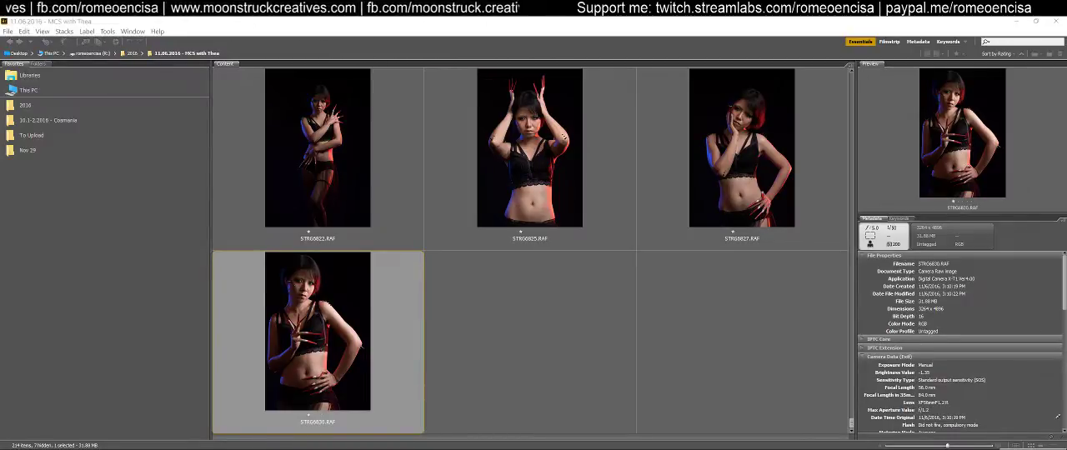
{"action": "right_click", "coordinate": [997, 449]}
{"action": "left_click", "coordinate": [1000, 449]}
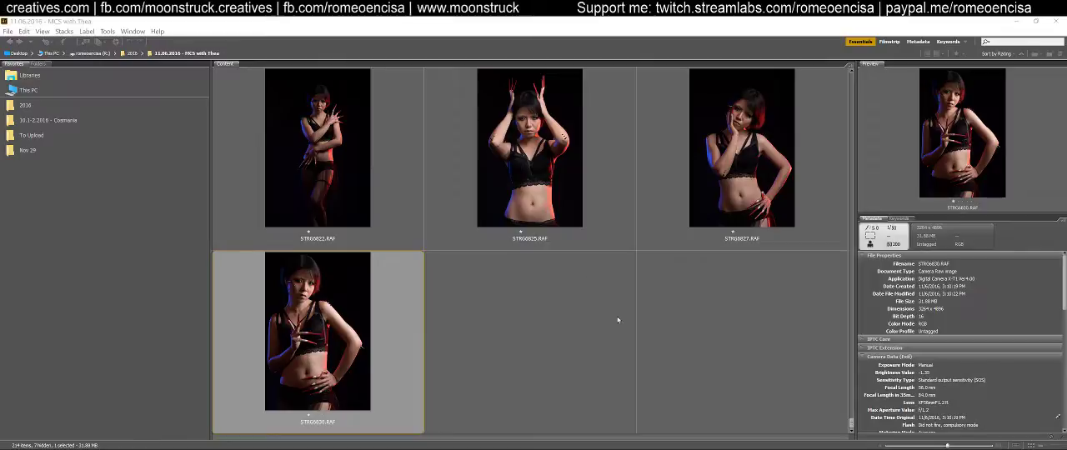
{"action": "left_click", "coordinate": [754, 357]}
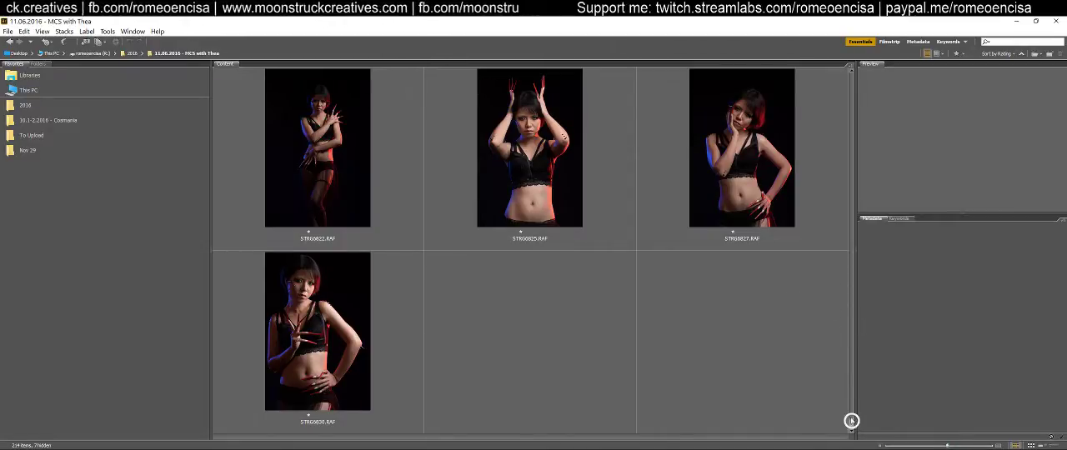
{"action": "left_click_drag", "start_coordinate": [851, 424], "coordinate": [851, 428]}
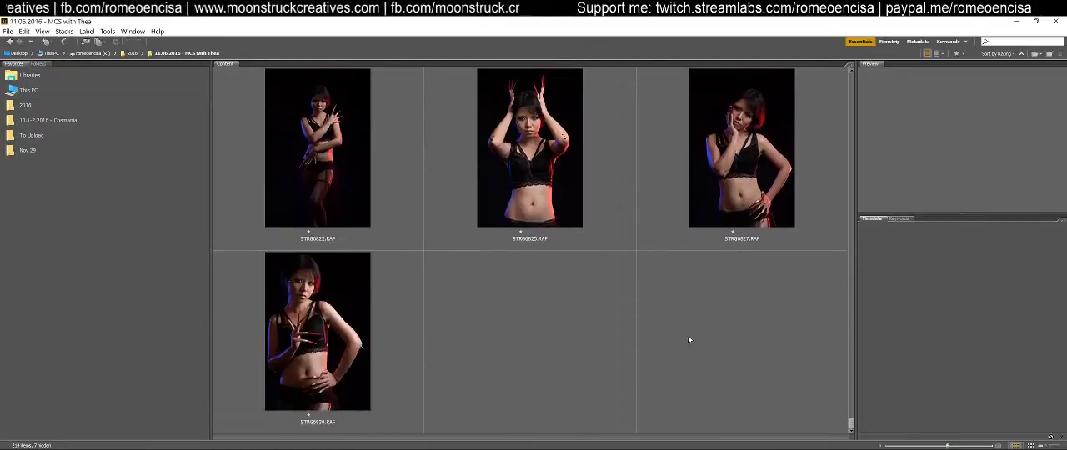
{"action": "left_click", "coordinate": [344, 330]}
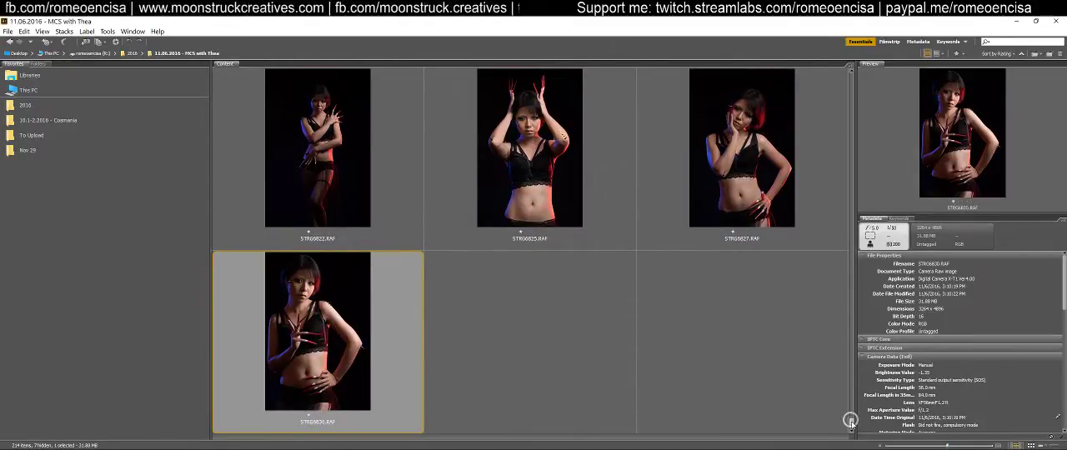
{"action": "left_click_drag", "start_coordinate": [851, 422], "coordinate": [851, 411]}
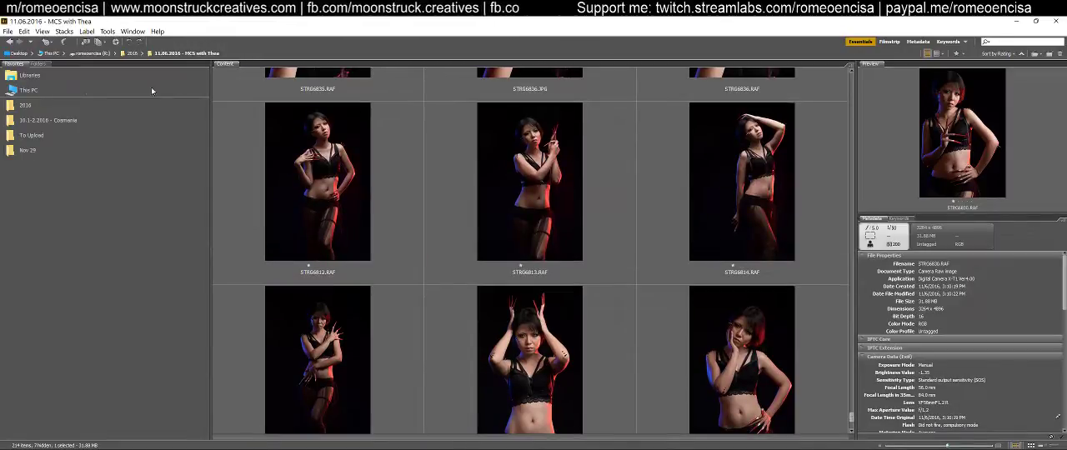
{"action": "scroll", "coordinate": [642, 314], "scroll_direction": "down", "scroll_amount": 3}
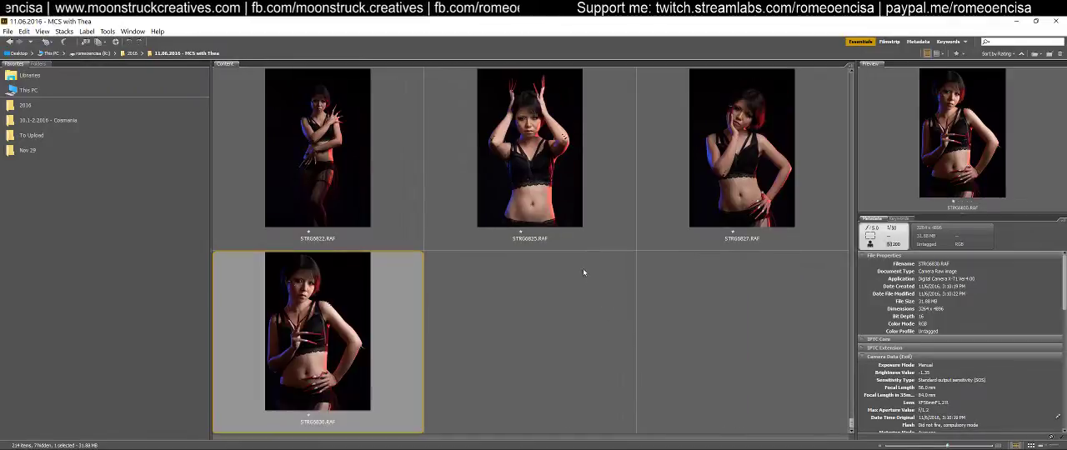
View the program's version information and close it again
{"action": "left_click", "coordinate": [157, 32]}
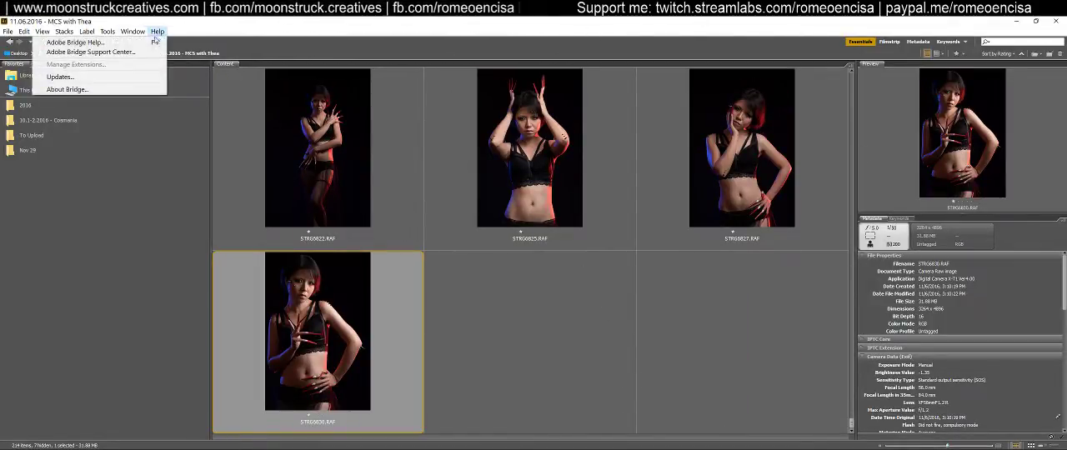
{"action": "left_click", "coordinate": [121, 90]}
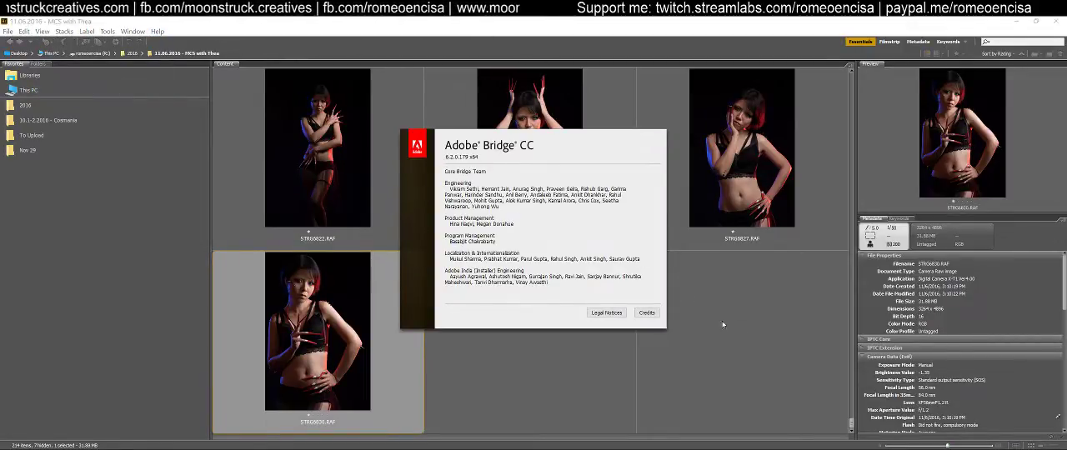
{"action": "left_click", "coordinate": [602, 322]}
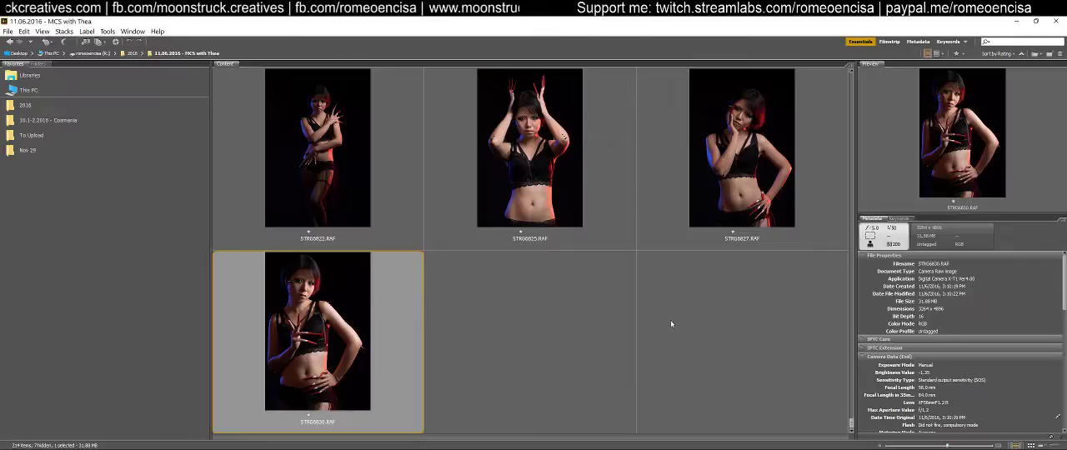
Browse the one-star portraits at the end of the folder, from STRG6812.RAF to STRG6830.RAF
{"action": "key", "text": "Left"}
{"action": "key", "text": "Left"}
{"action": "key", "text": "Left"}
{"action": "key", "text": "Down"}
{"action": "key", "text": "Left"}
{"action": "key", "text": "Right"}
{"action": "scroll", "coordinate": [698, 313], "scroll_direction": "up", "scroll_amount": 1}
{"action": "scroll", "coordinate": [696, 310], "scroll_direction": "down", "scroll_amount": 1}
{"action": "scroll", "coordinate": [695, 308], "scroll_direction": "up", "scroll_amount": 1}
{"action": "left_click", "coordinate": [739, 186]}
{"action": "left_click", "coordinate": [533, 167]}
{"action": "left_click", "coordinate": [305, 153]}
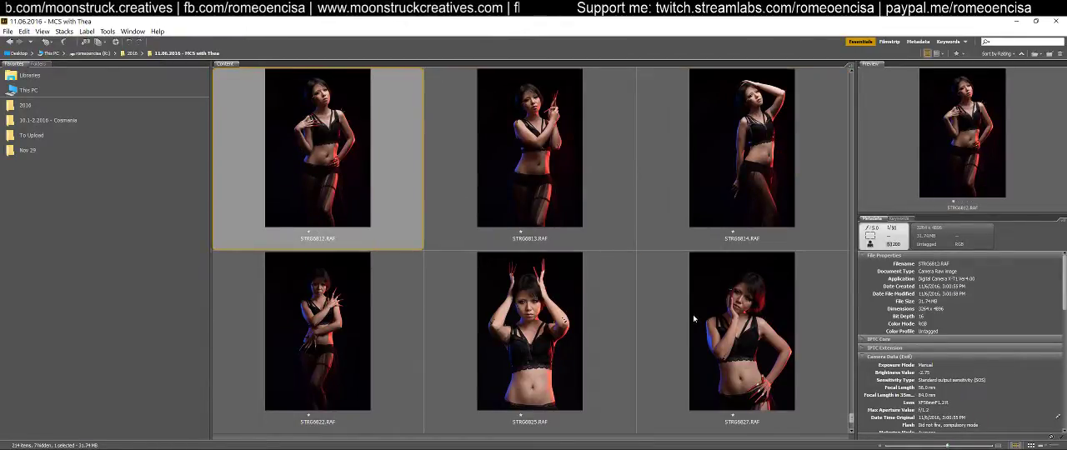
{"action": "scroll", "coordinate": [689, 316], "scroll_direction": "down", "scroll_amount": 1}
{"action": "scroll", "coordinate": [689, 316], "scroll_direction": "up", "scroll_amount": 1}
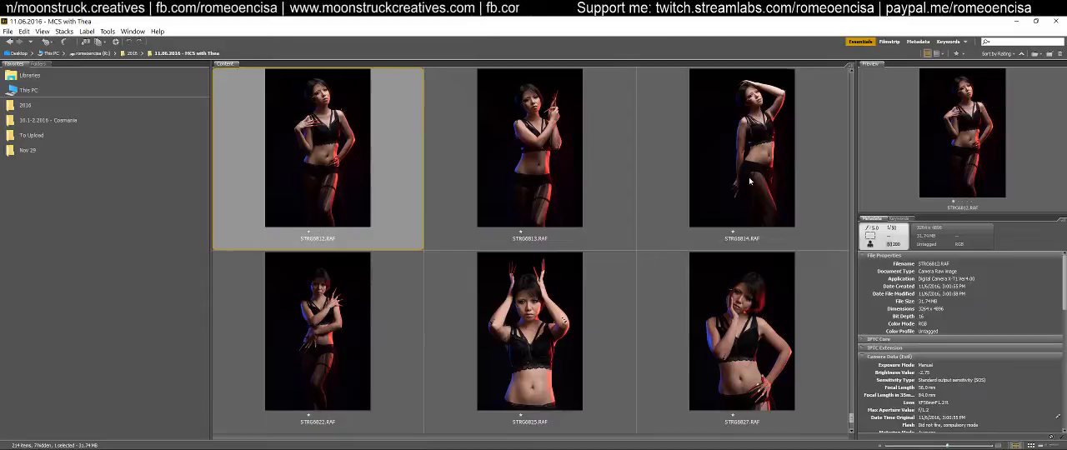
Open the last portrait, STRG6830.RAF, in Camera Raw
{"action": "left_click", "coordinate": [638, 249]}
{"action": "scroll", "coordinate": [576, 315], "scroll_direction": "down", "scroll_amount": 1}
{"action": "left_click", "coordinate": [392, 329]}
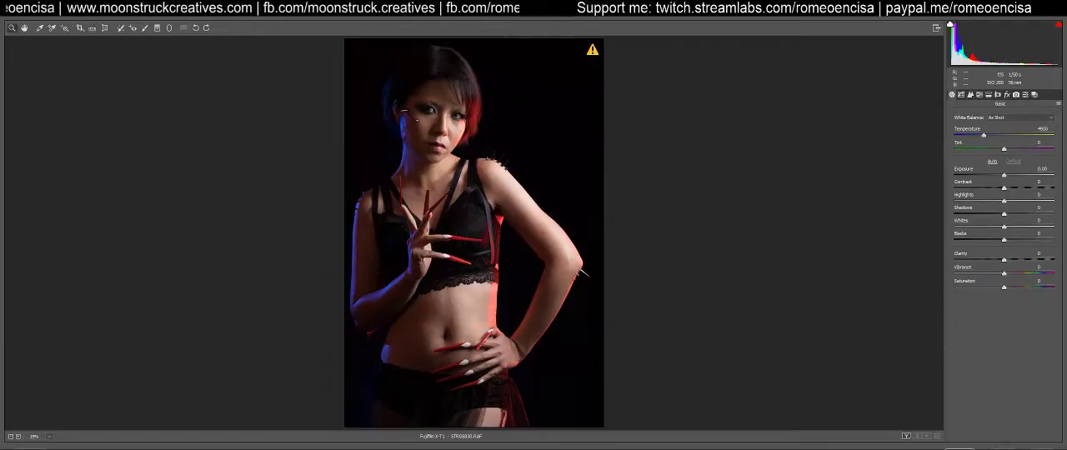
{"action": "key", "text": "Return"}
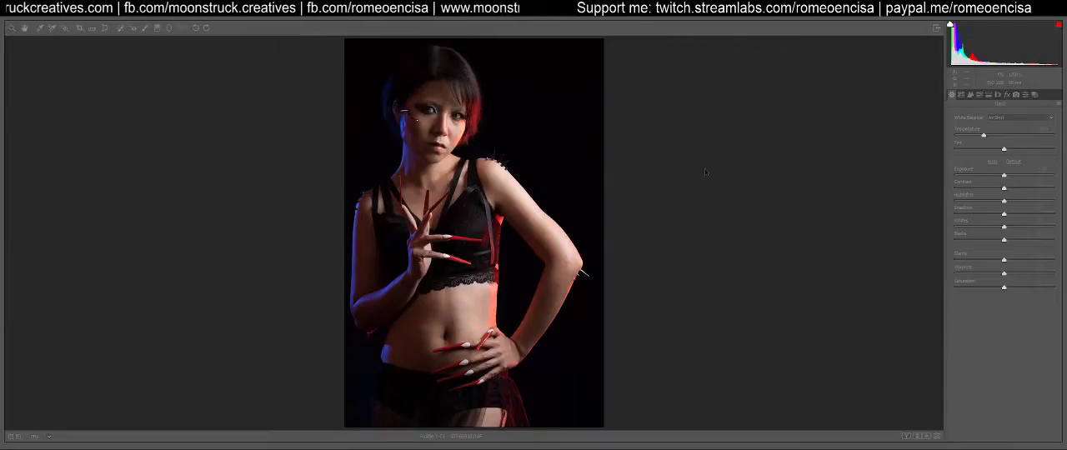
{"action": "left_click", "coordinate": [982, 365]}
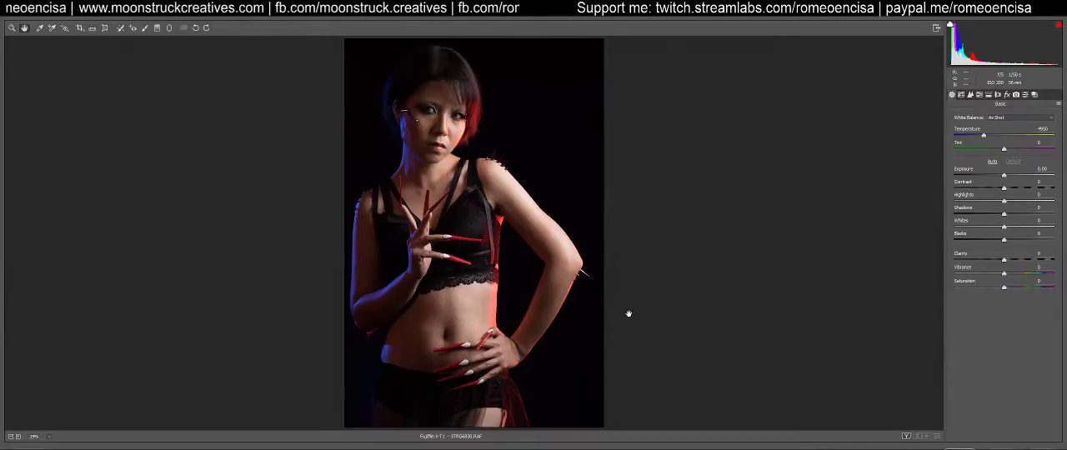
{"action": "left_click", "coordinate": [1035, 95]}
{"action": "left_click", "coordinate": [1026, 95]}
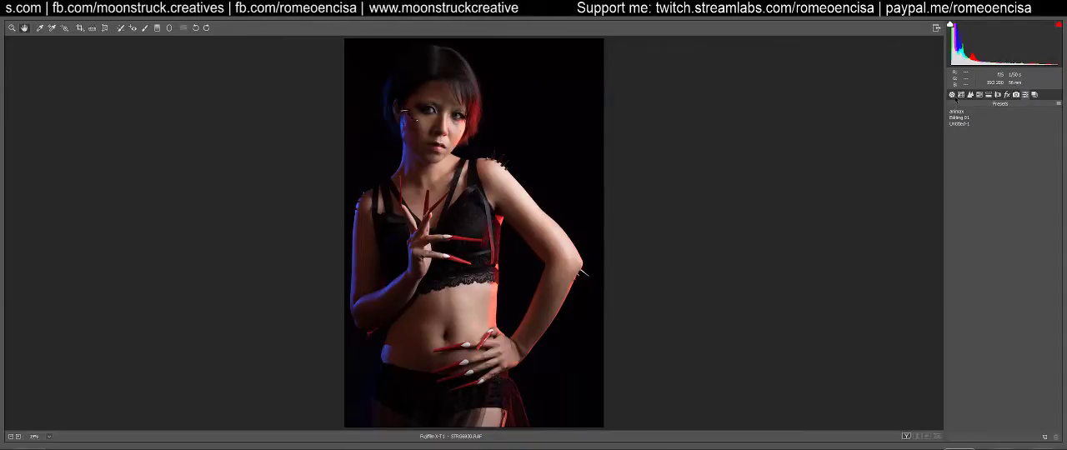
{"action": "left_click", "coordinate": [953, 96]}
{"action": "left_click", "coordinate": [1025, 96]}
{"action": "left_click", "coordinate": [952, 95]}
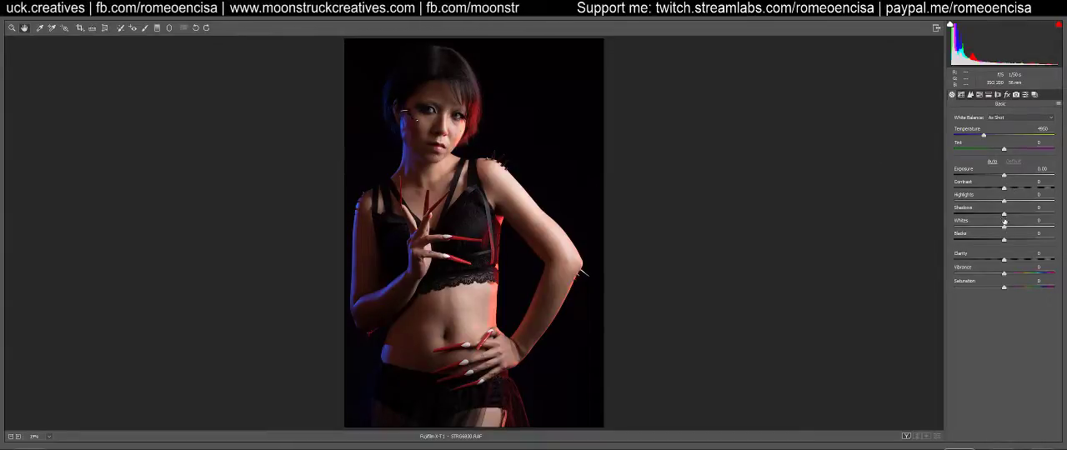
Try Shadows and Blacks at +100 on the portrait, and reset both to 0
{"action": "left_click_drag", "start_coordinate": [1005, 214], "coordinate": [1055, 215]}
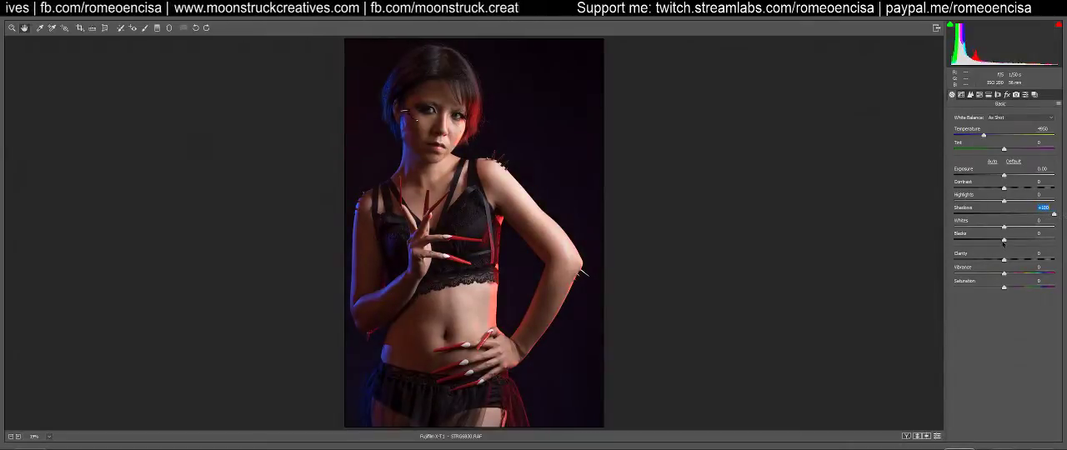
{"action": "left_click_drag", "start_coordinate": [1005, 241], "coordinate": [1053, 239]}
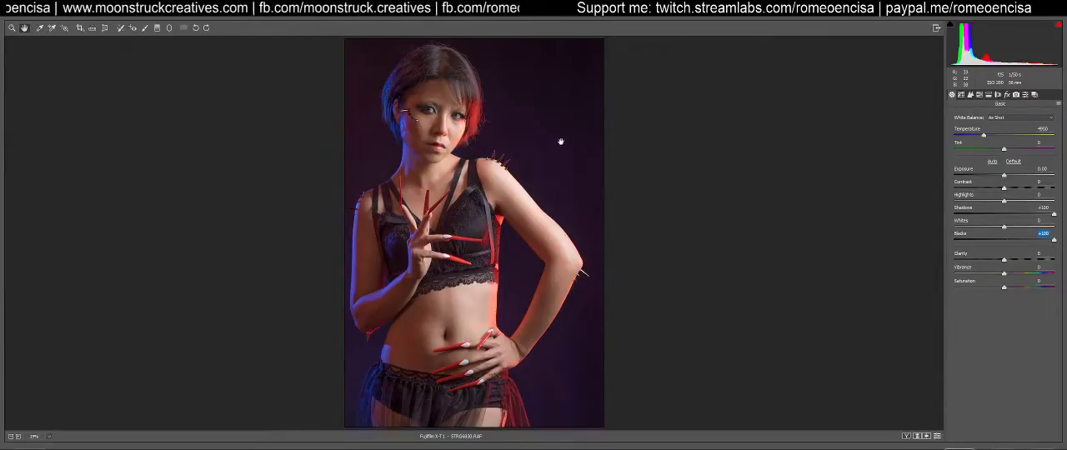
{"action": "double_click", "coordinate": [1055, 240]}
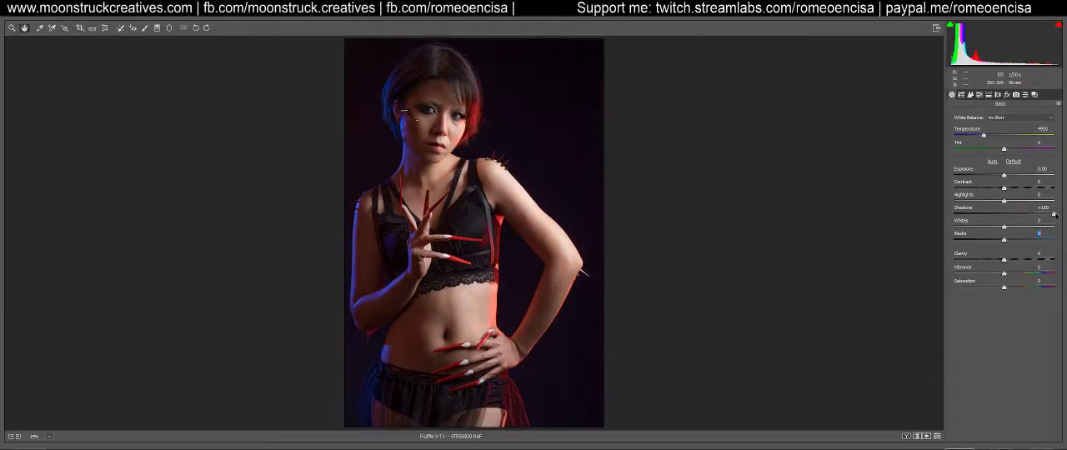
{"action": "double_click", "coordinate": [1055, 214]}
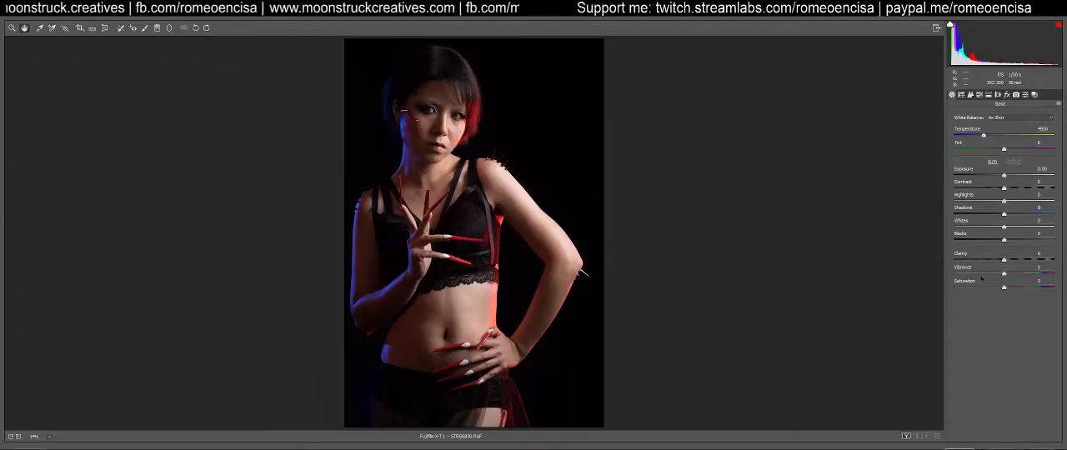
Apply the saved Editing 01 preset to the portrait and show its basic adjustments
{"action": "left_click", "coordinate": [1027, 95]}
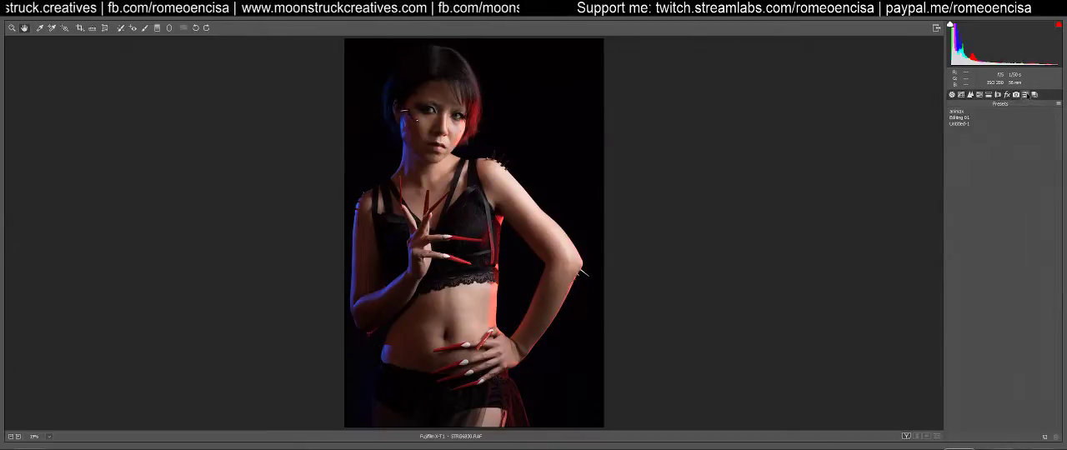
{"action": "left_click", "coordinate": [960, 118]}
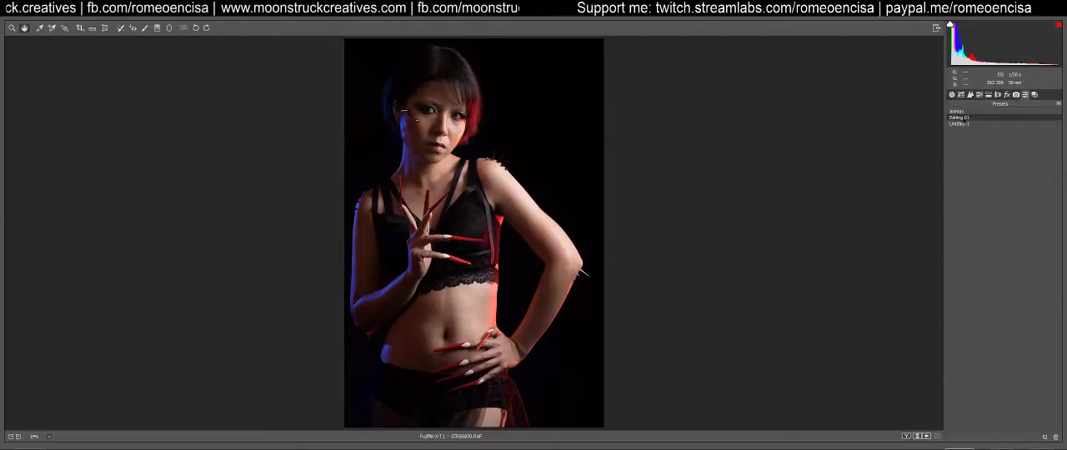
{"action": "left_click", "coordinate": [952, 95]}
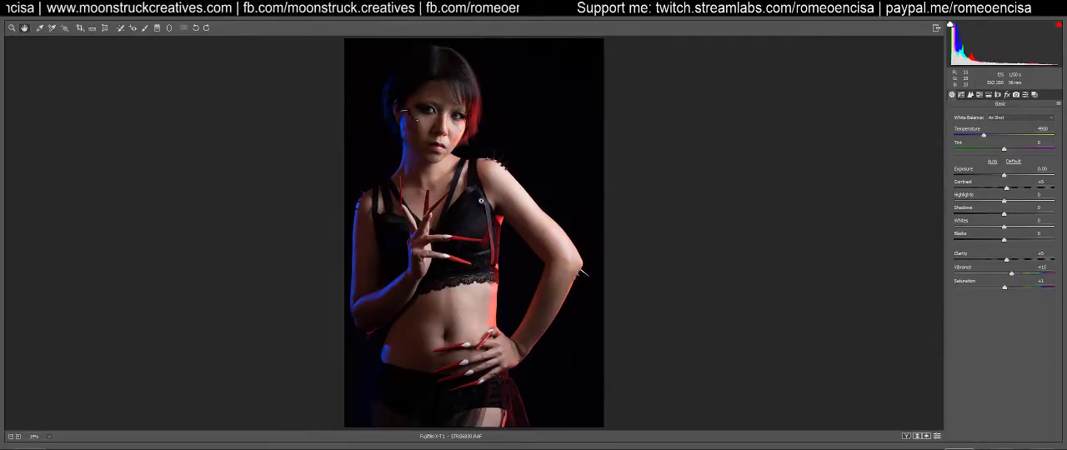
Compare camera profiles on the portrait, including PROVIA/STANDARD, Velvia/VIVID and ASTIA/SOFT, and return to Adobe Standard
{"action": "key", "text": "ctrl+plus"}
{"action": "key", "text": "ctrl+plus"}
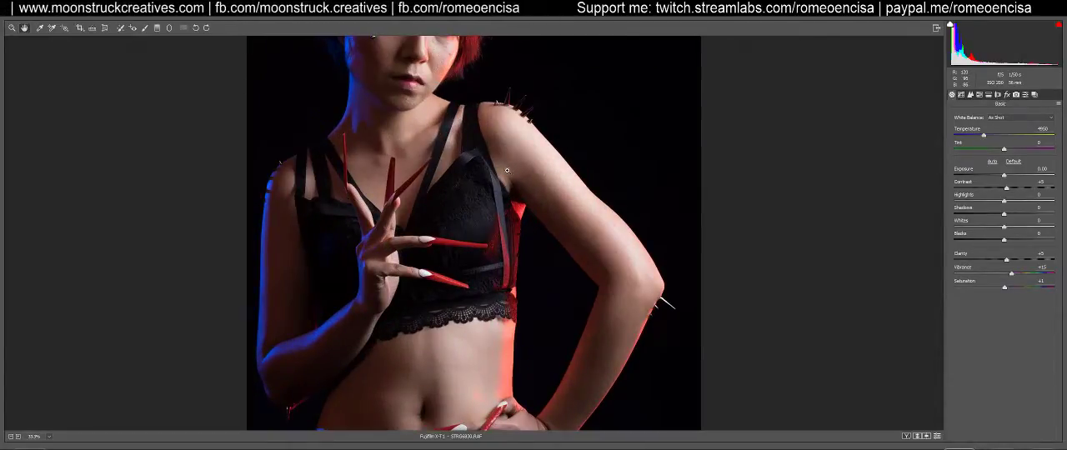
{"action": "key", "text": "ctrl+minus"}
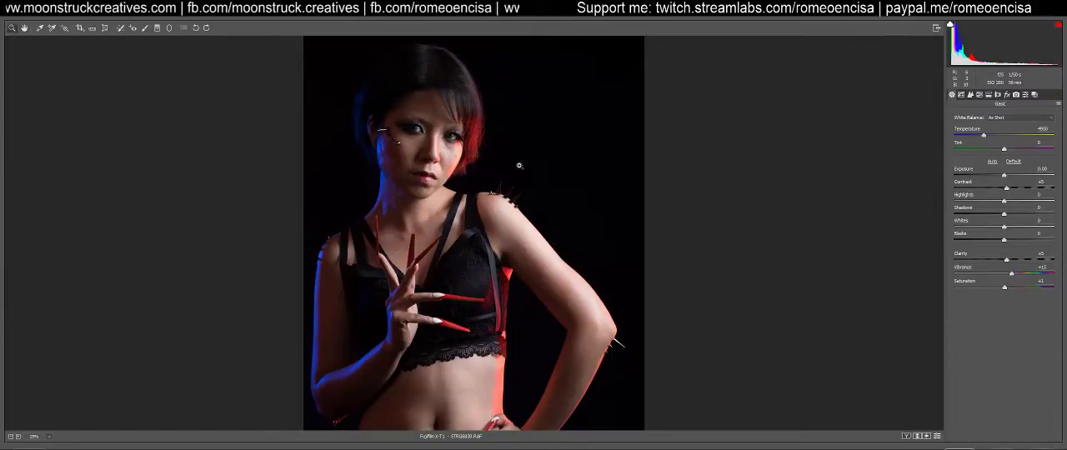
{"action": "left_click", "coordinate": [1017, 95]}
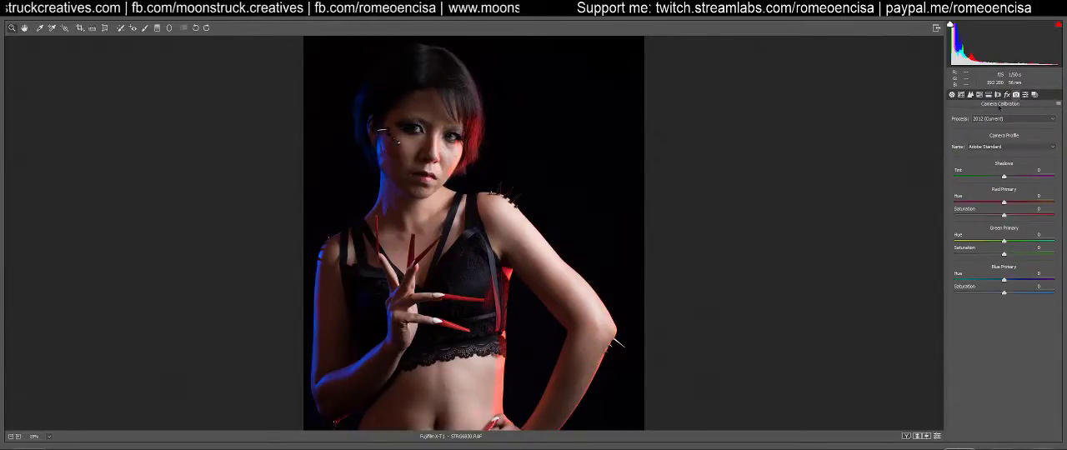
{"action": "left_click", "coordinate": [990, 148]}
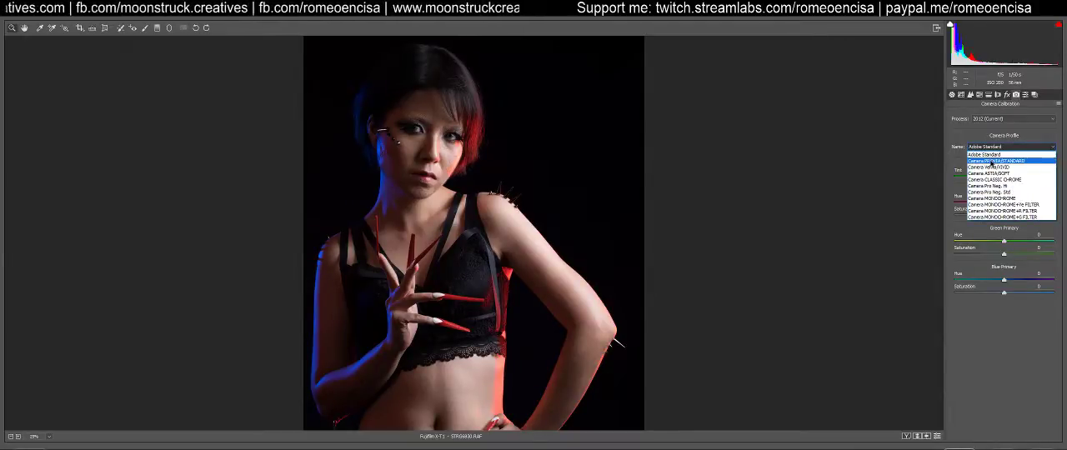
{"action": "left_click", "coordinate": [996, 161]}
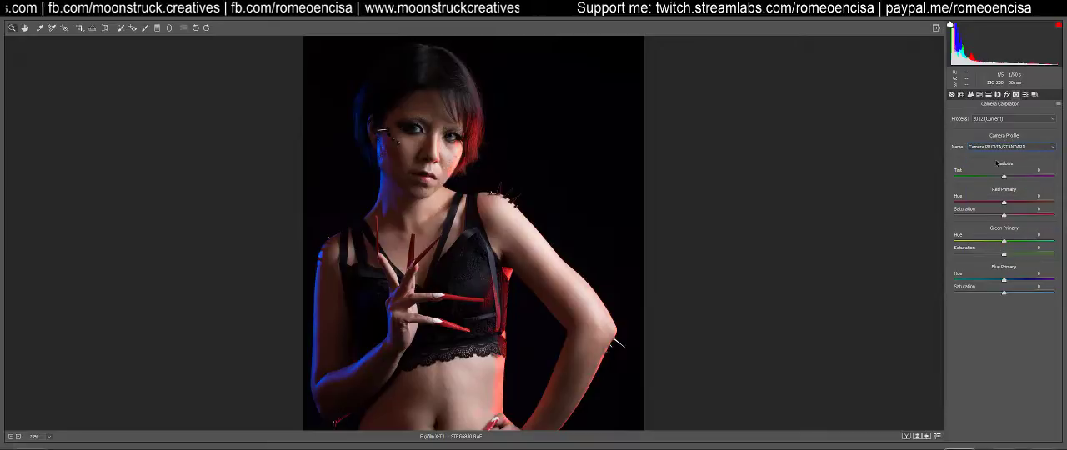
{"action": "left_click", "coordinate": [1015, 148]}
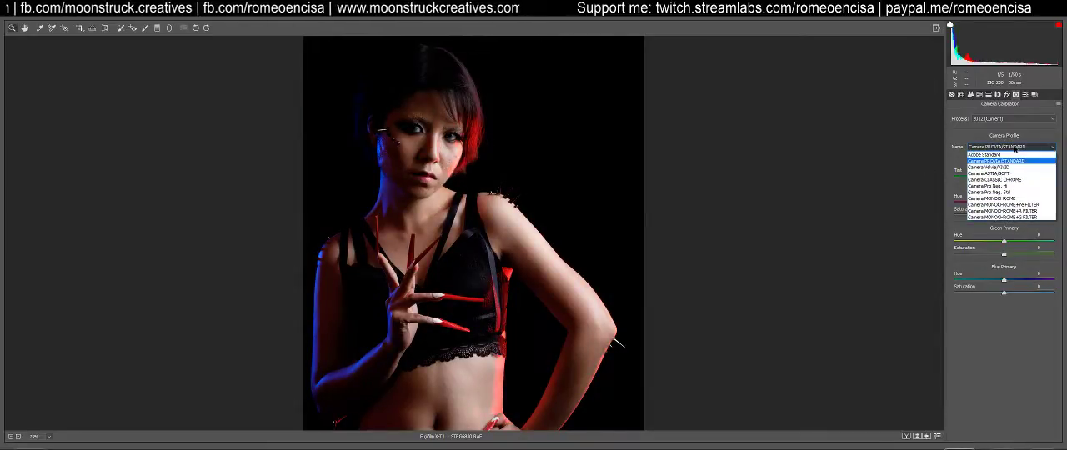
{"action": "left_click", "coordinate": [1009, 171]}
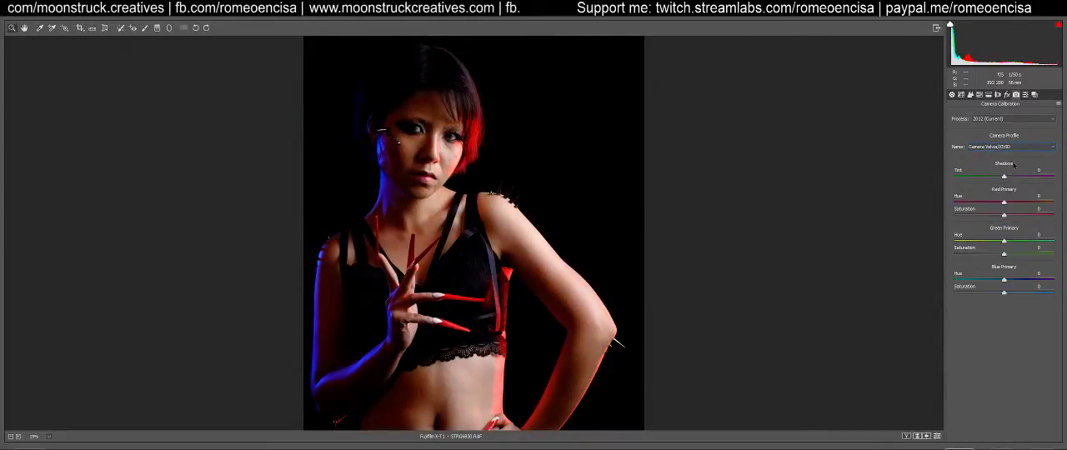
{"action": "left_click", "coordinate": [1017, 150]}
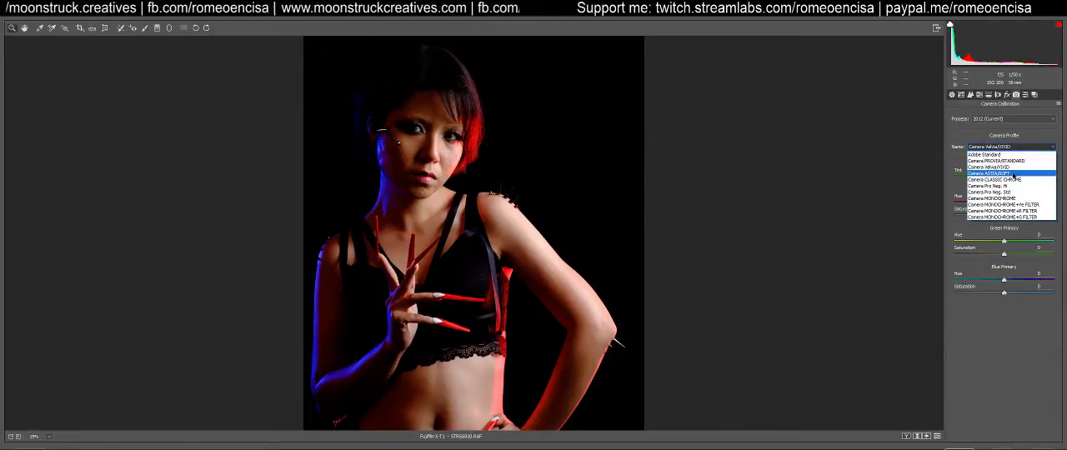
{"action": "left_click", "coordinate": [1014, 172]}
{"action": "left_click", "coordinate": [1022, 150]}
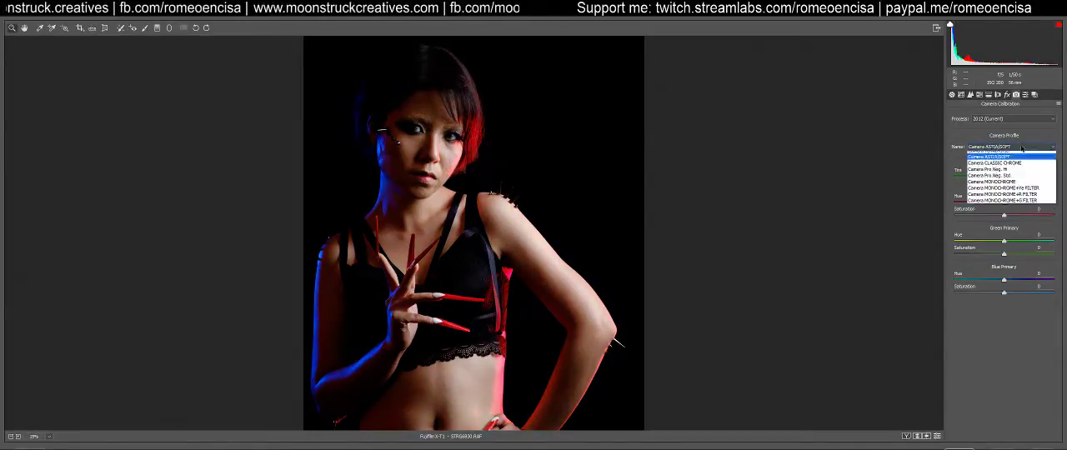
{"action": "left_click", "coordinate": [1017, 186]}
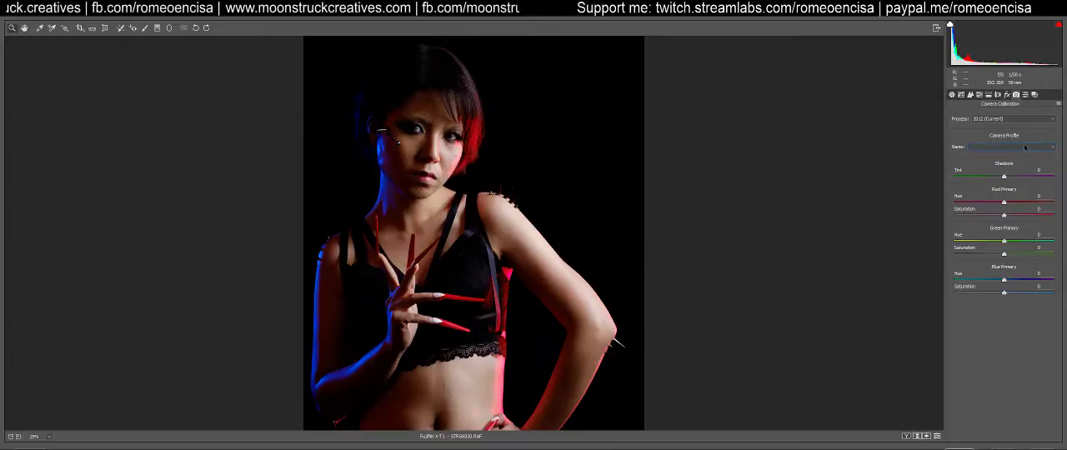
{"action": "left_click", "coordinate": [1024, 150]}
{"action": "left_click", "coordinate": [1015, 156]}
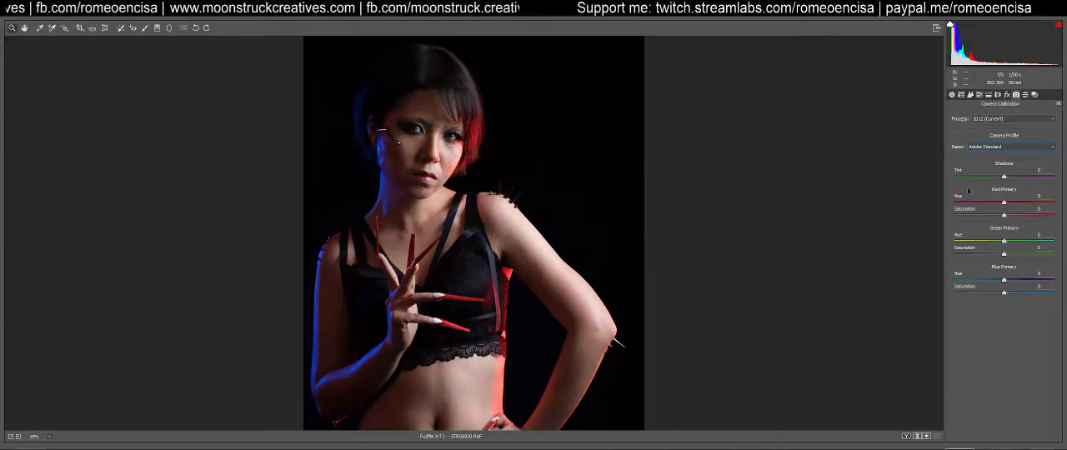
Lower the Dehaze amount slightly below zero in the portrait's effects settings
{"action": "left_click", "coordinate": [1006, 96]}
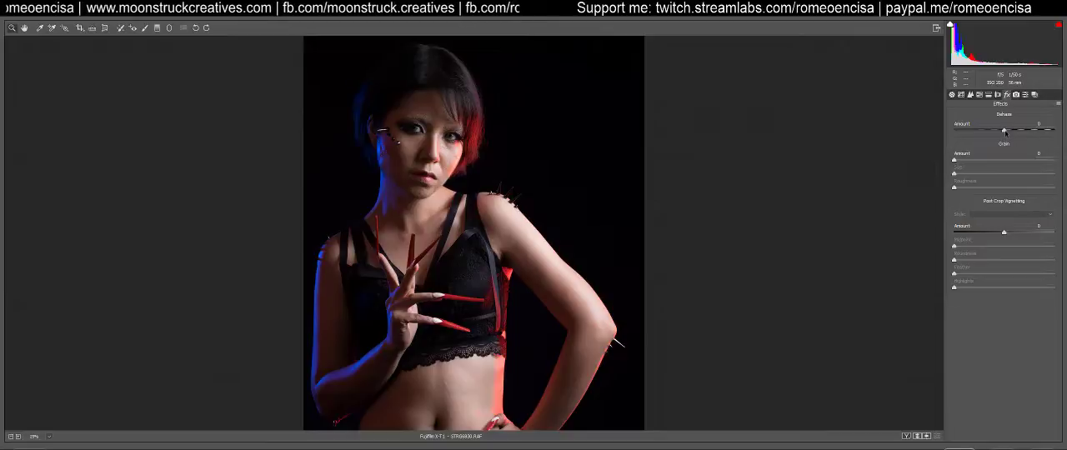
{"action": "mouse_move", "coordinate": [1004, 131]}
{"action": "left_mouse_down"}
{"action": "mouse_move", "coordinate": [994, 131]}
{"action": "mouse_move", "coordinate": [1017, 130]}
{"action": "mouse_move", "coordinate": [988, 131]}
{"action": "mouse_move", "coordinate": [1011, 132]}
{"action": "mouse_move", "coordinate": [1001, 132]}
{"action": "left_mouse_up"}
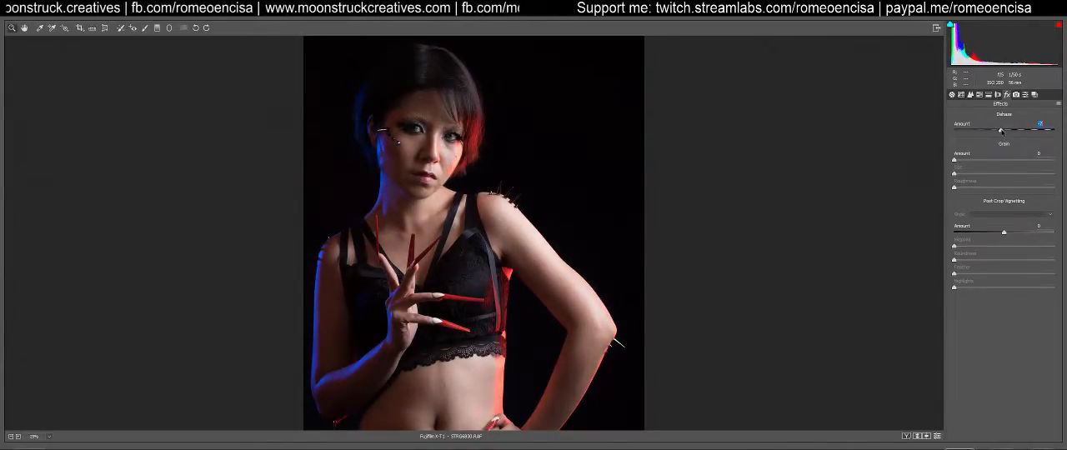
{"action": "left_click_drag", "start_coordinate": [1002, 132], "coordinate": [999, 129]}
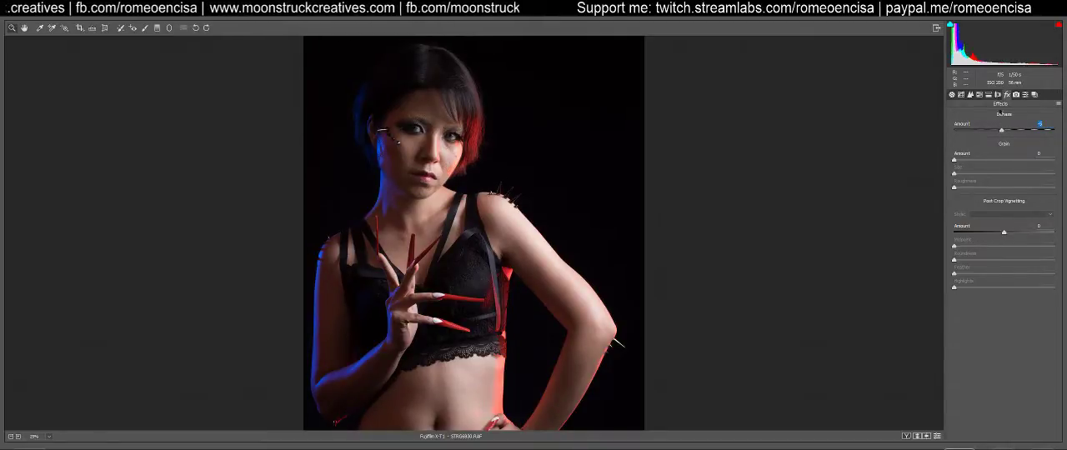
Try Split Toning with highlight and shadow saturation lowered to 1 and 0, and restore both saturations to 8
{"action": "left_click", "coordinate": [1027, 96]}
{"action": "left_click", "coordinate": [1017, 96]}
{"action": "left_click", "coordinate": [972, 96]}
{"action": "left_click", "coordinate": [982, 96]}
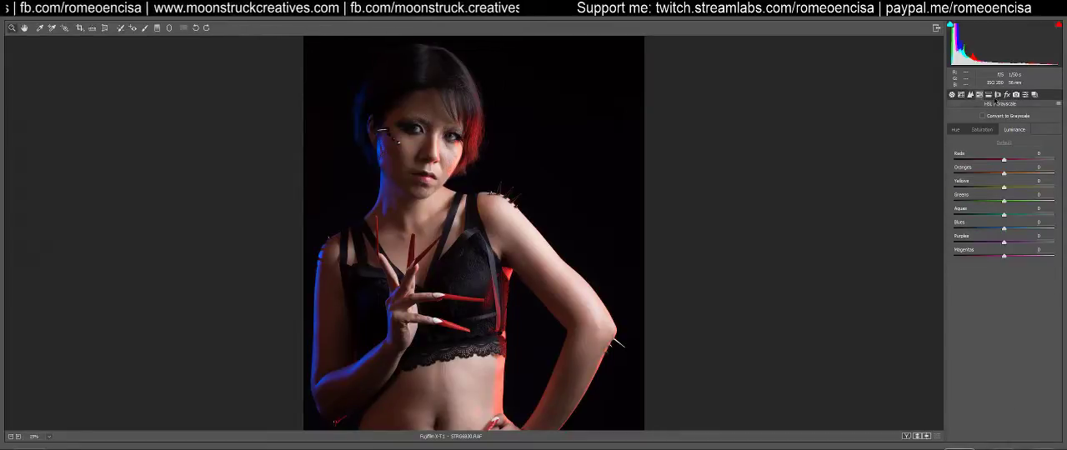
{"action": "left_click", "coordinate": [990, 96]}
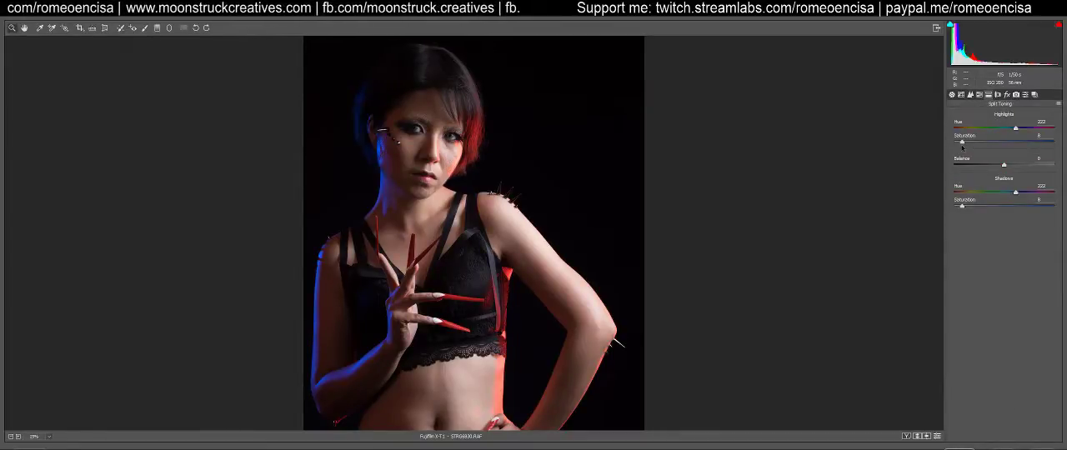
{"action": "left_click_drag", "start_coordinate": [963, 142], "coordinate": [927, 147]}
{"action": "left_click_drag", "start_coordinate": [913, 209], "coordinate": [903, 207]}
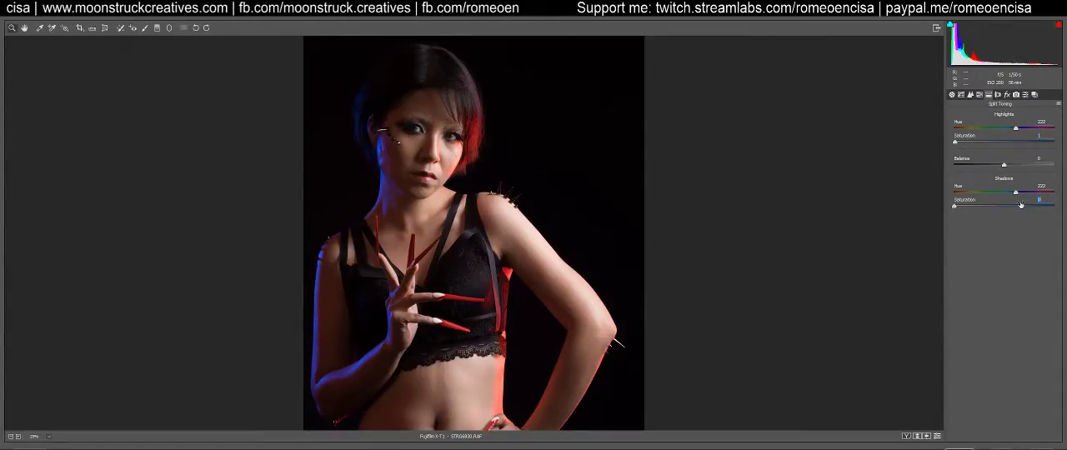
{"action": "type", "text": "8"}
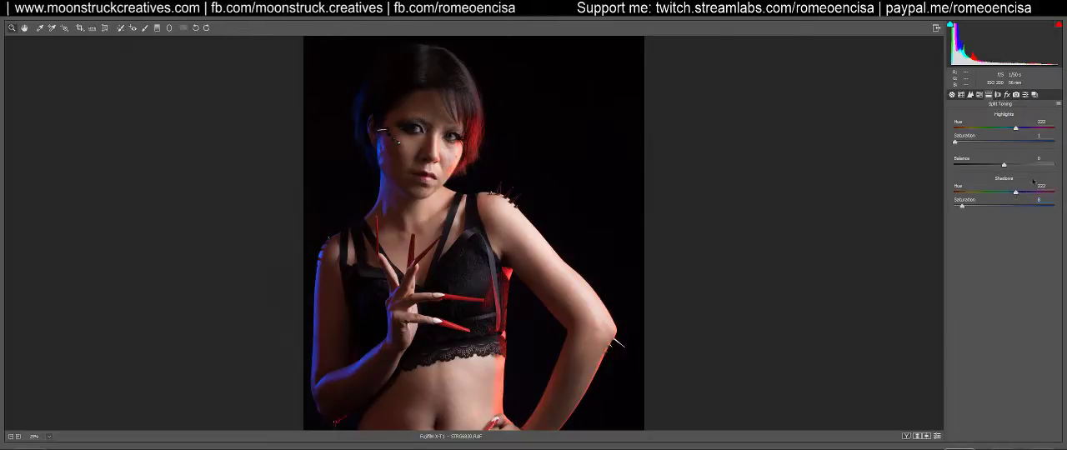
{"action": "type", "text": "8"}
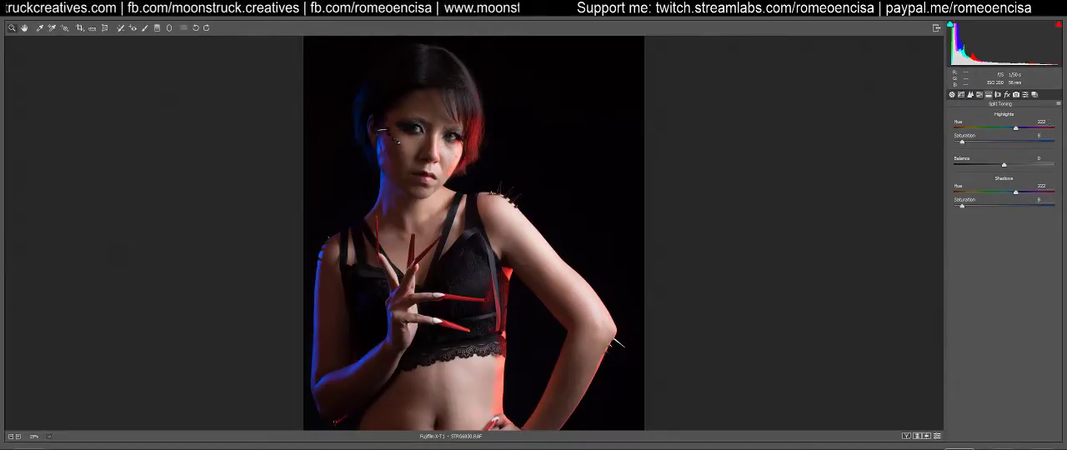
Try the Auto white balance on the portrait and inspect the face and full figure
{"action": "left_click", "coordinate": [951, 94]}
{"action": "left_click", "coordinate": [960, 94]}
{"action": "left_click", "coordinate": [952, 94]}
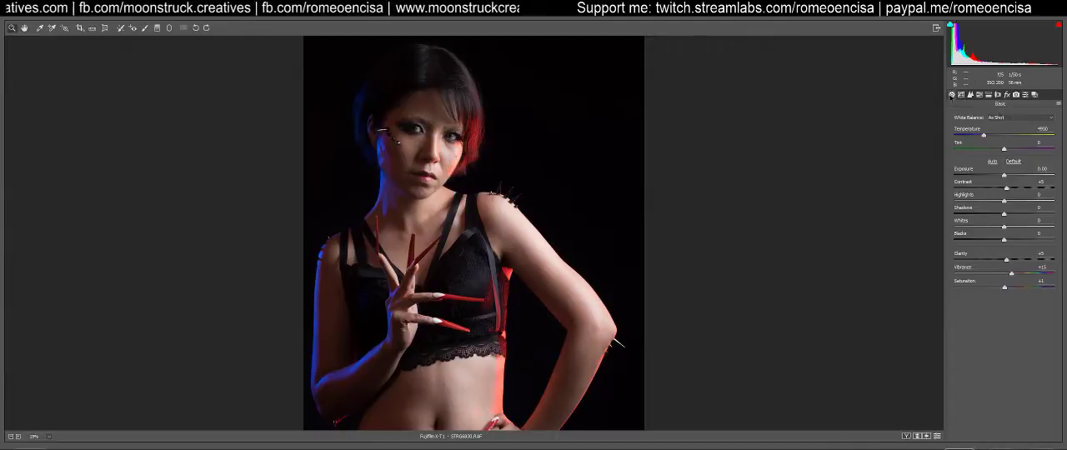
{"action": "left_click", "coordinate": [1008, 120]}
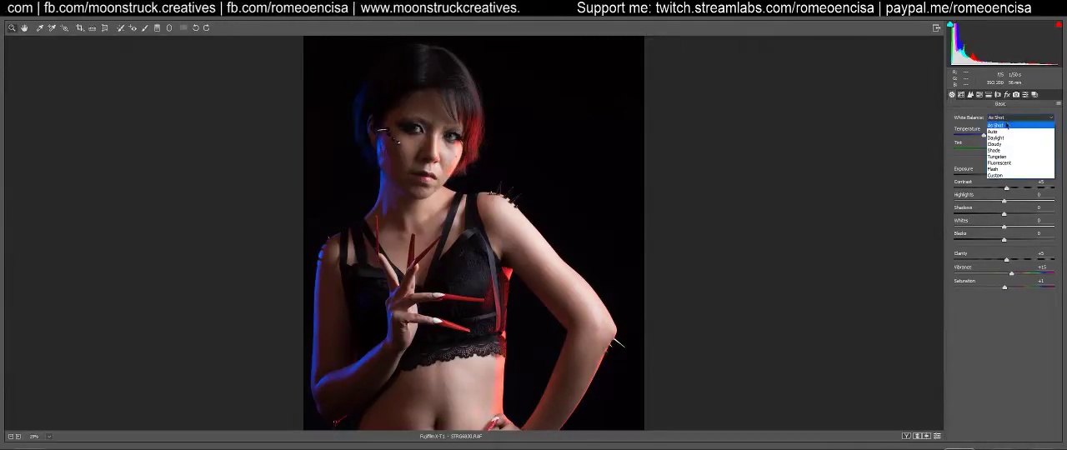
{"action": "left_click", "coordinate": [1000, 125]}
{"action": "left_click", "coordinate": [1000, 119]}
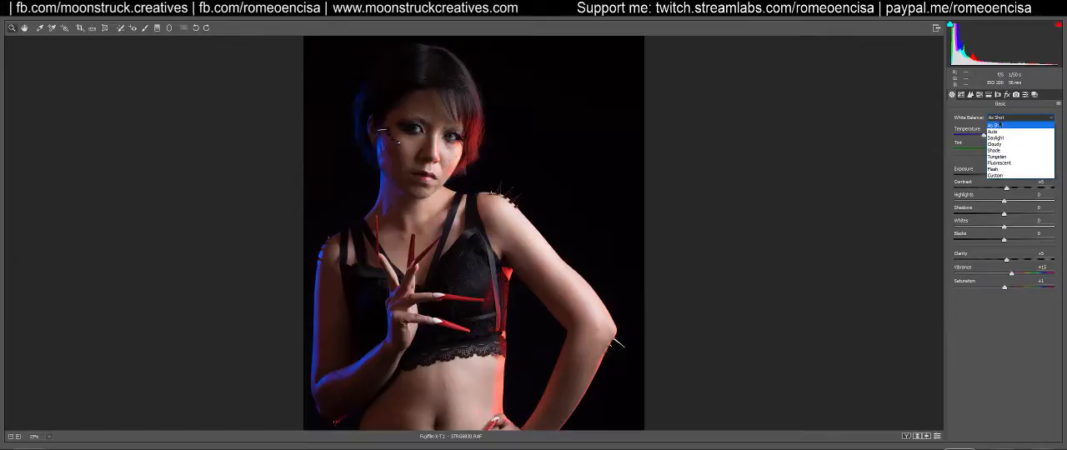
{"action": "left_click", "coordinate": [1000, 132]}
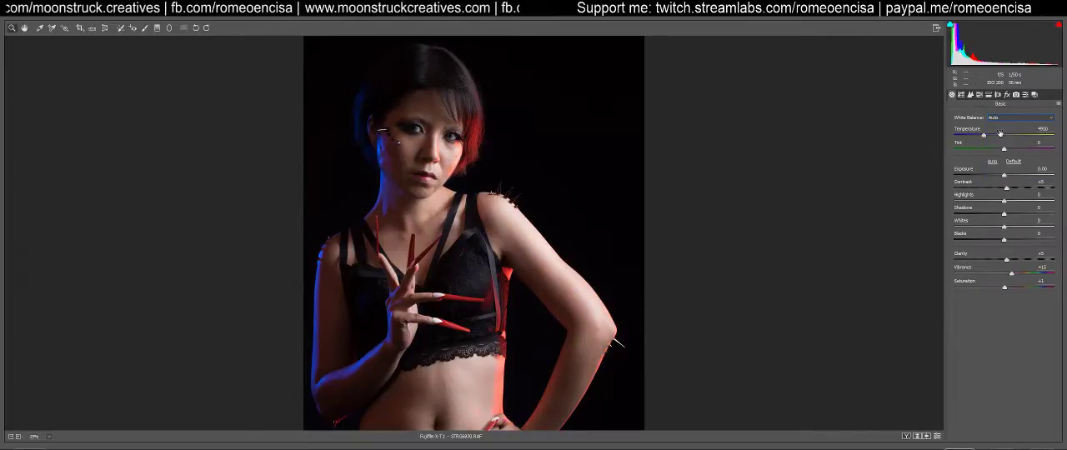
{"action": "left_click_drag", "start_coordinate": [1000, 133], "coordinate": [967, 134]}
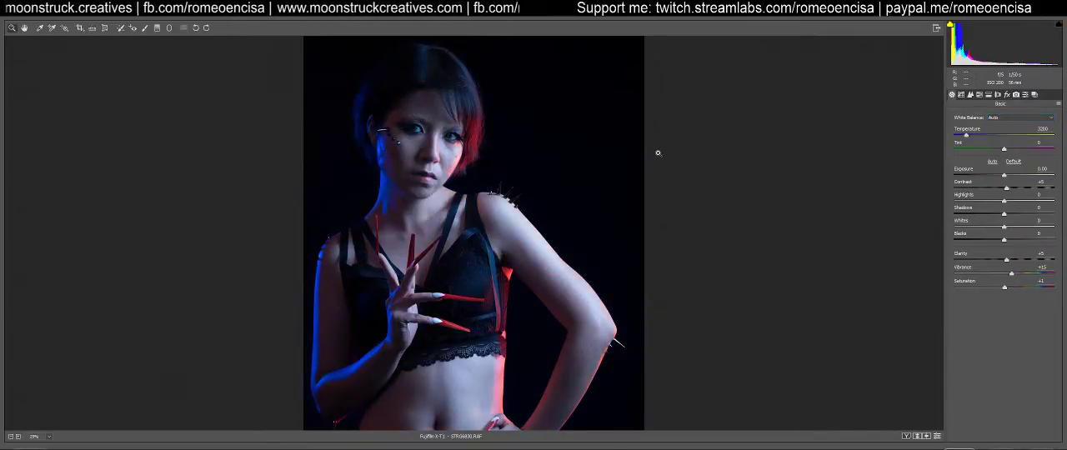
{"action": "left_click", "coordinate": [659, 152]}
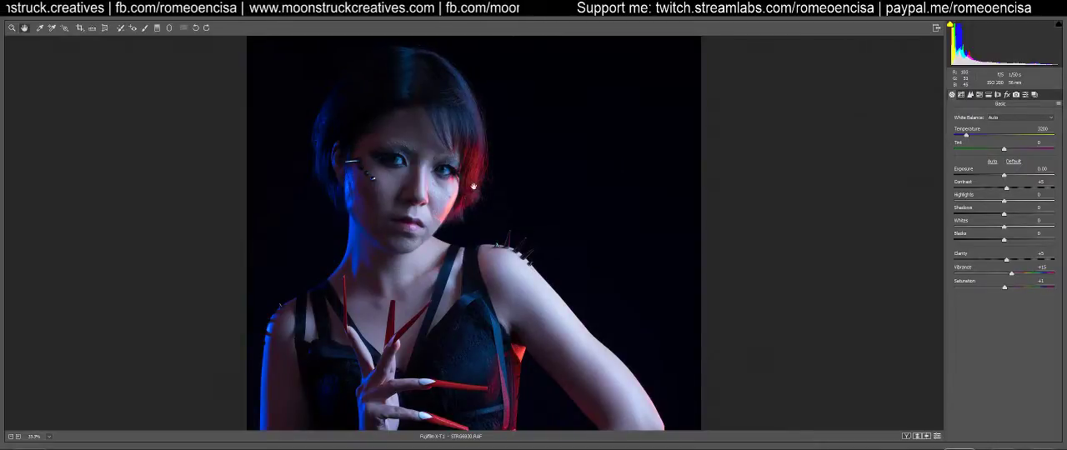
{"action": "key", "text": "ctrl+0"}
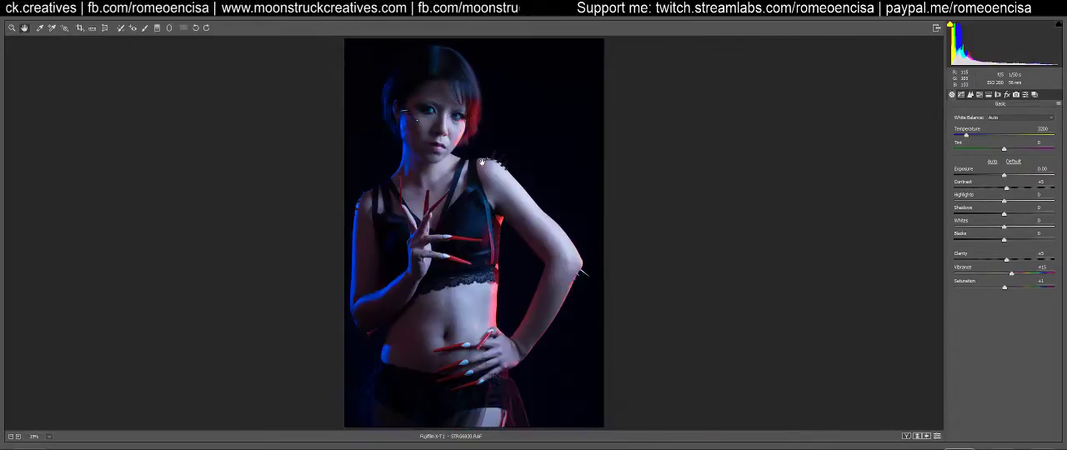
Try the Flash white balance on the portrait and return to As Shot
{"action": "left_click", "coordinate": [1013, 121]}
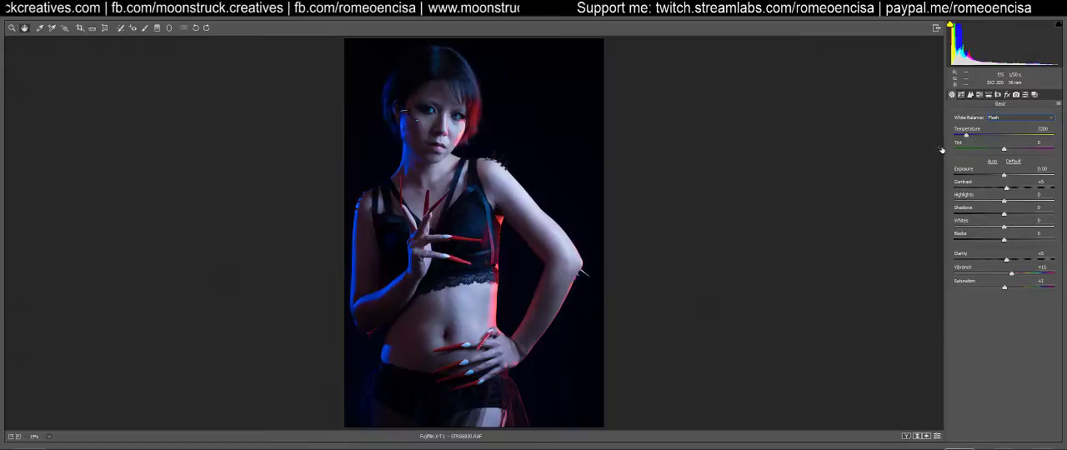
{"action": "left_click", "coordinate": [1010, 119]}
{"action": "left_click", "coordinate": [1010, 126]}
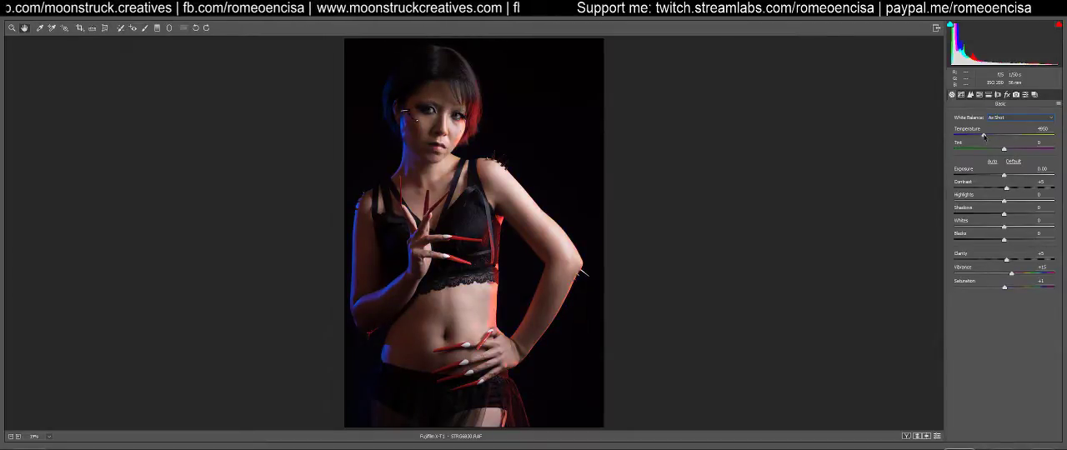
Try a cooler white balance temperature of 4050, inspect the portrait, and reset the white balance to As Shot
{"action": "left_click_drag", "start_coordinate": [984, 136], "coordinate": [978, 137]}
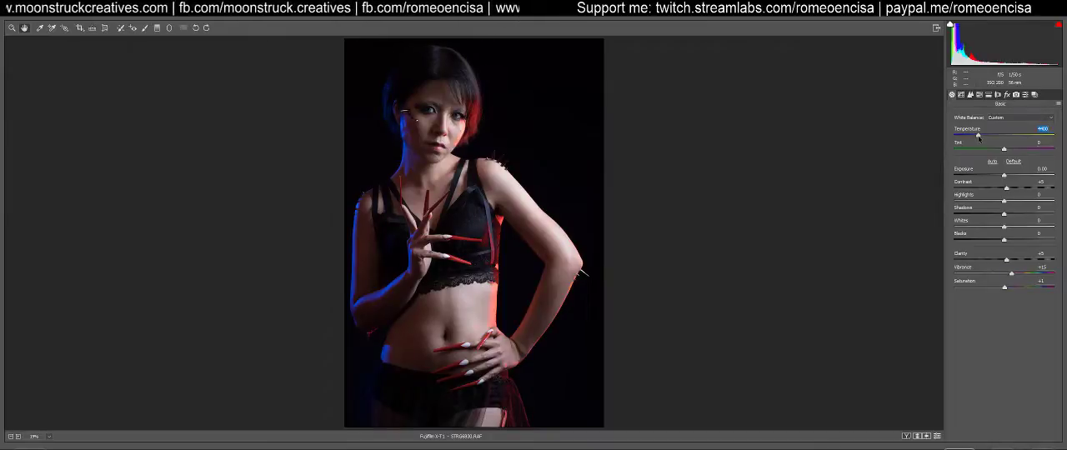
{"action": "left_click_drag", "start_coordinate": [979, 136], "coordinate": [978, 139]}
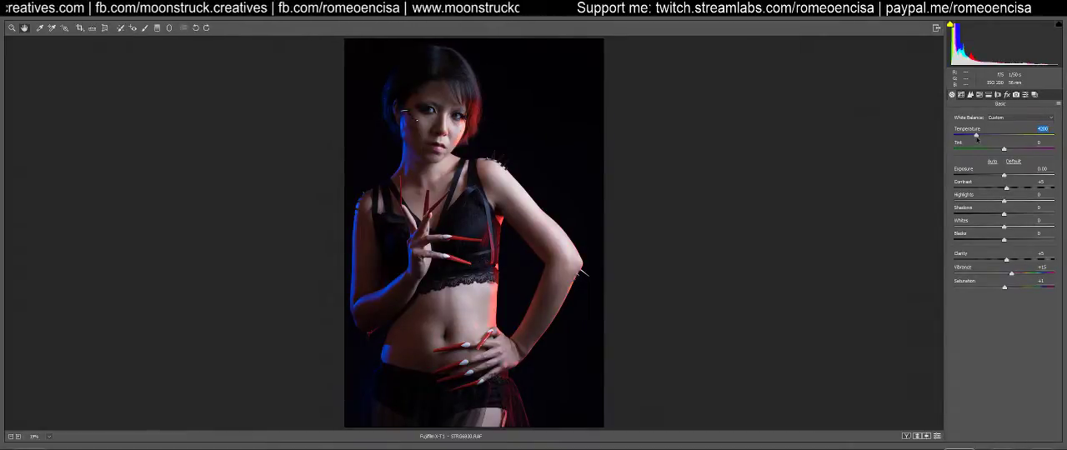
{"action": "left_click_drag", "start_coordinate": [978, 136], "coordinate": [974, 137]}
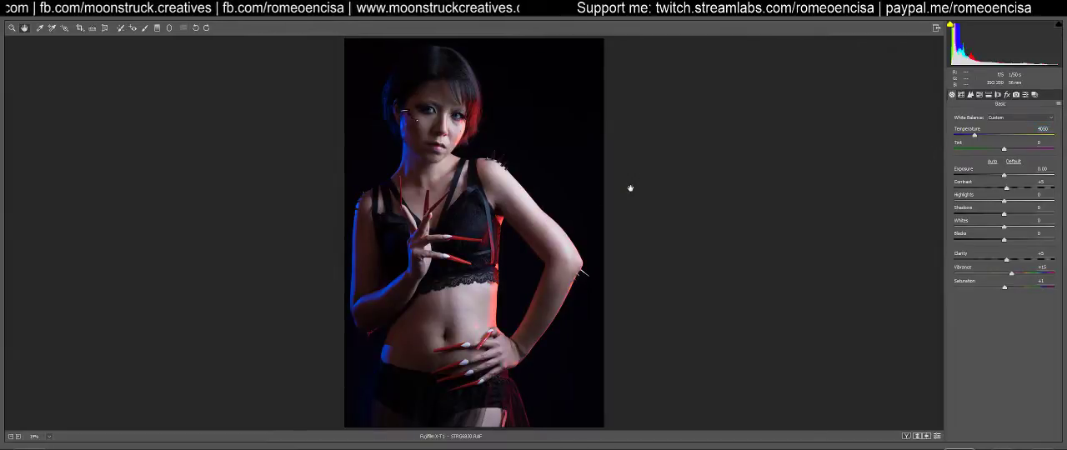
{"action": "key", "text": "ctrl+plus"}
{"action": "key", "text": "ctrl+plus"}
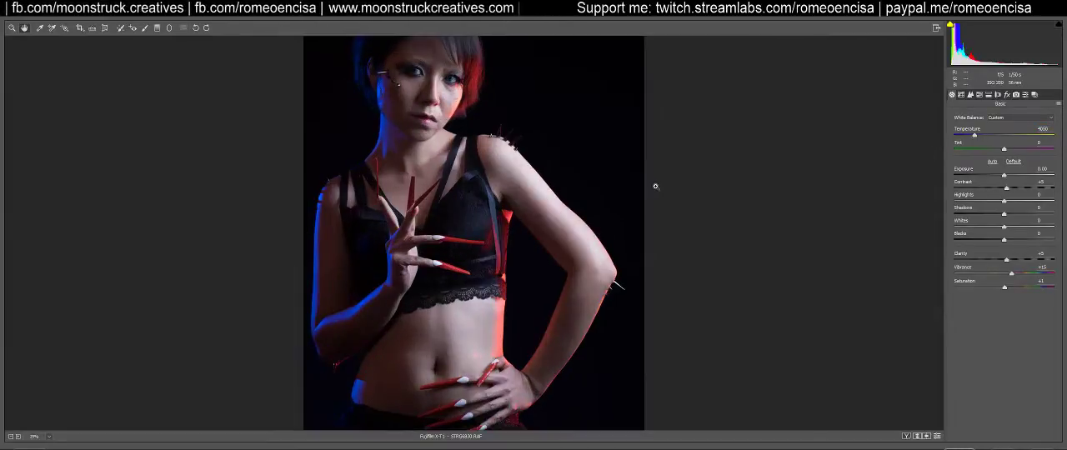
{"action": "scroll", "coordinate": [655, 185], "scroll_direction": "up", "scroll_amount": 2}
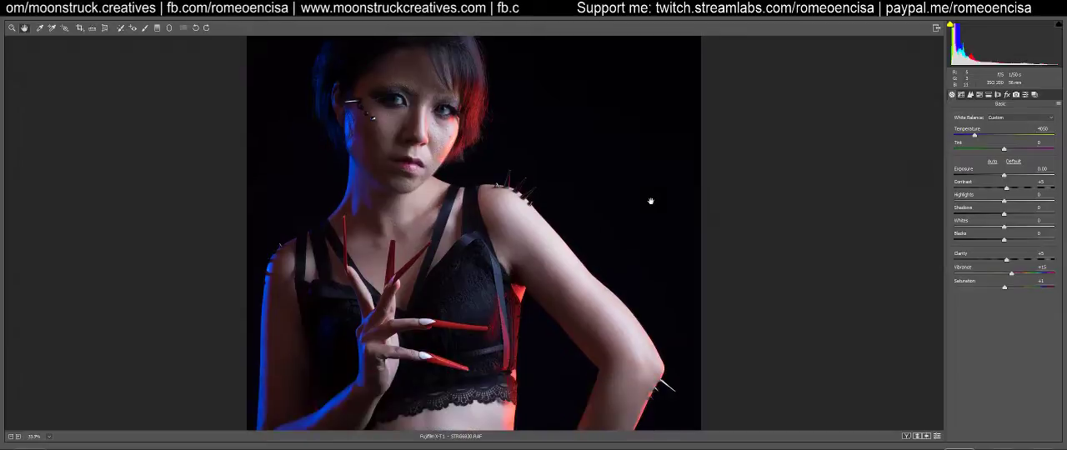
{"action": "key", "text": "ctrl+minus"}
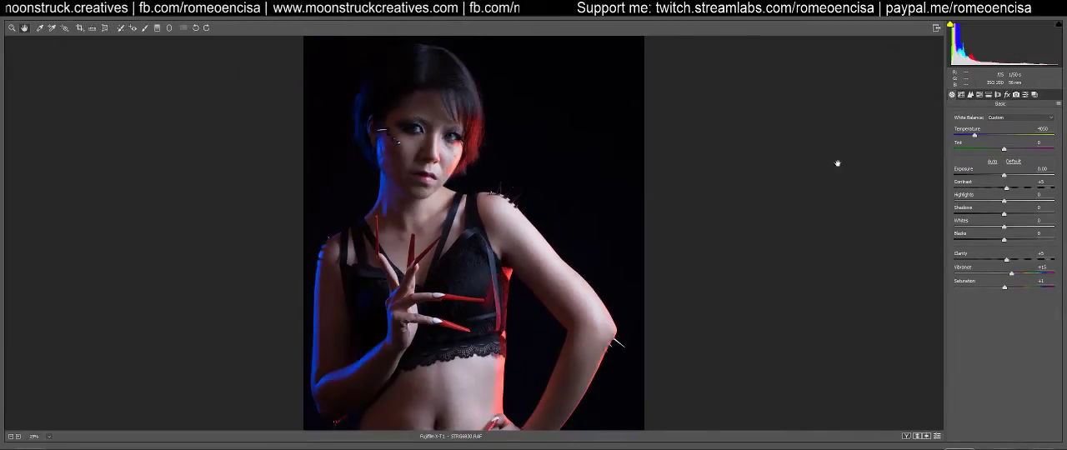
{"action": "left_click", "coordinate": [1021, 118]}
{"action": "left_click", "coordinate": [1001, 123]}
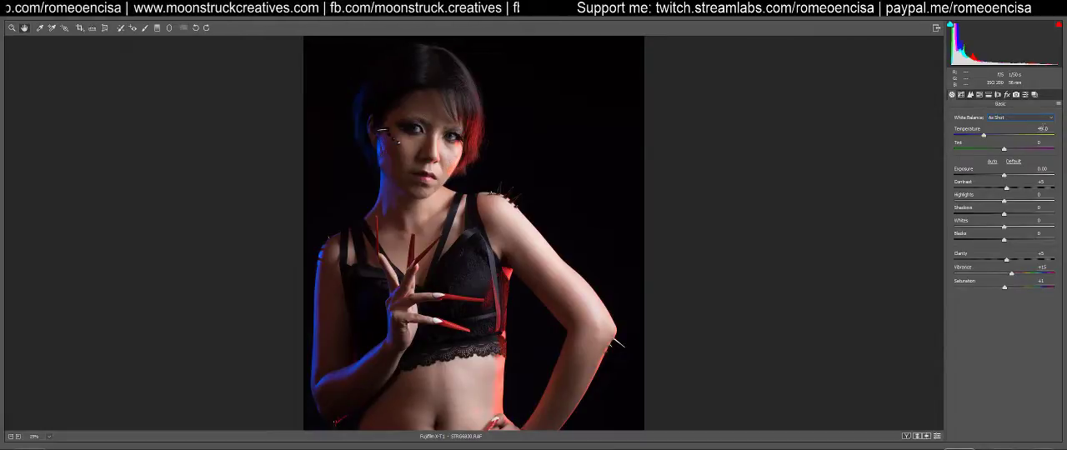
Set the portrait's white balance temperature to 4500 and its tint to -7
{"action": "left_click", "coordinate": [1042, 129]}
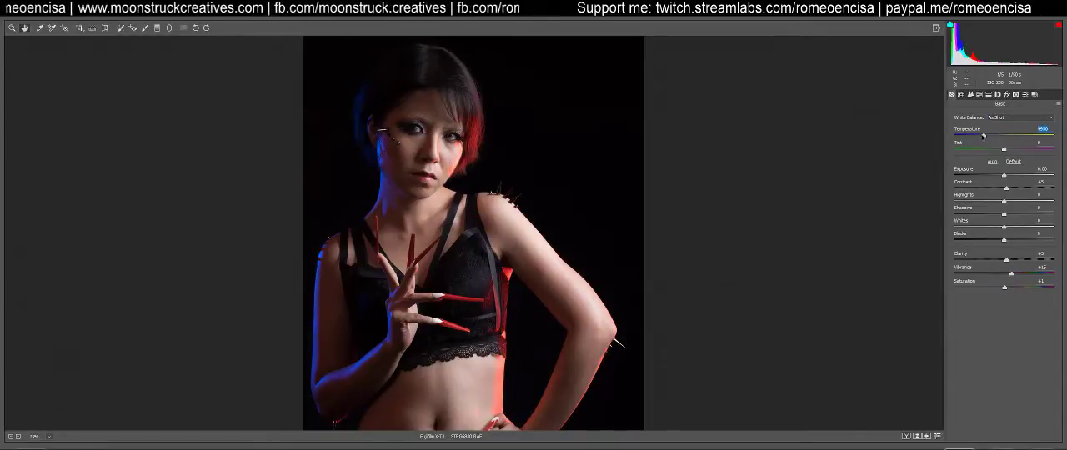
{"action": "left_click_drag", "start_coordinate": [984, 137], "coordinate": [979, 136]}
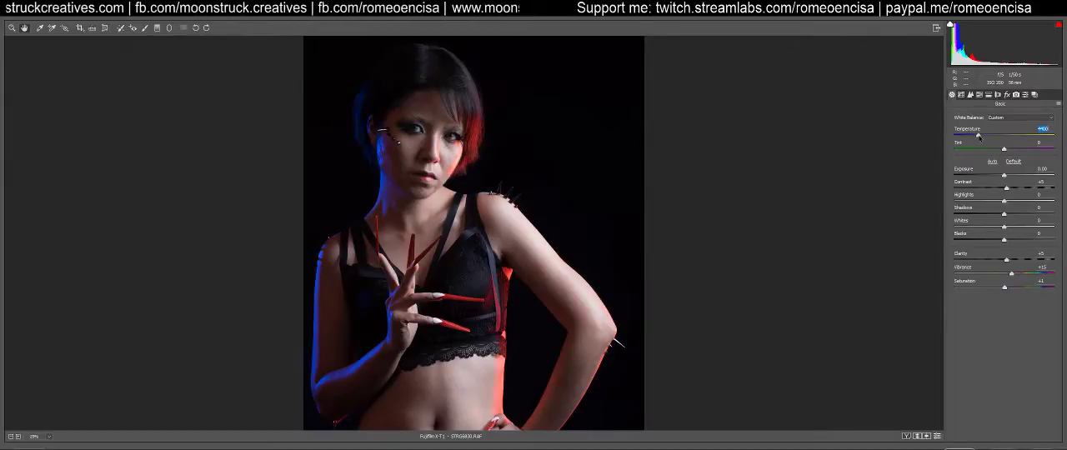
{"action": "left_click_drag", "start_coordinate": [979, 135], "coordinate": [977, 138]}
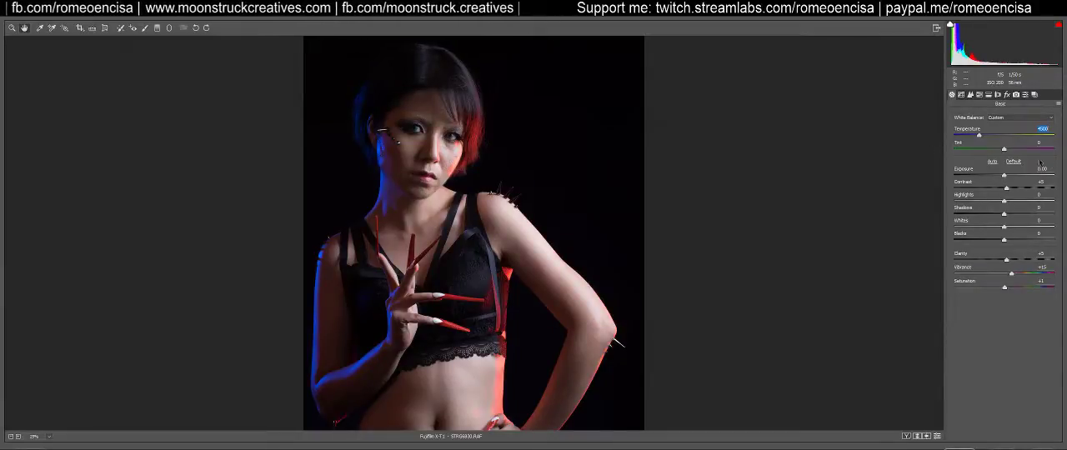
{"action": "mouse_move", "coordinate": [1004, 149]}
{"action": "left_mouse_down"}
{"action": "mouse_move", "coordinate": [1015, 149]}
{"action": "mouse_move", "coordinate": [988, 150]}
{"action": "mouse_move", "coordinate": [999, 152]}
{"action": "left_mouse_up"}
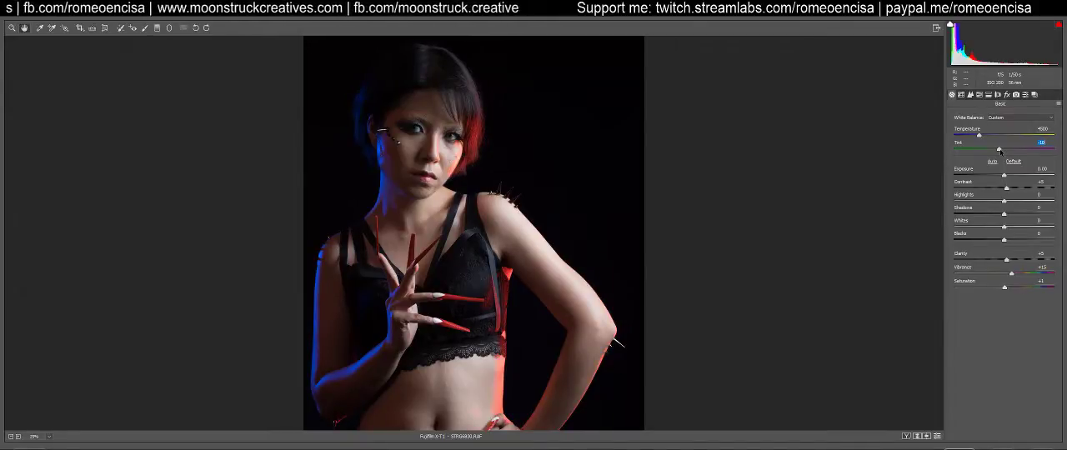
{"action": "left_click_drag", "start_coordinate": [998, 150], "coordinate": [1000, 149]}
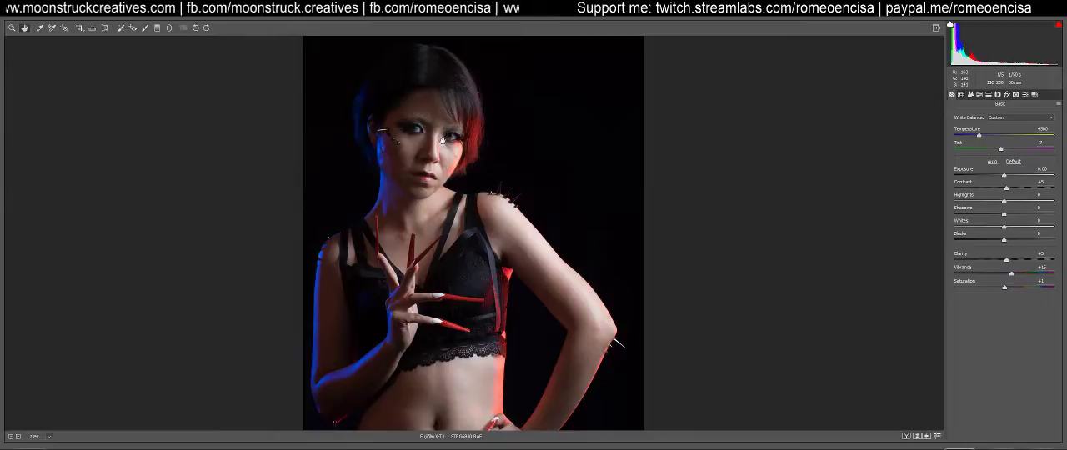
Review the effects, calibration, lens correction, HSL, detail and tone curve settings, and return to the basic adjustments
{"action": "left_click", "coordinate": [1006, 95]}
{"action": "left_click", "coordinate": [1015, 95]}
{"action": "left_click", "coordinate": [1025, 95]}
{"action": "left_click", "coordinate": [998, 95]}
{"action": "left_click", "coordinate": [980, 95]}
{"action": "left_click", "coordinate": [970, 95]}
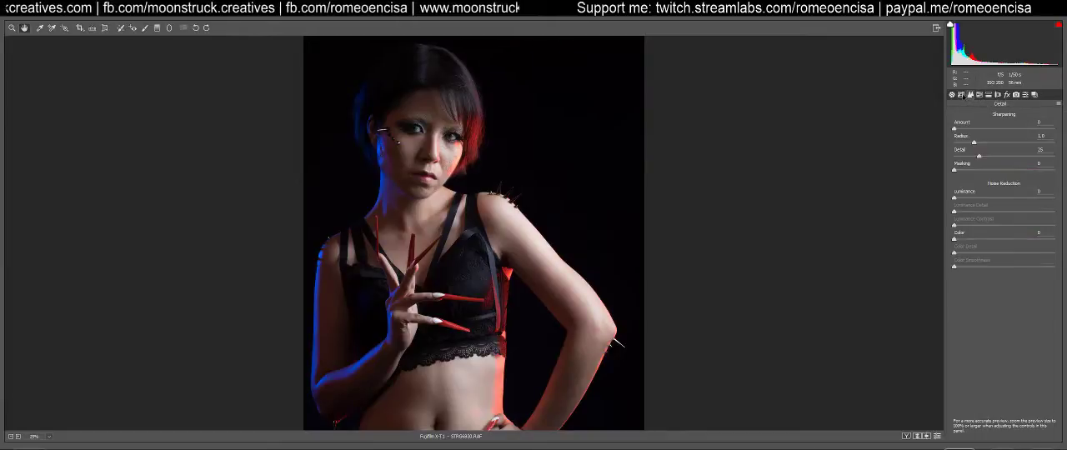
{"action": "left_click", "coordinate": [960, 96]}
{"action": "left_click", "coordinate": [952, 95]}
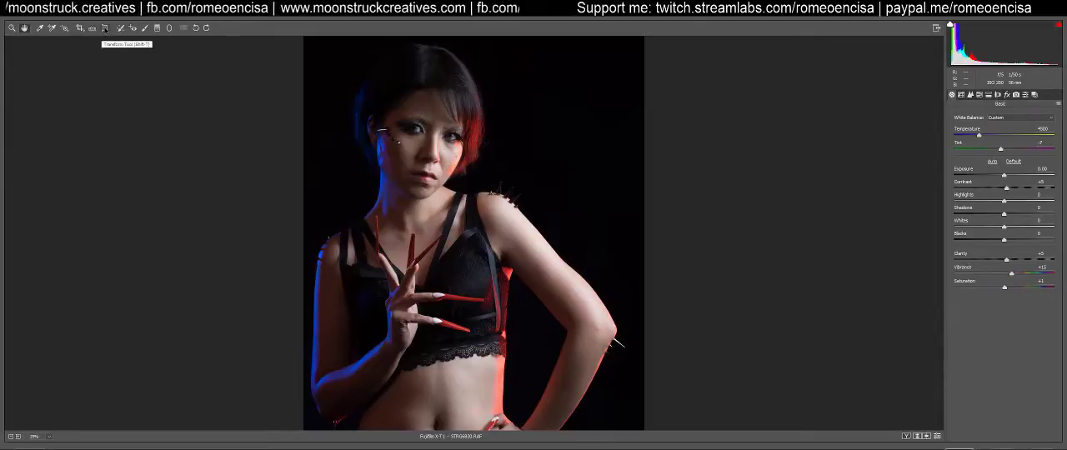
Try drawing a diagonal Transform guide across the portrait, and leave the Transform tool
{"action": "left_click", "coordinate": [104, 28]}
{"action": "left_click_drag", "start_coordinate": [367, 99], "coordinate": [505, 271]}
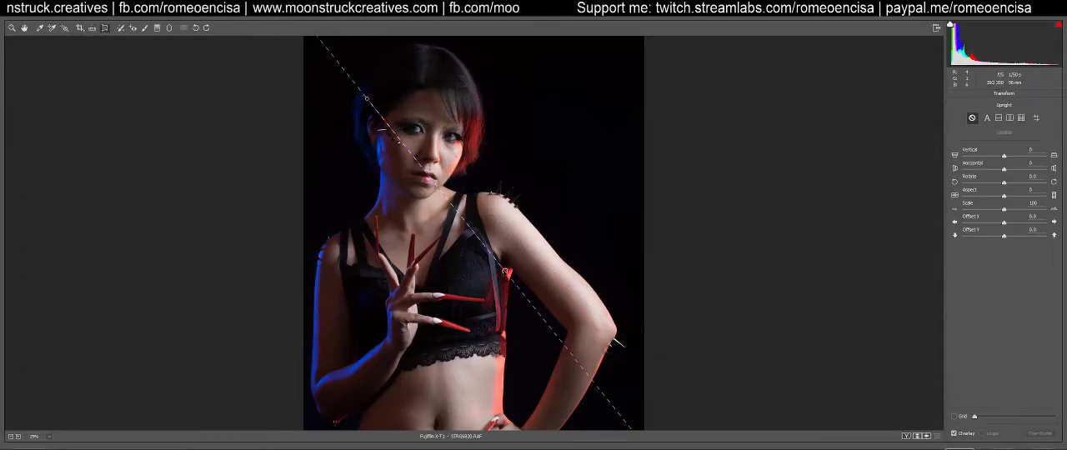
{"action": "key", "text": "z"}
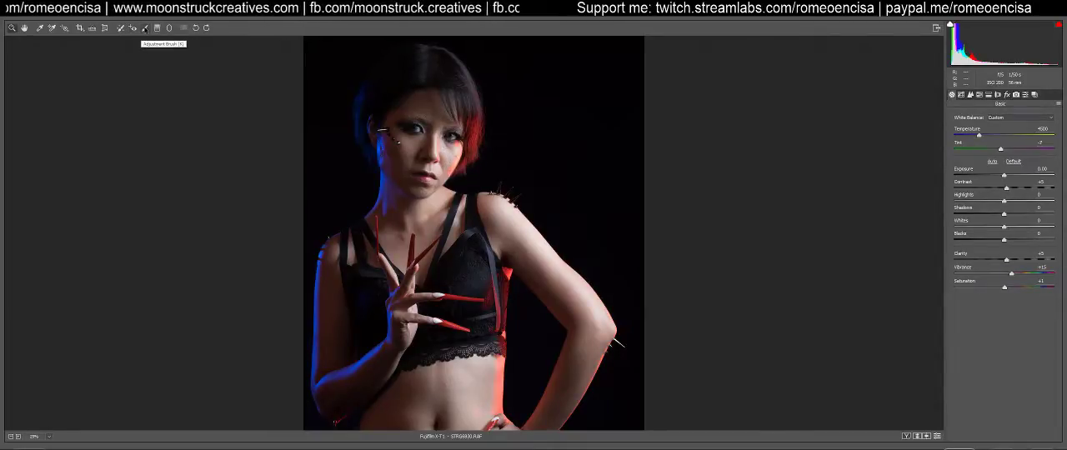
Activate Spot Removal in Heal mode and set the portrait's zoom level to 100%
{"action": "left_click", "coordinate": [121, 29]}
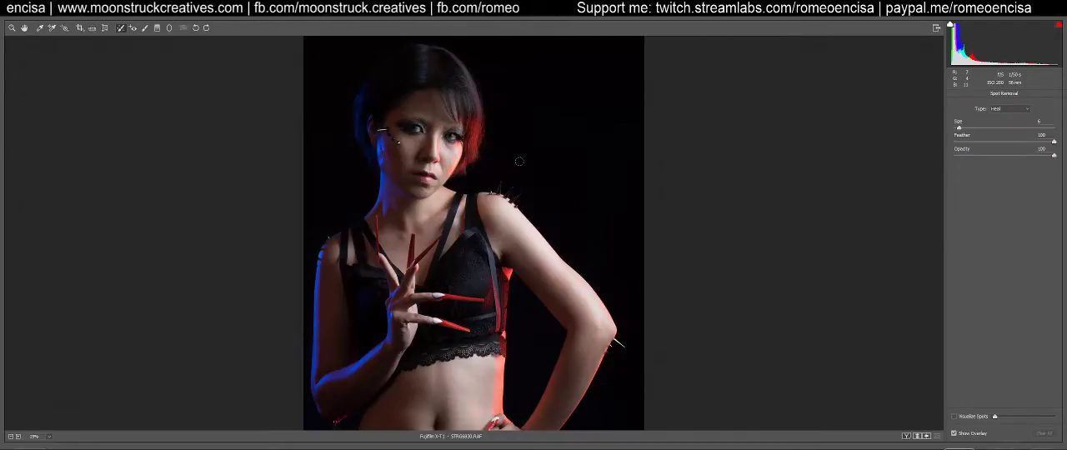
{"action": "left_click", "coordinate": [18, 436]}
{"action": "left_click", "coordinate": [48, 437]}
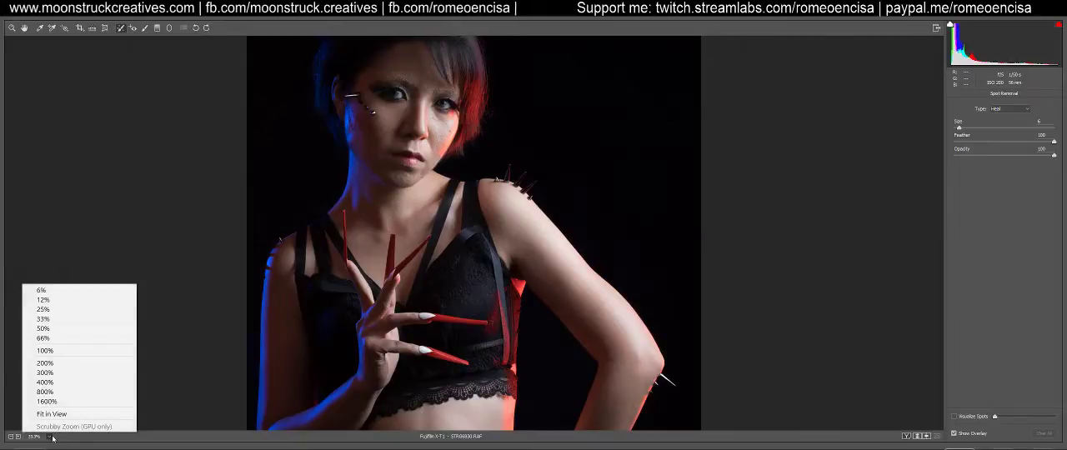
{"action": "left_click", "coordinate": [50, 350]}
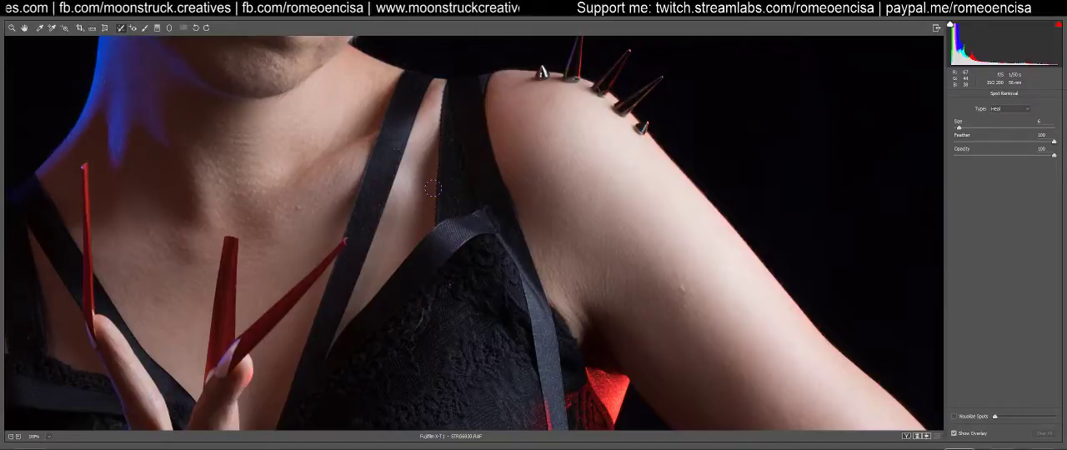
Examine the skin on the face, neck, arms and midriff for blemishes that need healing
{"action": "left_click_drag", "start_coordinate": [326, 108], "coordinate": [512, 320]}
{"action": "left_click_drag", "start_coordinate": [513, 143], "coordinate": [547, 329]}
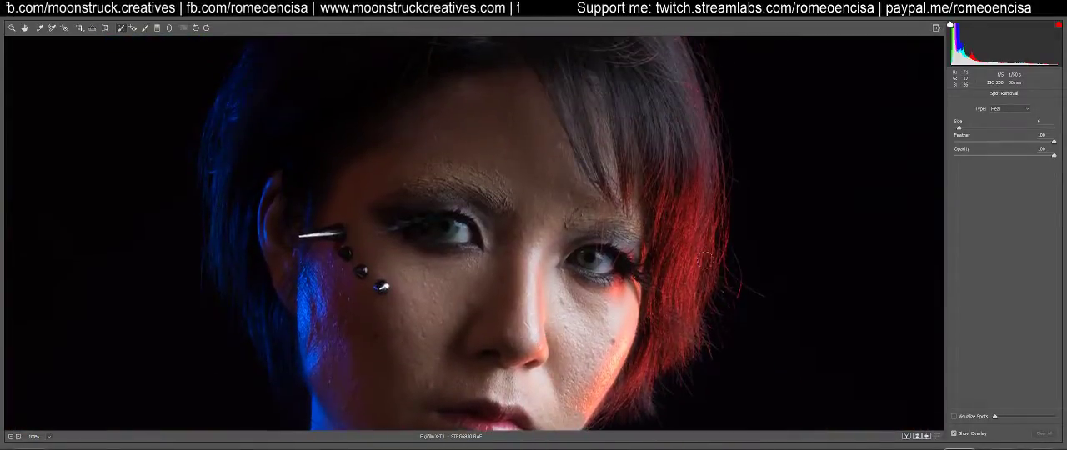
{"action": "left_click_drag", "start_coordinate": [468, 313], "coordinate": [486, 56]}
{"action": "left_click_drag", "start_coordinate": [631, 328], "coordinate": [296, 40]}
{"action": "left_click_drag", "start_coordinate": [584, 340], "coordinate": [467, 129]}
{"action": "left_click_drag", "start_coordinate": [469, 281], "coordinate": [776, 201]}
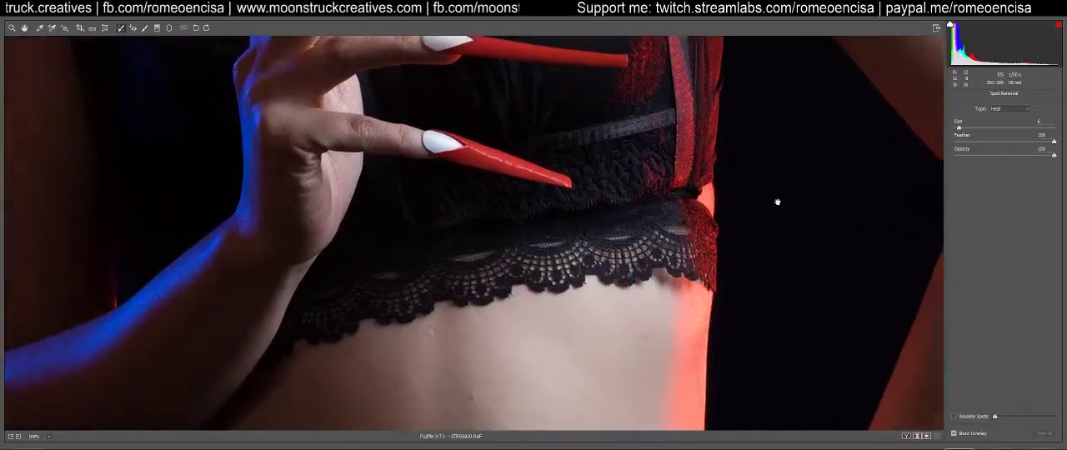
{"action": "left_click_drag", "start_coordinate": [445, 331], "coordinate": [604, 202]}
{"action": "scroll", "coordinate": [717, 390], "scroll_direction": "up", "scroll_amount": 10}
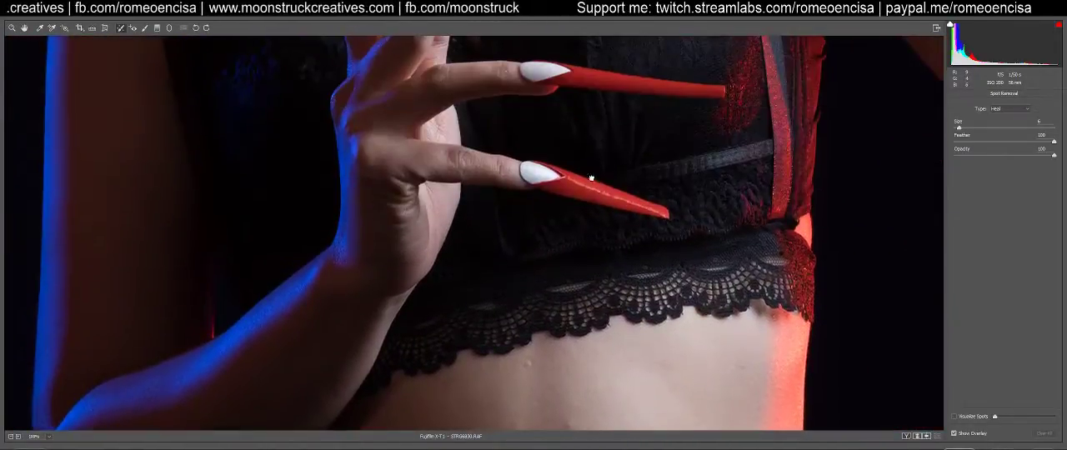
{"action": "scroll", "coordinate": [537, 158], "scroll_direction": "up", "scroll_amount": 10}
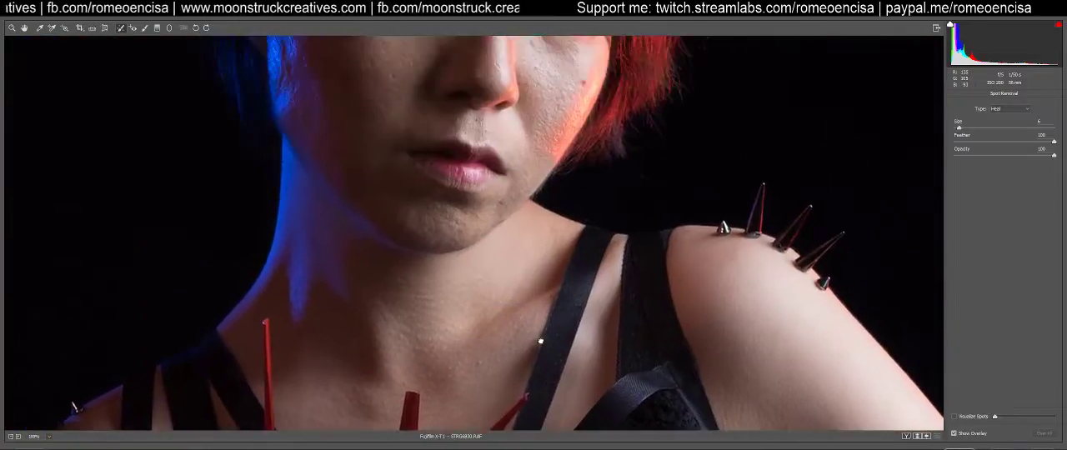
{"action": "scroll", "coordinate": [492, 240], "scroll_direction": "up", "scroll_amount": 2}
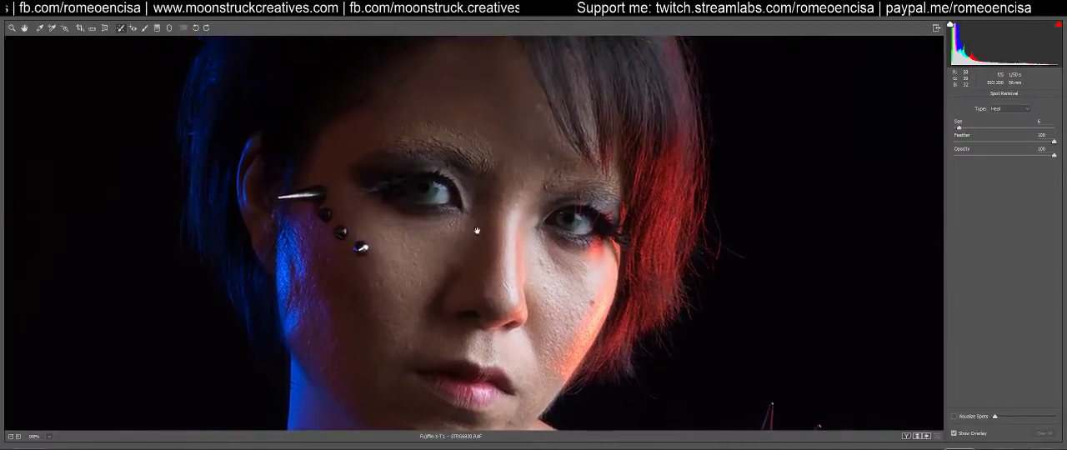
{"action": "scroll", "coordinate": [513, 188], "scroll_direction": "up", "scroll_amount": 8}
{"action": "scroll", "coordinate": [529, 221], "scroll_direction": "down", "scroll_amount": 8}
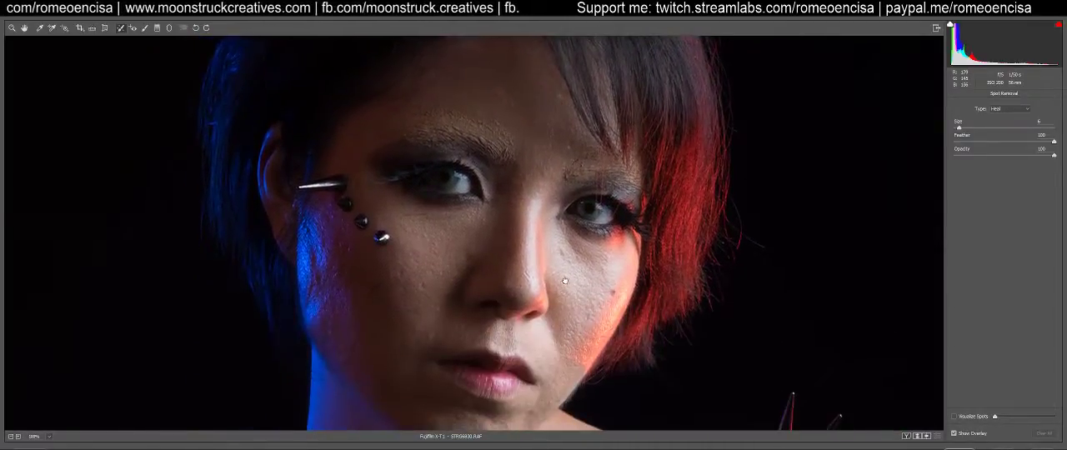
{"action": "scroll", "coordinate": [554, 279], "scroll_direction": "down", "scroll_amount": 2}
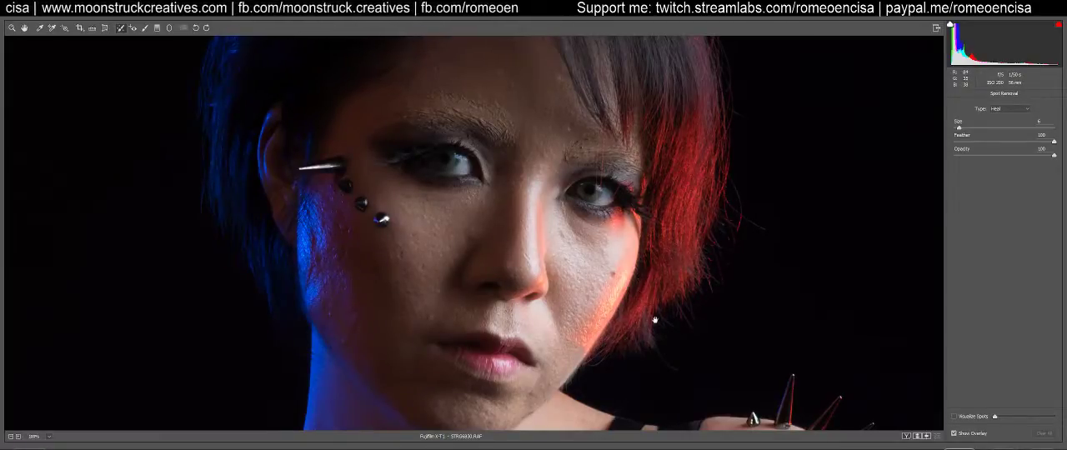
{"action": "left_click_drag", "start_coordinate": [646, 313], "coordinate": [552, 172]}
{"action": "left_click_drag", "start_coordinate": [493, 323], "coordinate": [517, 199]}
{"action": "left_click_drag", "start_coordinate": [661, 321], "coordinate": [613, 262]}
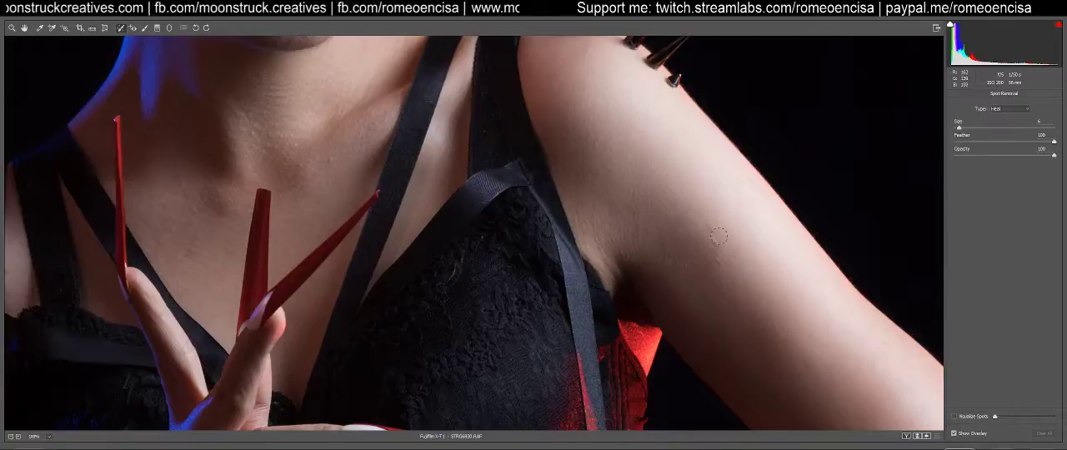
Heal the vertical blemish on the raised upper arm with brush size 4, sampling skin nearer the arm's outer edge, and check the result
{"action": "key", "text": "bracketleft"}
{"action": "left_click_drag", "start_coordinate": [707, 223], "coordinate": [717, 267]}
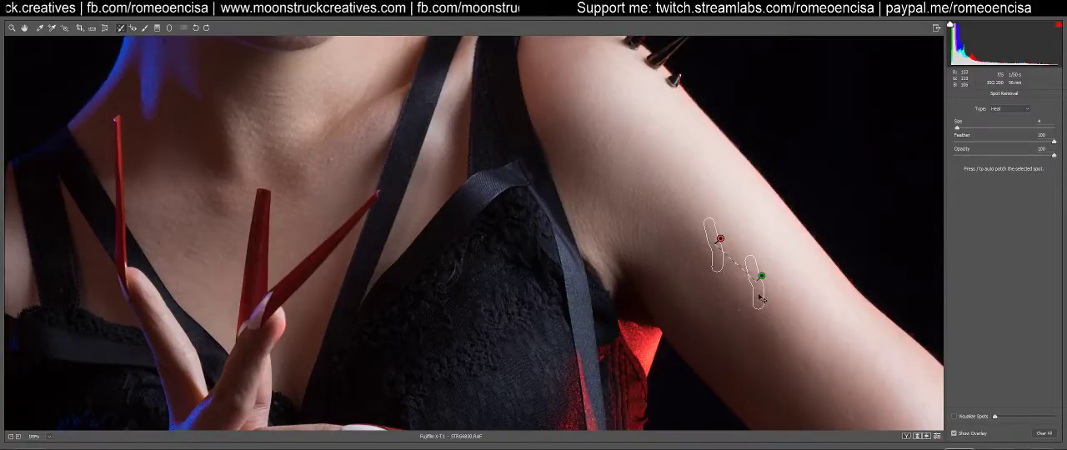
{"action": "mouse_move", "coordinate": [765, 299]}
{"action": "left_mouse_down"}
{"action": "mouse_move", "coordinate": [783, 289]}
{"action": "mouse_move", "coordinate": [776, 250]}
{"action": "mouse_move", "coordinate": [782, 305]}
{"action": "mouse_move", "coordinate": [768, 229]}
{"action": "left_mouse_up"}
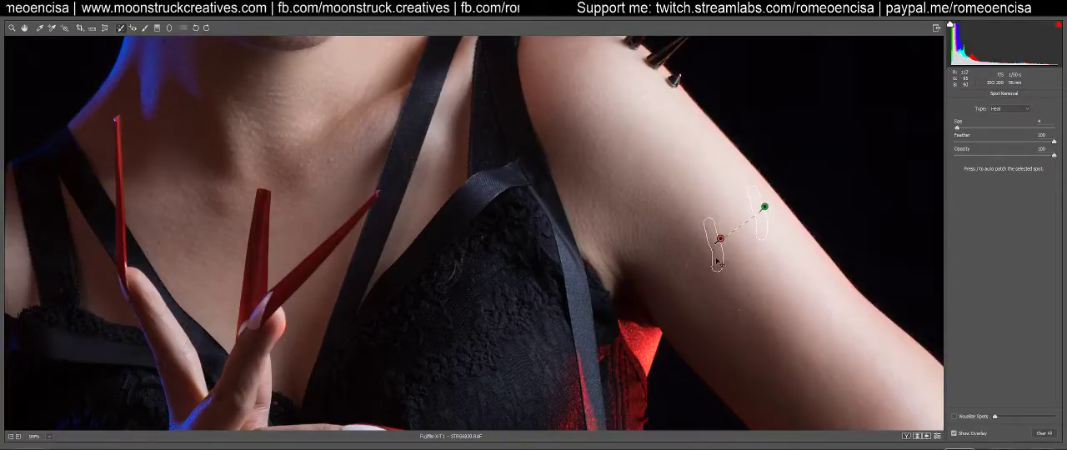
{"action": "key", "text": "b"}
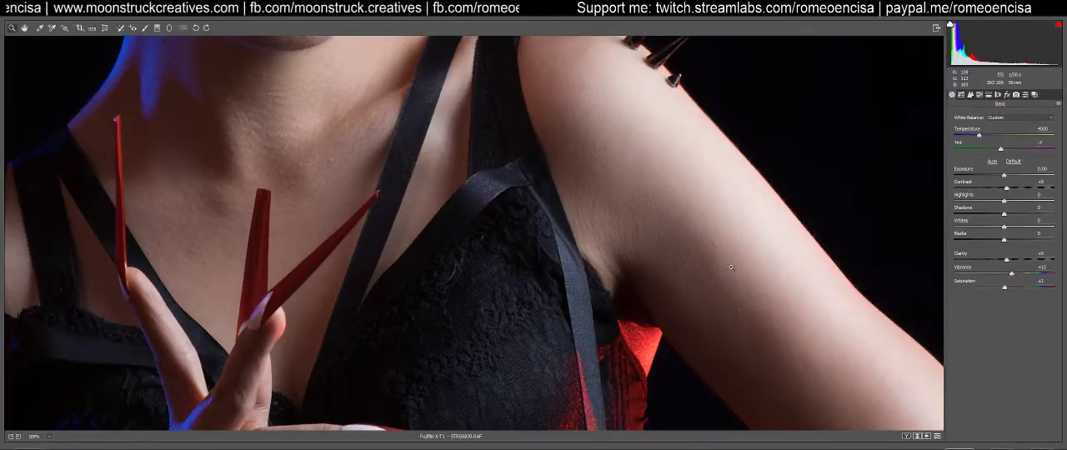
{"action": "key", "text": "b"}
Reposition the arm patch's sampling area onto the skin just below the blemish and check the blend
{"action": "left_click", "coordinate": [720, 240]}
{"action": "mouse_move", "coordinate": [765, 240]}
{"action": "left_mouse_down"}
{"action": "mouse_move", "coordinate": [766, 298]}
{"action": "mouse_move", "coordinate": [753, 303]}
{"action": "left_mouse_up"}
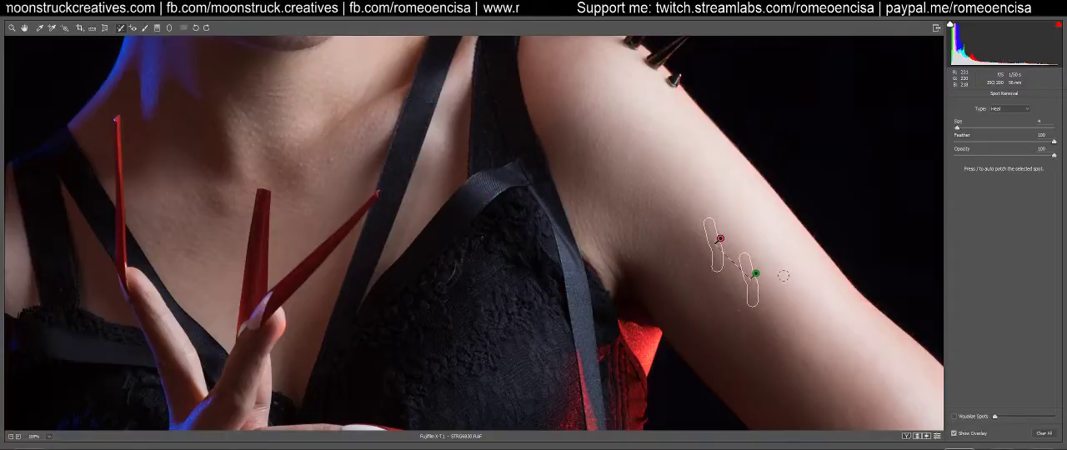
{"action": "key", "text": "b"}
{"action": "key", "text": "b"}
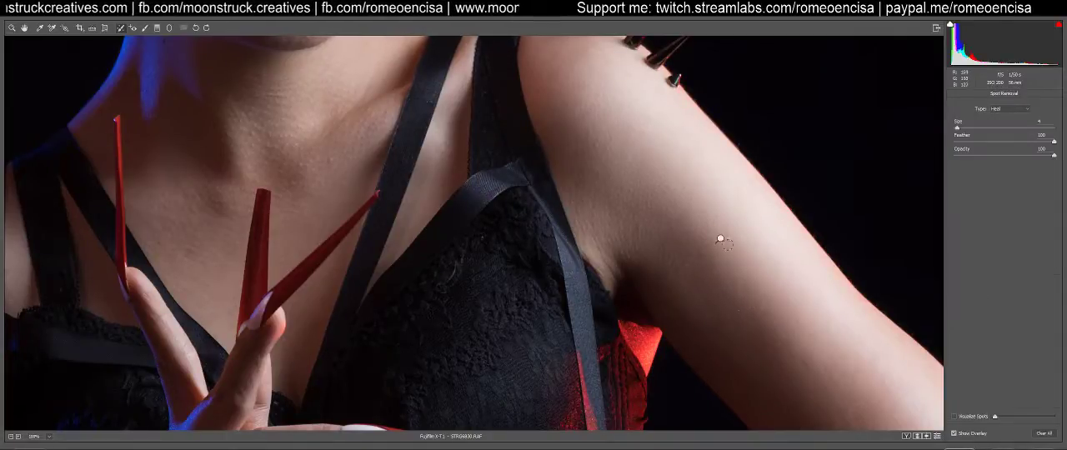
Heal the short line beneath the eye on the red-lit side of the face with a smaller healing brush
{"action": "left_click_drag", "start_coordinate": [444, 205], "coordinate": [702, 131]}
{"action": "left_click_drag", "start_coordinate": [555, 297], "coordinate": [560, 348]}
{"action": "left_click_drag", "start_coordinate": [567, 202], "coordinate": [569, 353]}
{"action": "left_click_drag", "start_coordinate": [579, 137], "coordinate": [583, 291]}
{"action": "left_click_drag", "start_coordinate": [599, 117], "coordinate": [607, 373]}
{"action": "key", "text": "bracketleft"}
{"action": "left_click_drag", "start_coordinate": [552, 206], "coordinate": [565, 225]}
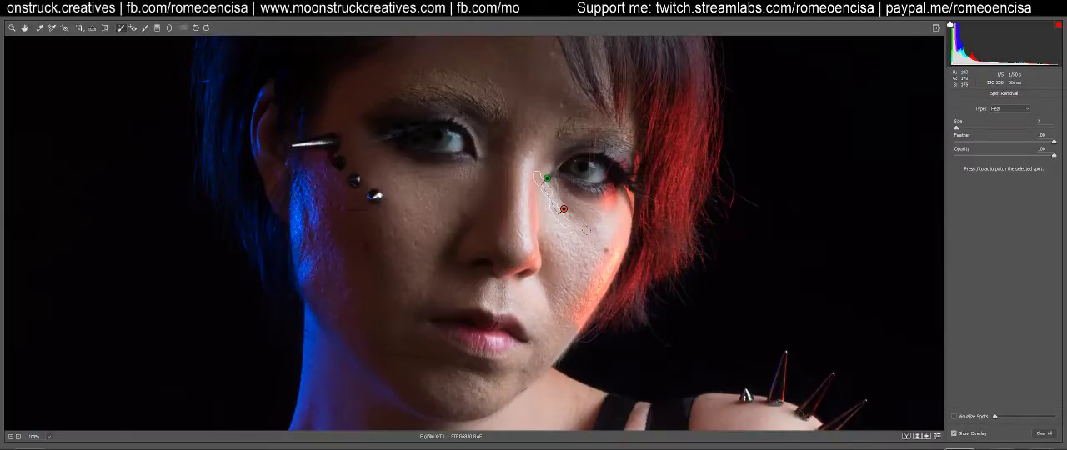
{"action": "key", "text": "h"}
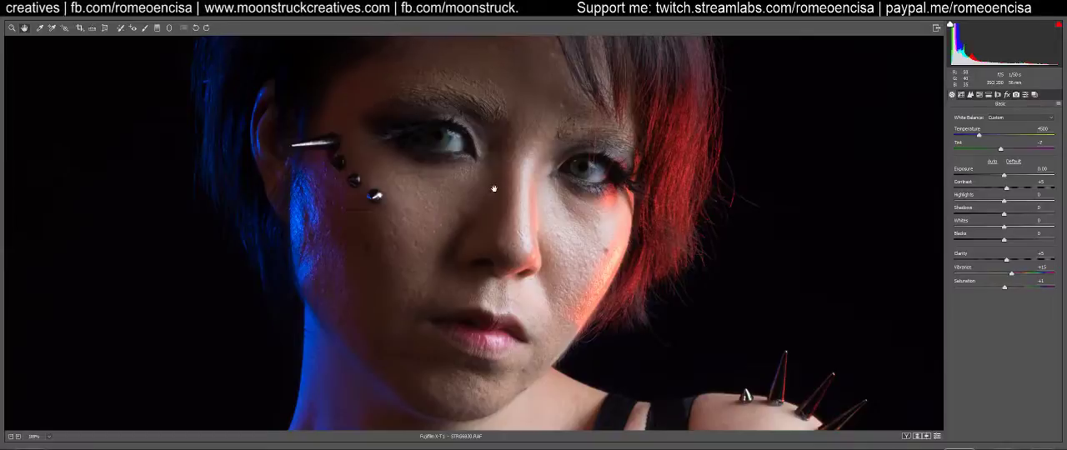
Try healing the shiny patch below the metal spike on the blue-lit side of the face, and compare the result
{"action": "left_click_drag", "start_coordinate": [527, 177], "coordinate": [508, 229]}
{"action": "left_click_drag", "start_coordinate": [430, 367], "coordinate": [526, 118]}
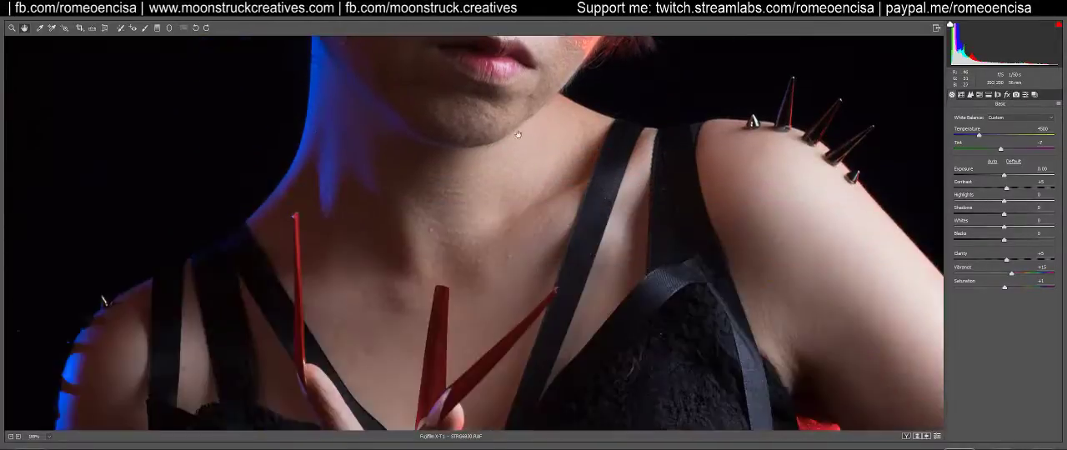
{"action": "left_click_drag", "start_coordinate": [464, 255], "coordinate": [438, 395]}
{"action": "left_click_drag", "start_coordinate": [425, 250], "coordinate": [375, 293]}
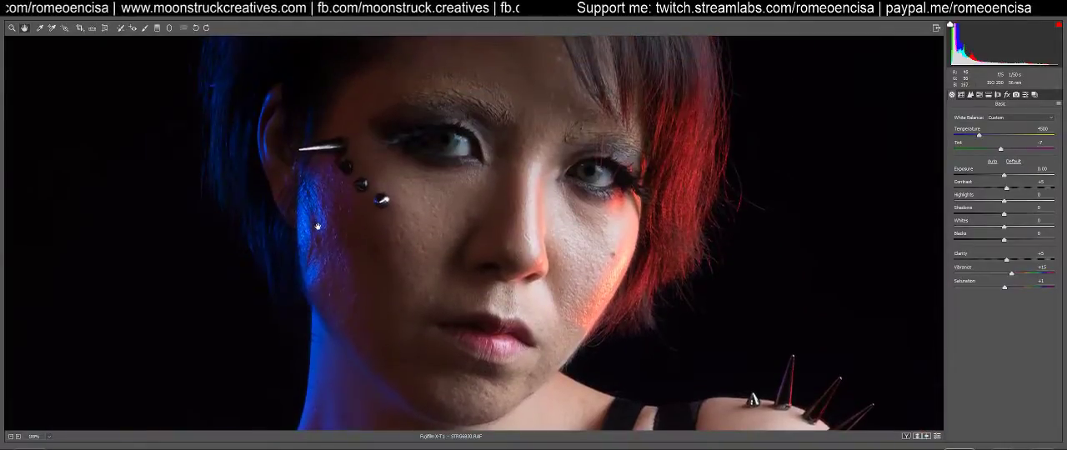
{"action": "key", "text": "b"}
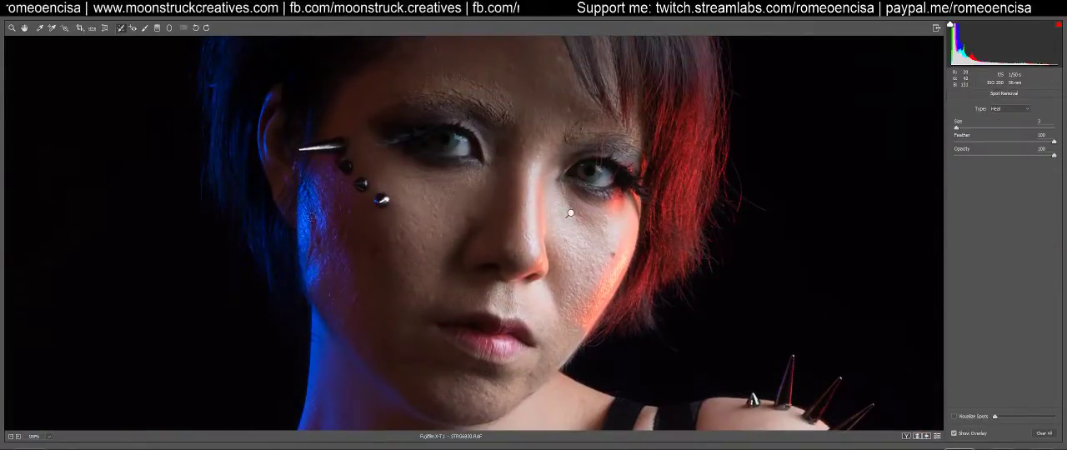
{"action": "left_click_drag", "start_coordinate": [307, 200], "coordinate": [307, 185]}
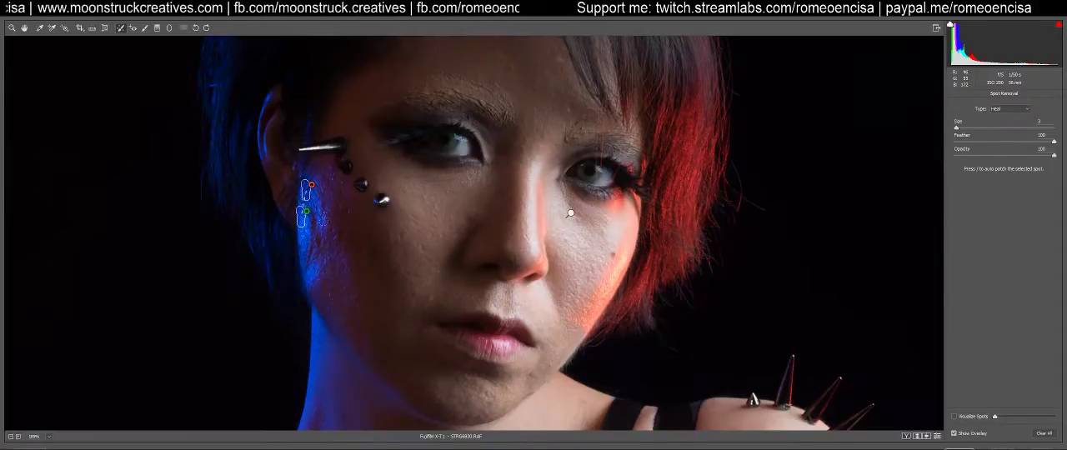
{"action": "key", "text": "b"}
{"action": "key", "text": "b"}
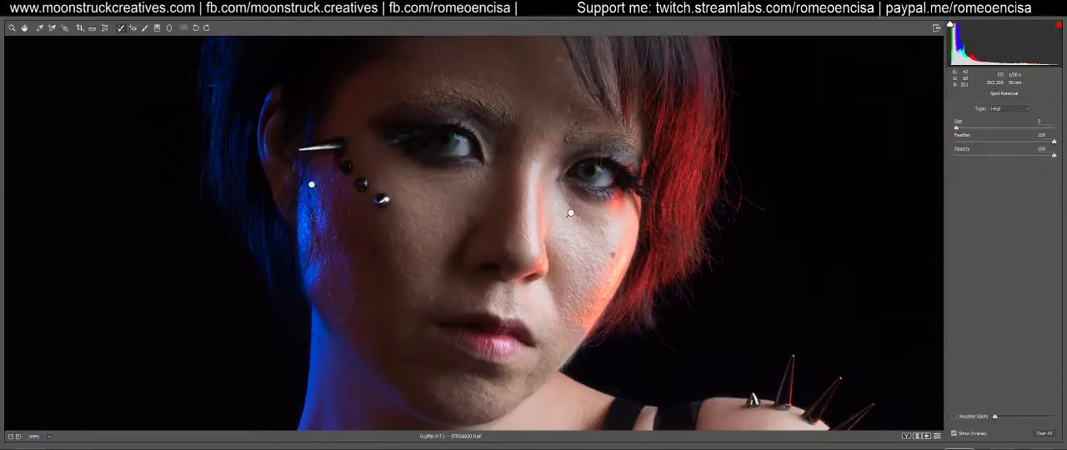
Try healing a long, branching stretch of shiny skin along the blue-lit cheek and inspect the blend
{"action": "left_click_drag", "start_coordinate": [310, 206], "coordinate": [307, 268]}
{"action": "mouse_move", "coordinate": [317, 241]}
{"action": "left_mouse_down"}
{"action": "mouse_move", "coordinate": [320, 254]}
{"action": "mouse_move", "coordinate": [319, 235]}
{"action": "left_mouse_up"}
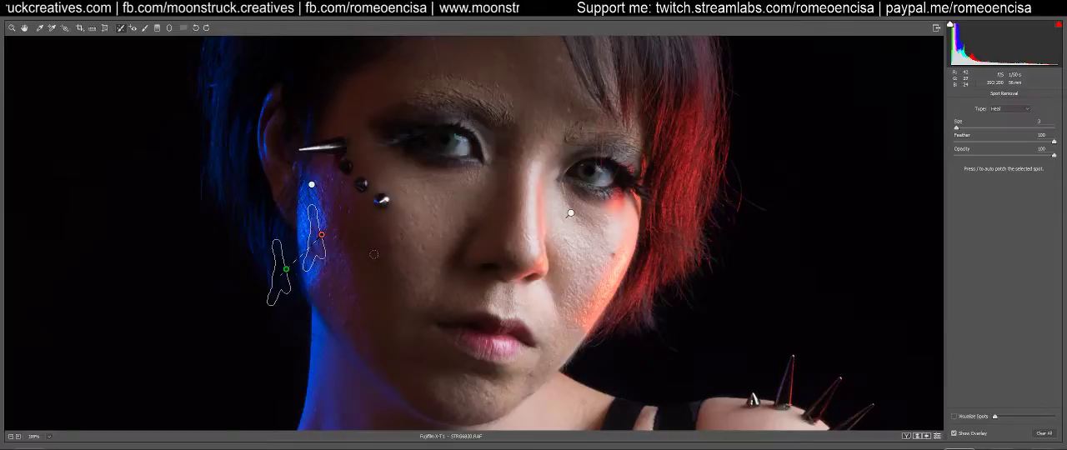
{"action": "key", "text": "b"}
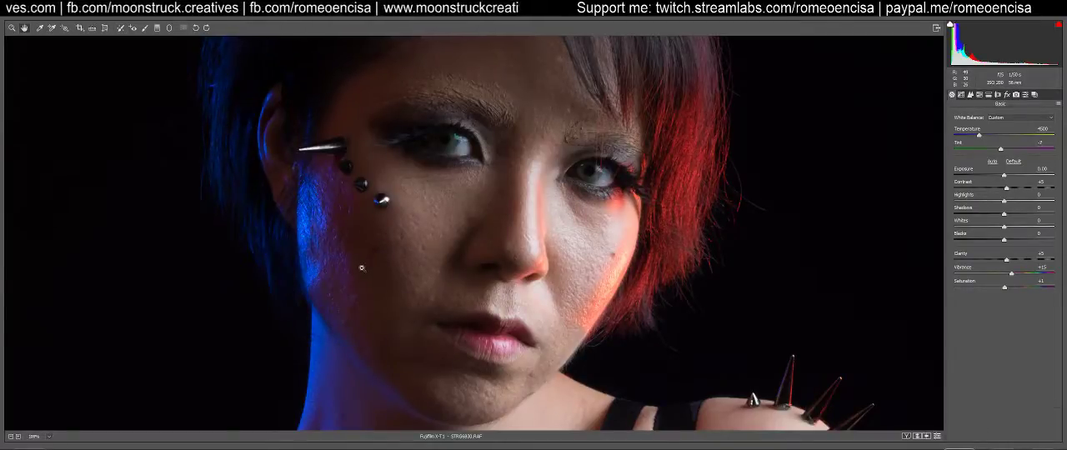
{"action": "key", "text": "b"}
Try healing a shorter spot on the blue-lit cheek, sampling from the lower cheek instead of the hair
{"action": "left_click", "coordinate": [307, 225]}
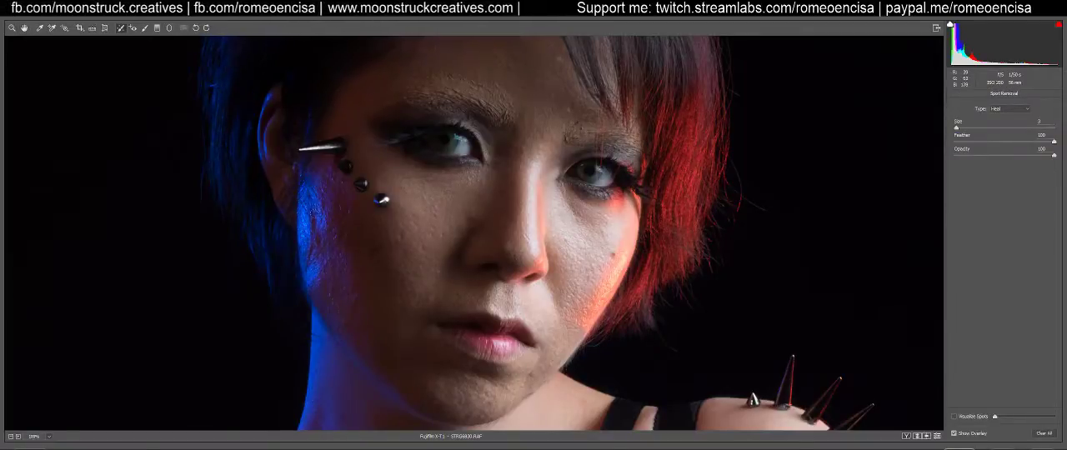
{"action": "left_click_drag", "start_coordinate": [312, 231], "coordinate": [314, 231]}
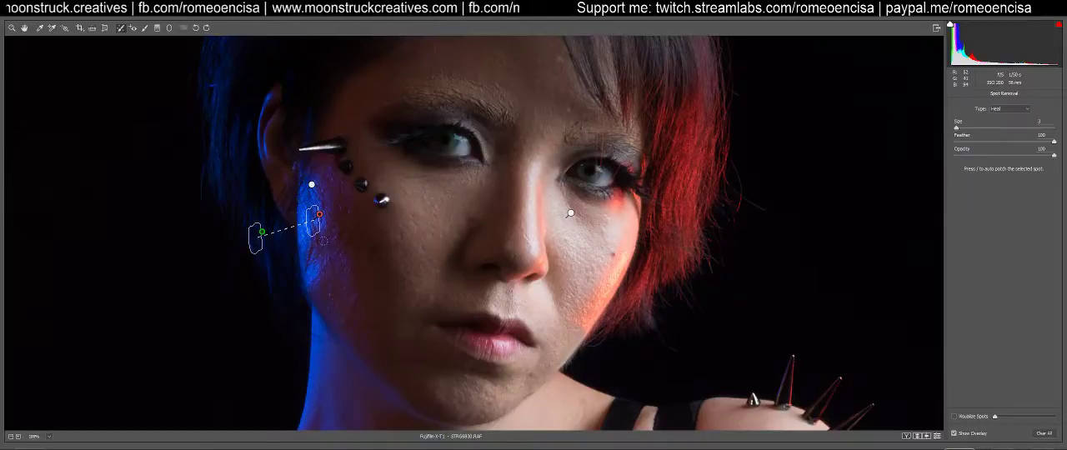
{"action": "key", "text": "h"}
{"action": "key", "text": "b"}
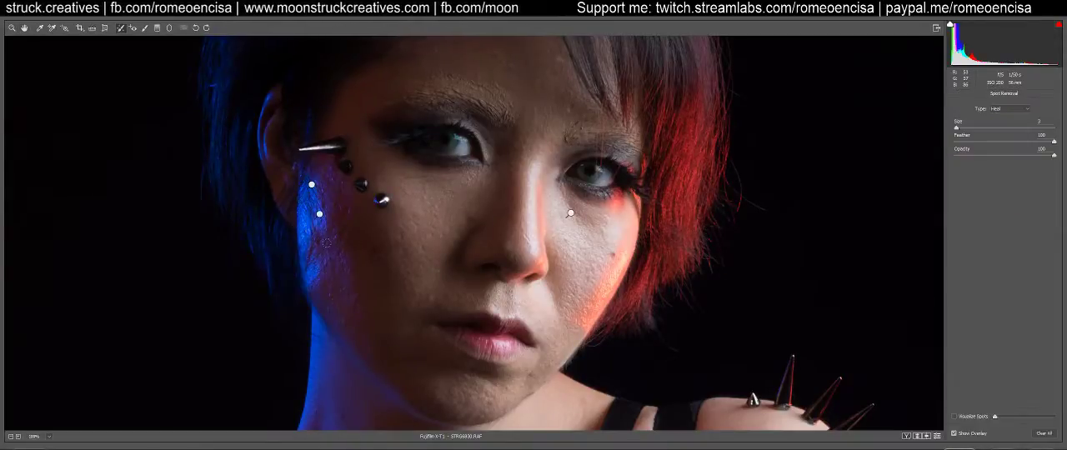
{"action": "left_click", "coordinate": [320, 215]}
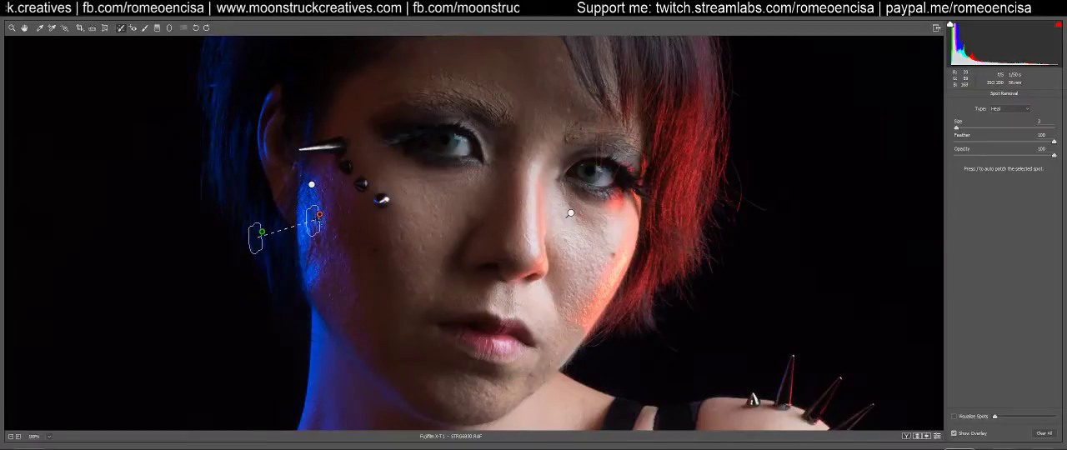
{"action": "mouse_move", "coordinate": [261, 235]}
{"action": "left_mouse_down"}
{"action": "mouse_move", "coordinate": [334, 252]}
{"action": "mouse_move", "coordinate": [346, 271]}
{"action": "left_mouse_up"}
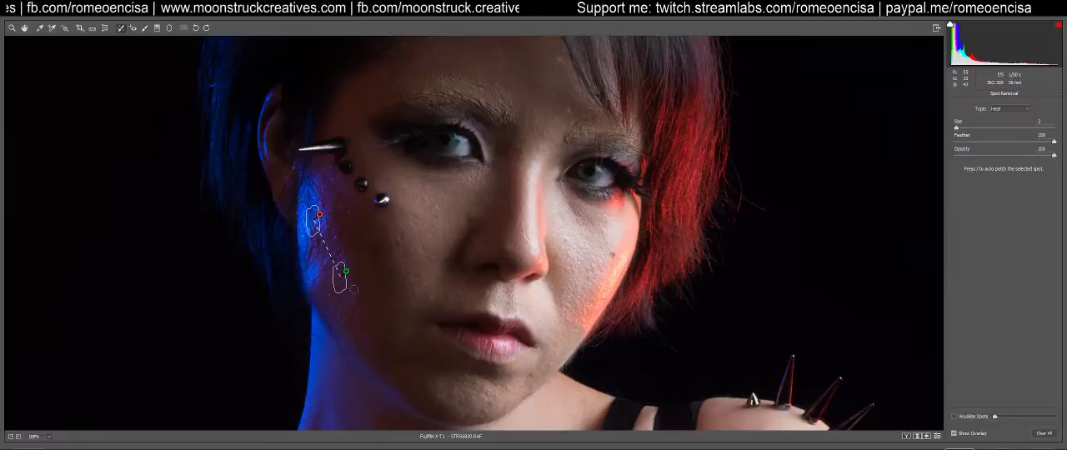
{"action": "key", "text": "h"}
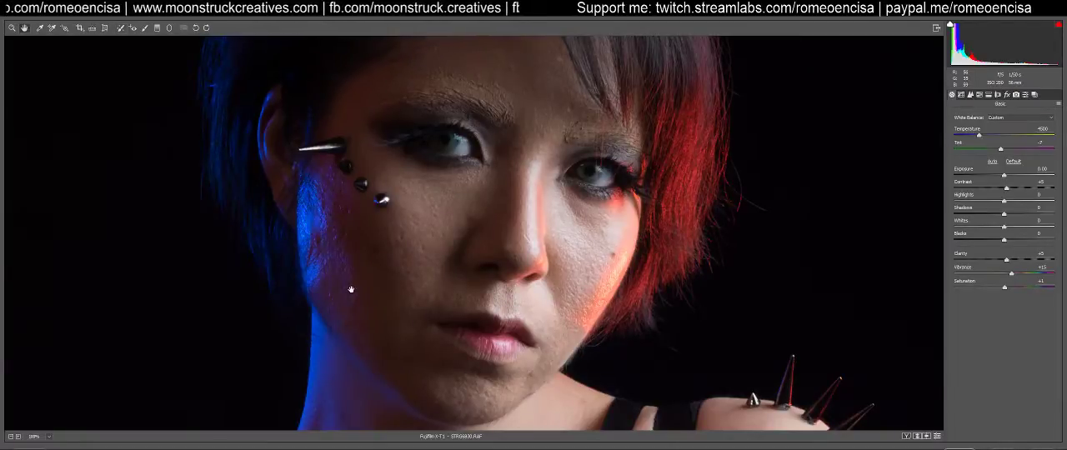
{"action": "key", "text": "b"}
Delete both healing patches on the blue-lit cheek
{"action": "left_click", "coordinate": [319, 214]}
{"action": "key", "text": "Delete"}
{"action": "left_click", "coordinate": [312, 184]}
{"action": "key", "text": "Delete"}
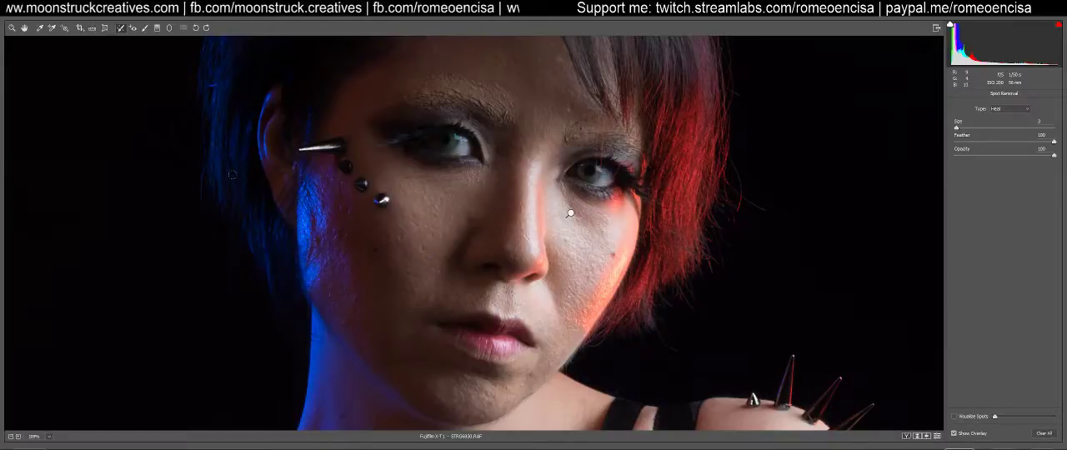
Leave Spot Removal, fit the whole portrait in view, and open the developed image in Photoshop
{"action": "key", "text": "h"}
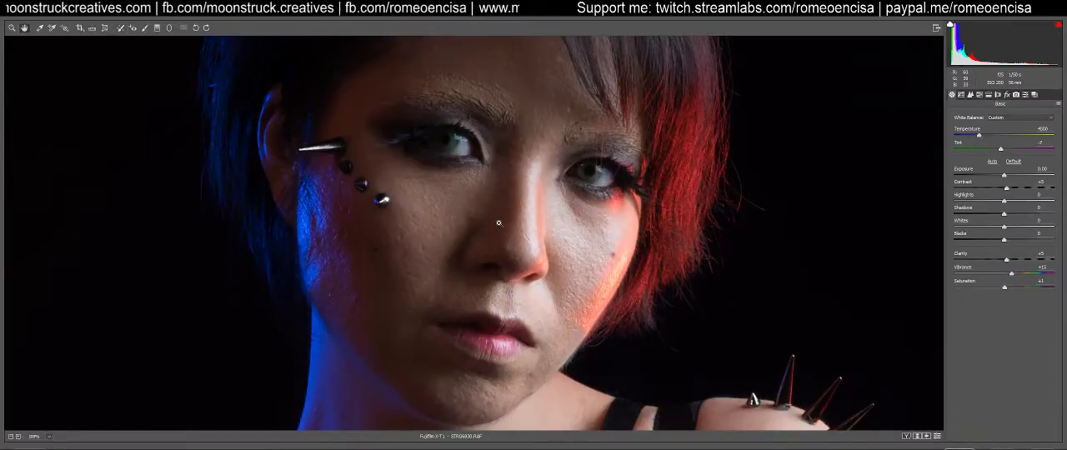
{"action": "key", "text": "ctrl+0"}
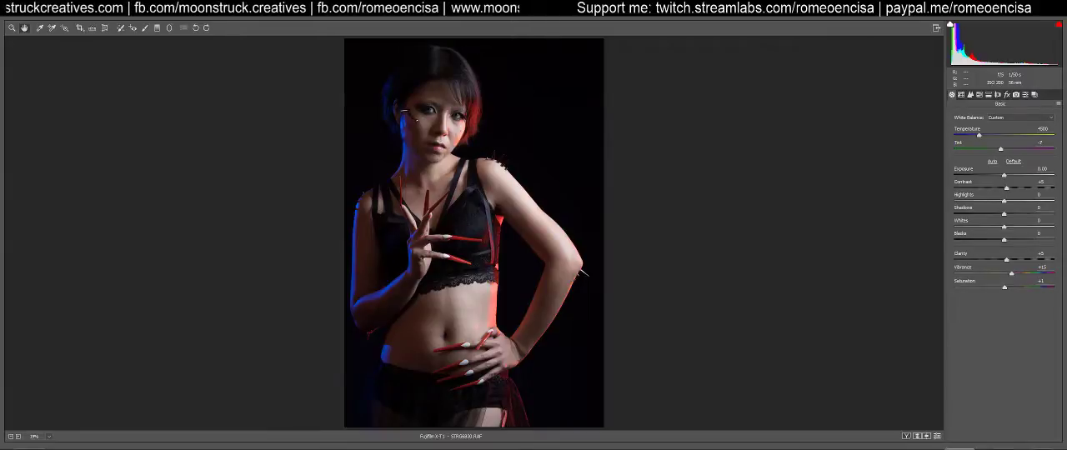
{"action": "key", "text": "Return"}
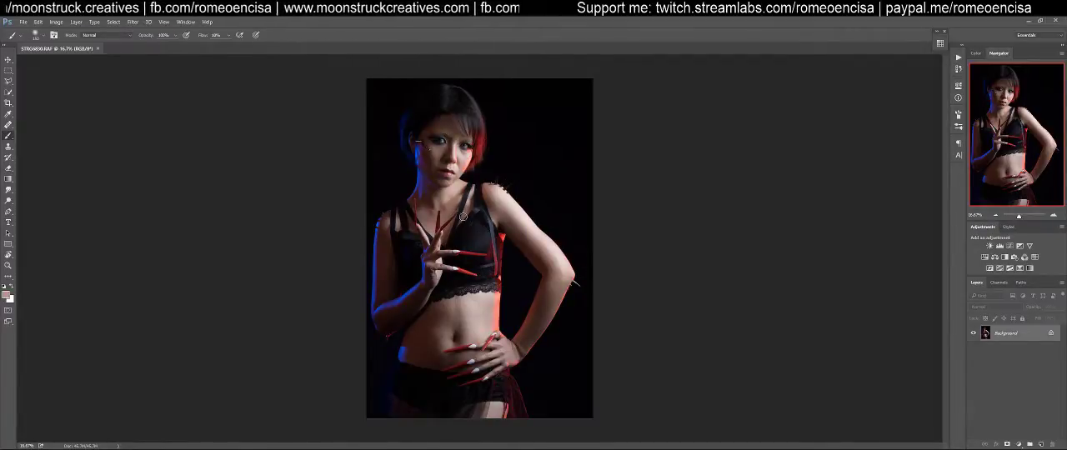
Duplicate the Background layer and convert the copy to a Smart Object
{"action": "key", "text": "h"}
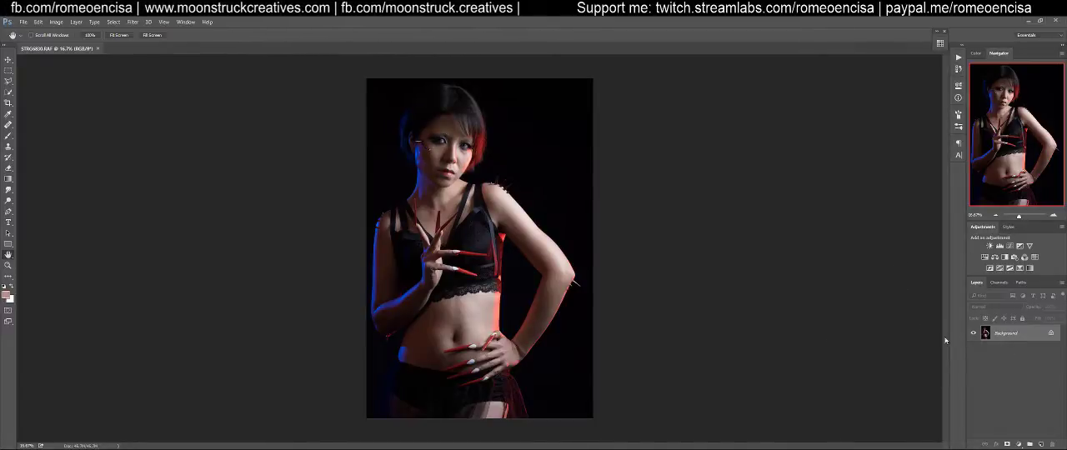
{"action": "left_click_drag", "start_coordinate": [986, 333], "coordinate": [1040, 445]}
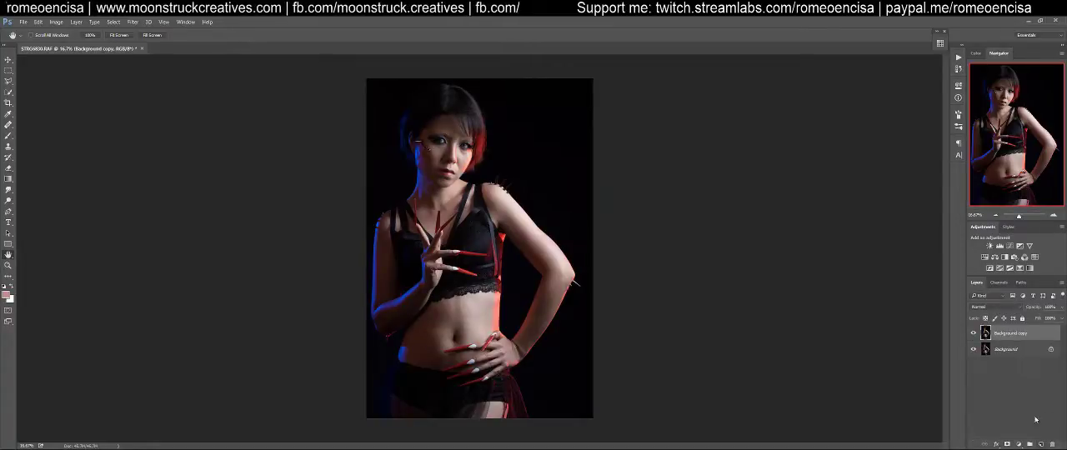
{"action": "right_click", "coordinate": [1006, 343]}
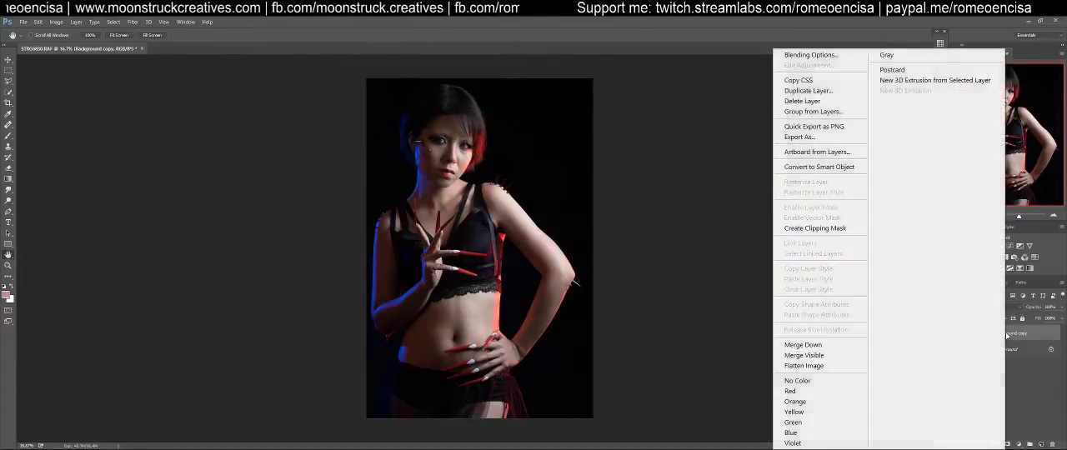
{"action": "left_click", "coordinate": [842, 170]}
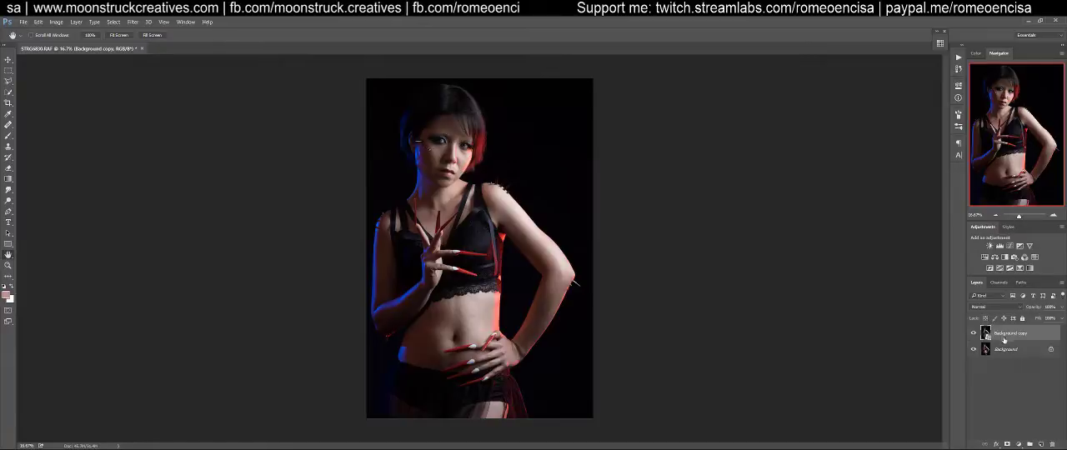
Open the Liquify filter on the Smart Object copy, check the Advanced Mode options and leave Advanced Mode off
{"action": "left_click", "coordinate": [129, 22]}
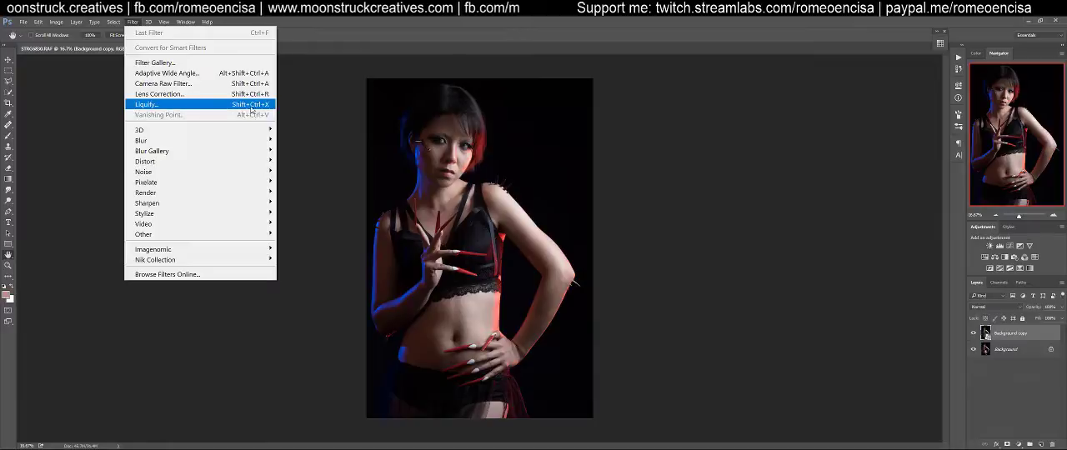
{"action": "left_click", "coordinate": [184, 109]}
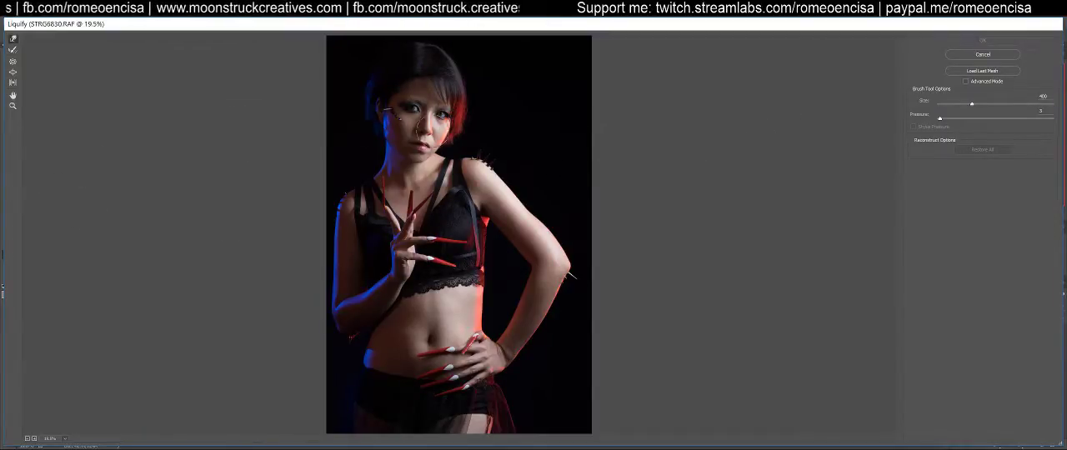
{"action": "left_click", "coordinate": [966, 82]}
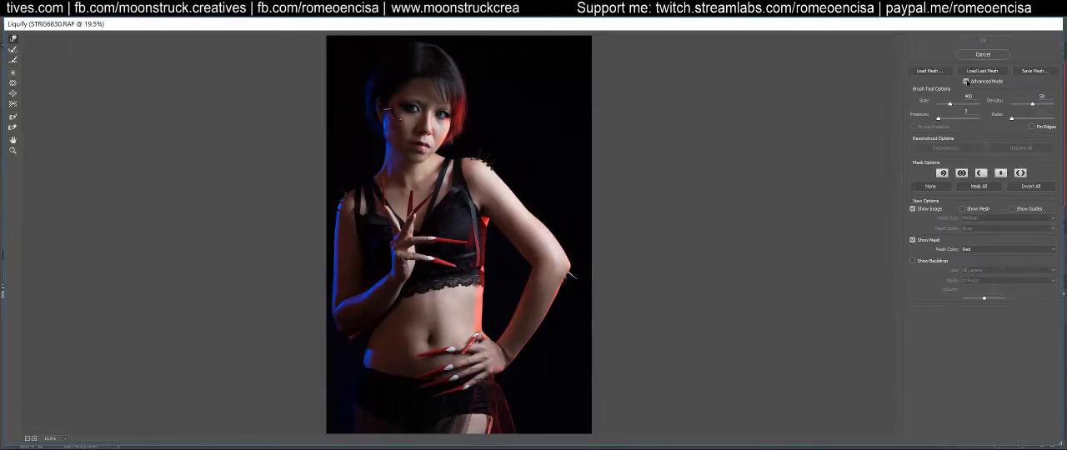
{"action": "left_click", "coordinate": [966, 81]}
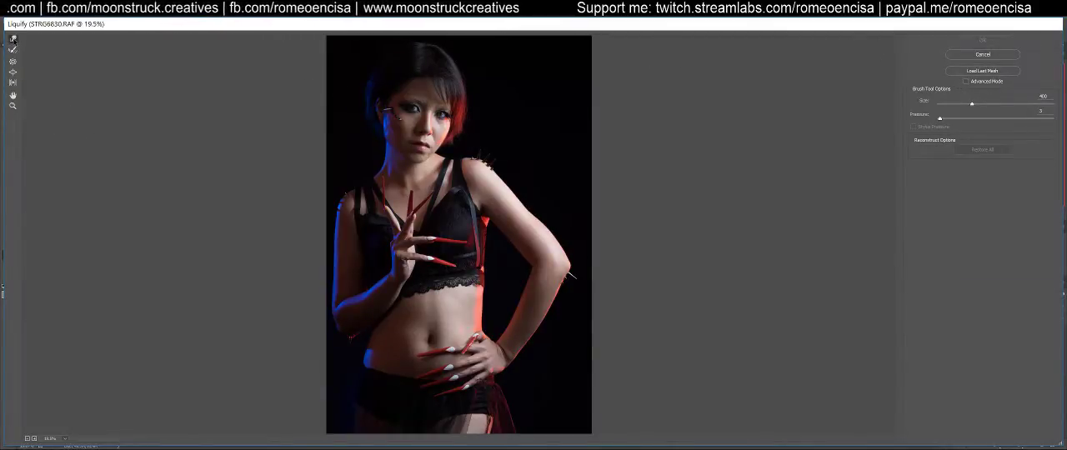
{"action": "key", "text": "ctrl+1"}
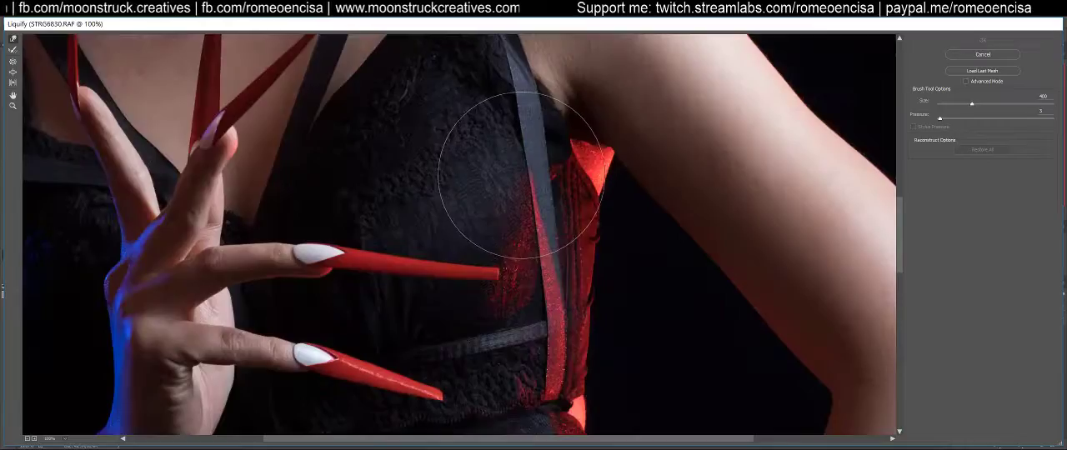
{"action": "left_click_drag", "start_coordinate": [551, 160], "coordinate": [543, 326]}
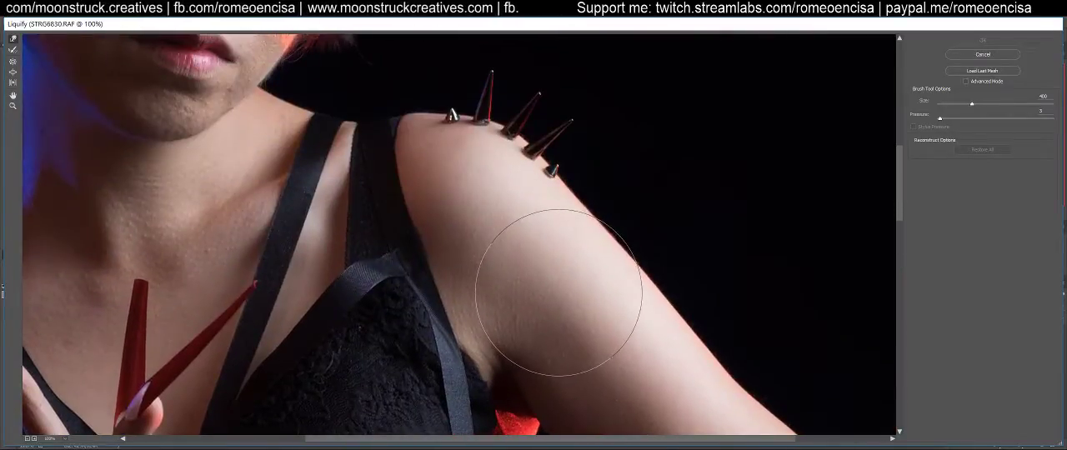
{"action": "scroll", "coordinate": [558, 292], "scroll_direction": "down", "scroll_amount": 4}
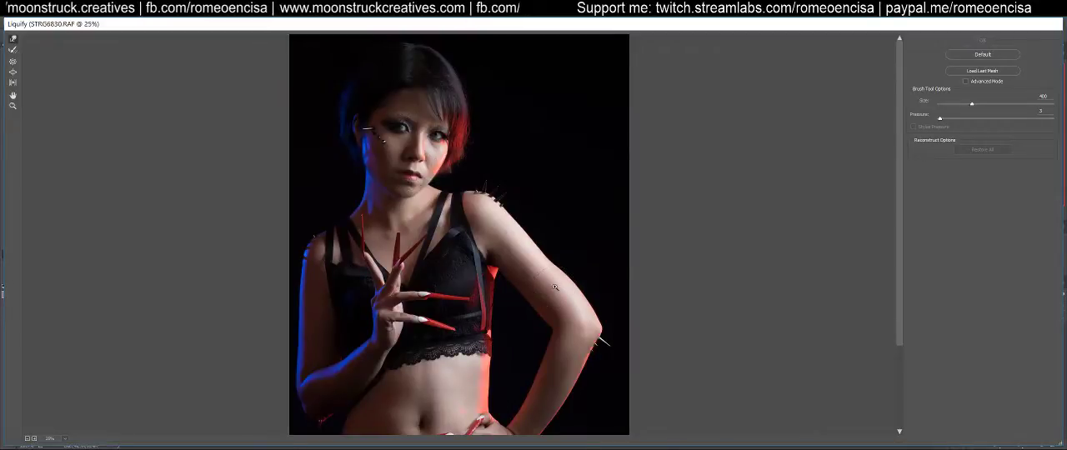
{"action": "scroll", "coordinate": [555, 287], "scroll_direction": "up", "scroll_amount": 4}
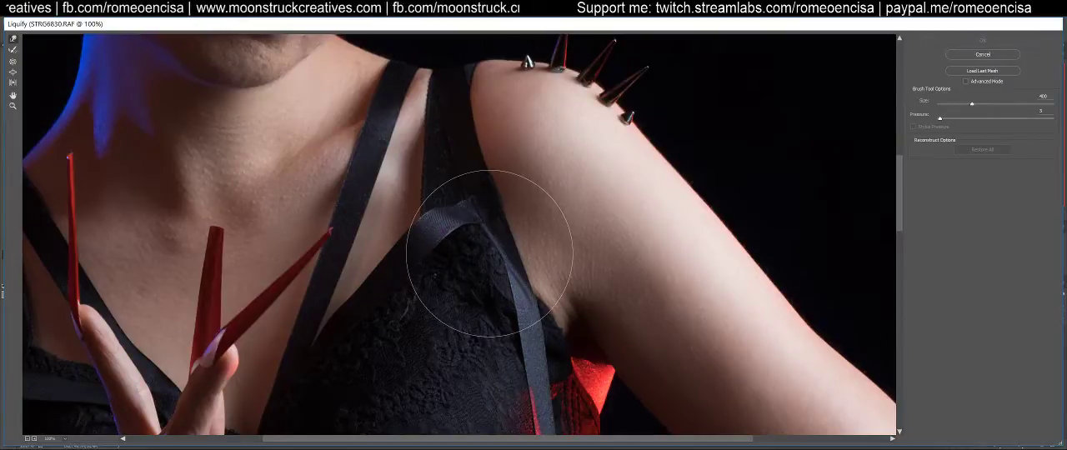
{"action": "key", "text": "ctrl+0"}
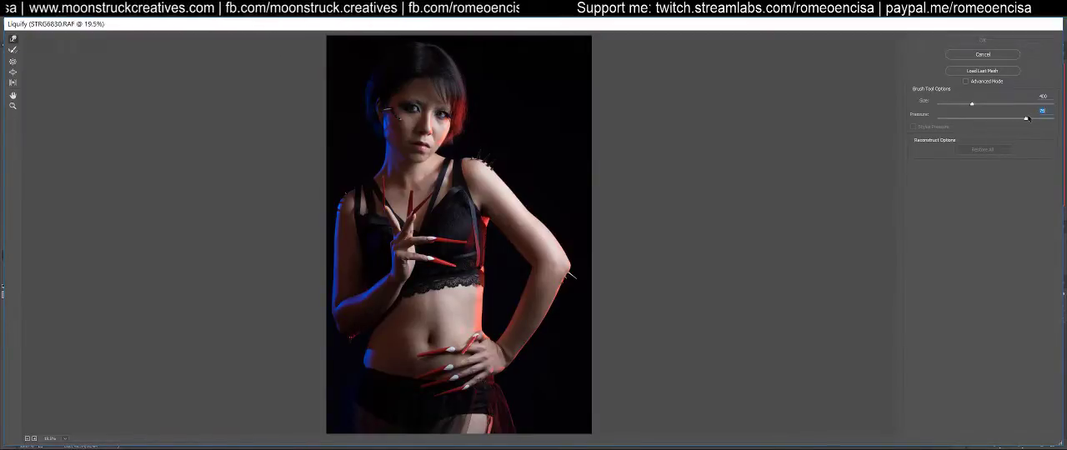
Try pushing the bent upper arm inward with a size 700 Forward Warp brush at pressure 70, and undo the distortion
{"action": "key", "text": "bracketright"}
{"action": "key", "text": "bracketright"}
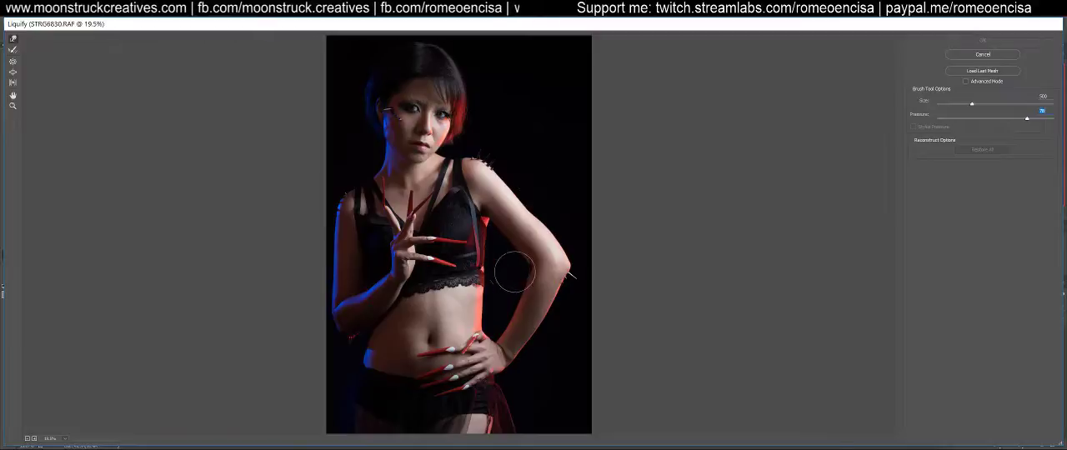
{"action": "key", "text": "bracketleft"}
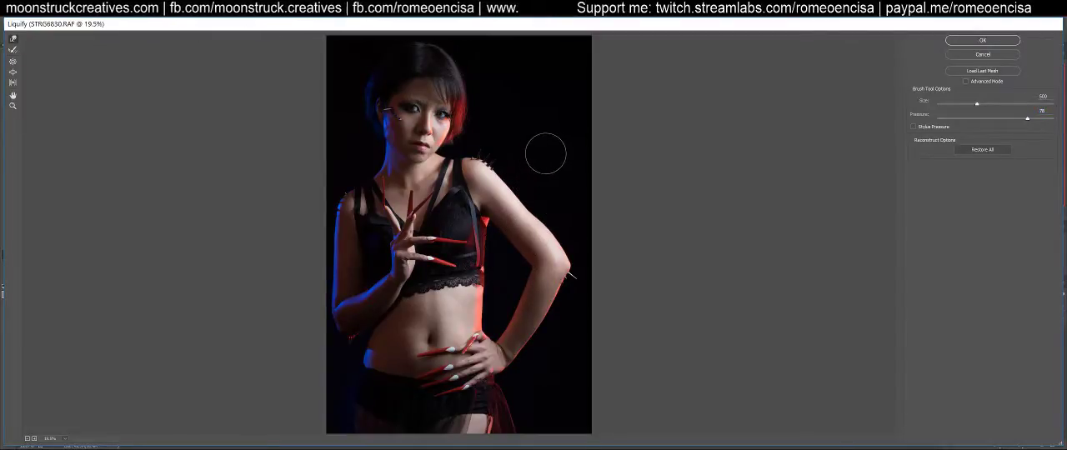
{"action": "key", "text": "bracketright"}
{"action": "key", "text": "bracketright"}
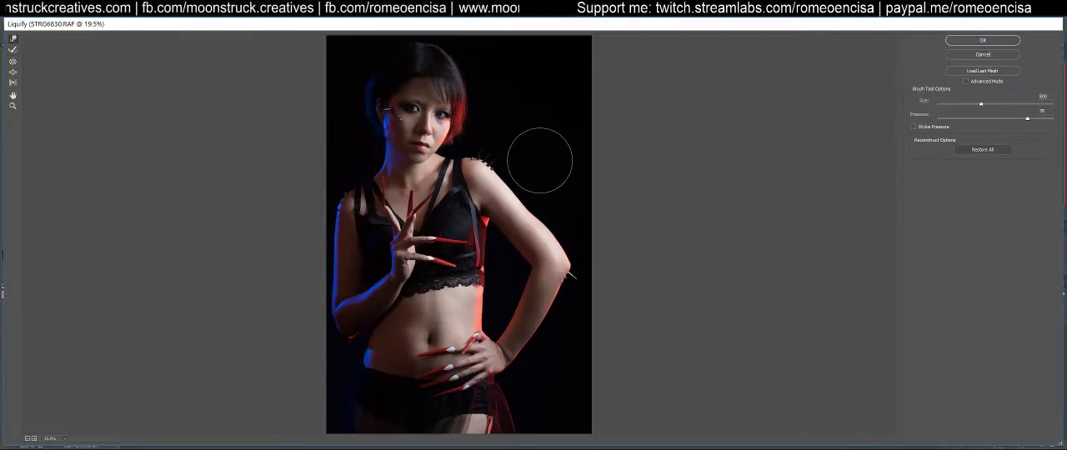
{"action": "key", "text": "bracketleft"}
{"action": "key", "text": "bracketleft"}
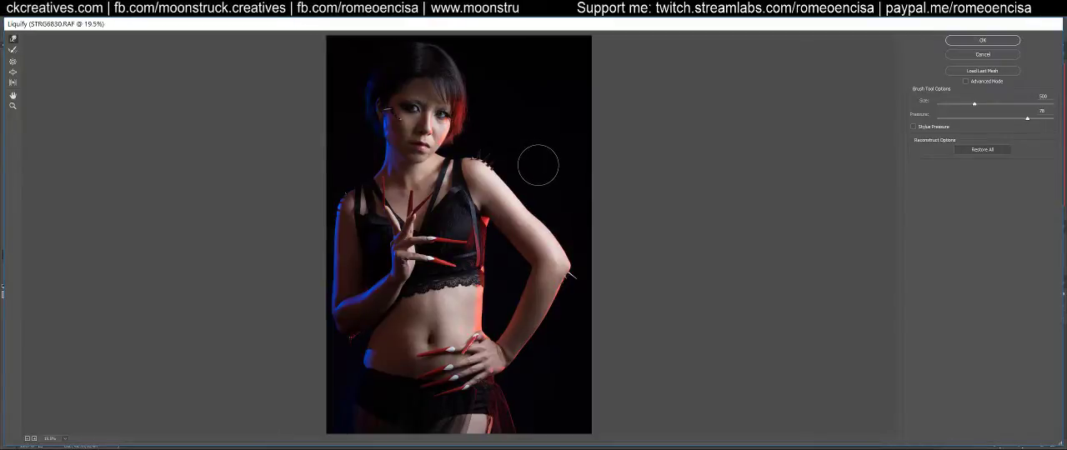
{"action": "key", "text": "bracketright"}
{"action": "key", "text": "bracketright"}
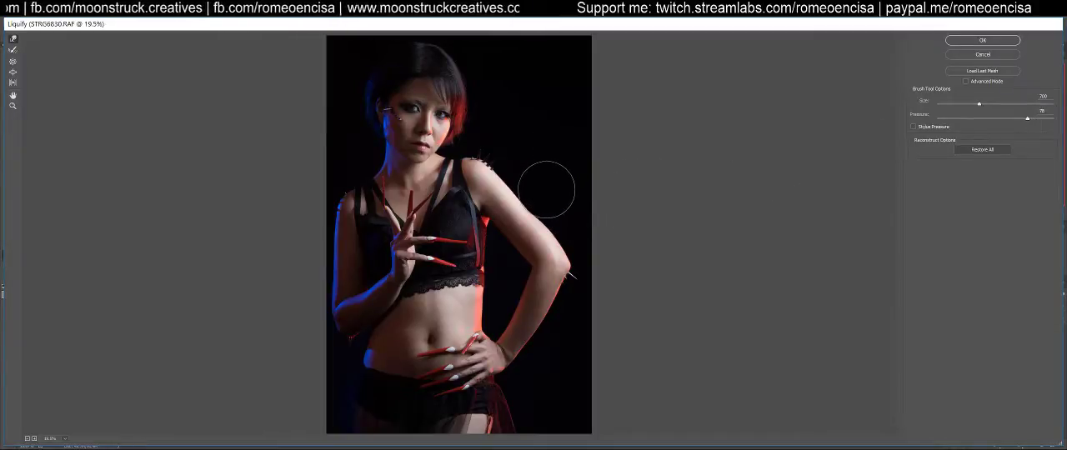
{"action": "left_click_drag", "start_coordinate": [517, 219], "coordinate": [491, 256]}
{"action": "mouse_move", "coordinate": [550, 219]}
{"action": "left_mouse_down"}
{"action": "mouse_move", "coordinate": [513, 267]}
{"action": "mouse_move", "coordinate": [547, 227]}
{"action": "left_mouse_up"}
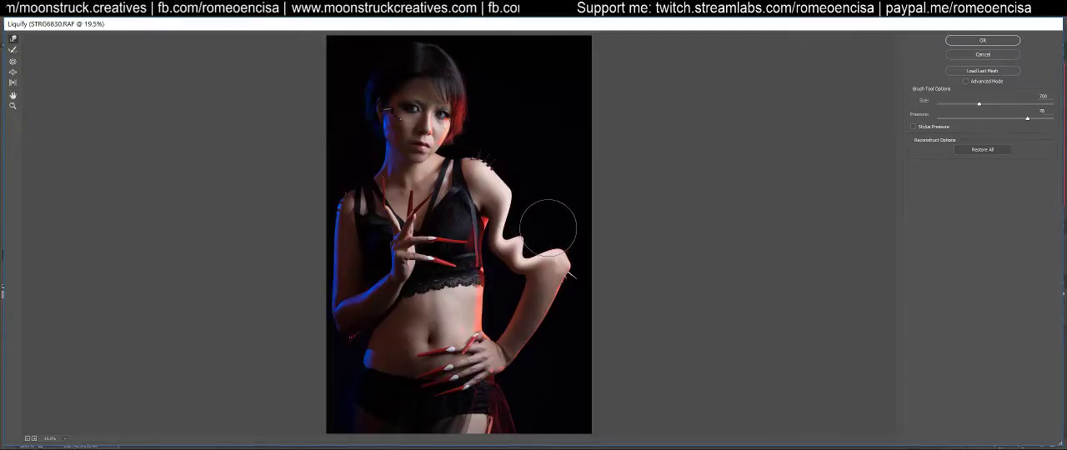
{"action": "key", "text": "ctrl+z"}
{"action": "key", "text": "ctrl+z"}
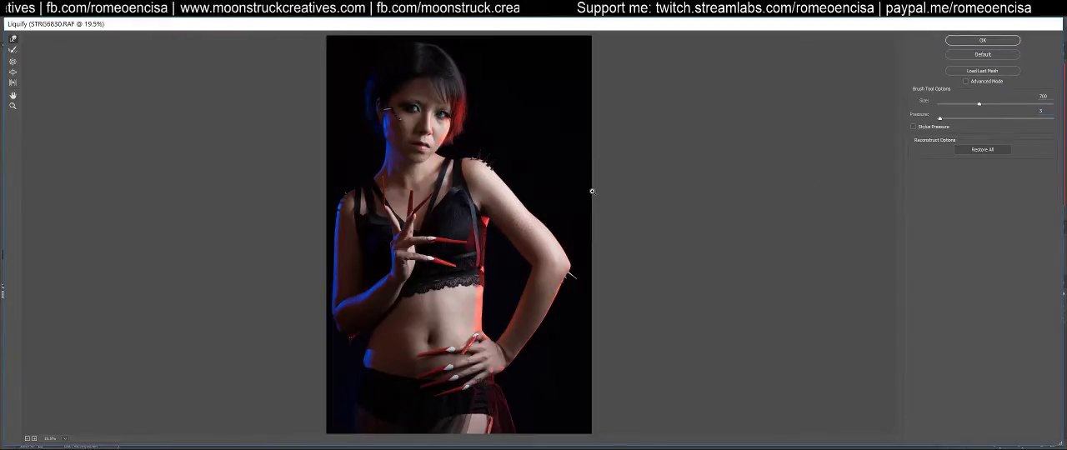
Push in the outer edge of the bent upper arm with a size 400 Forward Warp brush at low pressure
{"action": "key", "text": "ctrl+1"}
{"action": "mouse_move", "coordinate": [590, 191]}
{"action": "left_mouse_down"}
{"action": "mouse_move", "coordinate": [376, 334]}
{"action": "mouse_move", "coordinate": [375, 384]}
{"action": "left_mouse_up"}
{"action": "key", "text": "bracketleft"}
{"action": "key", "text": "bracketleft"}
{"action": "key", "text": "bracketleft"}
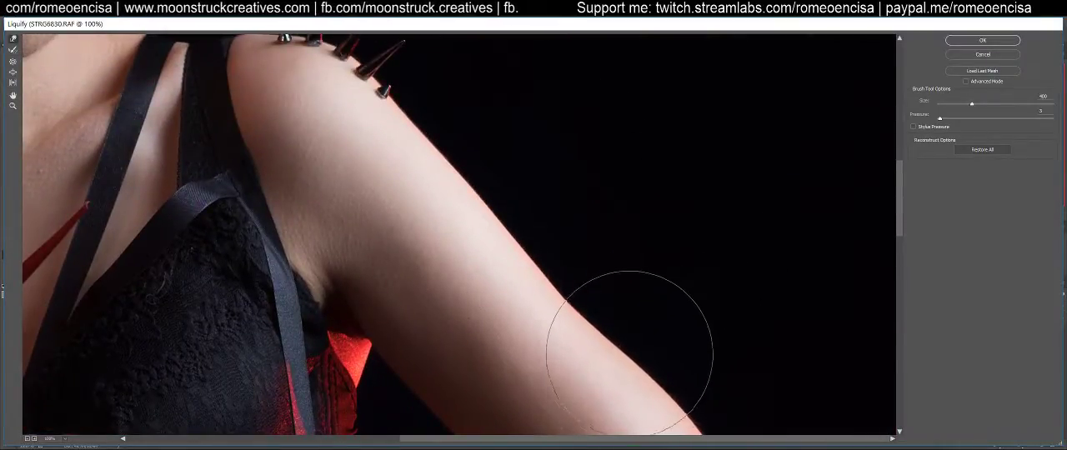
{"action": "scroll", "coordinate": [590, 348], "scroll_direction": "down", "scroll_amount": 5}
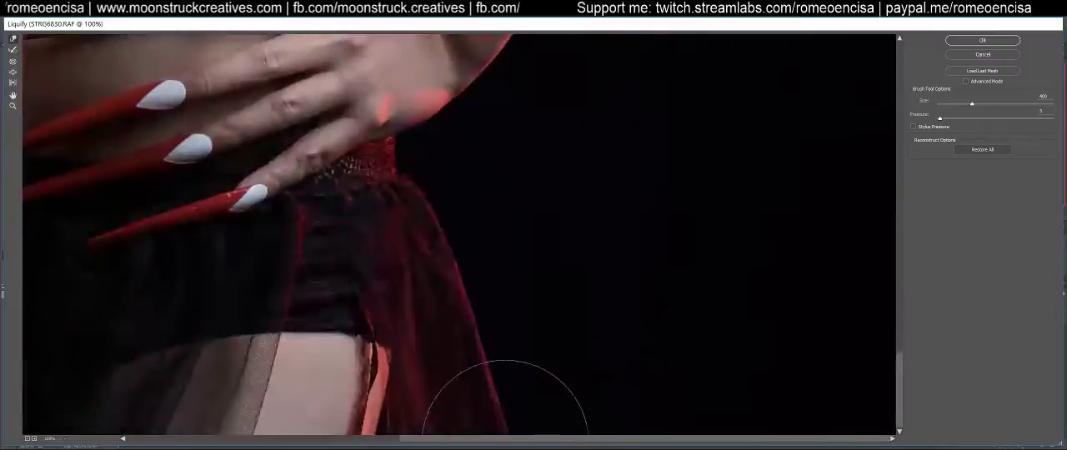
{"action": "key", "text": "ctrl+0"}
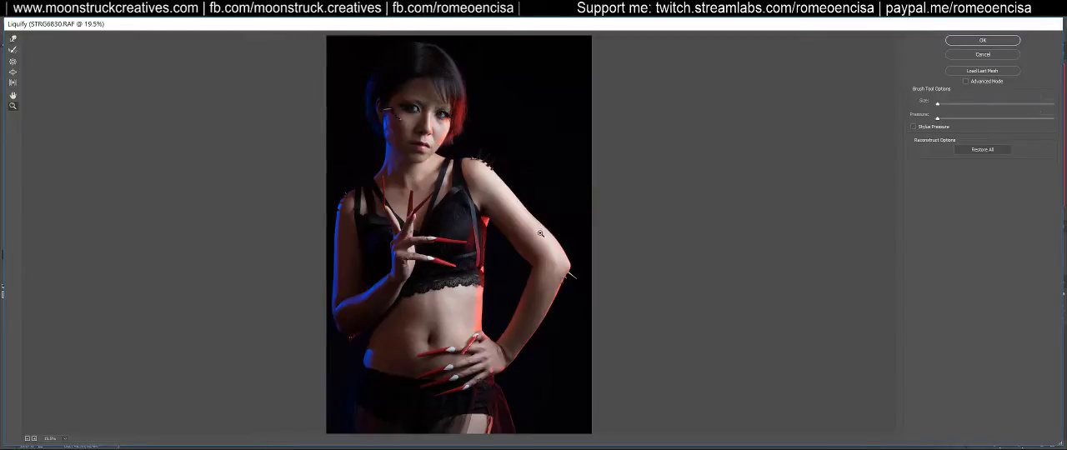
{"action": "left_click_drag", "start_coordinate": [584, 214], "coordinate": [588, 212]}
{"action": "key", "text": "ctrl+1"}
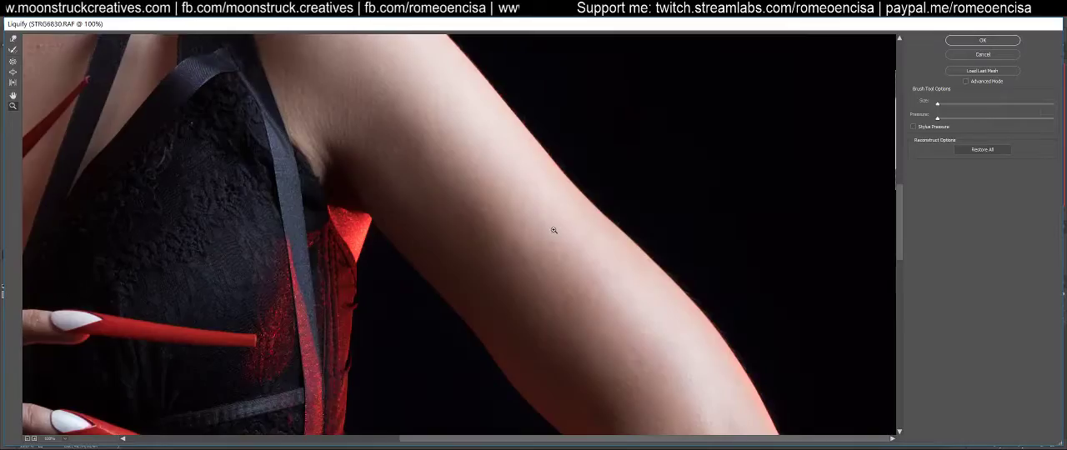
{"action": "key", "text": "w"}
{"action": "mouse_move", "coordinate": [687, 224]}
{"action": "left_mouse_down"}
{"action": "mouse_move", "coordinate": [627, 261]}
{"action": "mouse_move", "coordinate": [674, 216]}
{"action": "mouse_move", "coordinate": [594, 272]}
{"action": "left_mouse_up"}
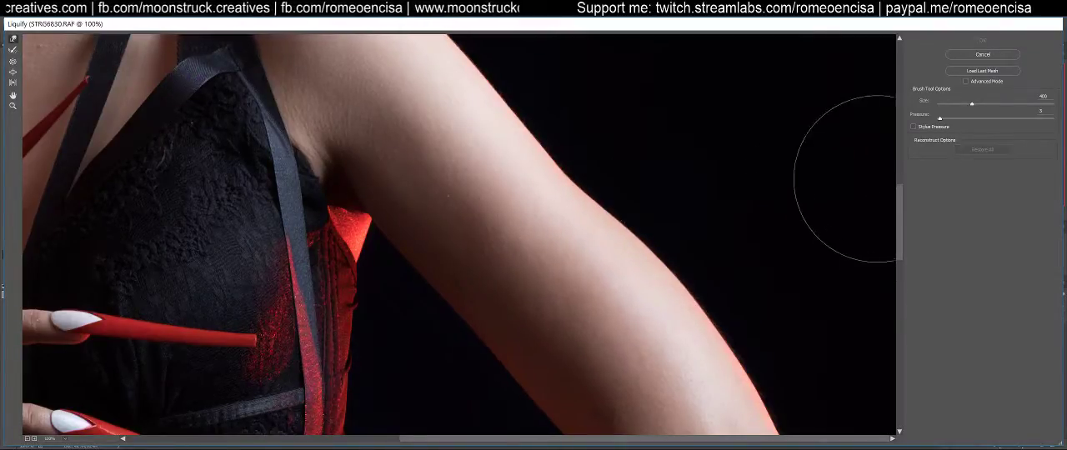
Smooth the contours of the upper arm above the bent elbow with small Forward Warp strokes
{"action": "scroll", "coordinate": [621, 258], "scroll_direction": "down", "scroll_amount": 3}
{"action": "scroll", "coordinate": [641, 194], "scroll_direction": "down", "scroll_amount": 1}
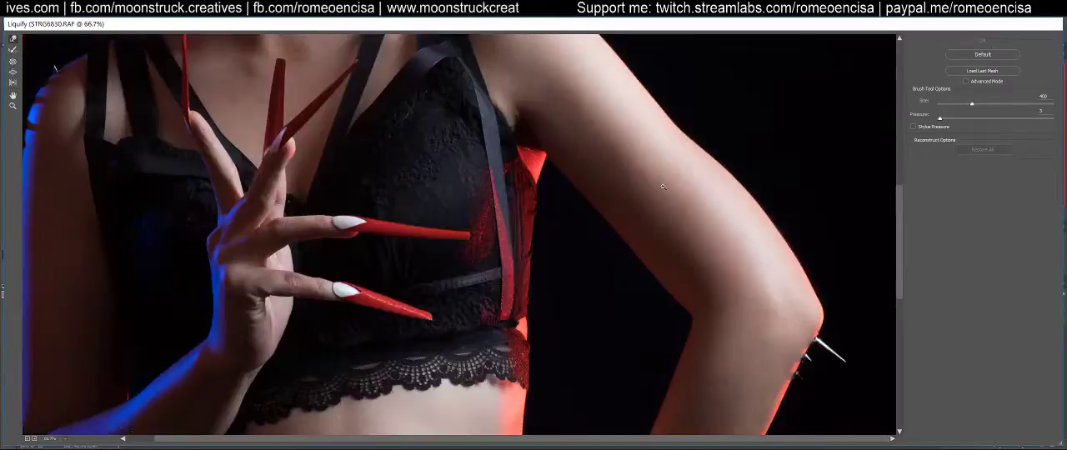
{"action": "scroll", "coordinate": [555, 219], "scroll_direction": "up", "scroll_amount": 1}
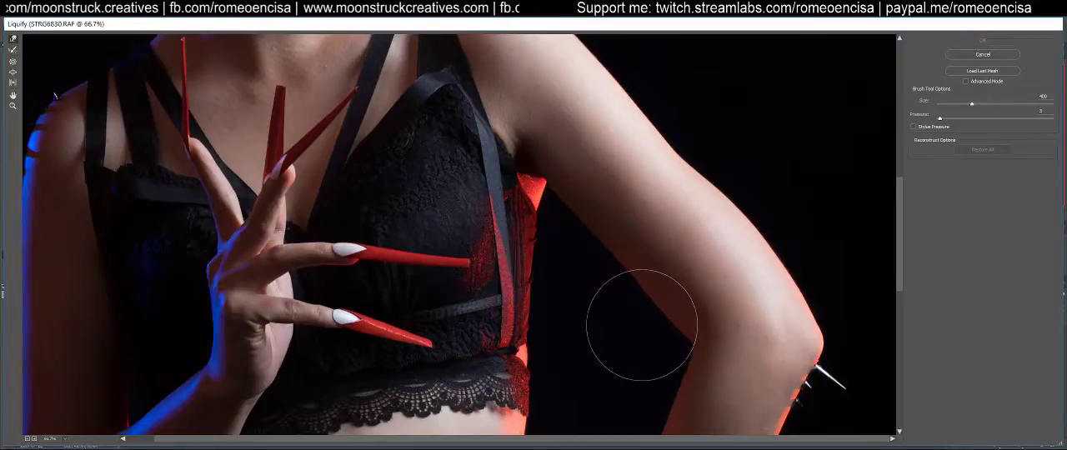
{"action": "left_click_drag", "start_coordinate": [649, 319], "coordinate": [646, 320]}
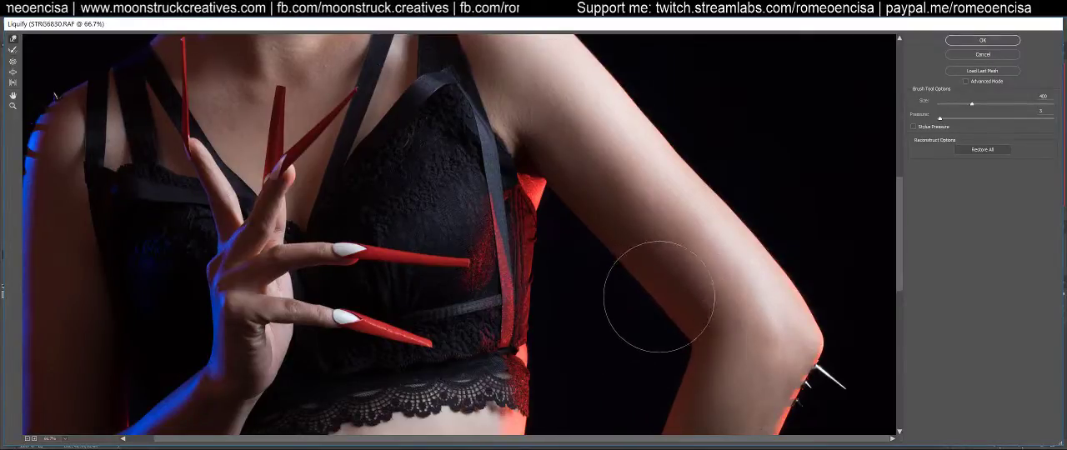
Reduce the Forward Warp brush to size 100 and refine the bra's red-lit side edge above the lace hem
{"action": "left_click_drag", "start_coordinate": [723, 354], "coordinate": [691, 147]}
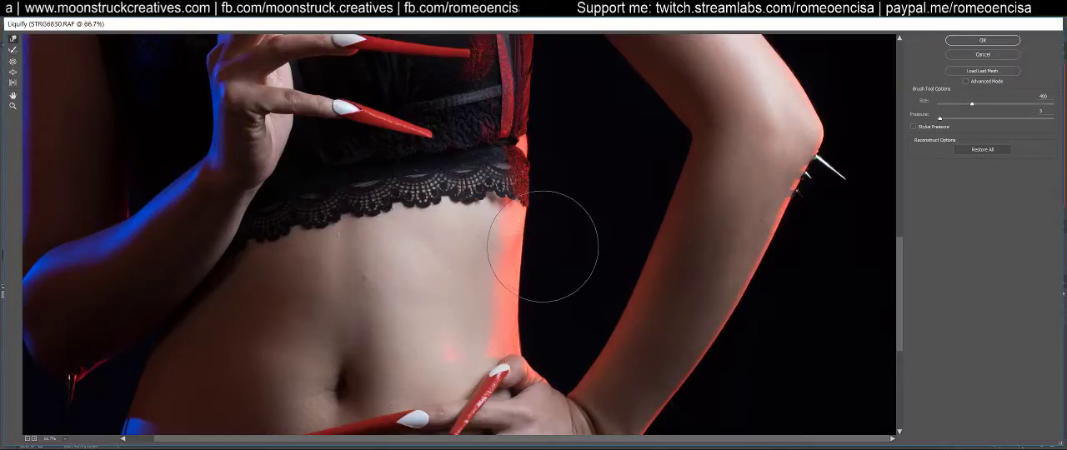
{"action": "key", "text": "bracketleft"}
{"action": "key", "text": "bracketleft"}
{"action": "key", "text": "bracketleft"}
{"action": "key", "text": "bracketleft"}
{"action": "key", "text": "bracketleft"}
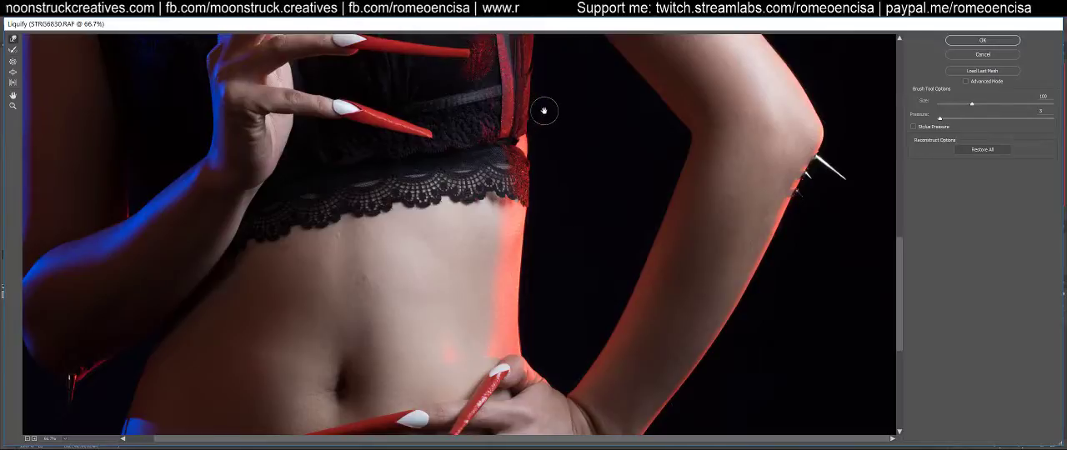
{"action": "scroll", "coordinate": [543, 110], "scroll_direction": "up", "scroll_amount": 5}
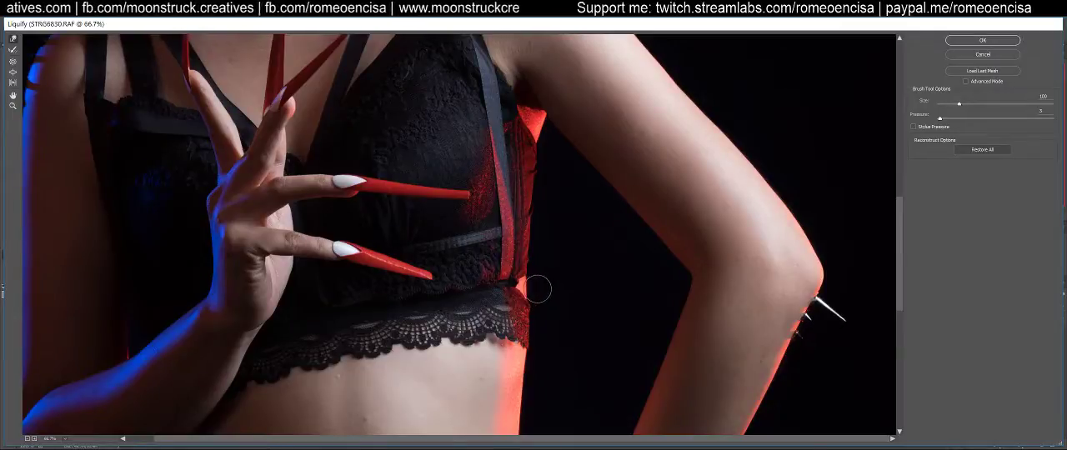
{"action": "scroll", "coordinate": [557, 312], "scroll_direction": "down", "scroll_amount": 2}
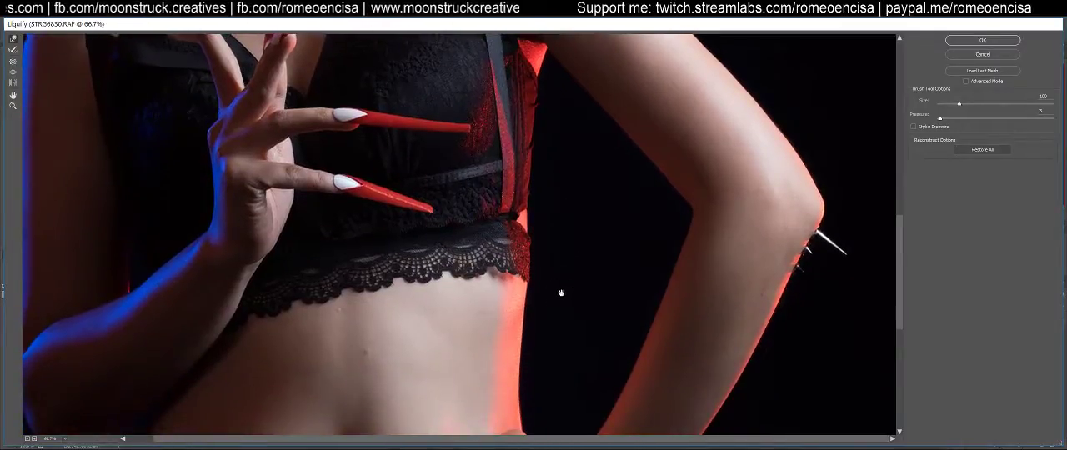
Smooth the red-lit waist contour from the hand up to the bra, using Forward Warp brush sizes 175 and 250
{"action": "left_click_drag", "start_coordinate": [560, 292], "coordinate": [581, 174]}
{"action": "key", "text": "bracketright"}
{"action": "key", "text": "bracketright"}
{"action": "key", "text": "bracketright"}
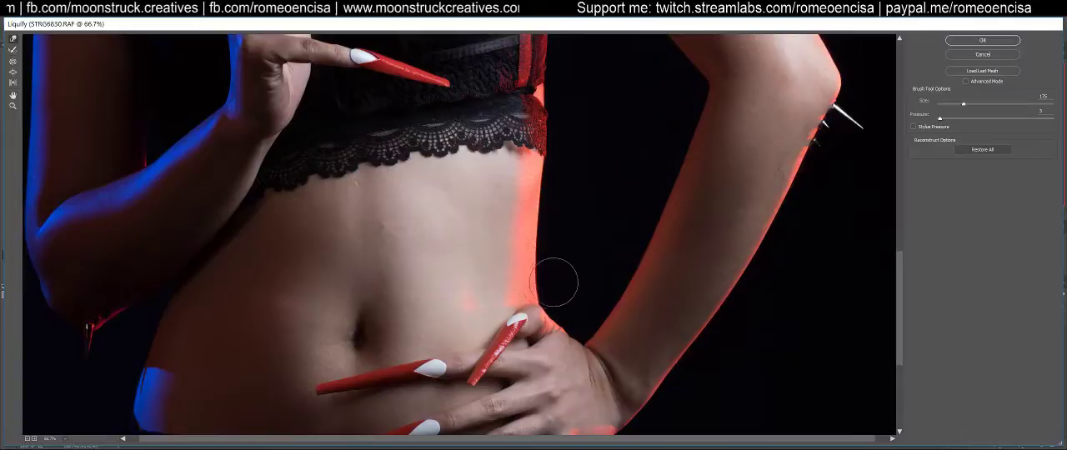
{"action": "left_click_drag", "start_coordinate": [552, 252], "coordinate": [531, 251]}
{"action": "key", "text": "bracketright"}
{"action": "key", "text": "bracketright"}
{"action": "mouse_move", "coordinate": [542, 192]}
{"action": "left_mouse_down"}
{"action": "mouse_move", "coordinate": [535, 146]}
{"action": "mouse_move", "coordinate": [551, 137]}
{"action": "mouse_move", "coordinate": [543, 93]}
{"action": "left_mouse_up"}
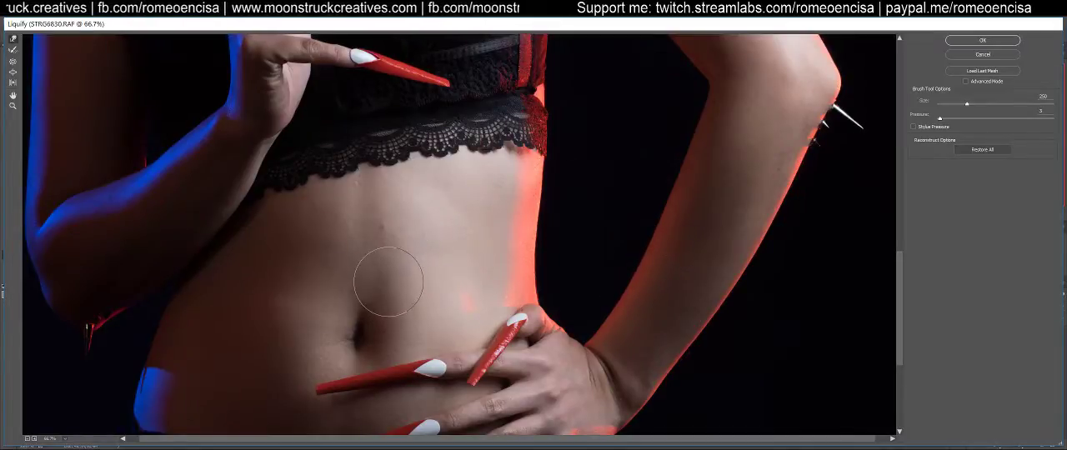
{"action": "scroll", "coordinate": [417, 241], "scroll_direction": "down", "scroll_amount": 5}
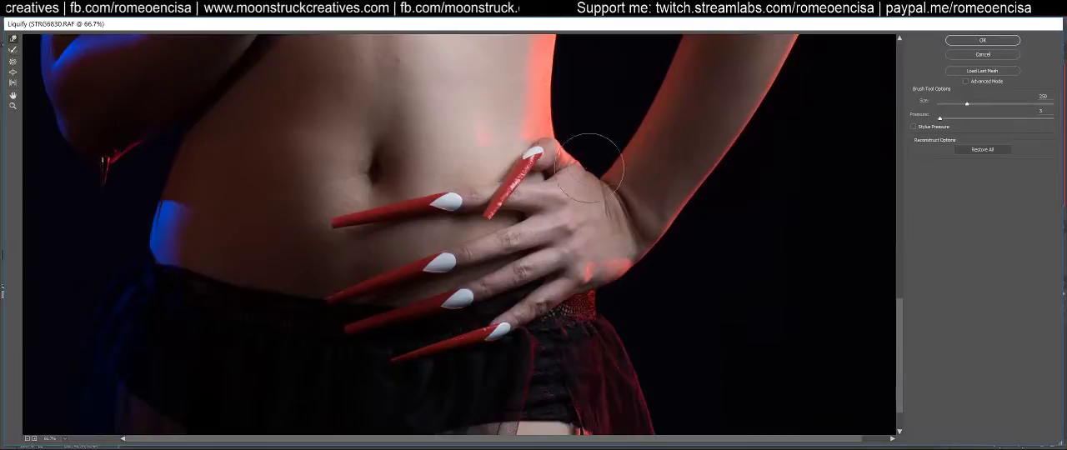
Examine the body contours from the hand on the waist, past the bra, bent arm and shoulder, up to the face
{"action": "scroll", "coordinate": [582, 388], "scroll_direction": "up", "scroll_amount": 2}
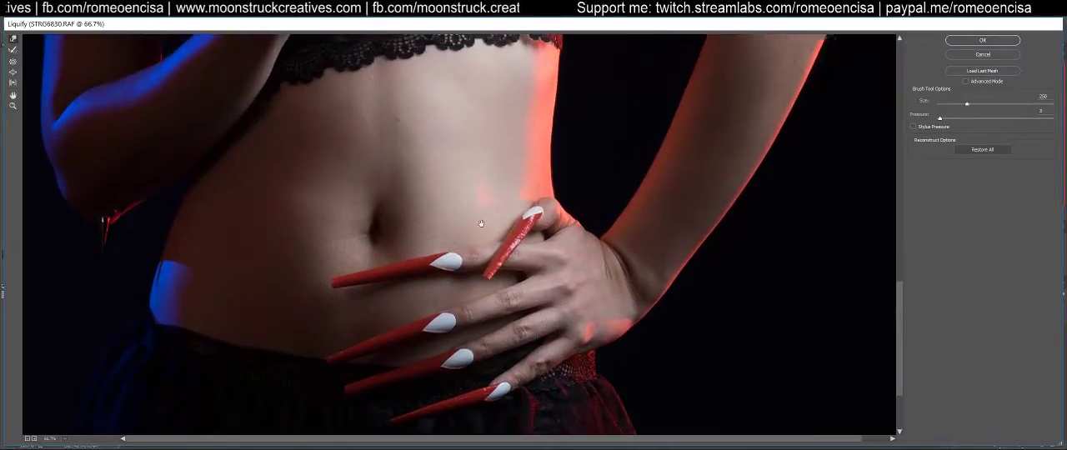
{"action": "scroll", "coordinate": [482, 221], "scroll_direction": "up", "scroll_amount": 5}
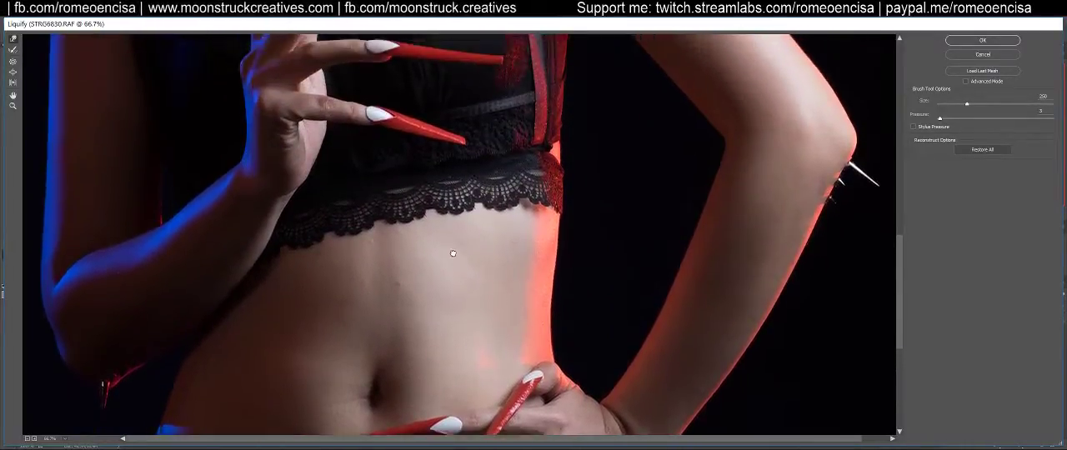
{"action": "scroll", "coordinate": [453, 248], "scroll_direction": "up", "scroll_amount": 2}
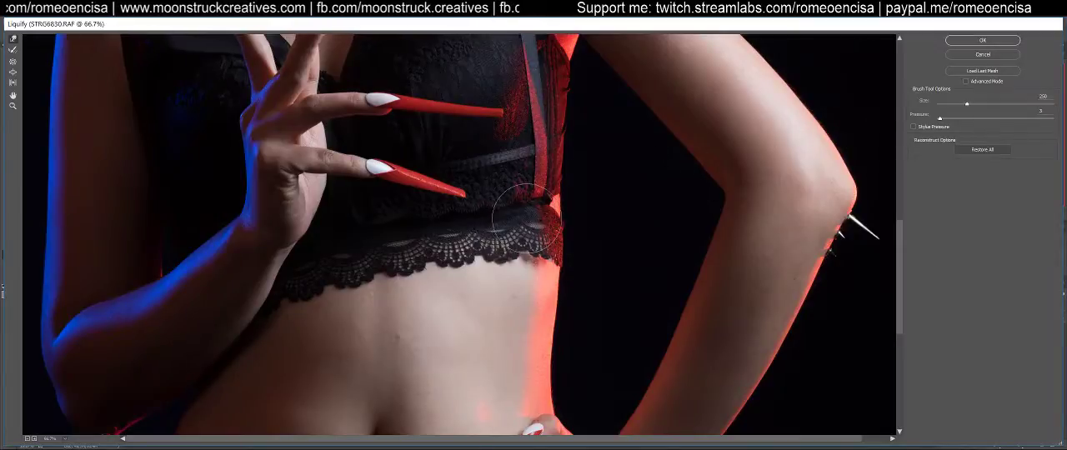
{"action": "key", "text": "space"}
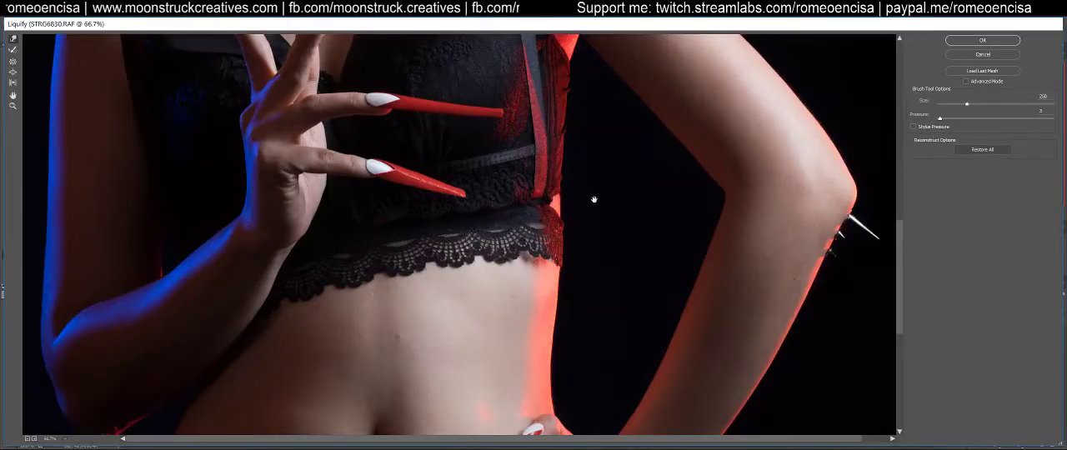
{"action": "key", "text": "space"}
{"action": "left_click_drag", "start_coordinate": [598, 206], "coordinate": [604, 218]}
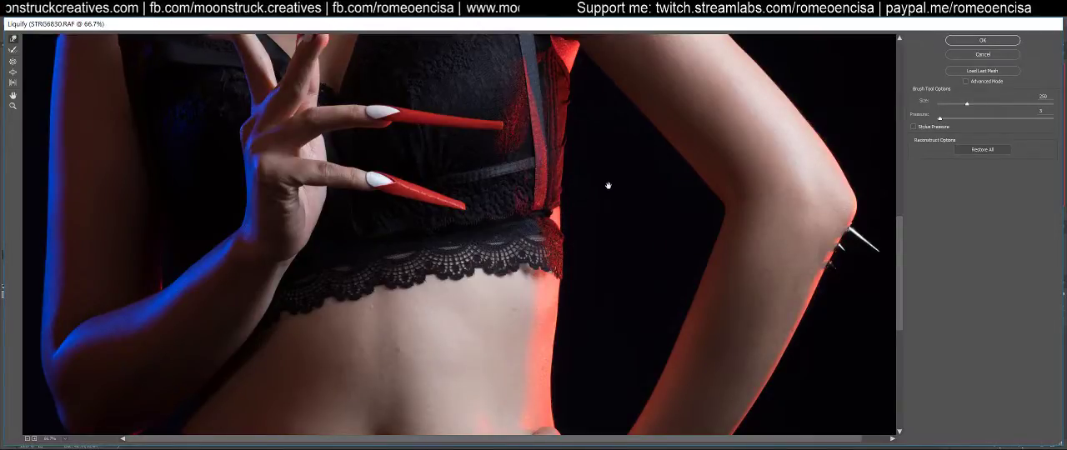
{"action": "scroll", "coordinate": [610, 199], "scroll_direction": "up", "scroll_amount": 5}
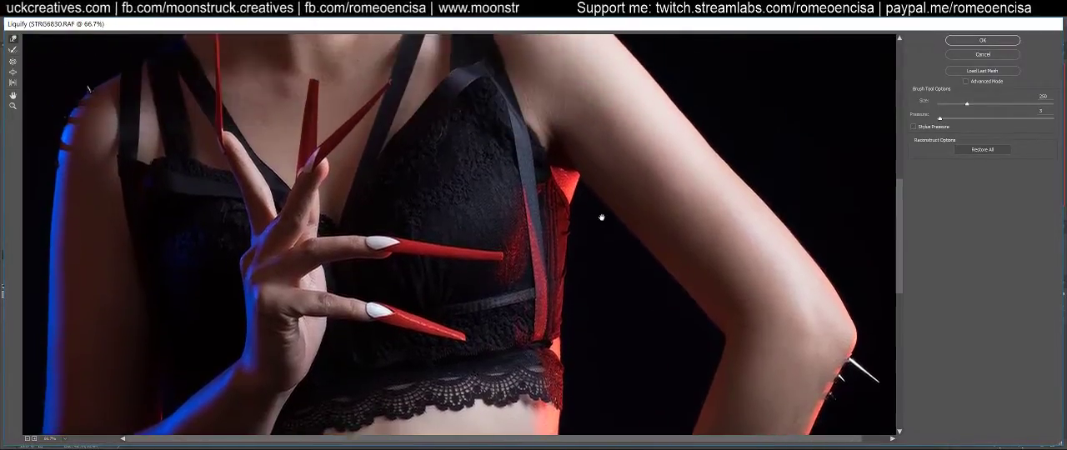
{"action": "scroll", "coordinate": [608, 234], "scroll_direction": "up", "scroll_amount": 6}
{"action": "scroll", "coordinate": [624, 302], "scroll_direction": "down", "scroll_amount": 6}
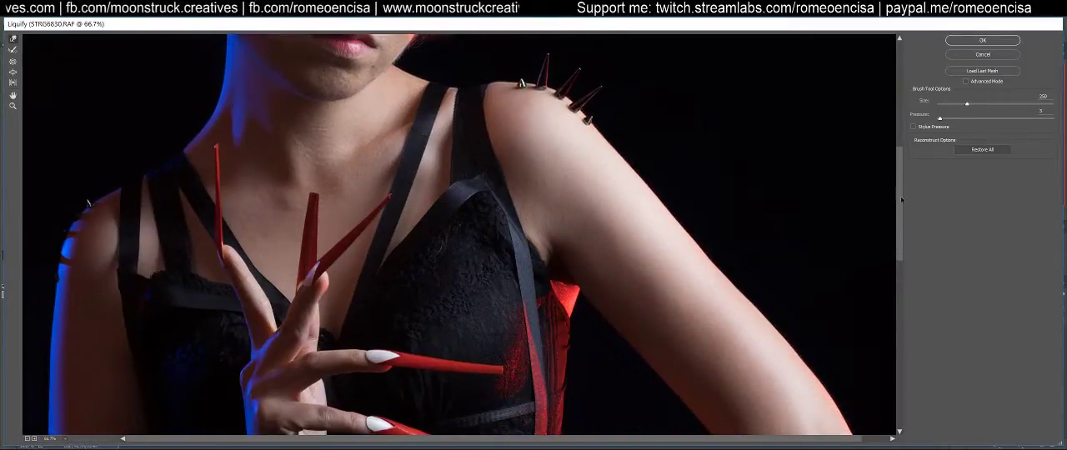
{"action": "left_click_drag", "start_coordinate": [901, 200], "coordinate": [900, 205]}
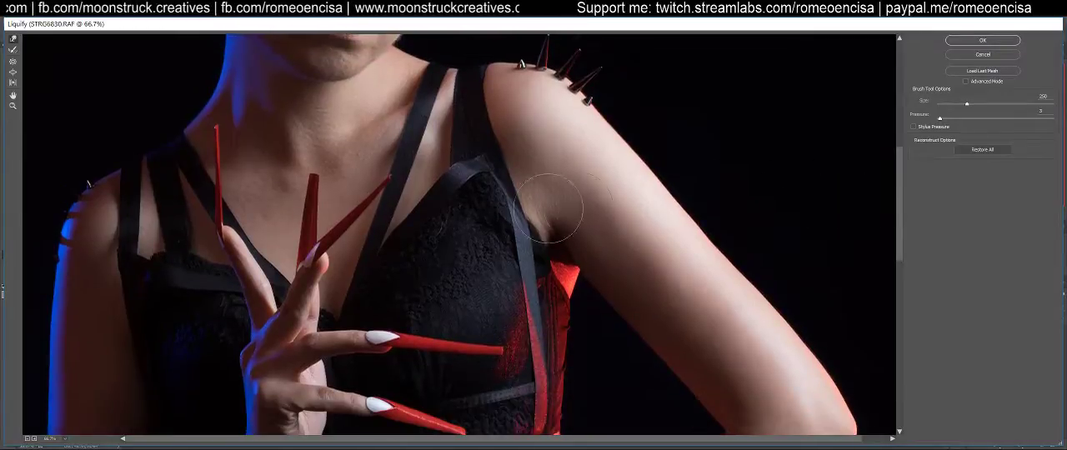
{"action": "scroll", "coordinate": [479, 200], "scroll_direction": "up", "scroll_amount": 3}
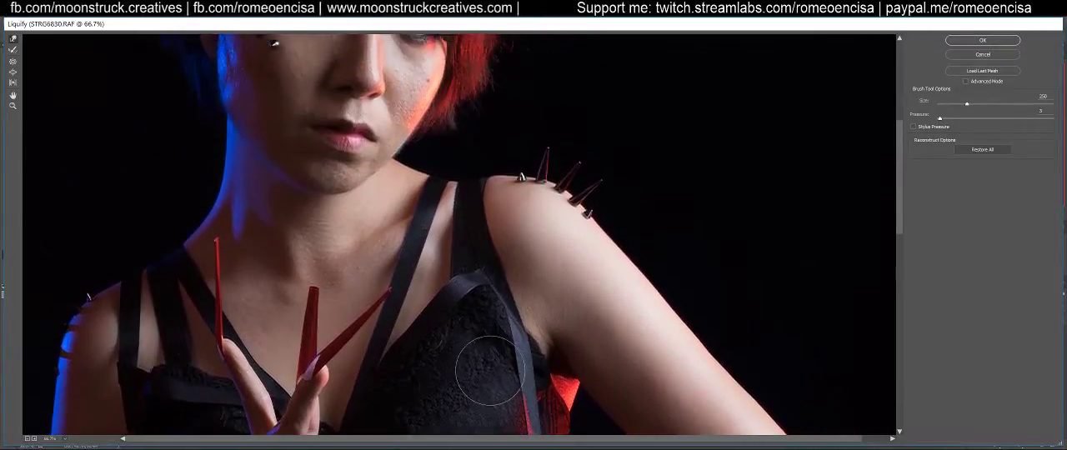
{"action": "scroll", "coordinate": [500, 358], "scroll_direction": "up", "scroll_amount": 3}
{"action": "scroll", "coordinate": [520, 232], "scroll_direction": "up", "scroll_amount": 2}
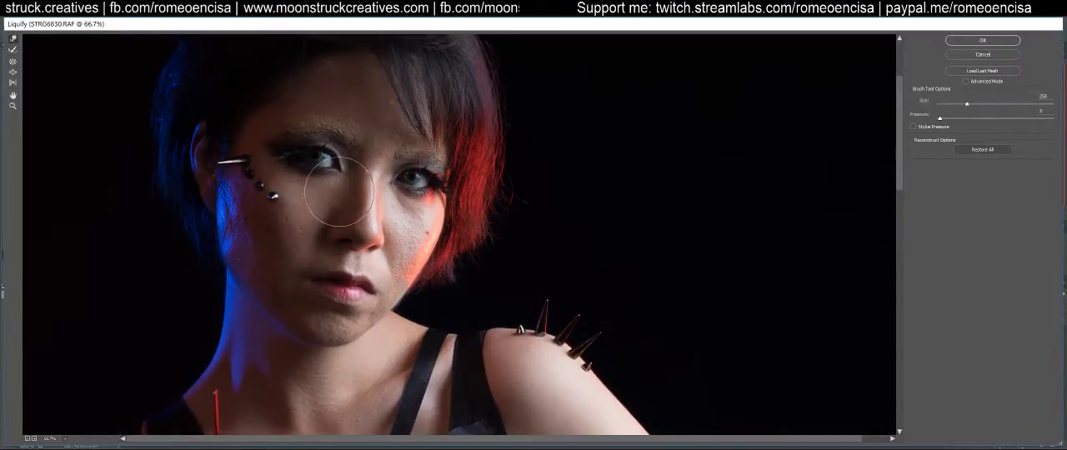
Reduce the Forward Warp brush to size 70 and refine the shape of the lips and mouth corner
{"action": "key", "text": "bracketleft"}
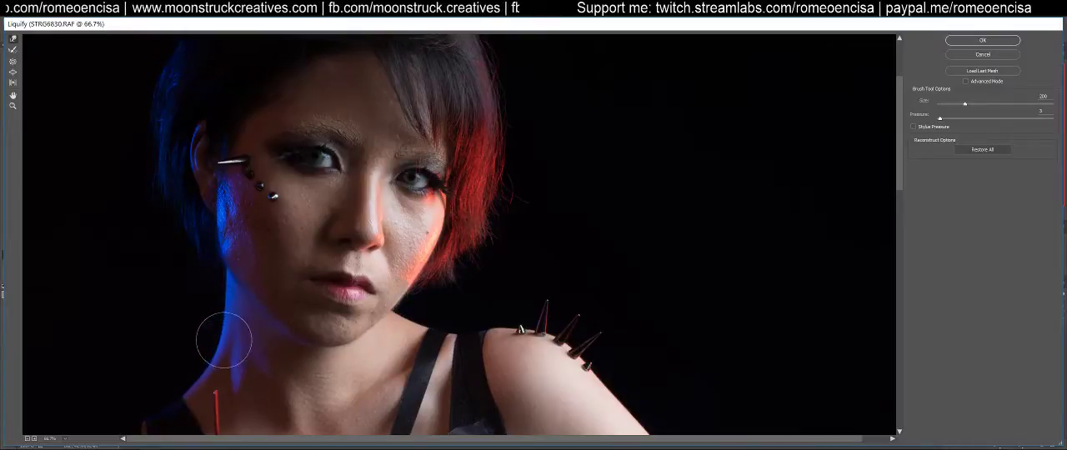
{"action": "key", "text": "bracketleft"}
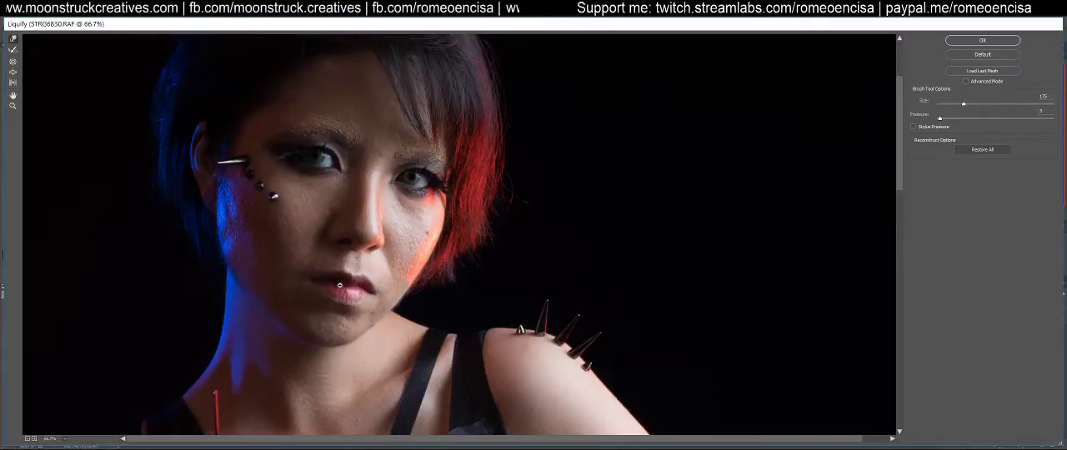
{"action": "left_click", "coordinate": [340, 285], "text": "ctrl"}
{"action": "left_click_drag", "start_coordinate": [324, 299], "coordinate": [331, 274]}
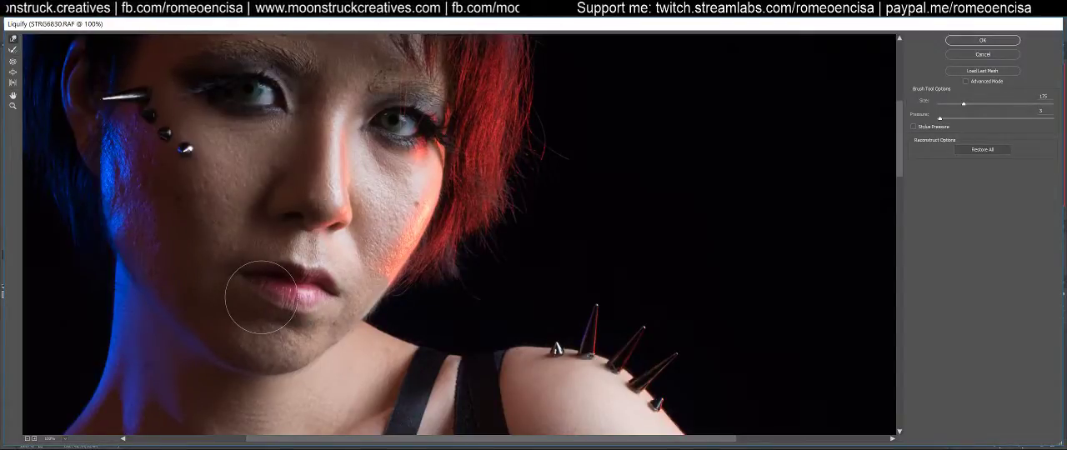
{"action": "key", "text": "bracketleft"}
{"action": "key", "text": "bracketleft"}
{"action": "key", "text": "bracketleft"}
{"action": "key", "text": "bracketleft"}
{"action": "key", "text": "bracketleft"}
{"action": "key", "text": "bracketleft"}
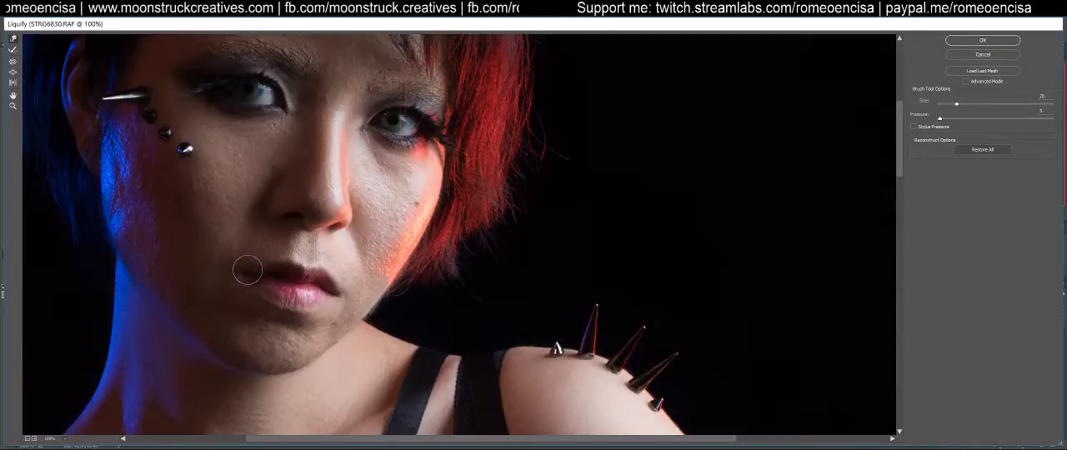
Enlarge the Forward Warp brush to size 150 and refine the bridge of the nose
{"action": "left_click_drag", "start_coordinate": [331, 182], "coordinate": [313, 280]}
{"action": "key", "text": "bracketright"}
{"action": "key", "text": "bracketright"}
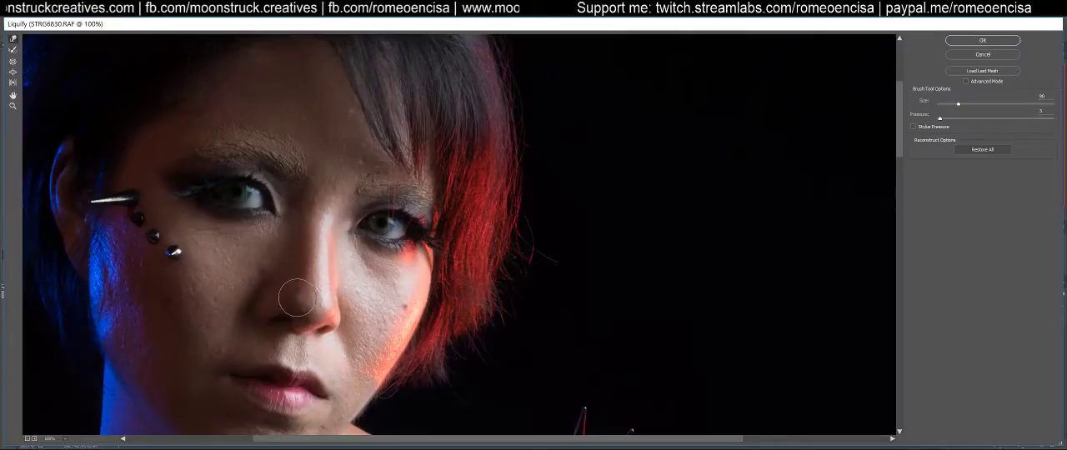
{"action": "key", "text": "bracketright"}
{"action": "key", "text": "bracketright"}
{"action": "key", "text": "bracketright"}
{"action": "key", "text": "bracketright"}
{"action": "key", "text": "bracketright"}
{"action": "key", "text": "bracketright"}
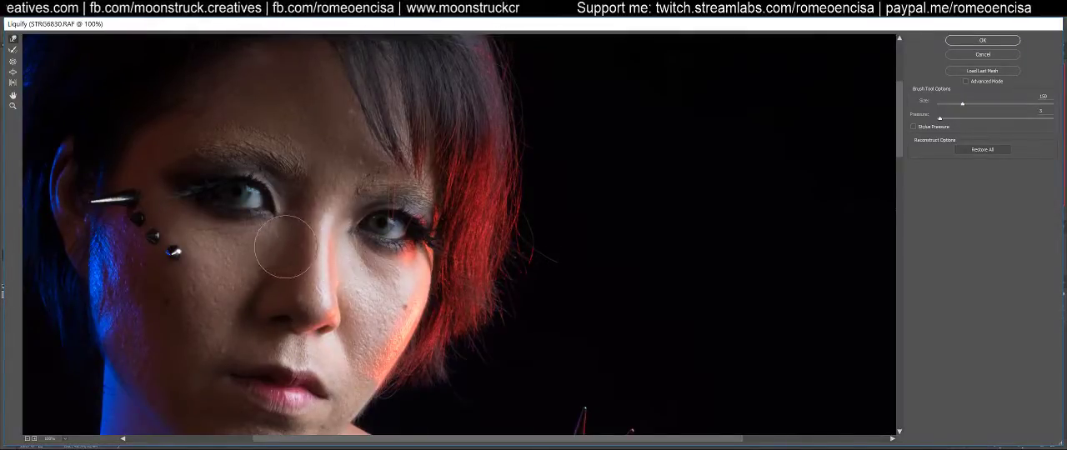
Refine the shadowed nostril and the red-lit cheek with Forward Warp brush sizes 70 and 80
{"action": "key", "text": "bracketleft"}
{"action": "key", "text": "bracketleft"}
{"action": "key", "text": "bracketleft"}
{"action": "key", "text": "bracketleft"}
{"action": "key", "text": "bracketleft"}
{"action": "key", "text": "bracketleft"}
{"action": "key", "text": "bracketleft"}
{"action": "key", "text": "bracketleft"}
{"action": "key", "text": "bracketleft"}
{"action": "key", "text": "bracketleft"}
{"action": "key", "text": "bracketleft"}
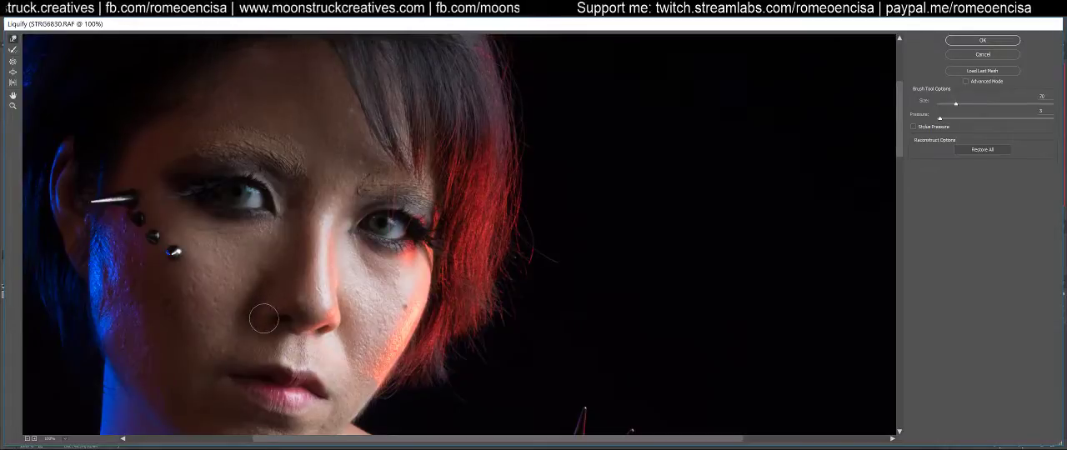
{"action": "key", "text": "bracketright"}
{"action": "key", "text": "bracketright"}
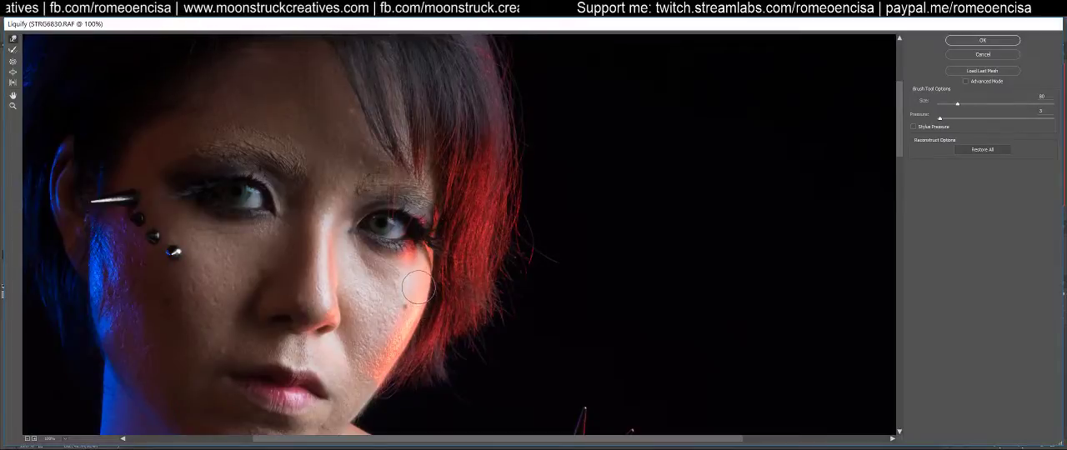
Set the Forward Warp brush to size 90 and refine the neck contour just below the red-lit jaw
{"action": "left_click_drag", "start_coordinate": [239, 358], "coordinate": [274, 226]}
{"action": "key", "text": "bracketright"}
{"action": "key", "text": "bracketright"}
{"action": "key", "text": "bracketright"}
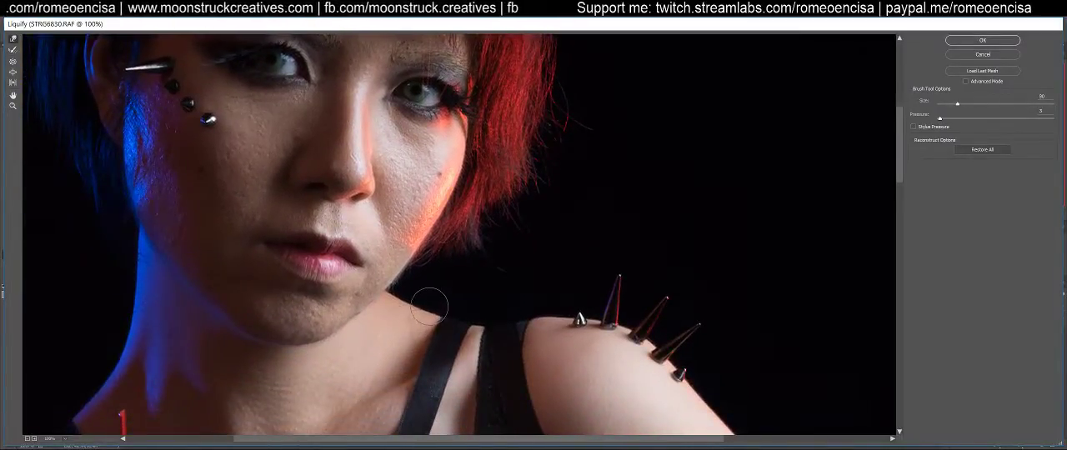
{"action": "left_click", "coordinate": [419, 298], "text": "alt"}
{"action": "key", "text": "bracketright"}
{"action": "key", "text": "bracketright"}
{"action": "key", "text": "bracketleft"}
{"action": "key", "text": "bracketleft"}
{"action": "key", "text": "bracketleft"}
{"action": "key", "text": "bracketleft"}
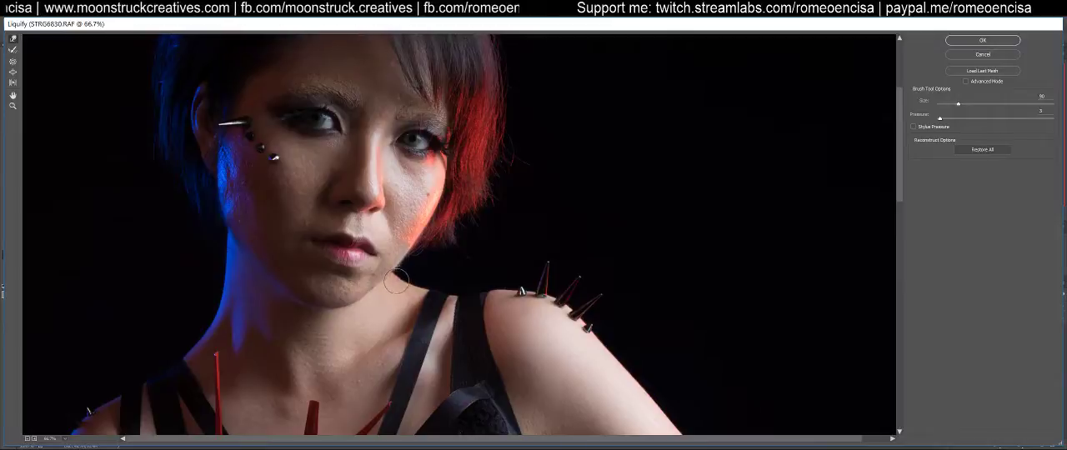
Smooth the slope from the neck to the spiked shoulder around the bra straps, finishing with a size 60 Forward Warp brush
{"action": "key", "text": "bracketright"}
{"action": "key", "text": "bracketright"}
{"action": "key", "text": "bracketright"}
{"action": "key", "text": "bracketright"}
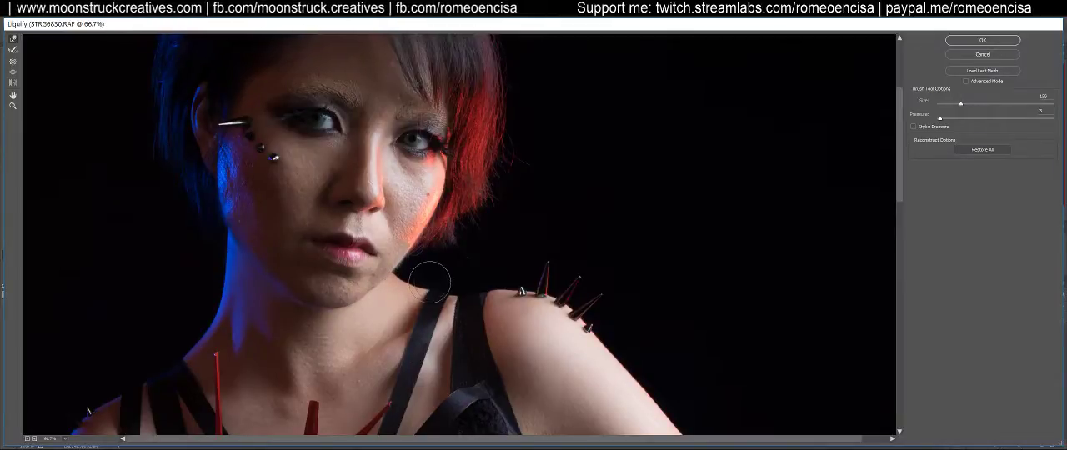
{"action": "key", "text": "bracketleft"}
{"action": "key", "text": "bracketleft"}
{"action": "key", "text": "bracketleft"}
{"action": "key", "text": "bracketleft"}
{"action": "key", "text": "bracketleft"}
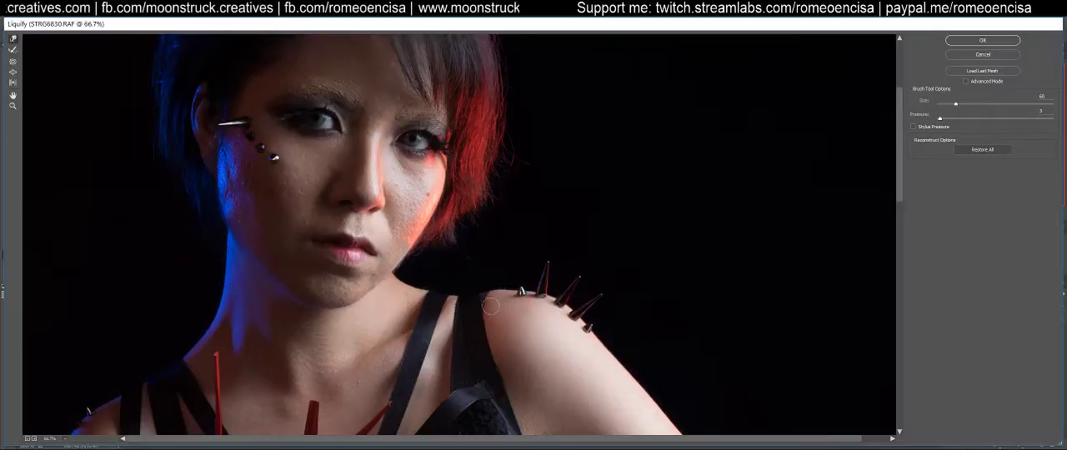
Enlarge the Forward Warp brush to size 500 and push in the red-lit waist edge below the lace hem
{"action": "left_click_drag", "start_coordinate": [590, 371], "coordinate": [556, 139]}
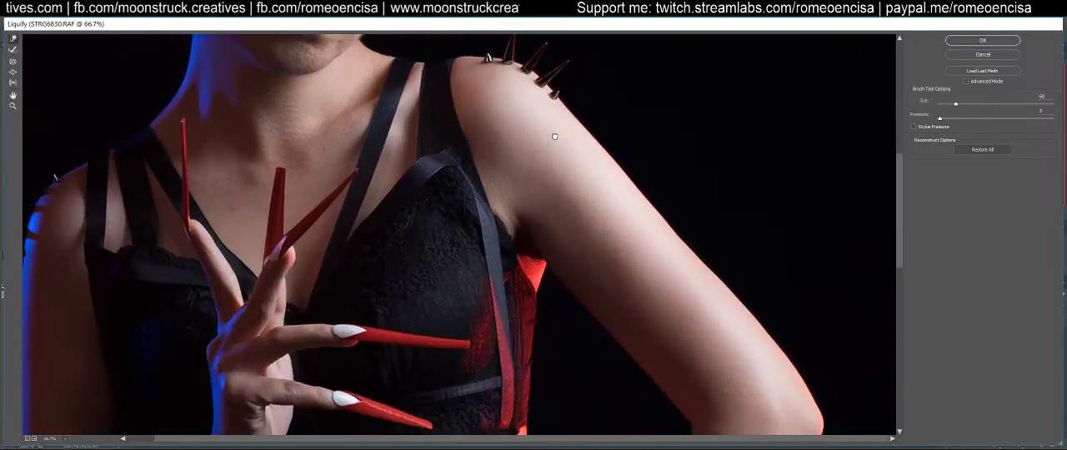
{"action": "key", "text": "ctrl+0"}
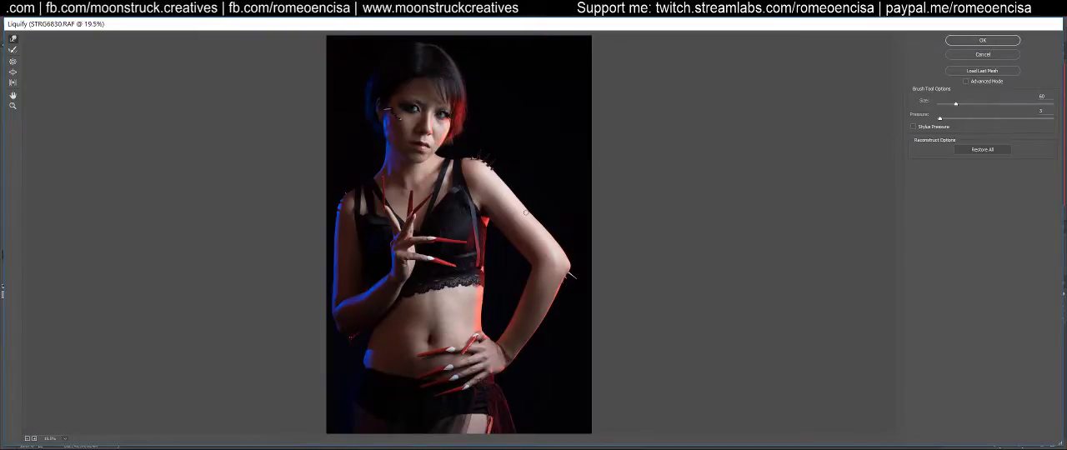
{"action": "key", "text": "ctrl+plus"}
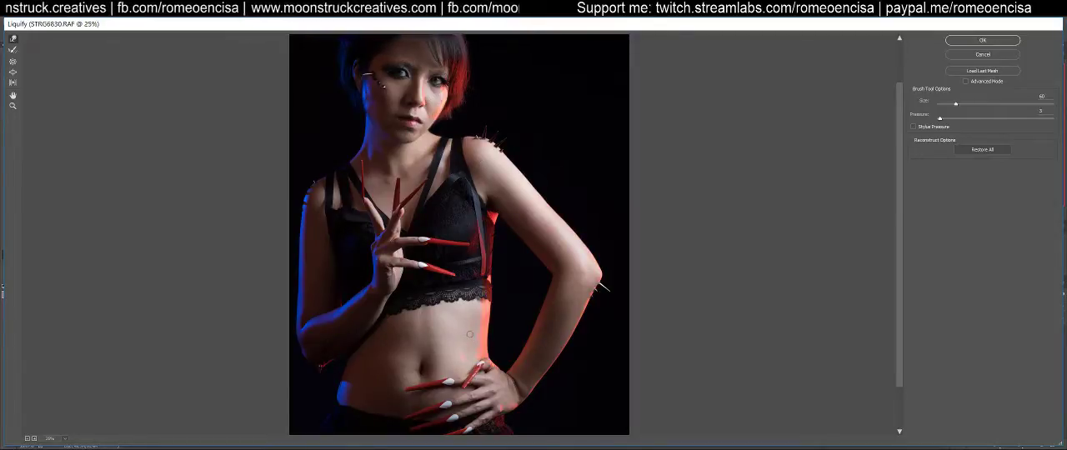
{"action": "key", "text": "bracketright"}
{"action": "key", "text": "bracketright"}
{"action": "key", "text": "bracketright"}
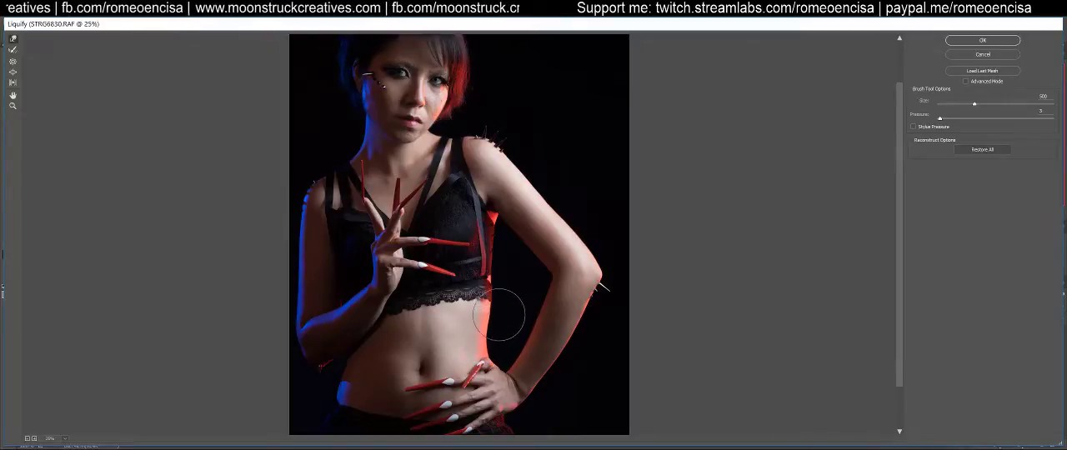
{"action": "left_click_drag", "start_coordinate": [491, 302], "coordinate": [482, 297]}
{"action": "left_click_drag", "start_coordinate": [481, 342], "coordinate": [478, 338]}
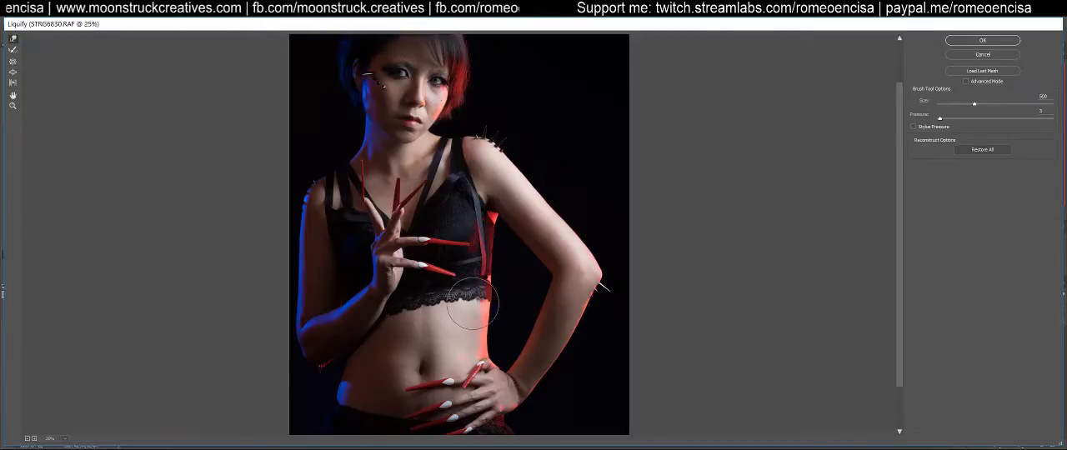
Examine the whole figure from the hips to the head to check the reshaped waist and arm contours
{"action": "scroll", "coordinate": [479, 327], "scroll_direction": "down", "scroll_amount": 2}
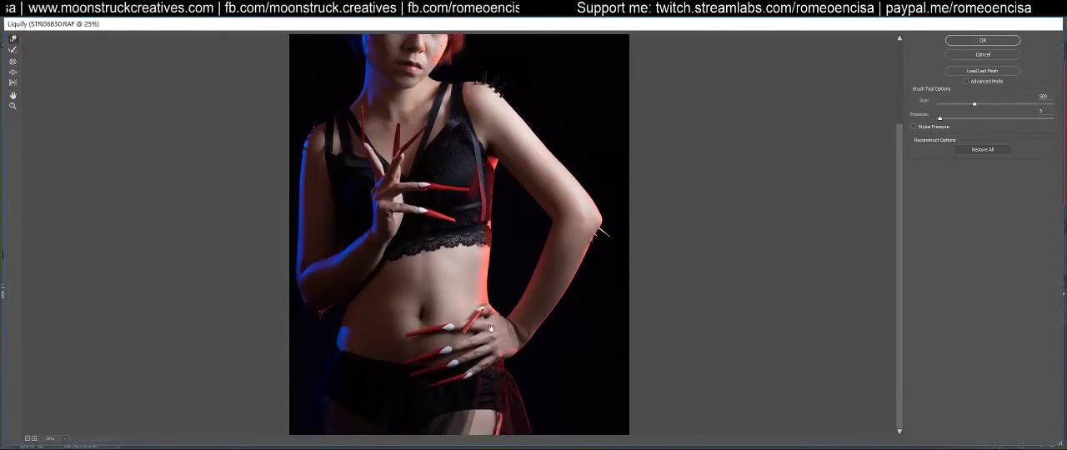
{"action": "scroll", "coordinate": [495, 298], "scroll_direction": "up", "scroll_amount": 1}
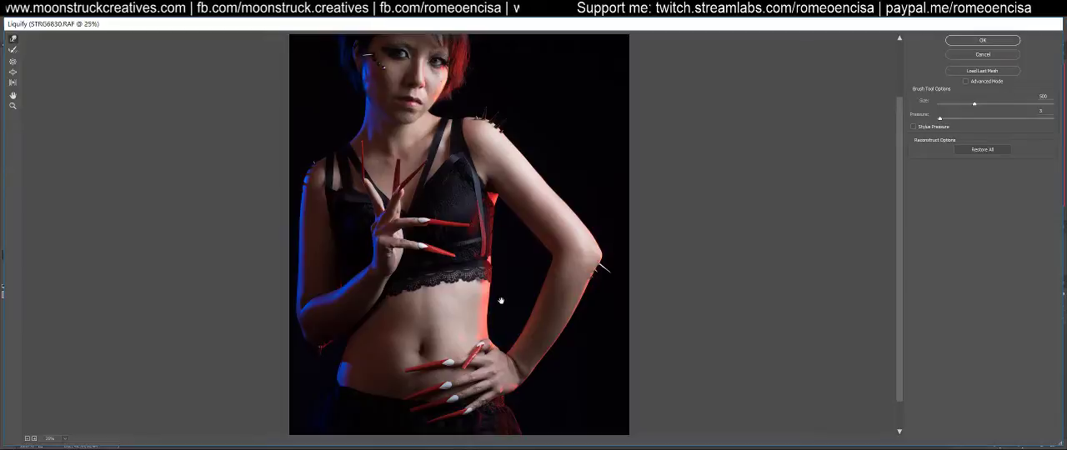
{"action": "mouse_move", "coordinate": [502, 282]}
{"action": "left_mouse_down"}
{"action": "mouse_move", "coordinate": [505, 272]}
{"action": "mouse_move", "coordinate": [512, 335]}
{"action": "left_mouse_up"}
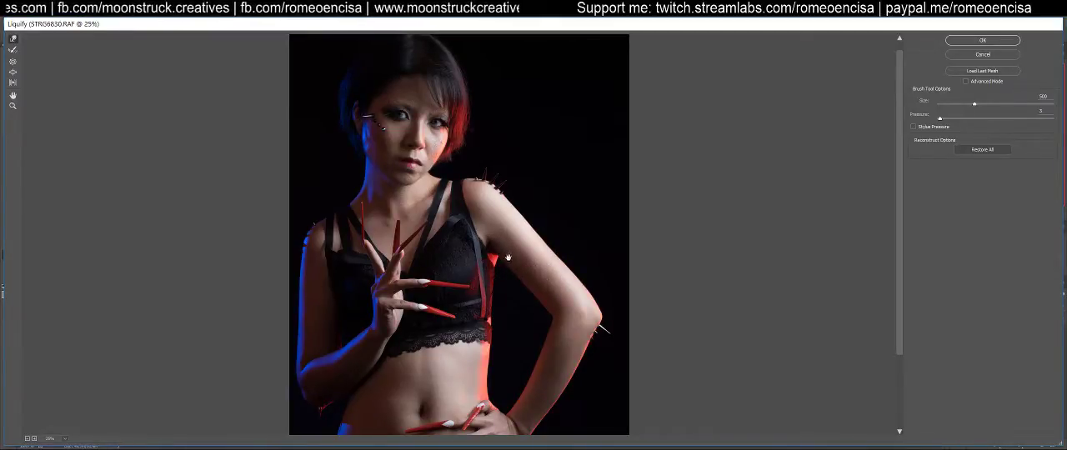
{"action": "scroll", "coordinate": [494, 307], "scroll_direction": "up", "scroll_amount": 1}
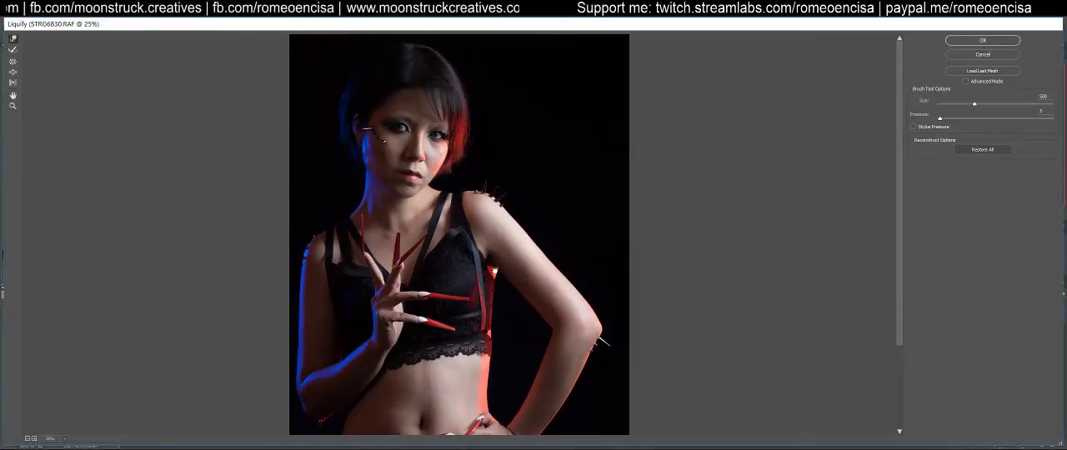
{"action": "scroll", "coordinate": [494, 272], "scroll_direction": "down", "scroll_amount": 2}
{"action": "left_click_drag", "start_coordinate": [492, 331], "coordinate": [493, 255]}
{"action": "left_click_drag", "start_coordinate": [484, 330], "coordinate": [488, 278]}
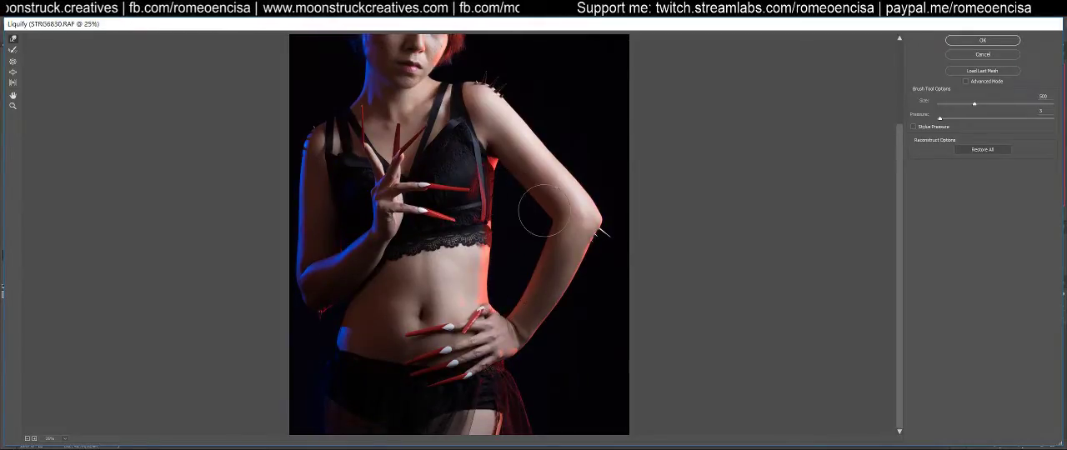
{"action": "left_click_drag", "start_coordinate": [899, 196], "coordinate": [884, 129]}
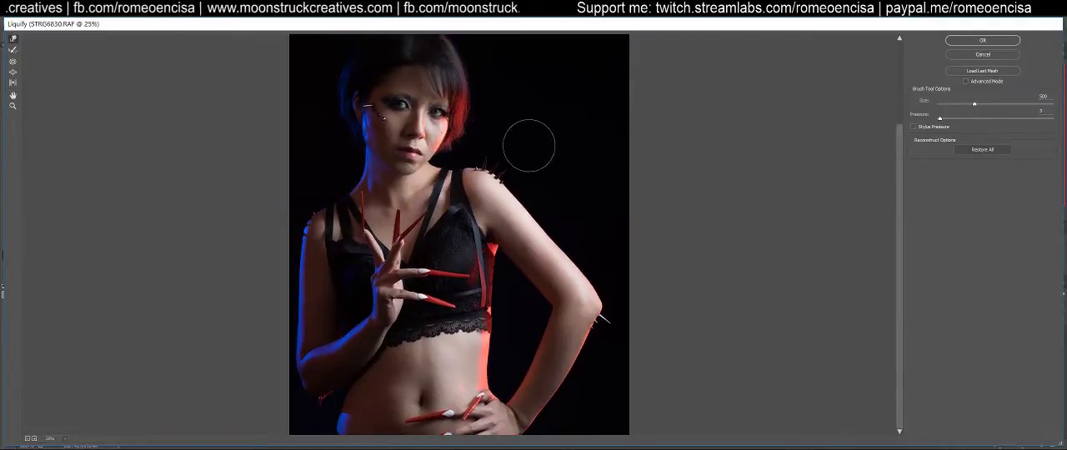
{"action": "left_click_drag", "start_coordinate": [543, 126], "coordinate": [542, 286]}
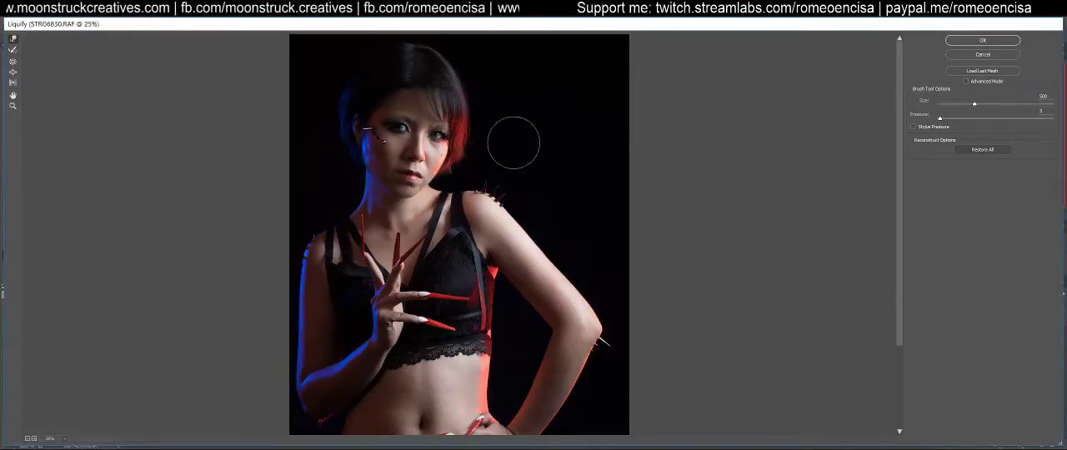
{"action": "key", "text": "space"}
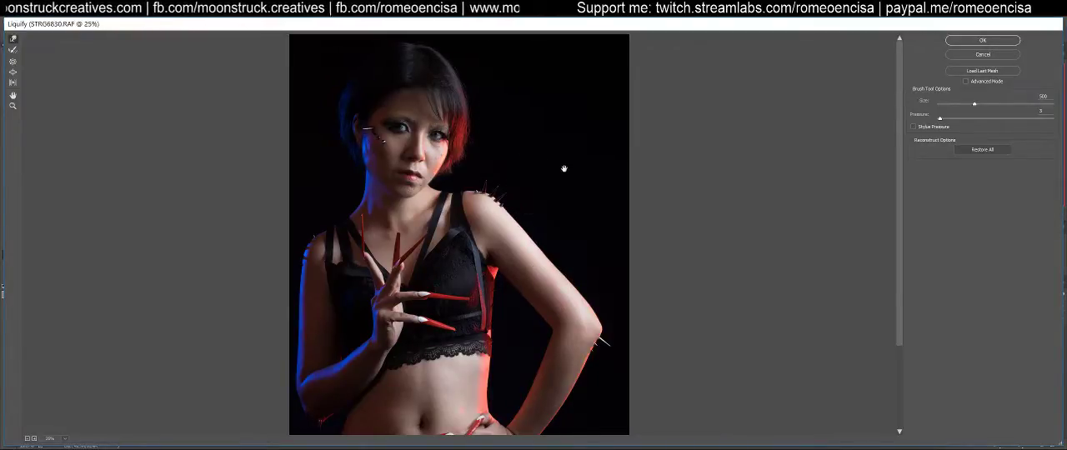
Reduce the Forward Warp brush to size 150 at the blue-lit hip edge above the waistband
{"action": "left_click_drag", "start_coordinate": [493, 371], "coordinate": [494, 263]}
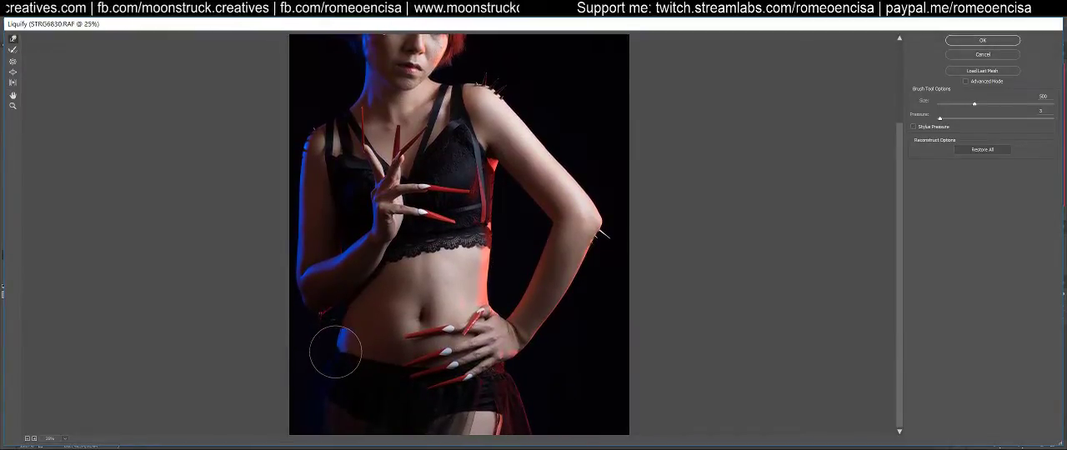
{"action": "key", "text": "ctrl+1"}
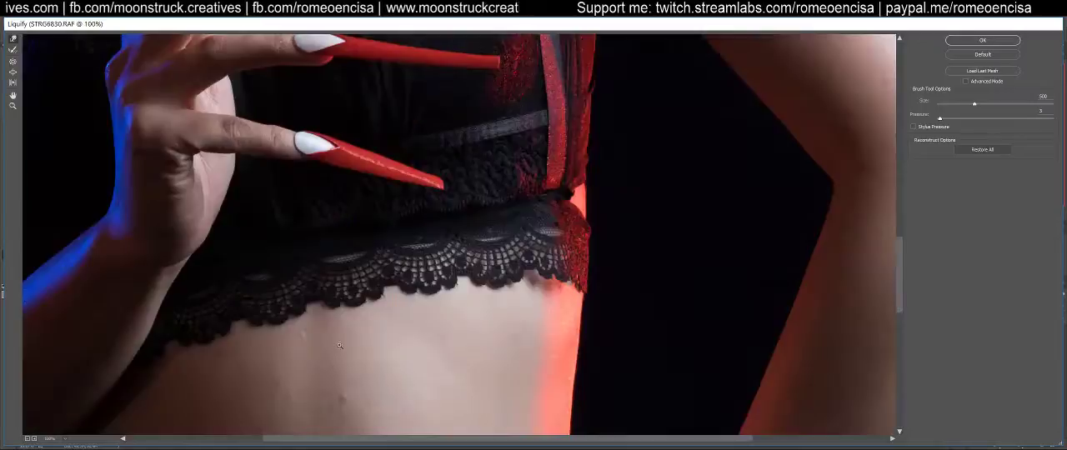
{"action": "mouse_move", "coordinate": [308, 372]}
{"action": "left_mouse_down"}
{"action": "mouse_move", "coordinate": [481, 169]}
{"action": "mouse_move", "coordinate": [450, 111]}
{"action": "mouse_move", "coordinate": [322, 374]}
{"action": "mouse_move", "coordinate": [295, 278]}
{"action": "mouse_move", "coordinate": [284, 316]}
{"action": "mouse_move", "coordinate": [282, 302]}
{"action": "mouse_move", "coordinate": [405, 303]}
{"action": "mouse_move", "coordinate": [420, 240]}
{"action": "mouse_move", "coordinate": [509, 245]}
{"action": "left_mouse_up"}
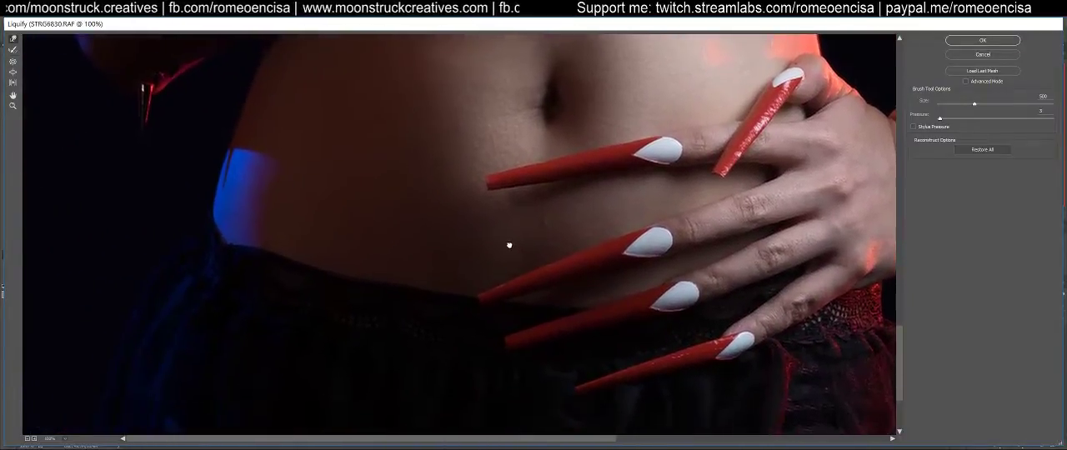
{"action": "key", "text": "bracketleft"}
{"action": "key", "text": "bracketleft"}
{"action": "key", "text": "bracketleft"}
{"action": "key", "text": "bracketleft"}
{"action": "key", "text": "bracketleft"}
{"action": "key", "text": "bracketleft"}
{"action": "key", "text": "bracketleft"}
{"action": "key", "text": "bracketleft"}
{"action": "key", "text": "bracketleft"}
{"action": "key", "text": "bracketleft"}
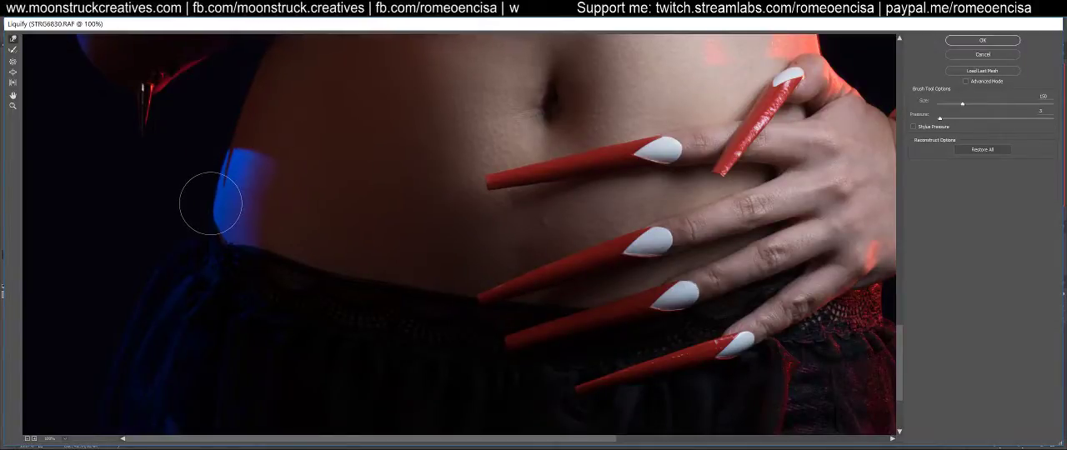
Check the body from the waist upward and apply the Liquify changes to the Smart Object copy
{"action": "left_click_drag", "start_coordinate": [443, 168], "coordinate": [384, 380]}
{"action": "left_click_drag", "start_coordinate": [498, 157], "coordinate": [545, 293]}
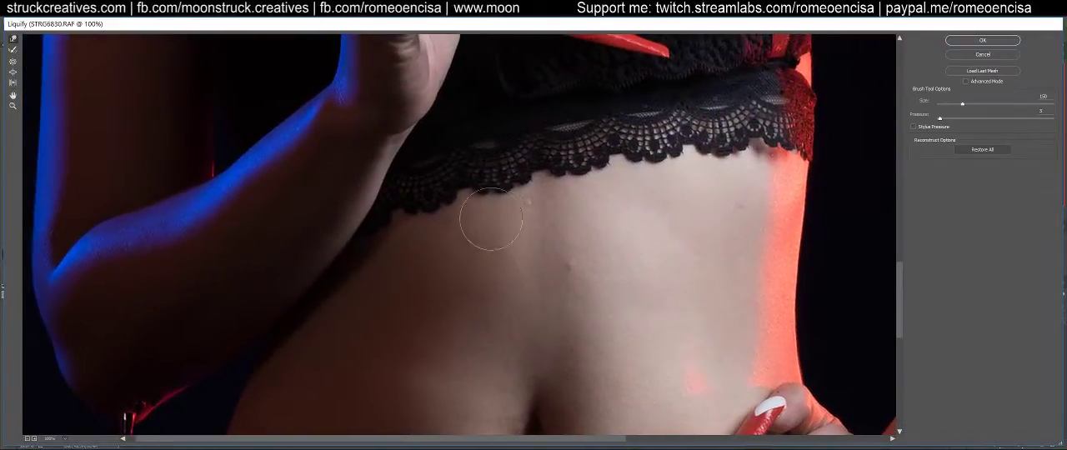
{"action": "mouse_move", "coordinate": [382, 154]}
{"action": "left_mouse_down"}
{"action": "mouse_move", "coordinate": [401, 216]}
{"action": "mouse_move", "coordinate": [519, 302]}
{"action": "mouse_move", "coordinate": [516, 195]}
{"action": "mouse_move", "coordinate": [450, 233]}
{"action": "mouse_move", "coordinate": [463, 391]}
{"action": "left_mouse_up"}
{"action": "left_click_drag", "start_coordinate": [475, 208], "coordinate": [478, 305]}
{"action": "left_click_drag", "start_coordinate": [492, 167], "coordinate": [504, 363]}
{"action": "left_click_drag", "start_coordinate": [516, 229], "coordinate": [534, 378]}
{"action": "left_click_drag", "start_coordinate": [552, 271], "coordinate": [568, 398]}
{"action": "left_click", "coordinate": [966, 40]}
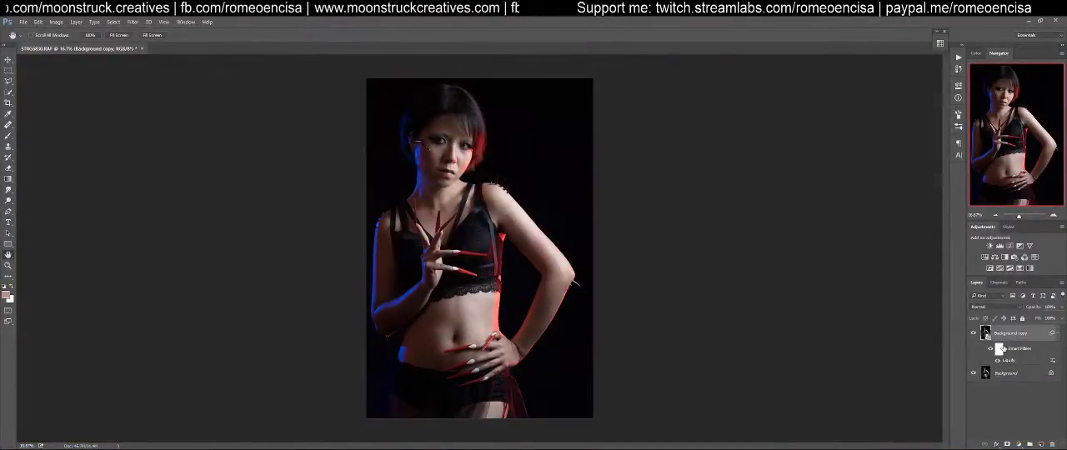
Compare the portrait before and after Liquify by hiding and showing the Background copy layer
{"action": "left_click", "coordinate": [1059, 334]}
{"action": "left_click", "coordinate": [1059, 334]}
{"action": "left_click", "coordinate": [974, 334]}
{"action": "left_click", "coordinate": [974, 335]}
{"action": "left_click", "coordinate": [975, 334]}
{"action": "left_click", "coordinate": [975, 334]}
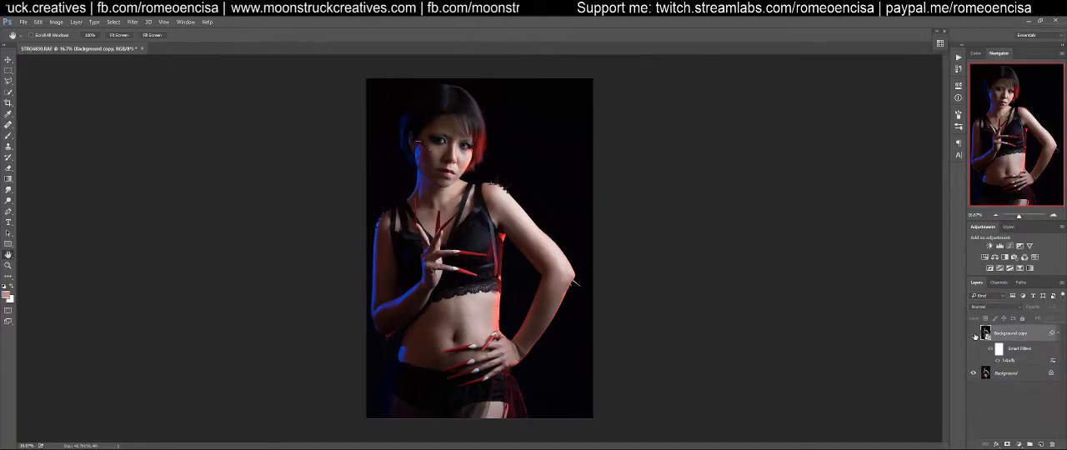
{"action": "left_click", "coordinate": [975, 334]}
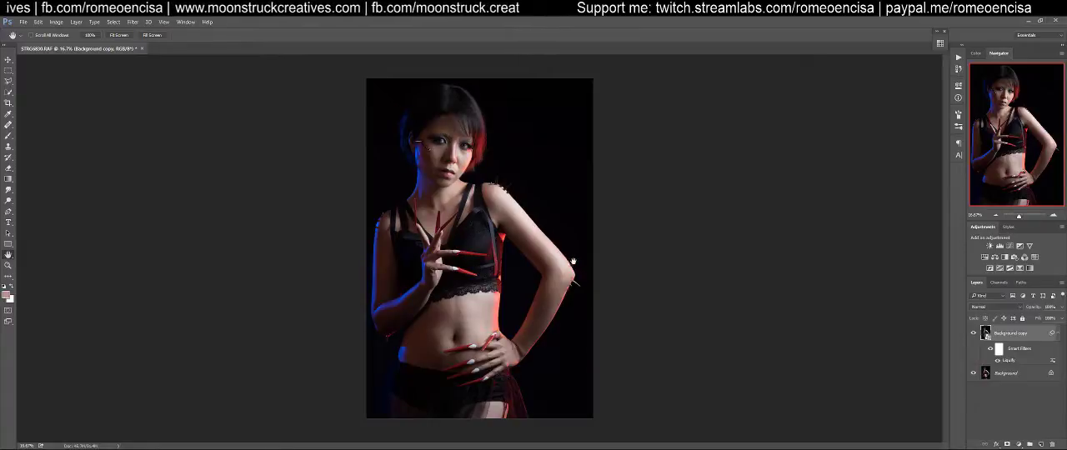
{"action": "left_click", "coordinate": [973, 334]}
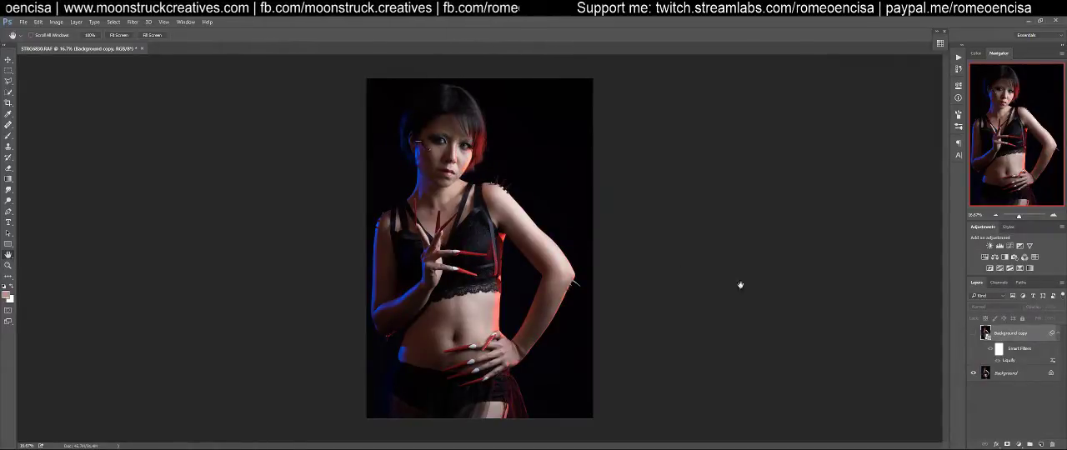
{"action": "left_click", "coordinate": [973, 334]}
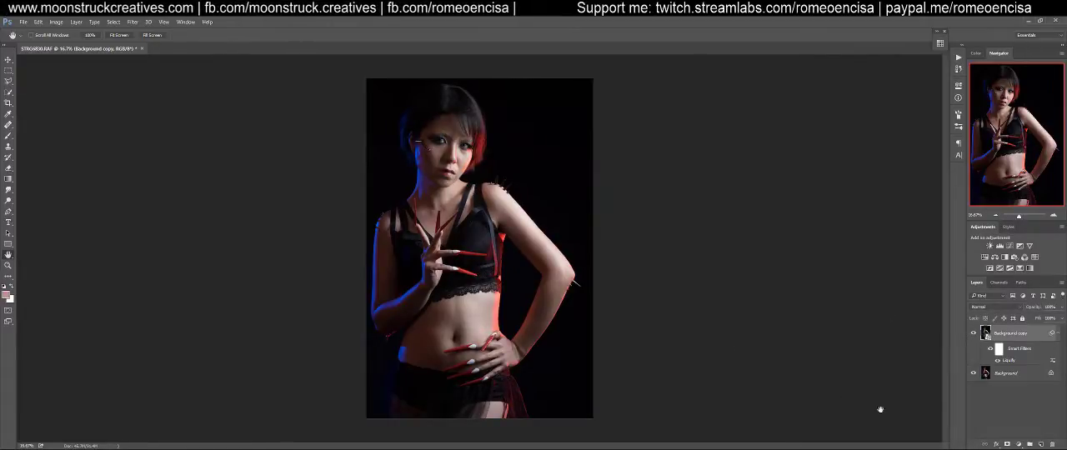
{"action": "left_click", "coordinate": [973, 334]}
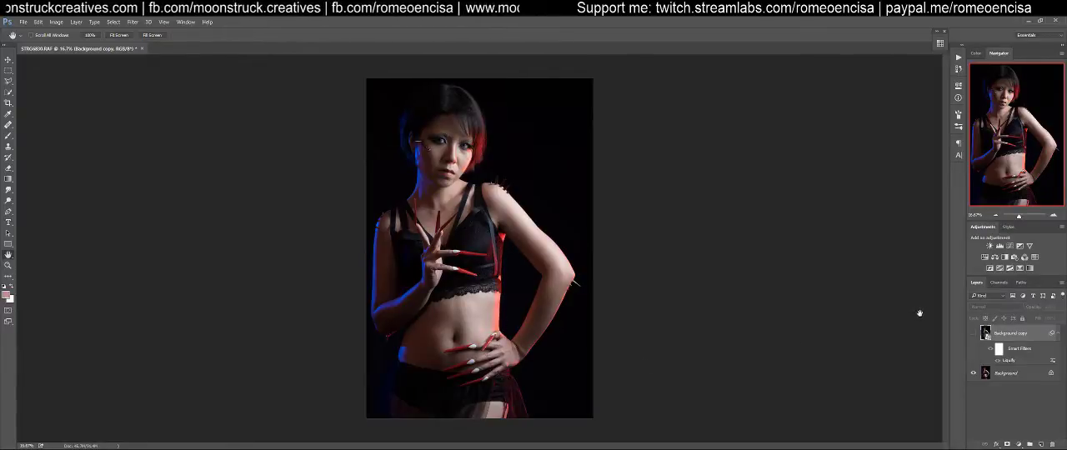
{"action": "left_click", "coordinate": [973, 334]}
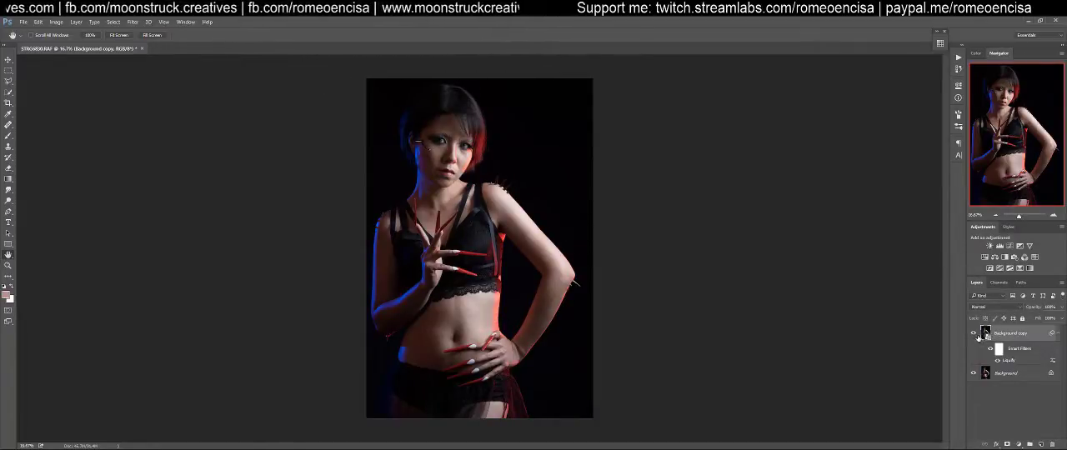
Collapse the Background copy's smart filter list and run the Start Layers action to create the Cleaning, Clone, Color, Dodge and Burn layers
{"action": "left_click", "coordinate": [1058, 333]}
{"action": "left_click", "coordinate": [958, 57]}
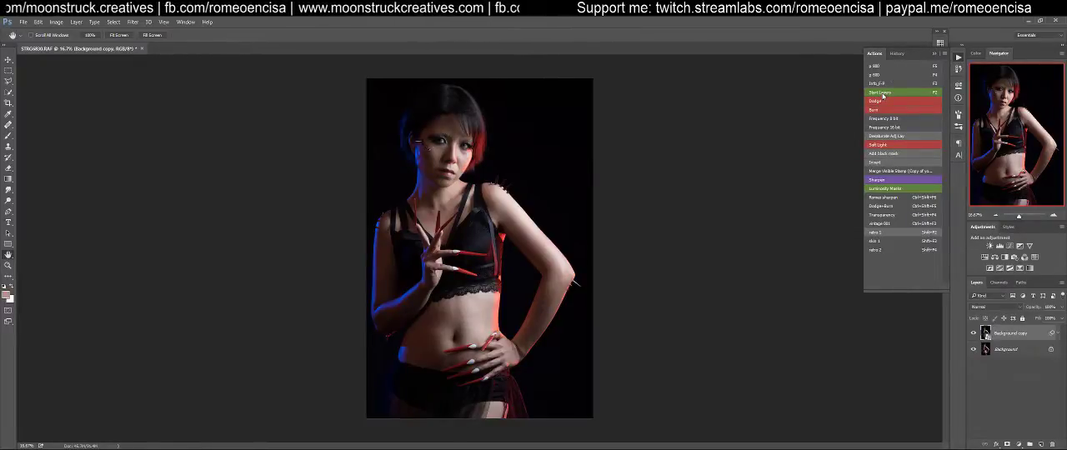
{"action": "left_click", "coordinate": [810, 39]}
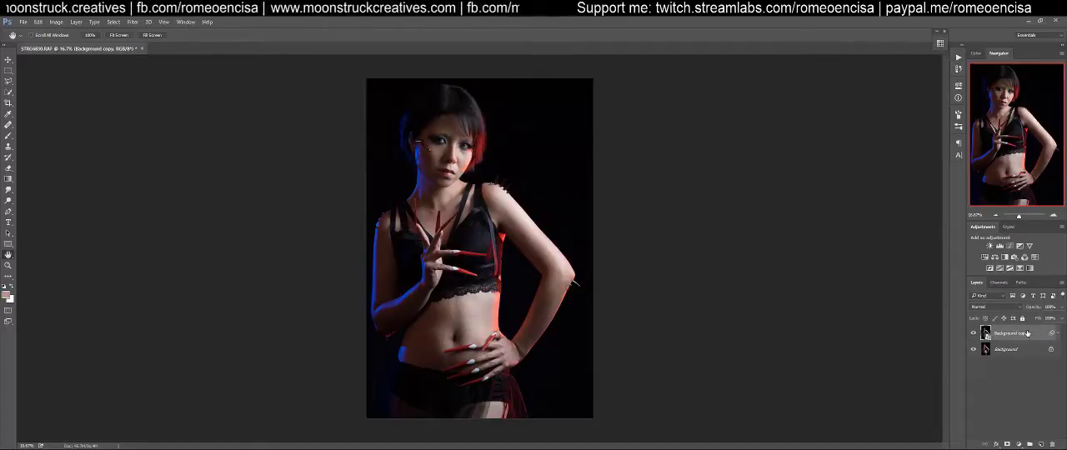
Look through the Cleaning, Clone and Color layers and check the Color layer's blend mode
{"action": "left_click", "coordinate": [1002, 400]}
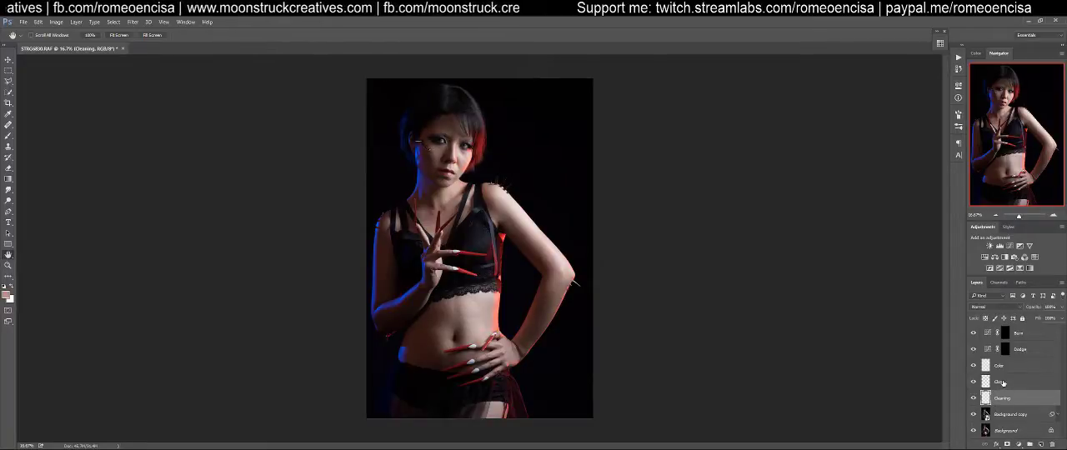
{"action": "left_click", "coordinate": [1002, 383]}
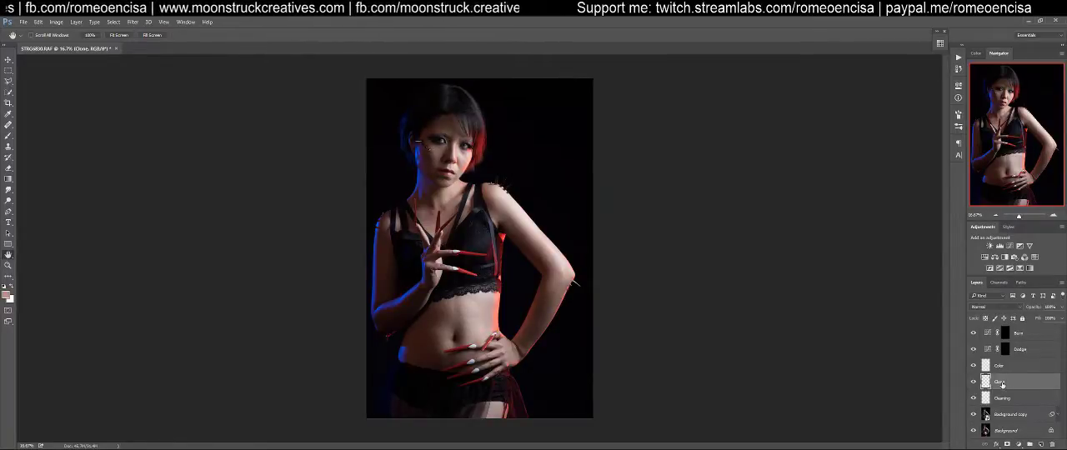
{"action": "left_click", "coordinate": [999, 370]}
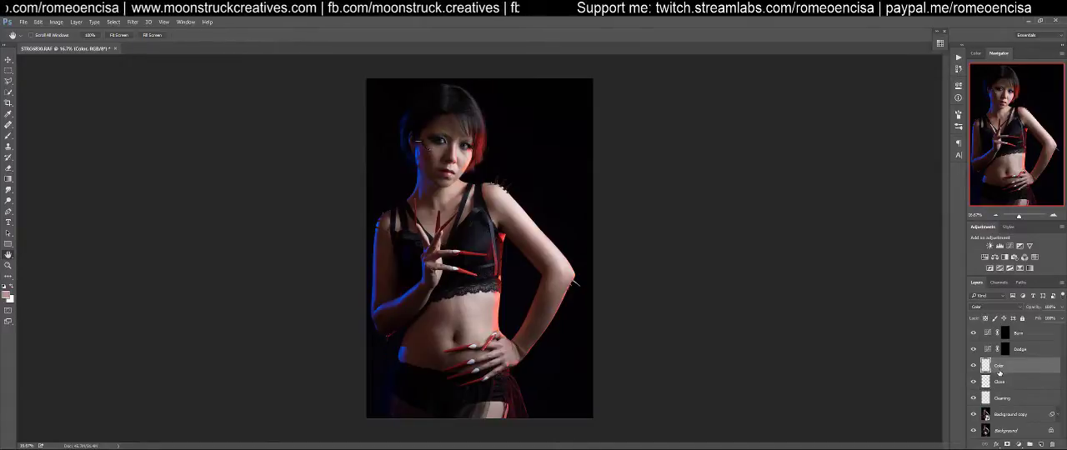
{"action": "left_click", "coordinate": [1016, 308]}
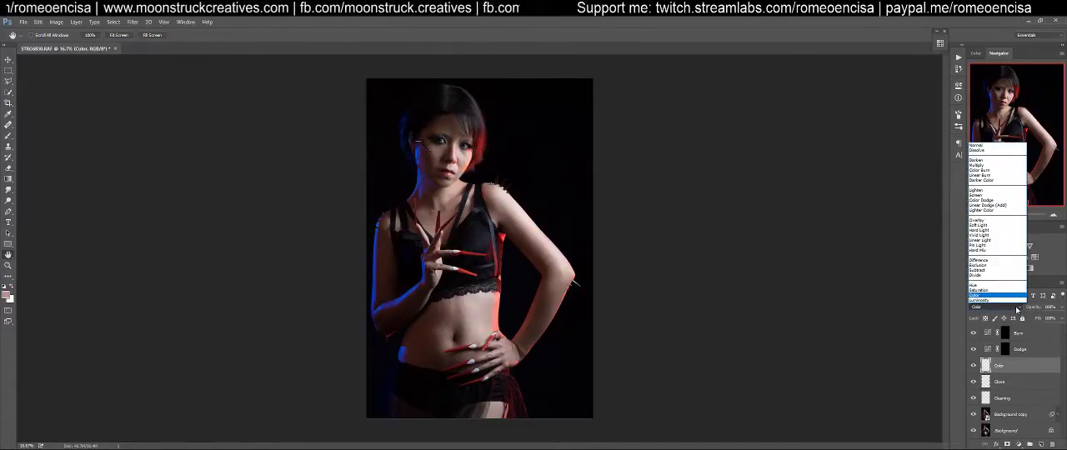
{"action": "left_click", "coordinate": [1016, 310]}
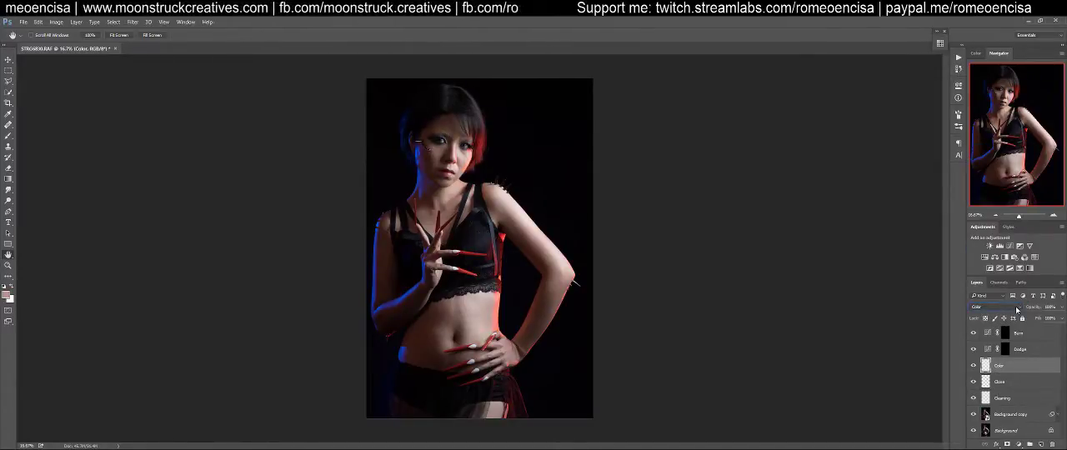
{"action": "left_click", "coordinate": [1012, 384]}
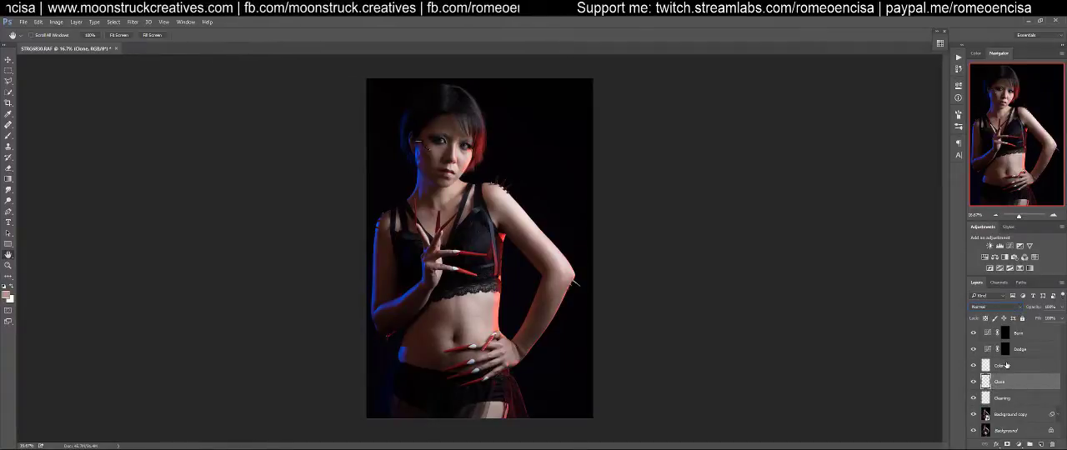
Inspect the curves and the layer masks of the Dodge and Burn adjustment layers
{"action": "left_click", "coordinate": [1027, 349]}
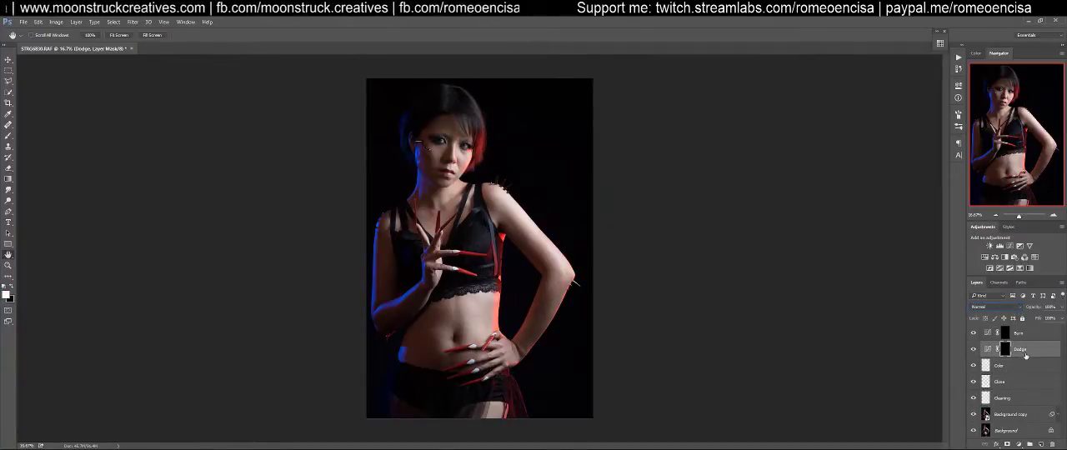
{"action": "left_click", "coordinate": [987, 349]}
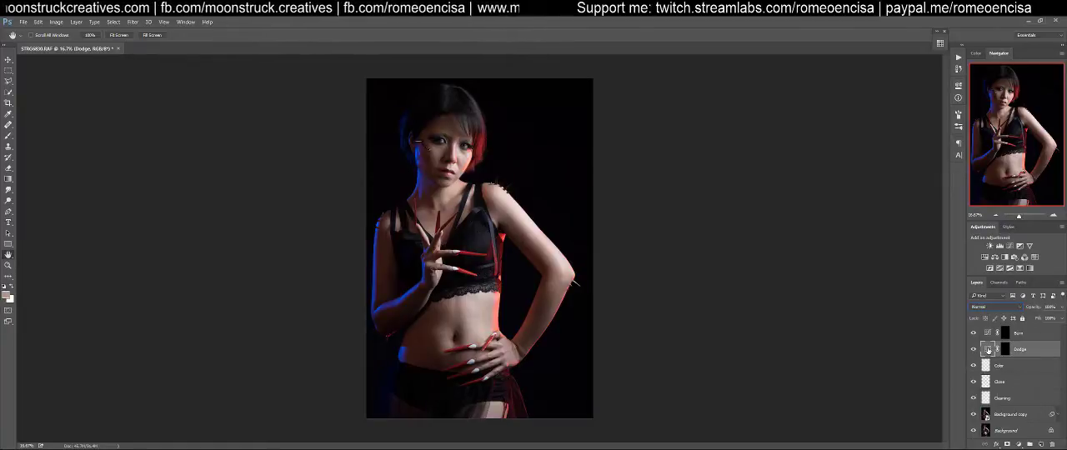
{"action": "double_click", "coordinate": [988, 351]}
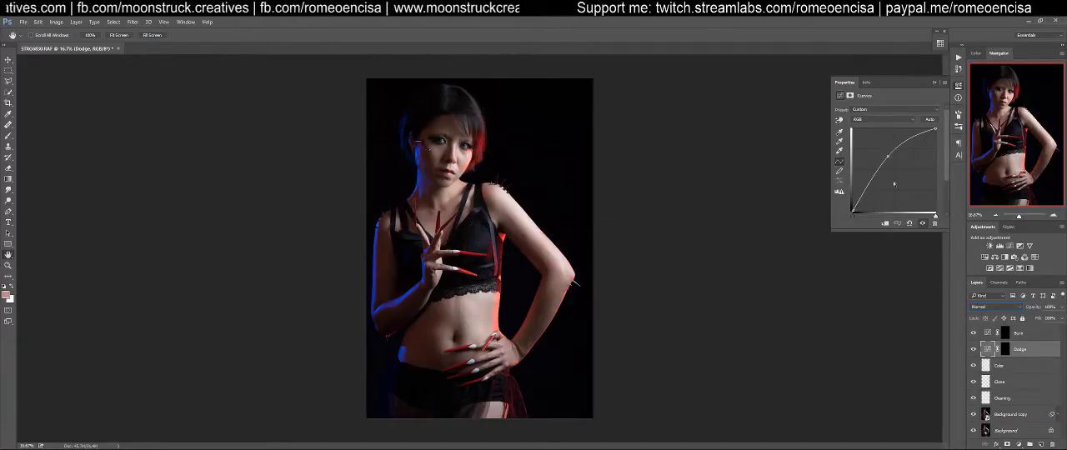
{"action": "left_click", "coordinate": [988, 333]}
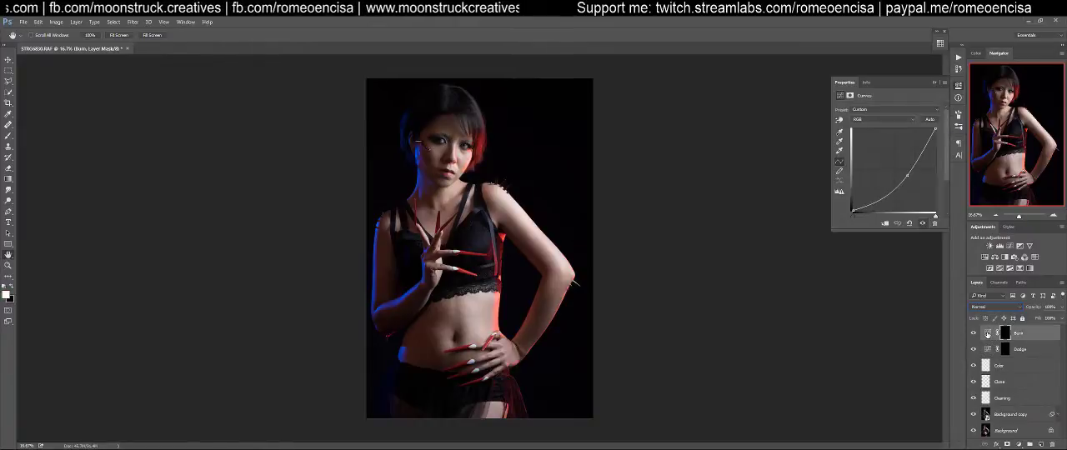
{"action": "left_click", "coordinate": [957, 96]}
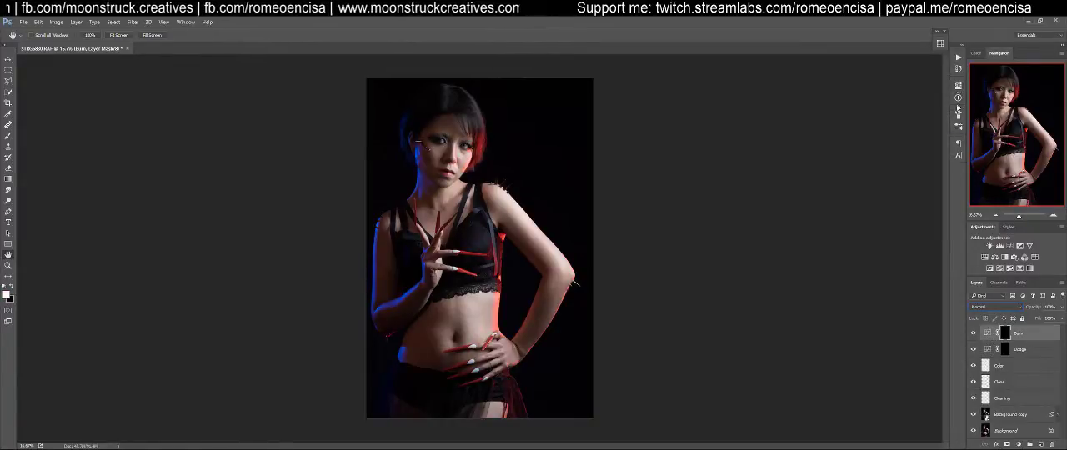
{"action": "left_click", "coordinate": [1004, 351]}
{"action": "left_click", "coordinate": [1005, 336]}
{"action": "left_click", "coordinate": [1005, 351]}
{"action": "left_click", "coordinate": [1005, 337]}
{"action": "left_click", "coordinate": [1004, 350]}
Make the Cleaning layer active and check its blend mode with the Move tool selected
{"action": "left_click", "coordinate": [1005, 398]}
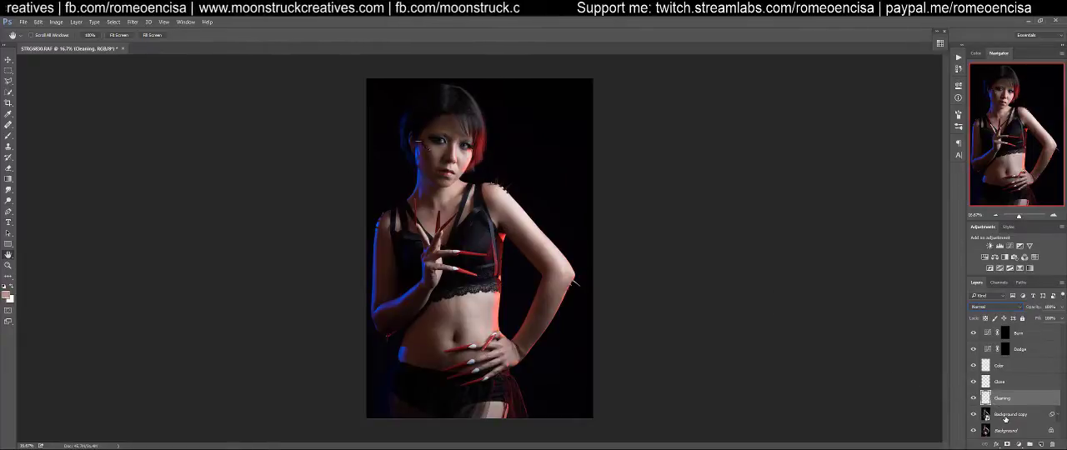
{"action": "left_click", "coordinate": [9, 61]}
{"action": "left_click", "coordinate": [1000, 308]}
{"action": "left_click", "coordinate": [998, 310]}
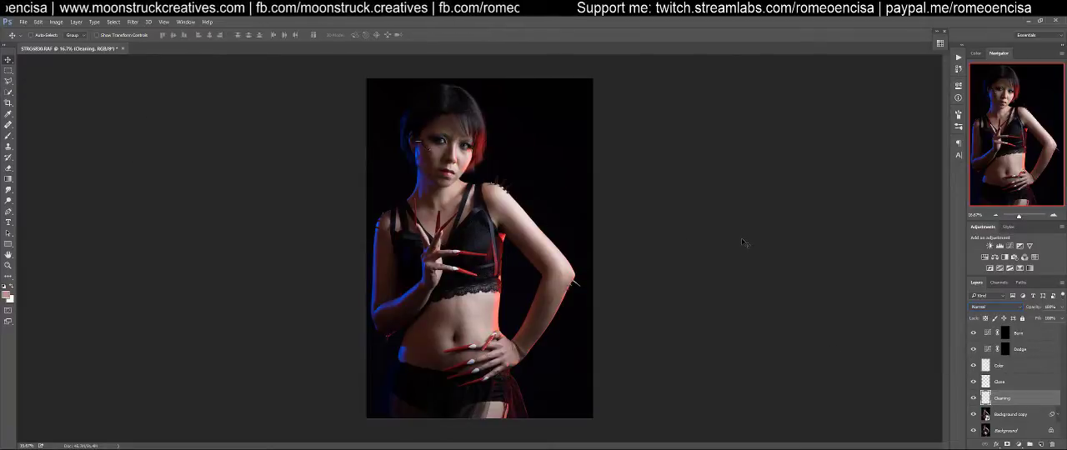
{"action": "left_click", "coordinate": [8, 81]}
{"action": "left_click", "coordinate": [8, 60]}
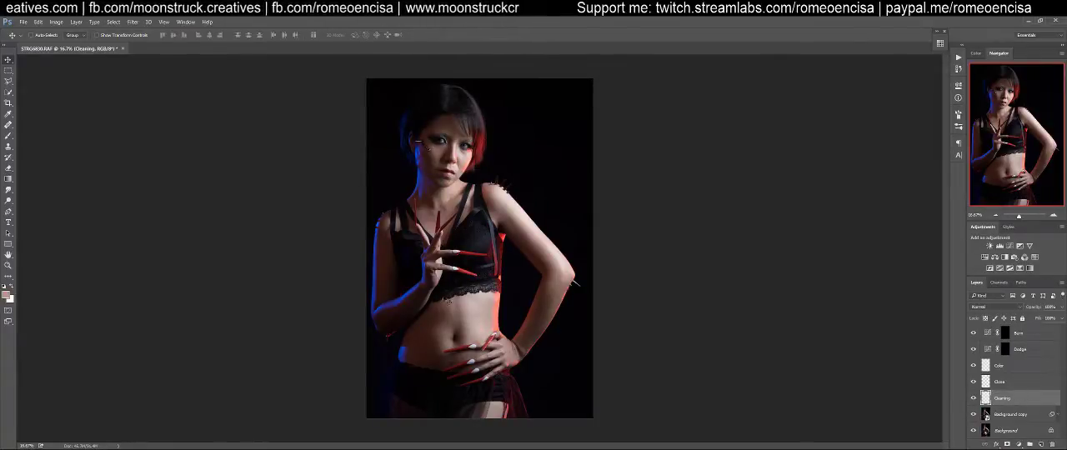
Activate the Healing Brush tool and set its sampling to Current & Below
{"action": "left_click", "coordinate": [8, 125]}
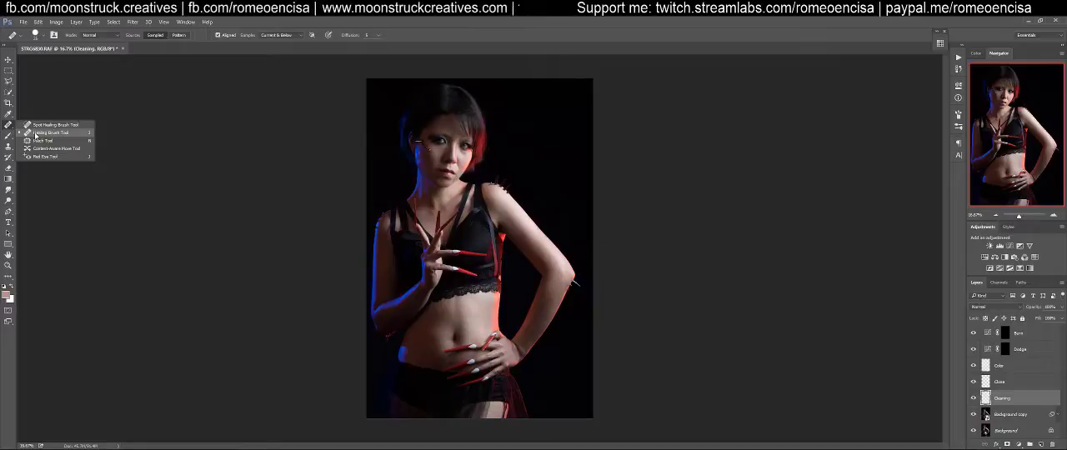
{"action": "left_click", "coordinate": [36, 133]}
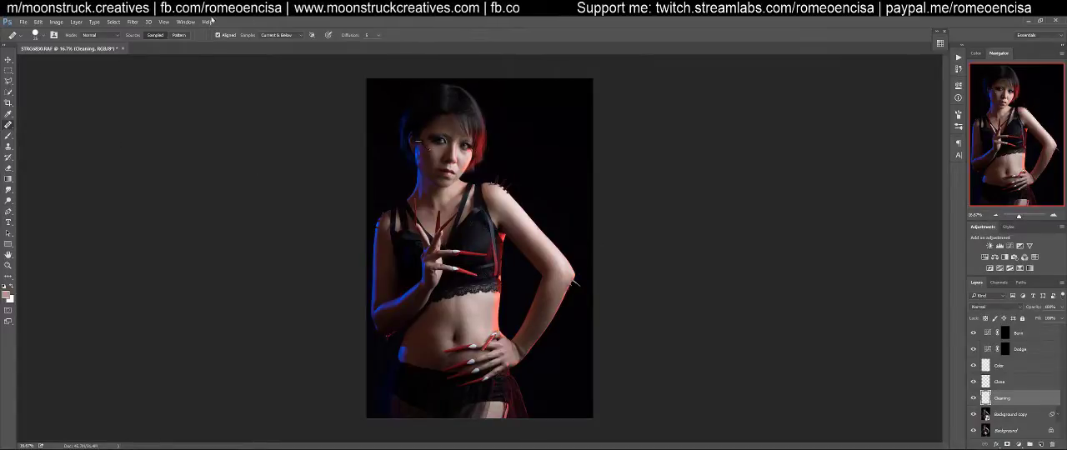
{"action": "left_click", "coordinate": [275, 35]}
{"action": "left_click", "coordinate": [275, 38]}
{"action": "left_click", "coordinate": [275, 38]}
{"action": "left_click", "coordinate": [275, 38]}
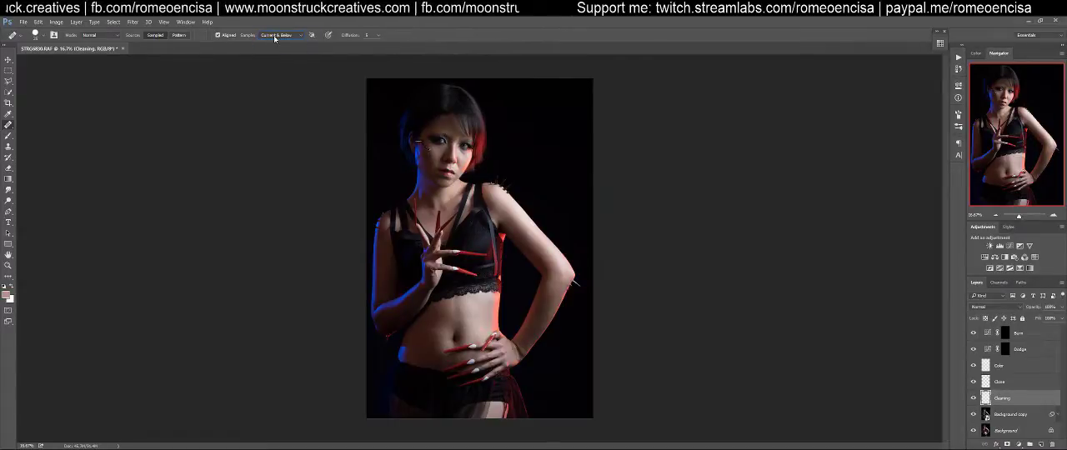
{"action": "left_click", "coordinate": [658, 328]}
{"action": "key", "text": "Return"}
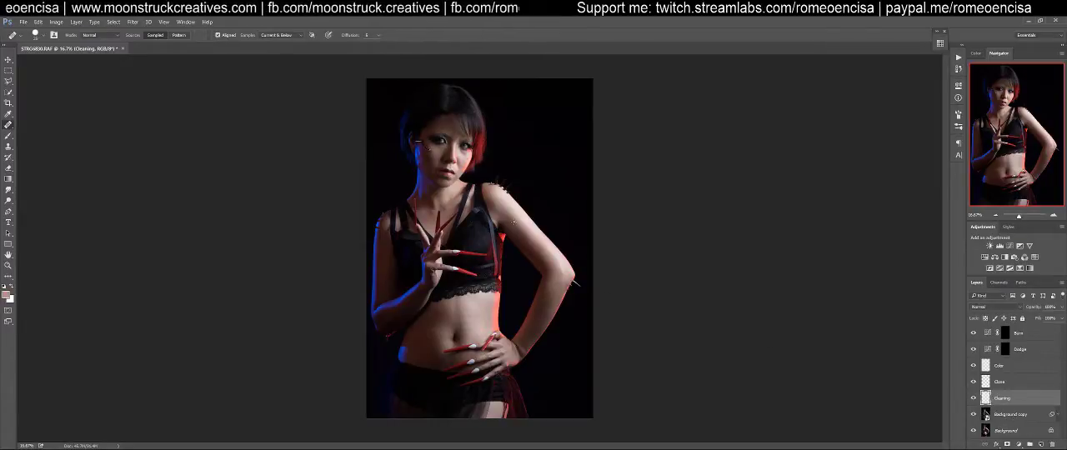
Zoom to 100% and heal the small marks on the upper arm below the spiked shoulder
{"action": "key", "text": "ctrl+plus"}
{"action": "key", "text": "ctrl+plus"}
{"action": "key", "text": "ctrl+plus"}
{"action": "key", "text": "ctrl+plus"}
{"action": "key", "text": "ctrl+plus"}
{"action": "left_click_drag", "start_coordinate": [448, 220], "coordinate": [555, 280]}
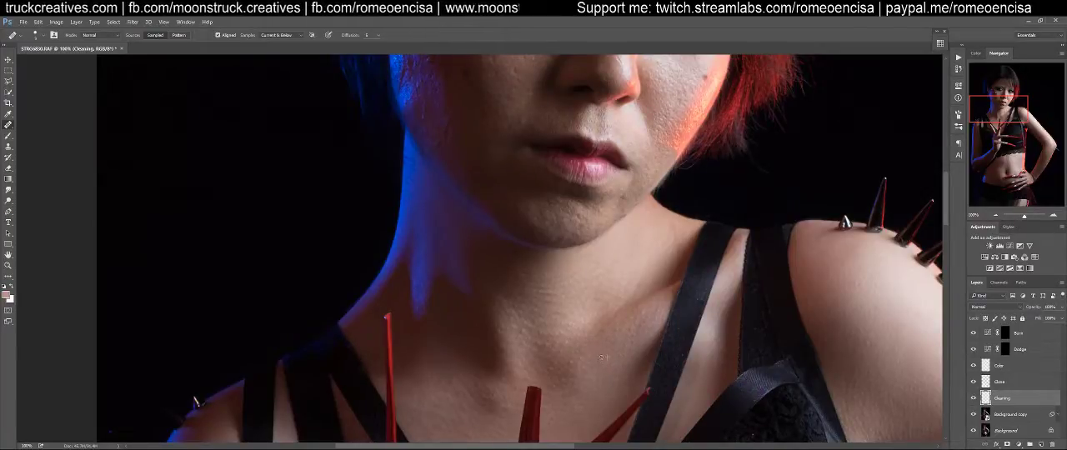
{"action": "left_click_drag", "start_coordinate": [569, 323], "coordinate": [574, 356]}
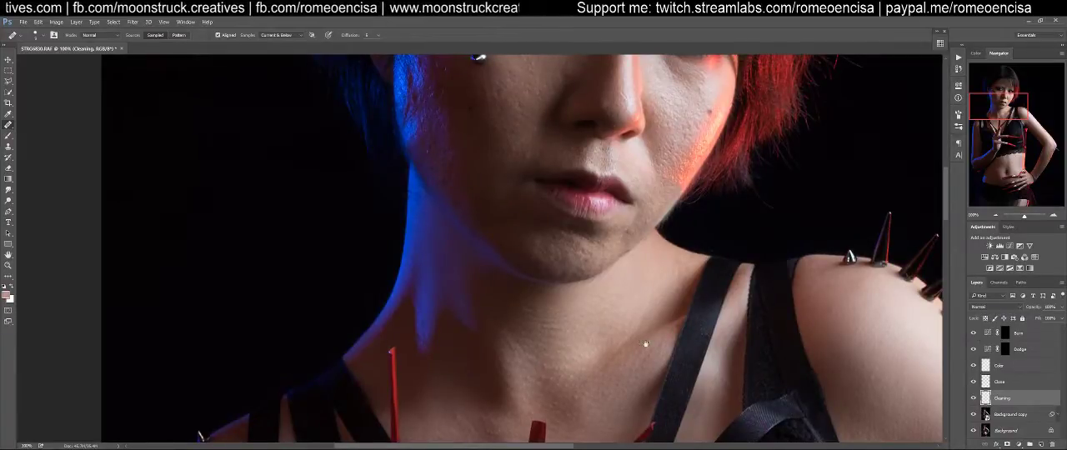
{"action": "left_click_drag", "start_coordinate": [925, 408], "coordinate": [624, 369]}
{"action": "left_click_drag", "start_coordinate": [671, 434], "coordinate": [609, 326]}
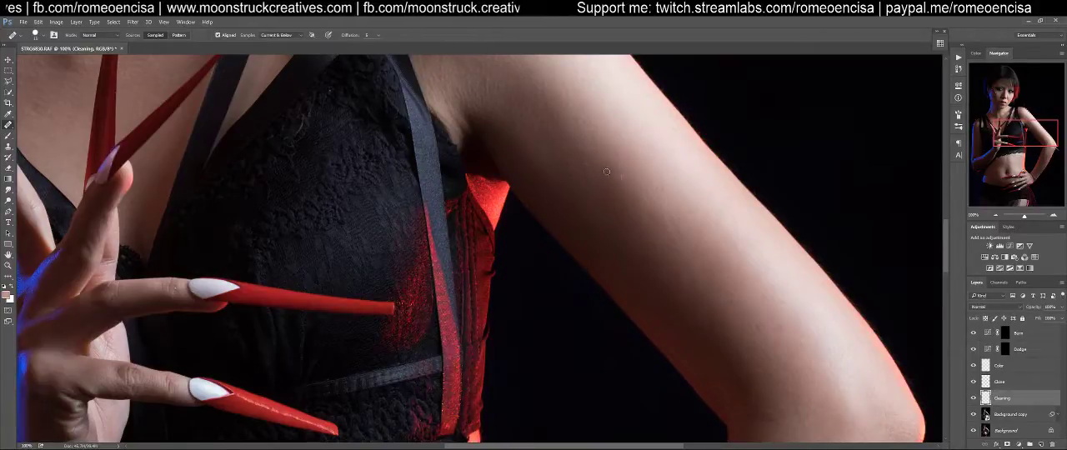
{"action": "left_click_drag", "start_coordinate": [667, 250], "coordinate": [619, 163]}
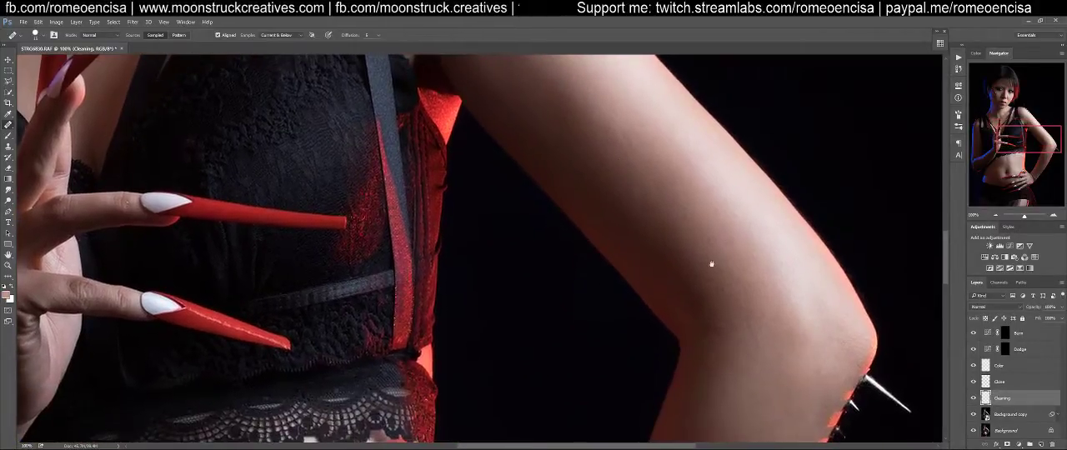
{"action": "left_click", "coordinate": [660, 166], "text": "alt"}
{"action": "left_click", "coordinate": [652, 181]}
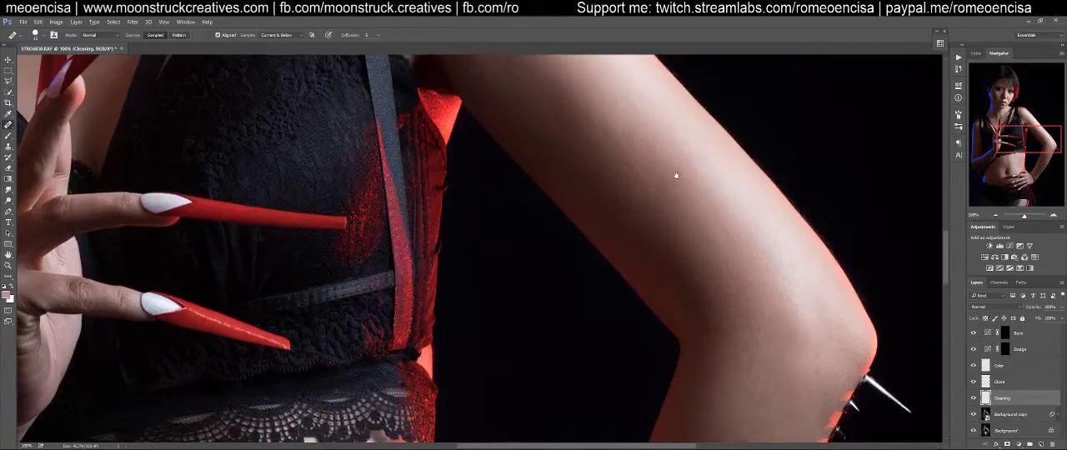
Heal the remaining specks along the middle of the same upper arm
{"action": "left_click_drag", "start_coordinate": [678, 172], "coordinate": [691, 255]}
{"action": "left_click", "coordinate": [691, 252], "text": "alt"}
{"action": "left_click", "coordinate": [662, 264]}
{"action": "left_click", "coordinate": [676, 302], "text": "alt"}
{"action": "left_click", "coordinate": [655, 300]}
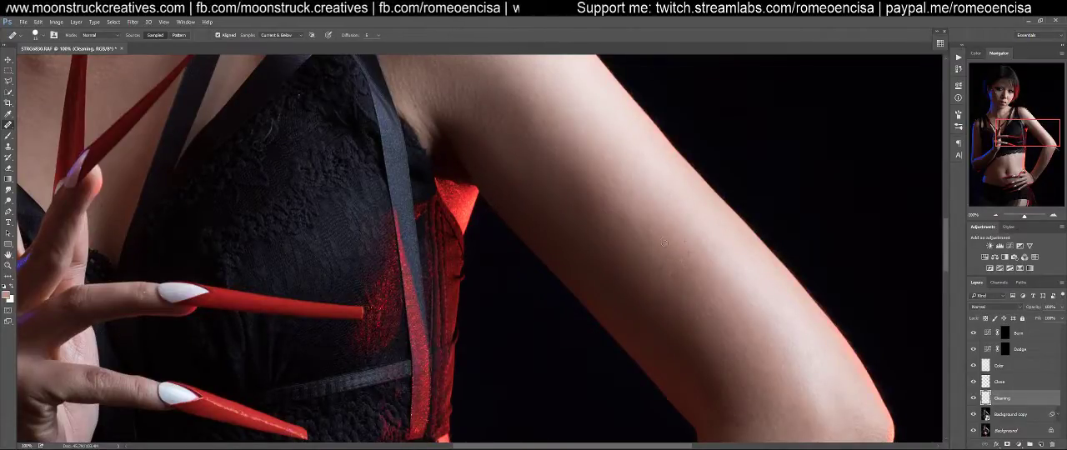
{"action": "left_click", "coordinate": [662, 216], "text": "alt"}
{"action": "left_click", "coordinate": [646, 221]}
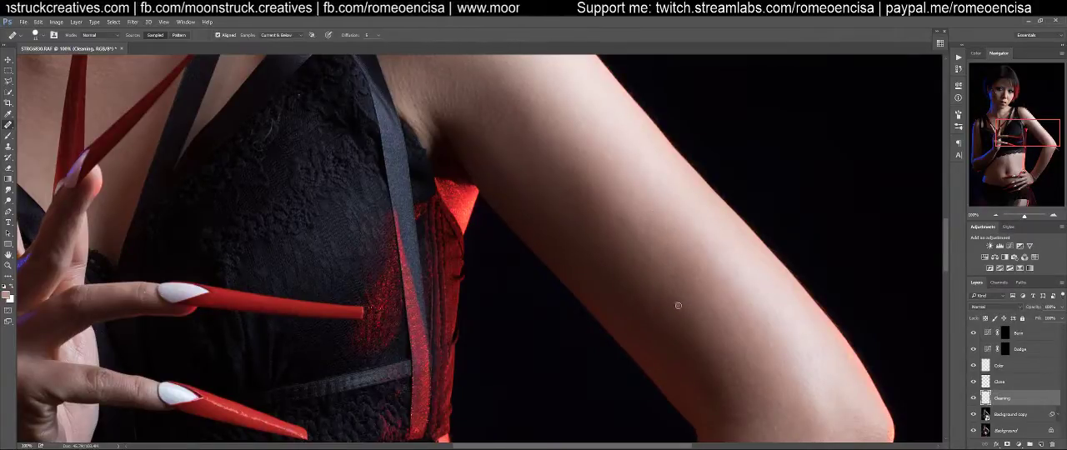
Heal the skin marks on the lit area just above the elbow and on the forearm
{"action": "left_click", "coordinate": [765, 318], "text": "alt"}
{"action": "left_click", "coordinate": [734, 306]}
{"action": "left_click", "coordinate": [744, 318]}
{"action": "left_click", "coordinate": [758, 331]}
{"action": "left_click", "coordinate": [768, 321], "text": "alt"}
{"action": "left_click", "coordinate": [754, 306]}
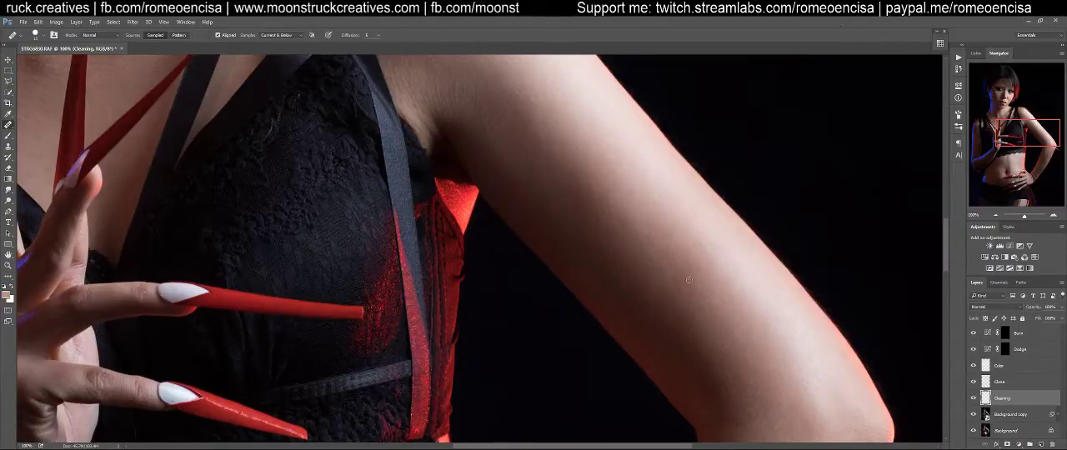
{"action": "left_click_drag", "start_coordinate": [803, 364], "coordinate": [750, 174]}
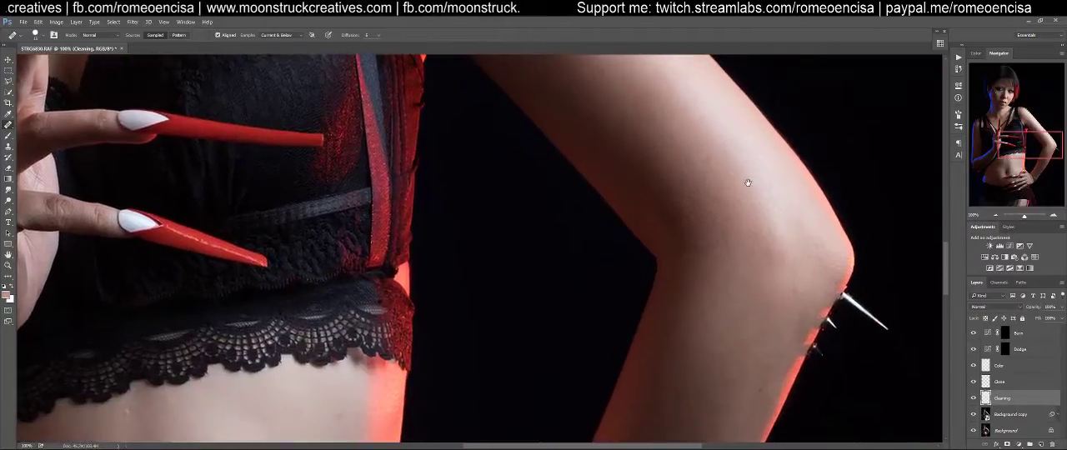
{"action": "left_click_drag", "start_coordinate": [750, 318], "coordinate": [757, 245]}
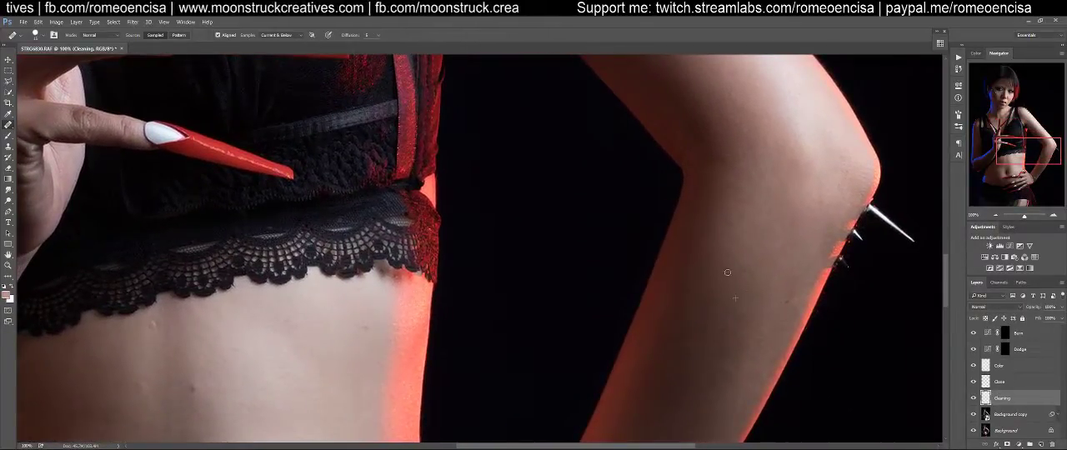
Heal the blemishes on the upper abdomen below the lace trim, including the mark near the red-lit side
{"action": "mouse_move", "coordinate": [756, 348]}
{"action": "left_mouse_down"}
{"action": "mouse_move", "coordinate": [789, 228]}
{"action": "mouse_move", "coordinate": [779, 258]}
{"action": "mouse_move", "coordinate": [797, 243]}
{"action": "left_mouse_up"}
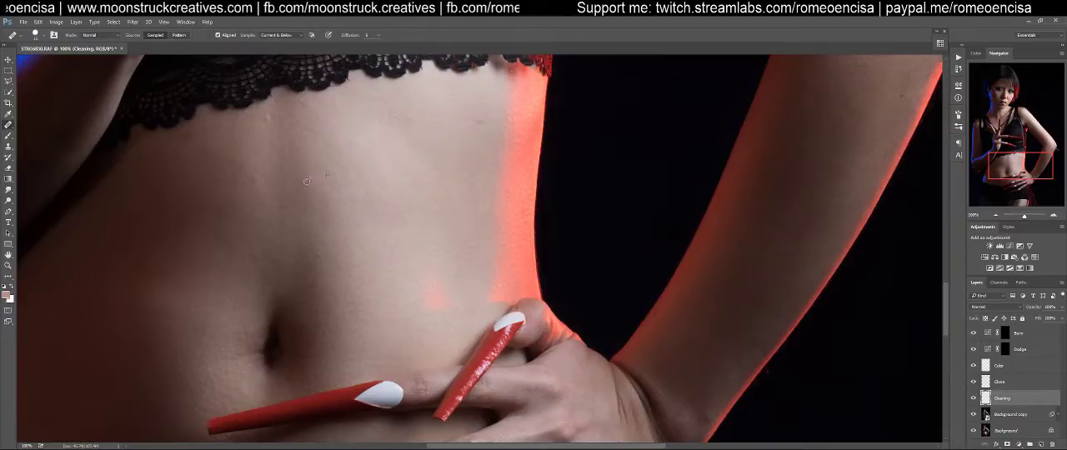
{"action": "left_click_drag", "start_coordinate": [317, 181], "coordinate": [607, 316]}
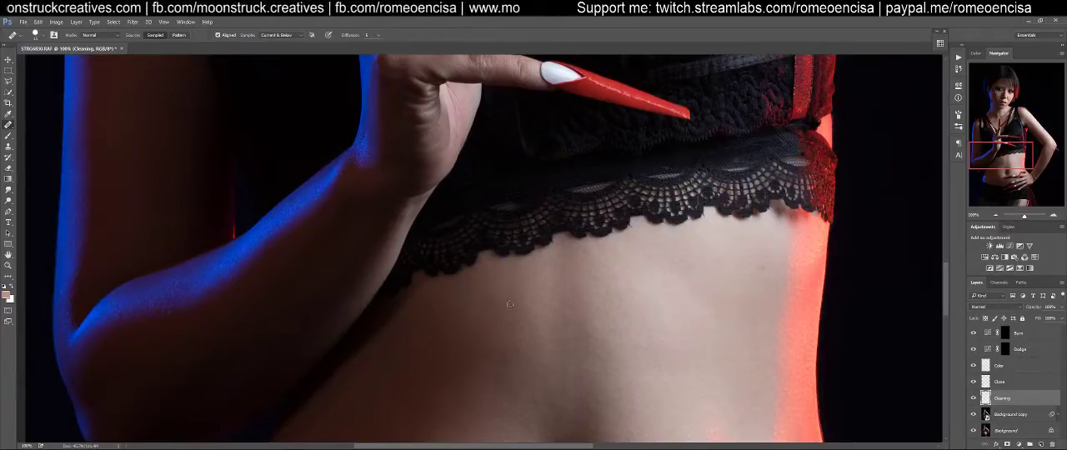
{"action": "left_click", "coordinate": [758, 285], "text": "alt"}
{"action": "left_click", "coordinate": [760, 271]}
{"action": "left_click", "coordinate": [753, 271]}
{"action": "left_click", "coordinate": [758, 266]}
Heal the skin spots on the lower abdomen around the navel and between the long nails
{"action": "left_click_drag", "start_coordinate": [681, 348], "coordinate": [830, 173]}
{"action": "left_click_drag", "start_coordinate": [632, 363], "coordinate": [620, 250]}
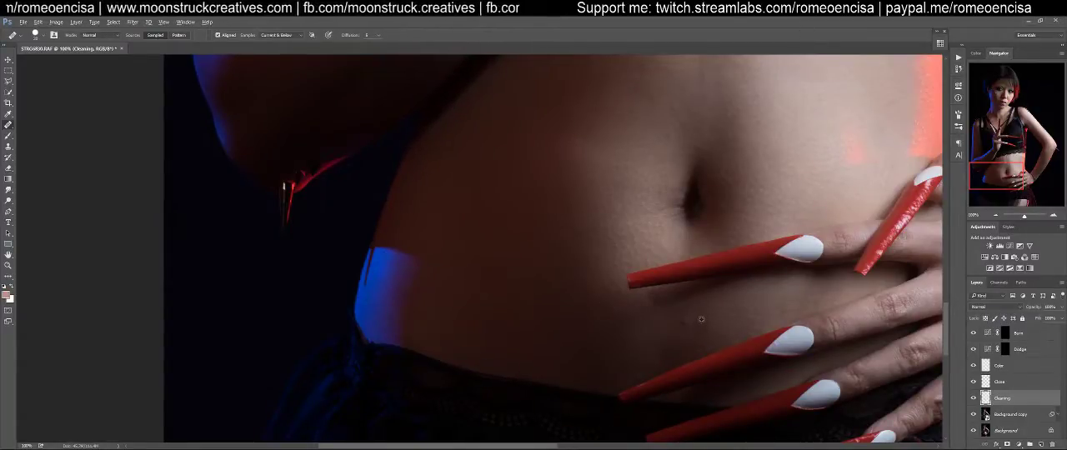
{"action": "mouse_move", "coordinate": [564, 314]}
{"action": "left_mouse_down"}
{"action": "mouse_move", "coordinate": [659, 307]}
{"action": "mouse_move", "coordinate": [672, 341]}
{"action": "left_mouse_up"}
Check the blue-lit arm, face, chest, raised hand and abdomen for remaining blemishes
{"action": "mouse_move", "coordinate": [735, 225]}
{"action": "left_mouse_down"}
{"action": "mouse_move", "coordinate": [675, 348]}
{"action": "mouse_move", "coordinate": [690, 359]}
{"action": "left_mouse_up"}
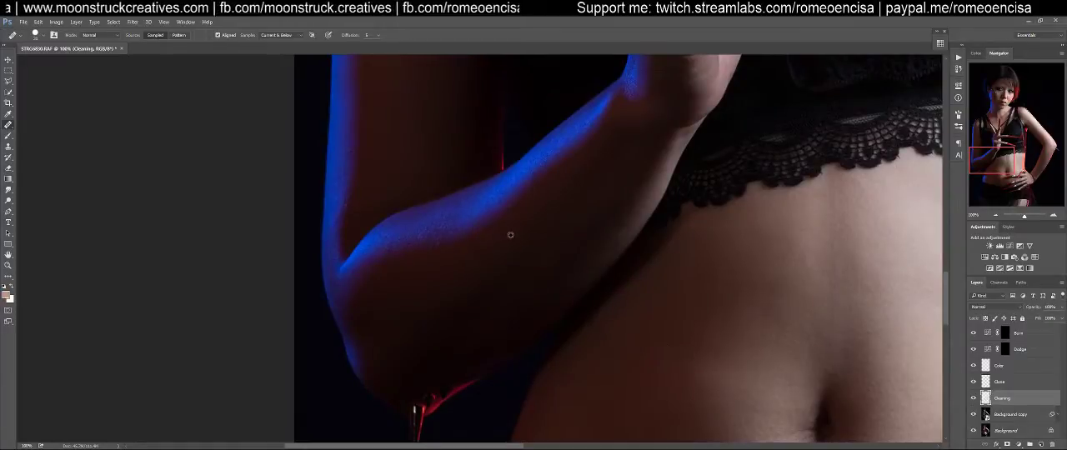
{"action": "left_click_drag", "start_coordinate": [543, 207], "coordinate": [501, 401]}
{"action": "left_click_drag", "start_coordinate": [509, 278], "coordinate": [494, 384]}
{"action": "left_click_drag", "start_coordinate": [497, 317], "coordinate": [513, 264]}
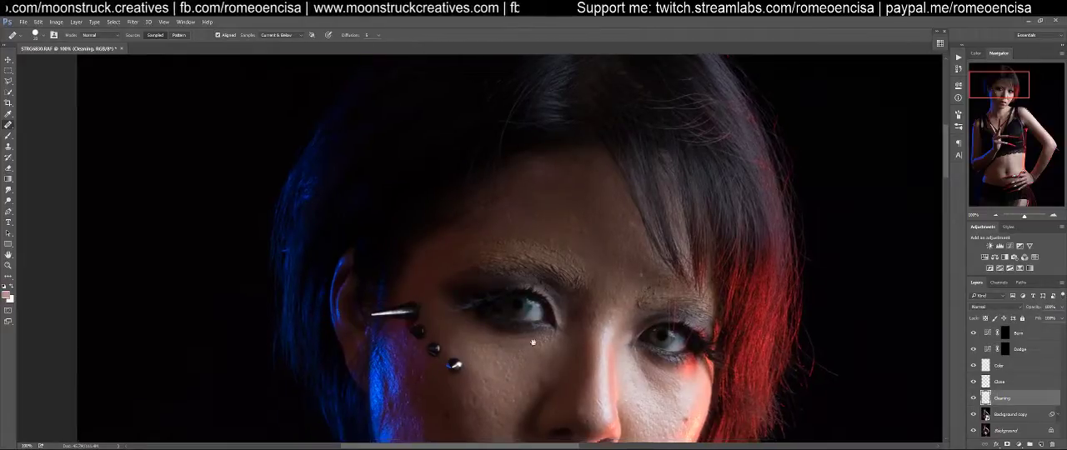
{"action": "left_click_drag", "start_coordinate": [539, 353], "coordinate": [567, 168]}
{"action": "left_click_drag", "start_coordinate": [541, 363], "coordinate": [576, 152]}
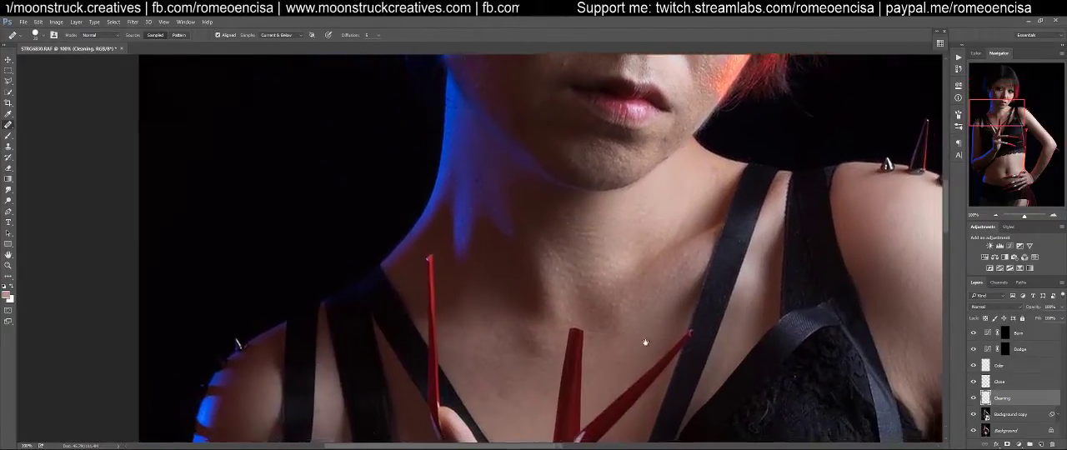
{"action": "left_click_drag", "start_coordinate": [655, 350], "coordinate": [471, 275]}
{"action": "left_click_drag", "start_coordinate": [566, 388], "coordinate": [703, 257]}
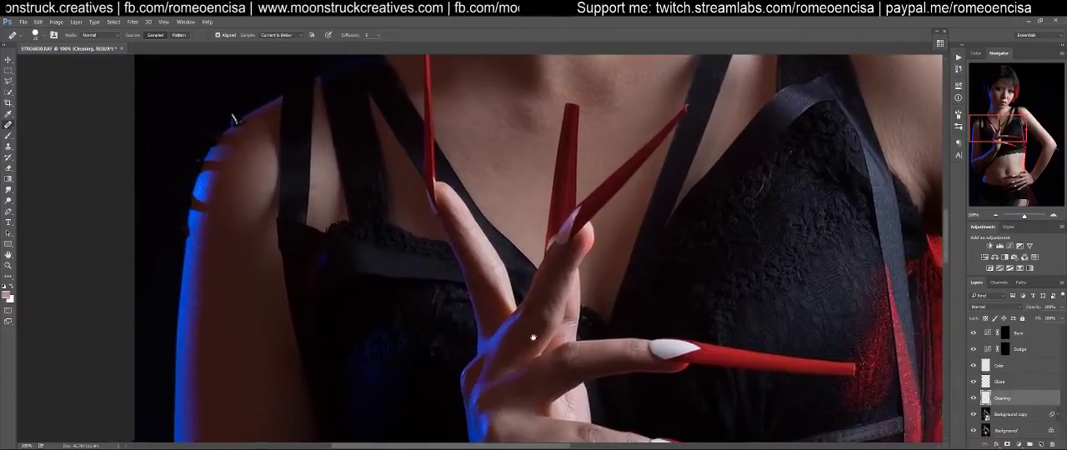
{"action": "left_click_drag", "start_coordinate": [514, 360], "coordinate": [562, 281]}
{"action": "left_click_drag", "start_coordinate": [526, 360], "coordinate": [546, 201]}
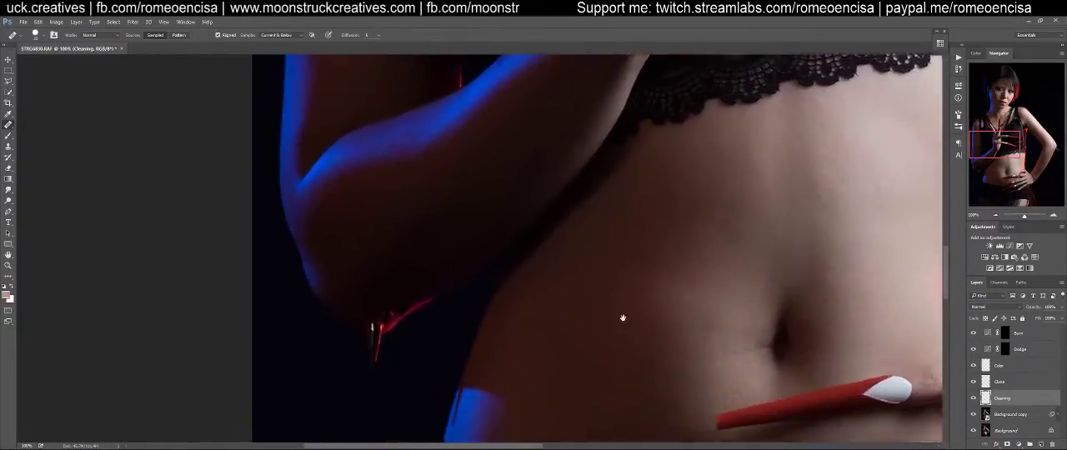
{"action": "left_click_drag", "start_coordinate": [639, 349], "coordinate": [505, 415]}
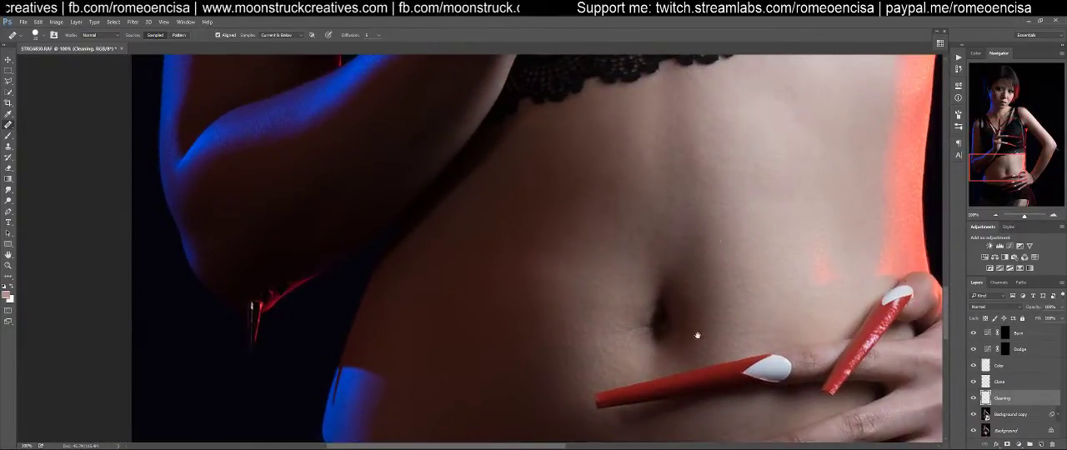
{"action": "left_click_drag", "start_coordinate": [697, 330], "coordinate": [600, 191]}
{"action": "mouse_move", "coordinate": [712, 297]}
{"action": "left_mouse_down"}
{"action": "mouse_move", "coordinate": [614, 319]}
{"action": "mouse_move", "coordinate": [626, 257]}
{"action": "mouse_move", "coordinate": [641, 287]}
{"action": "mouse_move", "coordinate": [667, 287]}
{"action": "mouse_move", "coordinate": [584, 287]}
{"action": "mouse_move", "coordinate": [645, 287]}
{"action": "left_mouse_up"}
Reduce the healing brush size and remove the glitter specks from the lowest red nail on the hip hand
{"action": "key", "text": "z"}
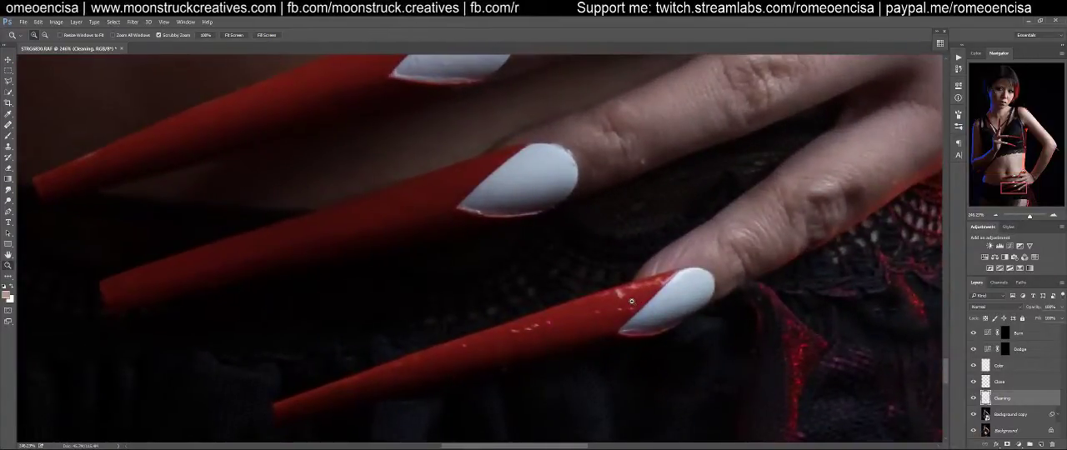
{"action": "key", "text": "j"}
{"action": "key", "text": "z"}
{"action": "mouse_move", "coordinate": [616, 308]}
{"action": "left_mouse_down"}
{"action": "mouse_move", "coordinate": [695, 283]}
{"action": "mouse_move", "coordinate": [633, 290]}
{"action": "left_mouse_up"}
{"action": "key", "text": "j"}
{"action": "key", "text": "bracketleft"}
{"action": "key", "text": "bracketleft"}
{"action": "key", "text": "bracketleft"}
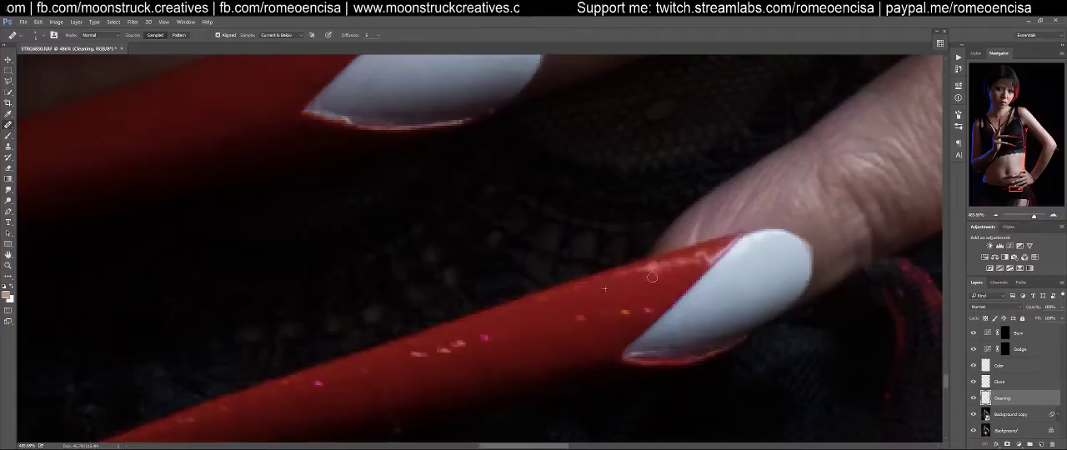
{"action": "left_click_drag", "start_coordinate": [558, 336], "coordinate": [709, 257]}
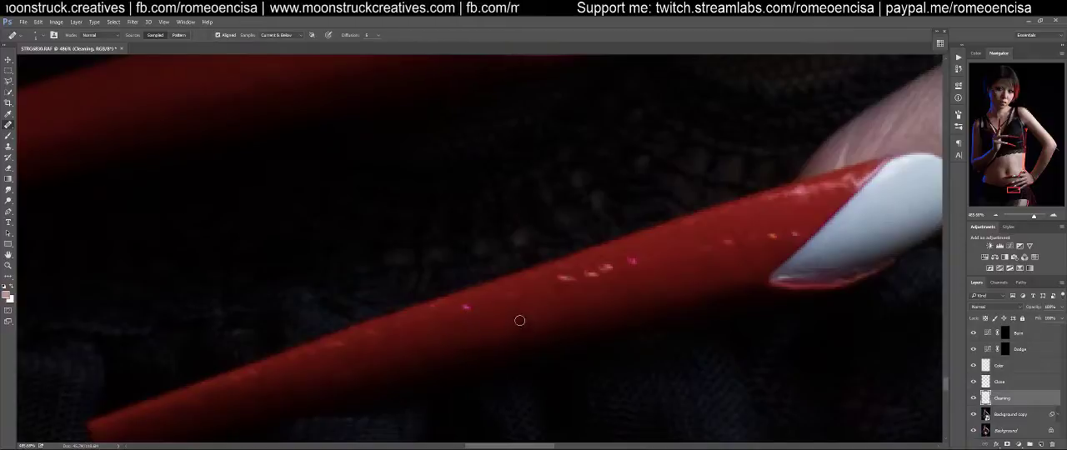
{"action": "left_click_drag", "start_coordinate": [619, 258], "coordinate": [332, 270]}
Heal the bumps and specks on the white sections of the neighbouring nails and their fingers
{"action": "left_click_drag", "start_coordinate": [690, 297], "coordinate": [524, 383]}
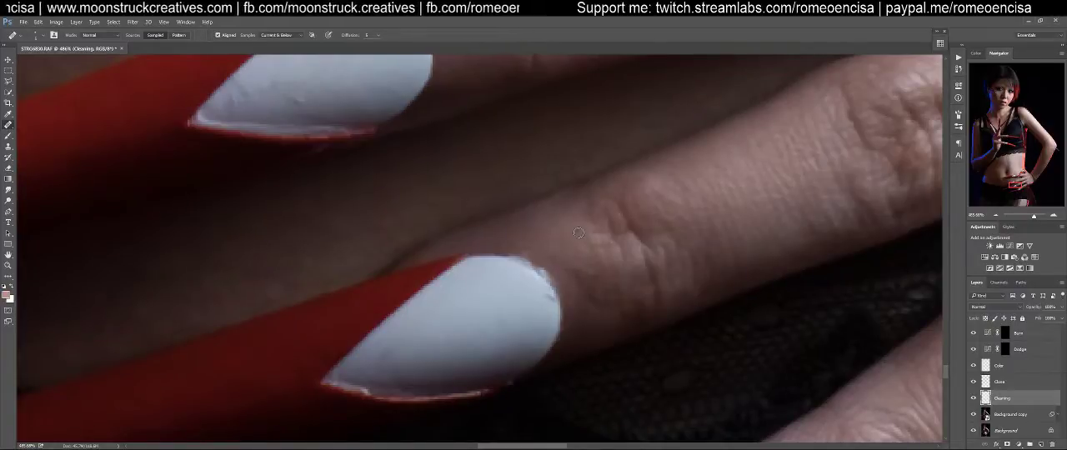
{"action": "left_click_drag", "start_coordinate": [581, 224], "coordinate": [670, 291]}
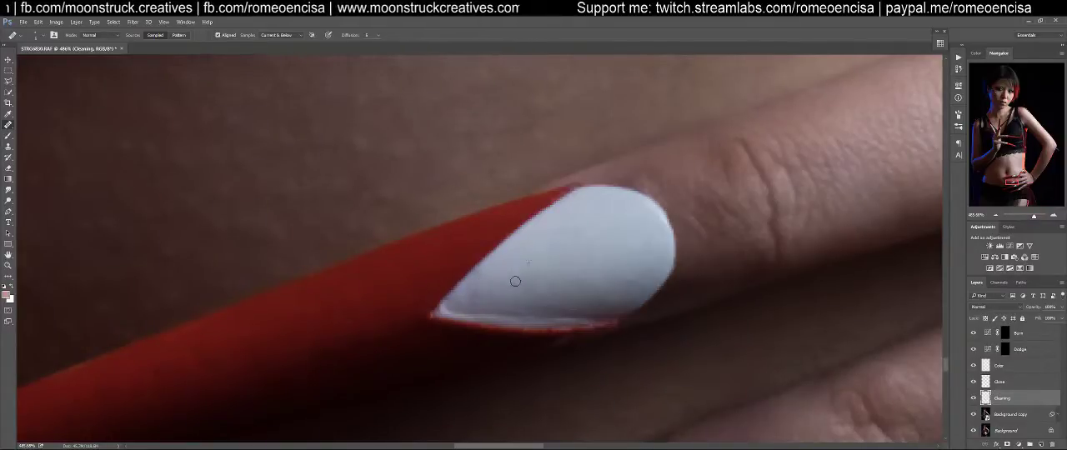
{"action": "left_click_drag", "start_coordinate": [614, 255], "coordinate": [522, 293]}
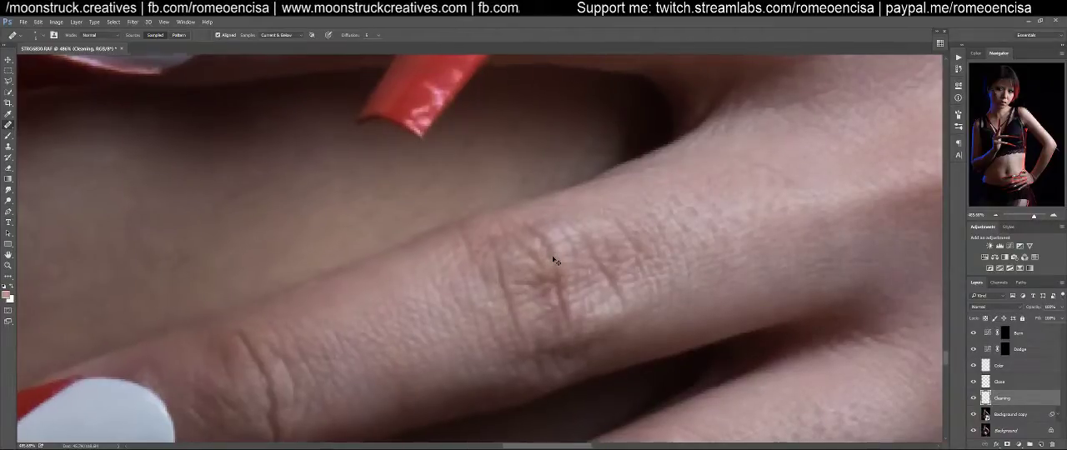
Remove the stray red fibres sticking out along the outer red-lit edge of the forearm above the wrist
{"action": "key", "text": "ctrl+1"}
{"action": "left_click_drag", "start_coordinate": [594, 250], "coordinate": [429, 376]}
{"action": "key", "text": "z"}
{"action": "left_click_drag", "start_coordinate": [509, 319], "coordinate": [654, 310]}
{"action": "key", "text": "j"}
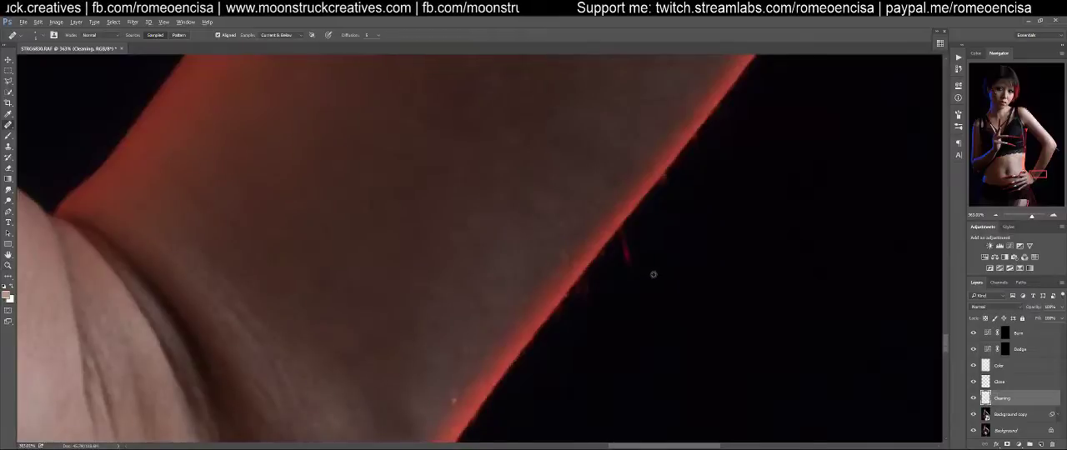
{"action": "left_click_drag", "start_coordinate": [624, 267], "coordinate": [626, 258]}
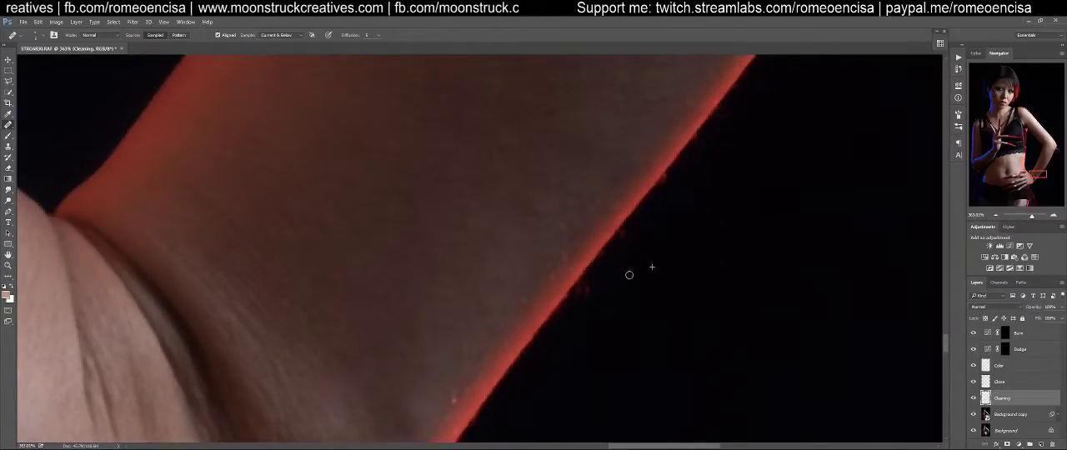
{"action": "left_click_drag", "start_coordinate": [674, 245], "coordinate": [633, 326]}
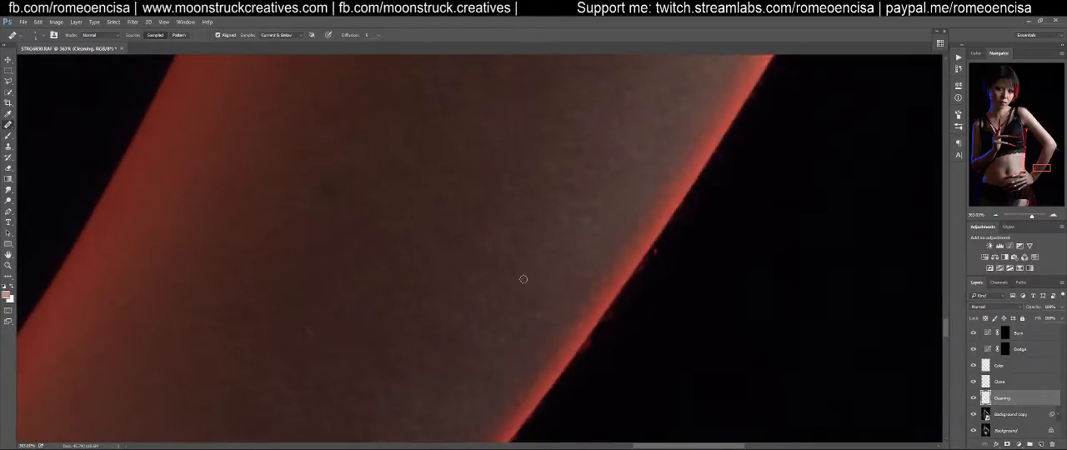
{"action": "mouse_move", "coordinate": [472, 237]}
{"action": "left_mouse_down"}
{"action": "mouse_move", "coordinate": [484, 250]}
{"action": "mouse_move", "coordinate": [604, 279]}
{"action": "left_mouse_up"}
Review the whole figure and examine the face and blue-lit cheek up close
{"action": "key", "text": "ctrl+0"}
{"action": "key", "text": "z"}
{"action": "key", "text": "j"}
{"action": "mouse_move", "coordinate": [686, 292]}
{"action": "left_mouse_down"}
{"action": "mouse_move", "coordinate": [550, 295]}
{"action": "mouse_move", "coordinate": [664, 229]}
{"action": "left_mouse_up"}
{"action": "mouse_move", "coordinate": [567, 284]}
{"action": "left_mouse_down"}
{"action": "mouse_move", "coordinate": [586, 273]}
{"action": "mouse_move", "coordinate": [586, 317]}
{"action": "mouse_move", "coordinate": [591, 293]}
{"action": "mouse_move", "coordinate": [602, 325]}
{"action": "mouse_move", "coordinate": [598, 298]}
{"action": "mouse_move", "coordinate": [624, 352]}
{"action": "mouse_move", "coordinate": [634, 349]}
{"action": "left_mouse_up"}
{"action": "mouse_move", "coordinate": [502, 236]}
{"action": "left_mouse_down"}
{"action": "mouse_move", "coordinate": [565, 301]}
{"action": "mouse_move", "coordinate": [602, 367]}
{"action": "left_mouse_up"}
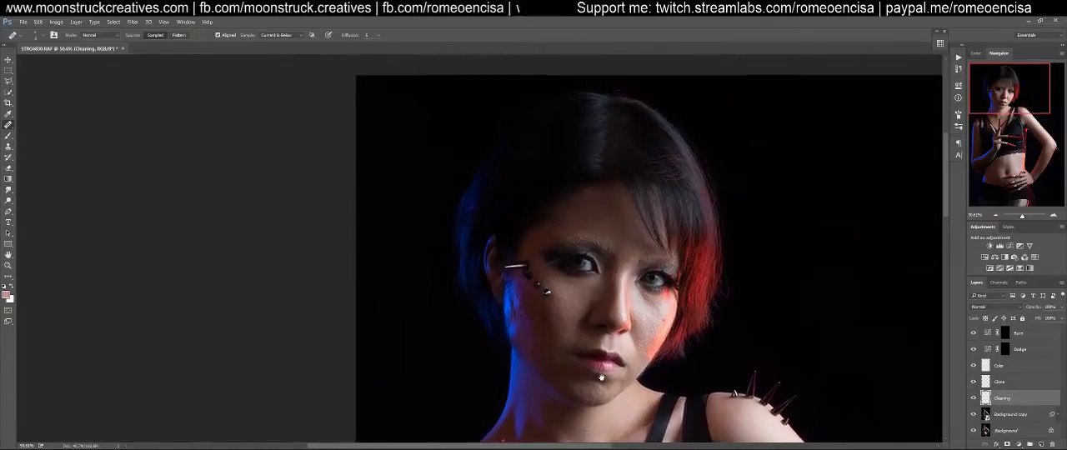
{"action": "mouse_move", "coordinate": [607, 246]}
{"action": "left_mouse_down"}
{"action": "mouse_move", "coordinate": [644, 241]}
{"action": "mouse_move", "coordinate": [639, 266]}
{"action": "mouse_move", "coordinate": [615, 219]}
{"action": "left_mouse_up"}
{"action": "left_click_drag", "start_coordinate": [581, 338], "coordinate": [625, 179]}
{"action": "mouse_move", "coordinate": [559, 425]}
{"action": "left_mouse_down"}
{"action": "mouse_move", "coordinate": [592, 319]}
{"action": "mouse_move", "coordinate": [545, 250]}
{"action": "left_mouse_up"}
{"action": "mouse_move", "coordinate": [599, 372]}
{"action": "left_mouse_down"}
{"action": "mouse_move", "coordinate": [538, 266]}
{"action": "mouse_move", "coordinate": [678, 215]}
{"action": "mouse_move", "coordinate": [665, 215]}
{"action": "mouse_move", "coordinate": [559, 295]}
{"action": "left_mouse_up"}
{"action": "left_click_drag", "start_coordinate": [455, 201], "coordinate": [641, 345]}
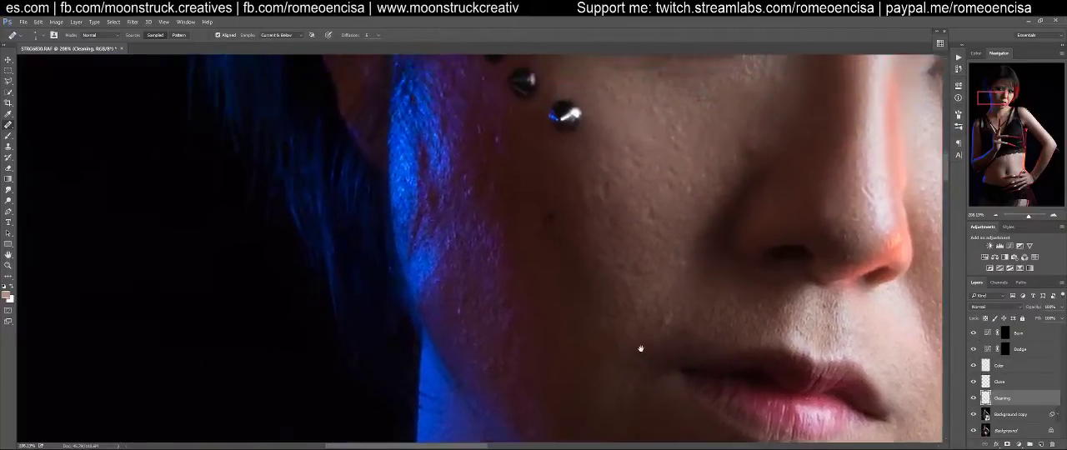
Heal the blemishes and fine stray hairs on the forehead above the eyebrow
{"action": "left_click_drag", "start_coordinate": [526, 211], "coordinate": [589, 281]}
{"action": "left_click_drag", "start_coordinate": [567, 140], "coordinate": [592, 268]}
{"action": "left_click_drag", "start_coordinate": [815, 281], "coordinate": [523, 246]}
{"action": "mouse_move", "coordinate": [704, 289]}
{"action": "left_mouse_down"}
{"action": "mouse_move", "coordinate": [530, 258]}
{"action": "mouse_move", "coordinate": [413, 258]}
{"action": "left_mouse_up"}
{"action": "left_click_drag", "start_coordinate": [517, 255], "coordinate": [572, 334]}
{"action": "mouse_move", "coordinate": [473, 198]}
{"action": "left_mouse_down"}
{"action": "mouse_move", "coordinate": [559, 303]}
{"action": "mouse_move", "coordinate": [599, 332]}
{"action": "left_mouse_up"}
{"action": "left_click_drag", "start_coordinate": [552, 297], "coordinate": [597, 294]}
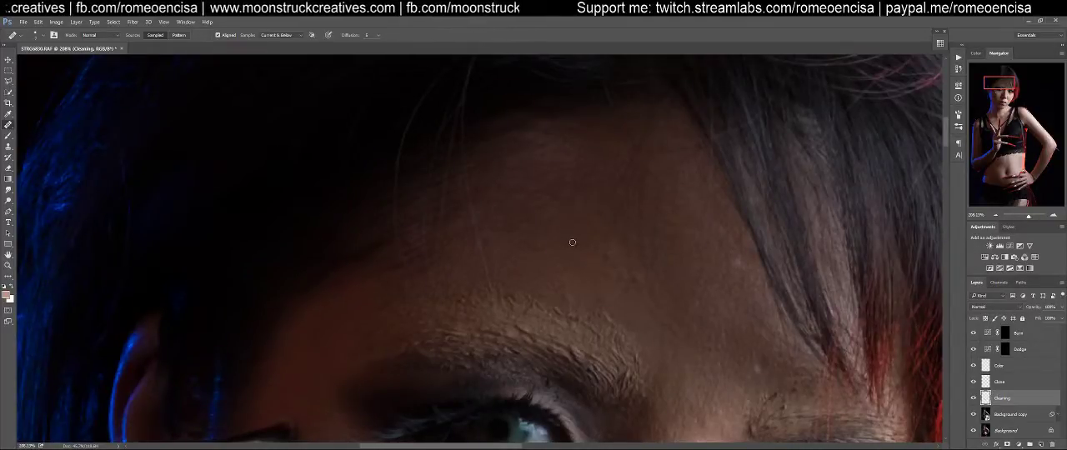
{"action": "left_click", "coordinate": [614, 246], "text": "alt"}
{"action": "mouse_move", "coordinate": [606, 245]}
{"action": "left_mouse_down"}
{"action": "mouse_move", "coordinate": [613, 258]}
{"action": "mouse_move", "coordinate": [620, 251]}
{"action": "mouse_move", "coordinate": [600, 255]}
{"action": "left_mouse_up"}
{"action": "left_click", "coordinate": [571, 227], "text": "alt"}
{"action": "mouse_move", "coordinate": [519, 242]}
{"action": "left_mouse_down"}
{"action": "mouse_move", "coordinate": [532, 236]}
{"action": "mouse_move", "coordinate": [522, 255]}
{"action": "mouse_move", "coordinate": [567, 245]}
{"action": "left_mouse_up"}
{"action": "left_click", "coordinate": [564, 234], "text": "alt"}
Locate the Imagenomic Portraiture filter among the installed filters without applying it
{"action": "mouse_move", "coordinate": [674, 383]}
{"action": "left_mouse_down"}
{"action": "mouse_move", "coordinate": [626, 276]}
{"action": "mouse_move", "coordinate": [626, 251]}
{"action": "left_mouse_up"}
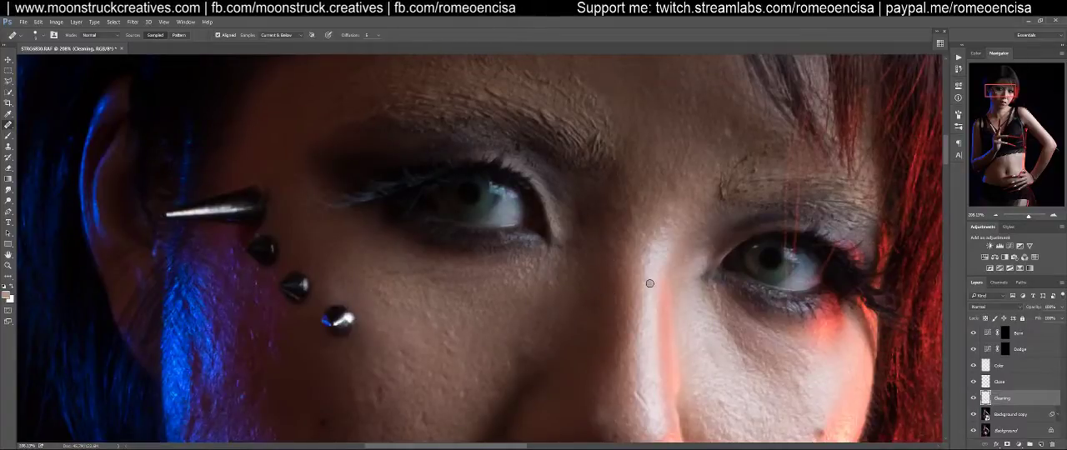
{"action": "left_click", "coordinate": [132, 22]}
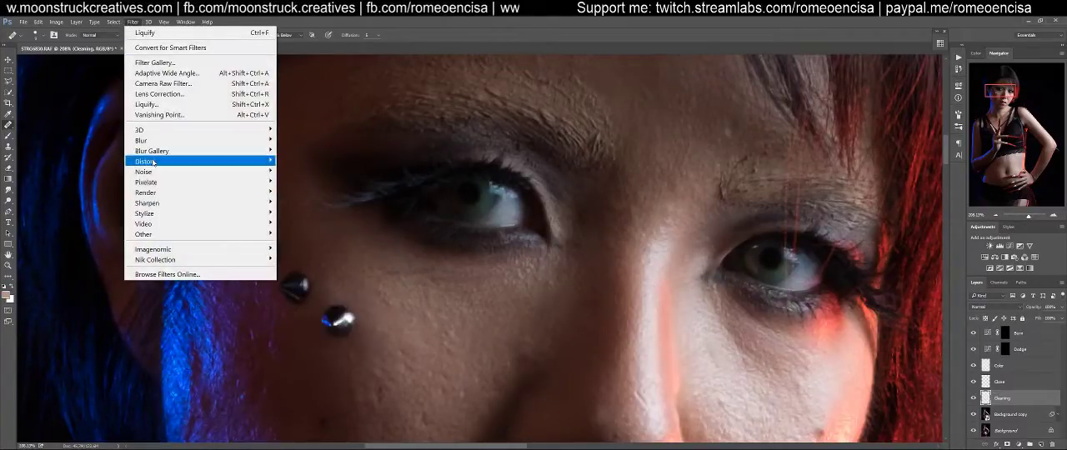
{"action": "mouse_move", "coordinate": [186, 250]}
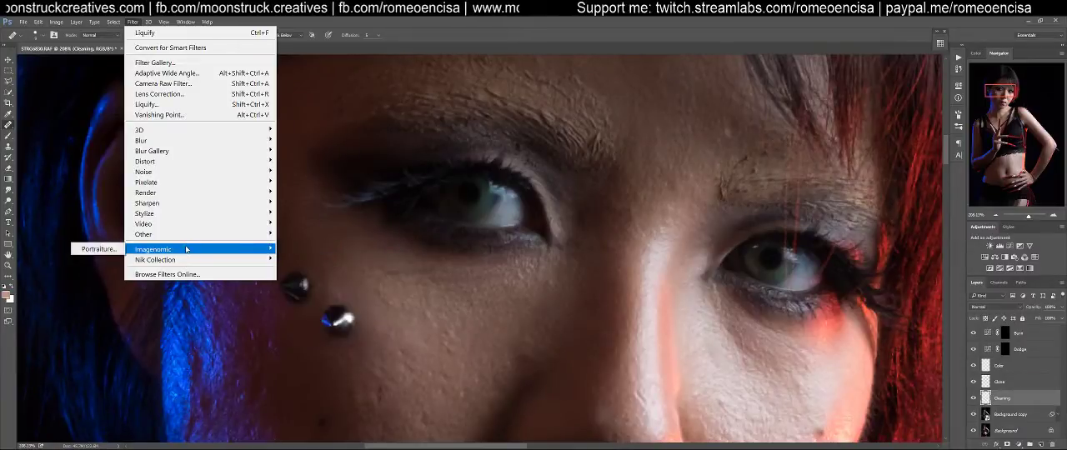
{"action": "left_click", "coordinate": [491, 22]}
Heal the small bumps and uneven skin texture on the shaded cheek between the metal face studs and the nose
{"action": "scroll", "coordinate": [692, 319], "scroll_direction": "down", "scroll_amount": 5}
{"action": "left_click_drag", "start_coordinate": [552, 269], "coordinate": [671, 270]}
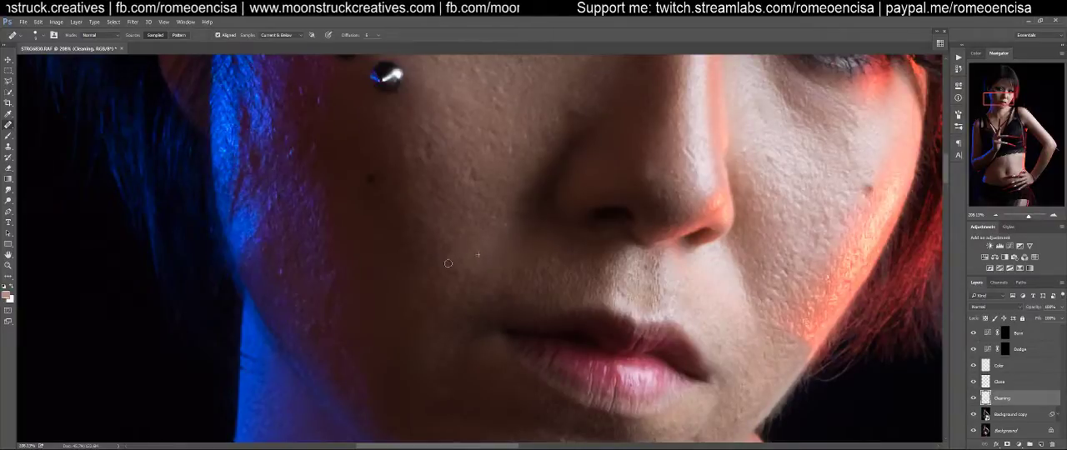
{"action": "left_click_drag", "start_coordinate": [483, 241], "coordinate": [561, 322]}
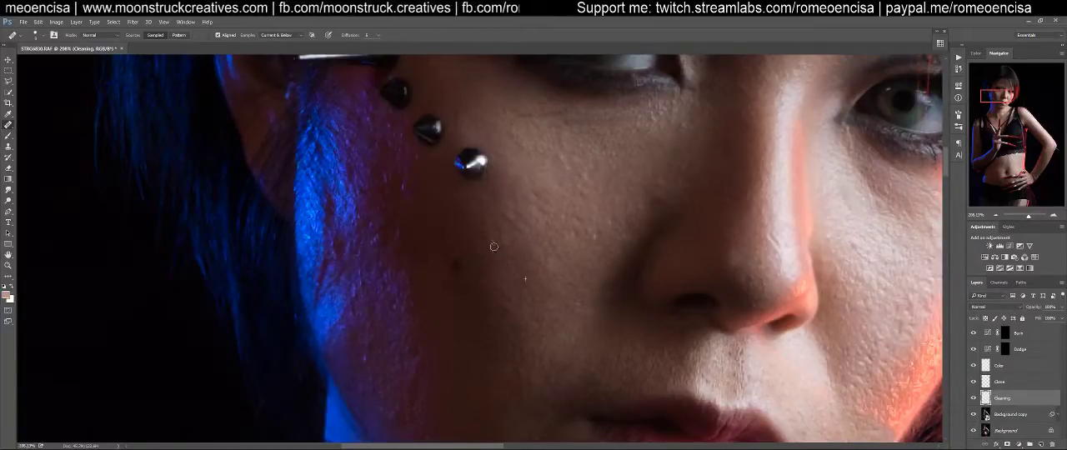
{"action": "left_click_drag", "start_coordinate": [527, 223], "coordinate": [519, 283]}
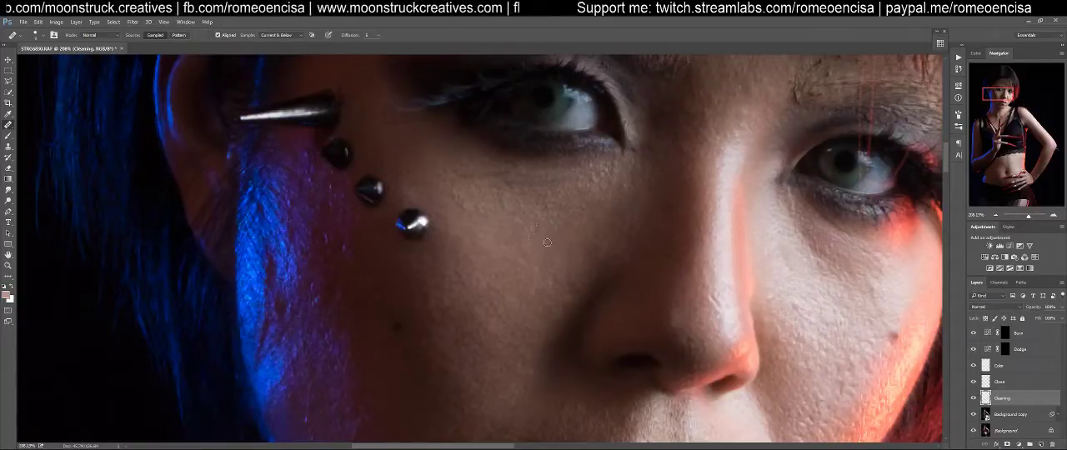
{"action": "left_click_drag", "start_coordinate": [547, 248], "coordinate": [545, 307]}
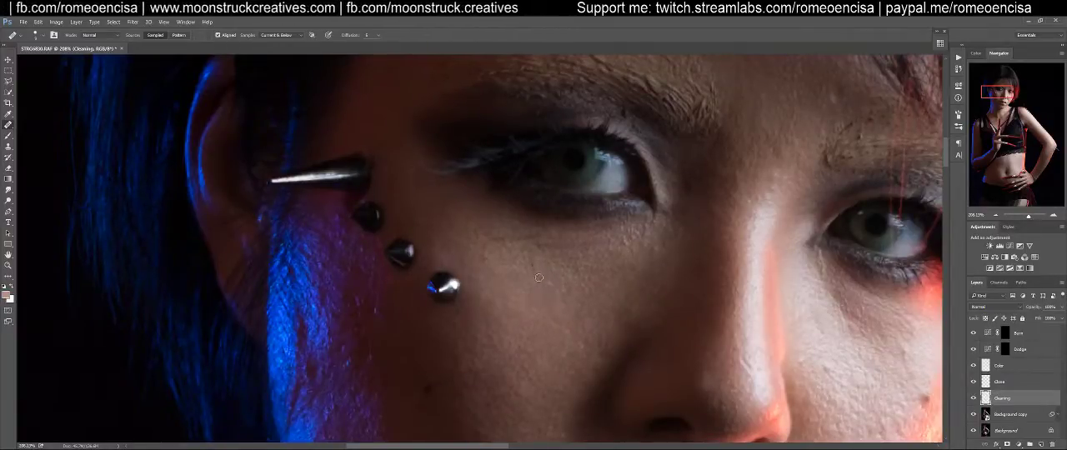
{"action": "left_click_drag", "start_coordinate": [503, 350], "coordinate": [382, 150]}
{"action": "left_click_drag", "start_coordinate": [526, 289], "coordinate": [567, 271]}
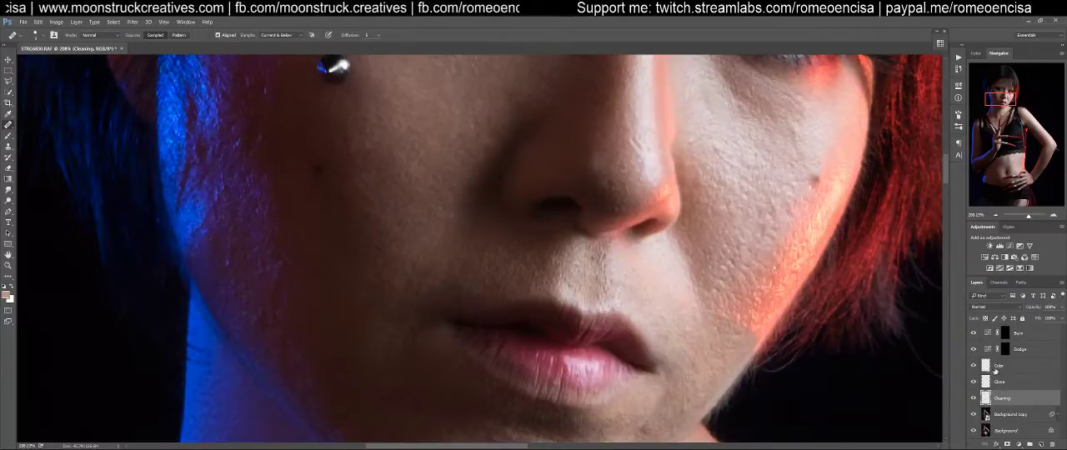
Heal the bumps on the brightly lit cheek and the fine crease beneath the inner corner of the eye above it
{"action": "mouse_move", "coordinate": [512, 299]}
{"action": "left_mouse_down"}
{"action": "mouse_move", "coordinate": [481, 283]}
{"action": "mouse_move", "coordinate": [379, 323]}
{"action": "mouse_move", "coordinate": [330, 360]}
{"action": "left_mouse_up"}
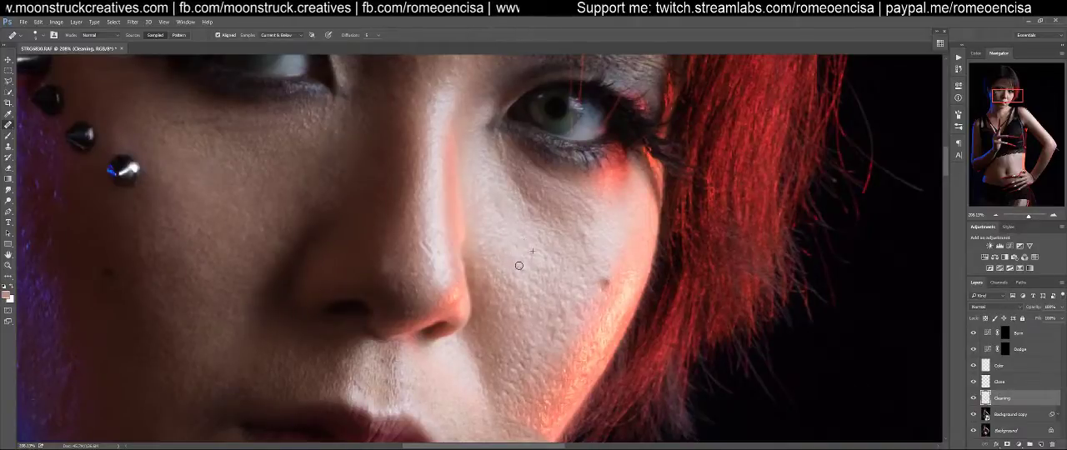
{"action": "left_click", "coordinate": [574, 272], "text": "alt"}
{"action": "left_click", "coordinate": [586, 248]}
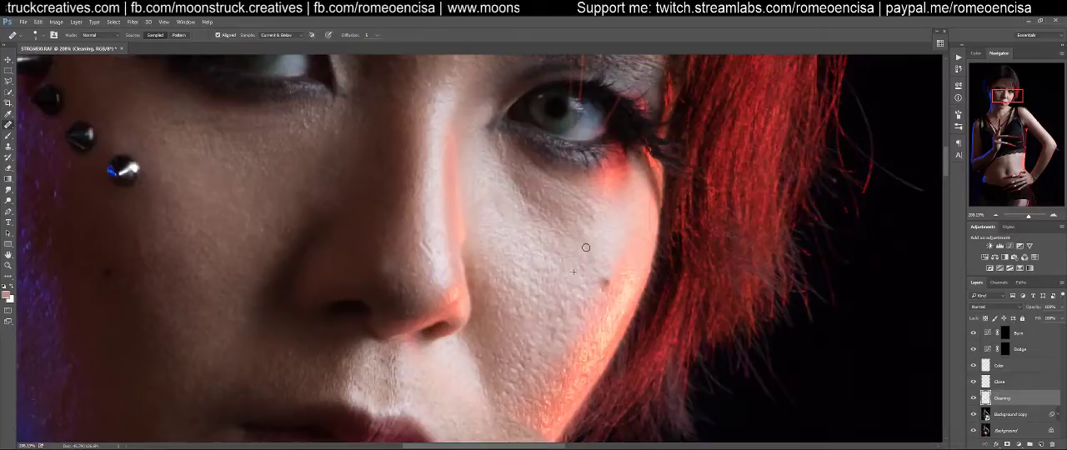
{"action": "left_click_drag", "start_coordinate": [523, 195], "coordinate": [513, 173]}
{"action": "left_click", "coordinate": [520, 215], "text": "alt"}
{"action": "mouse_move", "coordinate": [500, 207]}
{"action": "left_mouse_down"}
{"action": "mouse_move", "coordinate": [487, 192]}
{"action": "mouse_move", "coordinate": [531, 262]}
{"action": "left_mouse_up"}
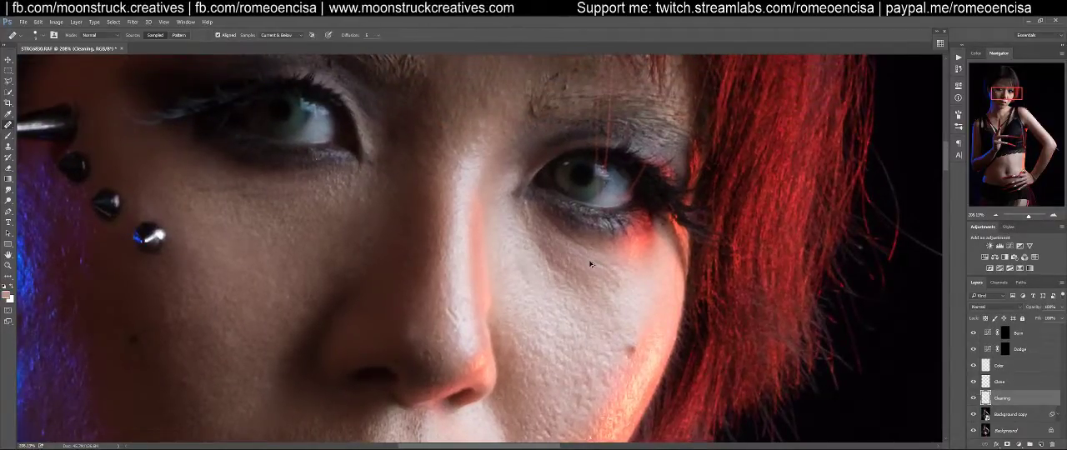
Smooth the skin bumps between the side of the nose and the under-eye crease on the bright cheek
{"action": "left_click", "coordinate": [513, 243], "text": "alt"}
{"action": "mouse_move", "coordinate": [522, 267]}
{"action": "left_mouse_down"}
{"action": "mouse_move", "coordinate": [526, 258]}
{"action": "mouse_move", "coordinate": [525, 285]}
{"action": "left_mouse_up"}
{"action": "left_click", "coordinate": [513, 292], "text": "alt"}
{"action": "left_click_drag", "start_coordinate": [505, 315], "coordinate": [510, 312]}
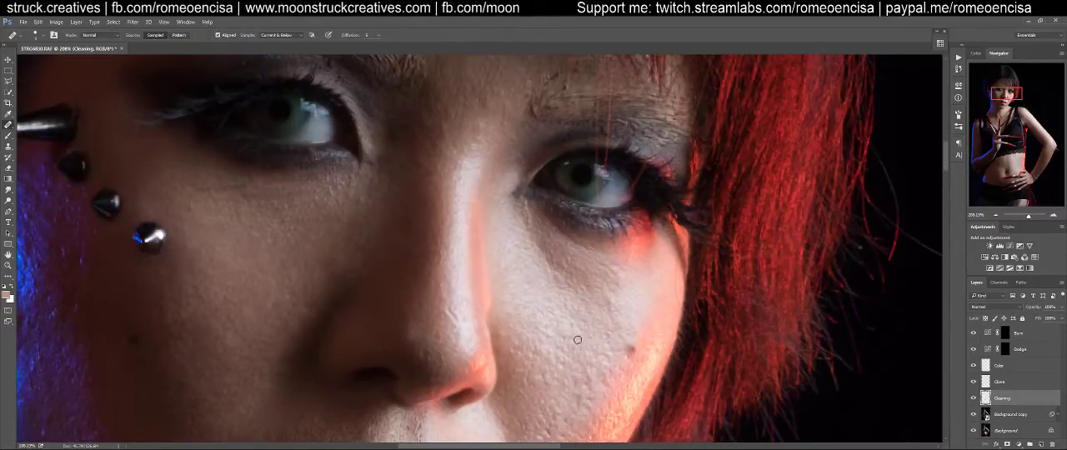
Heal the remaining rough spots across the bright cheek between the under-eye shadow and the mole
{"action": "left_click", "coordinate": [602, 325], "text": "alt"}
{"action": "left_click_drag", "start_coordinate": [609, 306], "coordinate": [613, 310]}
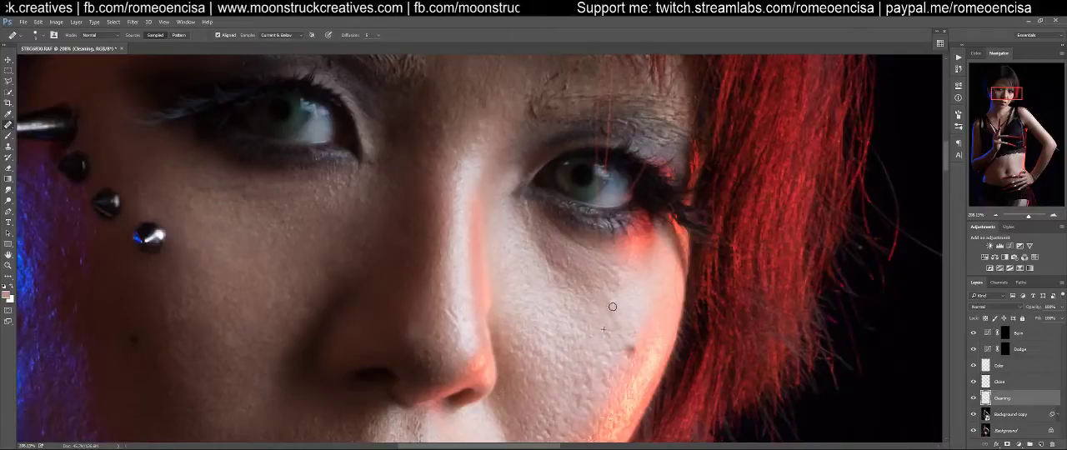
{"action": "left_click", "coordinate": [551, 286], "text": "alt"}
{"action": "mouse_move", "coordinate": [563, 287]}
{"action": "left_mouse_down"}
{"action": "mouse_move", "coordinate": [527, 239]}
{"action": "mouse_move", "coordinate": [553, 257]}
{"action": "mouse_move", "coordinate": [535, 248]}
{"action": "mouse_move", "coordinate": [553, 263]}
{"action": "mouse_move", "coordinate": [536, 277]}
{"action": "mouse_move", "coordinate": [550, 240]}
{"action": "mouse_move", "coordinate": [551, 272]}
{"action": "mouse_move", "coordinate": [526, 268]}
{"action": "mouse_move", "coordinate": [558, 269]}
{"action": "mouse_move", "coordinate": [556, 255]}
{"action": "mouse_move", "coordinate": [569, 271]}
{"action": "mouse_move", "coordinate": [532, 226]}
{"action": "mouse_move", "coordinate": [559, 251]}
{"action": "mouse_move", "coordinate": [536, 249]}
{"action": "mouse_move", "coordinate": [565, 257]}
{"action": "mouse_move", "coordinate": [575, 278]}
{"action": "mouse_move", "coordinate": [612, 291]}
{"action": "mouse_move", "coordinate": [614, 273]}
{"action": "mouse_move", "coordinate": [597, 266]}
{"action": "mouse_move", "coordinate": [620, 313]}
{"action": "left_mouse_up"}
{"action": "left_click", "coordinate": [536, 278], "text": "alt"}
{"action": "left_click", "coordinate": [538, 278], "text": "alt"}
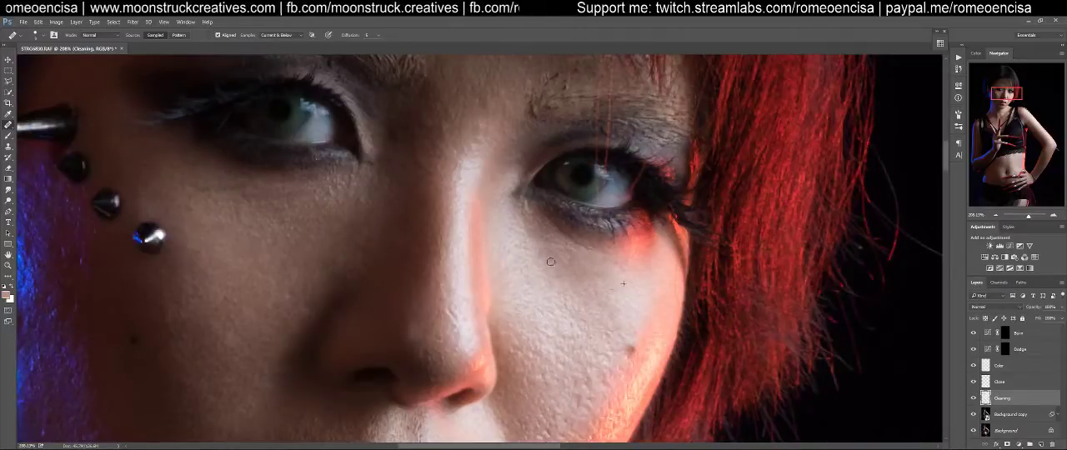
Heal the blemishes and fine hairs on the skin between the nose and upper lip, including its shaded side
{"action": "scroll", "coordinate": [575, 291], "scroll_direction": "down", "scroll_amount": 2}
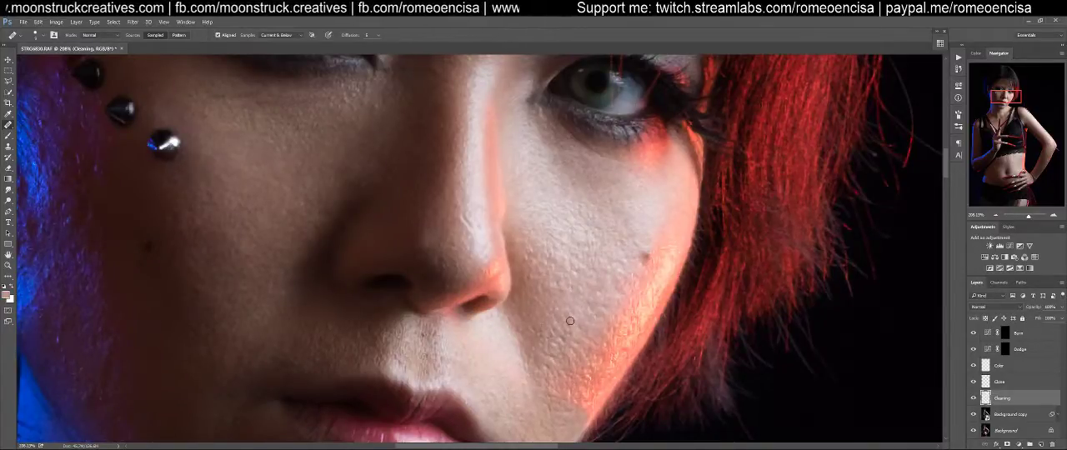
{"action": "left_click_drag", "start_coordinate": [500, 417], "coordinate": [606, 301]}
{"action": "left_click_drag", "start_coordinate": [673, 254], "coordinate": [598, 435]}
{"action": "left_click_drag", "start_coordinate": [645, 331], "coordinate": [697, 294]}
{"action": "left_click_drag", "start_coordinate": [594, 323], "coordinate": [679, 291]}
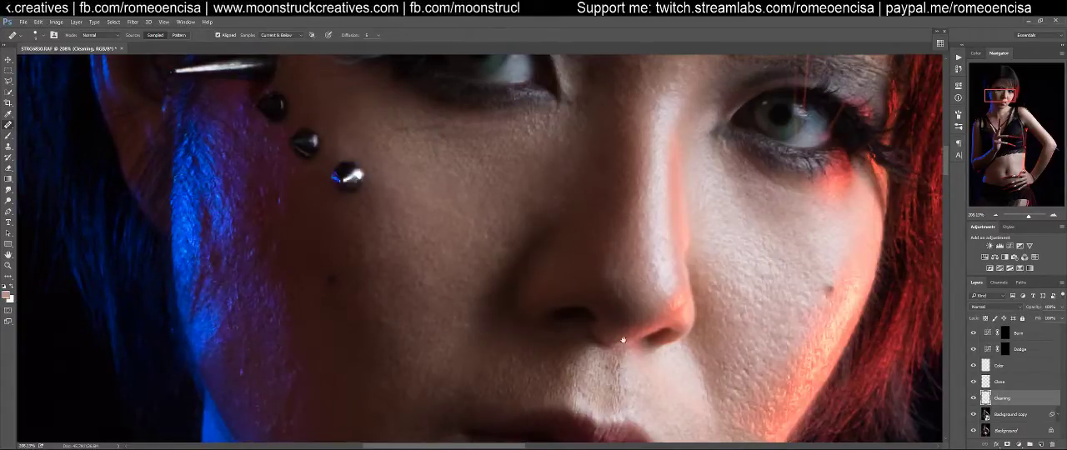
{"action": "left_click_drag", "start_coordinate": [626, 337], "coordinate": [730, 187]}
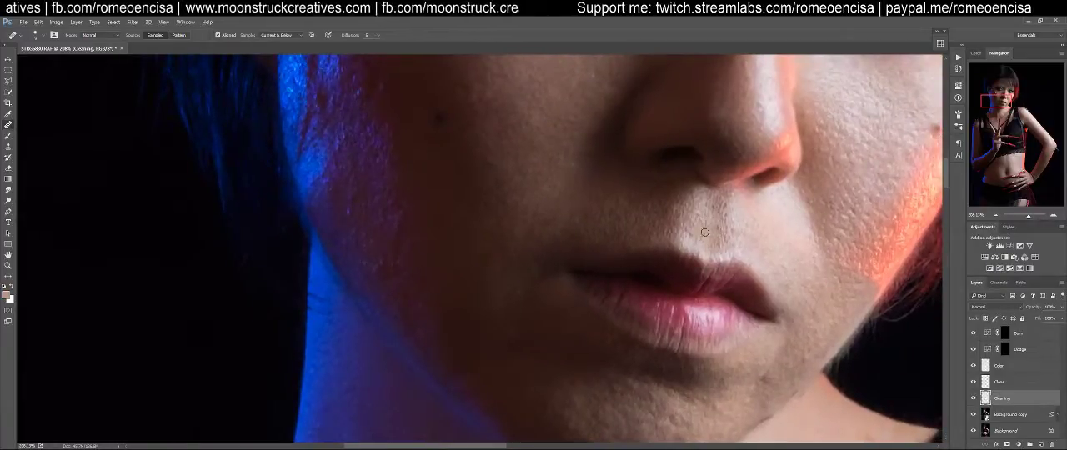
{"action": "mouse_move", "coordinate": [731, 204]}
{"action": "left_mouse_down"}
{"action": "mouse_move", "coordinate": [714, 219]}
{"action": "mouse_move", "coordinate": [723, 240]}
{"action": "mouse_move", "coordinate": [726, 224]}
{"action": "left_mouse_up"}
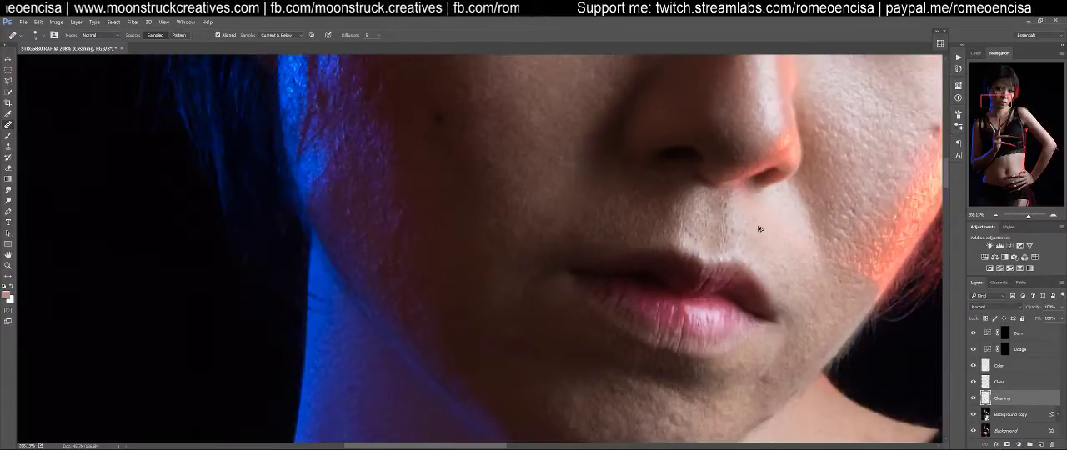
{"action": "left_click_drag", "start_coordinate": [646, 242], "coordinate": [725, 273]}
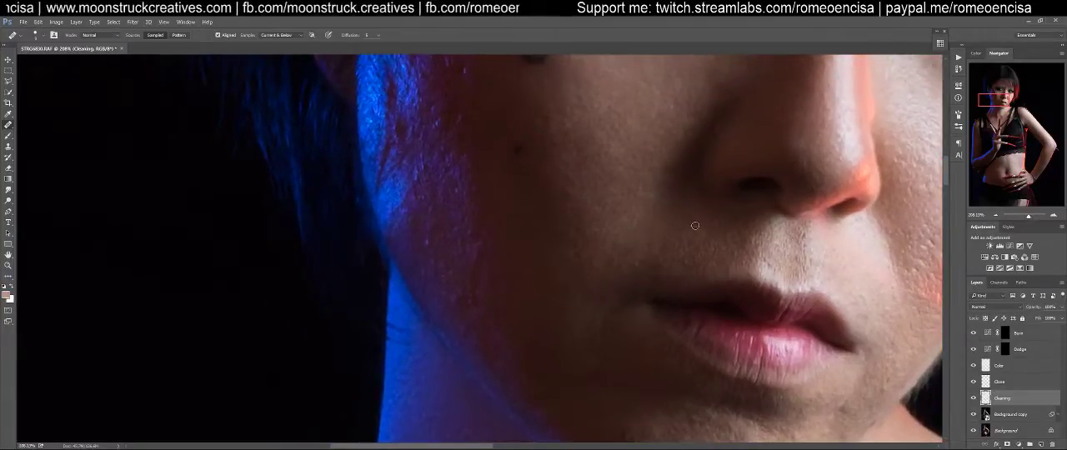
{"action": "left_click", "coordinate": [707, 238]}
{"action": "left_click_drag", "start_coordinate": [724, 242], "coordinate": [718, 242]}
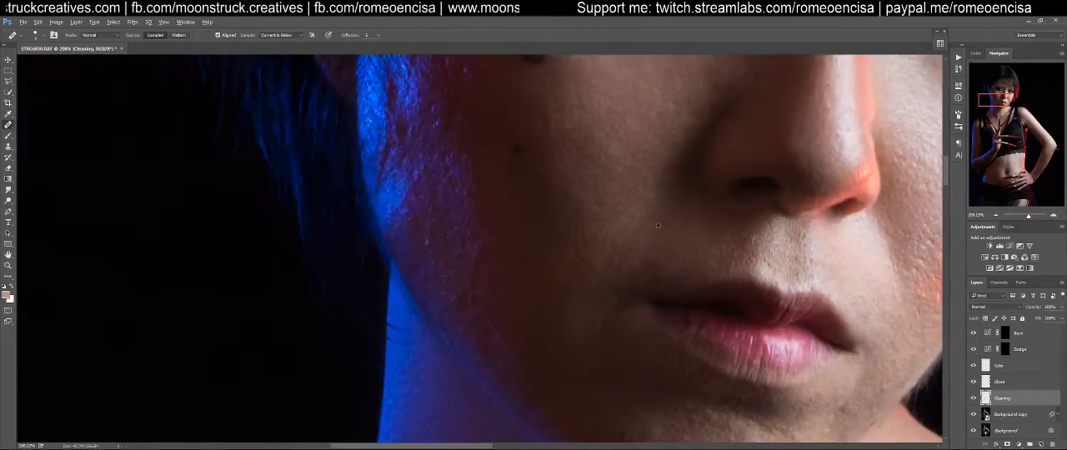
Heal the bumps along the smile fold on the lower part of the red-lit cheek
{"action": "left_click_drag", "start_coordinate": [622, 228], "coordinate": [658, 259]}
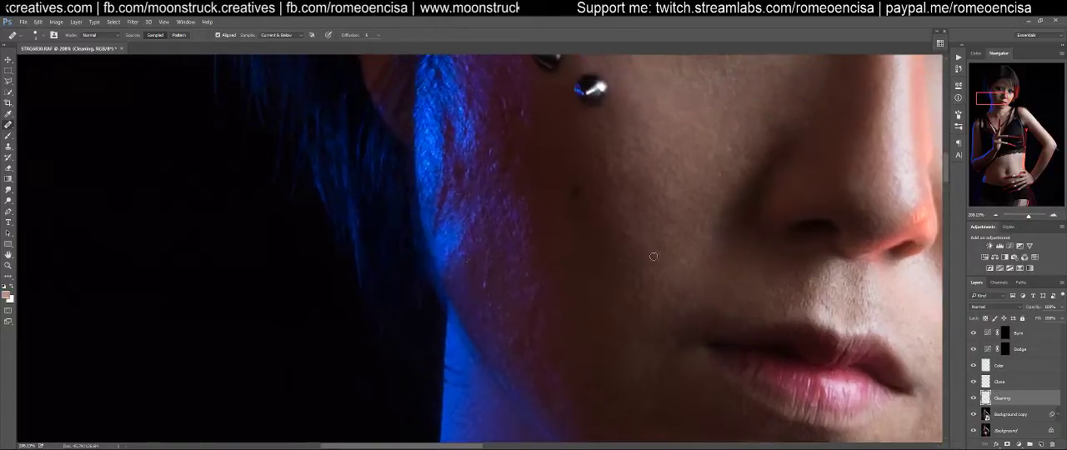
{"action": "mouse_move", "coordinate": [669, 399]}
{"action": "left_mouse_down"}
{"action": "mouse_move", "coordinate": [598, 196]}
{"action": "mouse_move", "coordinate": [613, 315]}
{"action": "mouse_move", "coordinate": [567, 312]}
{"action": "mouse_move", "coordinate": [500, 279]}
{"action": "left_mouse_up"}
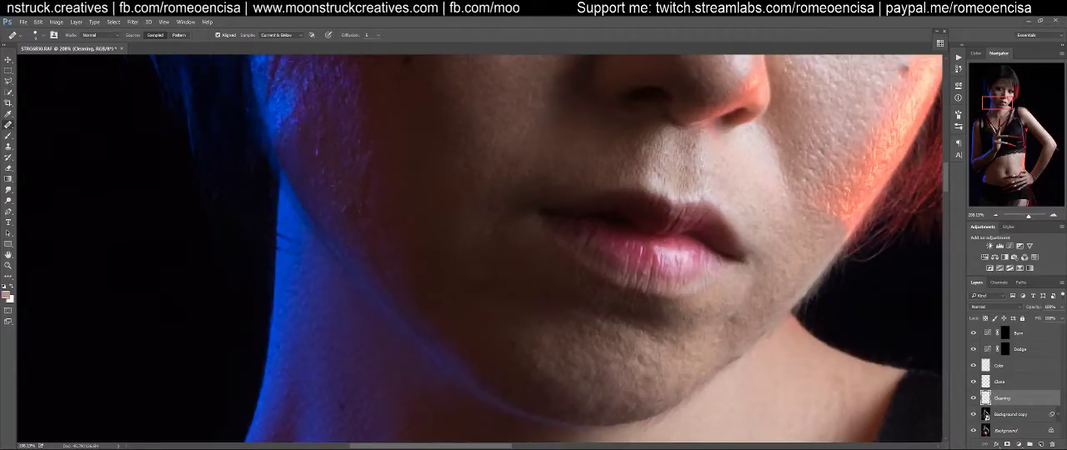
{"action": "left_click", "coordinate": [766, 176], "text": "alt"}
{"action": "left_click_drag", "start_coordinate": [784, 183], "coordinate": [795, 179]}
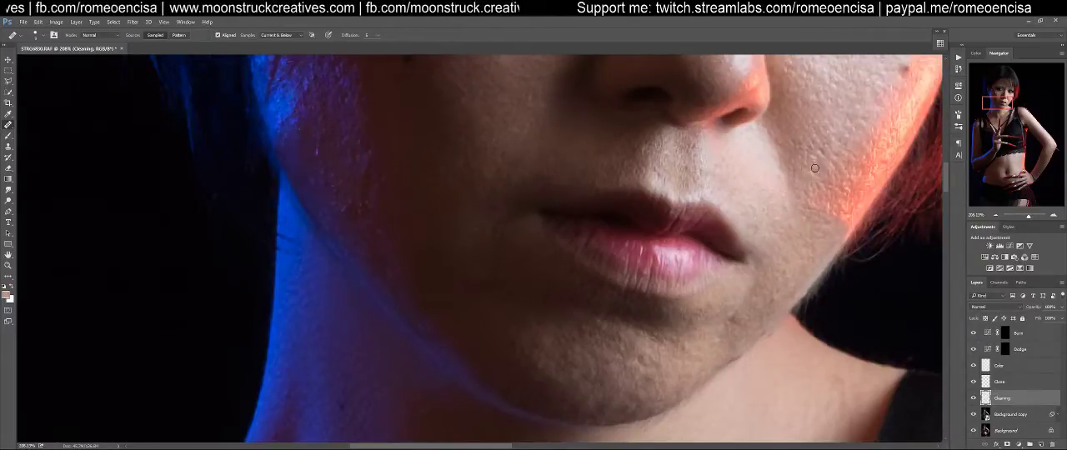
{"action": "left_click_drag", "start_coordinate": [800, 146], "coordinate": [806, 151]}
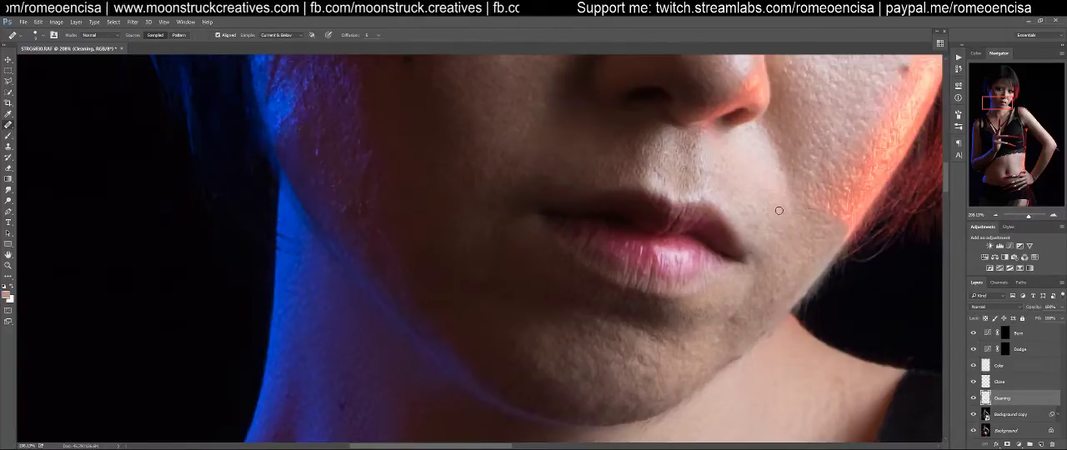
Heal the spots between the corner of the mouth and the jawline and at the edge of the chin
{"action": "left_click_drag", "start_coordinate": [796, 267], "coordinate": [797, 231]}
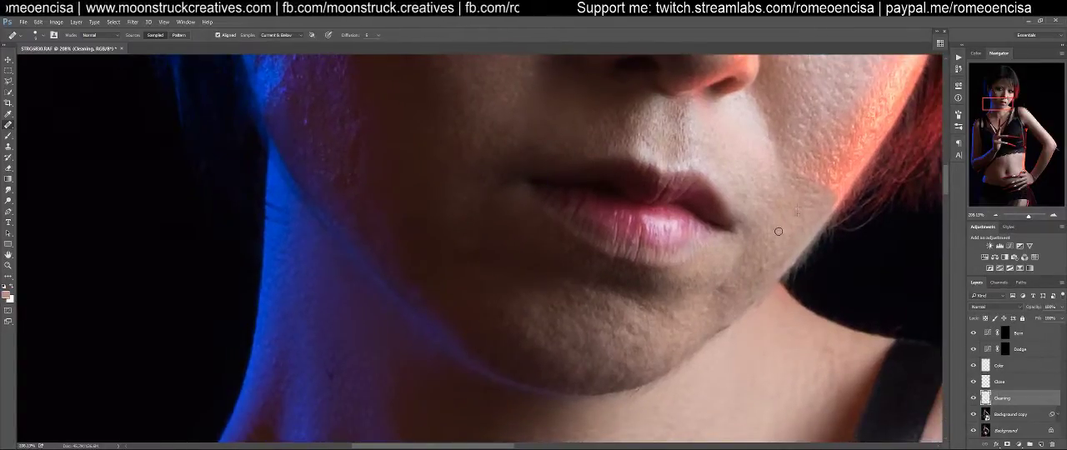
{"action": "left_click", "coordinate": [778, 222], "text": "alt"}
{"action": "left_click_drag", "start_coordinate": [801, 226], "coordinate": [789, 230]}
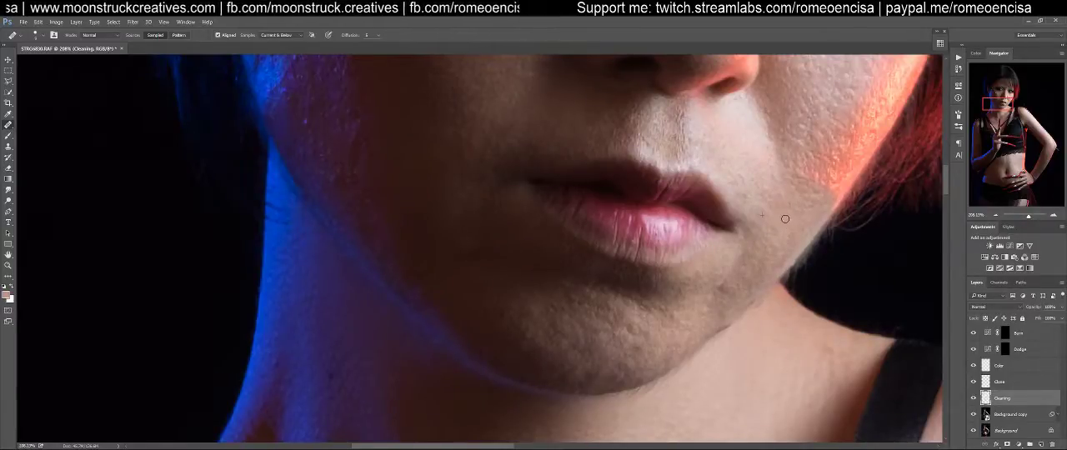
{"action": "left_click", "coordinate": [749, 281], "text": "alt"}
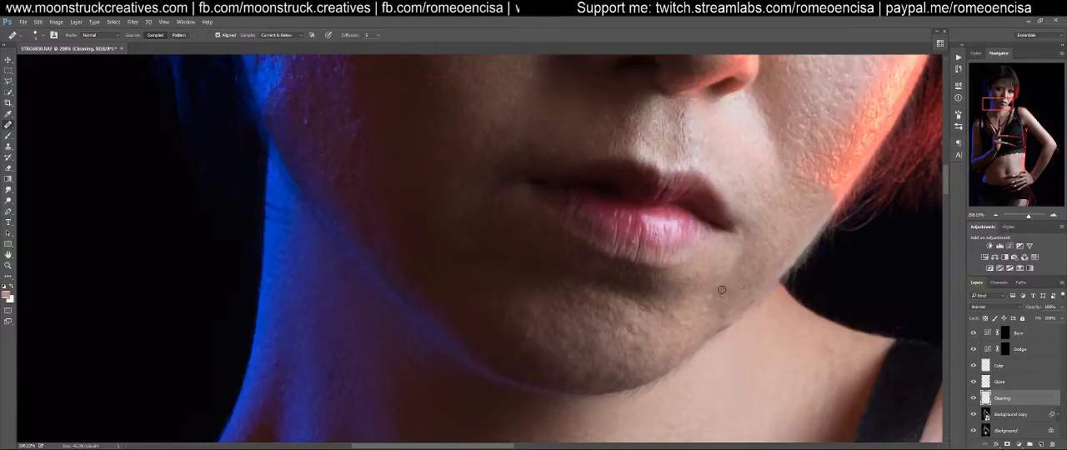
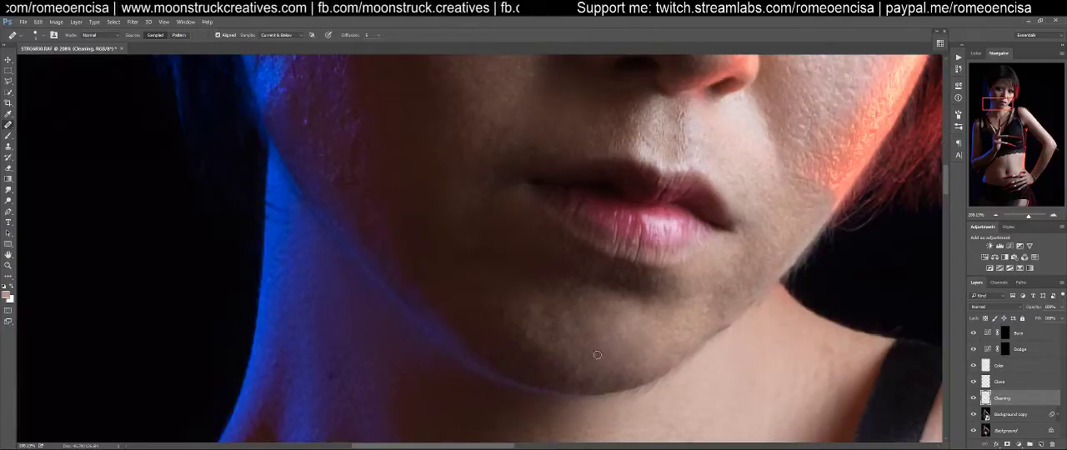
Heal the small spots and uneven patches across the front of the chin below the lower lip
{"action": "left_click", "coordinate": [610, 306], "text": "alt"}
{"action": "left_click", "coordinate": [581, 296]}
{"action": "left_click", "coordinate": [551, 332]}
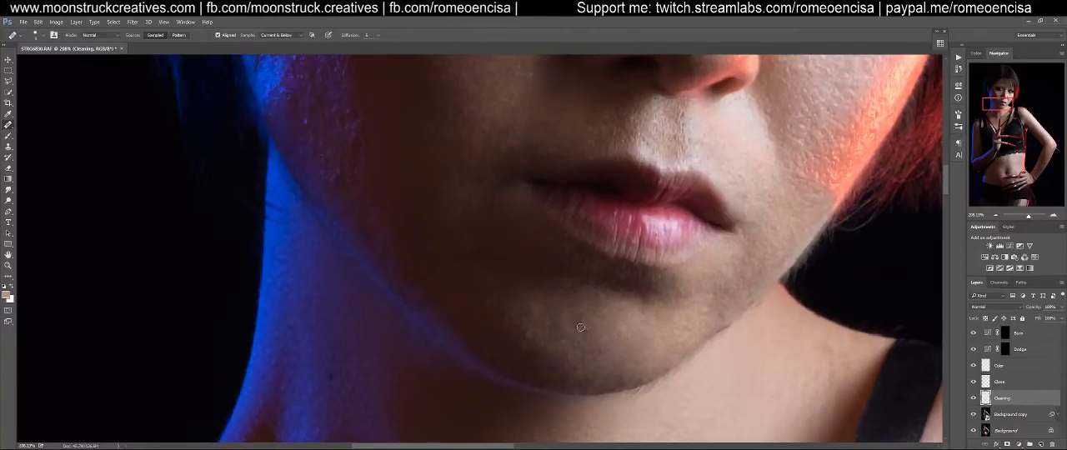
{"action": "left_click", "coordinate": [562, 351]}
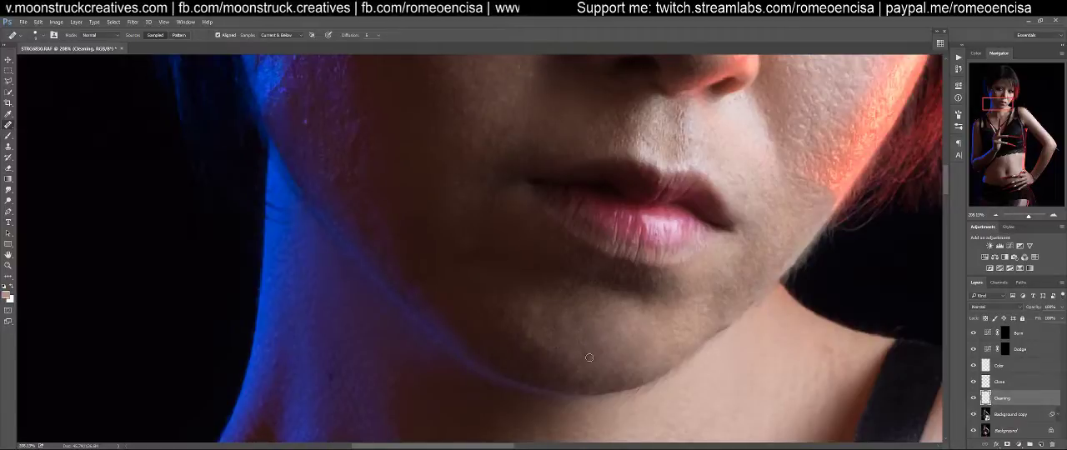
{"action": "left_click", "coordinate": [586, 342], "text": "alt"}
{"action": "left_click", "coordinate": [561, 369]}
{"action": "left_click", "coordinate": [585, 336], "text": "alt"}
{"action": "left_click", "coordinate": [541, 345]}
{"action": "left_click", "coordinate": [525, 333]}
{"action": "left_click", "coordinate": [525, 342]}
Heal the remaining bumps on the shaded side of the chin, between the lower lip and the jawline
{"action": "left_click_drag", "start_coordinate": [573, 327], "coordinate": [622, 362]}
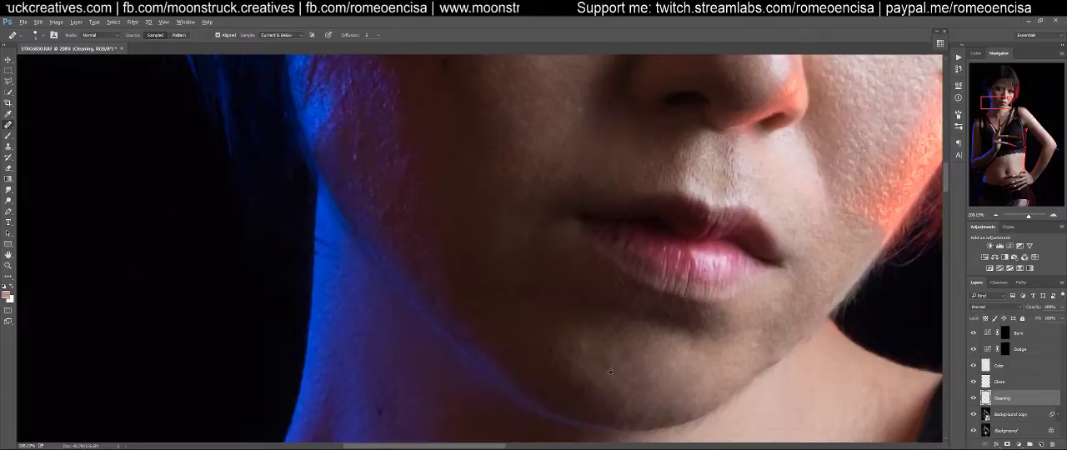
{"action": "left_click", "coordinate": [595, 352]}
{"action": "left_click", "coordinate": [624, 356], "text": "alt"}
{"action": "left_click", "coordinate": [578, 348]}
{"action": "left_click", "coordinate": [596, 358]}
{"action": "left_click", "coordinate": [613, 368], "text": "alt"}
{"action": "left_click", "coordinate": [553, 360]}
{"action": "left_click", "coordinate": [612, 320]}
Enlarge the healing brush and heal the rough patch on the dark cheek beside the shaded mouth corner
{"action": "left_click_drag", "start_coordinate": [634, 339], "coordinate": [637, 363]}
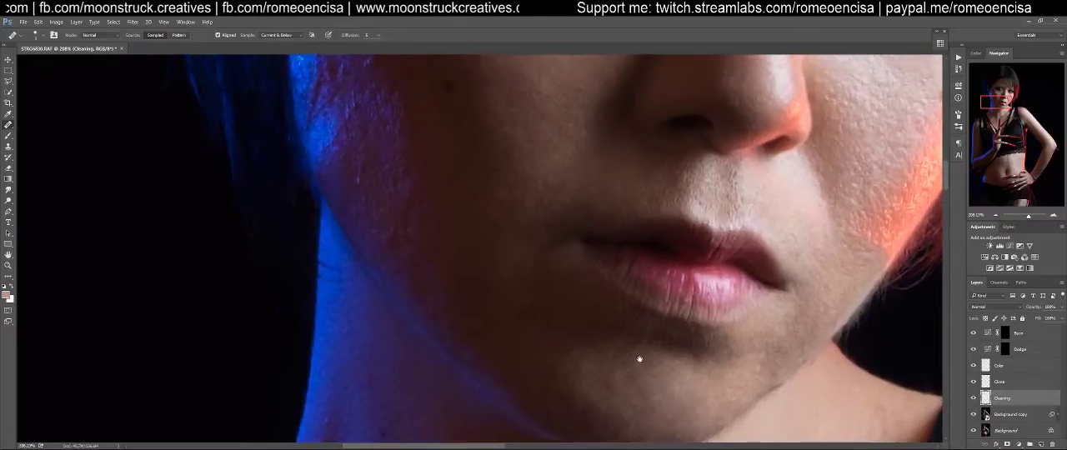
{"action": "left_click_drag", "start_coordinate": [569, 318], "coordinate": [661, 341]}
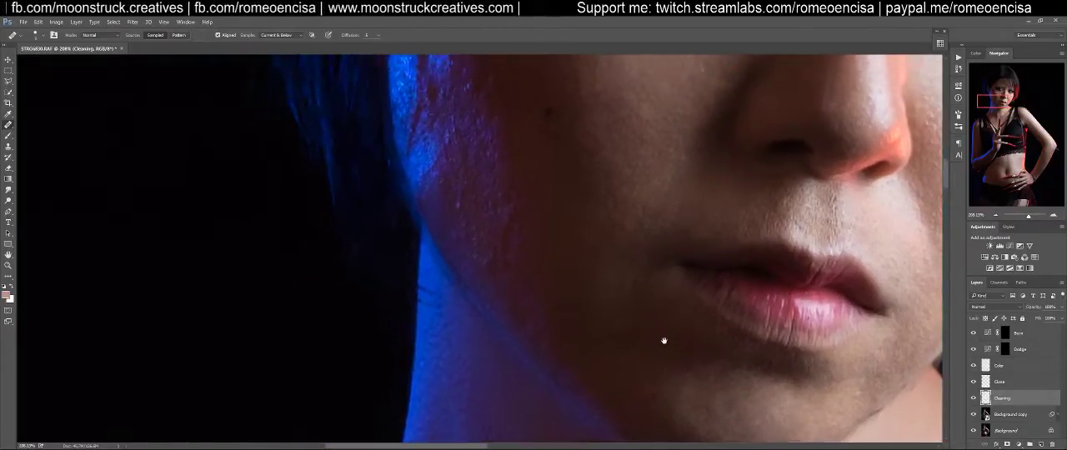
{"action": "key", "text": "bracketright"}
{"action": "left_click", "coordinate": [565, 265], "text": "alt"}
{"action": "mouse_move", "coordinate": [583, 270]}
{"action": "left_mouse_down"}
{"action": "mouse_move", "coordinate": [617, 299]}
{"action": "mouse_move", "coordinate": [596, 313]}
{"action": "mouse_move", "coordinate": [631, 298]}
{"action": "mouse_move", "coordinate": [594, 262]}
{"action": "mouse_move", "coordinate": [633, 295]}
{"action": "mouse_move", "coordinate": [608, 258]}
{"action": "mouse_move", "coordinate": [627, 276]}
{"action": "mouse_move", "coordinate": [594, 257]}
{"action": "mouse_move", "coordinate": [594, 295]}
{"action": "mouse_move", "coordinate": [579, 285]}
{"action": "mouse_move", "coordinate": [574, 303]}
{"action": "mouse_move", "coordinate": [615, 330]}
{"action": "mouse_move", "coordinate": [612, 341]}
{"action": "mouse_move", "coordinate": [593, 286]}
{"action": "left_mouse_up"}
On the Clone layer, use the Clone Stamp to smooth the shadow transition on the cheek beside the mouth
{"action": "left_click", "coordinate": [998, 381]}
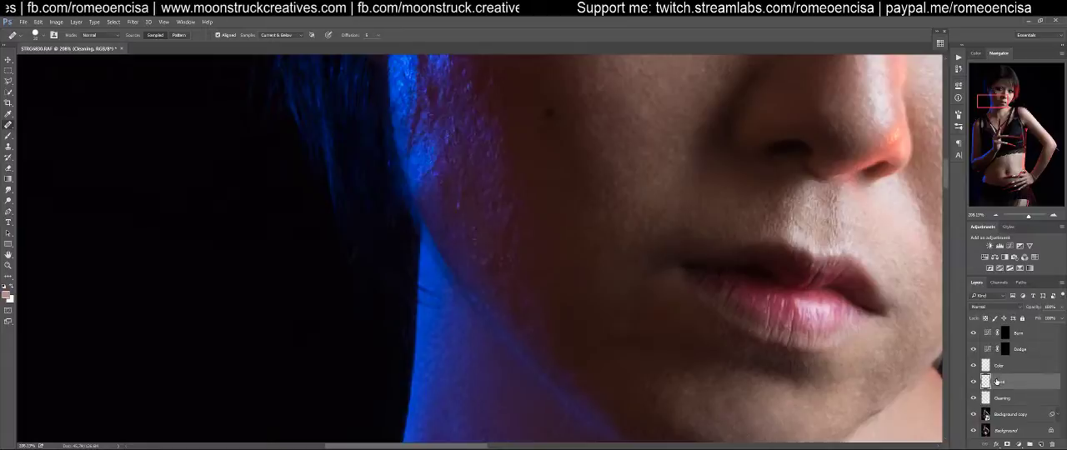
{"action": "key", "text": "s"}
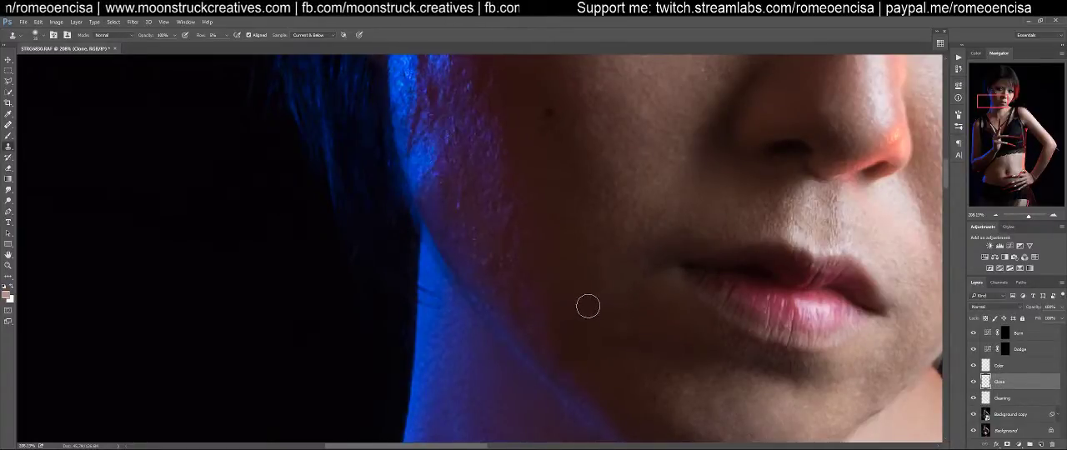
{"action": "mouse_move", "coordinate": [609, 297]}
{"action": "left_mouse_down"}
{"action": "mouse_move", "coordinate": [609, 289]}
{"action": "mouse_move", "coordinate": [631, 291]}
{"action": "left_mouse_up"}
{"action": "left_click", "coordinate": [596, 302], "text": "alt"}
{"action": "left_click", "coordinate": [583, 282], "text": "alt"}
{"action": "left_click", "coordinate": [617, 323], "text": "alt"}
{"action": "mouse_move", "coordinate": [598, 265]}
{"action": "left_mouse_down"}
{"action": "mouse_move", "coordinate": [589, 267]}
{"action": "mouse_move", "coordinate": [609, 270]}
{"action": "mouse_move", "coordinate": [631, 328]}
{"action": "mouse_move", "coordinate": [609, 325]}
{"action": "mouse_move", "coordinate": [622, 326]}
{"action": "left_mouse_up"}
{"action": "left_click", "coordinate": [590, 285], "text": "alt"}
{"action": "left_click", "coordinate": [591, 313], "text": "alt"}
{"action": "left_click", "coordinate": [600, 345], "text": "alt"}
{"action": "left_click", "coordinate": [604, 349], "text": "alt"}
{"action": "left_click", "coordinate": [626, 349], "text": "alt"}
Clone over the remaining uneven tones on the shaded cheek from the mouth corner down towards the jaw
{"action": "left_click", "coordinate": [615, 309], "text": "alt"}
{"action": "mouse_move", "coordinate": [628, 284]}
{"action": "left_mouse_down"}
{"action": "mouse_move", "coordinate": [603, 287]}
{"action": "mouse_move", "coordinate": [643, 279]}
{"action": "mouse_move", "coordinate": [593, 227]}
{"action": "left_mouse_up"}
{"action": "left_click", "coordinate": [622, 305], "text": "alt"}
{"action": "left_click", "coordinate": [610, 300], "text": "alt"}
{"action": "left_click", "coordinate": [633, 348], "text": "alt"}
{"action": "mouse_move", "coordinate": [640, 320]}
{"action": "left_mouse_down"}
{"action": "mouse_move", "coordinate": [577, 265]}
{"action": "mouse_move", "coordinate": [617, 292]}
{"action": "mouse_move", "coordinate": [597, 296]}
{"action": "mouse_move", "coordinate": [607, 280]}
{"action": "left_mouse_up"}
{"action": "left_click", "coordinate": [571, 265], "text": "alt"}
{"action": "left_click", "coordinate": [600, 289], "text": "alt"}
{"action": "left_click", "coordinate": [606, 310], "text": "alt"}
{"action": "left_click", "coordinate": [575, 339], "text": "alt"}
{"action": "mouse_move", "coordinate": [597, 324]}
{"action": "left_mouse_down"}
{"action": "mouse_move", "coordinate": [573, 317]}
{"action": "mouse_move", "coordinate": [570, 284]}
{"action": "left_mouse_up"}
{"action": "left_click", "coordinate": [596, 345], "text": "alt"}
On the Cleaning layer, use the Healing Brush to remove the bright specks along the lower blue-lit cheek edge
{"action": "key", "text": "space"}
{"action": "left_click_drag", "start_coordinate": [584, 249], "coordinate": [627, 350]}
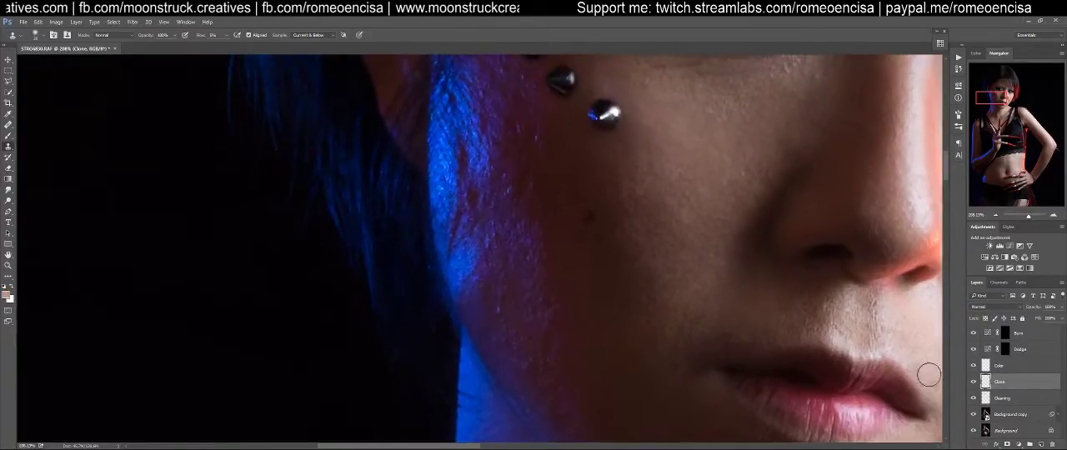
{"action": "left_click", "coordinate": [992, 397]}
{"action": "key", "text": "j"}
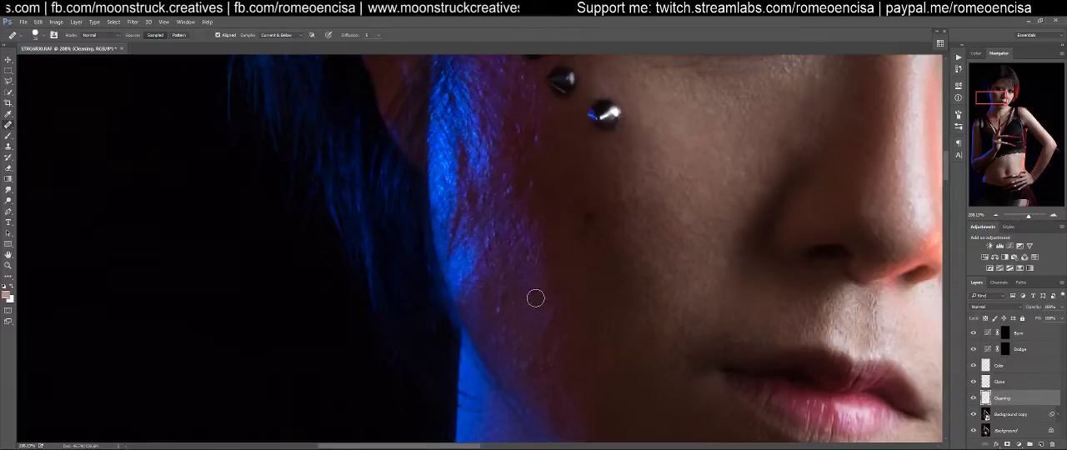
{"action": "left_click", "coordinate": [470, 290], "text": "alt"}
{"action": "mouse_move", "coordinate": [481, 284]}
{"action": "left_mouse_down"}
{"action": "mouse_move", "coordinate": [490, 316]}
{"action": "mouse_move", "coordinate": [507, 306]}
{"action": "mouse_move", "coordinate": [503, 293]}
{"action": "mouse_move", "coordinate": [506, 336]}
{"action": "mouse_move", "coordinate": [491, 311]}
{"action": "mouse_move", "coordinate": [506, 340]}
{"action": "mouse_move", "coordinate": [493, 335]}
{"action": "mouse_move", "coordinate": [500, 311]}
{"action": "mouse_move", "coordinate": [518, 331]}
{"action": "mouse_move", "coordinate": [530, 376]}
{"action": "left_mouse_up"}
{"action": "left_click", "coordinate": [485, 311], "text": "alt"}
{"action": "left_click", "coordinate": [508, 353], "text": "alt"}
{"action": "mouse_move", "coordinate": [502, 335]}
{"action": "left_mouse_down"}
{"action": "mouse_move", "coordinate": [502, 315]}
{"action": "mouse_move", "coordinate": [472, 292]}
{"action": "mouse_move", "coordinate": [491, 320]}
{"action": "mouse_move", "coordinate": [486, 281]}
{"action": "mouse_move", "coordinate": [474, 271]}
{"action": "mouse_move", "coordinate": [485, 275]}
{"action": "left_mouse_up"}
{"action": "left_click", "coordinate": [472, 292], "text": "alt"}
{"action": "left_click", "coordinate": [460, 260], "text": "alt"}
{"action": "left_click", "coordinate": [465, 264], "text": "alt"}
{"action": "mouse_move", "coordinate": [489, 247]}
{"action": "left_mouse_down"}
{"action": "mouse_move", "coordinate": [500, 271]}
{"action": "mouse_move", "coordinate": [489, 248]}
{"action": "left_mouse_up"}
{"action": "left_click", "coordinate": [499, 270], "text": "alt"}
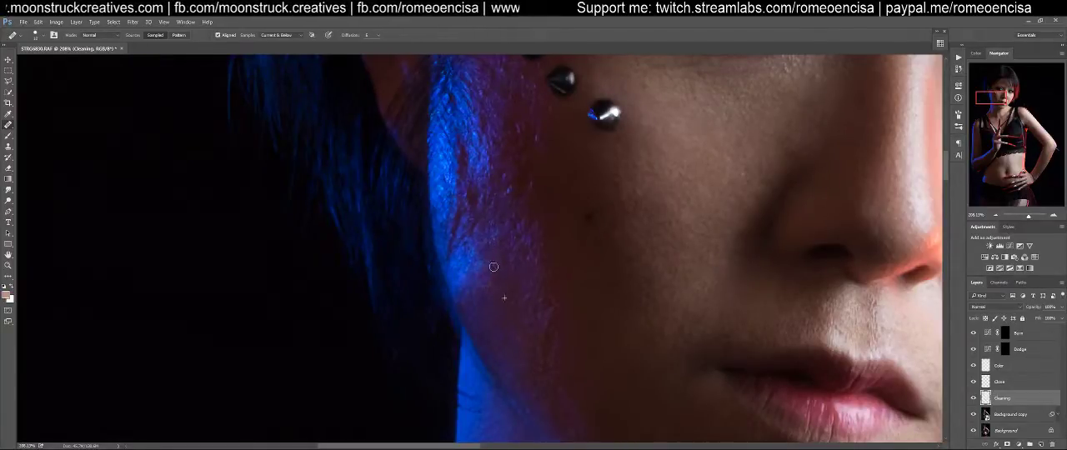
Heal the purple specks on the lower cheek where the blue light fades into shadow above the jaw
{"action": "left_click", "coordinate": [576, 344], "text": "alt"}
{"action": "left_click_drag", "start_coordinate": [553, 318], "coordinate": [543, 345]}
{"action": "left_click", "coordinate": [562, 384], "text": "alt"}
{"action": "left_click", "coordinate": [547, 351]}
{"action": "left_click", "coordinate": [570, 341], "text": "alt"}
{"action": "left_click", "coordinate": [550, 324]}
{"action": "left_click", "coordinate": [526, 315], "text": "alt"}
{"action": "left_click_drag", "start_coordinate": [554, 319], "coordinate": [557, 329]}
{"action": "left_click", "coordinate": [562, 361]}
{"action": "left_click_drag", "start_coordinate": [547, 371], "coordinate": [534, 364]}
{"action": "left_click", "coordinate": [505, 353], "text": "alt"}
{"action": "left_click", "coordinate": [536, 370]}
{"action": "left_click", "coordinate": [518, 377], "text": "alt"}
{"action": "left_click", "coordinate": [516, 354], "text": "alt"}
Heal the leftover specks along the shaded jawline above the blue-lit neck
{"action": "scroll", "coordinate": [553, 276], "scroll_direction": "down", "scroll_amount": 3}
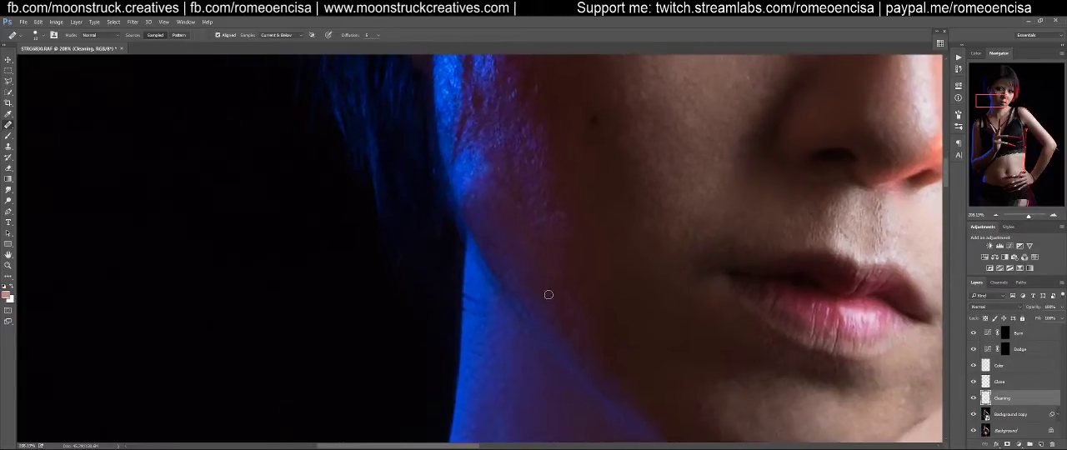
{"action": "left_click", "coordinate": [606, 373], "text": "alt"}
{"action": "mouse_move", "coordinate": [578, 351]}
{"action": "left_mouse_down"}
{"action": "mouse_move", "coordinate": [555, 289]}
{"action": "mouse_move", "coordinate": [566, 322]}
{"action": "mouse_move", "coordinate": [560, 304]}
{"action": "left_mouse_up"}
{"action": "left_click", "coordinate": [580, 343], "text": "alt"}
Heal the fine hairs and rough texture on the lower part of the blue-lit cheek below the ear
{"action": "left_click_drag", "start_coordinate": [540, 259], "coordinate": [586, 377]}
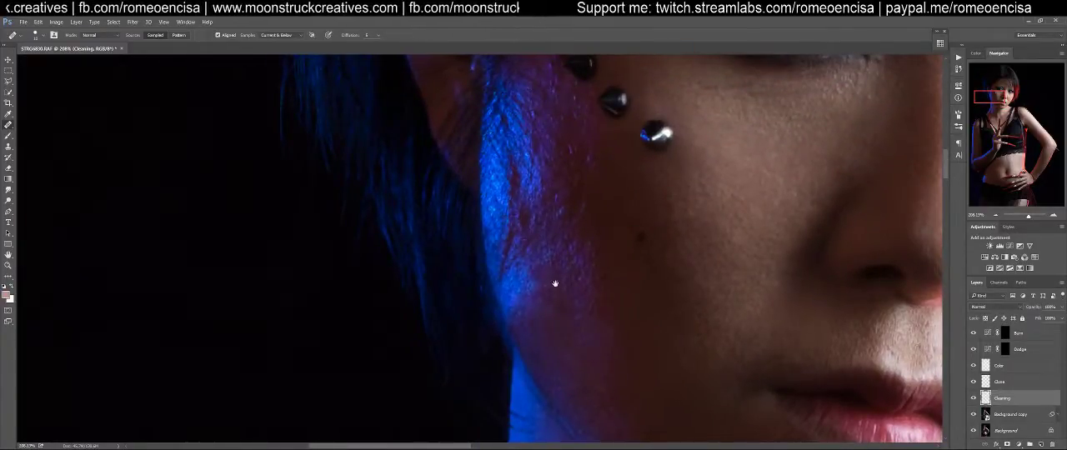
{"action": "left_click_drag", "start_coordinate": [555, 286], "coordinate": [581, 344]}
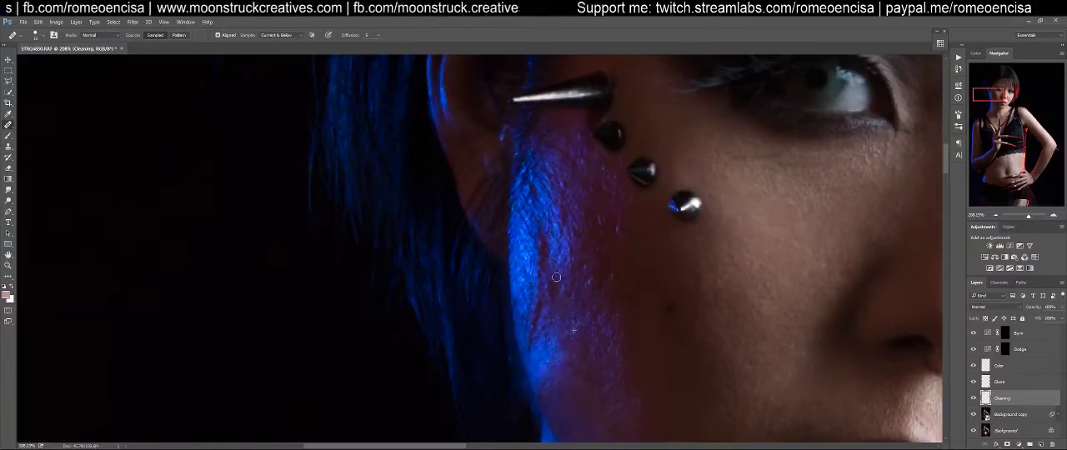
{"action": "left_click", "coordinate": [587, 327], "text": "alt"}
{"action": "left_click_drag", "start_coordinate": [553, 282], "coordinate": [551, 286]}
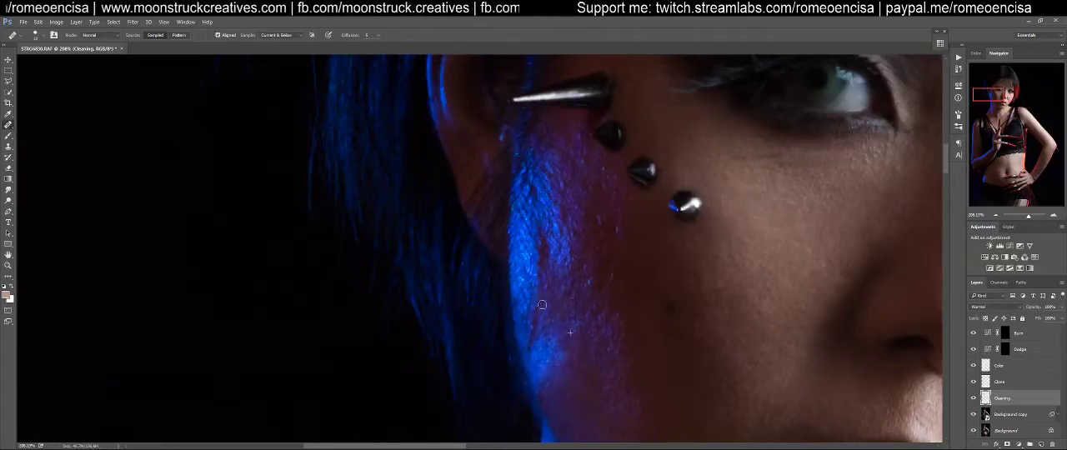
{"action": "left_click", "coordinate": [529, 285], "text": "alt"}
{"action": "left_click", "coordinate": [527, 308]}
{"action": "left_click", "coordinate": [521, 290], "text": "alt"}
{"action": "left_click_drag", "start_coordinate": [531, 316], "coordinate": [533, 341]}
{"action": "left_click", "coordinate": [549, 361], "text": "alt"}
{"action": "left_click", "coordinate": [548, 319]}
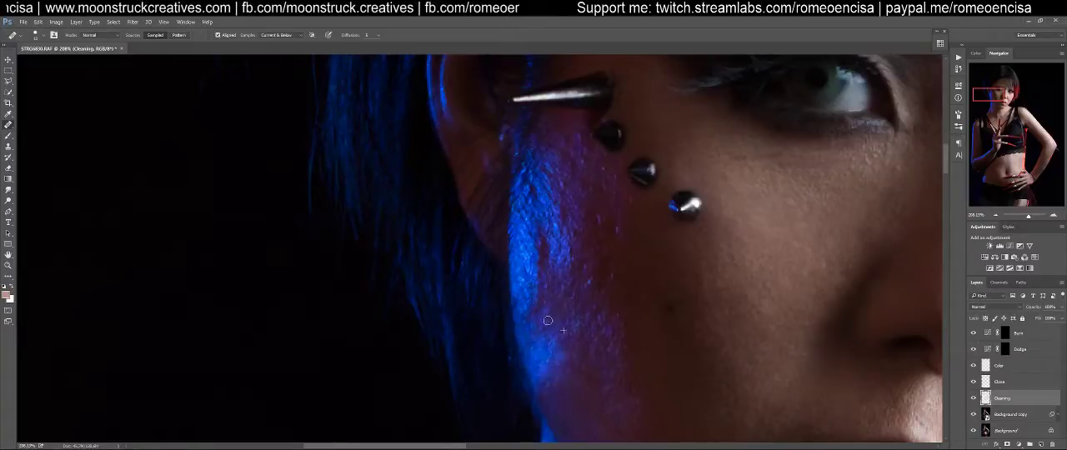
Heal the dark gaps and strands in the middle of the blue-lit cheek strip in front of the ear
{"action": "left_click", "coordinate": [542, 350], "text": "alt"}
{"action": "left_click_drag", "start_coordinate": [559, 316], "coordinate": [539, 304]}
{"action": "left_click", "coordinate": [546, 349], "text": "alt"}
{"action": "left_click", "coordinate": [518, 241], "text": "alt"}
{"action": "left_click_drag", "start_coordinate": [539, 242], "coordinate": [545, 265]}
{"action": "left_click", "coordinate": [551, 317], "text": "alt"}
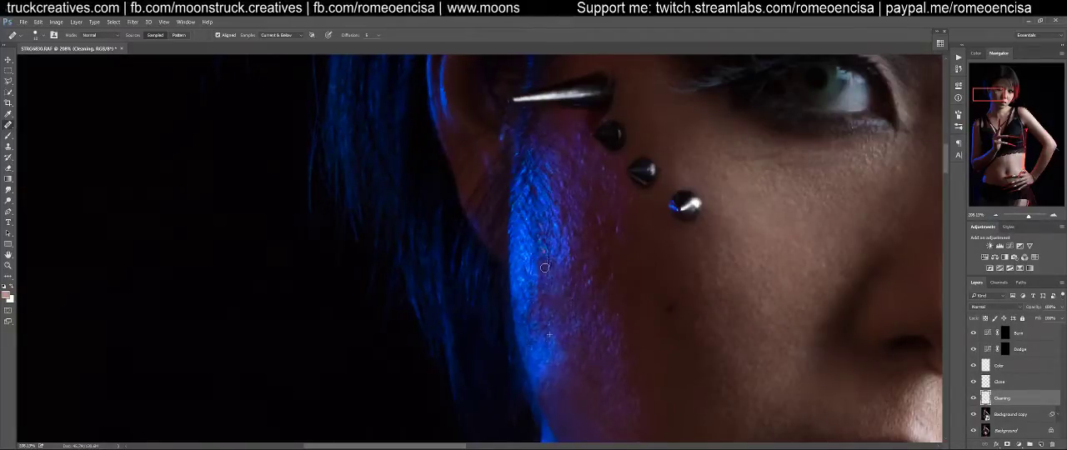
{"action": "left_click_drag", "start_coordinate": [542, 299], "coordinate": [548, 294]}
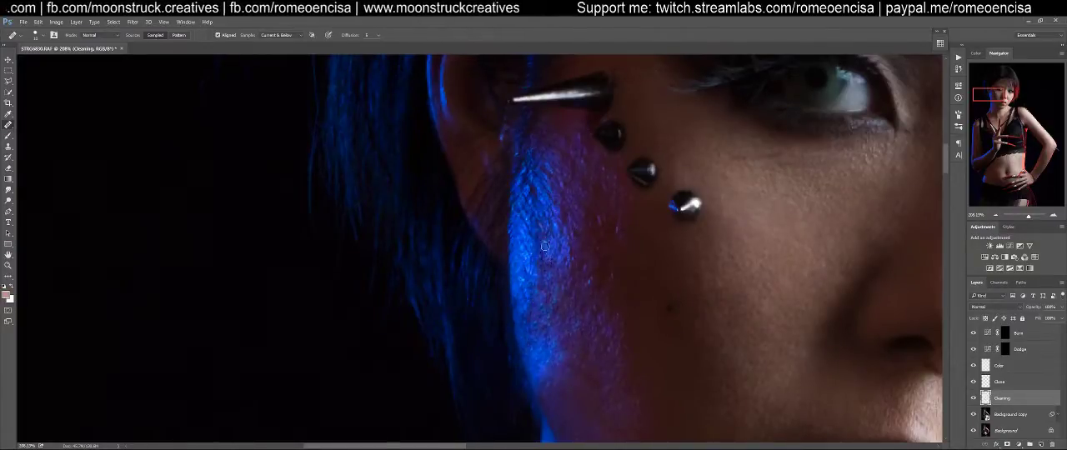
{"action": "left_click_drag", "start_coordinate": [541, 231], "coordinate": [528, 231]}
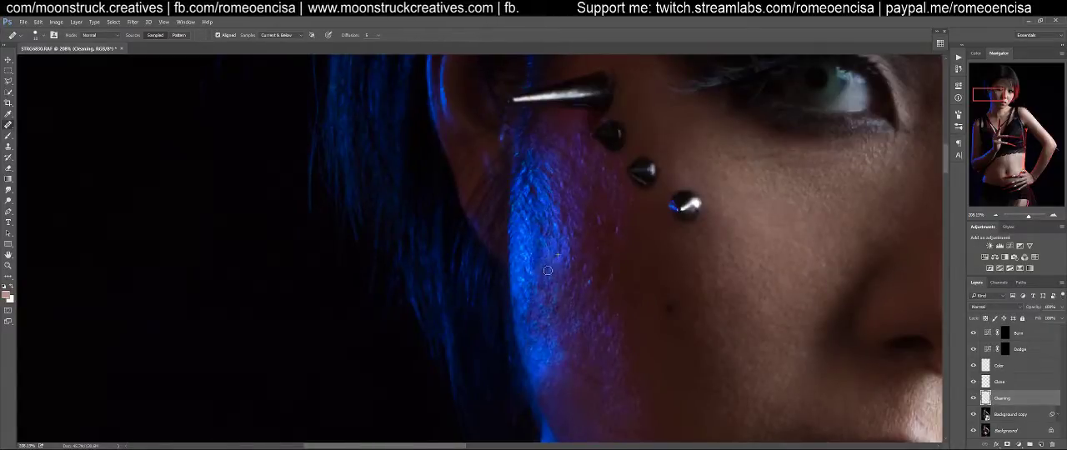
{"action": "left_click_drag", "start_coordinate": [539, 270], "coordinate": [547, 271]}
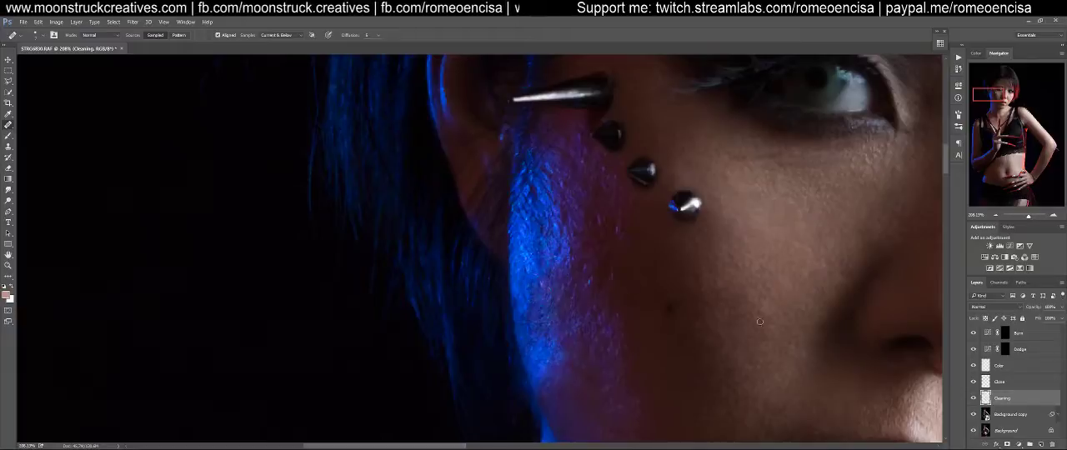
On the Clone layer, use the Clone Stamp to soften the lower end of the blue highlight on the cheek
{"action": "left_click", "coordinate": [1004, 383]}
{"action": "key", "text": "s"}
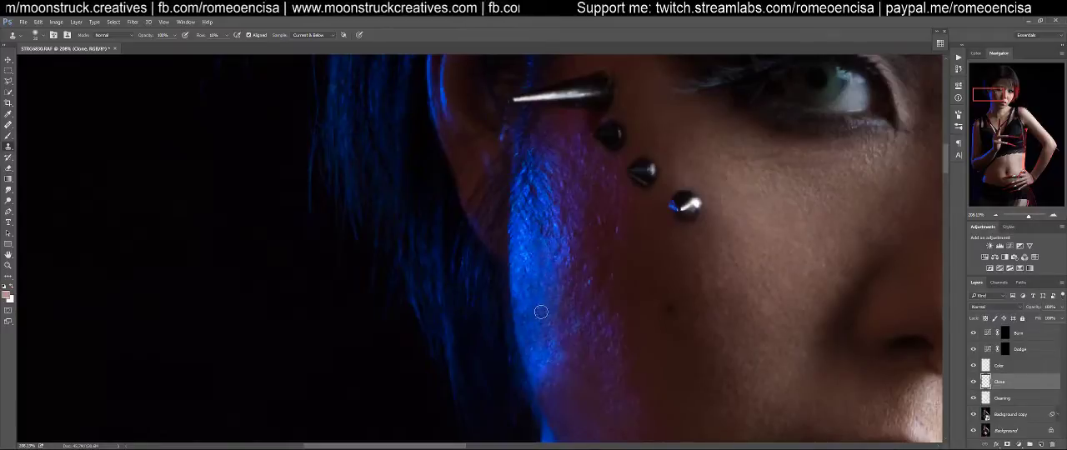
{"action": "left_click_drag", "start_coordinate": [588, 386], "coordinate": [561, 317]}
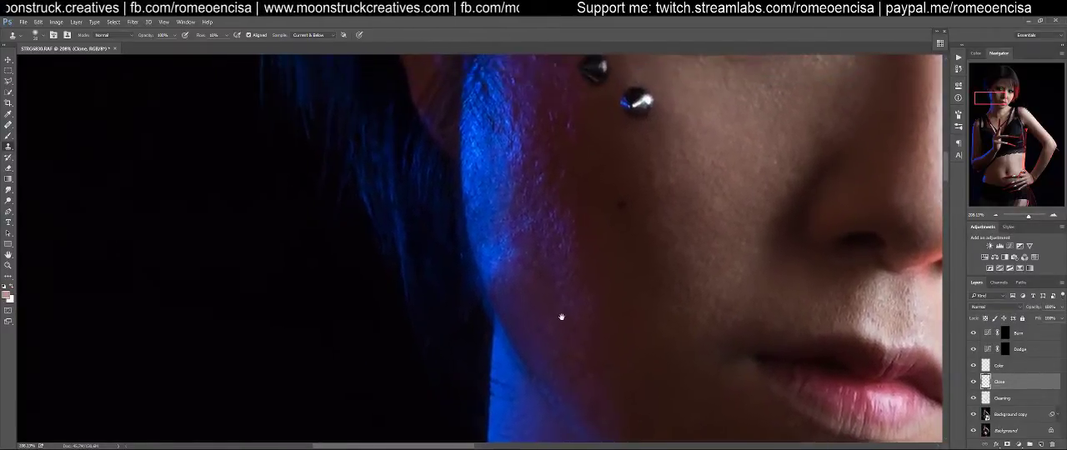
{"action": "left_click", "coordinate": [534, 336], "text": "alt"}
{"action": "left_click_drag", "start_coordinate": [515, 290], "coordinate": [494, 265]}
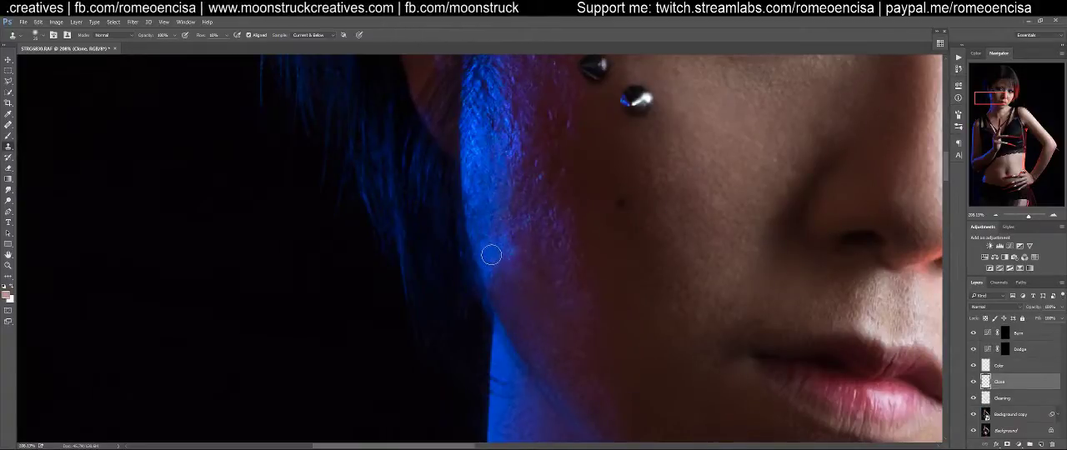
{"action": "mouse_move", "coordinate": [492, 250]}
{"action": "left_mouse_down"}
{"action": "mouse_move", "coordinate": [516, 312]}
{"action": "mouse_move", "coordinate": [498, 249]}
{"action": "left_mouse_up"}
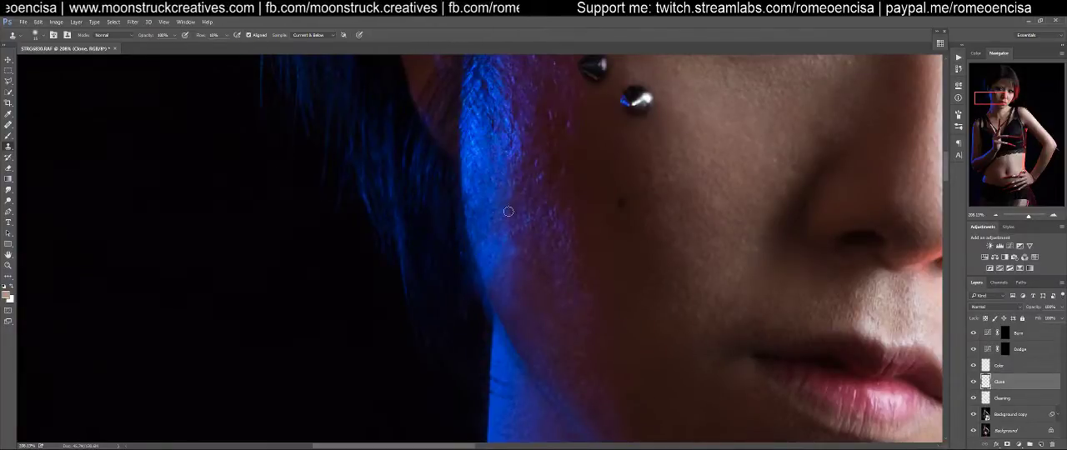
Clone smooth skin along the boundary between the blue highlight and the purple shadow down to the jaw
{"action": "mouse_move", "coordinate": [488, 218]}
{"action": "left_mouse_down"}
{"action": "mouse_move", "coordinate": [502, 309]}
{"action": "mouse_move", "coordinate": [520, 298]}
{"action": "mouse_move", "coordinate": [519, 283]}
{"action": "mouse_move", "coordinate": [513, 322]}
{"action": "mouse_move", "coordinate": [498, 259]}
{"action": "left_mouse_up"}
{"action": "left_click", "coordinate": [512, 309], "text": "alt"}
{"action": "mouse_move", "coordinate": [523, 343]}
{"action": "left_mouse_down"}
{"action": "mouse_move", "coordinate": [493, 255]}
{"action": "mouse_move", "coordinate": [522, 347]}
{"action": "left_mouse_up"}
{"action": "left_click", "coordinate": [502, 284], "text": "alt"}
{"action": "left_click", "coordinate": [505, 245], "text": "alt"}
{"action": "left_click_drag", "start_coordinate": [510, 267], "coordinate": [521, 309]}
{"action": "left_click", "coordinate": [511, 179], "text": "alt"}
{"action": "mouse_move", "coordinate": [511, 209]}
{"action": "left_mouse_down"}
{"action": "mouse_move", "coordinate": [503, 233]}
{"action": "mouse_move", "coordinate": [509, 166]}
{"action": "mouse_move", "coordinate": [505, 230]}
{"action": "left_mouse_up"}
{"action": "left_click", "coordinate": [486, 242], "text": "alt"}
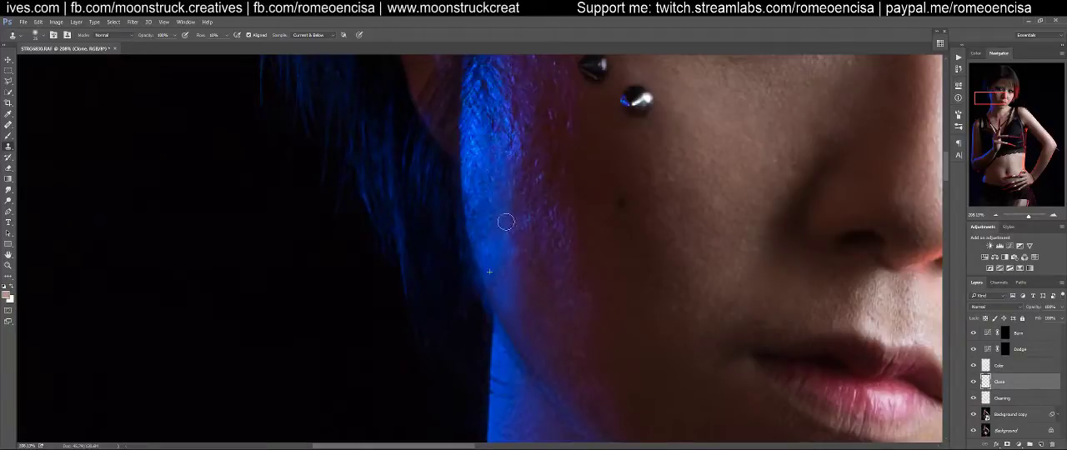
Clone over the rough texture at the inner edge of the blue highlight on the middle of the cheek
{"action": "left_click_drag", "start_coordinate": [511, 148], "coordinate": [533, 288]}
{"action": "left_click_drag", "start_coordinate": [520, 207], "coordinate": [511, 171]}
{"action": "left_click", "coordinate": [513, 271], "text": "alt"}
{"action": "mouse_move", "coordinate": [510, 228]}
{"action": "left_mouse_down"}
{"action": "mouse_move", "coordinate": [488, 261]}
{"action": "mouse_move", "coordinate": [492, 237]}
{"action": "mouse_move", "coordinate": [501, 249]}
{"action": "mouse_move", "coordinate": [514, 222]}
{"action": "mouse_move", "coordinate": [516, 279]}
{"action": "mouse_move", "coordinate": [518, 233]}
{"action": "mouse_move", "coordinate": [507, 285]}
{"action": "left_mouse_up"}
{"action": "left_click", "coordinate": [490, 261], "text": "alt"}
{"action": "left_click", "coordinate": [517, 270], "text": "alt"}
{"action": "left_click", "coordinate": [515, 279], "text": "alt"}
{"action": "left_click", "coordinate": [517, 268], "text": "alt"}
{"action": "mouse_move", "coordinate": [501, 235]}
{"action": "left_mouse_down"}
{"action": "mouse_move", "coordinate": [522, 333]}
{"action": "mouse_move", "coordinate": [500, 351]}
{"action": "left_mouse_up"}
Clone smooth skin over the specks in the purple transition zone between the blue-lit cheek and the mole
{"action": "mouse_move", "coordinate": [617, 375]}
{"action": "left_mouse_down"}
{"action": "mouse_move", "coordinate": [406, 178]}
{"action": "mouse_move", "coordinate": [404, 315]}
{"action": "mouse_move", "coordinate": [346, 271]}
{"action": "mouse_move", "coordinate": [331, 322]}
{"action": "mouse_move", "coordinate": [358, 292]}
{"action": "mouse_move", "coordinate": [346, 253]}
{"action": "mouse_move", "coordinate": [337, 257]}
{"action": "mouse_move", "coordinate": [346, 233]}
{"action": "left_mouse_up"}
{"action": "left_click", "coordinate": [366, 355], "text": "alt"}
{"action": "left_click", "coordinate": [359, 343], "text": "alt"}
{"action": "left_click", "coordinate": [343, 301], "text": "alt"}
{"action": "left_click", "coordinate": [350, 234], "text": "alt"}
{"action": "mouse_move", "coordinate": [349, 203]}
{"action": "left_mouse_down"}
{"action": "mouse_move", "coordinate": [344, 224]}
{"action": "mouse_move", "coordinate": [333, 204]}
{"action": "mouse_move", "coordinate": [350, 198]}
{"action": "mouse_move", "coordinate": [349, 142]}
{"action": "mouse_move", "coordinate": [331, 134]}
{"action": "mouse_move", "coordinate": [336, 150]}
{"action": "left_mouse_up"}
{"action": "left_click", "coordinate": [348, 293], "text": "alt"}
{"action": "left_click", "coordinate": [342, 293], "text": "alt"}
{"action": "left_click", "coordinate": [338, 253], "text": "alt"}
{"action": "left_click", "coordinate": [353, 200], "text": "alt"}
{"action": "left_click", "coordinate": [342, 201], "text": "alt"}
{"action": "mouse_move", "coordinate": [340, 182]}
{"action": "left_mouse_down"}
{"action": "mouse_move", "coordinate": [359, 225]}
{"action": "mouse_move", "coordinate": [372, 224]}
{"action": "mouse_move", "coordinate": [362, 239]}
{"action": "left_mouse_up"}
{"action": "left_click", "coordinate": [359, 381], "text": "alt"}
{"action": "left_click_drag", "start_coordinate": [371, 316], "coordinate": [380, 303]}
{"action": "left_click_drag", "start_coordinate": [384, 223], "coordinate": [376, 211]}
{"action": "left_click", "coordinate": [353, 273], "text": "alt"}
{"action": "mouse_move", "coordinate": [379, 256]}
{"action": "left_mouse_down"}
{"action": "mouse_move", "coordinate": [370, 319]}
{"action": "mouse_move", "coordinate": [379, 361]}
{"action": "mouse_move", "coordinate": [398, 346]}
{"action": "mouse_move", "coordinate": [400, 386]}
{"action": "mouse_move", "coordinate": [389, 296]}
{"action": "mouse_move", "coordinate": [398, 371]}
{"action": "mouse_move", "coordinate": [390, 304]}
{"action": "mouse_move", "coordinate": [405, 332]}
{"action": "left_mouse_up"}
{"action": "left_click", "coordinate": [369, 354], "text": "alt"}
Clone the purple-to-dark transition smooth along the lower cheek and towards the jawline
{"action": "scroll", "coordinate": [413, 383], "scroll_direction": "down", "scroll_amount": 4}
{"action": "left_click", "coordinate": [394, 202], "text": "alt"}
{"action": "mouse_move", "coordinate": [384, 268]}
{"action": "left_mouse_down"}
{"action": "mouse_move", "coordinate": [376, 207]}
{"action": "mouse_move", "coordinate": [373, 259]}
{"action": "mouse_move", "coordinate": [354, 251]}
{"action": "mouse_move", "coordinate": [378, 247]}
{"action": "mouse_move", "coordinate": [344, 211]}
{"action": "left_mouse_up"}
{"action": "left_click", "coordinate": [357, 270], "text": "alt"}
{"action": "mouse_move", "coordinate": [372, 305]}
{"action": "left_mouse_down"}
{"action": "mouse_move", "coordinate": [374, 289]}
{"action": "mouse_move", "coordinate": [412, 265]}
{"action": "mouse_move", "coordinate": [425, 322]}
{"action": "mouse_move", "coordinate": [418, 297]}
{"action": "left_mouse_up"}
{"action": "left_click", "coordinate": [419, 267], "text": "alt"}
{"action": "left_click_drag", "start_coordinate": [442, 334], "coordinate": [431, 350]}
{"action": "left_click", "coordinate": [396, 218], "text": "alt"}
{"action": "left_click_drag", "start_coordinate": [408, 229], "coordinate": [392, 191]}
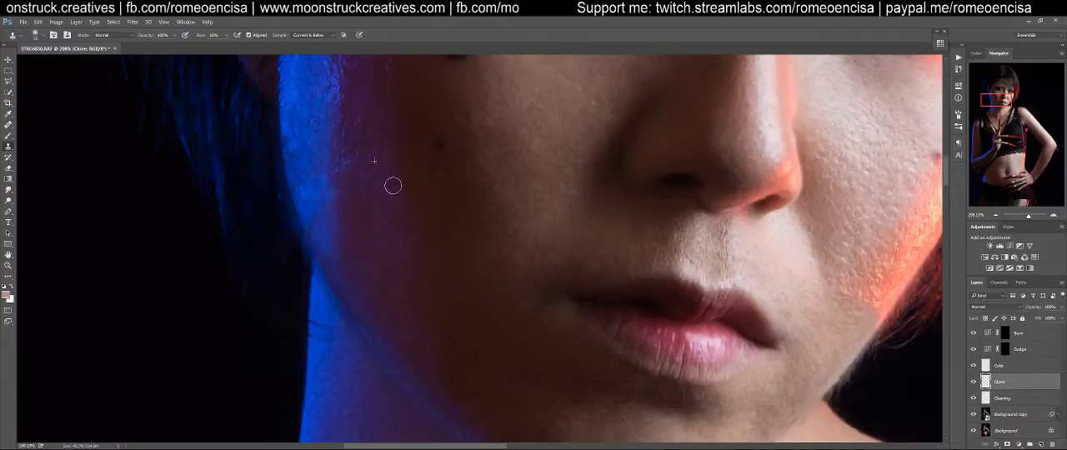
{"action": "left_click_drag", "start_coordinate": [489, 171], "coordinate": [424, 278]}
Compare the portrait at a wider view with the Clone layer hidden and shown again
{"action": "key", "text": "ctrl+0"}
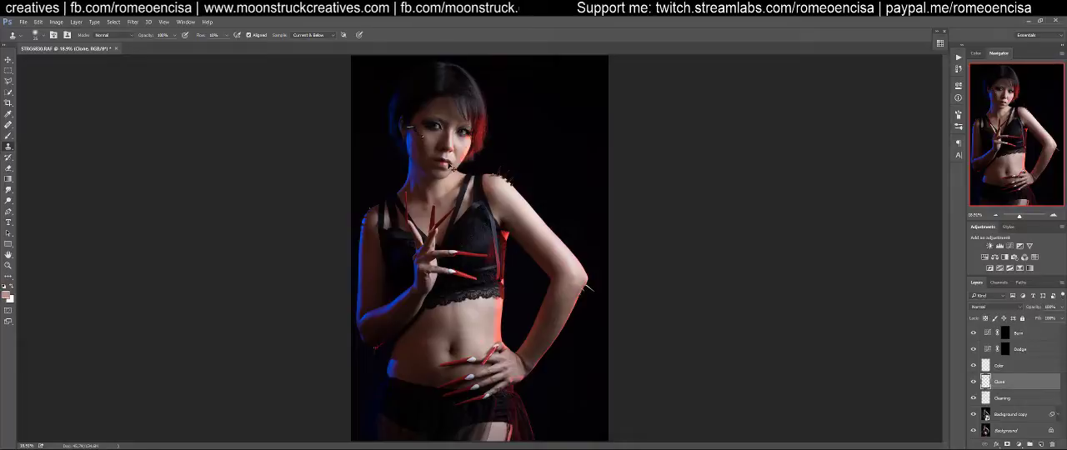
{"action": "key", "text": "ctrl+plus"}
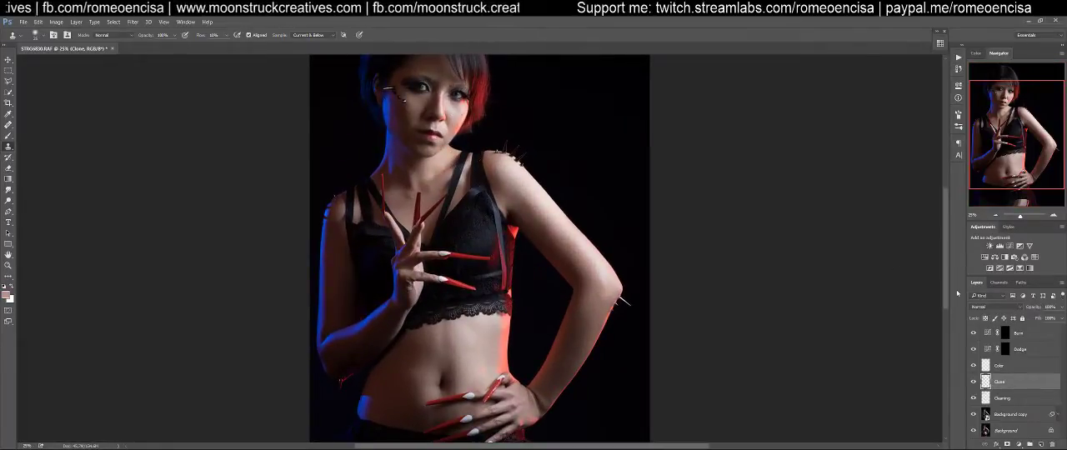
{"action": "left_click", "coordinate": [972, 381]}
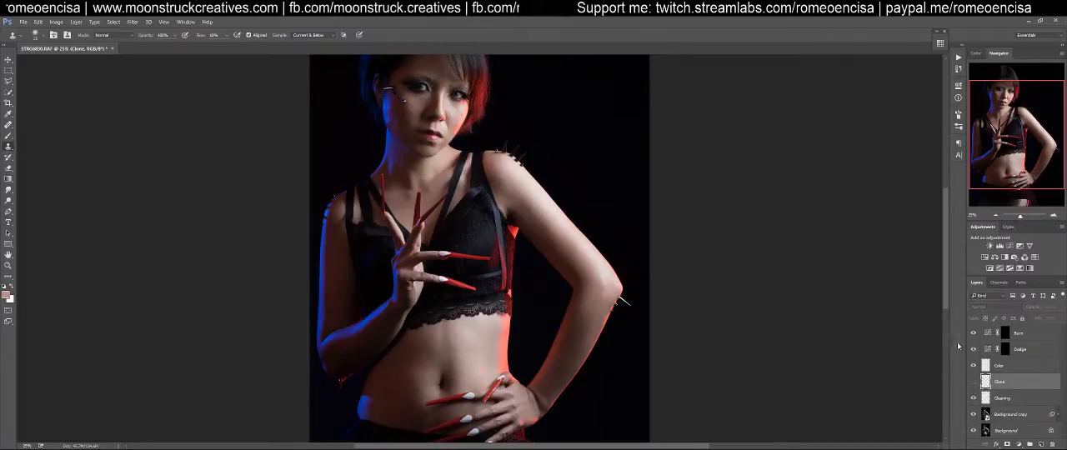
{"action": "left_click", "coordinate": [973, 382]}
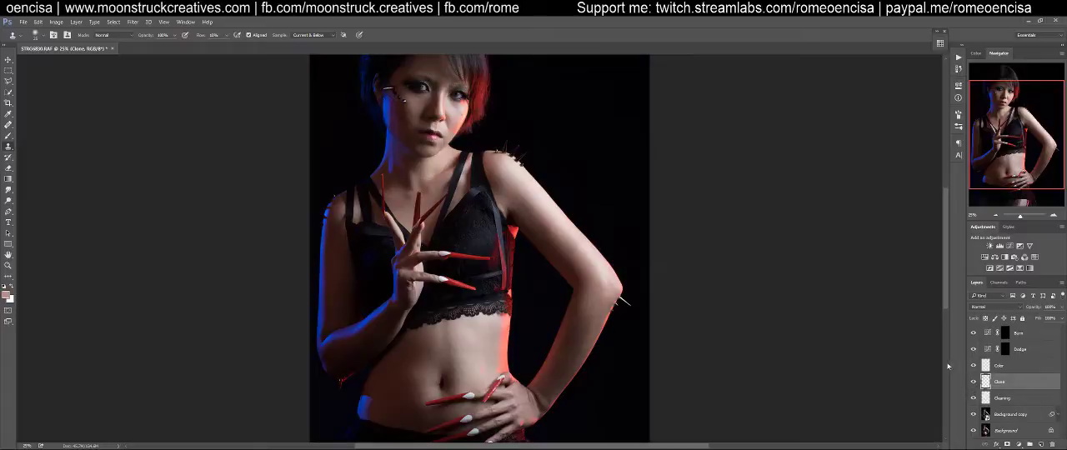
Inspect the retouched face up close and together with the shoulders
{"action": "left_click_drag", "start_coordinate": [492, 149], "coordinate": [522, 240]}
{"action": "key", "text": "z"}
{"action": "left_click_drag", "start_coordinate": [485, 182], "coordinate": [522, 170]}
{"action": "key", "text": "s"}
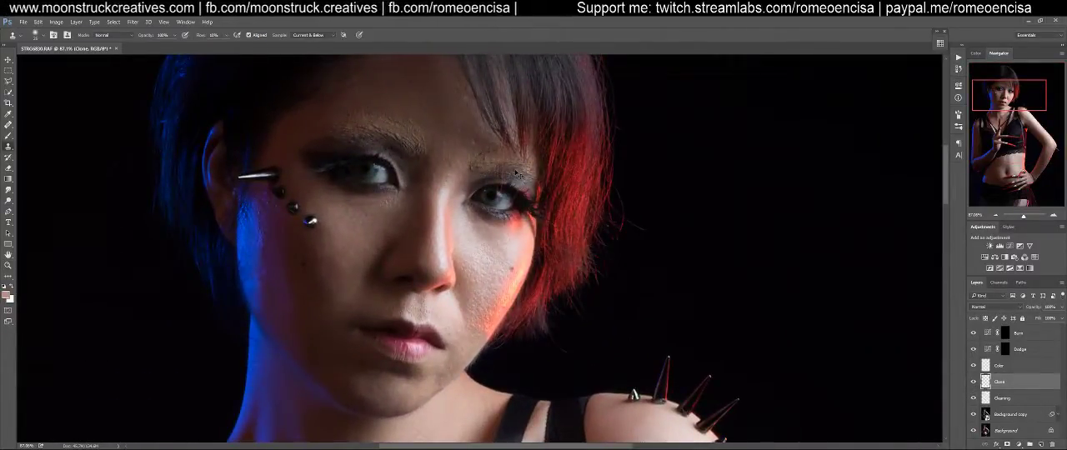
{"action": "key", "text": "ctrl+minus"}
{"action": "key", "text": "ctrl+minus"}
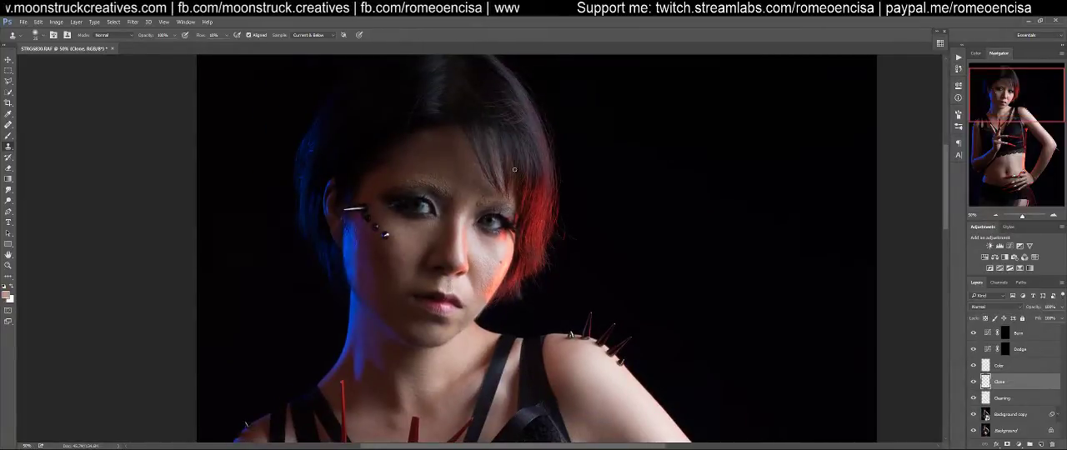
Compare the portrait with the Clone layer hidden and visible, leaving the layer shown
{"action": "left_click", "coordinate": [972, 382]}
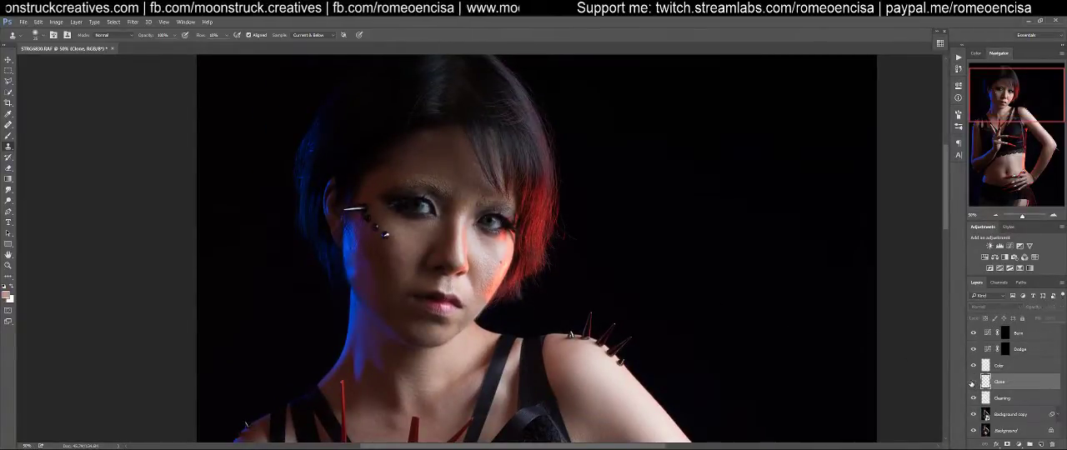
{"action": "left_click", "coordinate": [972, 382]}
{"action": "left_click", "coordinate": [972, 382]}
{"action": "left_click", "coordinate": [972, 382]}
{"action": "left_click", "coordinate": [972, 382]}
{"action": "left_click", "coordinate": [972, 382]}
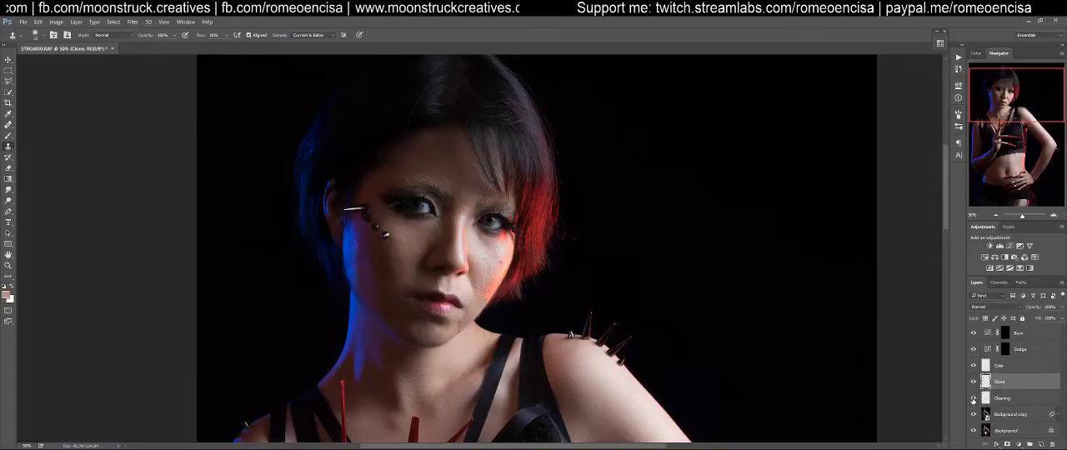
{"action": "left_click", "coordinate": [973, 382]}
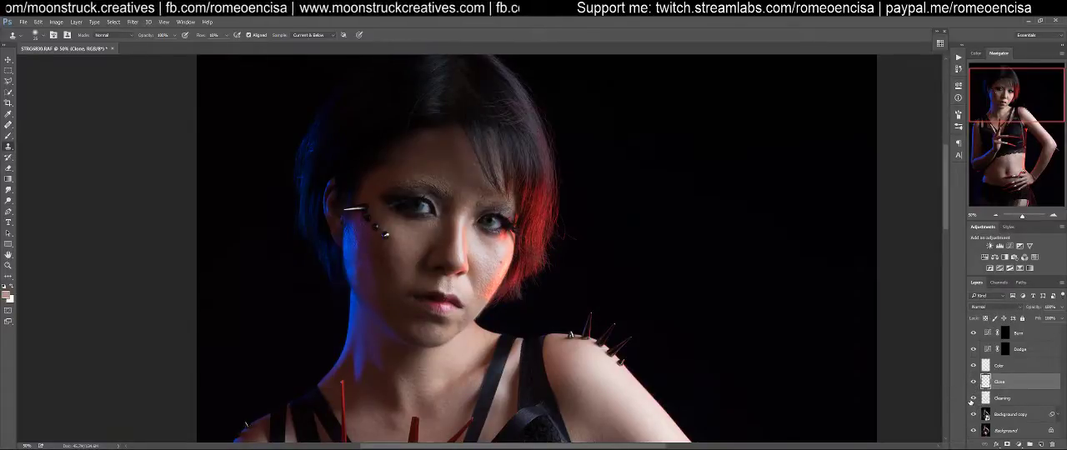
{"action": "left_click", "coordinate": [1000, 398]}
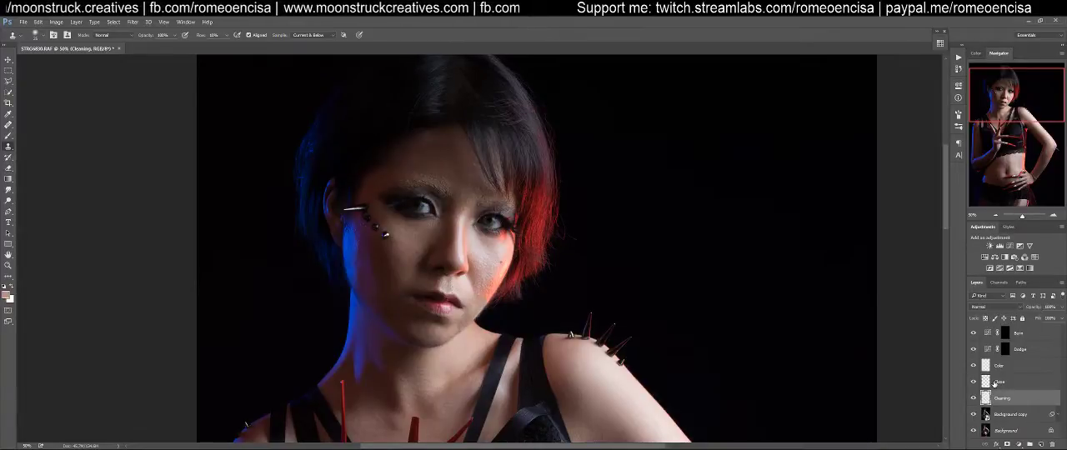
{"action": "left_click", "coordinate": [994, 383]}
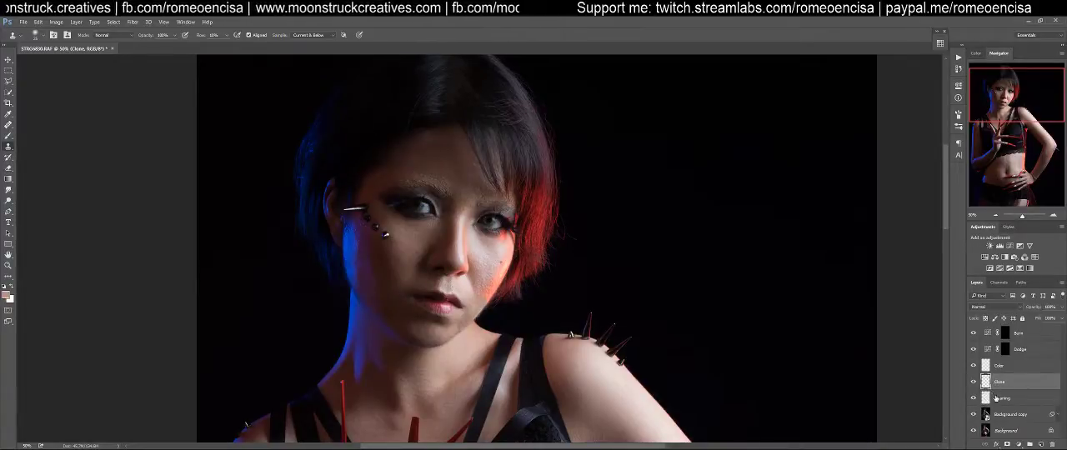
{"action": "left_click", "coordinate": [997, 399]}
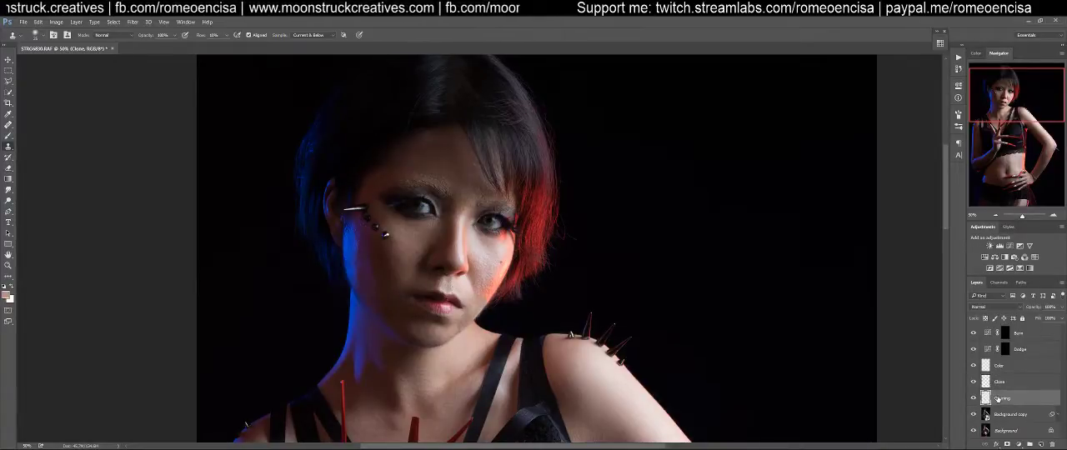
{"action": "left_click", "coordinate": [999, 383]}
{"action": "left_click", "coordinate": [997, 398]}
{"action": "left_click", "coordinate": [999, 383]}
{"action": "left_click", "coordinate": [1000, 398]}
{"action": "left_click", "coordinate": [999, 382]}
{"action": "left_click", "coordinate": [1000, 398]}
{"action": "left_click", "coordinate": [999, 382]}
Clone smooth skin over the uneven patches and specks across the chin on the Cleaning layer
{"action": "left_click", "coordinate": [996, 398]}
{"action": "key", "text": "ctrl+plus"}
{"action": "key", "text": "ctrl+plus"}
{"action": "left_click_drag", "start_coordinate": [409, 251], "coordinate": [468, 209]}
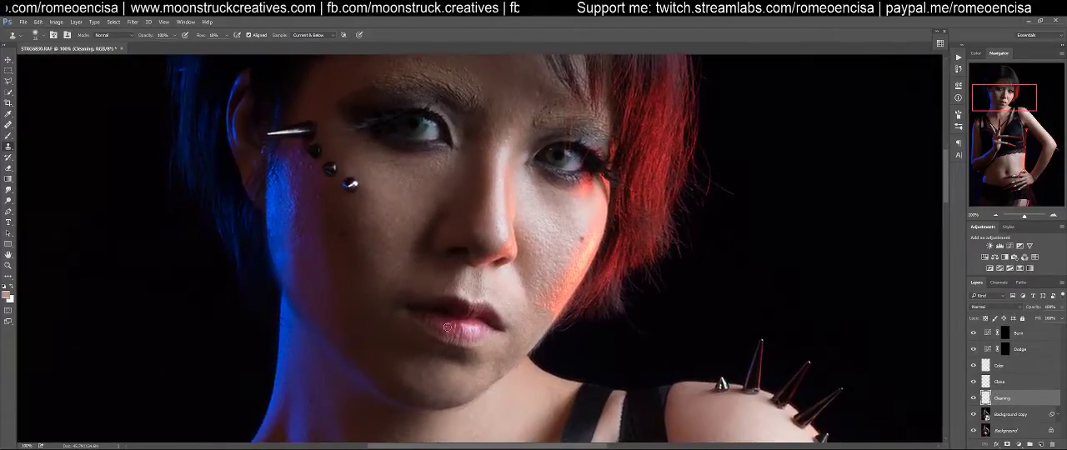
{"action": "left_click", "coordinate": [458, 378]}
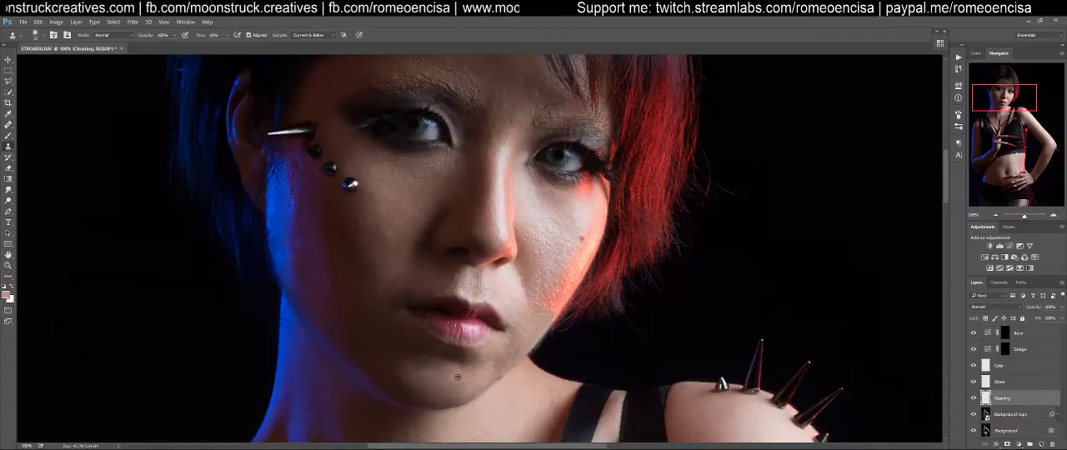
{"action": "left_click_drag", "start_coordinate": [408, 369], "coordinate": [418, 377]}
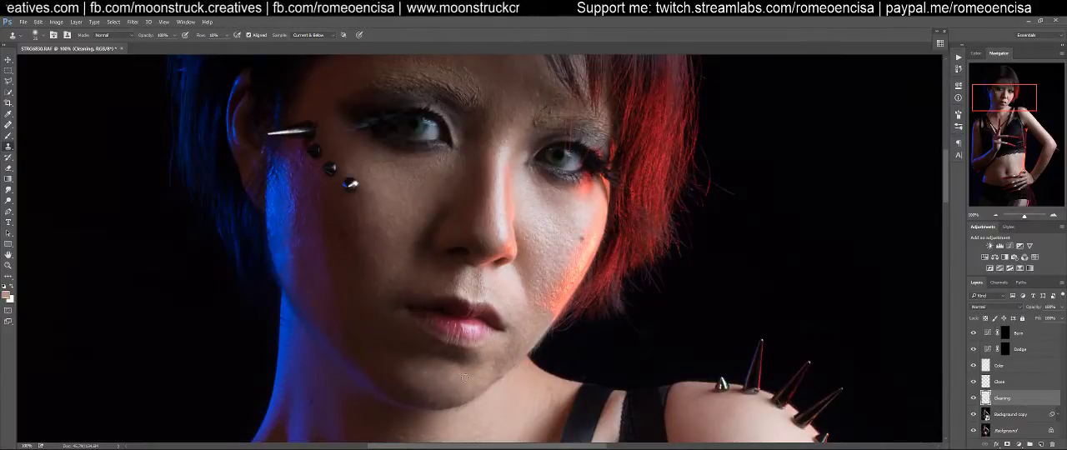
{"action": "left_click_drag", "start_coordinate": [467, 376], "coordinate": [444, 382]}
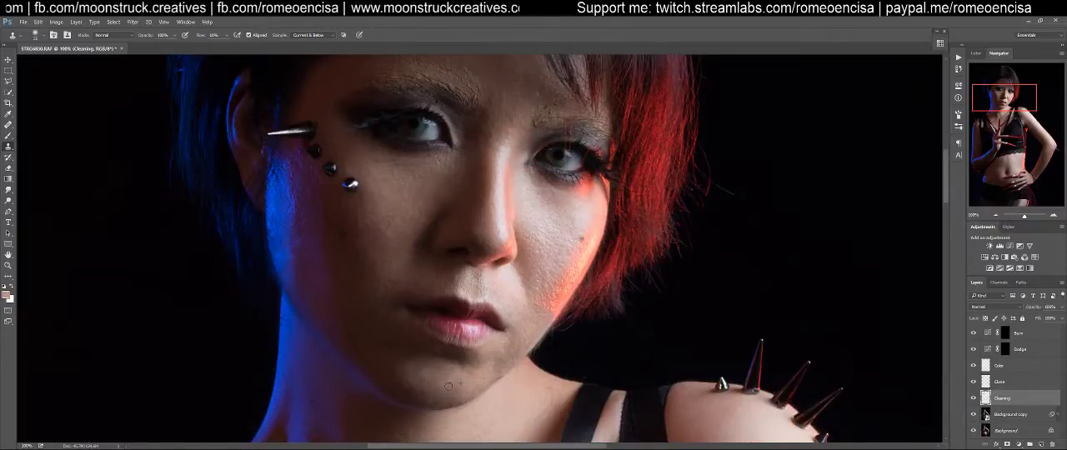
{"action": "mouse_move", "coordinate": [429, 372]}
{"action": "left_mouse_down"}
{"action": "mouse_move", "coordinate": [418, 375]}
{"action": "mouse_move", "coordinate": [439, 381]}
{"action": "left_mouse_up"}
{"action": "left_click", "coordinate": [440, 372], "text": "alt"}
{"action": "left_click", "coordinate": [447, 371], "text": "alt"}
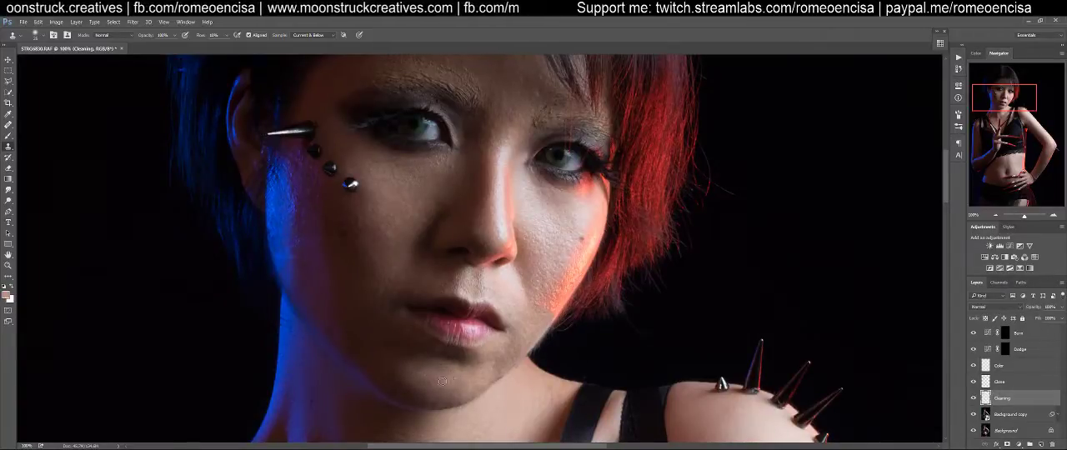
{"action": "left_click", "coordinate": [478, 375], "text": "alt"}
{"action": "left_click", "coordinate": [434, 377]}
{"action": "left_click_drag", "start_coordinate": [419, 380], "coordinate": [424, 381]}
Switch to the Healing Brush and heal the flaky texture at the inner end of the blue-lit side's eyebrow
{"action": "mouse_move", "coordinate": [492, 185]}
{"action": "left_mouse_down"}
{"action": "mouse_move", "coordinate": [487, 226]}
{"action": "mouse_move", "coordinate": [517, 327]}
{"action": "mouse_move", "coordinate": [477, 318]}
{"action": "left_mouse_up"}
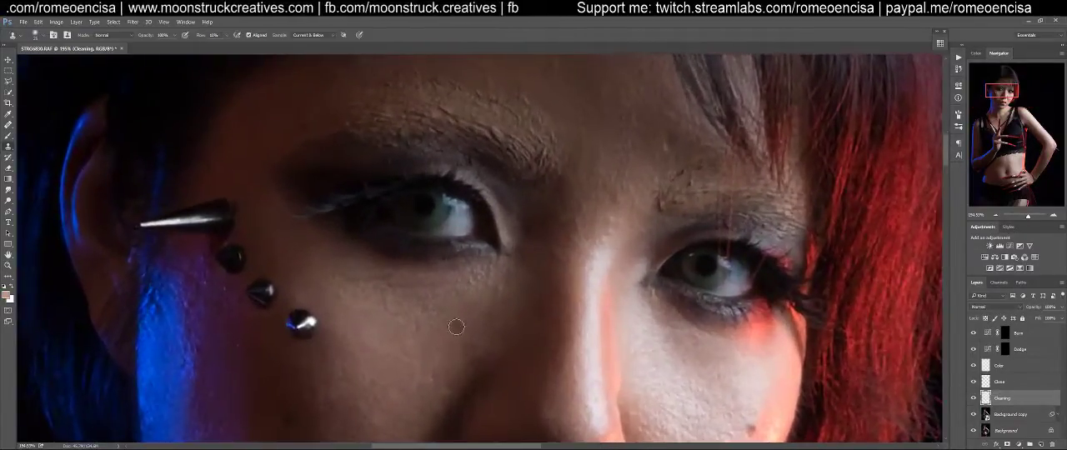
{"action": "key", "text": "ctrl+minus"}
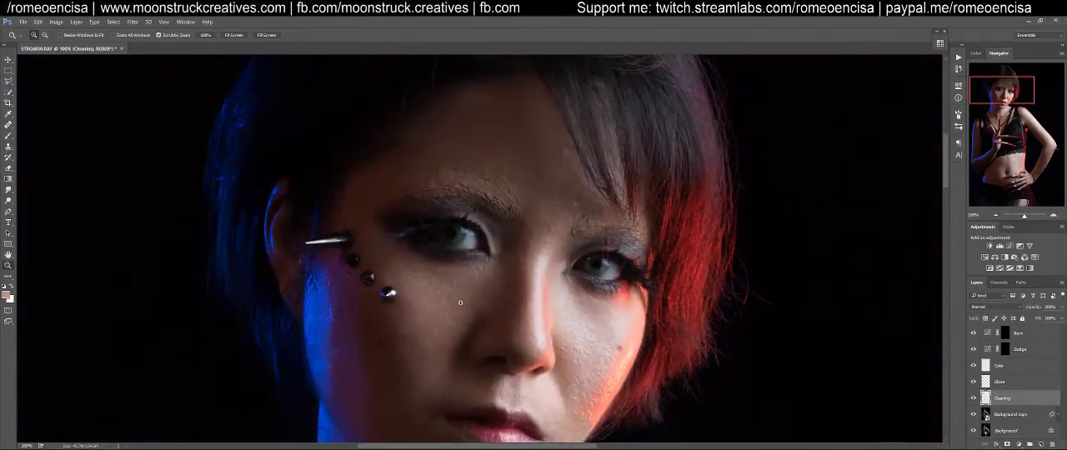
{"action": "key", "text": "j"}
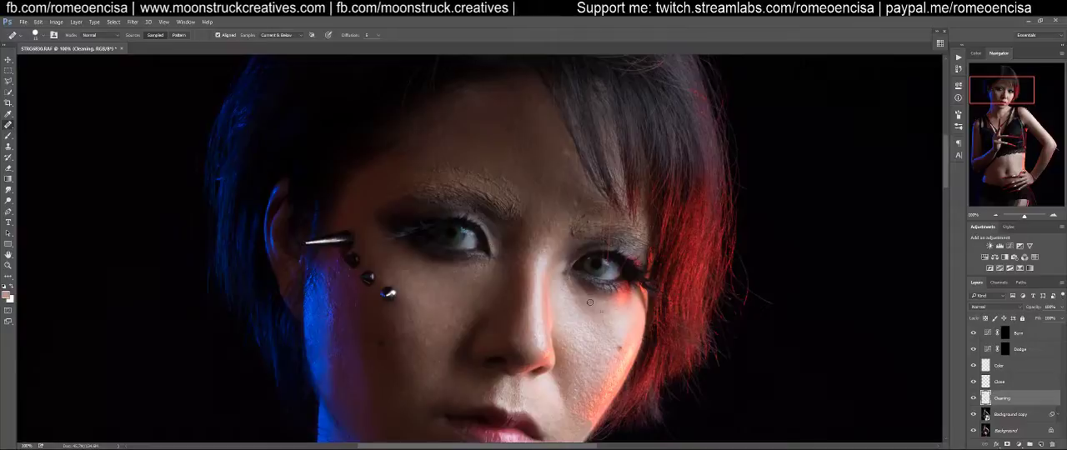
{"action": "left_click_drag", "start_coordinate": [491, 252], "coordinate": [496, 353]}
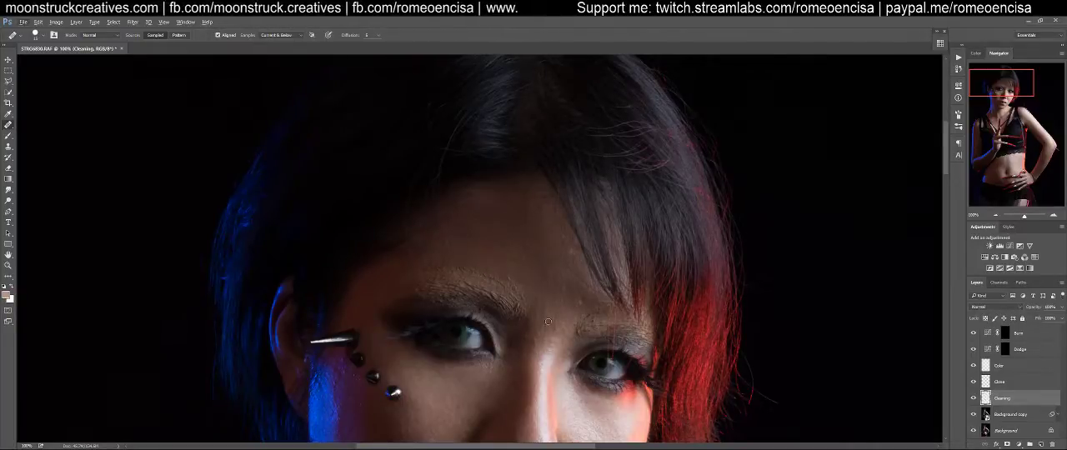
{"action": "mouse_move", "coordinate": [529, 323]}
{"action": "left_mouse_down"}
{"action": "mouse_move", "coordinate": [571, 245]}
{"action": "mouse_move", "coordinate": [574, 278]}
{"action": "left_mouse_up"}
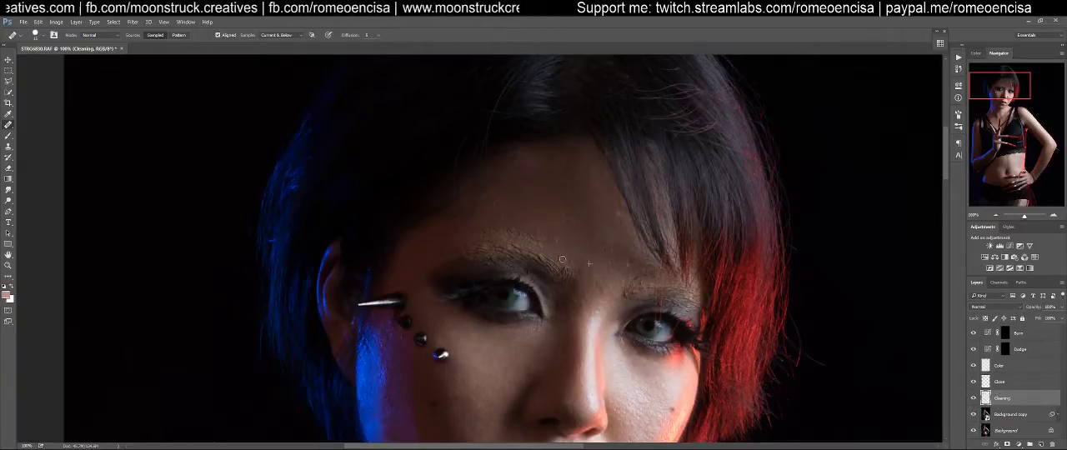
{"action": "left_click", "coordinate": [566, 249], "text": "alt"}
{"action": "left_click", "coordinate": [562, 278]}
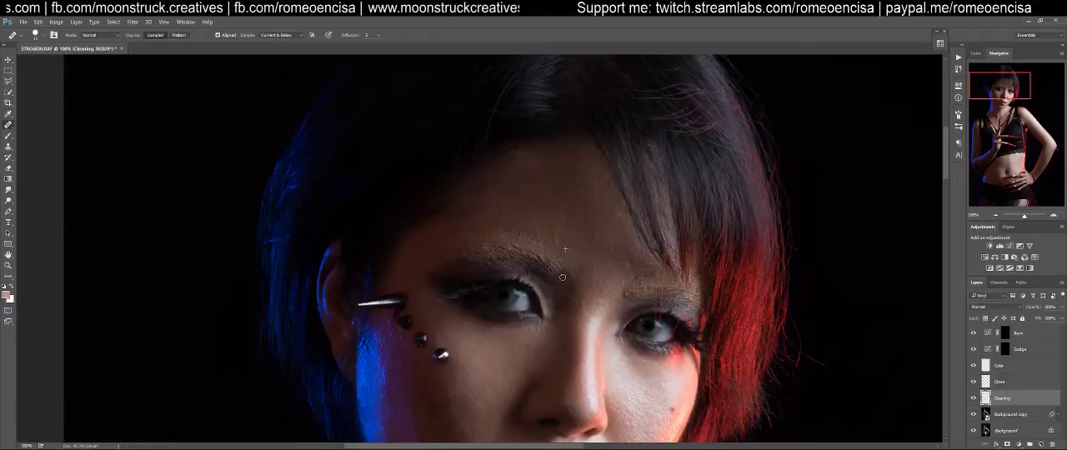
Heal the light specks on the forehead just above the inner half of the blue-lit side's eyebrow
{"action": "left_click", "coordinate": [561, 236]}
{"action": "left_click", "coordinate": [567, 243], "text": "alt"}
{"action": "left_click", "coordinate": [551, 236]}
{"action": "left_click", "coordinate": [538, 225]}
{"action": "left_click", "coordinate": [569, 240], "text": "alt"}
{"action": "left_click", "coordinate": [541, 230]}
{"action": "left_click", "coordinate": [574, 244], "text": "alt"}
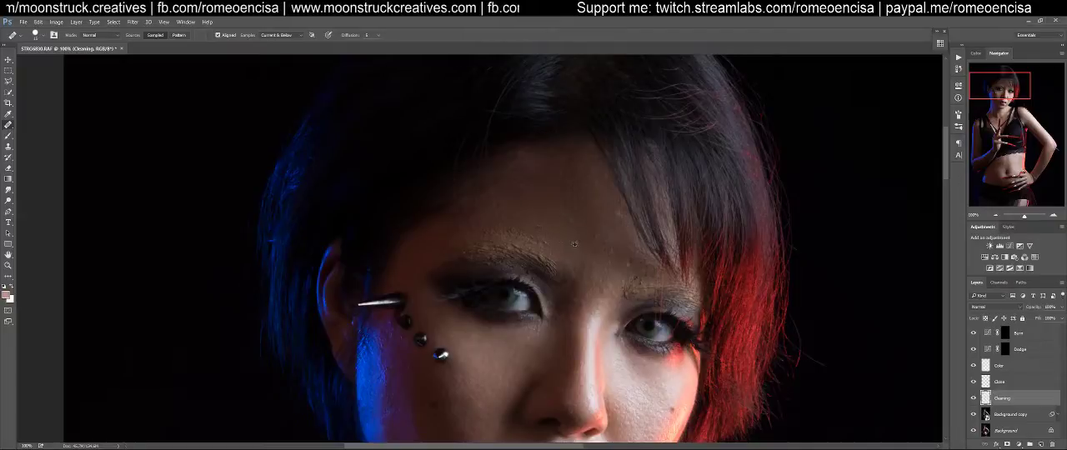
{"action": "left_click", "coordinate": [548, 234]}
{"action": "left_click", "coordinate": [539, 236]}
{"action": "left_click", "coordinate": [550, 246]}
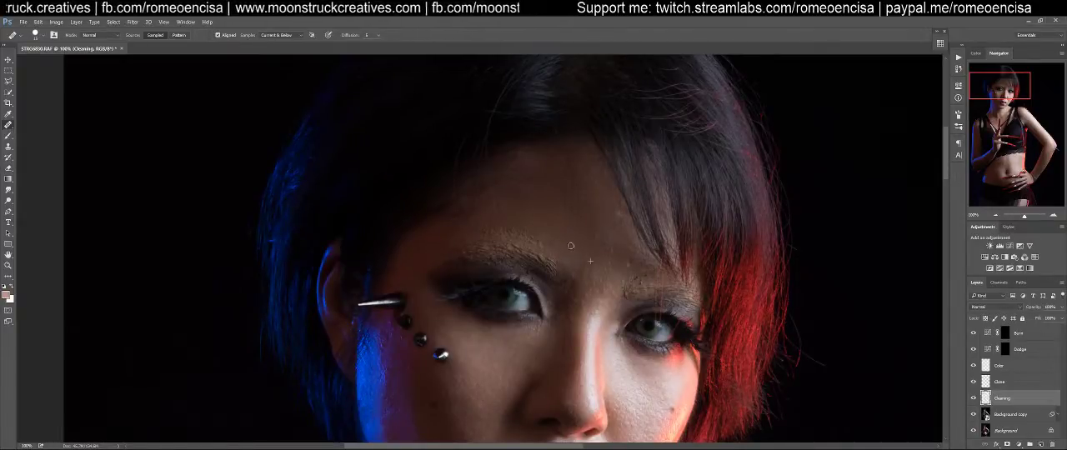
{"action": "left_click", "coordinate": [541, 244]}
Heal the rough, flaky skin along the upper edge of the blue-lit side's eyebrow
{"action": "left_click_drag", "start_coordinate": [553, 238], "coordinate": [619, 277]}
{"action": "left_click", "coordinate": [598, 243], "text": "alt"}
{"action": "left_click", "coordinate": [573, 268]}
{"action": "left_click", "coordinate": [608, 281]}
{"action": "left_click", "coordinate": [600, 282]}
{"action": "left_click", "coordinate": [585, 274]}
{"action": "left_click", "coordinate": [591, 256], "text": "alt"}
{"action": "left_click", "coordinate": [572, 271]}
{"action": "left_click", "coordinate": [572, 280]}
{"action": "left_click", "coordinate": [556, 268]}
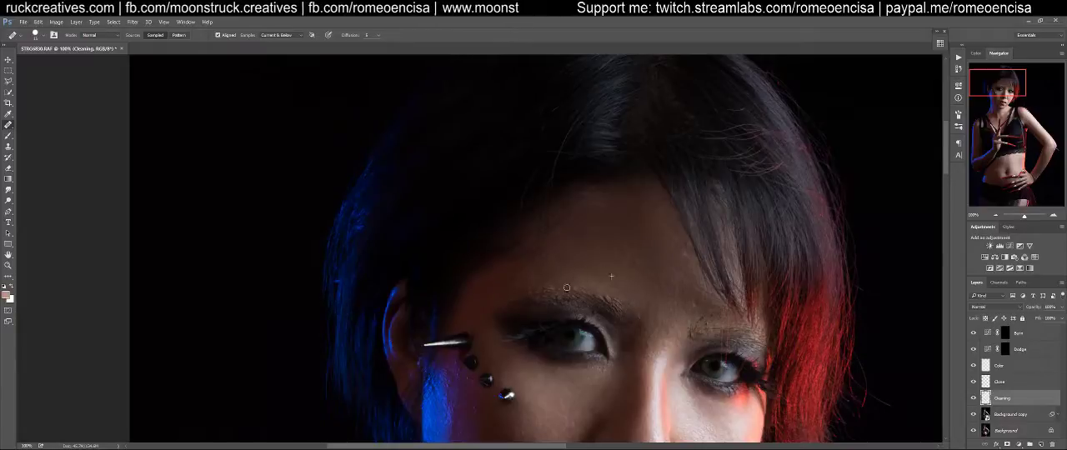
Heal the uneven skin from the temple to the area above the outer end of the blue-lit side's eyebrow
{"action": "left_click", "coordinate": [479, 304], "text": "alt"}
{"action": "left_click", "coordinate": [511, 290]}
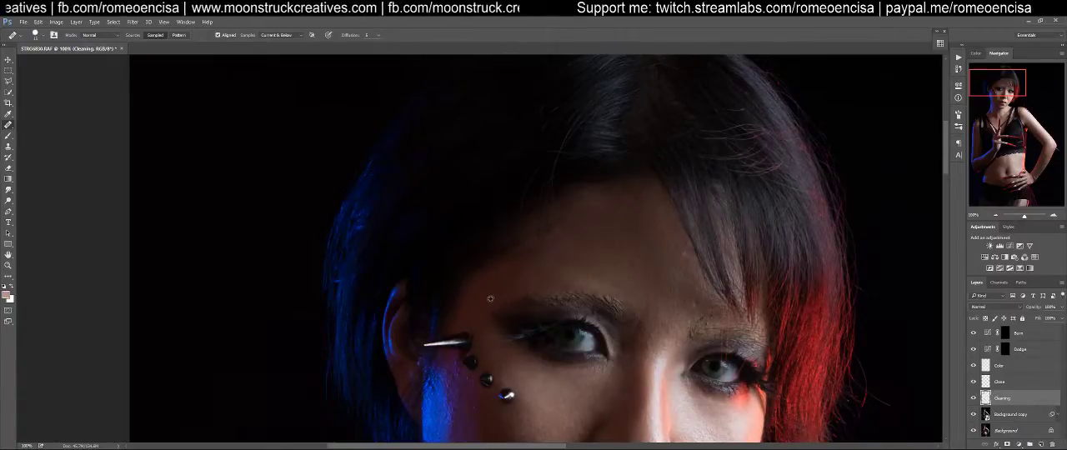
{"action": "left_click", "coordinate": [497, 293], "text": "alt"}
{"action": "left_click", "coordinate": [528, 287]}
{"action": "left_click", "coordinate": [516, 284]}
{"action": "mouse_move", "coordinate": [516, 284]}
{"action": "left_mouse_down"}
{"action": "mouse_move", "coordinate": [546, 275]}
{"action": "mouse_move", "coordinate": [540, 287]}
{"action": "mouse_move", "coordinate": [533, 279]}
{"action": "left_mouse_up"}
{"action": "left_click", "coordinate": [575, 267], "text": "alt"}
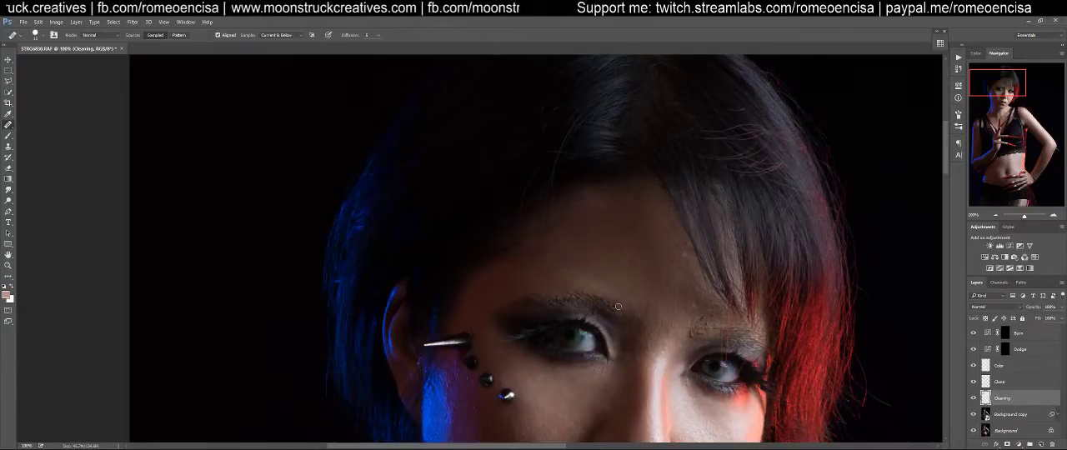
Heal away the textured brow itself from its middle to the outer tail above the dark eye shadow
{"action": "mouse_move", "coordinate": [581, 293]}
{"action": "left_mouse_down"}
{"action": "mouse_move", "coordinate": [518, 297]}
{"action": "mouse_move", "coordinate": [558, 304]}
{"action": "mouse_move", "coordinate": [516, 311]}
{"action": "left_mouse_up"}
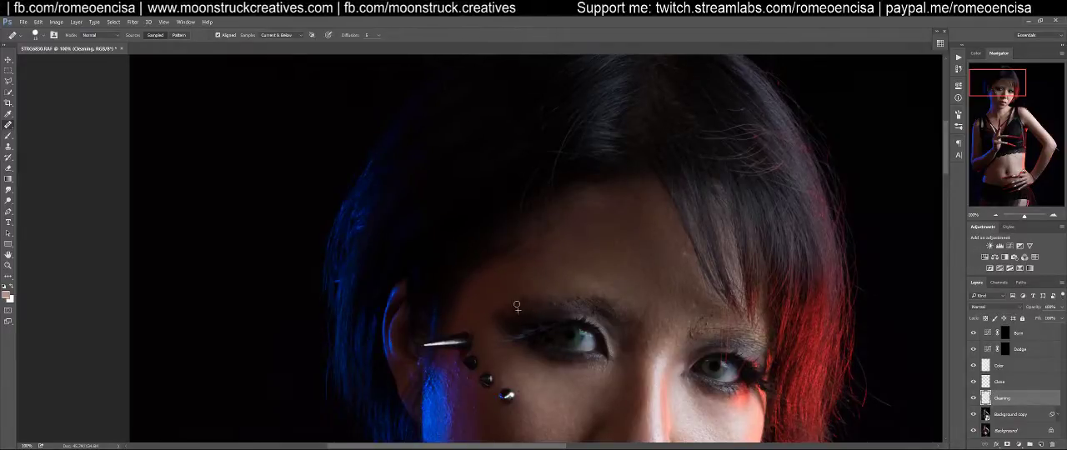
{"action": "left_click", "coordinate": [518, 309], "text": "alt"}
{"action": "left_click", "coordinate": [543, 303]}
{"action": "left_click_drag", "start_coordinate": [544, 303], "coordinate": [565, 300]}
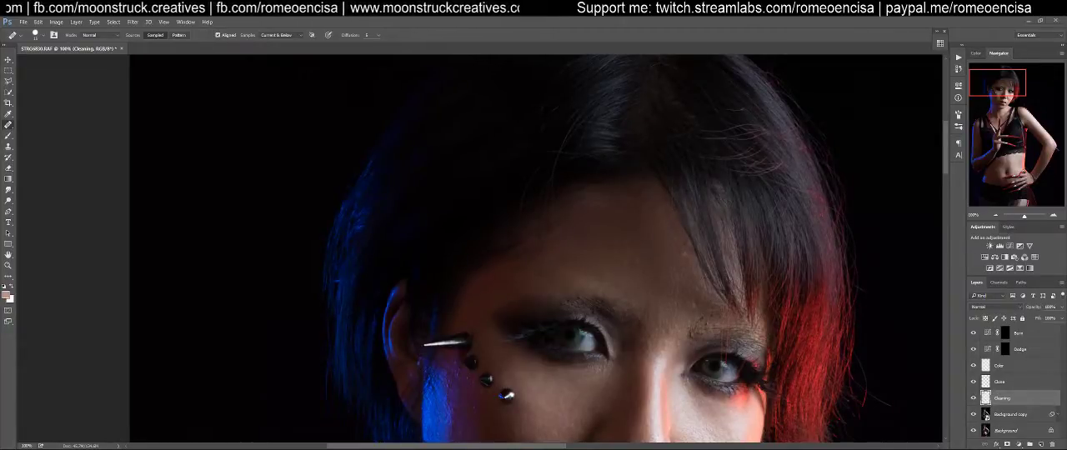
Heal the specks on the lower forehead and between the two eyebrows
{"action": "left_click", "coordinate": [608, 271], "text": "alt"}
{"action": "left_click", "coordinate": [613, 284]}
{"action": "left_click", "coordinate": [631, 281]}
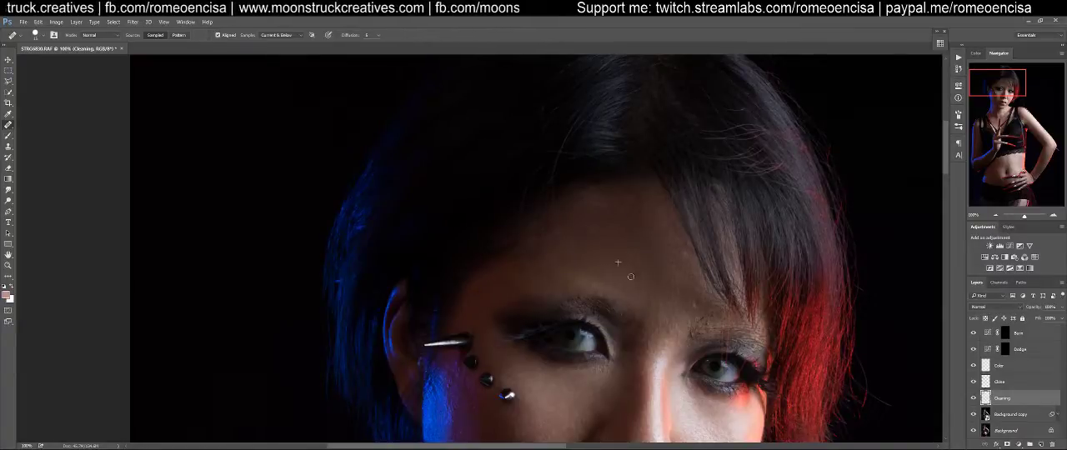
{"action": "left_click", "coordinate": [632, 285], "text": "alt"}
{"action": "left_click", "coordinate": [651, 299]}
{"action": "left_click", "coordinate": [661, 310]}
{"action": "left_click", "coordinate": [661, 320]}
{"action": "left_click", "coordinate": [663, 305], "text": "alt"}
{"action": "left_click_drag", "start_coordinate": [696, 303], "coordinate": [698, 297]}
{"action": "left_click", "coordinate": [656, 314]}
{"action": "left_click", "coordinate": [646, 302], "text": "alt"}
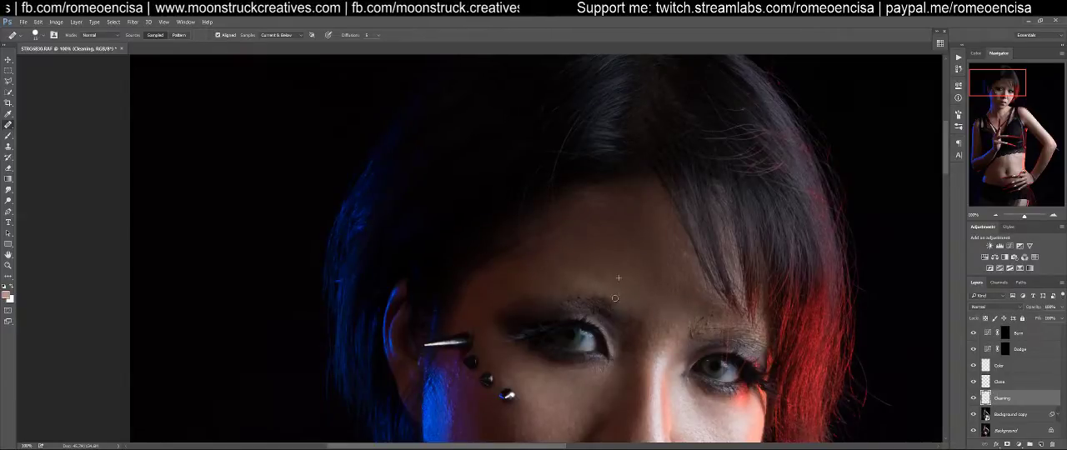
Heal the remaining brow hairs and flakes at the inner end of the blue-lit side's eyebrow at close view
{"action": "key", "text": "ctrl+space"}
{"action": "left_click_drag", "start_coordinate": [617, 301], "coordinate": [645, 290]}
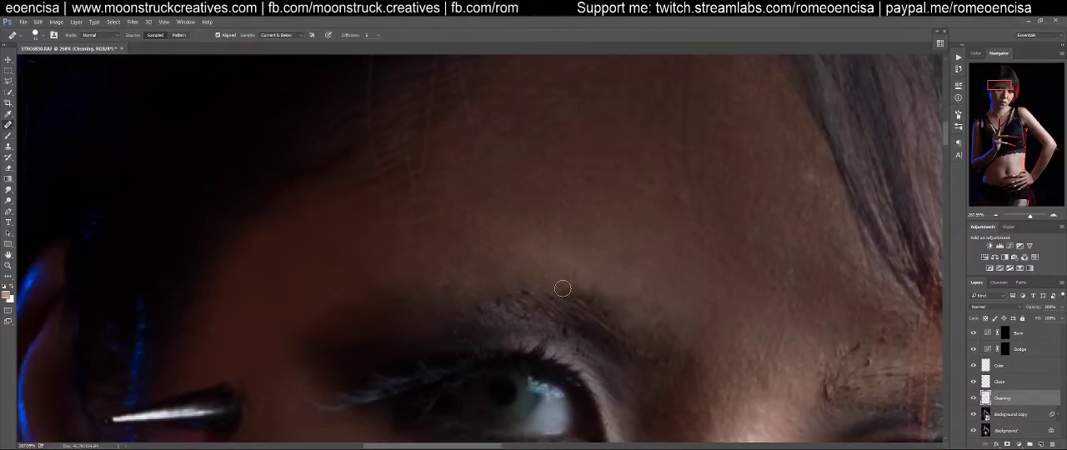
{"action": "left_click", "coordinate": [669, 349], "text": "alt"}
{"action": "mouse_move", "coordinate": [612, 323]}
{"action": "left_mouse_down"}
{"action": "mouse_move", "coordinate": [545, 302]}
{"action": "mouse_move", "coordinate": [618, 320]}
{"action": "mouse_move", "coordinate": [554, 307]}
{"action": "mouse_move", "coordinate": [641, 346]}
{"action": "mouse_move", "coordinate": [657, 376]}
{"action": "mouse_move", "coordinate": [638, 340]}
{"action": "mouse_move", "coordinate": [658, 387]}
{"action": "mouse_move", "coordinate": [654, 361]}
{"action": "mouse_move", "coordinate": [666, 371]}
{"action": "mouse_move", "coordinate": [643, 348]}
{"action": "mouse_move", "coordinate": [627, 351]}
{"action": "mouse_move", "coordinate": [662, 334]}
{"action": "mouse_move", "coordinate": [644, 325]}
{"action": "mouse_move", "coordinate": [665, 338]}
{"action": "mouse_move", "coordinate": [581, 330]}
{"action": "mouse_move", "coordinate": [603, 348]}
{"action": "left_mouse_up"}
{"action": "left_click", "coordinate": [634, 329], "text": "alt"}
{"action": "left_click", "coordinate": [659, 347], "text": "alt"}
{"action": "left_click", "coordinate": [619, 339], "text": "alt"}
{"action": "left_click", "coordinate": [604, 332], "text": "alt"}
Heal the leftover dark flecks along the brow arch above the blue-lit side's eye, finishing with a smaller brush
{"action": "mouse_move", "coordinate": [571, 324]}
{"action": "left_mouse_down"}
{"action": "mouse_move", "coordinate": [525, 295]}
{"action": "mouse_move", "coordinate": [500, 299]}
{"action": "mouse_move", "coordinate": [560, 305]}
{"action": "mouse_move", "coordinate": [470, 314]}
{"action": "mouse_move", "coordinate": [563, 317]}
{"action": "mouse_move", "coordinate": [441, 292]}
{"action": "mouse_move", "coordinate": [418, 323]}
{"action": "mouse_move", "coordinate": [503, 294]}
{"action": "mouse_move", "coordinate": [599, 316]}
{"action": "mouse_move", "coordinate": [560, 306]}
{"action": "left_mouse_up"}
{"action": "left_click", "coordinate": [574, 310], "text": "alt"}
{"action": "left_click", "coordinate": [452, 309], "text": "alt"}
{"action": "left_click", "coordinate": [451, 263], "text": "alt"}
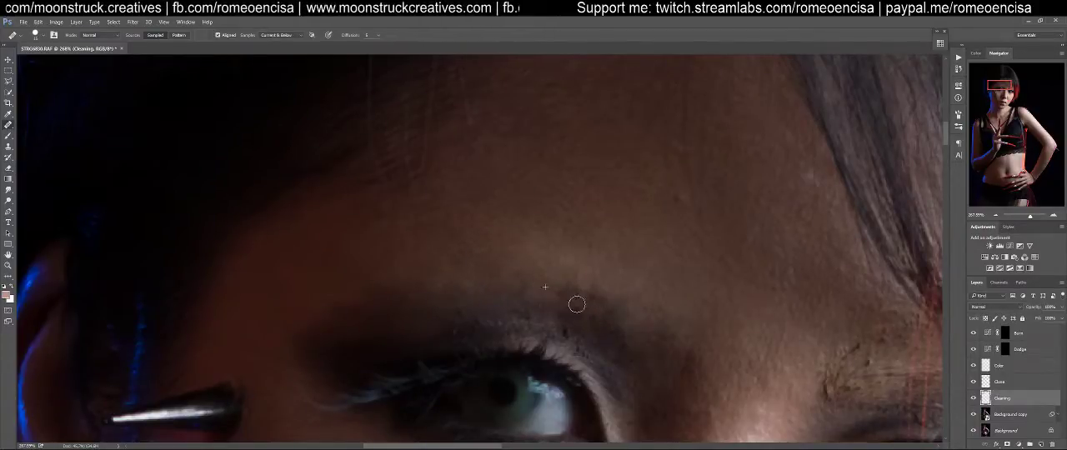
{"action": "key", "text": "bracketleft"}
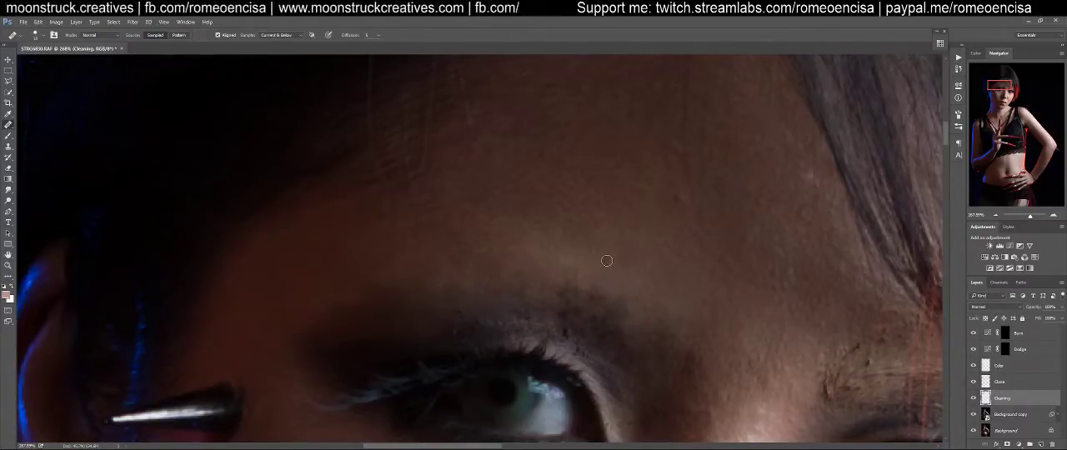
{"action": "left_click", "coordinate": [591, 264], "text": "alt"}
{"action": "mouse_move", "coordinate": [571, 297]}
{"action": "left_mouse_down"}
{"action": "mouse_move", "coordinate": [592, 297]}
{"action": "mouse_move", "coordinate": [570, 304]}
{"action": "mouse_move", "coordinate": [576, 322]}
{"action": "left_mouse_up"}
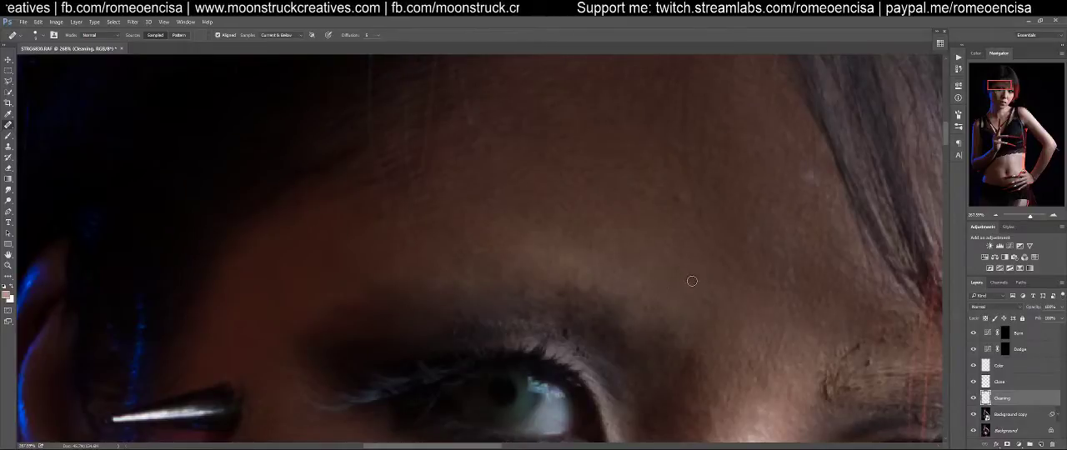
Heal away the flaky brow texture across the red-lit side's eyebrow with a larger Healing Brush
{"action": "left_click_drag", "start_coordinate": [722, 311], "coordinate": [522, 247]}
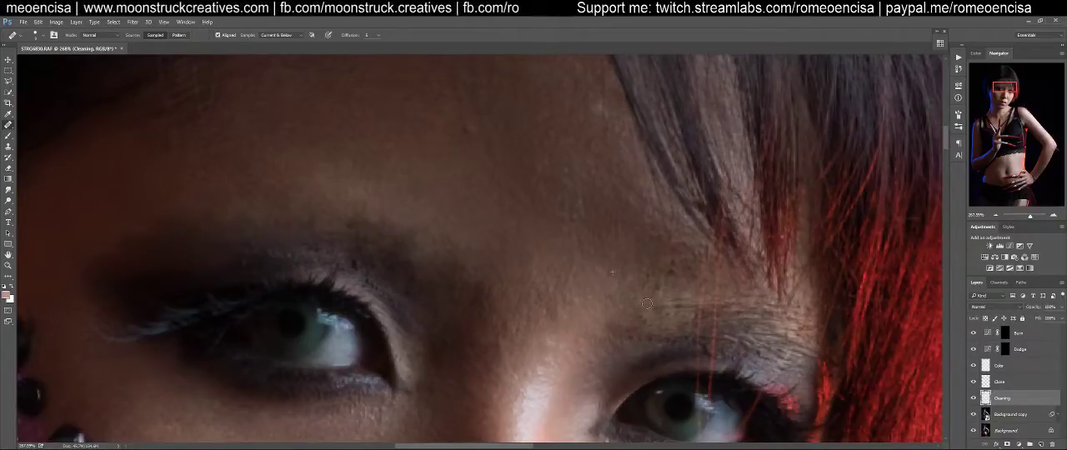
{"action": "key", "text": "bracketright"}
{"action": "left_click", "coordinate": [615, 269], "text": "alt"}
{"action": "mouse_move", "coordinate": [685, 261]}
{"action": "left_mouse_down"}
{"action": "mouse_move", "coordinate": [659, 242]}
{"action": "mouse_move", "coordinate": [692, 273]}
{"action": "left_mouse_up"}
{"action": "left_click", "coordinate": [614, 311], "text": "alt"}
{"action": "mouse_move", "coordinate": [663, 308]}
{"action": "left_mouse_down"}
{"action": "mouse_move", "coordinate": [617, 327]}
{"action": "mouse_move", "coordinate": [650, 280]}
{"action": "mouse_move", "coordinate": [621, 325]}
{"action": "mouse_move", "coordinate": [630, 337]}
{"action": "mouse_move", "coordinate": [667, 331]}
{"action": "mouse_move", "coordinate": [688, 309]}
{"action": "mouse_move", "coordinate": [701, 327]}
{"action": "mouse_move", "coordinate": [710, 255]}
{"action": "mouse_move", "coordinate": [699, 325]}
{"action": "mouse_move", "coordinate": [719, 310]}
{"action": "mouse_move", "coordinate": [711, 287]}
{"action": "mouse_move", "coordinate": [702, 322]}
{"action": "mouse_move", "coordinate": [746, 319]}
{"action": "mouse_move", "coordinate": [730, 287]}
{"action": "mouse_move", "coordinate": [697, 272]}
{"action": "mouse_move", "coordinate": [712, 320]}
{"action": "mouse_move", "coordinate": [776, 316]}
{"action": "mouse_move", "coordinate": [754, 303]}
{"action": "mouse_move", "coordinate": [730, 331]}
{"action": "mouse_move", "coordinate": [789, 341]}
{"action": "mouse_move", "coordinate": [794, 318]}
{"action": "mouse_move", "coordinate": [802, 341]}
{"action": "mouse_move", "coordinate": [807, 317]}
{"action": "mouse_move", "coordinate": [788, 334]}
{"action": "mouse_move", "coordinate": [794, 340]}
{"action": "mouse_move", "coordinate": [738, 306]}
{"action": "mouse_move", "coordinate": [763, 340]}
{"action": "left_mouse_up"}
{"action": "left_click", "coordinate": [617, 291], "text": "alt"}
{"action": "left_click", "coordinate": [621, 305], "text": "alt"}
{"action": "left_click", "coordinate": [702, 284]}
{"action": "left_click", "coordinate": [679, 303], "text": "alt"}
{"action": "left_click", "coordinate": [617, 326], "text": "alt"}
{"action": "mouse_move", "coordinate": [644, 339]}
{"action": "left_mouse_down"}
{"action": "mouse_move", "coordinate": [650, 327]}
{"action": "mouse_move", "coordinate": [659, 345]}
{"action": "mouse_move", "coordinate": [682, 339]}
{"action": "left_mouse_up"}
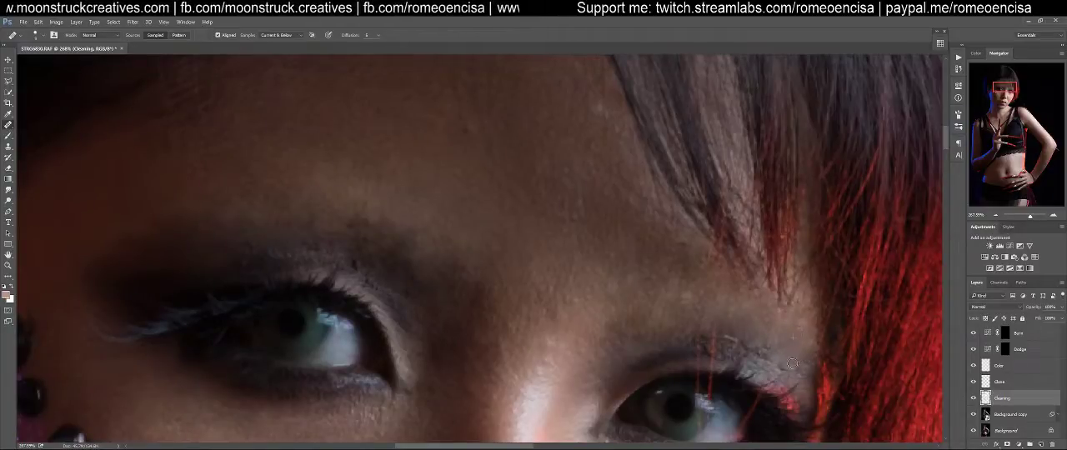
Heal the remaining blemishes on the skin above the red-lit side's eyebrow, beside the fringe
{"action": "scroll", "coordinate": [740, 317], "scroll_direction": "down", "scroll_amount": 3}
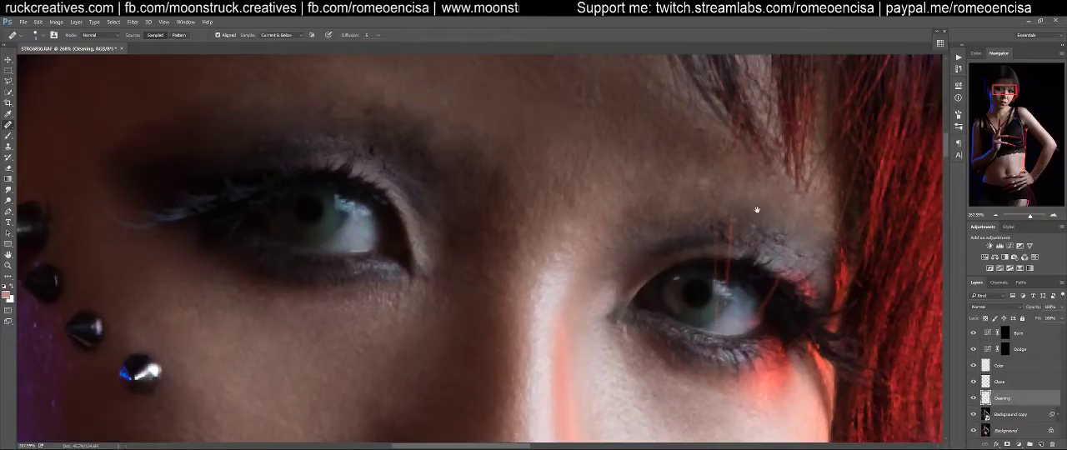
{"action": "left_click_drag", "start_coordinate": [754, 212], "coordinate": [732, 324]}
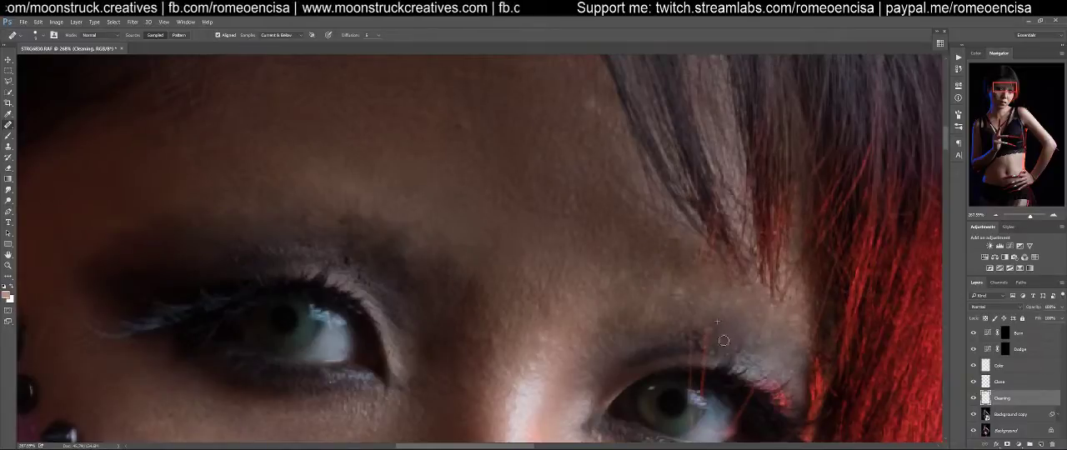
{"action": "left_click", "coordinate": [683, 267], "text": "alt"}
{"action": "mouse_move", "coordinate": [708, 244]}
{"action": "left_mouse_down"}
{"action": "mouse_move", "coordinate": [700, 242]}
{"action": "mouse_move", "coordinate": [712, 260]}
{"action": "mouse_move", "coordinate": [701, 253]}
{"action": "left_mouse_up"}
Heal away the inner, fainter stray red hair crossing the upper eyelid of the red-lit side's eye
{"action": "key", "text": "z"}
{"action": "mouse_move", "coordinate": [718, 344]}
{"action": "left_mouse_down"}
{"action": "mouse_move", "coordinate": [759, 319]}
{"action": "mouse_move", "coordinate": [734, 326]}
{"action": "mouse_move", "coordinate": [744, 323]}
{"action": "left_mouse_up"}
{"action": "key", "text": "j"}
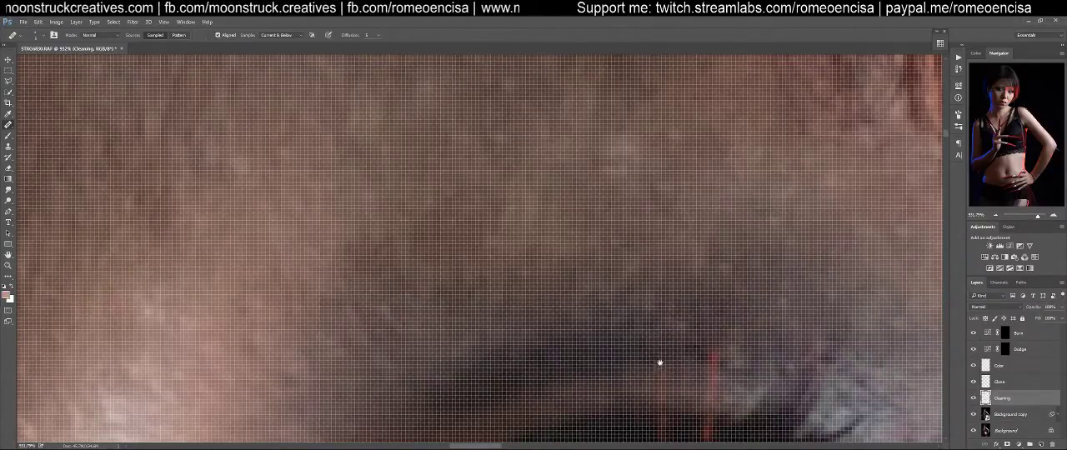
{"action": "scroll", "coordinate": [666, 317], "scroll_direction": "down", "scroll_amount": 3}
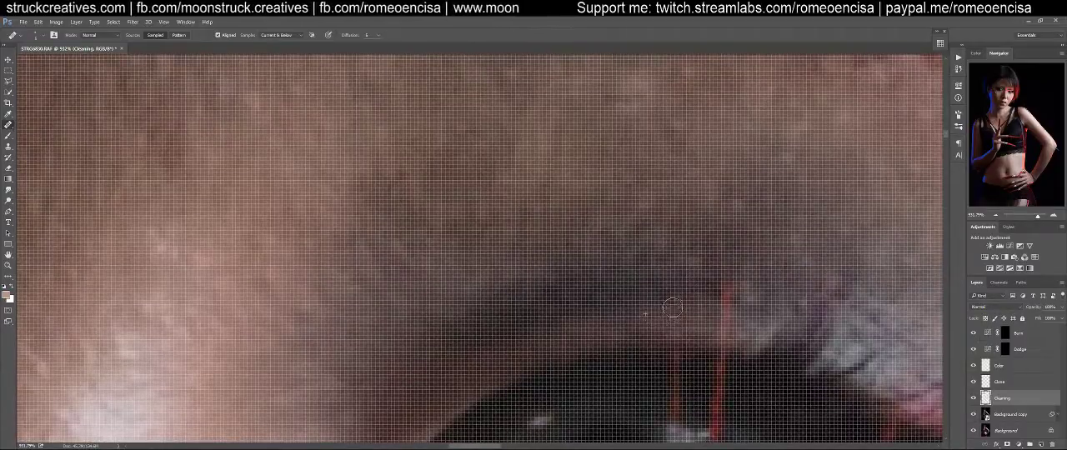
{"action": "mouse_move", "coordinate": [678, 315]}
{"action": "left_mouse_down"}
{"action": "mouse_move", "coordinate": [682, 306]}
{"action": "mouse_move", "coordinate": [691, 321]}
{"action": "mouse_move", "coordinate": [675, 344]}
{"action": "left_mouse_up"}
{"action": "scroll", "coordinate": [681, 353], "scroll_direction": "down", "scroll_amount": 3}
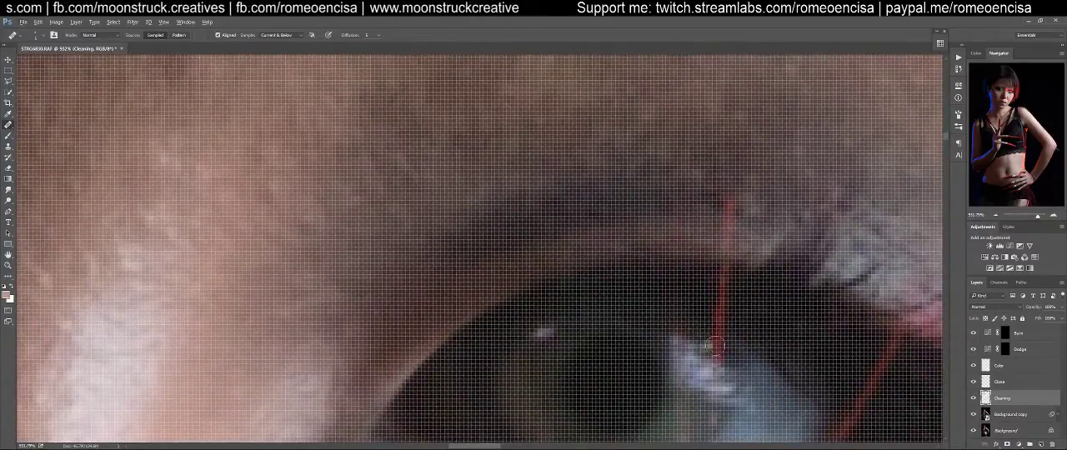
Heal away the longer stray red hair running from the upper eyelid down into the red-lit side's eye
{"action": "left_click", "coordinate": [731, 206]}
{"action": "left_click", "coordinate": [708, 201], "text": "alt"}
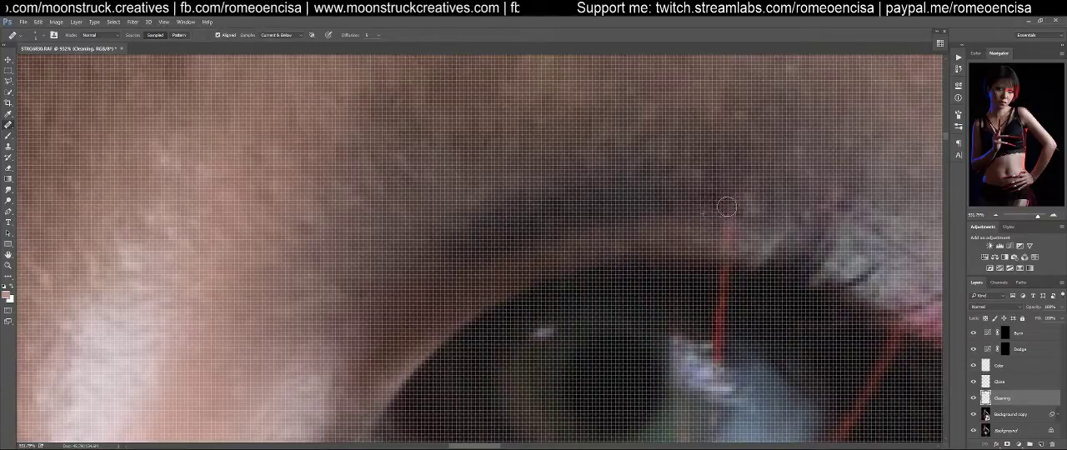
{"action": "left_click_drag", "start_coordinate": [731, 200], "coordinate": [722, 315]}
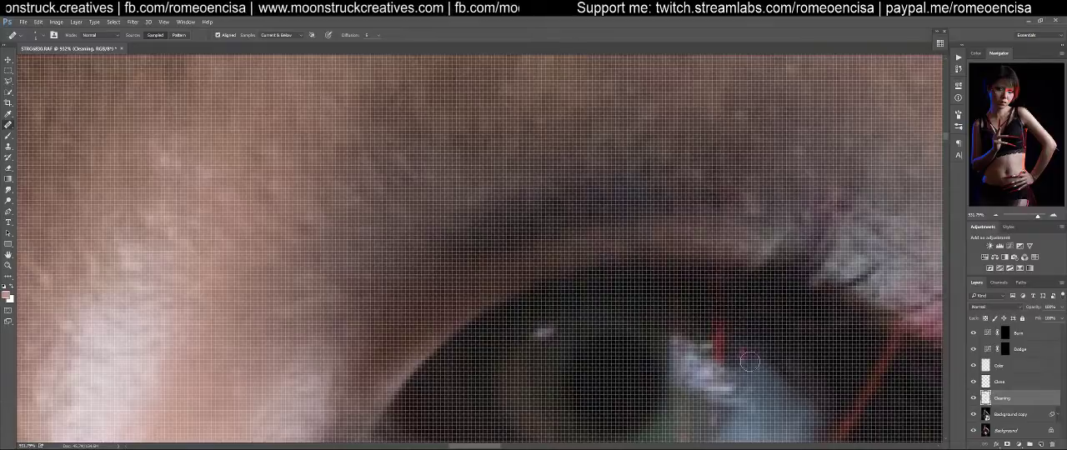
{"action": "left_click_drag", "start_coordinate": [751, 366], "coordinate": [761, 280]}
{"action": "left_click", "coordinate": [684, 247], "text": "alt"}
{"action": "left_click", "coordinate": [711, 255]}
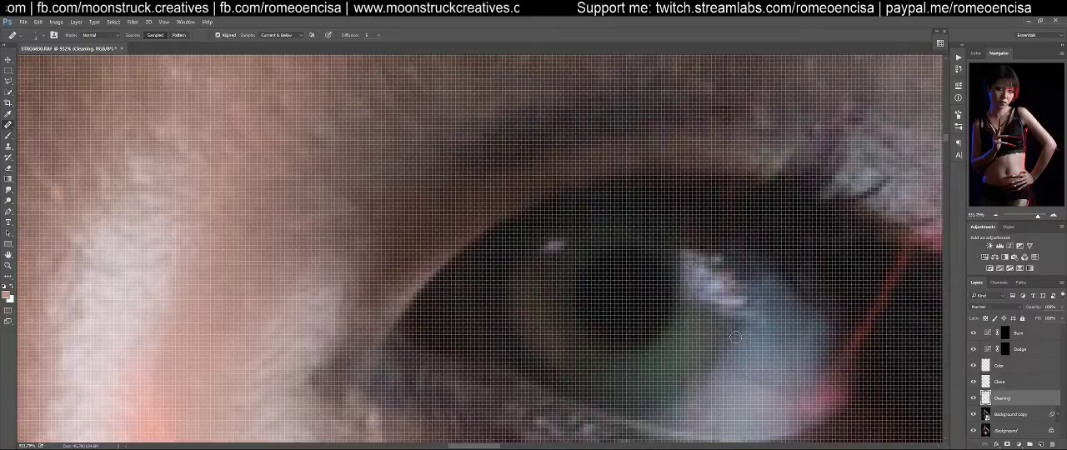
{"action": "key", "text": "ctrl+1"}
{"action": "key", "text": "z"}
{"action": "mouse_move", "coordinate": [506, 257]}
{"action": "left_mouse_down"}
{"action": "mouse_move", "coordinate": [557, 249]}
{"action": "mouse_move", "coordinate": [566, 302]}
{"action": "left_mouse_up"}
{"action": "key", "text": "j"}
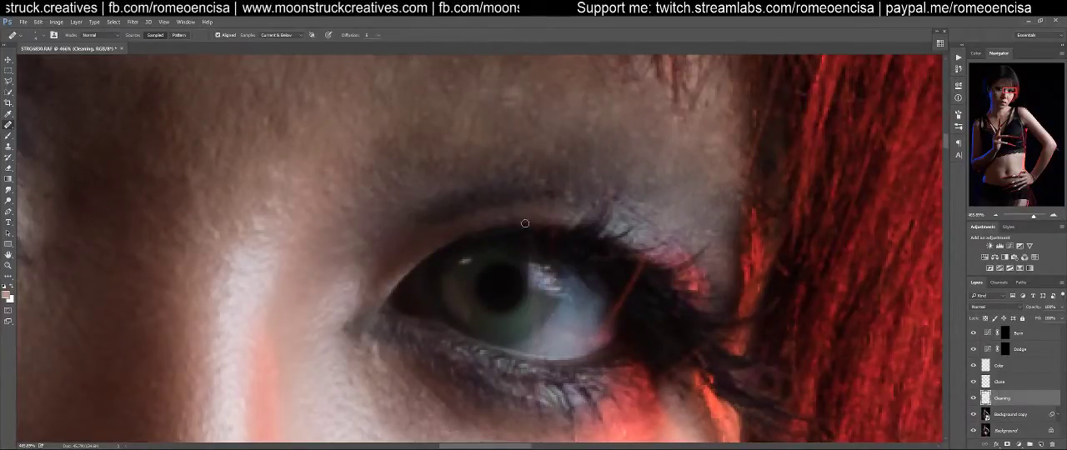
On the Clone layer, clean the hair remnants along the red-lit side's upper lash line with the Clone Stamp
{"action": "left_click", "coordinate": [1001, 383]}
{"action": "key", "text": "s"}
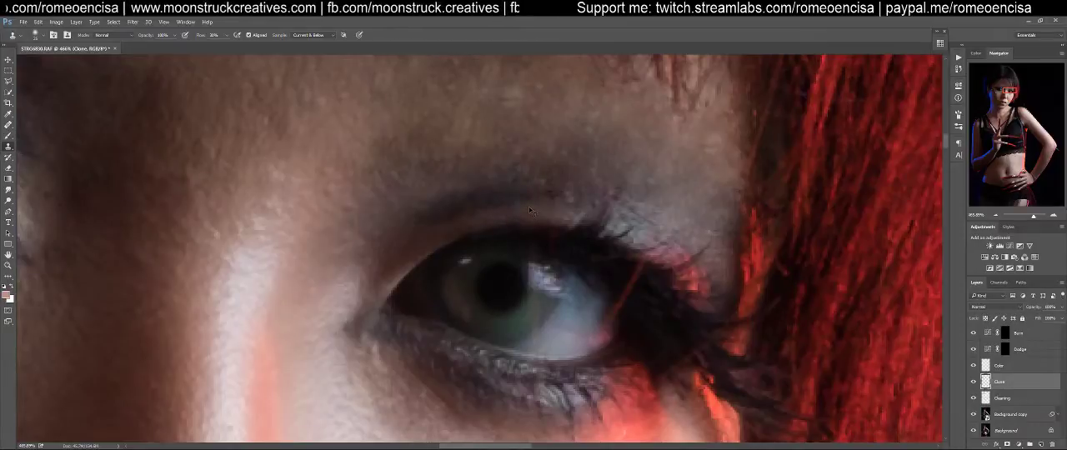
{"action": "key", "text": "ctrl+1"}
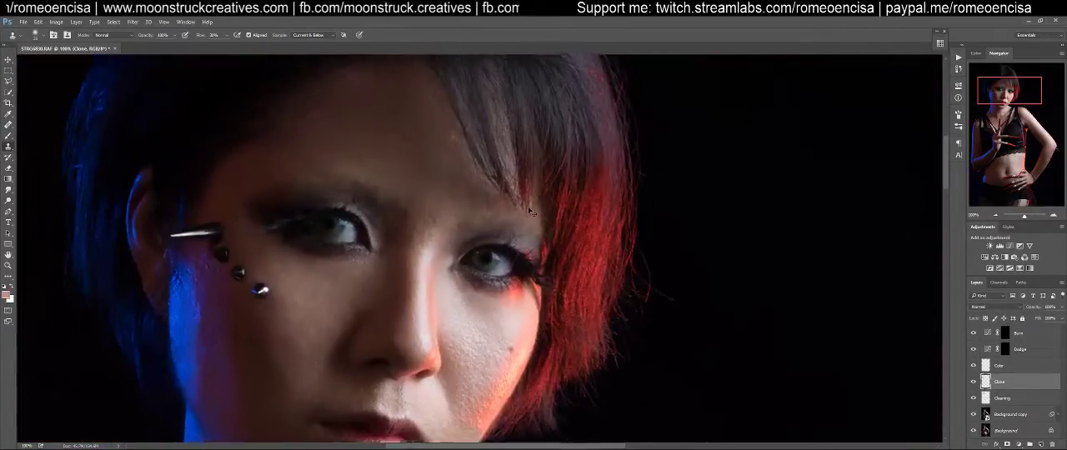
{"action": "key", "text": "ctrl+plus"}
{"action": "key", "text": "ctrl+plus"}
{"action": "key", "text": "ctrl+plus"}
{"action": "key", "text": "ctrl+plus"}
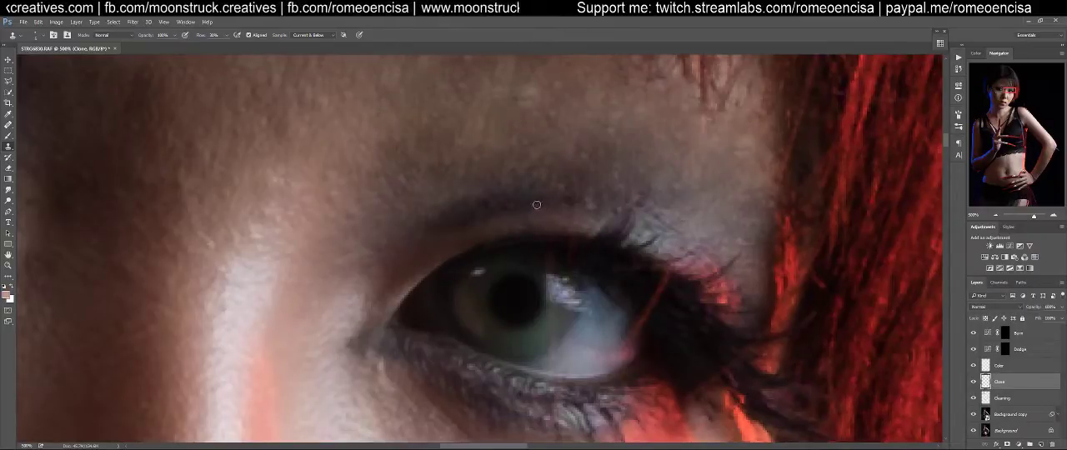
{"action": "mouse_move", "coordinate": [548, 202]}
{"action": "left_mouse_down"}
{"action": "mouse_move", "coordinate": [575, 219]}
{"action": "mouse_move", "coordinate": [558, 201]}
{"action": "mouse_move", "coordinate": [584, 198]}
{"action": "mouse_move", "coordinate": [571, 223]}
{"action": "mouse_move", "coordinate": [543, 229]}
{"action": "mouse_move", "coordinate": [586, 225]}
{"action": "mouse_move", "coordinate": [567, 232]}
{"action": "mouse_move", "coordinate": [573, 248]}
{"action": "mouse_move", "coordinate": [546, 249]}
{"action": "mouse_move", "coordinate": [556, 247]}
{"action": "mouse_move", "coordinate": [549, 266]}
{"action": "mouse_move", "coordinate": [575, 246]}
{"action": "mouse_move", "coordinate": [559, 238]}
{"action": "mouse_move", "coordinate": [572, 238]}
{"action": "mouse_move", "coordinate": [569, 252]}
{"action": "mouse_move", "coordinate": [561, 240]}
{"action": "mouse_move", "coordinate": [568, 257]}
{"action": "mouse_move", "coordinate": [551, 266]}
{"action": "mouse_move", "coordinate": [574, 257]}
{"action": "left_mouse_up"}
{"action": "left_click", "coordinate": [559, 241], "text": "alt"}
{"action": "left_click", "coordinate": [532, 250], "text": "alt"}
{"action": "left_click", "coordinate": [553, 247], "text": "alt"}
{"action": "left_click", "coordinate": [560, 294], "text": "alt"}
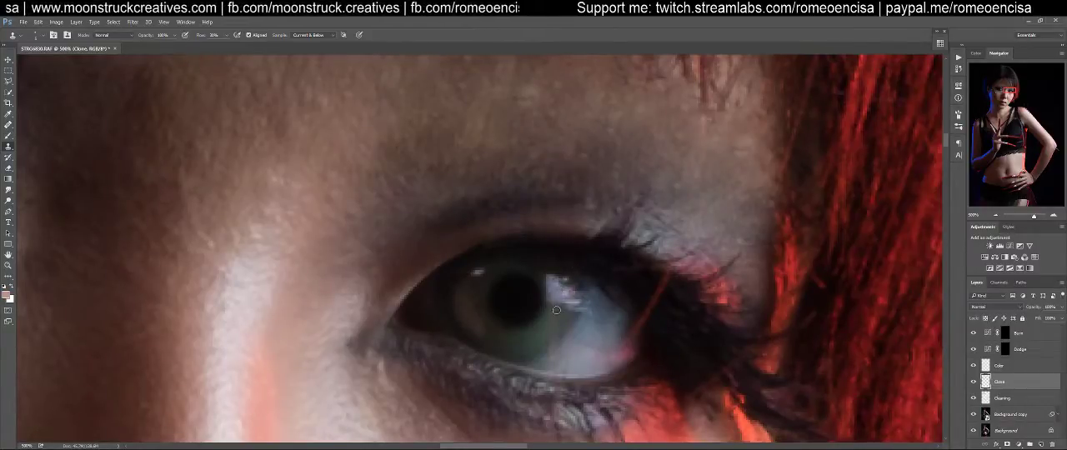
Clone clean the iris edge just below the catchlight in the red-lit side's eye
{"action": "mouse_move", "coordinate": [559, 311]}
{"action": "left_mouse_down"}
{"action": "mouse_move", "coordinate": [551, 308]}
{"action": "mouse_move", "coordinate": [543, 335]}
{"action": "mouse_move", "coordinate": [555, 339]}
{"action": "left_mouse_up"}
{"action": "left_click", "coordinate": [557, 325], "text": "alt"}
{"action": "left_click", "coordinate": [558, 327], "text": "alt"}
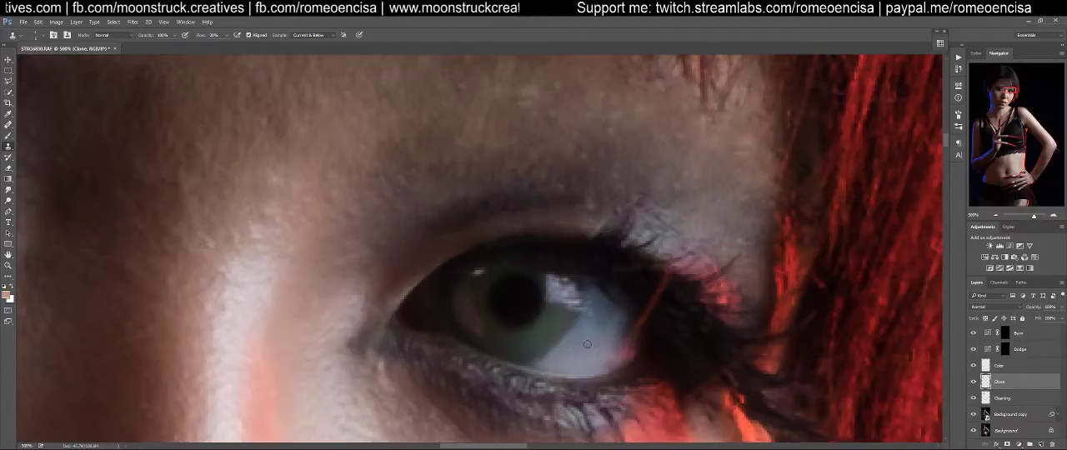
Clone out the stray red hair crossing the outer white of the red-lit side's eye into the lashes
{"action": "left_click_drag", "start_coordinate": [588, 258], "coordinate": [547, 288]}
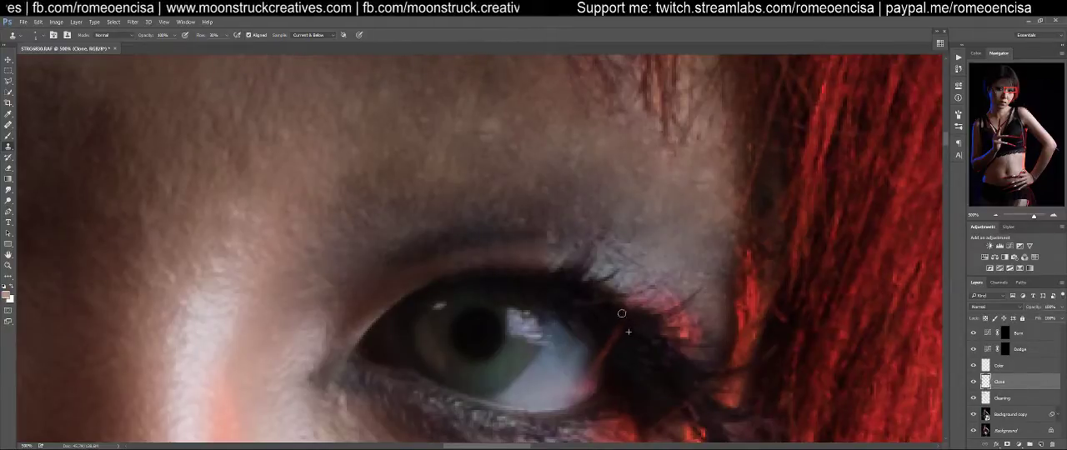
{"action": "left_click_drag", "start_coordinate": [620, 330], "coordinate": [607, 353]}
{"action": "left_click", "coordinate": [633, 342], "text": "alt"}
{"action": "left_click", "coordinate": [620, 360], "text": "alt"}
{"action": "left_click_drag", "start_coordinate": [609, 349], "coordinate": [606, 365]}
Clone over the area below the outer lashes of the red-lit side's eye with a larger brush
{"action": "left_click_drag", "start_coordinate": [666, 300], "coordinate": [606, 209]}
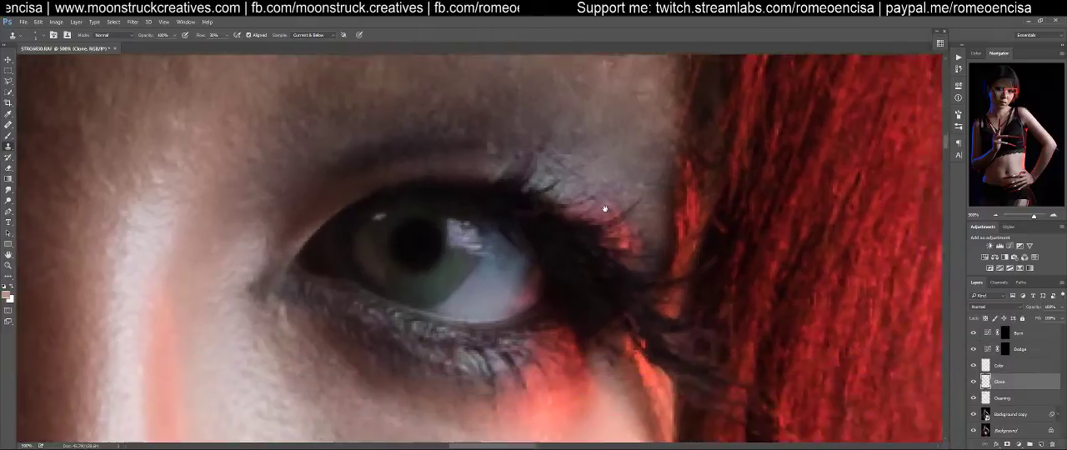
{"action": "key", "text": "]"}
{"action": "left_click", "coordinate": [623, 313], "text": "alt"}
{"action": "mouse_move", "coordinate": [632, 308]}
{"action": "left_mouse_down"}
{"action": "mouse_move", "coordinate": [639, 301]}
{"action": "mouse_move", "coordinate": [607, 326]}
{"action": "left_mouse_up"}
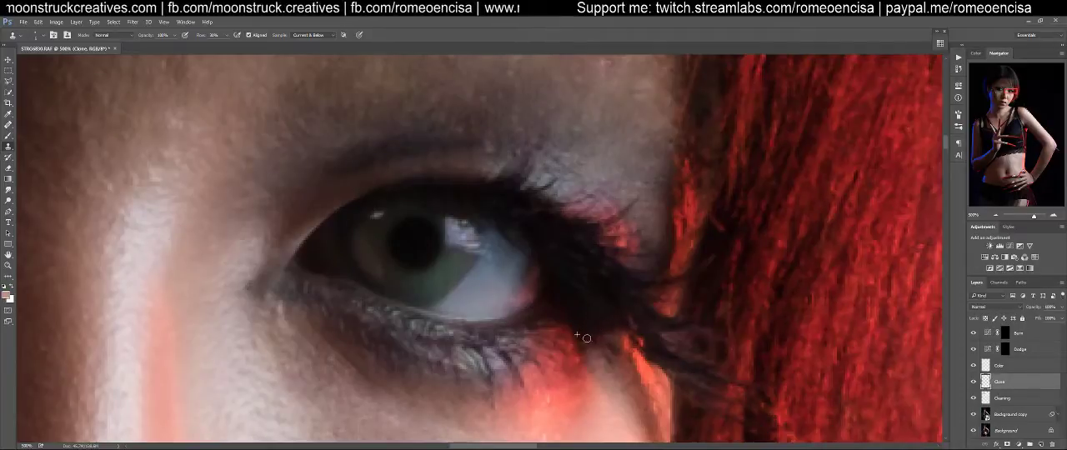
Examine the retouched eyes and brows at close view and against the whole face
{"action": "left_click_drag", "start_coordinate": [630, 220], "coordinate": [615, 384]}
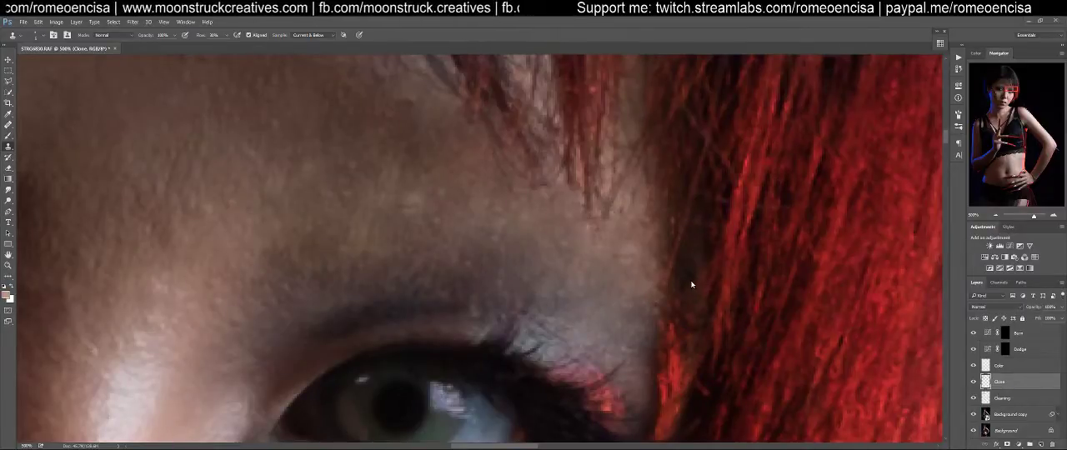
{"action": "left_click_drag", "start_coordinate": [566, 327], "coordinate": [683, 241]}
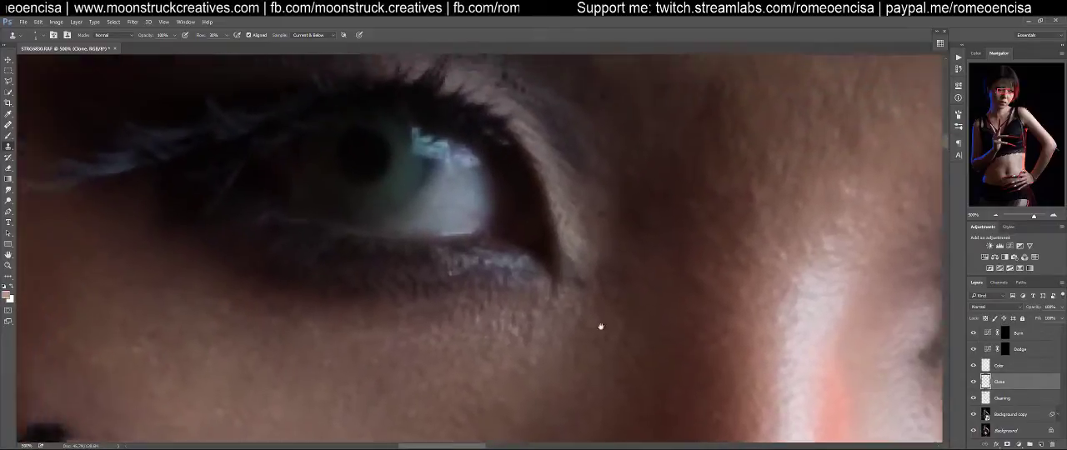
{"action": "left_click_drag", "start_coordinate": [601, 326], "coordinate": [436, 305]}
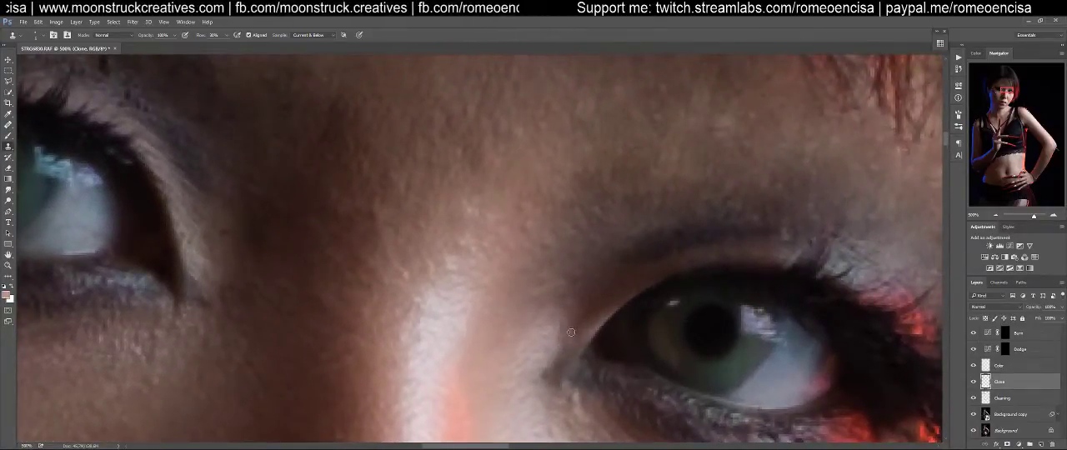
{"action": "key", "text": "ctrl+minus"}
{"action": "key", "text": "ctrl+minus"}
{"action": "key", "text": "ctrl+minus"}
{"action": "key", "text": "ctrl+minus"}
{"action": "key", "text": "ctrl+minus"}
{"action": "key", "text": "ctrl+minus"}
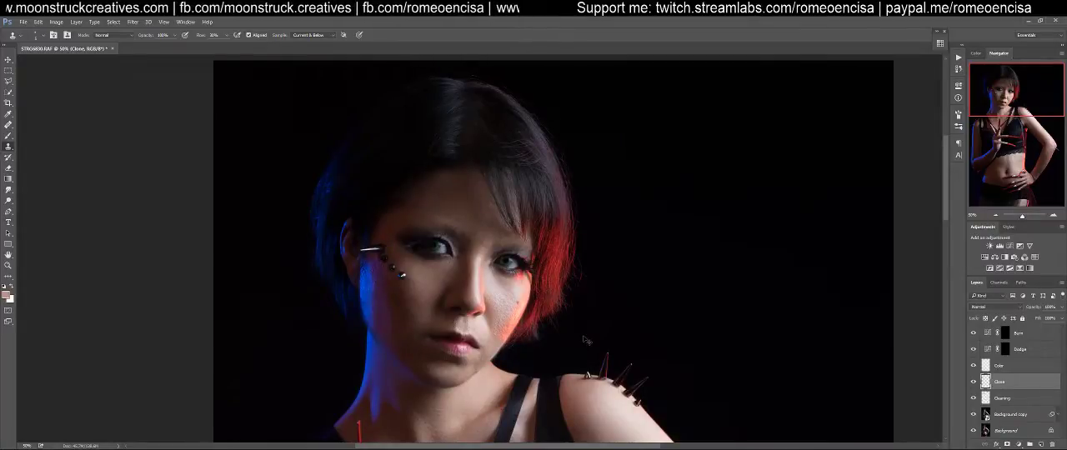
{"action": "key", "text": "ctrl+plus"}
{"action": "key", "text": "ctrl+plus"}
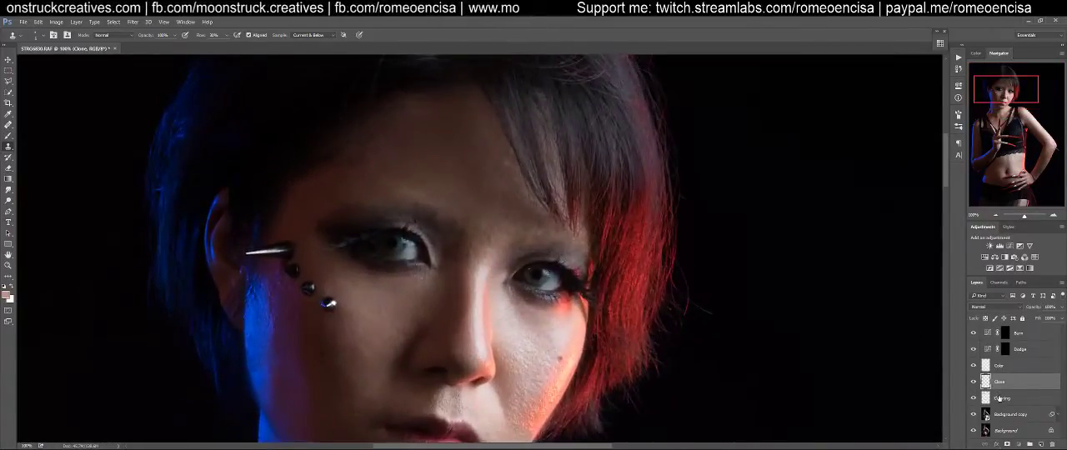
On the Cleaning layer, heal the remaining uneven marks on the forehead beside the fringe
{"action": "left_click", "coordinate": [1000, 399]}
{"action": "key", "text": "j"}
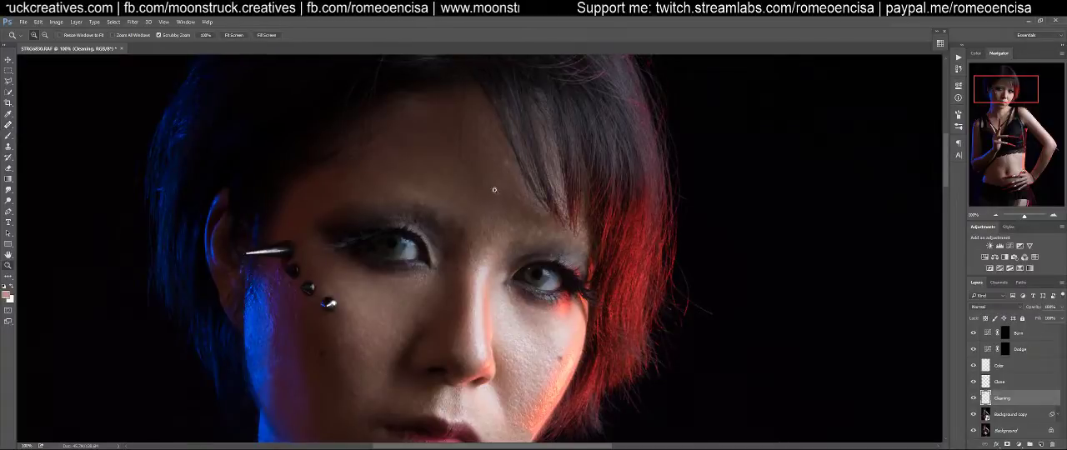
{"action": "scroll", "coordinate": [501, 176], "scroll_direction": "up", "scroll_amount": 4}
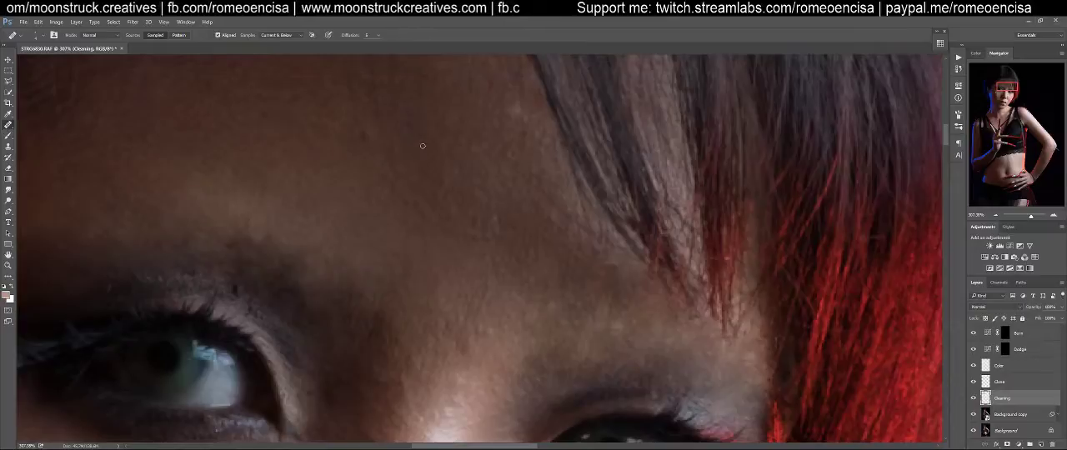
{"action": "left_click_drag", "start_coordinate": [420, 170], "coordinate": [488, 223]}
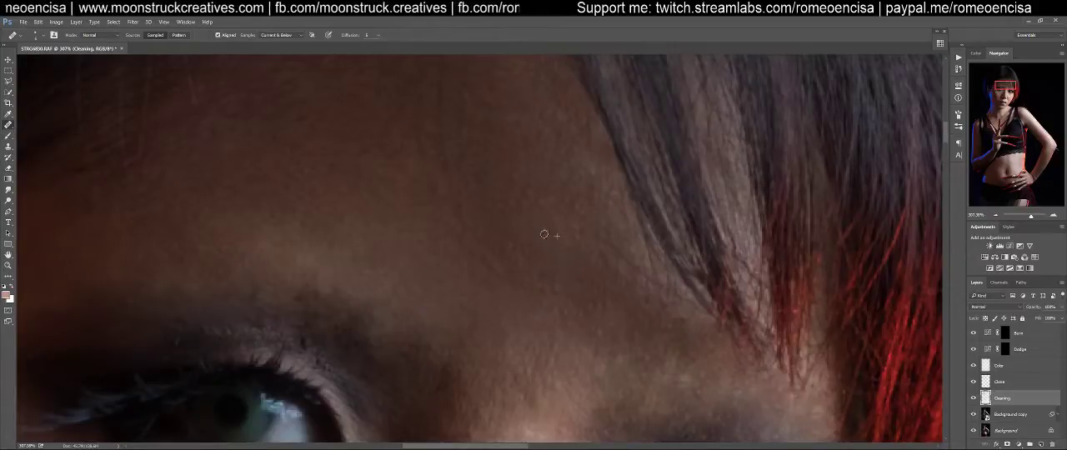
{"action": "left_click_drag", "start_coordinate": [488, 237], "coordinate": [548, 126]}
{"action": "left_click_drag", "start_coordinate": [576, 228], "coordinate": [564, 165]}
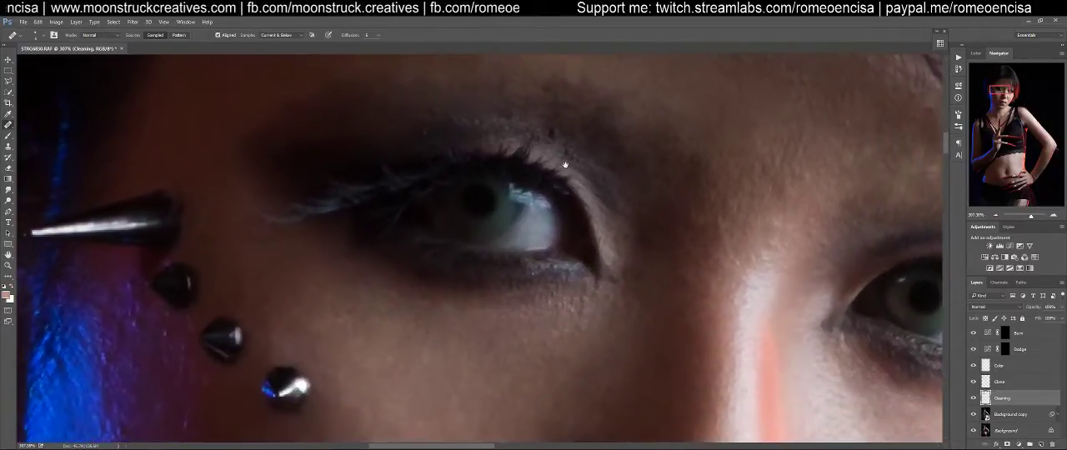
Heal the small blemishes on the purple-lit skin between the blue-lit cheek edge and the face studs
{"action": "left_click_drag", "start_coordinate": [540, 295], "coordinate": [504, 197]}
{"action": "left_click_drag", "start_coordinate": [395, 351], "coordinate": [526, 131]}
{"action": "left_click_drag", "start_coordinate": [390, 180], "coordinate": [608, 277]}
{"action": "left_click_drag", "start_coordinate": [498, 202], "coordinate": [506, 237]}
{"action": "left_click_drag", "start_coordinate": [505, 207], "coordinate": [493, 216]}
{"action": "left_click", "coordinate": [490, 217], "text": "alt"}
{"action": "left_click_drag", "start_coordinate": [473, 190], "coordinate": [480, 211]}
{"action": "mouse_move", "coordinate": [496, 154]}
{"action": "left_mouse_down"}
{"action": "mouse_move", "coordinate": [473, 142]}
{"action": "mouse_move", "coordinate": [497, 137]}
{"action": "mouse_move", "coordinate": [480, 116]}
{"action": "mouse_move", "coordinate": [487, 140]}
{"action": "left_mouse_up"}
{"action": "left_click", "coordinate": [495, 124], "text": "alt"}
{"action": "left_click", "coordinate": [479, 115]}
{"action": "left_click", "coordinate": [466, 132], "text": "alt"}
{"action": "left_click", "coordinate": [449, 105]}
{"action": "left_click_drag", "start_coordinate": [476, 137], "coordinate": [512, 221]}
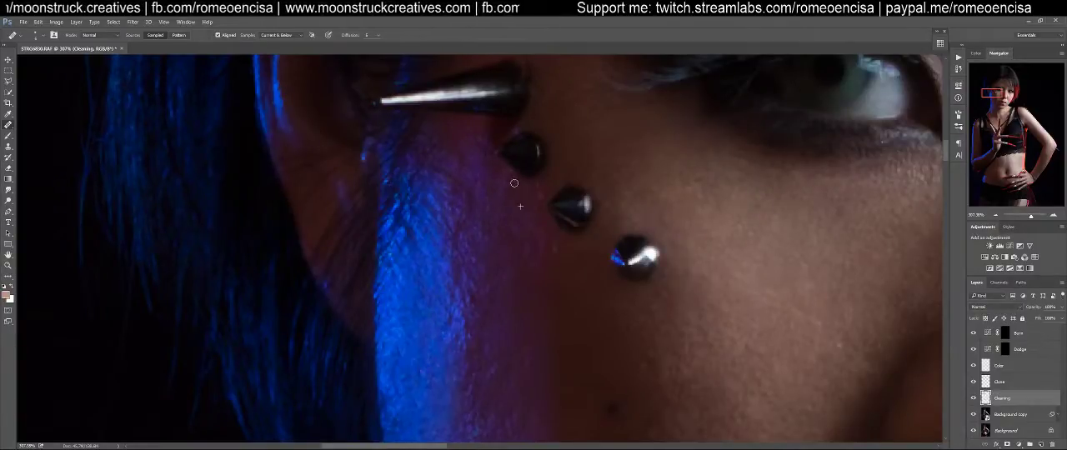
On the Clone layer, clone skin over the red reflection along the nose's red-lit side at 10% flow
{"action": "left_click_drag", "start_coordinate": [710, 275], "coordinate": [364, 219]}
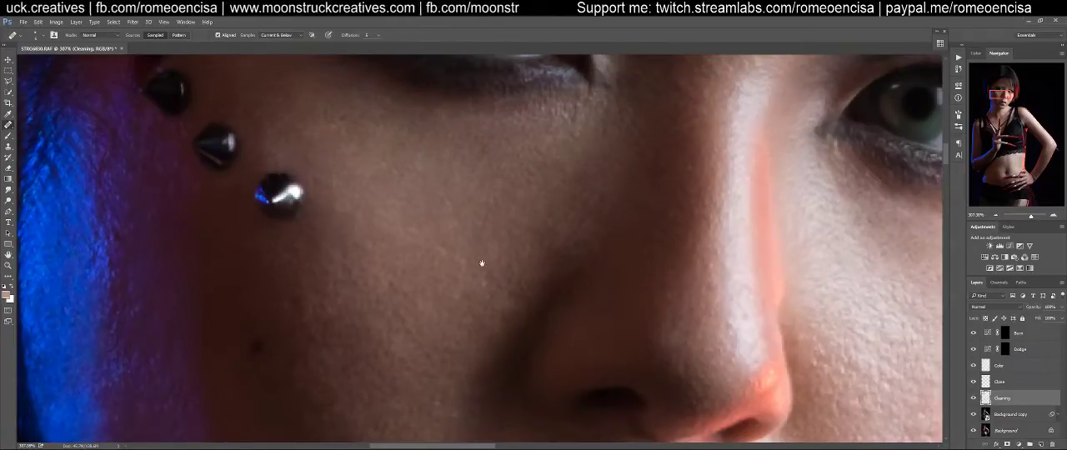
{"action": "left_click_drag", "start_coordinate": [464, 262], "coordinate": [369, 114]}
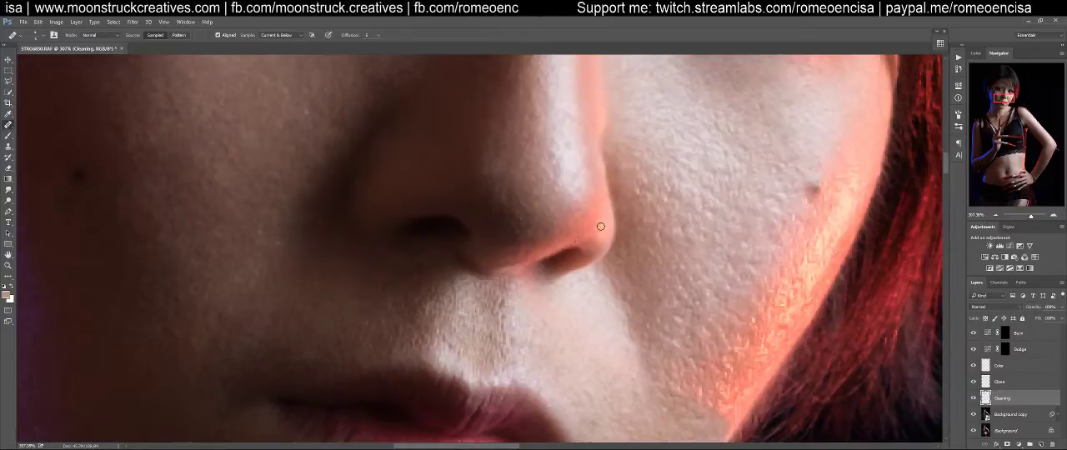
{"action": "left_click_drag", "start_coordinate": [621, 190], "coordinate": [612, 236]}
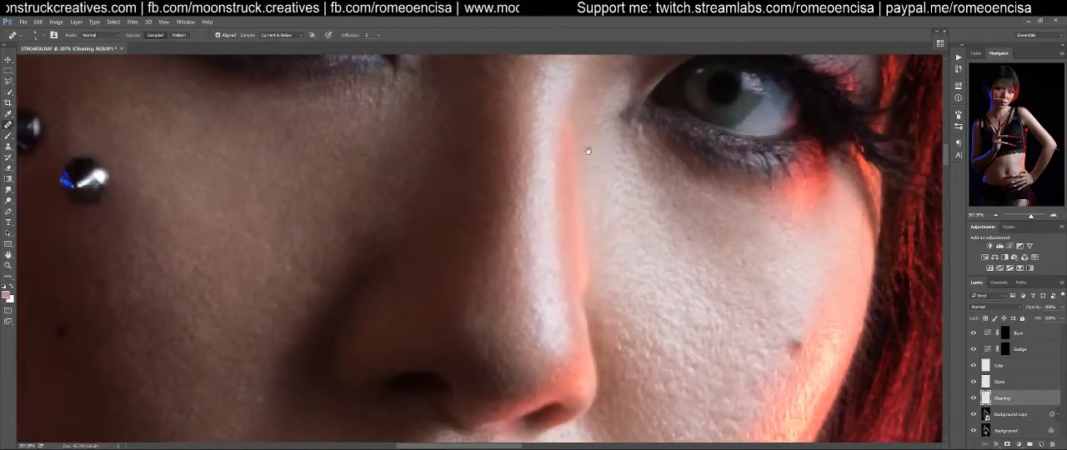
{"action": "left_click", "coordinate": [1003, 383]}
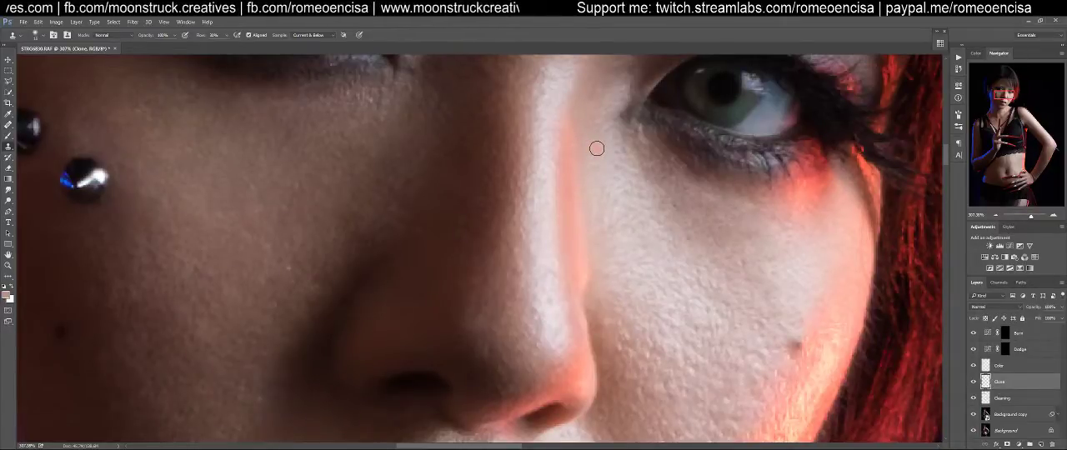
{"action": "key", "text": "shift+1"}
{"action": "key", "text": "]"}
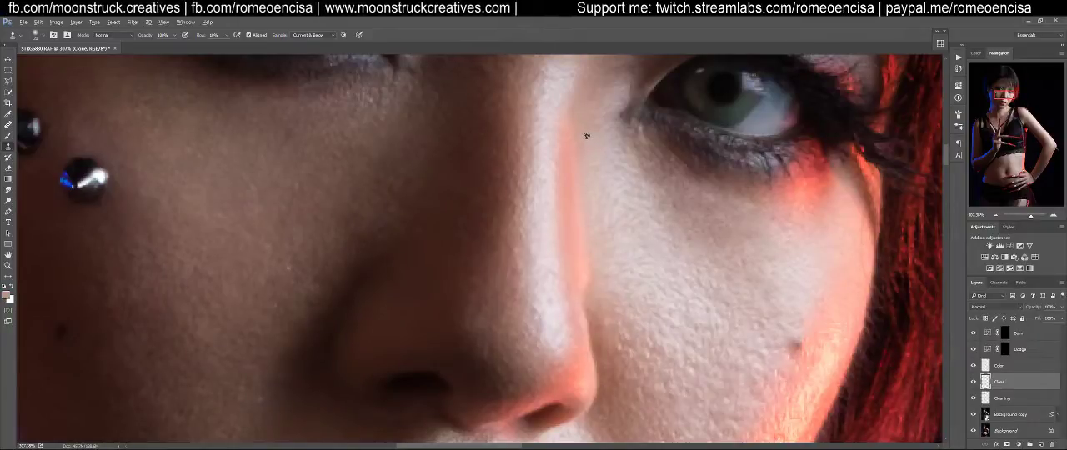
{"action": "left_click", "coordinate": [591, 133], "text": "alt"}
{"action": "mouse_move", "coordinate": [572, 128]}
{"action": "left_mouse_down"}
{"action": "mouse_move", "coordinate": [572, 161]}
{"action": "mouse_move", "coordinate": [570, 125]}
{"action": "mouse_move", "coordinate": [586, 271]}
{"action": "mouse_move", "coordinate": [589, 253]}
{"action": "mouse_move", "coordinate": [577, 264]}
{"action": "mouse_move", "coordinate": [584, 214]}
{"action": "mouse_move", "coordinate": [573, 224]}
{"action": "mouse_move", "coordinate": [570, 186]}
{"action": "mouse_move", "coordinate": [578, 266]}
{"action": "mouse_move", "coordinate": [583, 222]}
{"action": "mouse_move", "coordinate": [596, 282]}
{"action": "mouse_move", "coordinate": [579, 151]}
{"action": "mouse_move", "coordinate": [567, 203]}
{"action": "mouse_move", "coordinate": [577, 117]}
{"action": "mouse_move", "coordinate": [561, 186]}
{"action": "mouse_move", "coordinate": [576, 245]}
{"action": "mouse_move", "coordinate": [587, 130]}
{"action": "left_mouse_up"}
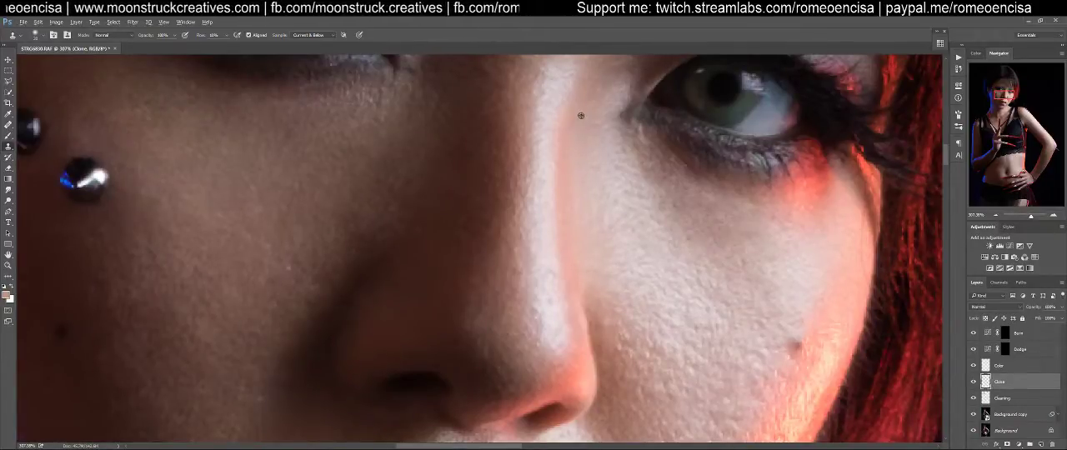
{"action": "left_click", "coordinate": [581, 113], "text": "alt"}
{"action": "mouse_move", "coordinate": [572, 141]}
{"action": "left_mouse_down"}
{"action": "mouse_move", "coordinate": [569, 174]}
{"action": "mouse_move", "coordinate": [577, 119]}
{"action": "mouse_move", "coordinate": [571, 242]}
{"action": "mouse_move", "coordinate": [586, 291]}
{"action": "mouse_move", "coordinate": [571, 195]}
{"action": "mouse_move", "coordinate": [581, 273]}
{"action": "mouse_move", "coordinate": [580, 177]}
{"action": "mouse_move", "coordinate": [576, 235]}
{"action": "mouse_move", "coordinate": [569, 193]}
{"action": "mouse_move", "coordinate": [569, 233]}
{"action": "mouse_move", "coordinate": [573, 205]}
{"action": "mouse_move", "coordinate": [584, 304]}
{"action": "mouse_move", "coordinate": [570, 195]}
{"action": "mouse_move", "coordinate": [568, 217]}
{"action": "mouse_move", "coordinate": [586, 113]}
{"action": "mouse_move", "coordinate": [580, 139]}
{"action": "mouse_move", "coordinate": [577, 100]}
{"action": "mouse_move", "coordinate": [558, 173]}
{"action": "mouse_move", "coordinate": [574, 110]}
{"action": "mouse_move", "coordinate": [561, 213]}
{"action": "mouse_move", "coordinate": [581, 301]}
{"action": "left_mouse_up"}
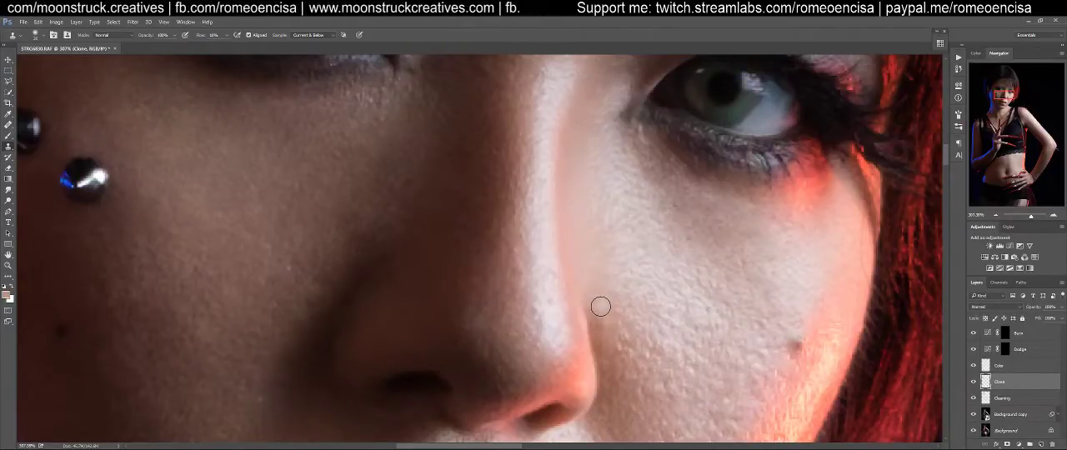
Refine the edge where the red-lit nostril wing meets the cheek, using a smaller Clone Stamp brush at very close view
{"action": "left_click_drag", "start_coordinate": [600, 295], "coordinate": [562, 220]}
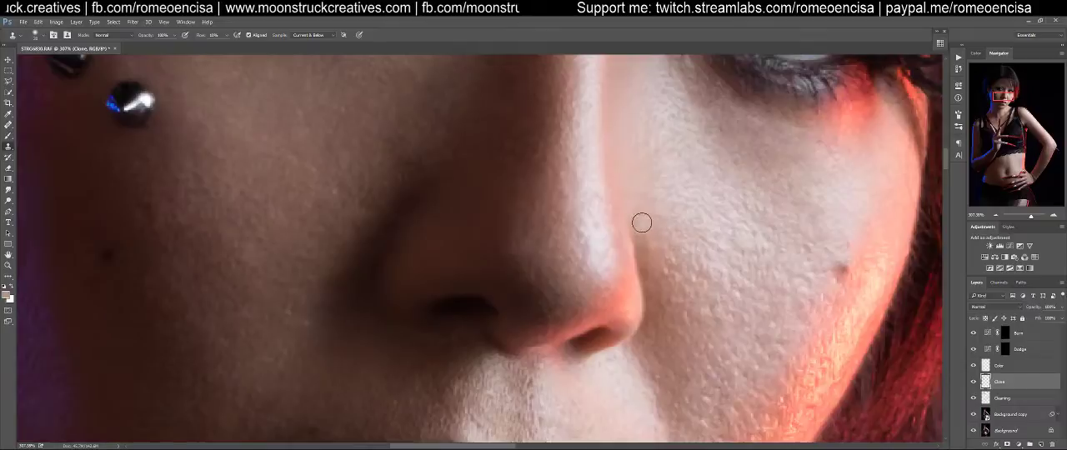
{"action": "key", "text": "bracketleft"}
{"action": "key", "text": "bracketleft"}
{"action": "key", "text": "bracketleft"}
{"action": "left_click_drag", "start_coordinate": [640, 241], "coordinate": [690, 226]}
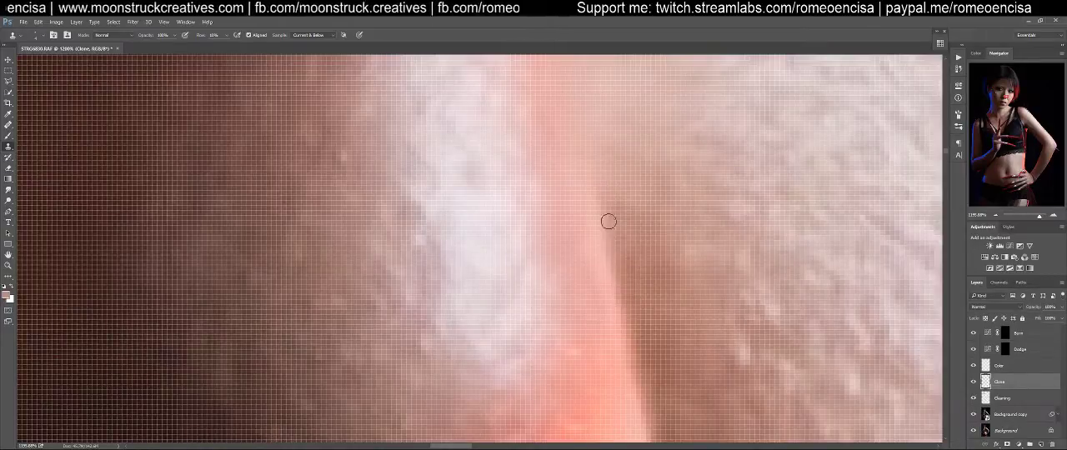
On the Clone layer, soften the dark shadow transition between the shaded cheek and the side of the nose with the Clone Stamp
{"action": "key", "text": "ctrl+minus"}
{"action": "key", "text": "ctrl+minus"}
{"action": "key", "text": "ctrl+minus"}
{"action": "key", "text": "ctrl+minus"}
{"action": "key", "text": "ctrl+minus"}
{"action": "key", "text": "ctrl+minus"}
{"action": "key", "text": "ctrl+minus"}
{"action": "key", "text": "ctrl+minus"}
{"action": "key", "text": "z"}
{"action": "left_click_drag", "start_coordinate": [505, 241], "coordinate": [550, 234]}
{"action": "key", "text": "s"}
{"action": "left_click_drag", "start_coordinate": [327, 236], "coordinate": [686, 228]}
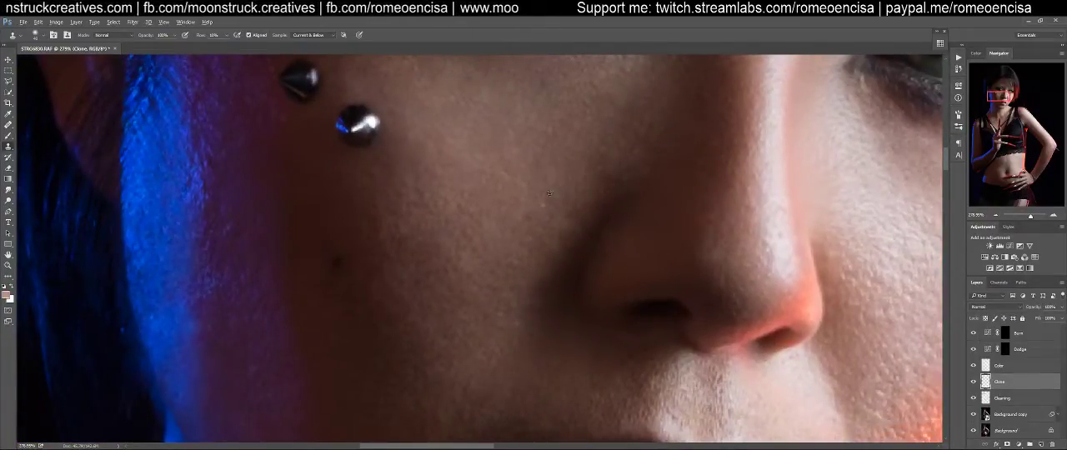
{"action": "left_click_drag", "start_coordinate": [526, 203], "coordinate": [562, 145]}
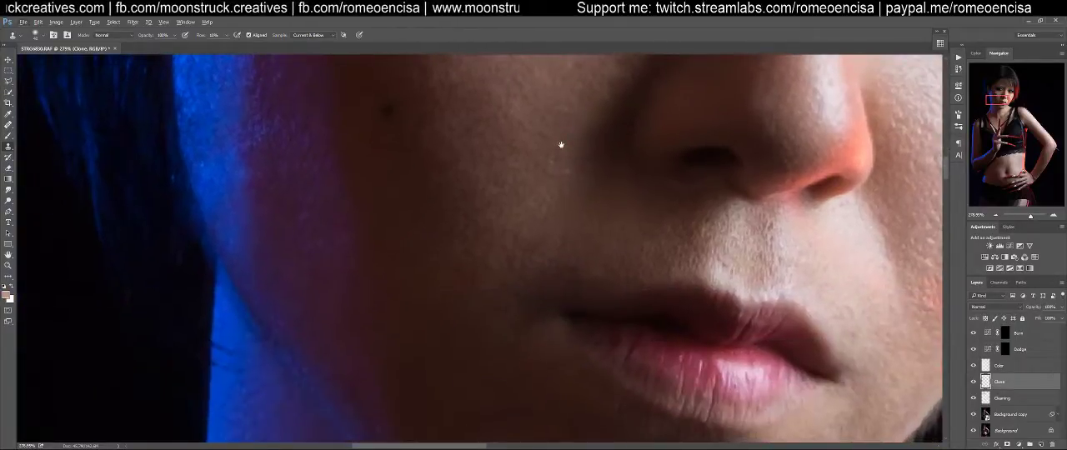
{"action": "left_click_drag", "start_coordinate": [545, 210], "coordinate": [486, 298]}
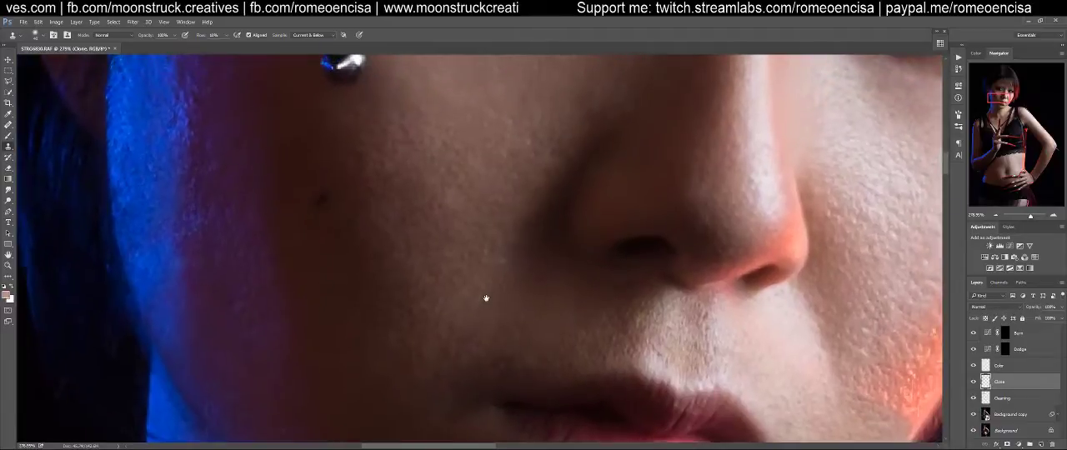
{"action": "left_click", "coordinate": [524, 191], "text": "alt"}
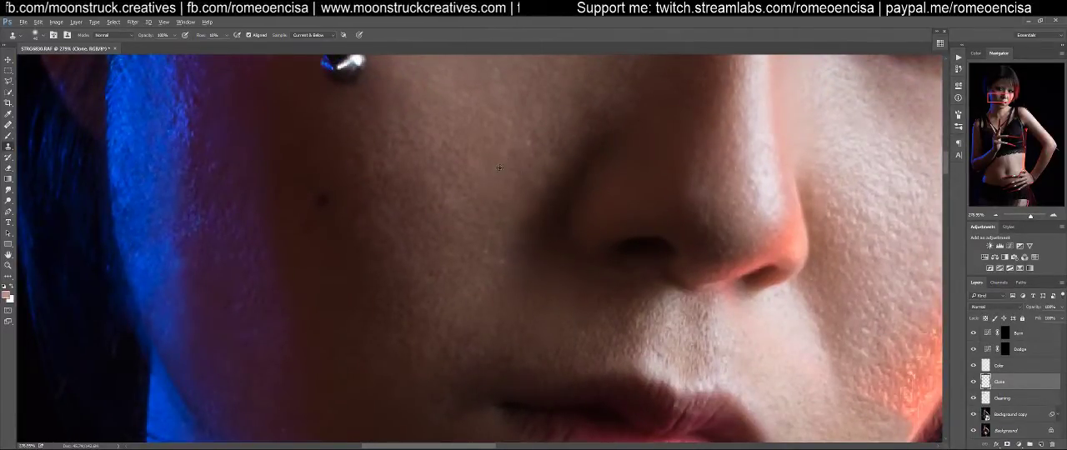
{"action": "left_click", "coordinate": [560, 97], "text": "alt"}
{"action": "left_click_drag", "start_coordinate": [604, 112], "coordinate": [547, 173]}
{"action": "mouse_move", "coordinate": [594, 138]}
{"action": "left_mouse_down"}
{"action": "mouse_move", "coordinate": [525, 250]}
{"action": "mouse_move", "coordinate": [527, 278]}
{"action": "mouse_move", "coordinate": [554, 279]}
{"action": "mouse_move", "coordinate": [542, 276]}
{"action": "mouse_move", "coordinate": [565, 180]}
{"action": "mouse_move", "coordinate": [558, 266]}
{"action": "mouse_move", "coordinate": [559, 240]}
{"action": "mouse_move", "coordinate": [615, 132]}
{"action": "mouse_move", "coordinate": [557, 265]}
{"action": "mouse_move", "coordinate": [576, 173]}
{"action": "mouse_move", "coordinate": [538, 227]}
{"action": "mouse_move", "coordinate": [513, 230]}
{"action": "mouse_move", "coordinate": [545, 188]}
{"action": "mouse_move", "coordinate": [513, 248]}
{"action": "mouse_move", "coordinate": [523, 253]}
{"action": "mouse_move", "coordinate": [590, 149]}
{"action": "mouse_move", "coordinate": [537, 250]}
{"action": "mouse_move", "coordinate": [516, 253]}
{"action": "mouse_move", "coordinate": [547, 272]}
{"action": "mouse_move", "coordinate": [509, 272]}
{"action": "mouse_move", "coordinate": [527, 297]}
{"action": "mouse_move", "coordinate": [482, 306]}
{"action": "mouse_move", "coordinate": [496, 245]}
{"action": "mouse_move", "coordinate": [514, 243]}
{"action": "mouse_move", "coordinate": [537, 290]}
{"action": "mouse_move", "coordinate": [576, 302]}
{"action": "mouse_move", "coordinate": [592, 300]}
{"action": "mouse_move", "coordinate": [580, 287]}
{"action": "mouse_move", "coordinate": [631, 294]}
{"action": "mouse_move", "coordinate": [547, 286]}
{"action": "mouse_move", "coordinate": [641, 284]}
{"action": "mouse_move", "coordinate": [569, 289]}
{"action": "mouse_move", "coordinate": [558, 312]}
{"action": "mouse_move", "coordinate": [586, 317]}
{"action": "mouse_move", "coordinate": [509, 317]}
{"action": "mouse_move", "coordinate": [619, 302]}
{"action": "mouse_move", "coordinate": [644, 276]}
{"action": "mouse_move", "coordinate": [576, 285]}
{"action": "mouse_move", "coordinate": [493, 238]}
{"action": "left_mouse_up"}
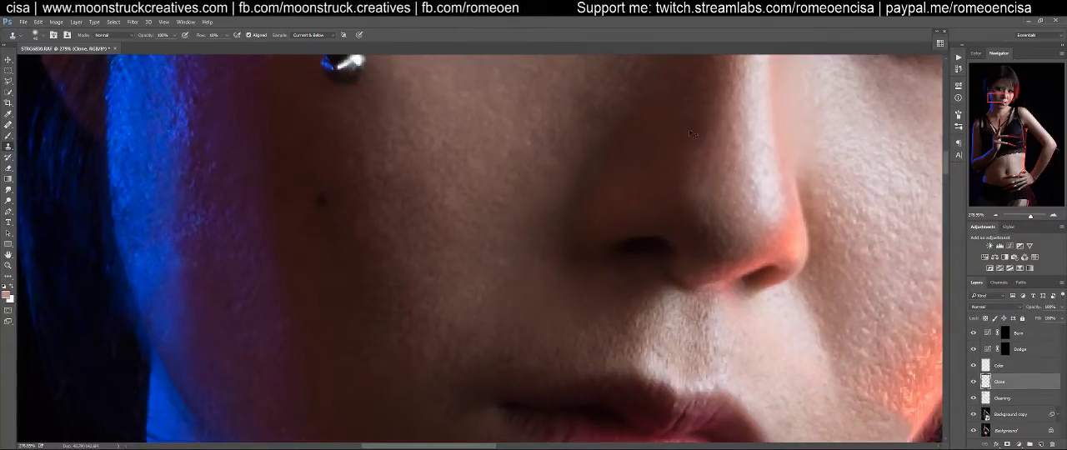
Compare the face at 100% zoom with the Clone layer hidden and shown
{"action": "key", "text": "ctrl+0"}
{"action": "key", "text": "ctrl+1"}
{"action": "left_click_drag", "start_coordinate": [545, 128], "coordinate": [683, 207]}
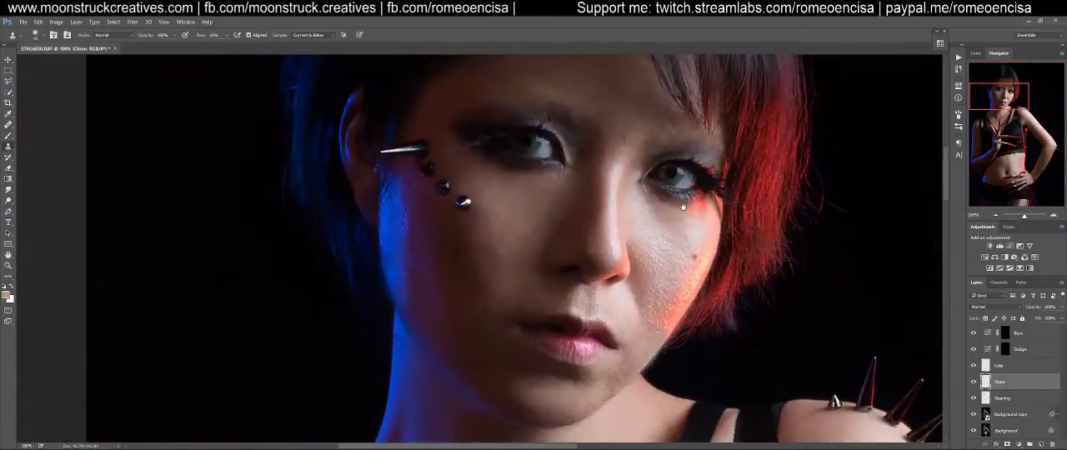
{"action": "left_click", "coordinate": [973, 381]}
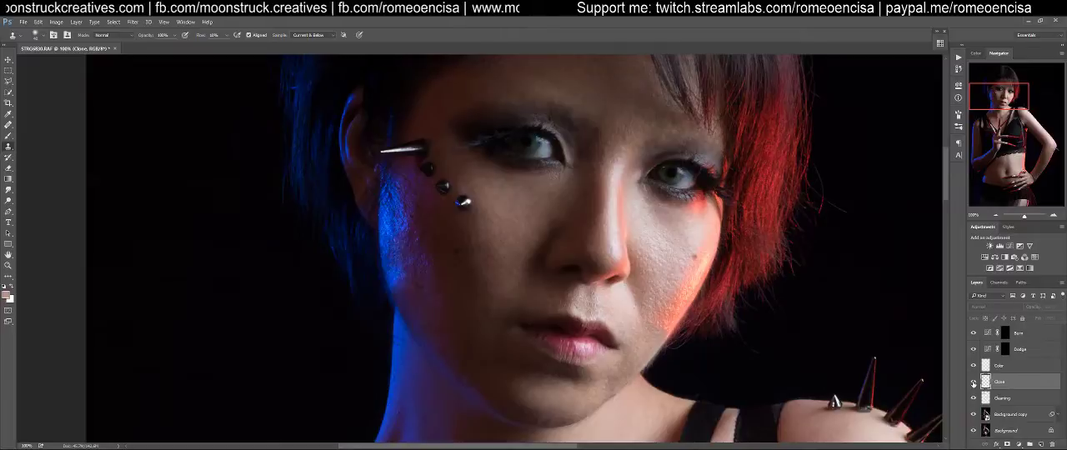
{"action": "left_click", "coordinate": [973, 382]}
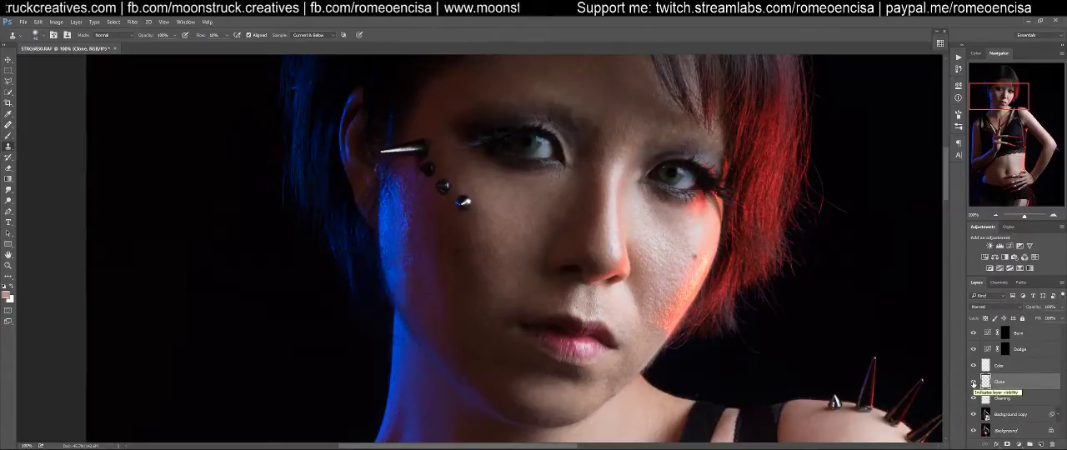
Compare the earlier Clone Stamp history states of the nose and cheek shadow, ending on the latest state
{"action": "left_click", "coordinate": [956, 70]}
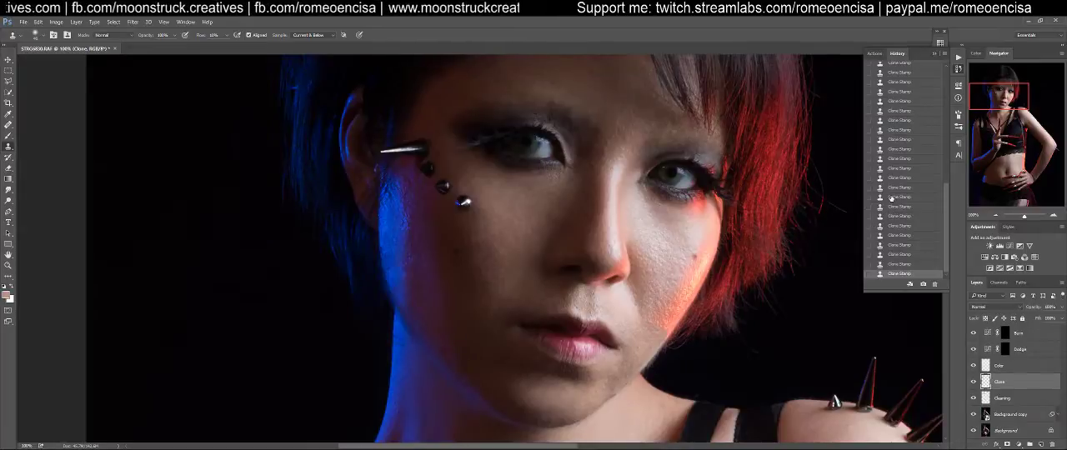
{"action": "left_click", "coordinate": [891, 198]}
{"action": "left_click", "coordinate": [893, 208]}
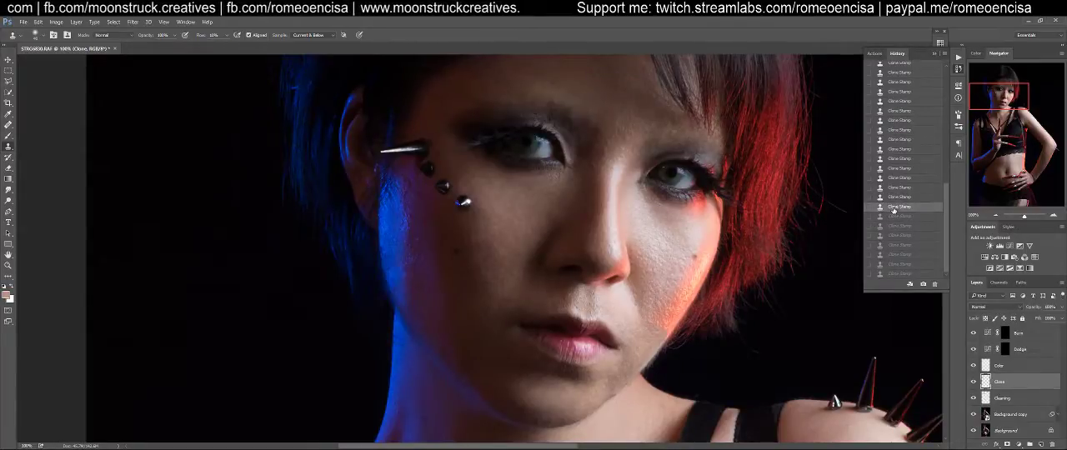
{"action": "left_click", "coordinate": [893, 217]}
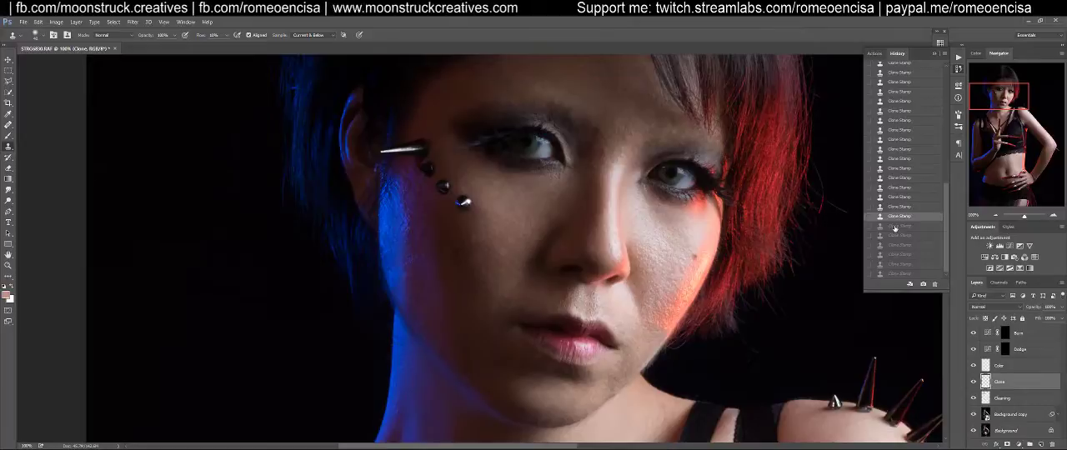
{"action": "left_click", "coordinate": [894, 275]}
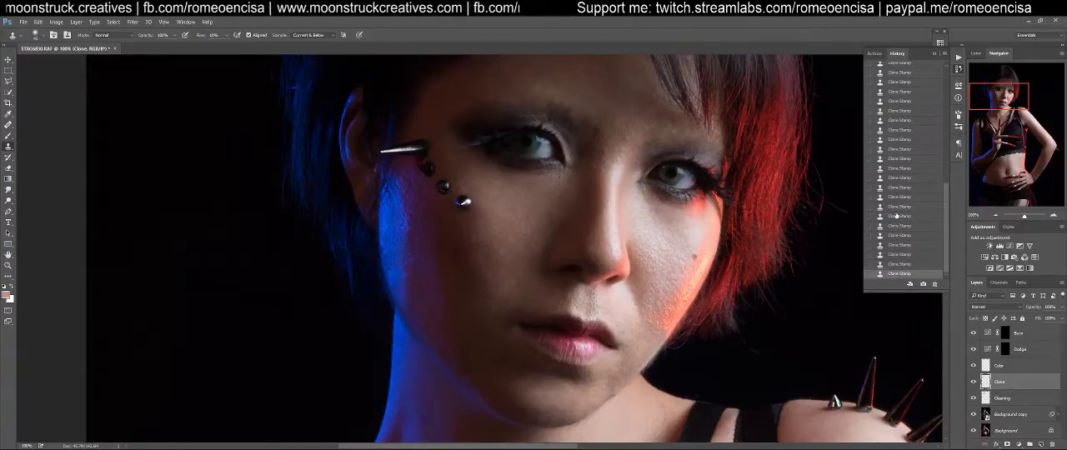
{"action": "left_click", "coordinate": [895, 218]}
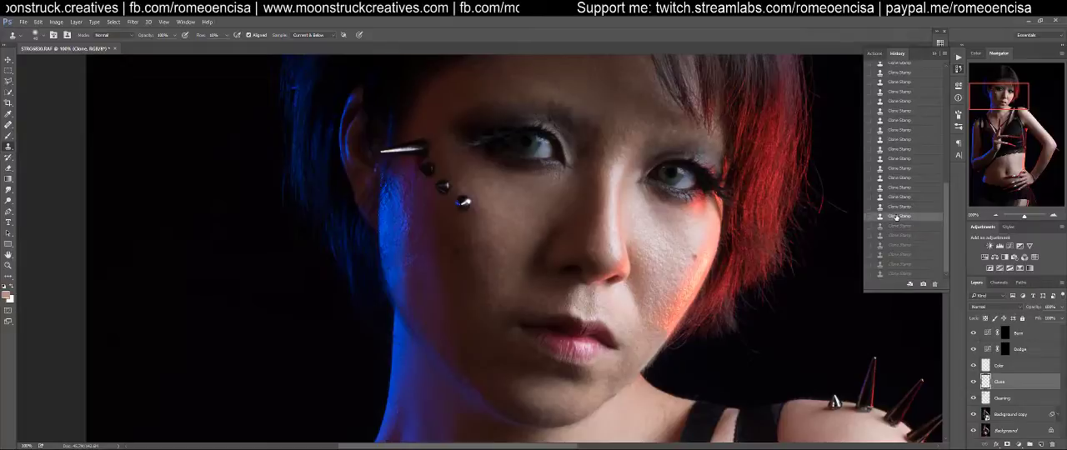
{"action": "left_click", "coordinate": [896, 274]}
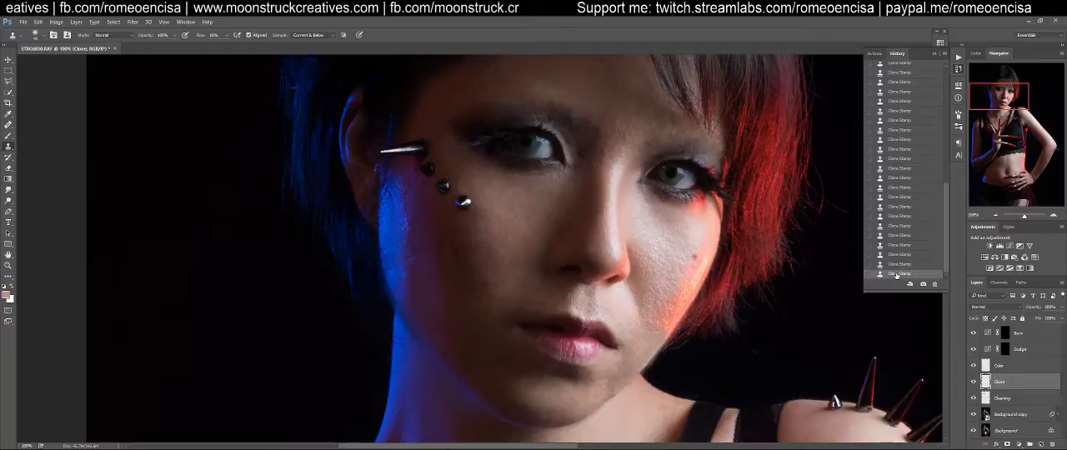
{"action": "left_click", "coordinate": [896, 225]}
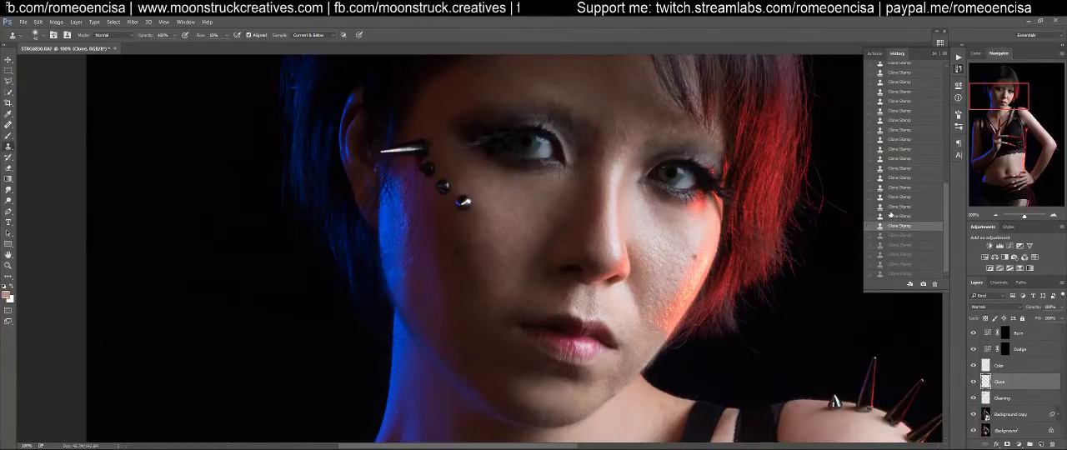
{"action": "left_click", "coordinate": [890, 210]}
{"action": "left_click", "coordinate": [894, 217]}
{"action": "left_click", "coordinate": [895, 226]}
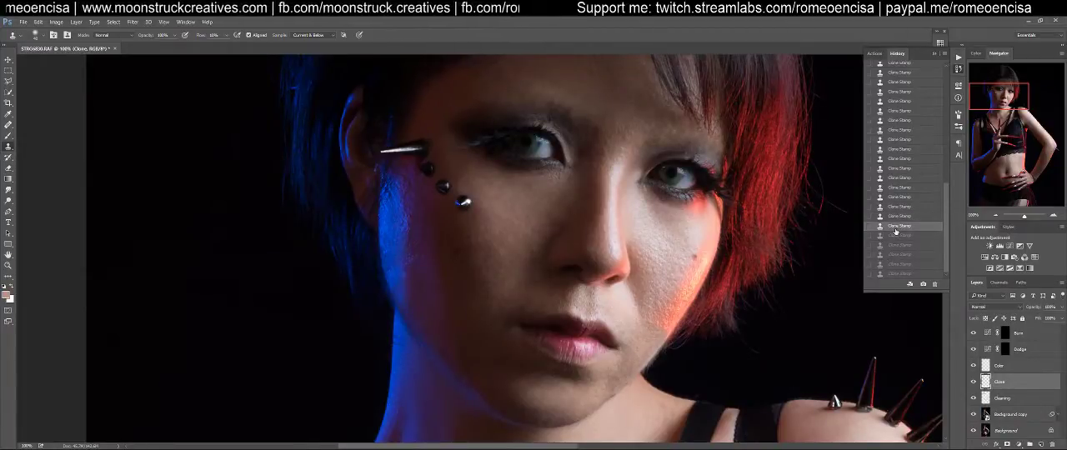
{"action": "left_click", "coordinate": [896, 247]}
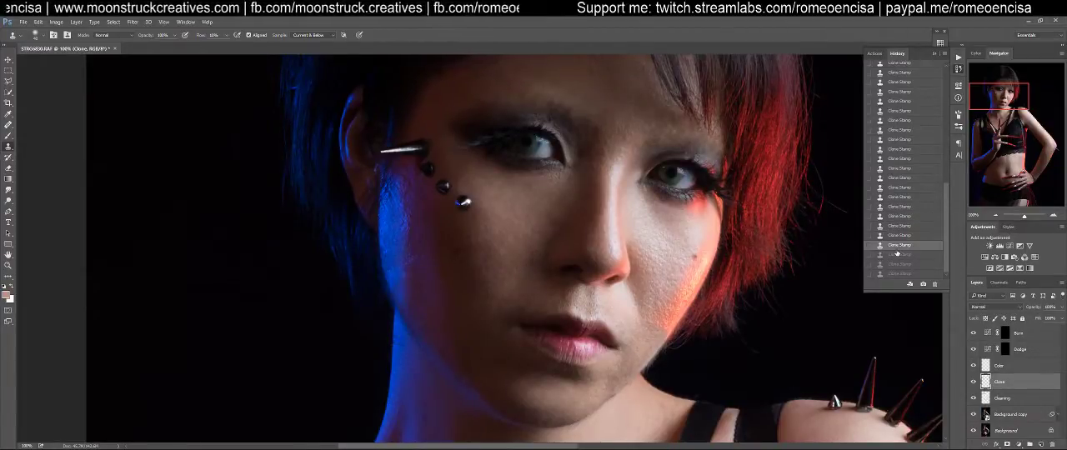
{"action": "left_click", "coordinate": [894, 236]}
{"action": "left_click", "coordinate": [892, 226]}
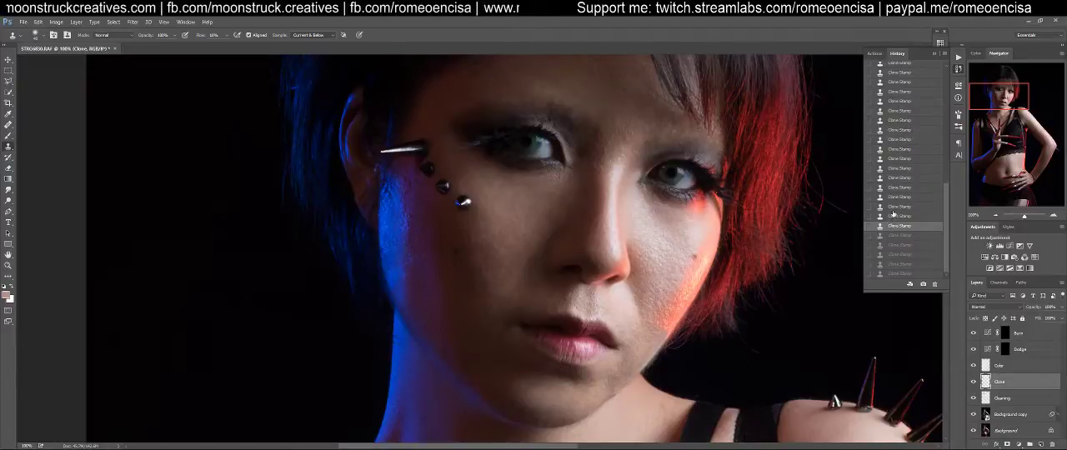
{"action": "left_click", "coordinate": [896, 208]}
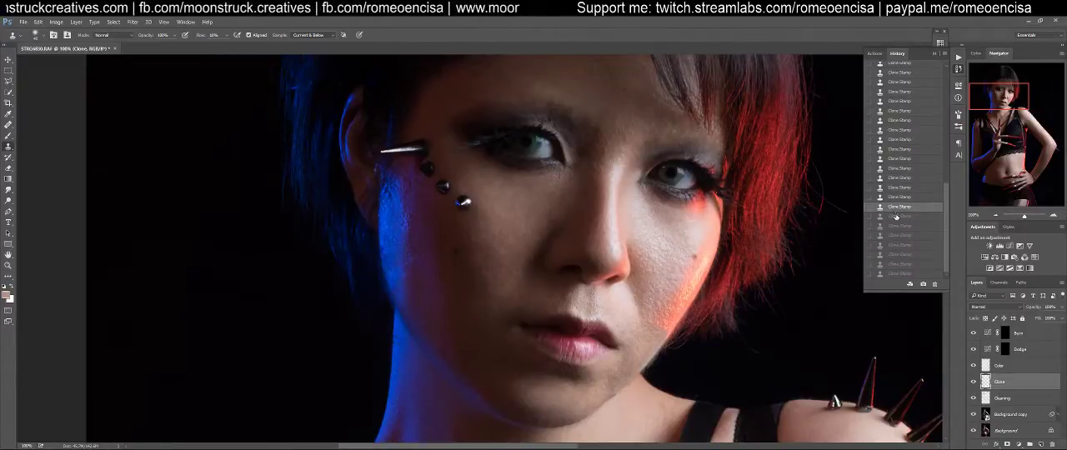
{"action": "left_click", "coordinate": [896, 226]}
{"action": "left_click", "coordinate": [896, 244]}
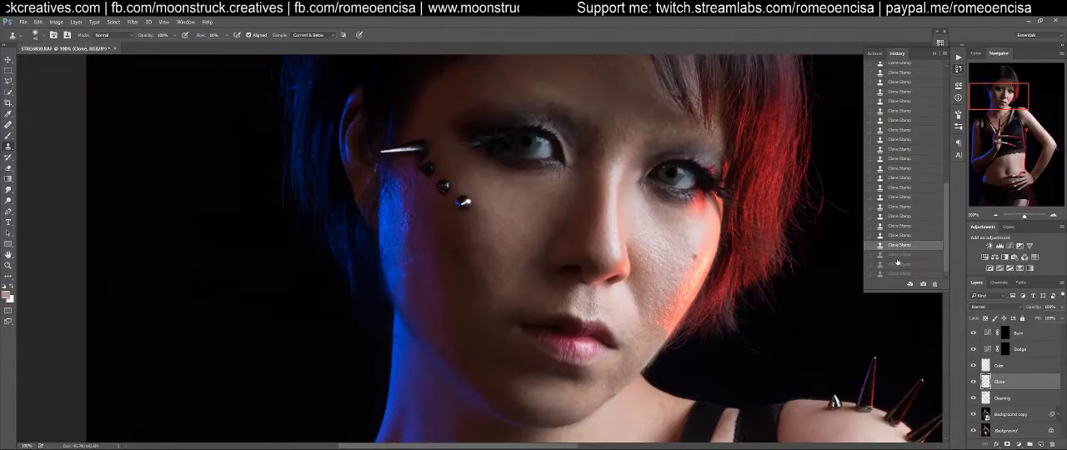
{"action": "left_click", "coordinate": [895, 274]}
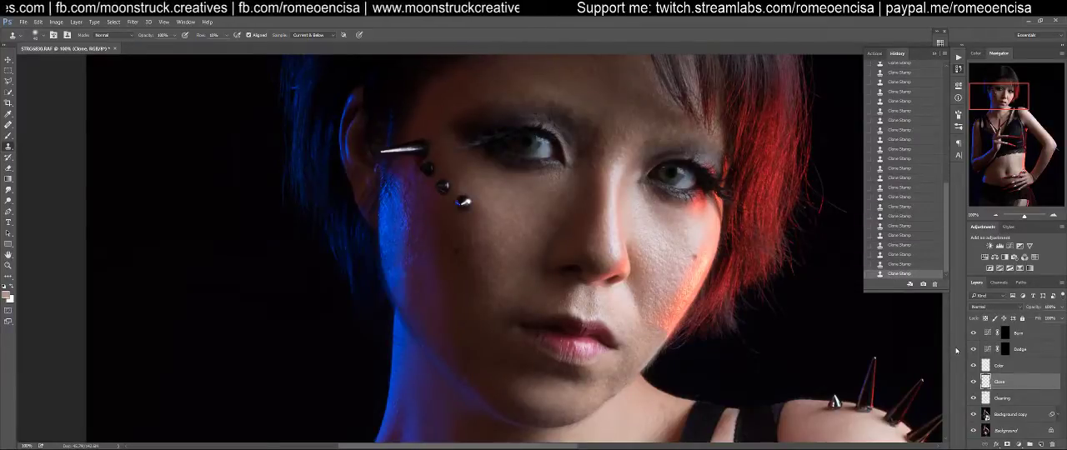
On the Color layer, sample the skin beside the red-lit side of the nose and brush that colour along the nose's edge
{"action": "left_click", "coordinate": [1011, 369]}
{"action": "key", "text": "b"}
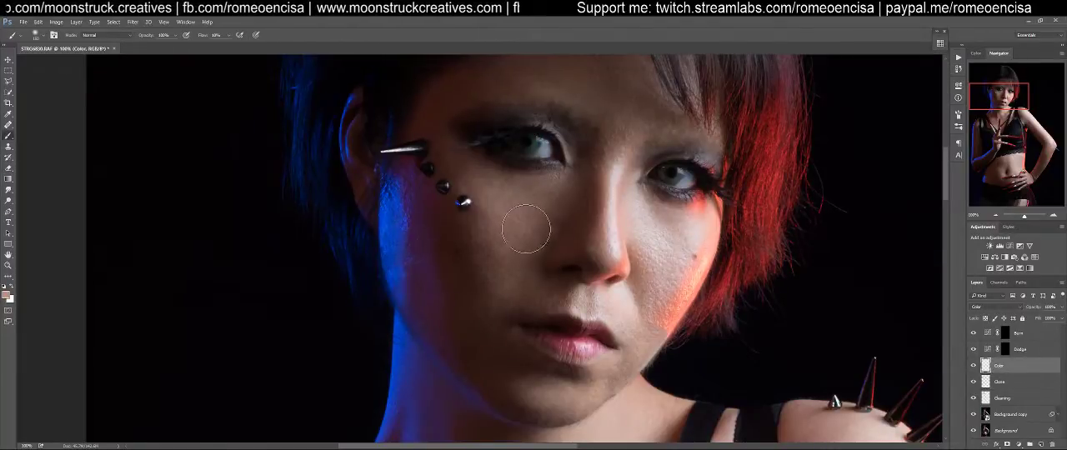
{"action": "key", "text": "bracketleft"}
{"action": "key", "text": "bracketleft"}
{"action": "key", "text": "bracketleft"}
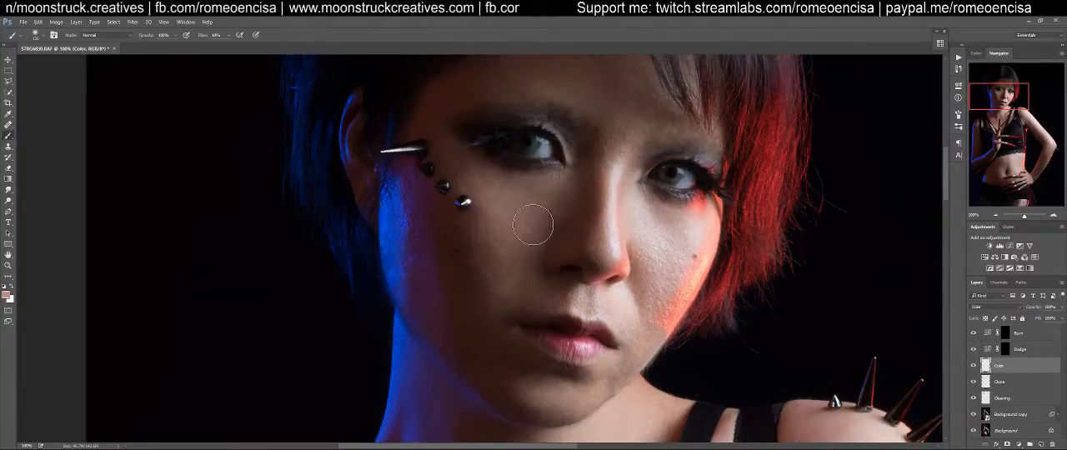
{"action": "key", "text": "ctrl+space"}
{"action": "left_click_drag", "start_coordinate": [625, 200], "coordinate": [653, 198]}
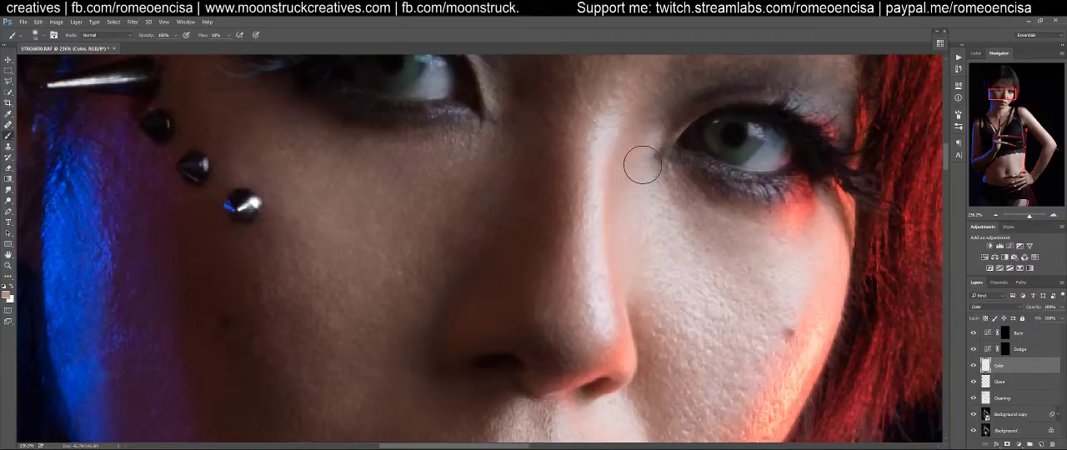
{"action": "left_click", "coordinate": [653, 195], "text": "alt"}
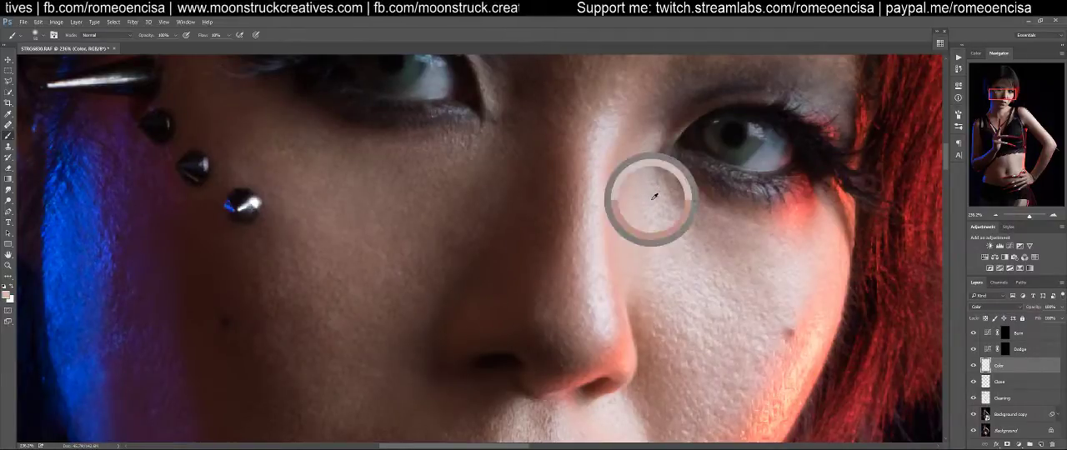
{"action": "left_click", "coordinate": [640, 241], "text": "alt"}
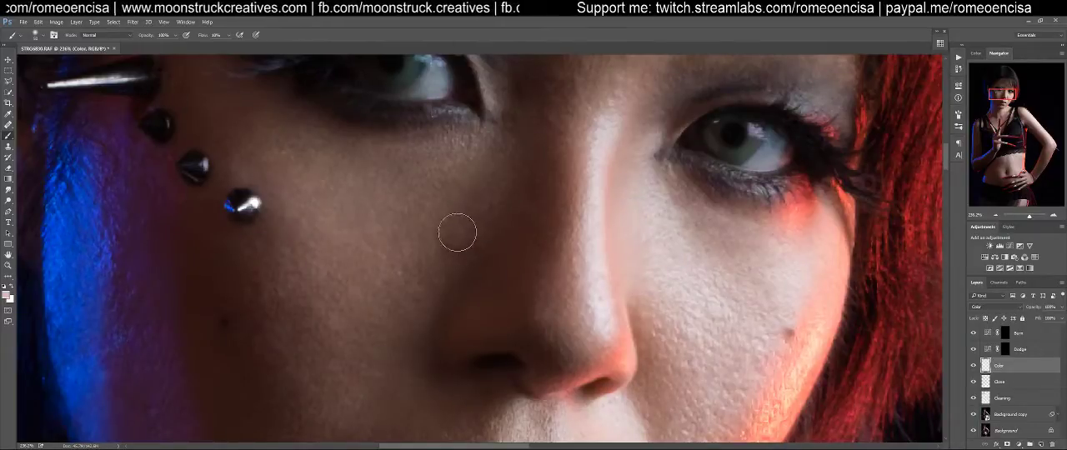
With a larger brush on the Color layer, paint the skin tone over the shaded cheek between the nose and the face studs
{"action": "key", "text": "bracketright"}
{"action": "key", "text": "bracketright"}
{"action": "key", "text": "bracketright"}
{"action": "key", "text": "bracketright"}
{"action": "key", "text": "bracketright"}
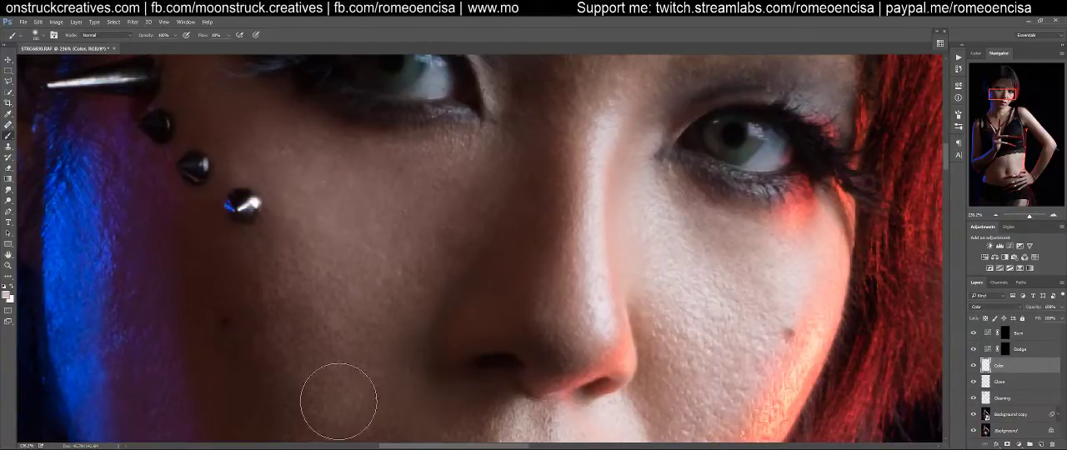
{"action": "mouse_move", "coordinate": [326, 303]}
{"action": "left_mouse_down"}
{"action": "mouse_move", "coordinate": [500, 162]}
{"action": "mouse_move", "coordinate": [482, 293]}
{"action": "left_mouse_up"}
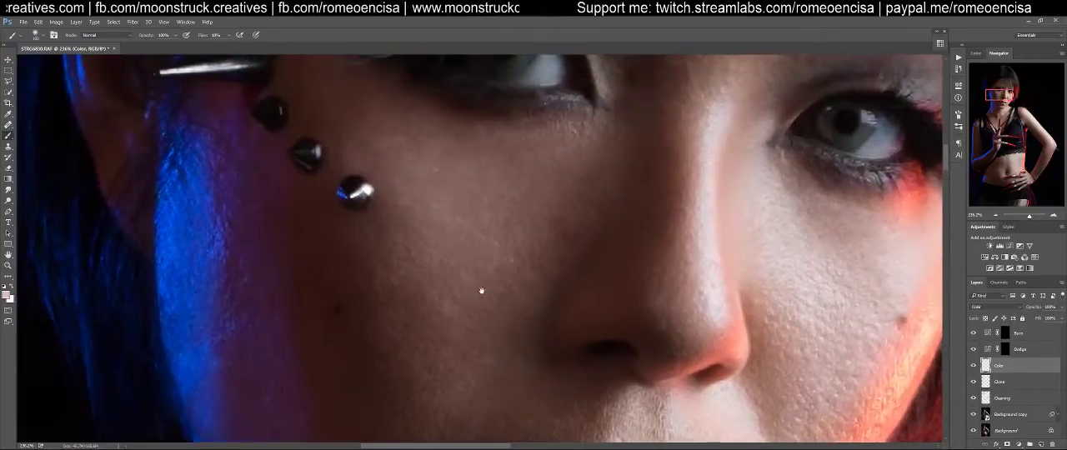
{"action": "left_click_drag", "start_coordinate": [615, 181], "coordinate": [524, 257]}
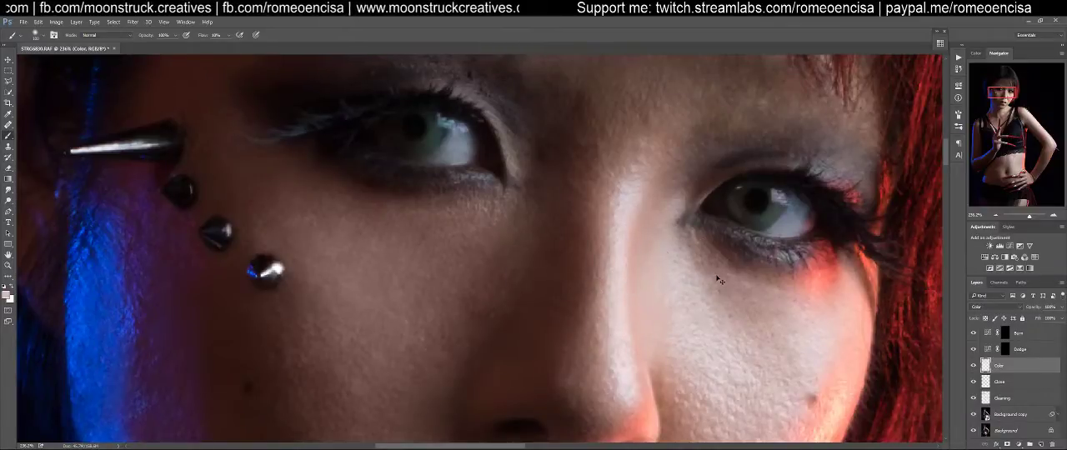
Even out the skin colour on the cheek below the red-lit eye with a smaller brush on the Color layer
{"action": "left_click_drag", "start_coordinate": [678, 313], "coordinate": [680, 145]}
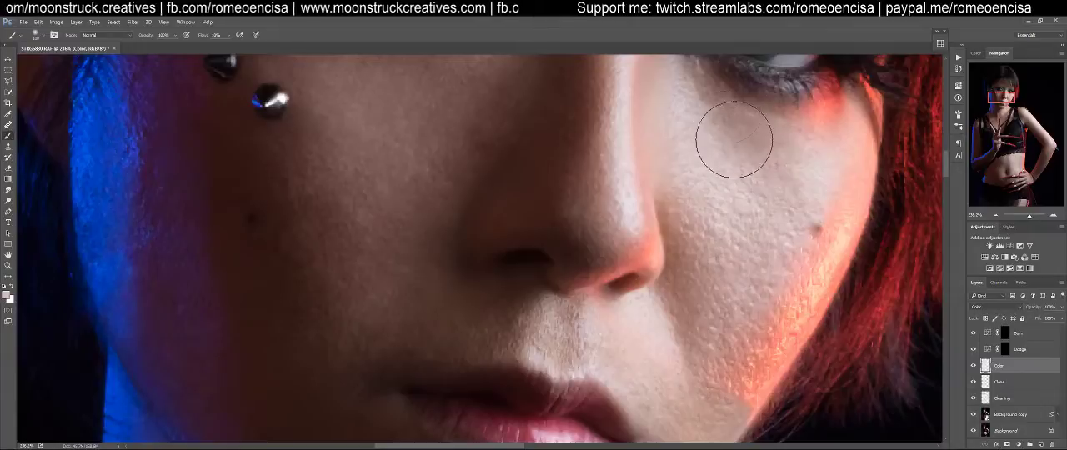
{"action": "mouse_move", "coordinate": [745, 143]}
{"action": "left_mouse_down"}
{"action": "mouse_move", "coordinate": [730, 177]}
{"action": "mouse_move", "coordinate": [729, 236]}
{"action": "left_mouse_up"}
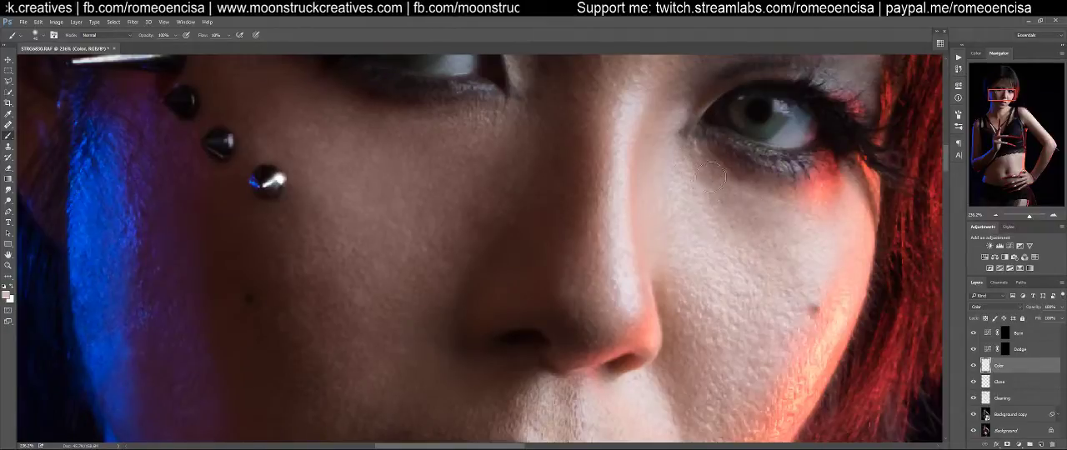
{"action": "left_click_drag", "start_coordinate": [632, 187], "coordinate": [651, 266]}
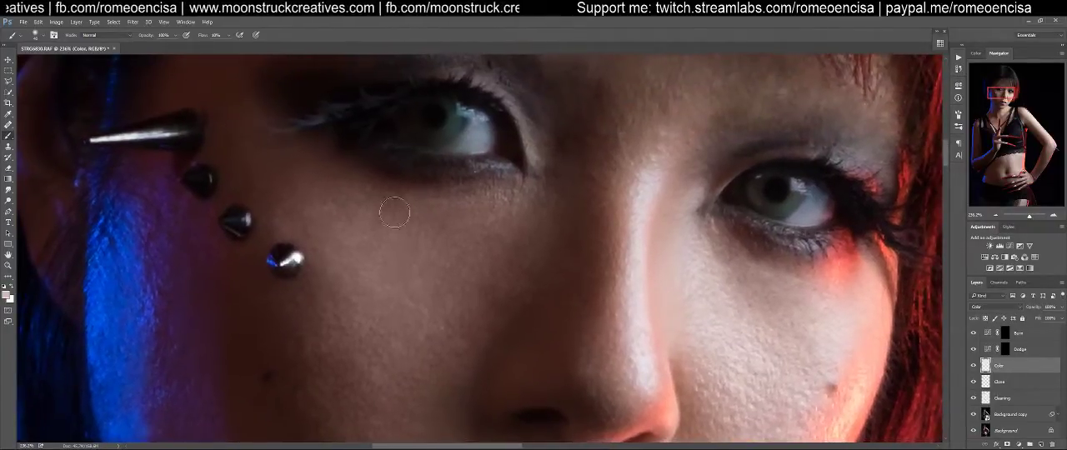
With a larger brush on the Color layer, even out the skin tone across the forehead and brows
{"action": "left_click_drag", "start_coordinate": [542, 198], "coordinate": [471, 313]}
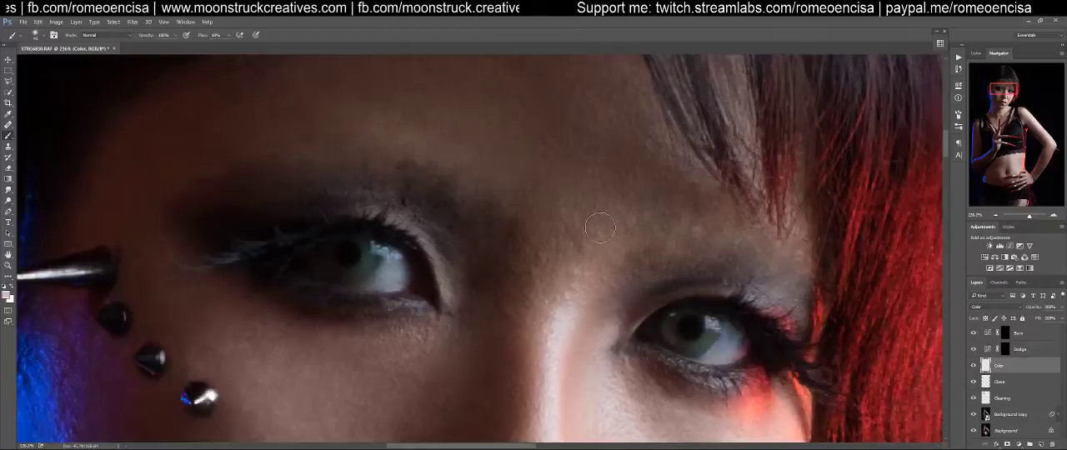
{"action": "key", "text": "bracketright"}
{"action": "key", "text": "bracketright"}
{"action": "key", "text": "bracketright"}
{"action": "key", "text": "bracketright"}
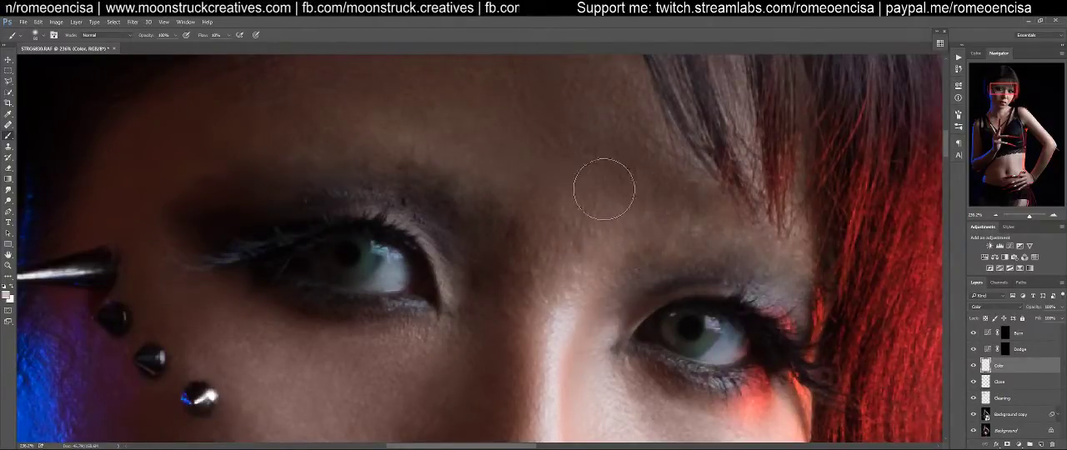
{"action": "key", "text": "ctrl+minus"}
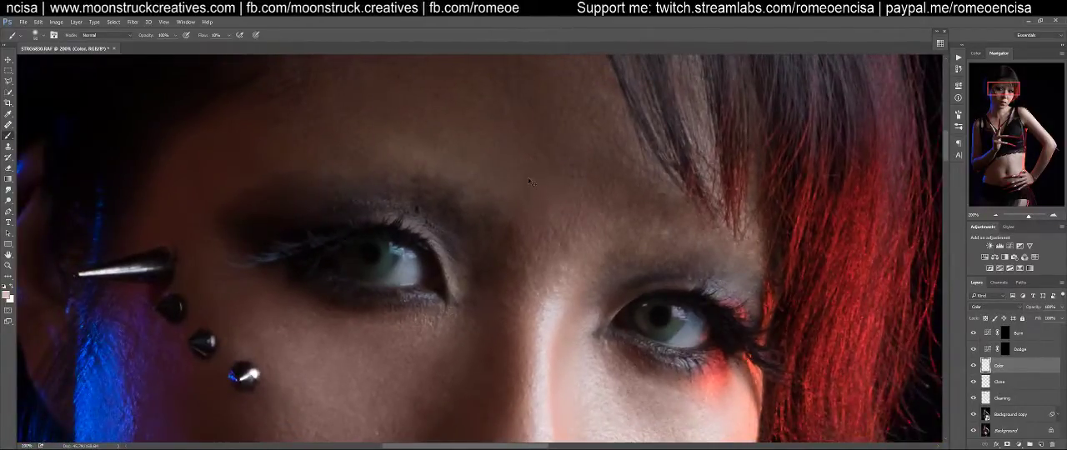
{"action": "key", "text": "ctrl+minus"}
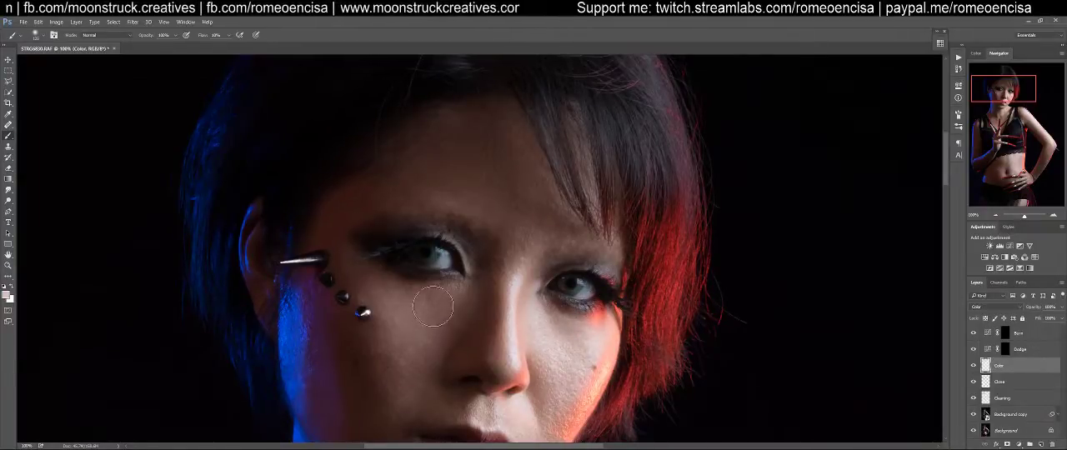
Review the whole face and outline the Color layer's painted areas with a temporary selection, clearing it after the check
{"action": "left_click_drag", "start_coordinate": [432, 325], "coordinate": [463, 185]}
{"action": "key", "text": "["}
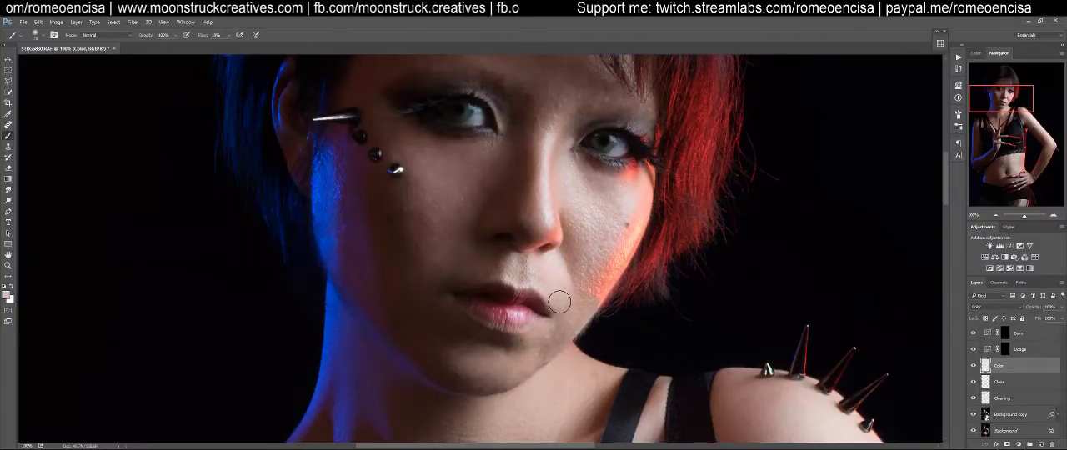
{"action": "left_click_drag", "start_coordinate": [590, 279], "coordinate": [566, 356]}
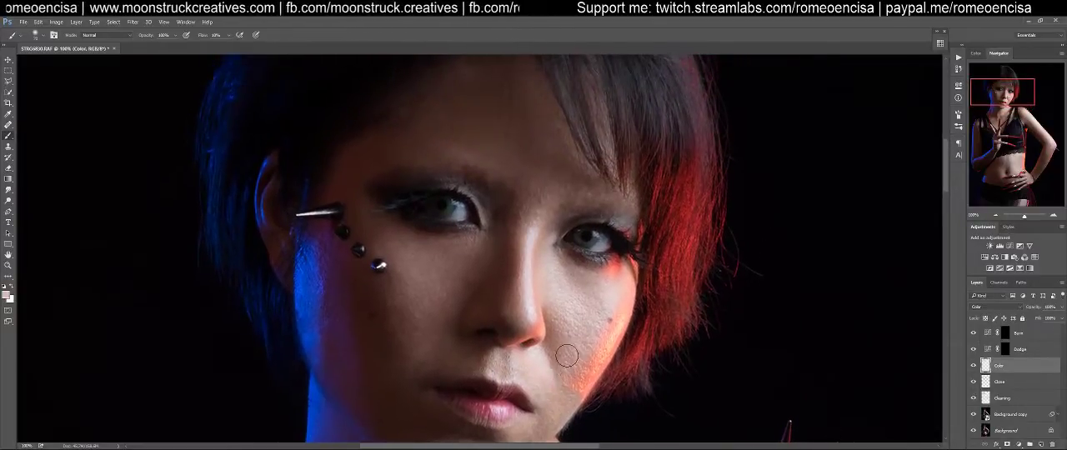
{"action": "left_click", "coordinate": [985, 366], "text": "ctrl"}
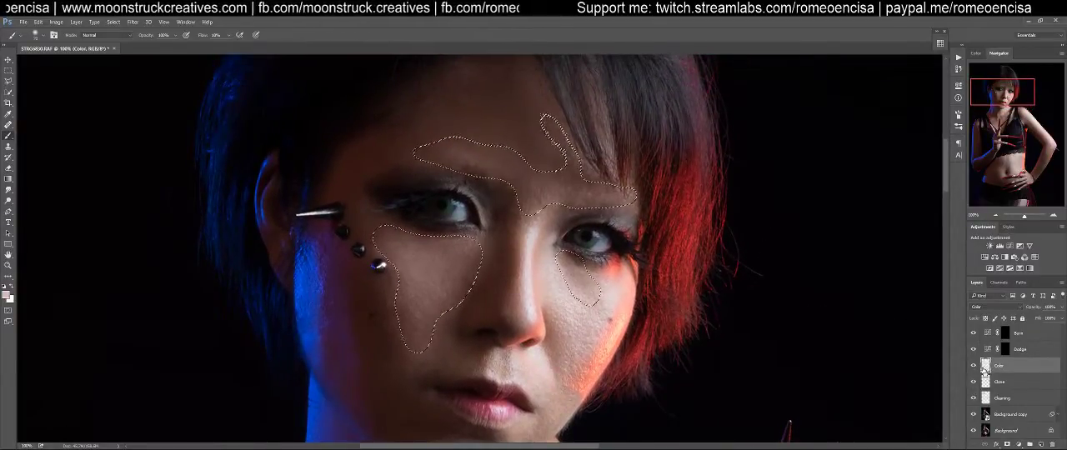
{"action": "key", "text": "ctrl+d"}
{"action": "left_click_drag", "start_coordinate": [621, 322], "coordinate": [662, 285]}
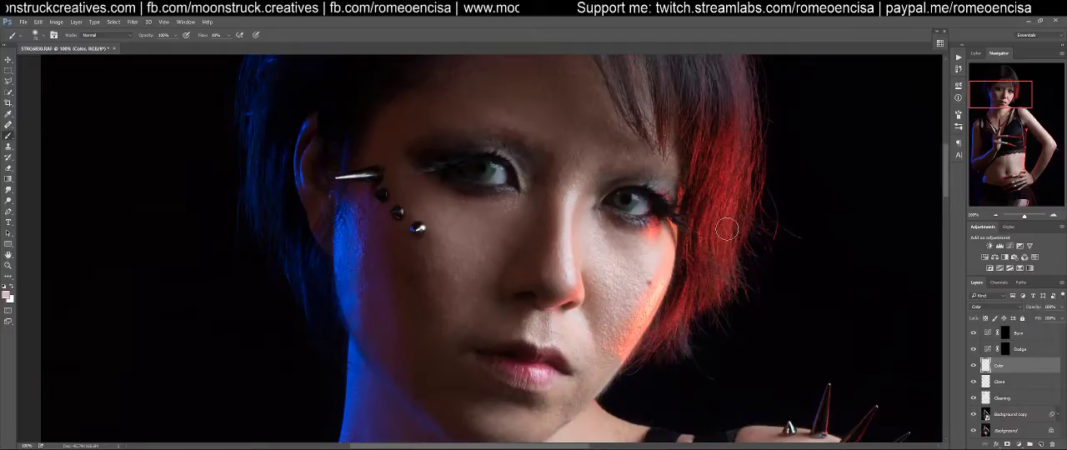
Fit the whole portrait in view and delete the Dodge and Burn adjustment layers together
{"action": "key", "text": "ctrl+0"}
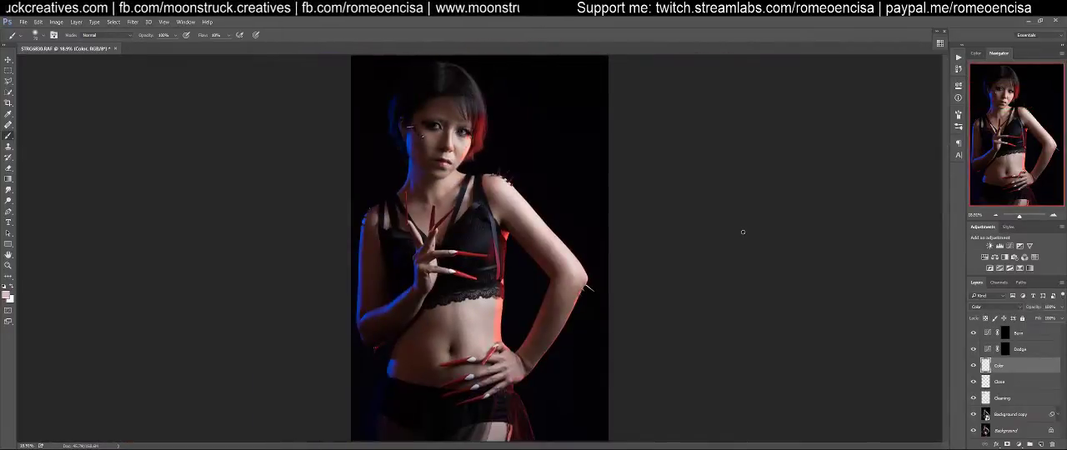
{"action": "left_click", "coordinate": [1005, 349]}
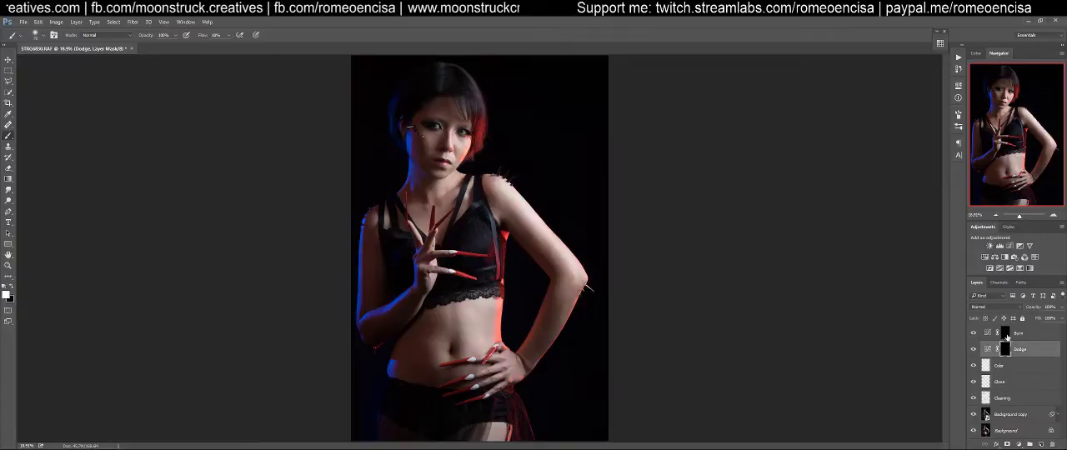
{"action": "left_click", "coordinate": [1023, 334]}
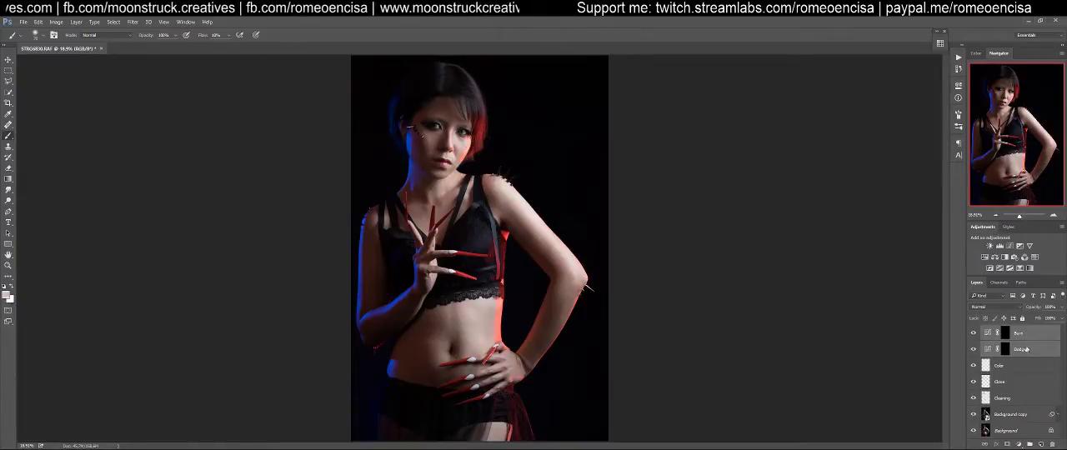
{"action": "left_click_drag", "start_coordinate": [1040, 430], "coordinate": [1052, 443]}
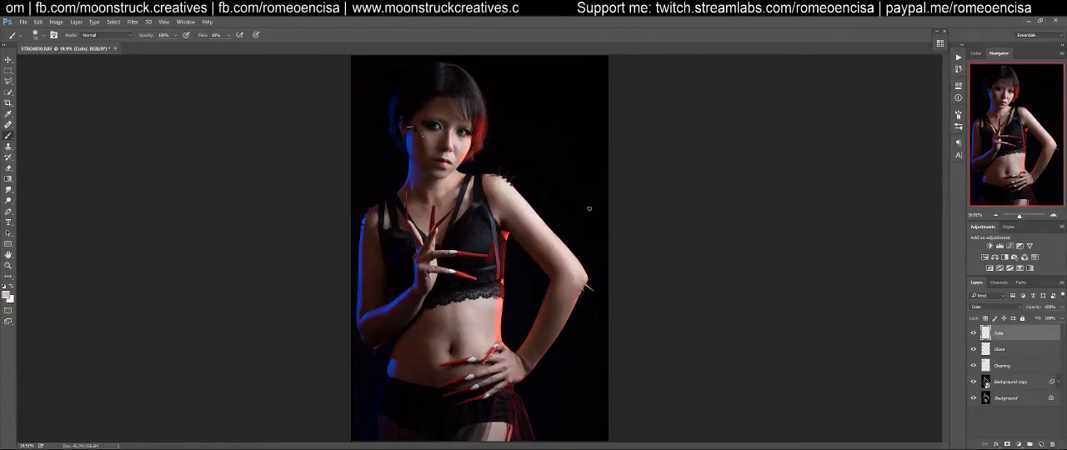
{"action": "key", "text": "v"}
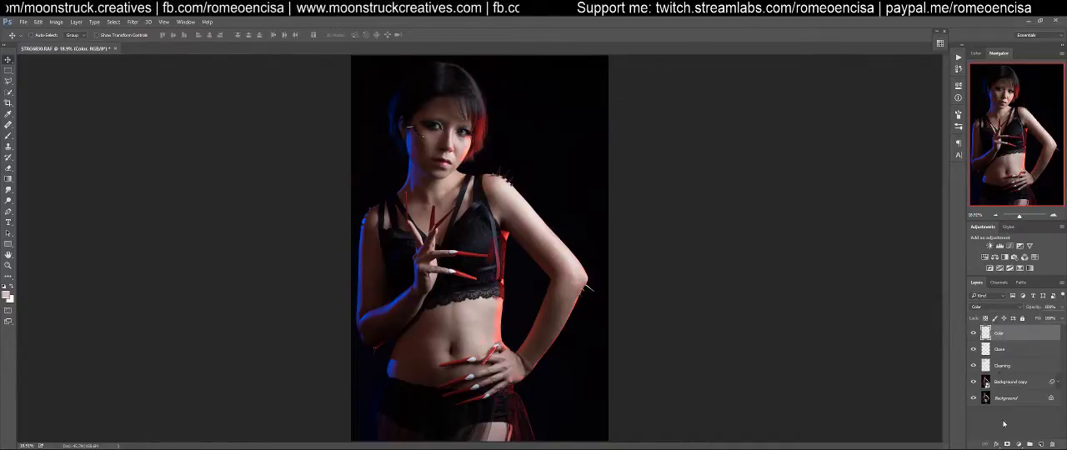
{"action": "right_click", "coordinate": [1021, 336]}
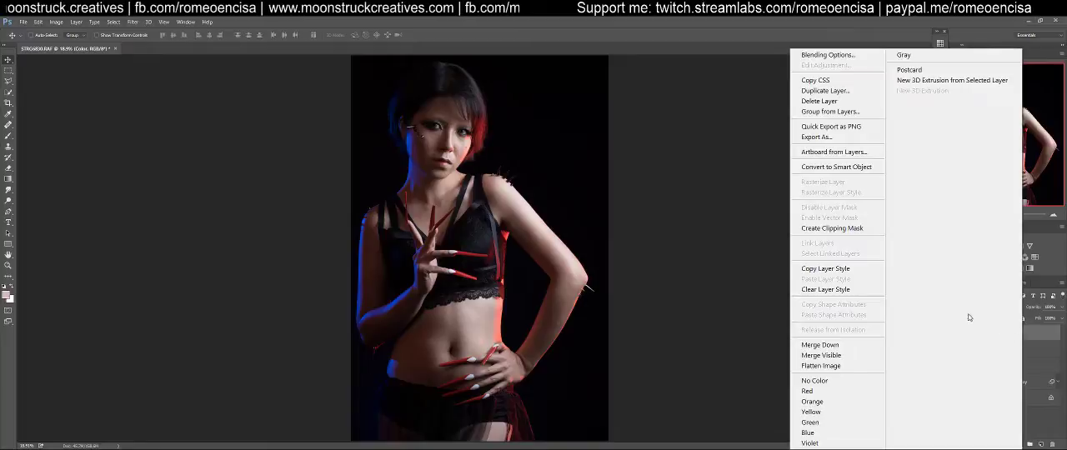
{"action": "left_click", "coordinate": [837, 366]}
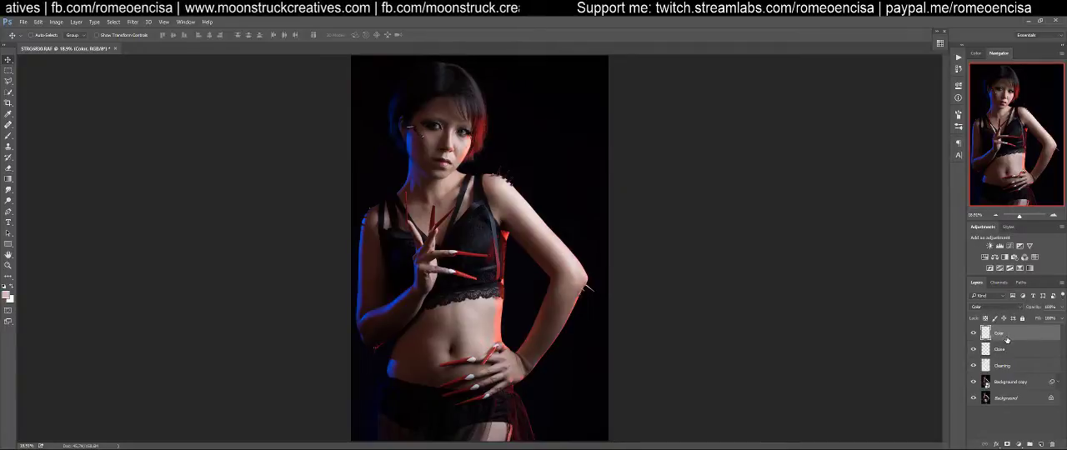
{"action": "right_click", "coordinate": [1006, 334]}
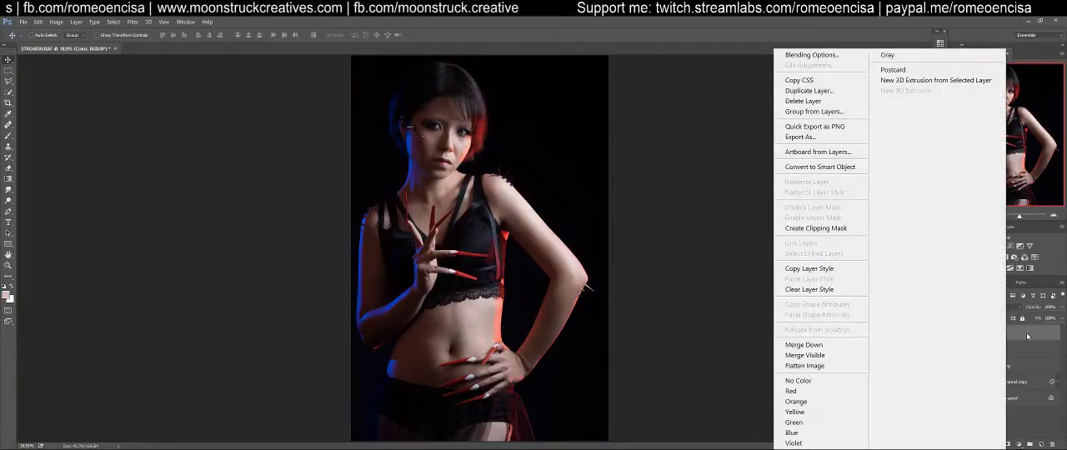
{"action": "left_click", "coordinate": [1027, 335]}
{"action": "left_click", "coordinate": [131, 21]}
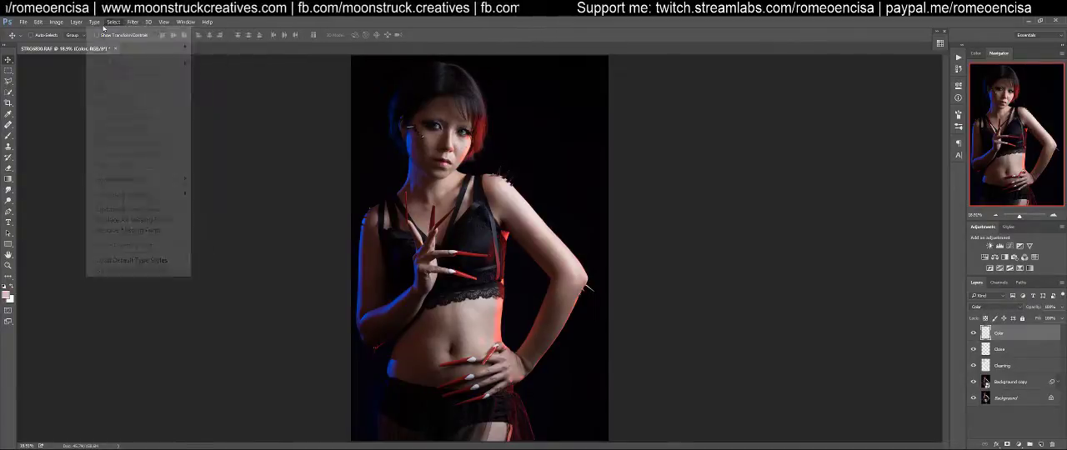
{"action": "mouse_move", "coordinate": [79, 22]}
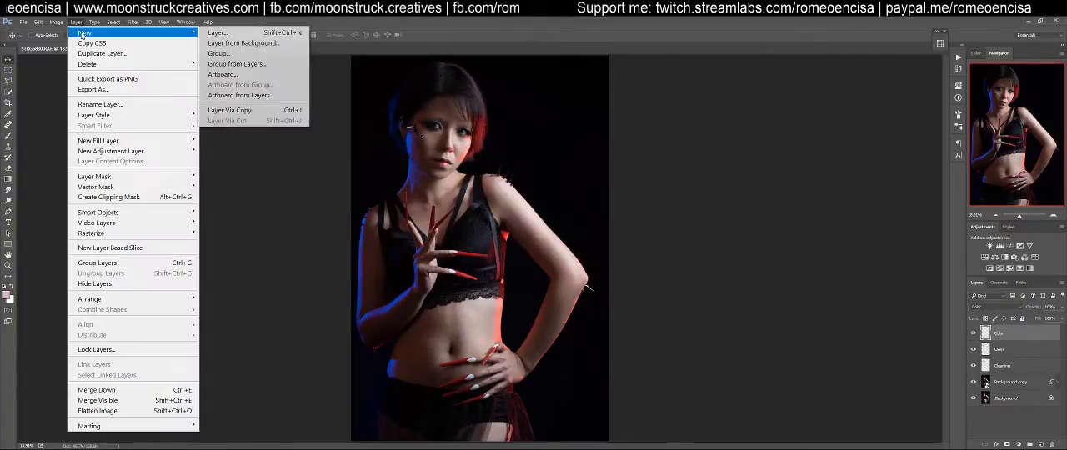
{"action": "mouse_move", "coordinate": [105, 116]}
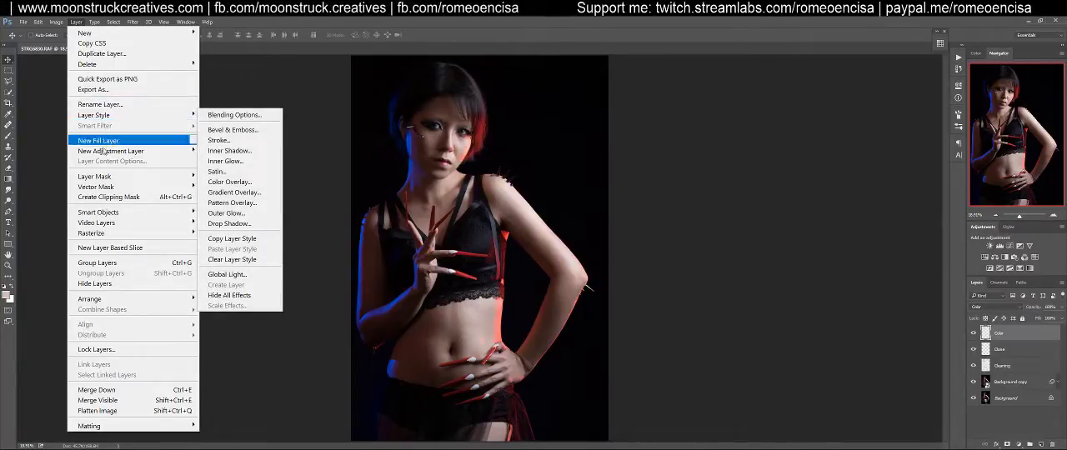
{"action": "mouse_move", "coordinate": [105, 176]}
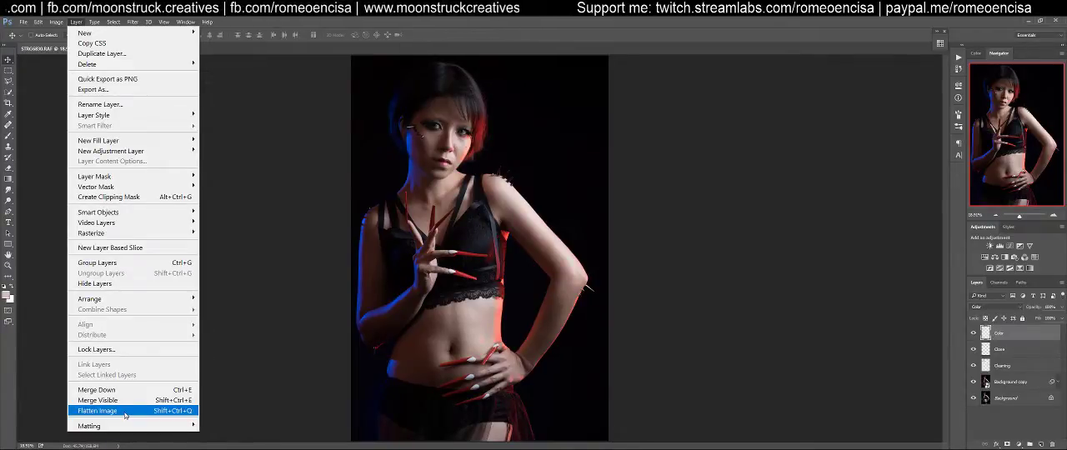
{"action": "mouse_move", "coordinate": [121, 426]}
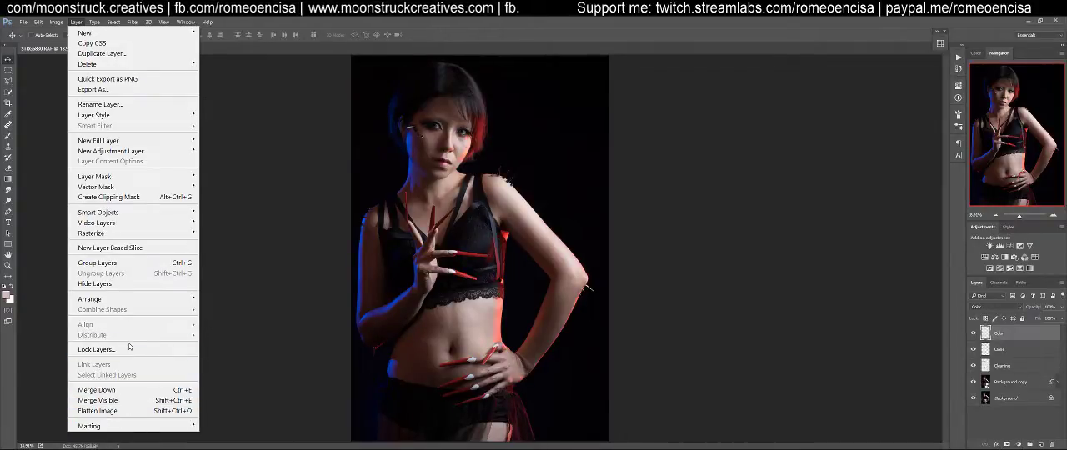
{"action": "mouse_move", "coordinate": [139, 305]}
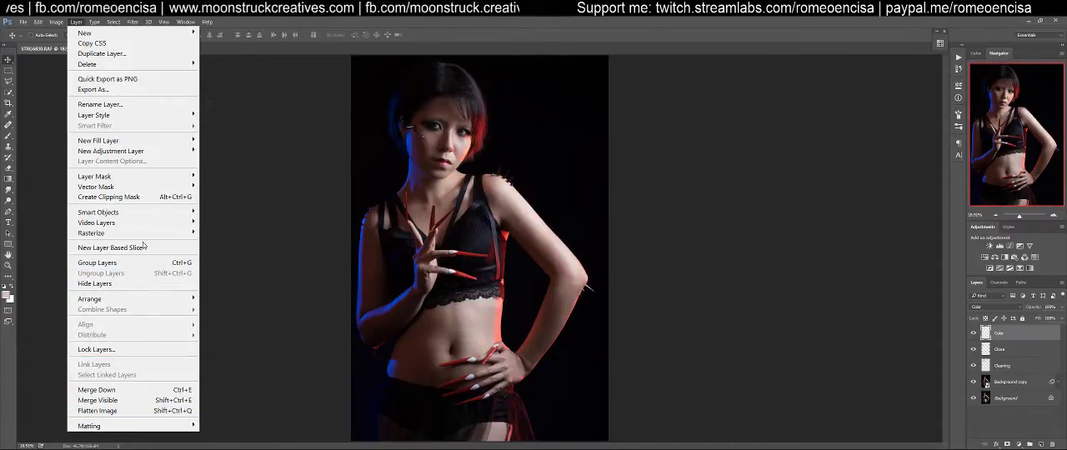
{"action": "mouse_move", "coordinate": [147, 215]}
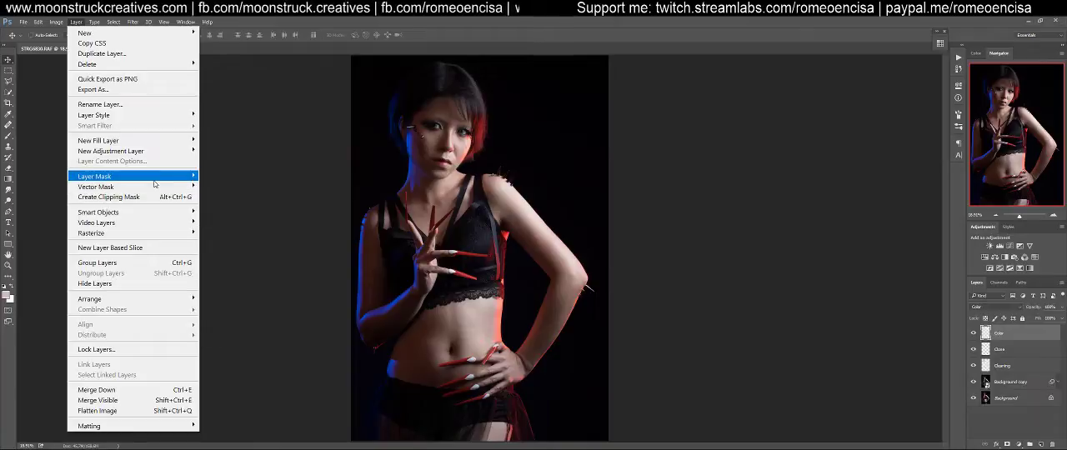
{"action": "mouse_move", "coordinate": [154, 192]}
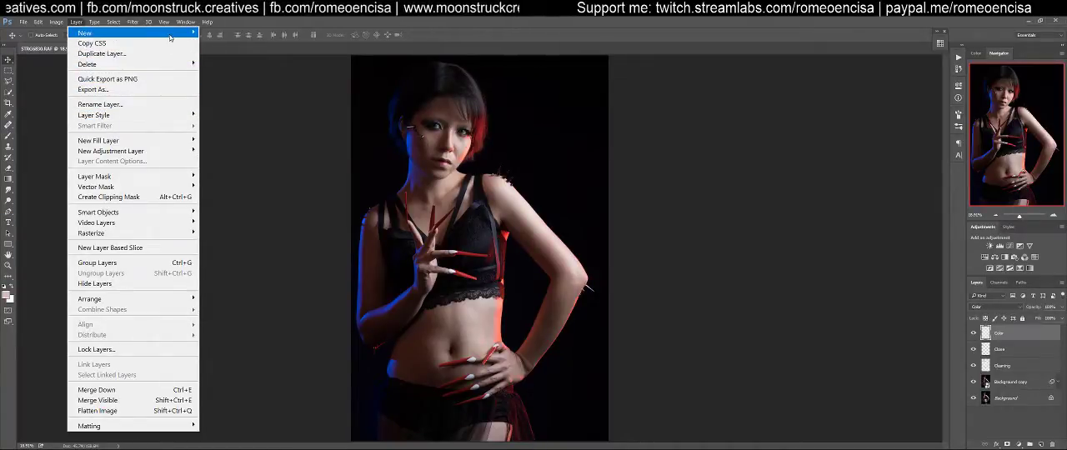
{"action": "mouse_move", "coordinate": [170, 39]}
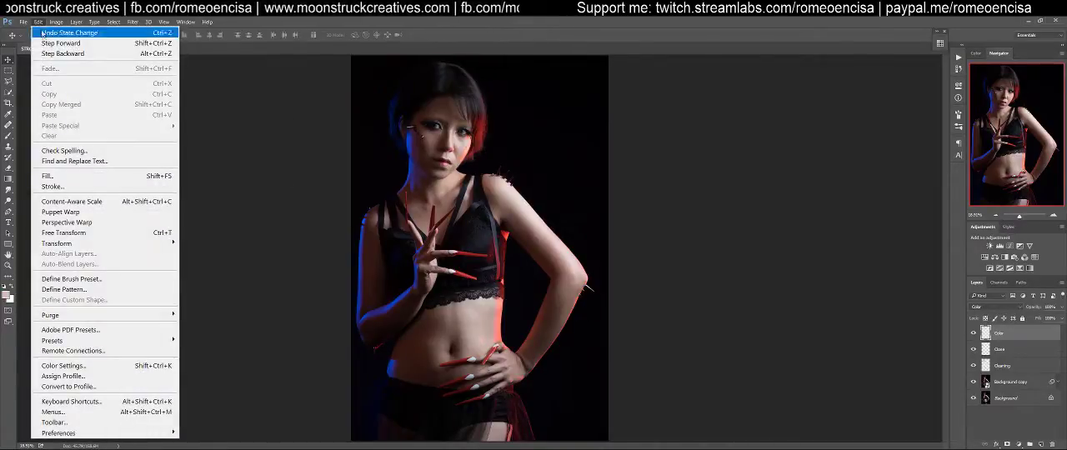
{"action": "mouse_move", "coordinate": [94, 244]}
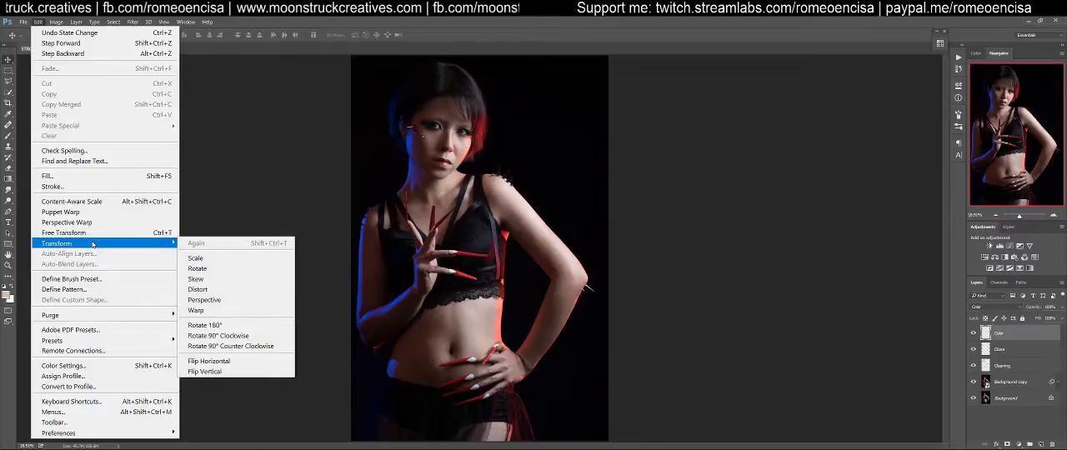
{"action": "mouse_move", "coordinate": [116, 18]}
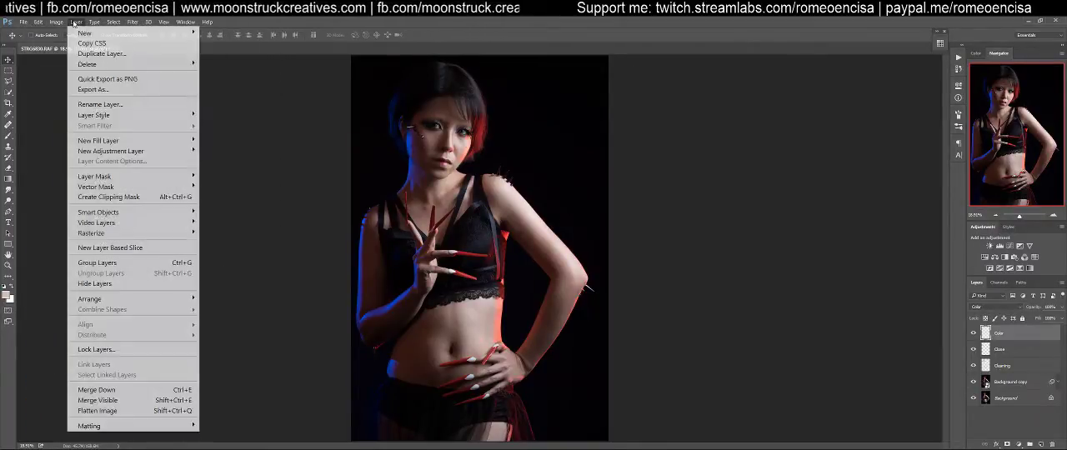
{"action": "mouse_move", "coordinate": [129, 113]}
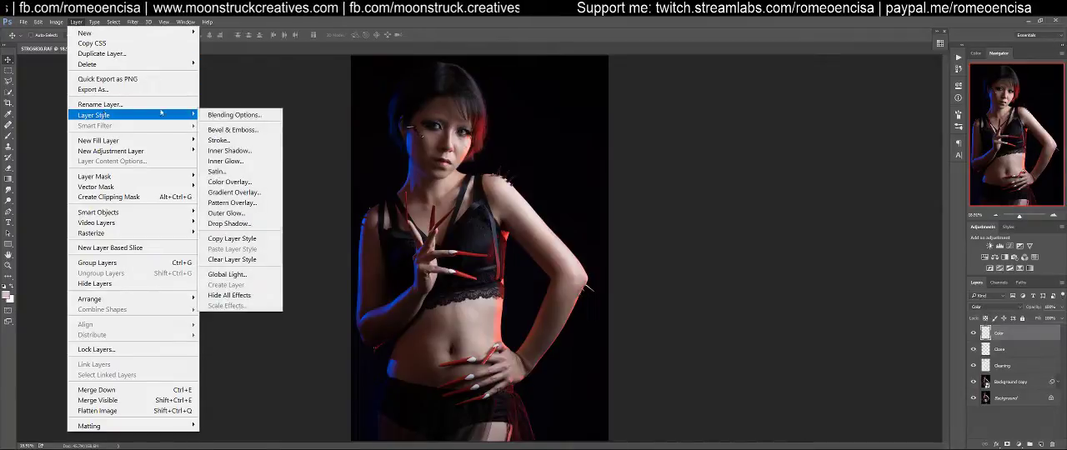
{"action": "left_click", "coordinate": [583, 33]}
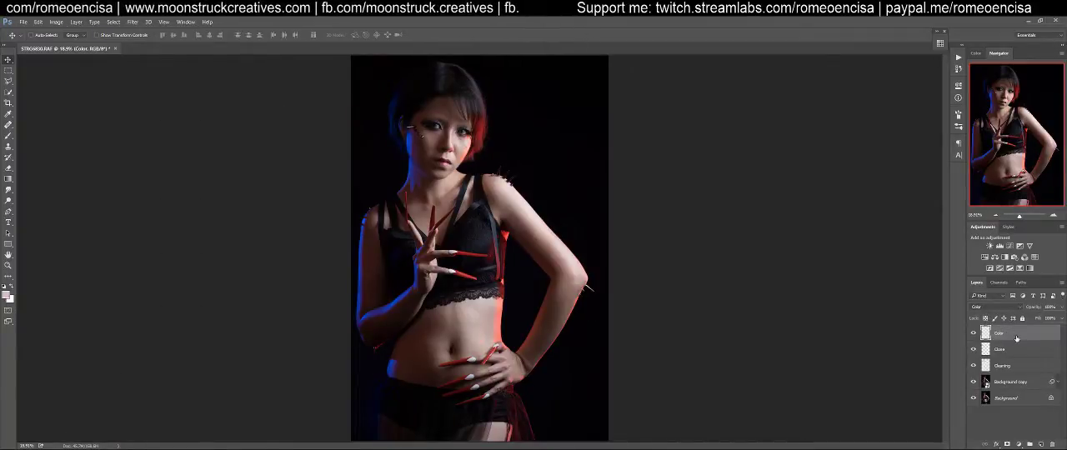
{"action": "left_click", "coordinate": [25, 21]}
{"action": "mouse_move", "coordinate": [38, 21]}
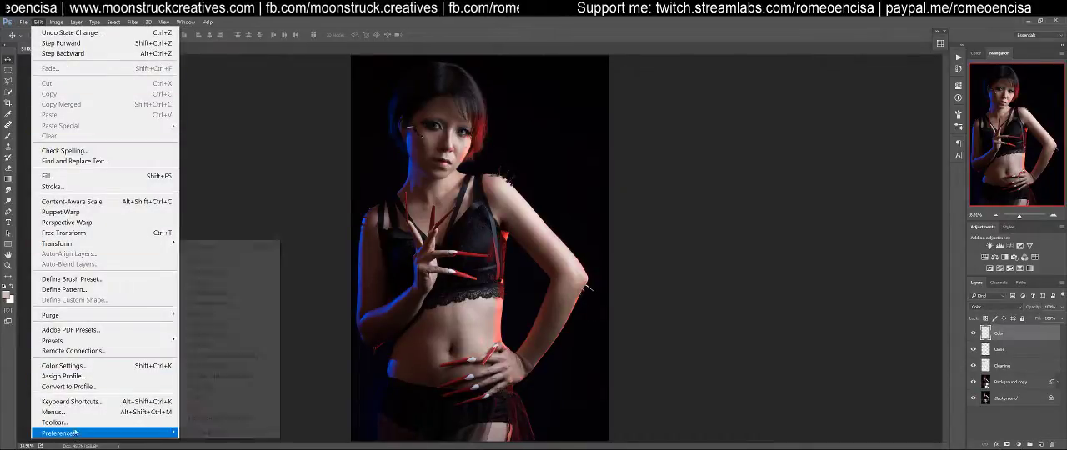
{"action": "left_click", "coordinate": [87, 402]}
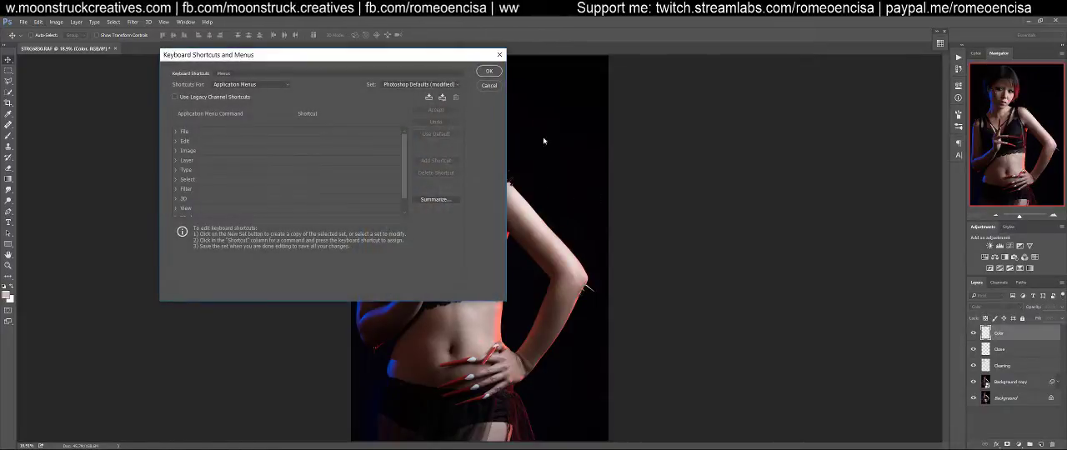
{"action": "left_click", "coordinate": [496, 87]}
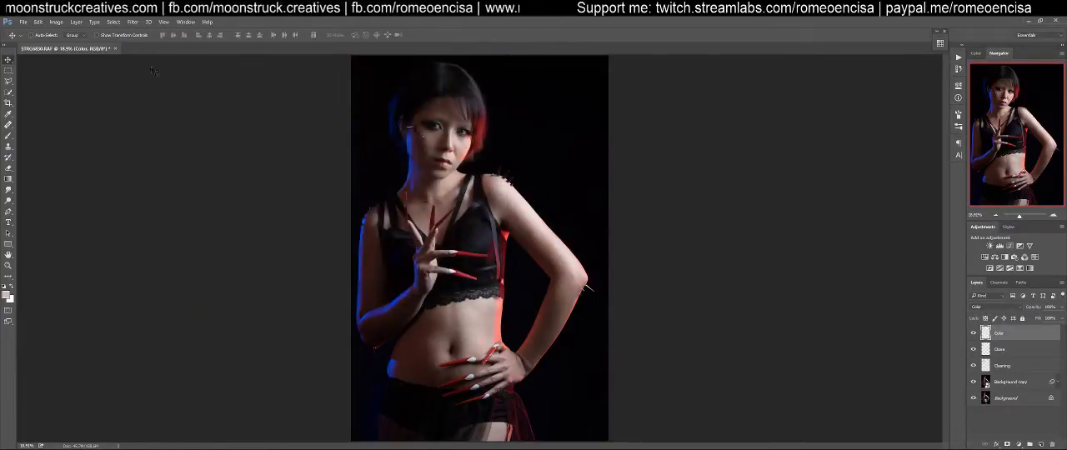
Save the layered portrait as STRG6830 01.psb in Large Document Format, keeping the layers
{"action": "left_click", "coordinate": [23, 22]}
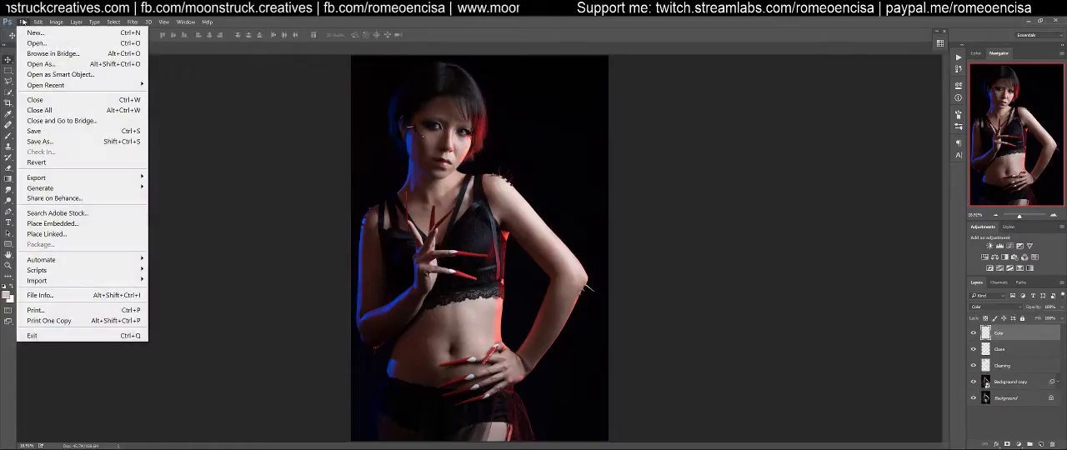
{"action": "left_click", "coordinate": [45, 135]}
{"action": "left_click", "coordinate": [404, 231]}
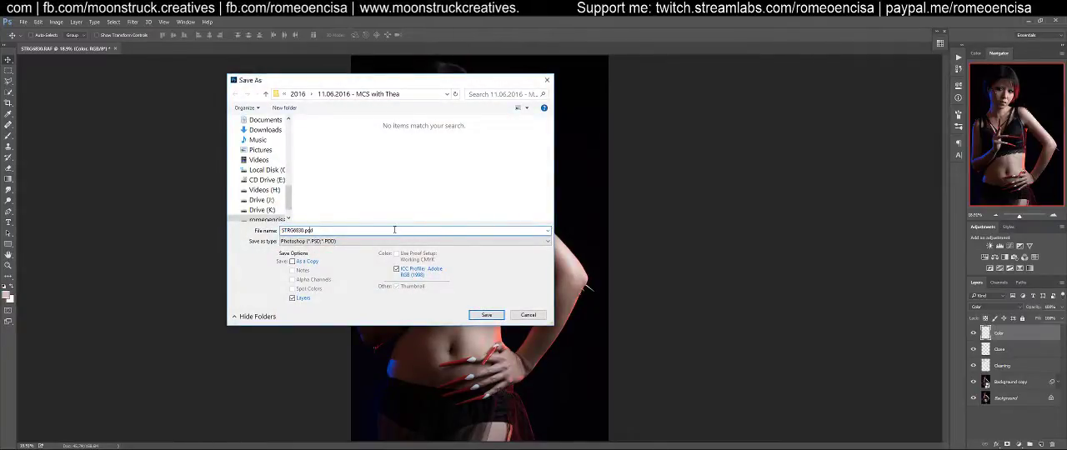
{"action": "type", "text": "01"}
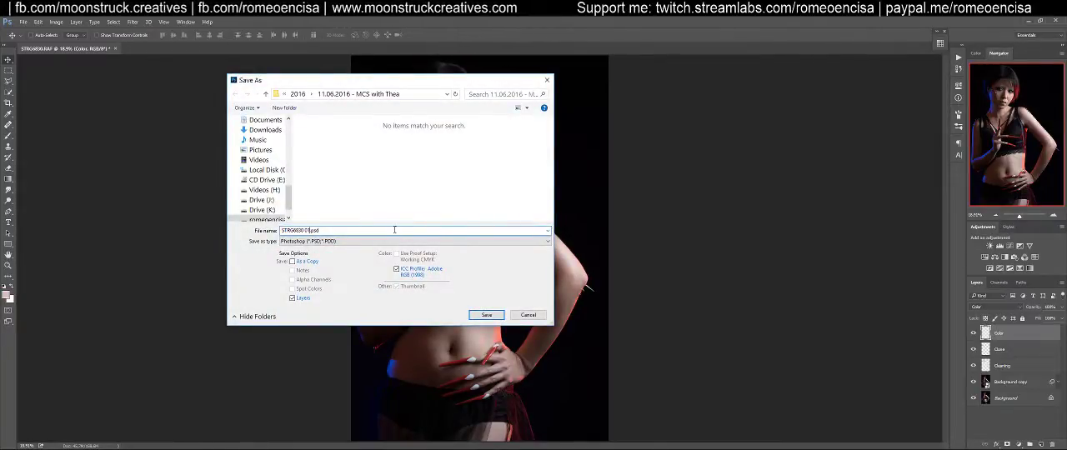
{"action": "left_click", "coordinate": [387, 241]}
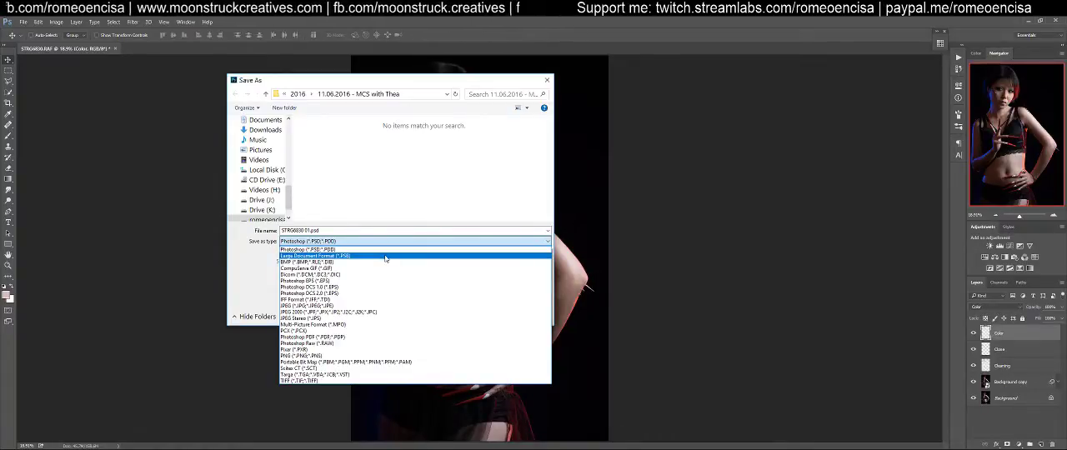
{"action": "left_click", "coordinate": [385, 258]}
{"action": "left_click", "coordinate": [332, 231]}
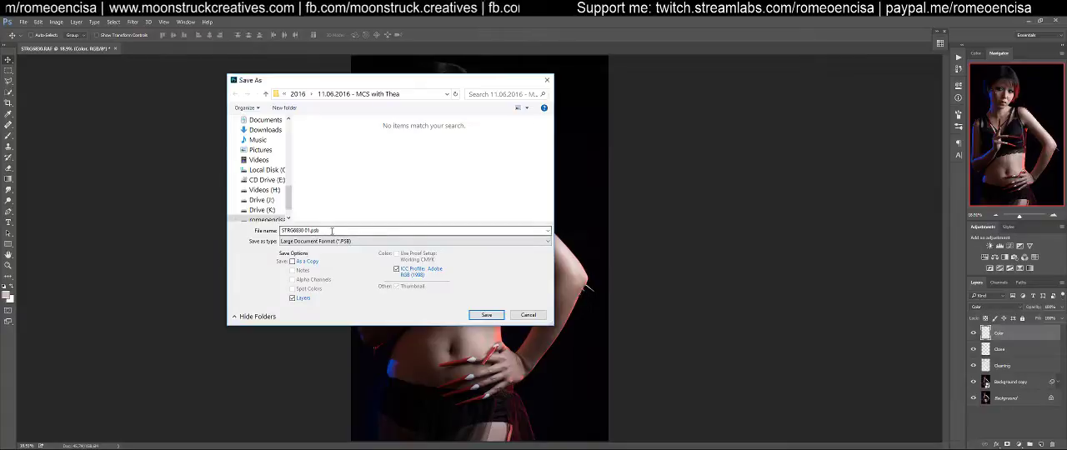
{"action": "left_click", "coordinate": [486, 314]}
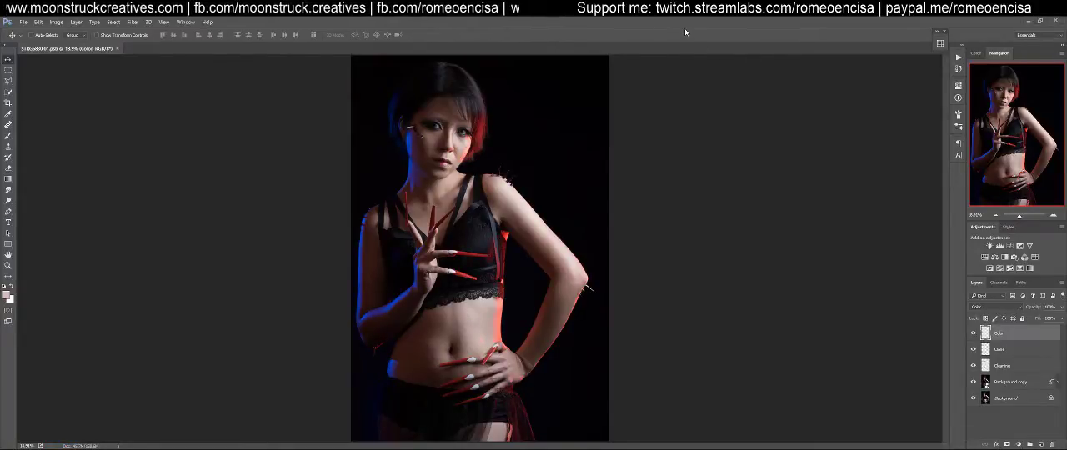
Try assigning Alt+Shift+Ctrl+E to the Clear Layer Style command in the keyboard shortcut settings, and undo the assignment
{"action": "left_click", "coordinate": [26, 23]}
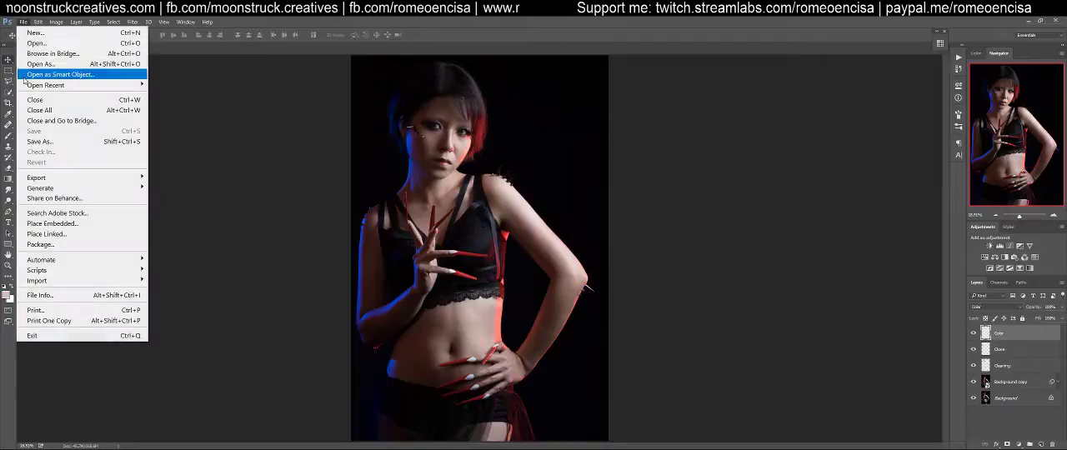
{"action": "mouse_move", "coordinate": [38, 22]}
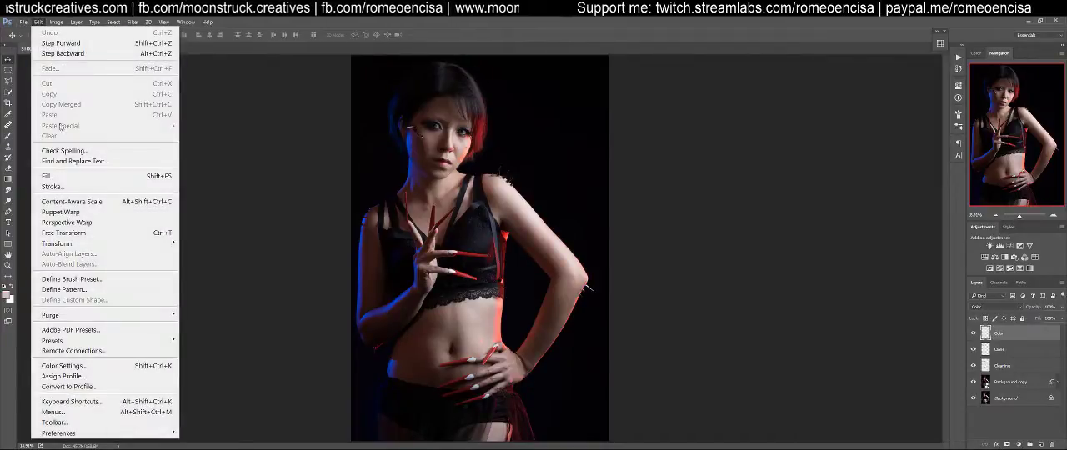
{"action": "left_click", "coordinate": [112, 403]}
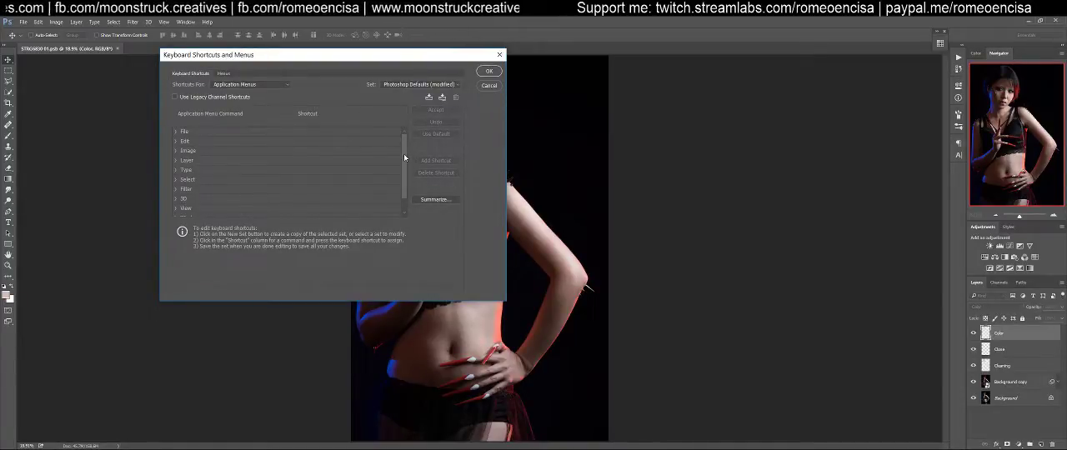
{"action": "left_click", "coordinate": [176, 160]}
{"action": "mouse_move", "coordinate": [401, 139]}
{"action": "left_mouse_down"}
{"action": "mouse_move", "coordinate": [402, 211]}
{"action": "mouse_move", "coordinate": [404, 149]}
{"action": "left_mouse_up"}
{"action": "left_click", "coordinate": [301, 162]}
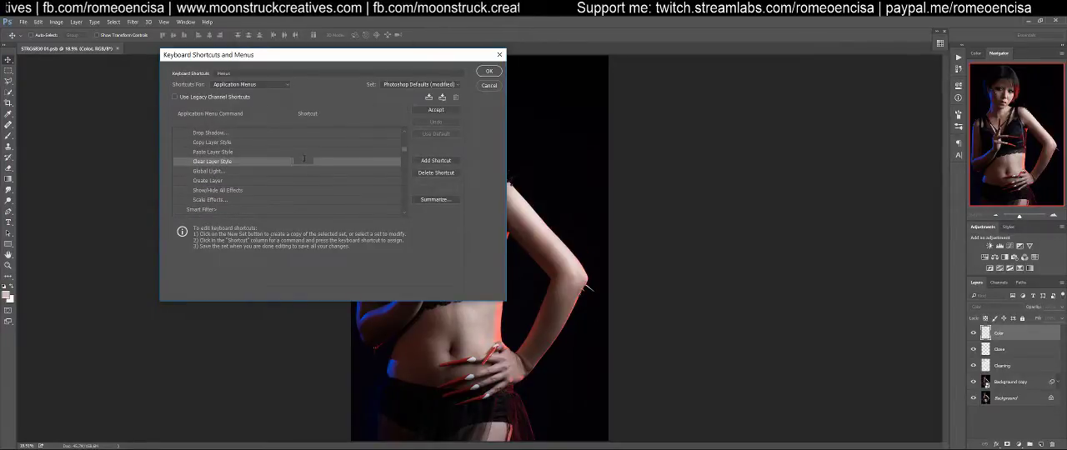
{"action": "key", "text": "ctrl+alt+shift+e"}
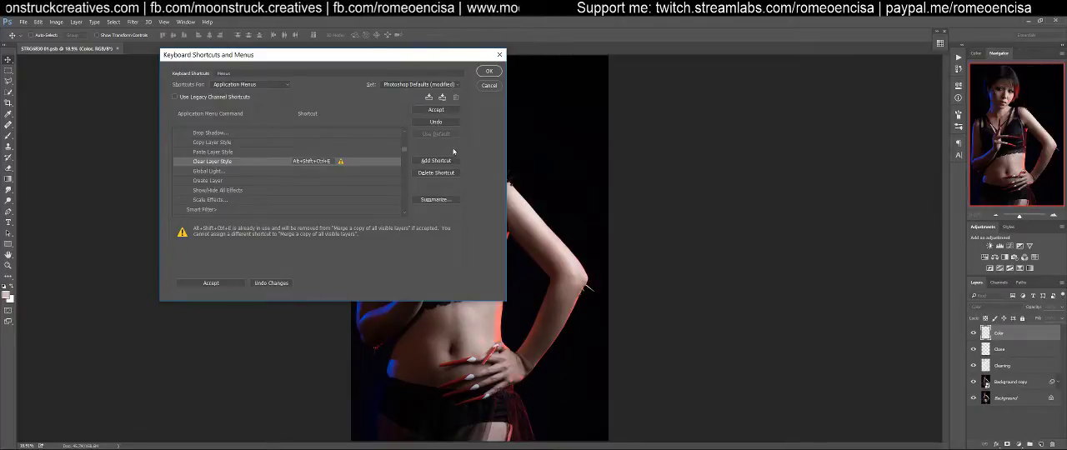
{"action": "left_click", "coordinate": [443, 203]}
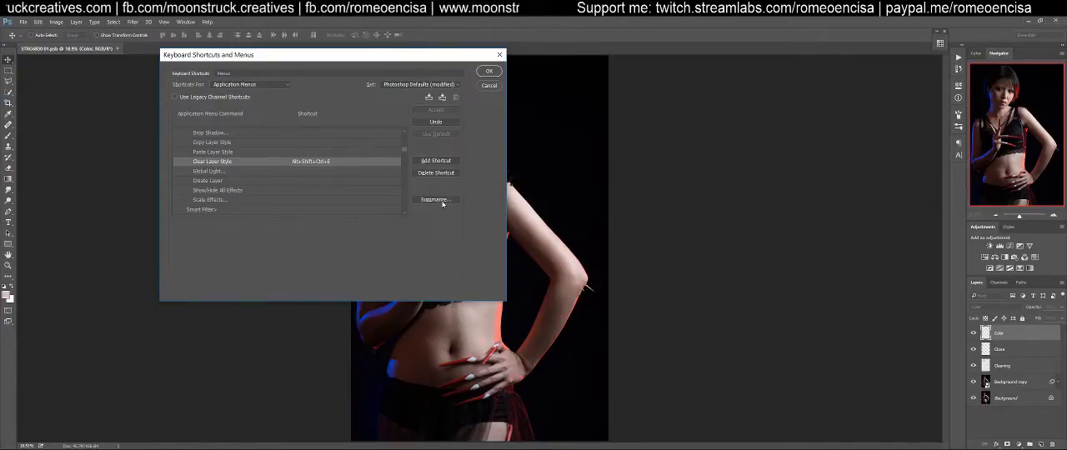
{"action": "left_click", "coordinate": [436, 123]}
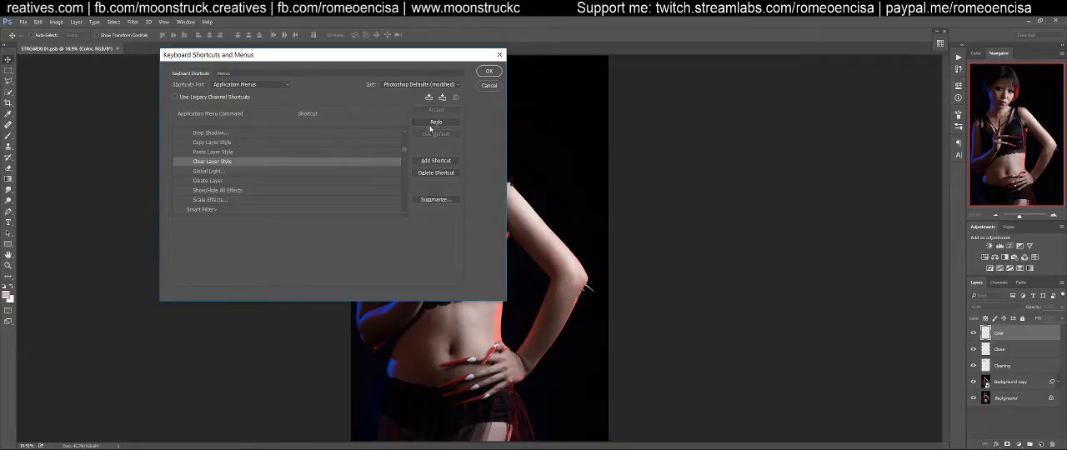
Look through the shortcuts assigned to the Image and Layer commands in the keyboard shortcut settings
{"action": "left_click_drag", "start_coordinate": [403, 149], "coordinate": [403, 136]}
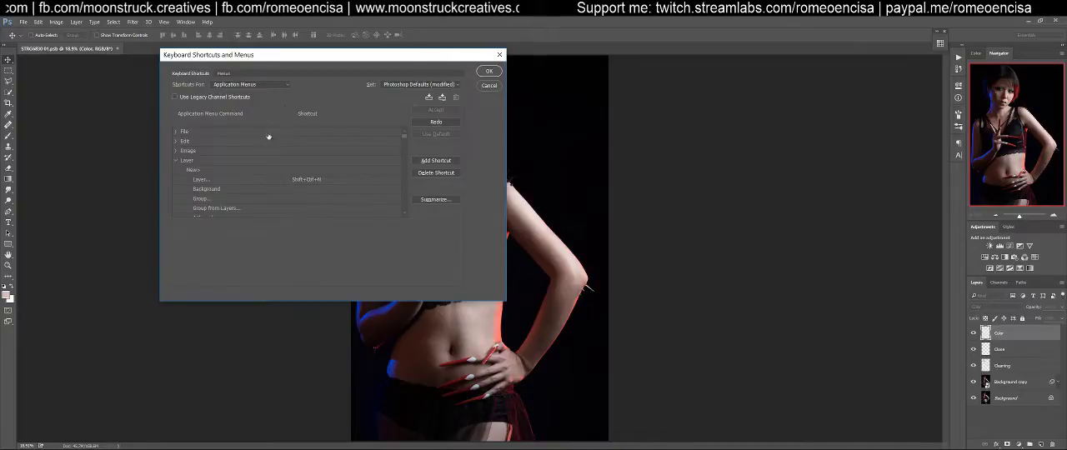
{"action": "scroll", "coordinate": [316, 175], "scroll_direction": "down", "scroll_amount": 2}
{"action": "scroll", "coordinate": [316, 176], "scroll_direction": "up", "scroll_amount": 2}
{"action": "left_click", "coordinate": [175, 160]}
{"action": "left_click", "coordinate": [176, 152]}
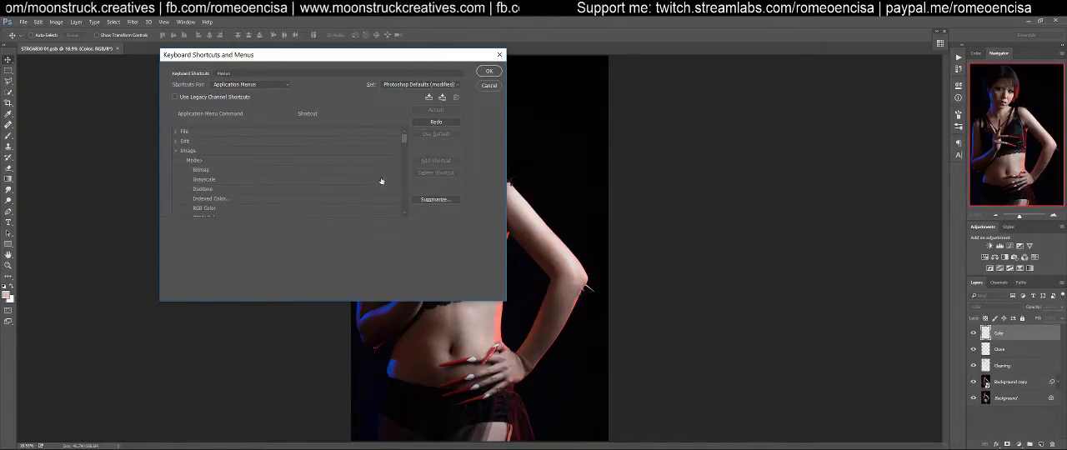
{"action": "left_click_drag", "start_coordinate": [403, 139], "coordinate": [403, 175]}
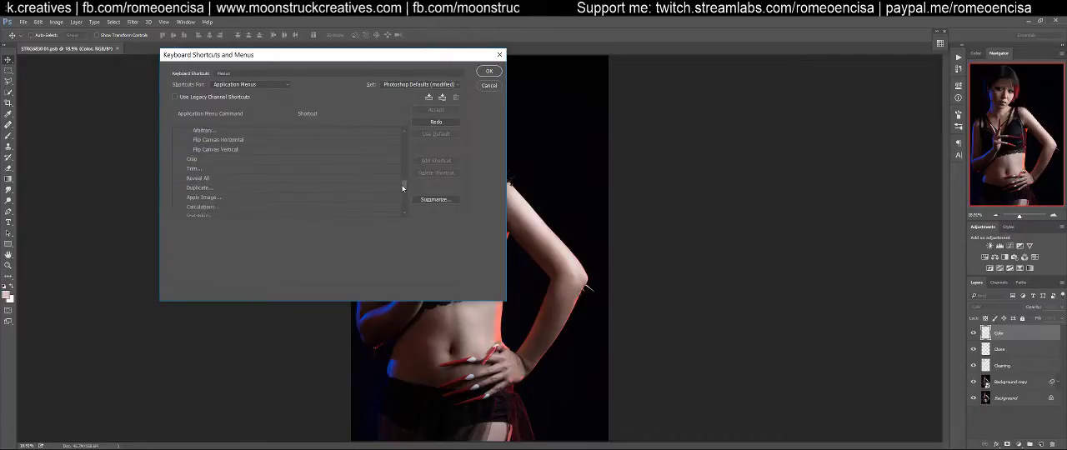
{"action": "left_click_drag", "start_coordinate": [402, 198], "coordinate": [404, 212]}
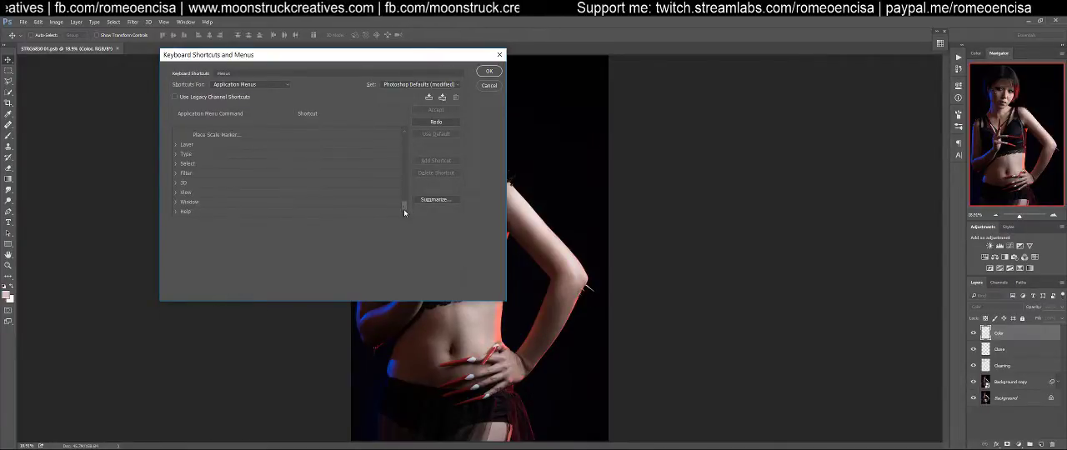
{"action": "left_click", "coordinate": [176, 145]}
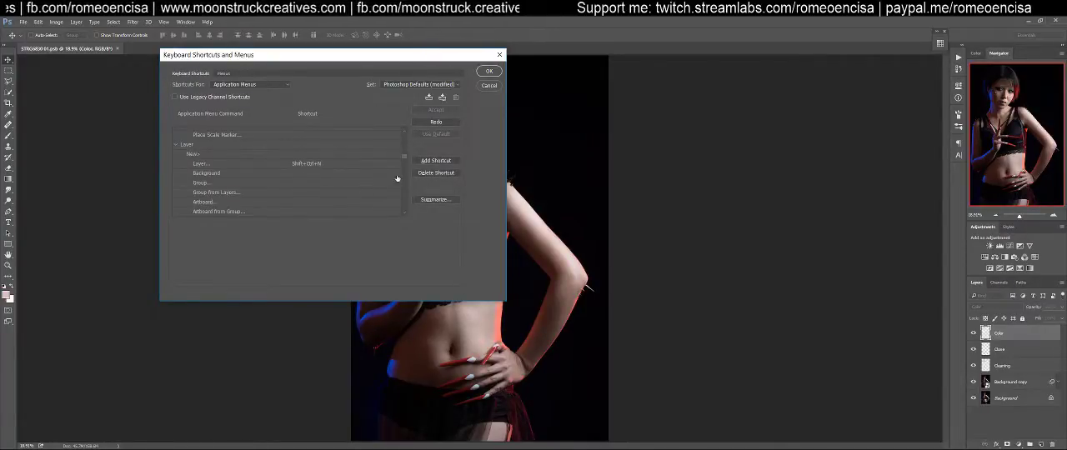
{"action": "left_click_drag", "start_coordinate": [404, 155], "coordinate": [407, 208]}
Examine the shortcuts assigned to the Type and Select commands in the keyboard shortcut settings
{"action": "left_click", "coordinate": [176, 168]}
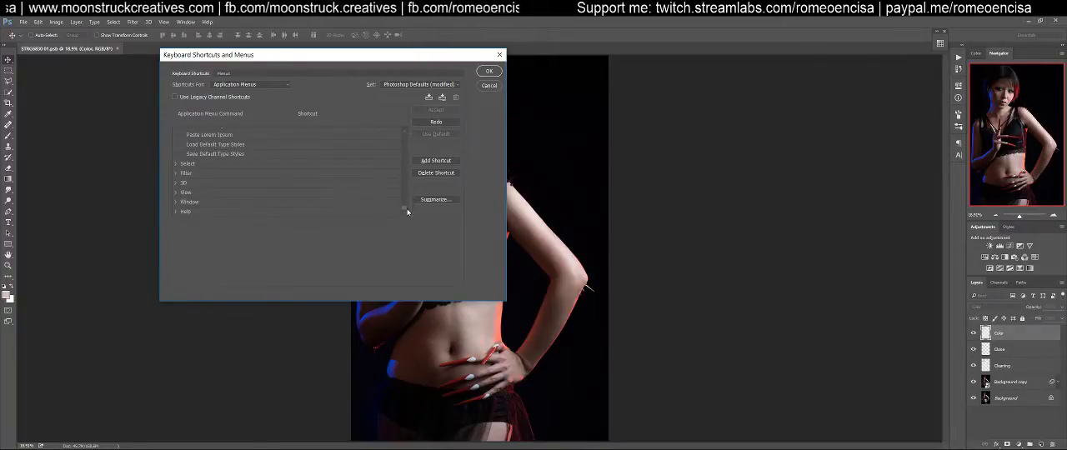
{"action": "left_click", "coordinate": [179, 213]}
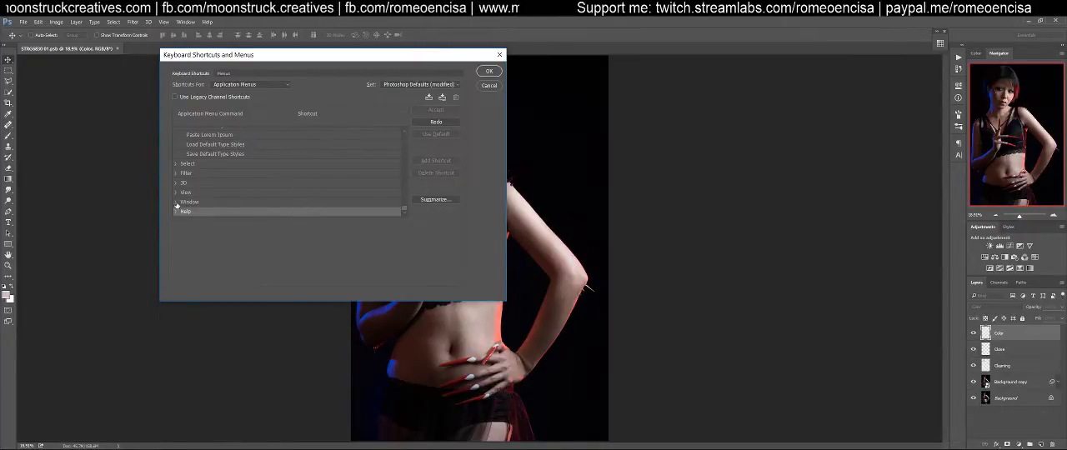
{"action": "left_click", "coordinate": [176, 164]}
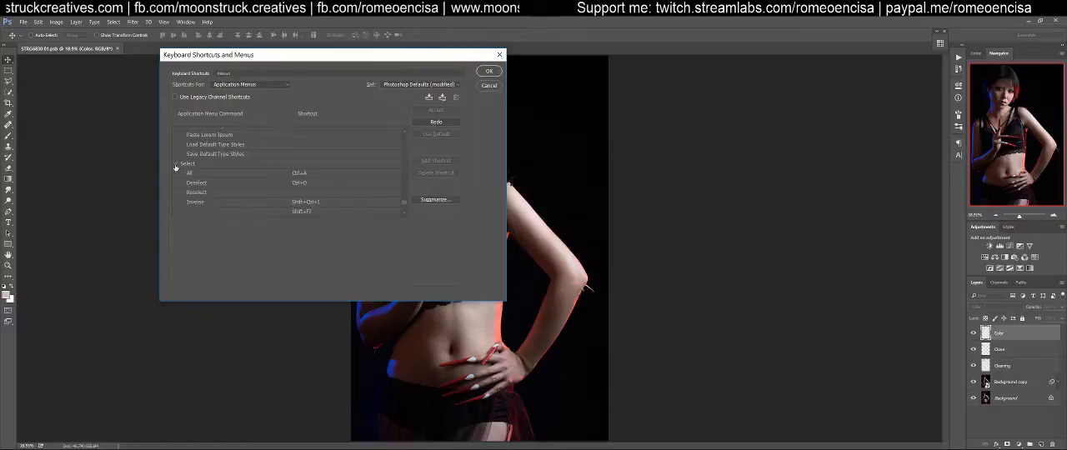
{"action": "scroll", "coordinate": [405, 206], "scroll_direction": "down", "scroll_amount": 3}
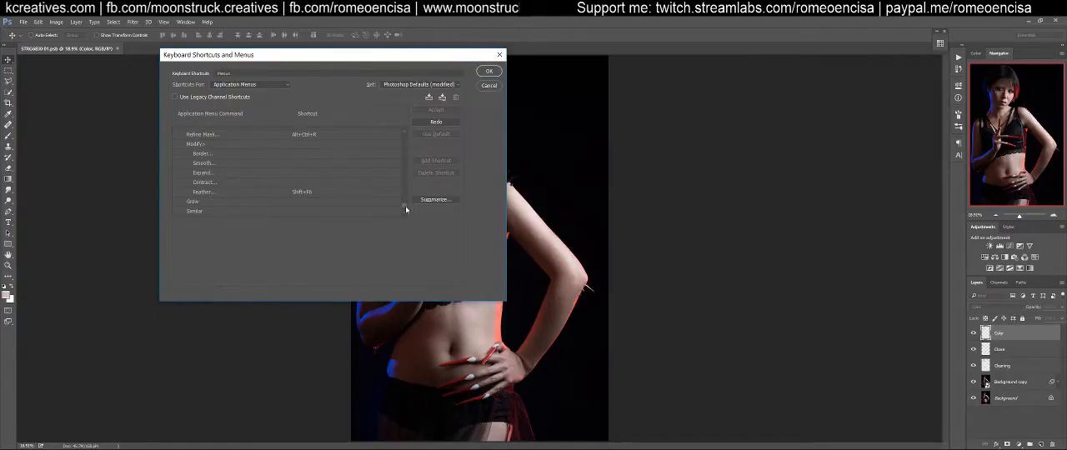
{"action": "left_click", "coordinate": [405, 184]}
{"action": "left_click", "coordinate": [405, 185]}
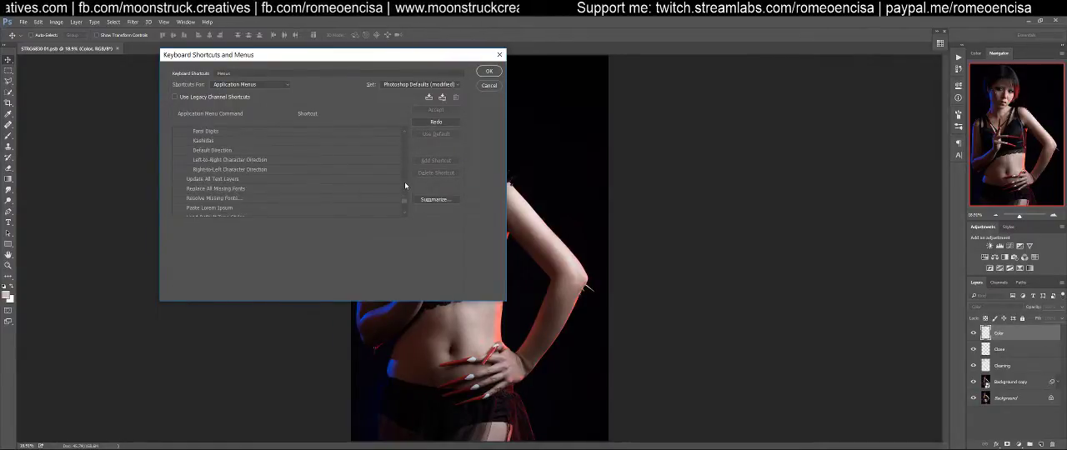
{"action": "left_click", "coordinate": [405, 208]}
{"action": "left_click", "coordinate": [405, 209]}
{"action": "left_click", "coordinate": [402, 180]}
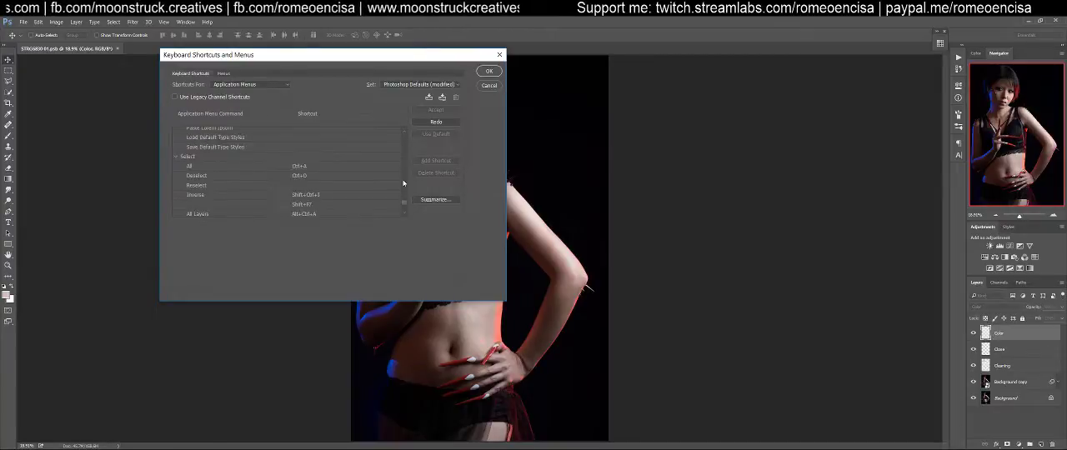
{"action": "left_click_drag", "start_coordinate": [405, 216], "coordinate": [402, 141]}
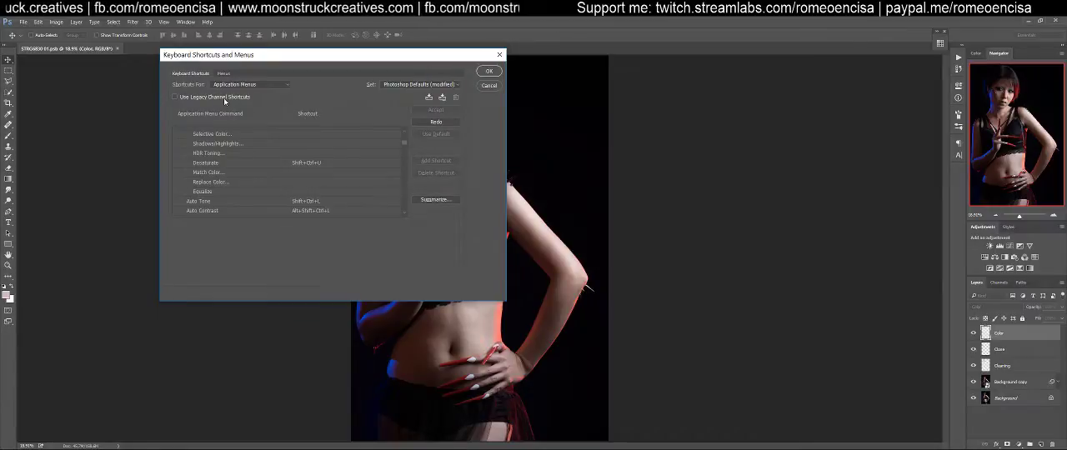
Examine the Edit commands and their assigned shortcuts in the keyboard shortcut settings, including transforms and preferences
{"action": "scroll", "coordinate": [355, 166], "scroll_direction": "up", "scroll_amount": 7}
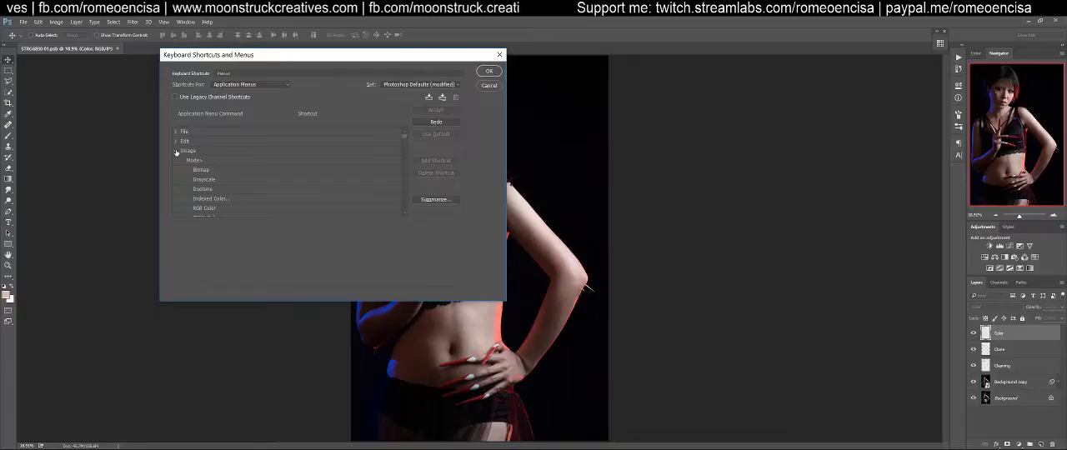
{"action": "left_click", "coordinate": [176, 142]}
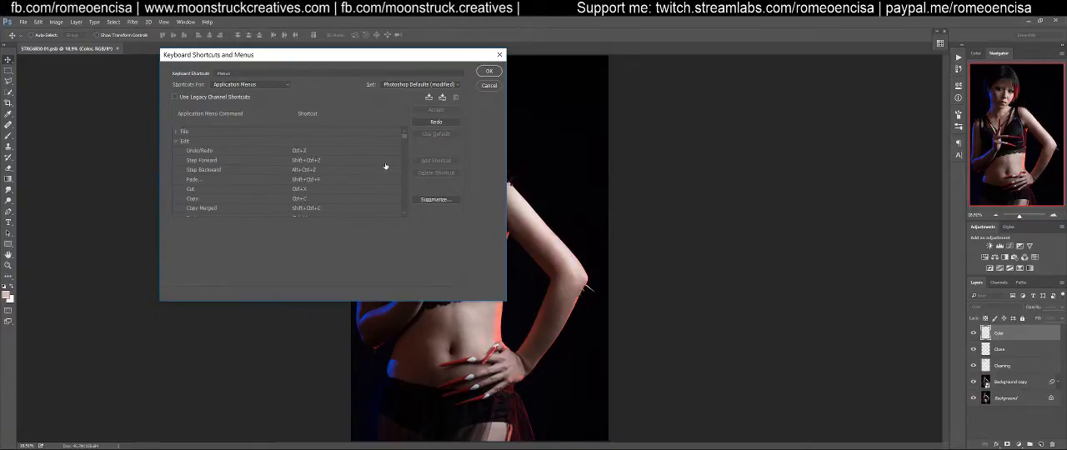
{"action": "scroll", "coordinate": [386, 167], "scroll_direction": "down", "scroll_amount": 5}
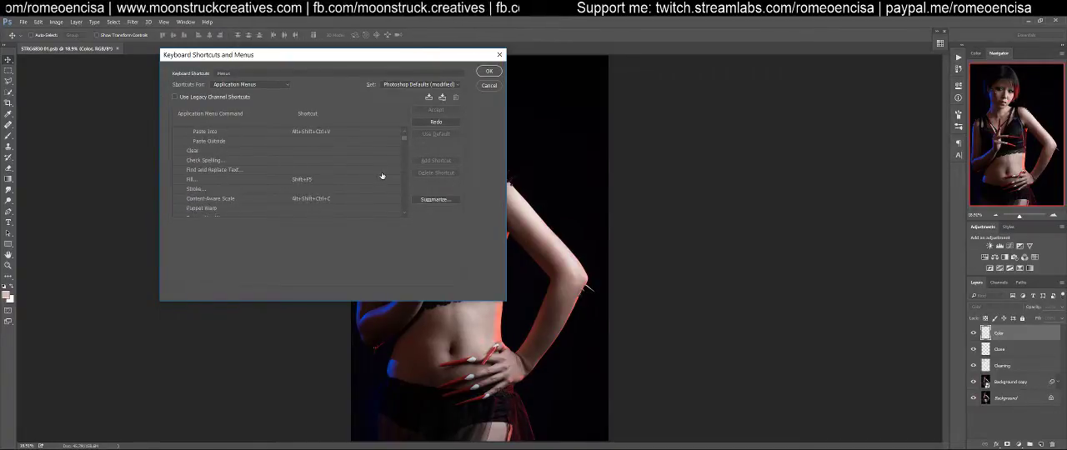
{"action": "scroll", "coordinate": [383, 176], "scroll_direction": "down", "scroll_amount": 5}
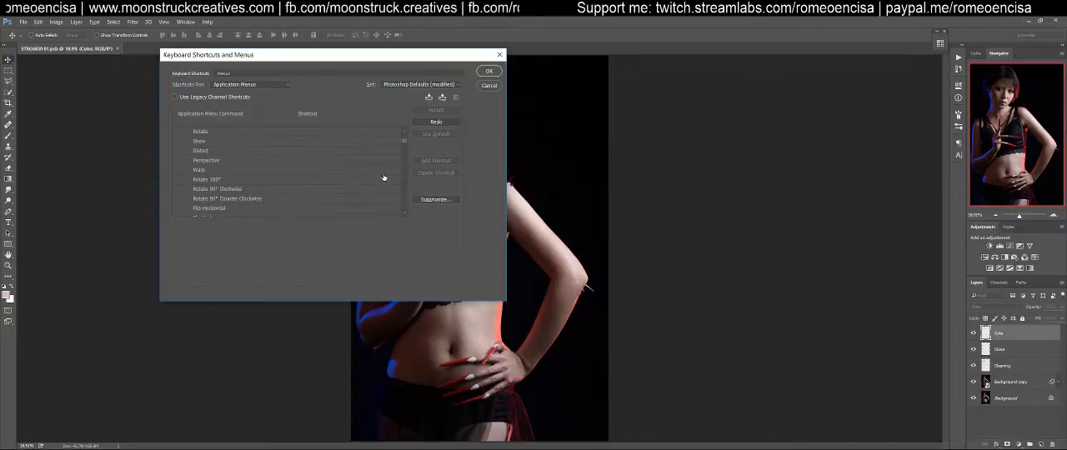
{"action": "scroll", "coordinate": [403, 147], "scroll_direction": "down", "scroll_amount": 3}
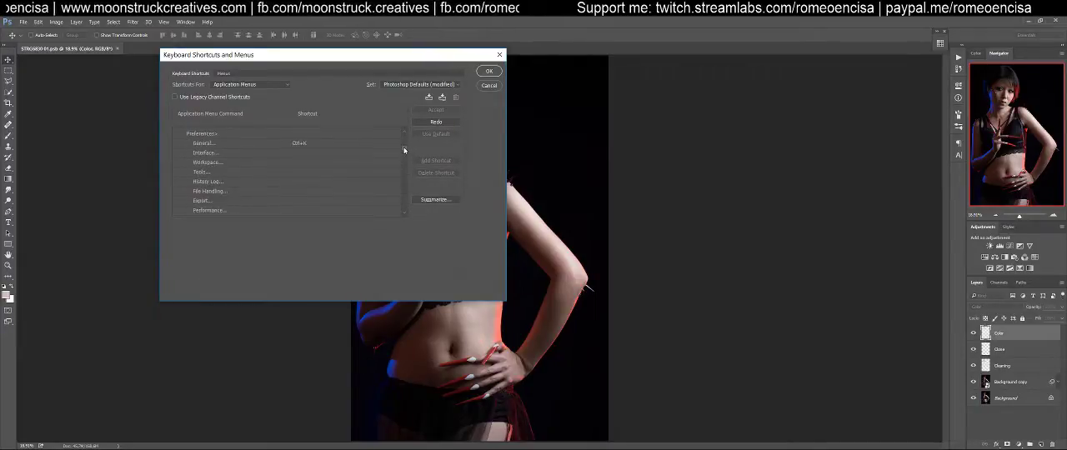
{"action": "left_click_drag", "start_coordinate": [403, 147], "coordinate": [404, 130]}
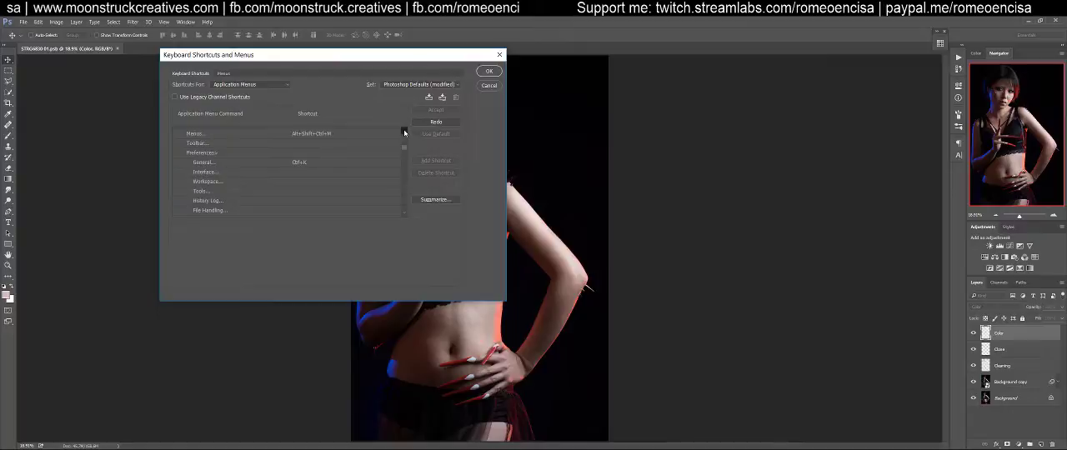
{"action": "left_click", "coordinate": [405, 132]}
{"action": "left_click", "coordinate": [406, 200]}
{"action": "left_click", "coordinate": [405, 198]}
{"action": "left_click", "coordinate": [406, 199]}
{"action": "left_click", "coordinate": [405, 198]}
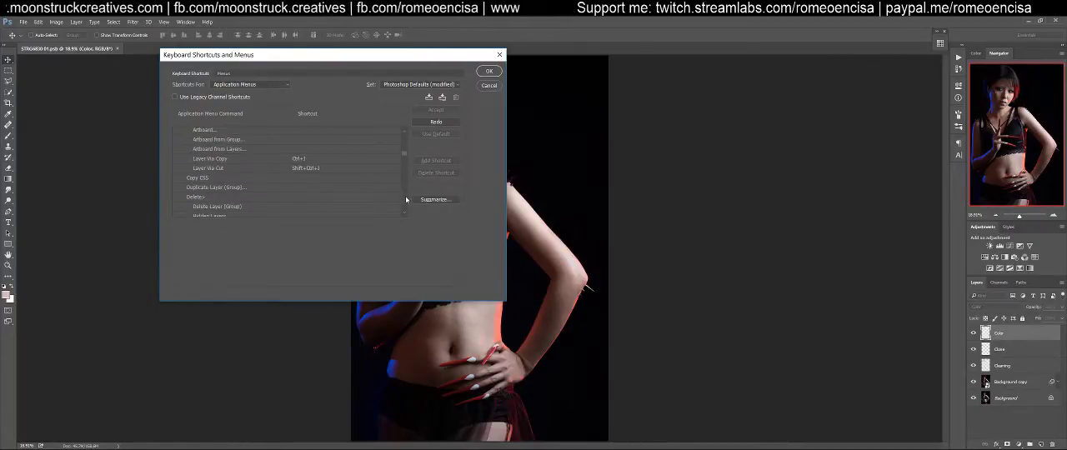
{"action": "left_click", "coordinate": [403, 141]}
{"action": "left_click", "coordinate": [402, 142]}
{"action": "left_click", "coordinate": [404, 146]}
Look through the File and Edit commands in the keyboard shortcut settings, cancel the dialog, and check the File commands
{"action": "left_click", "coordinate": [180, 132]}
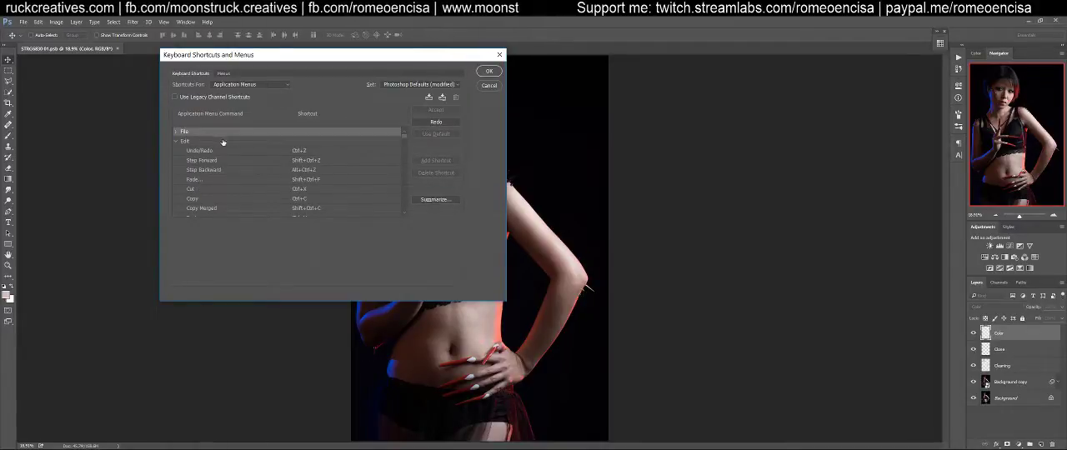
{"action": "left_click", "coordinate": [175, 133]}
{"action": "scroll", "coordinate": [350, 196], "scroll_direction": "down", "scroll_amount": 5}
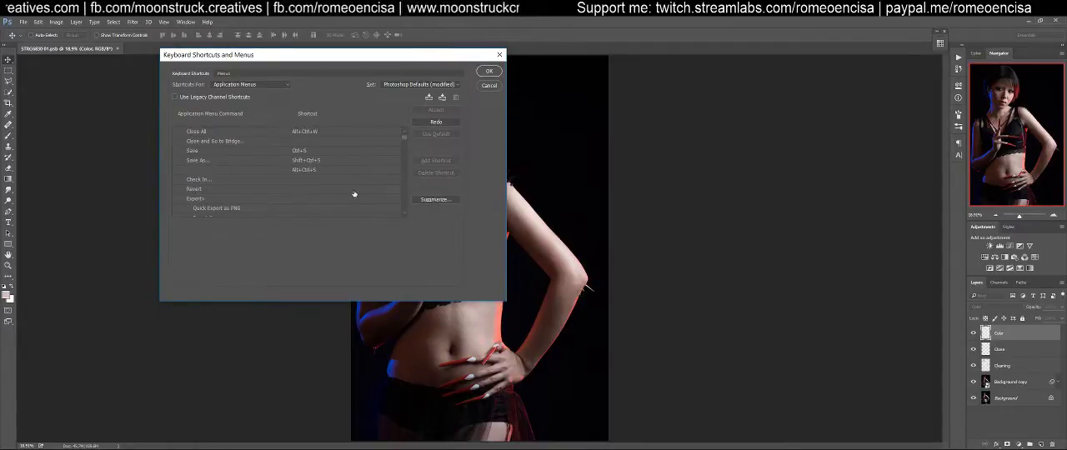
{"action": "scroll", "coordinate": [358, 198], "scroll_direction": "down", "scroll_amount": 10}
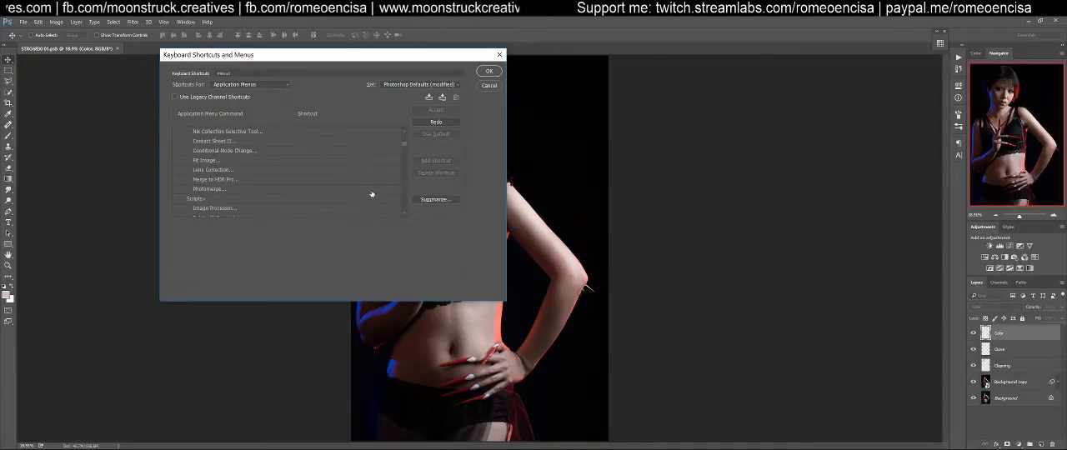
{"action": "scroll", "coordinate": [373, 192], "scroll_direction": "down", "scroll_amount": 5}
{"action": "scroll", "coordinate": [376, 193], "scroll_direction": "down", "scroll_amount": 8}
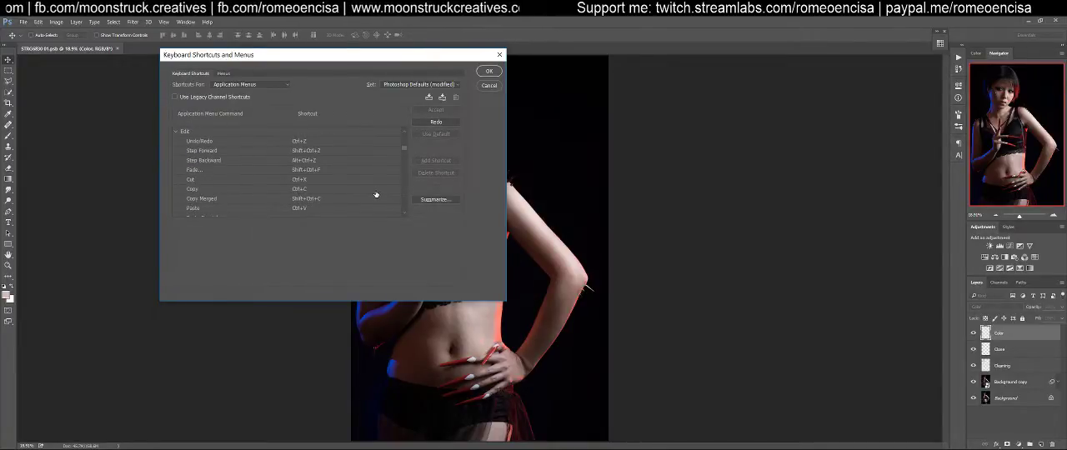
{"action": "scroll", "coordinate": [376, 192], "scroll_direction": "down", "scroll_amount": 8}
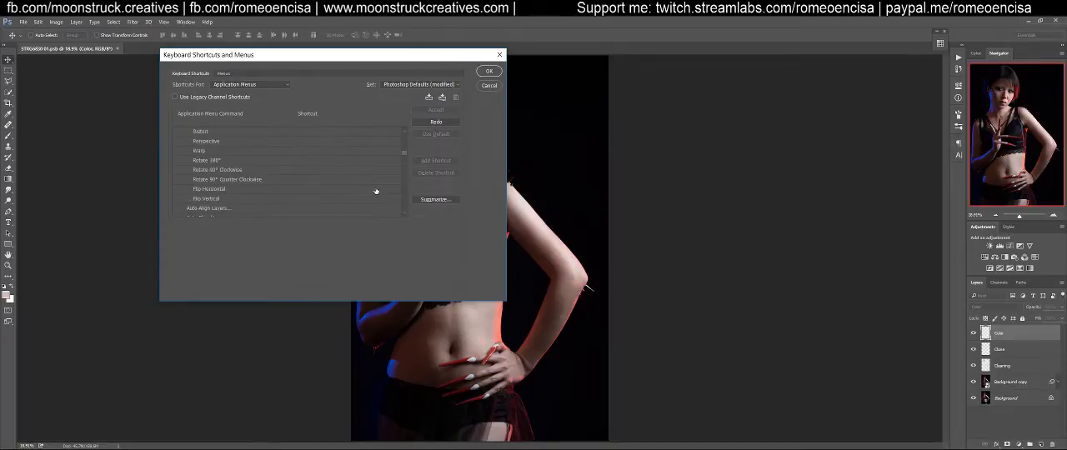
{"action": "scroll", "coordinate": [375, 186], "scroll_direction": "down", "scroll_amount": 3}
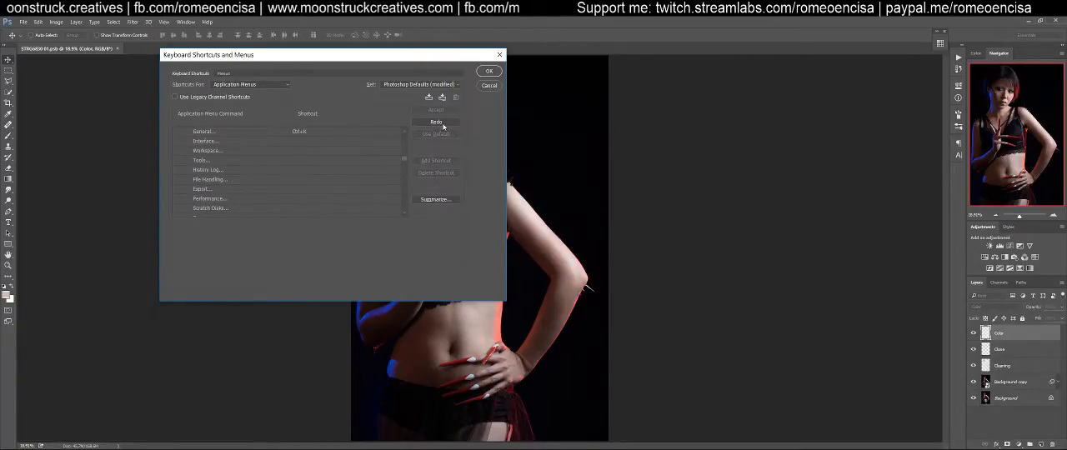
{"action": "left_click", "coordinate": [489, 87]}
{"action": "left_click", "coordinate": [23, 22]}
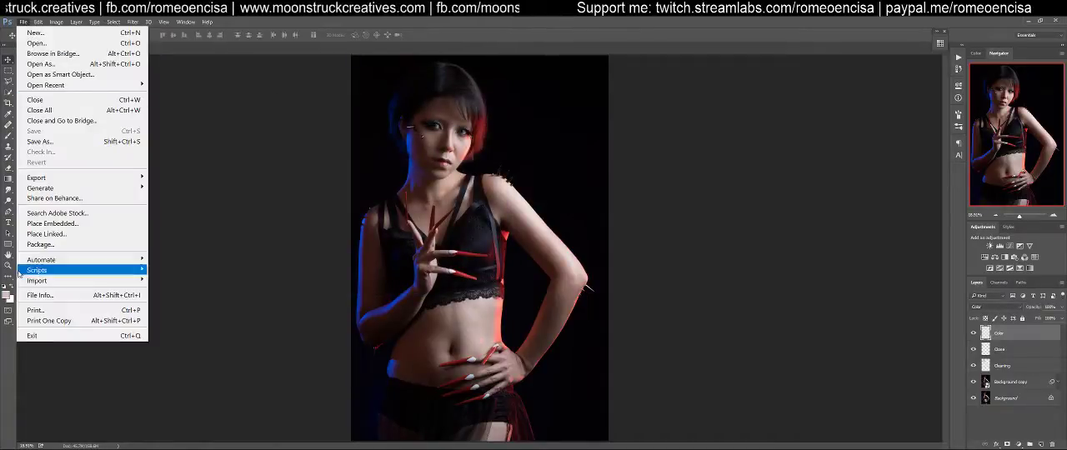
{"action": "left_click", "coordinate": [565, 49]}
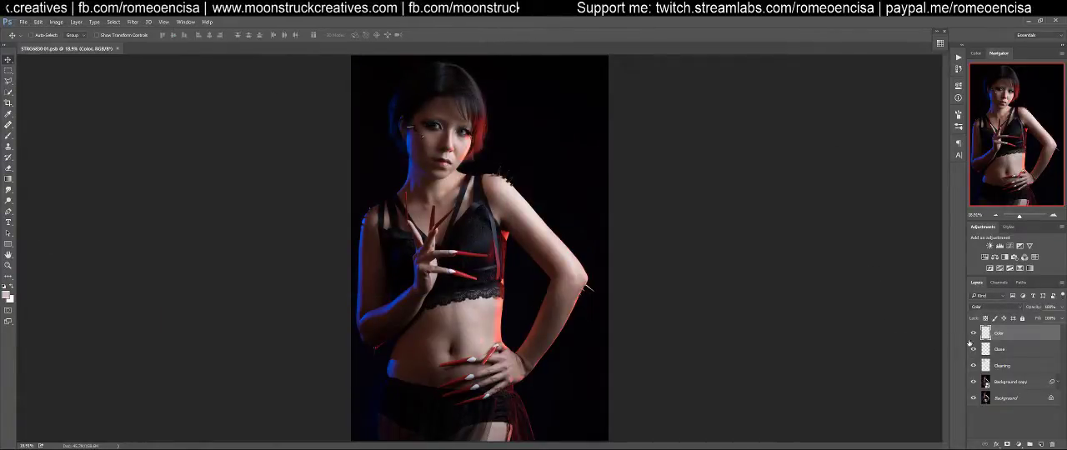
Stamp all visible layers into a new merged layer above the Color layer and inspect the blue-lit forearm at 100%
{"action": "key", "text": "ctrl+shift+alt+e"}
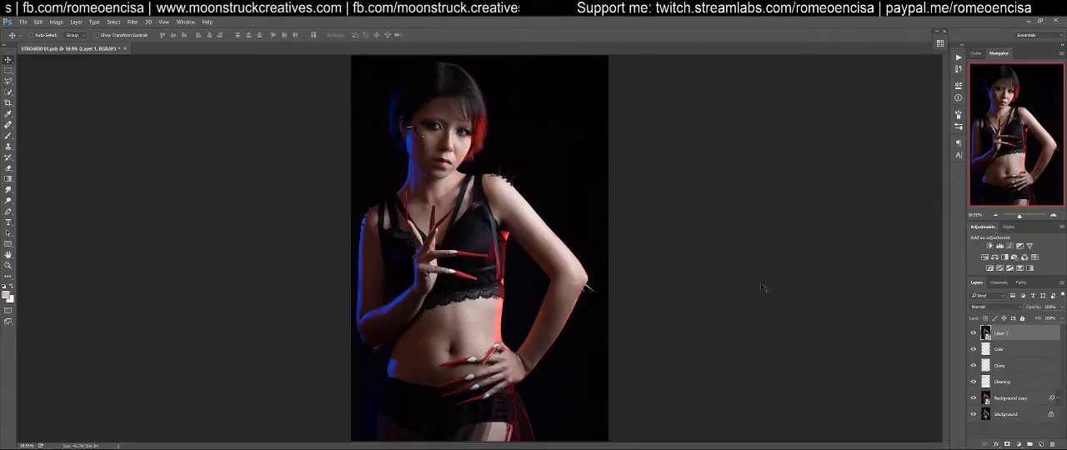
{"action": "key", "text": "ctrl+1"}
{"action": "left_click_drag", "start_coordinate": [550, 195], "coordinate": [572, 32]}
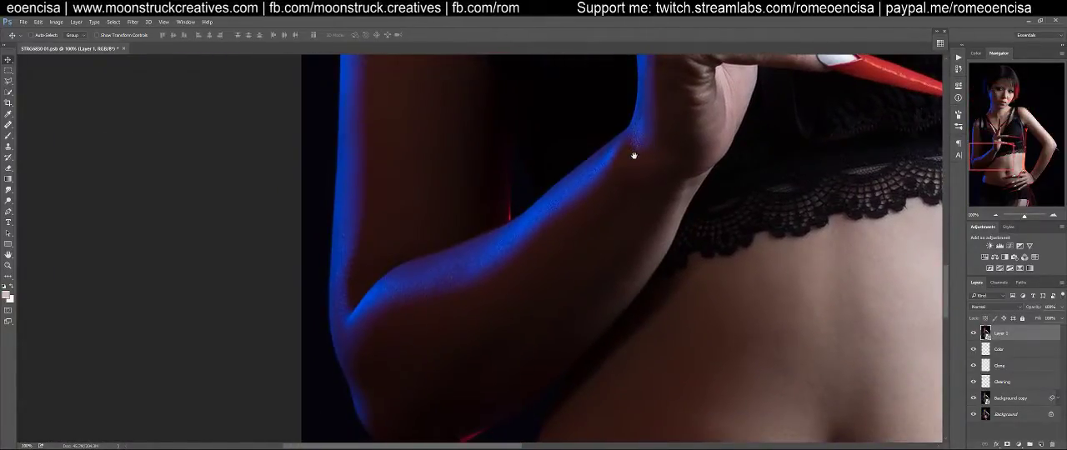
{"action": "mouse_move", "coordinate": [624, 219]}
{"action": "left_mouse_down"}
{"action": "mouse_move", "coordinate": [602, 158]}
{"action": "mouse_move", "coordinate": [610, 229]}
{"action": "left_mouse_up"}
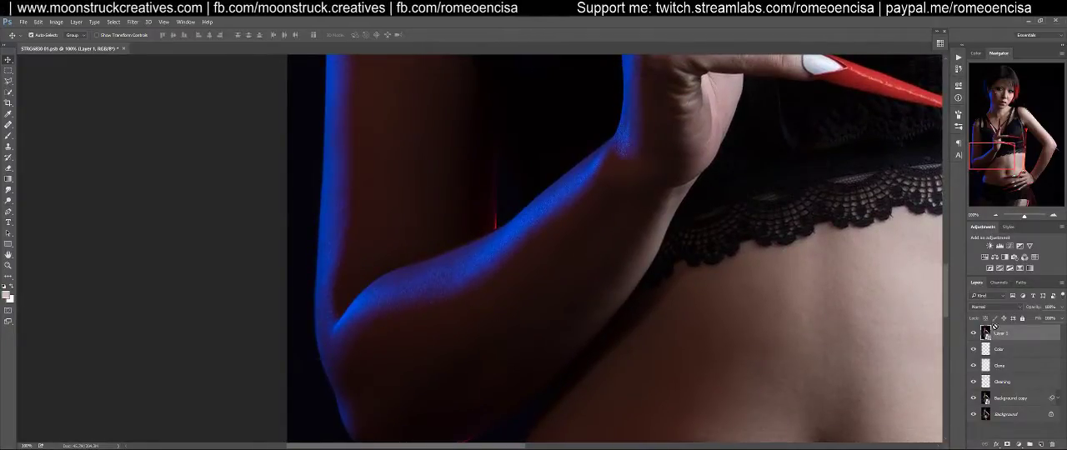
Open the merged layer in Liquify at 100% and smooth the blue-lit upper edge of the forearm with the Forward Warp tool
{"action": "key", "text": "ctrl+shift+x"}
{"action": "key", "text": "ctrl+1"}
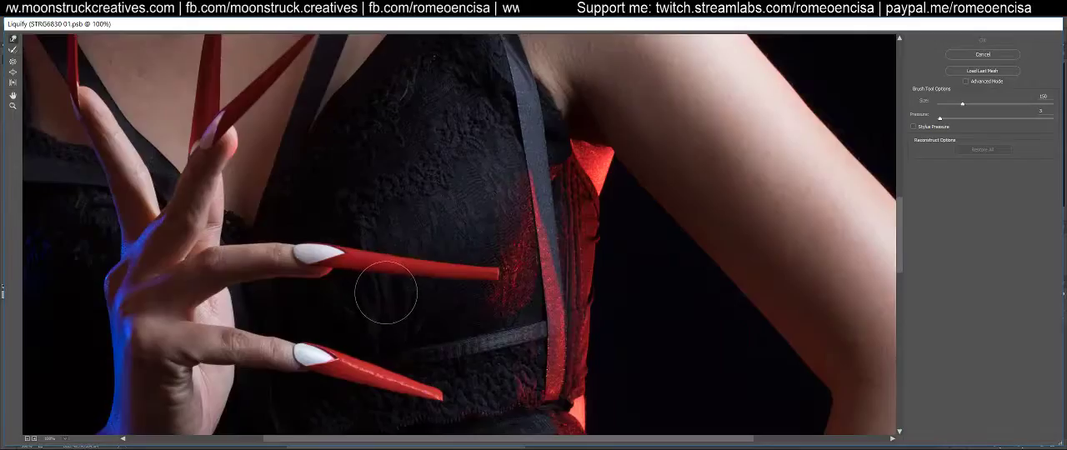
{"action": "left_click_drag", "start_coordinate": [328, 296], "coordinate": [624, 159]}
{"action": "left_click_drag", "start_coordinate": [601, 360], "coordinate": [583, 213]}
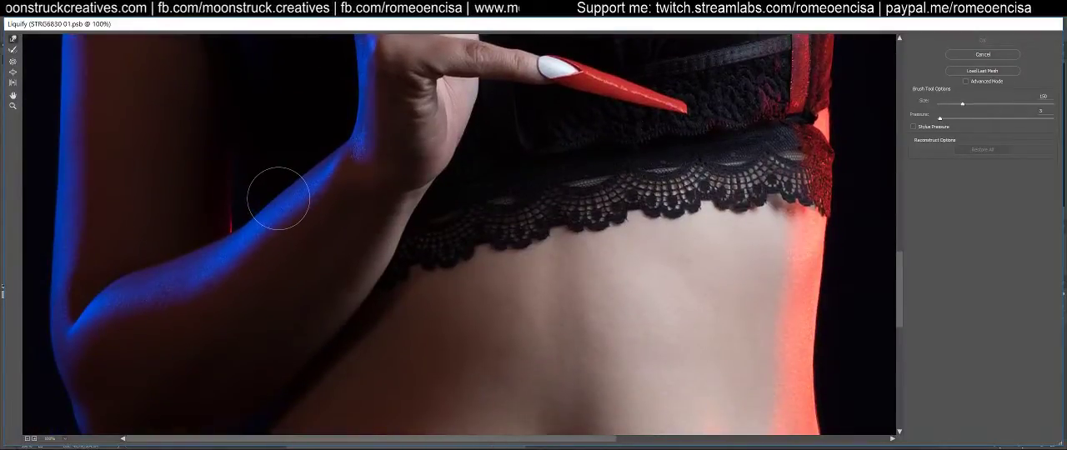
{"action": "key", "text": "bracketright"}
{"action": "mouse_move", "coordinate": [265, 198]}
{"action": "left_mouse_down"}
{"action": "mouse_move", "coordinate": [273, 213]}
{"action": "mouse_move", "coordinate": [266, 200]}
{"action": "mouse_move", "coordinate": [279, 203]}
{"action": "mouse_move", "coordinate": [284, 175]}
{"action": "mouse_move", "coordinate": [320, 172]}
{"action": "mouse_move", "coordinate": [265, 203]}
{"action": "mouse_move", "coordinate": [316, 165]}
{"action": "left_mouse_up"}
{"action": "key", "text": "bracketleft"}
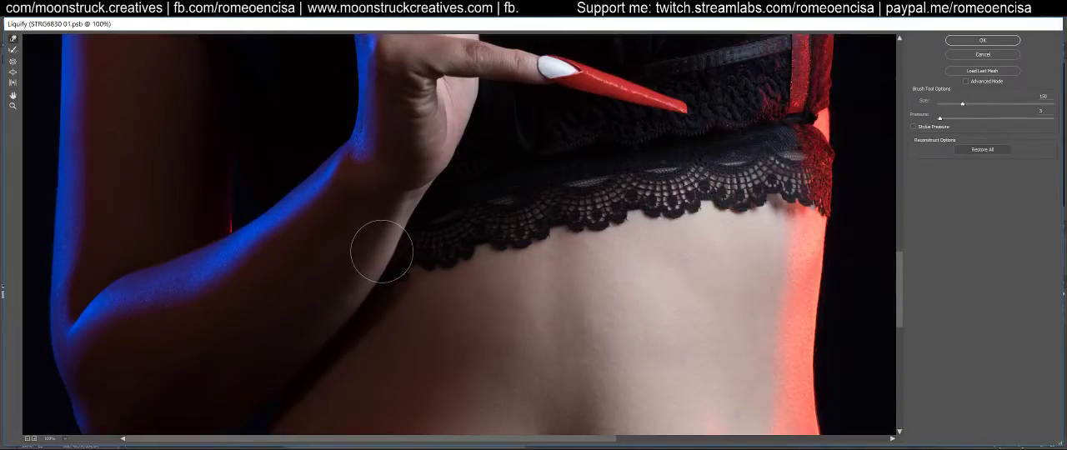
Refine the underside of the same forearm beside the lace hem and its elbow contour with the Forward Warp tool
{"action": "left_click_drag", "start_coordinate": [384, 254], "coordinate": [367, 286]}
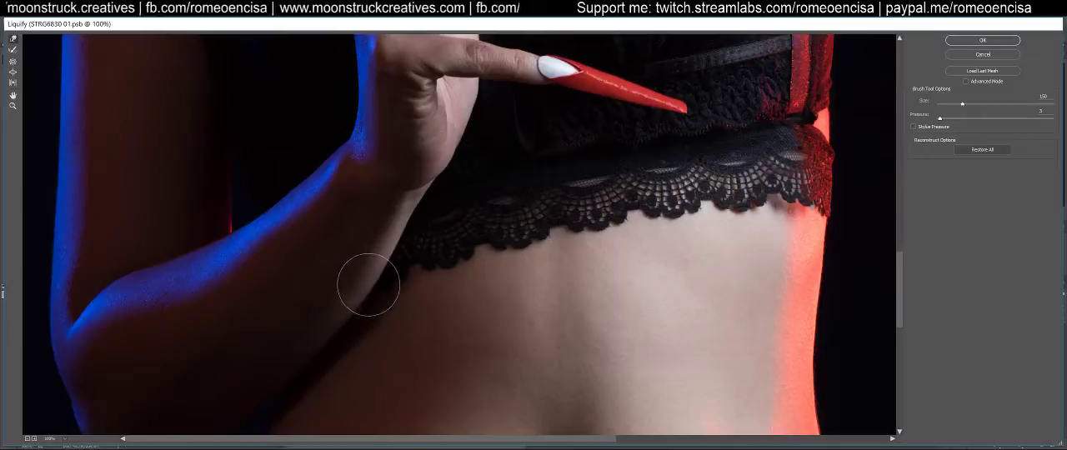
{"action": "mouse_move", "coordinate": [393, 258]}
{"action": "left_mouse_down"}
{"action": "mouse_move", "coordinate": [400, 250]}
{"action": "mouse_move", "coordinate": [364, 276]}
{"action": "mouse_move", "coordinate": [391, 262]}
{"action": "mouse_move", "coordinate": [393, 242]}
{"action": "mouse_move", "coordinate": [369, 283]}
{"action": "mouse_move", "coordinate": [373, 271]}
{"action": "left_mouse_up"}
{"action": "left_click_drag", "start_coordinate": [291, 358], "coordinate": [347, 205]}
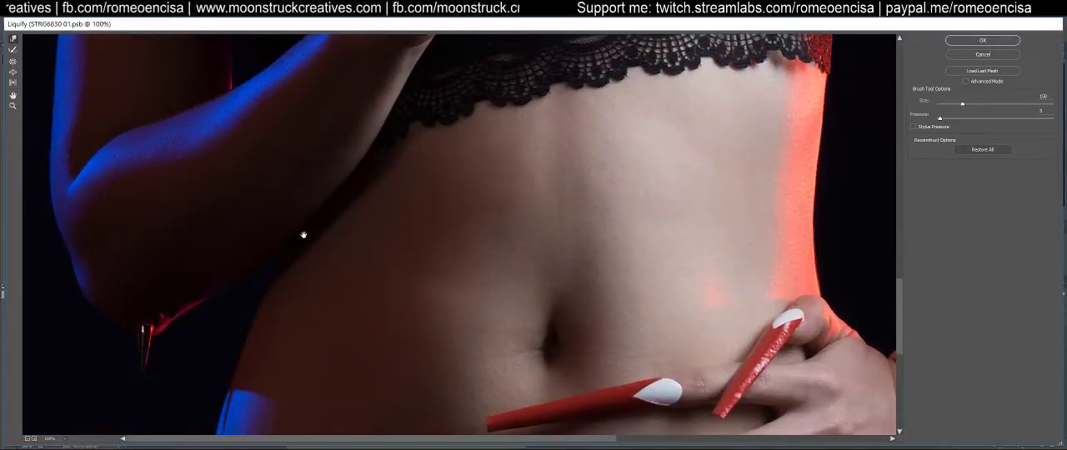
{"action": "left_click_drag", "start_coordinate": [135, 239], "coordinate": [164, 295]}
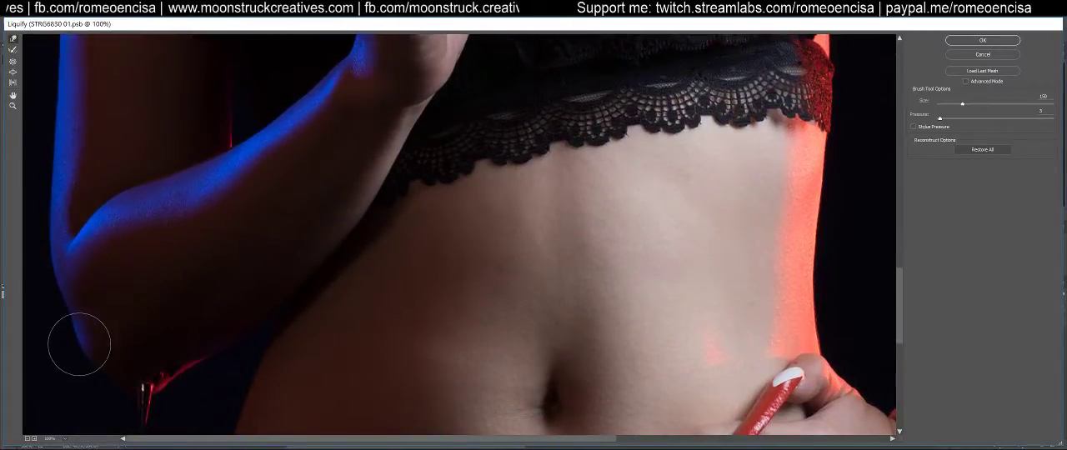
{"action": "mouse_move", "coordinate": [80, 338]}
{"action": "left_mouse_down"}
{"action": "mouse_move", "coordinate": [159, 322]}
{"action": "mouse_move", "coordinate": [229, 420]}
{"action": "mouse_move", "coordinate": [250, 338]}
{"action": "left_mouse_up"}
Nudge the red-lit fabric edge beneath the opposite armpit with the Forward Warp tool
{"action": "left_click_drag", "start_coordinate": [601, 258], "coordinate": [121, 283]}
{"action": "left_click_drag", "start_coordinate": [421, 336], "coordinate": [307, 159]}
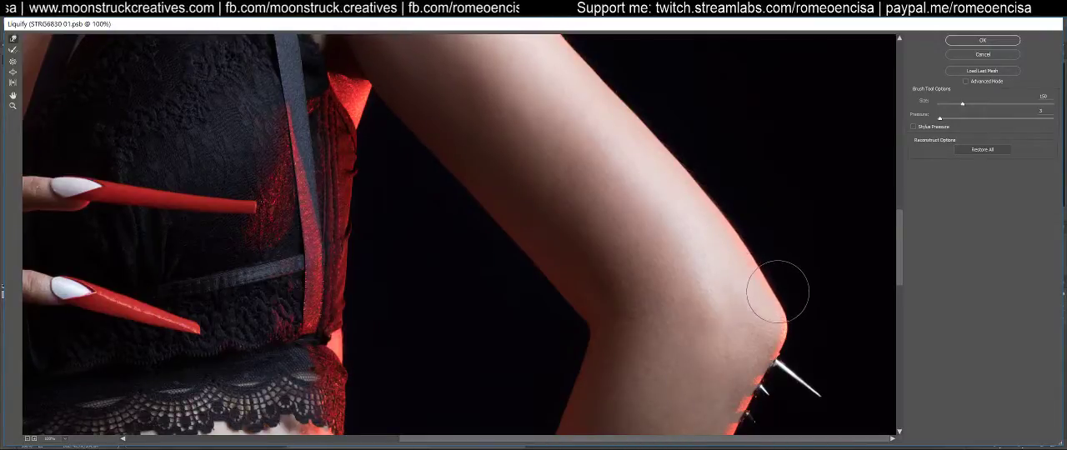
{"action": "mouse_move", "coordinate": [610, 266]}
{"action": "left_mouse_down"}
{"action": "mouse_move", "coordinate": [622, 278]}
{"action": "mouse_move", "coordinate": [591, 370]}
{"action": "left_mouse_up"}
{"action": "left_click_drag", "start_coordinate": [586, 292], "coordinate": [600, 374]}
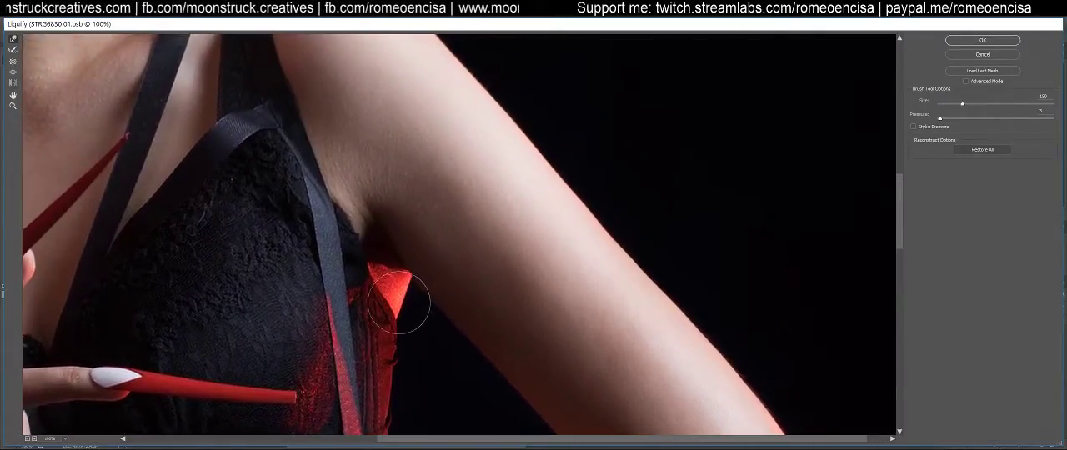
{"action": "mouse_move", "coordinate": [388, 296]}
{"action": "left_mouse_down"}
{"action": "mouse_move", "coordinate": [405, 295]}
{"action": "mouse_move", "coordinate": [407, 310]}
{"action": "left_mouse_up"}
Examine the shoulders, chest and raised hand in the Liquify preview for contours that need reshaping
{"action": "left_click_drag", "start_coordinate": [380, 248], "coordinate": [529, 350]}
{"action": "left_click_drag", "start_coordinate": [450, 228], "coordinate": [481, 322]}
{"action": "left_click_drag", "start_coordinate": [406, 206], "coordinate": [467, 291]}
{"action": "mouse_move", "coordinate": [402, 265]}
{"action": "left_mouse_down"}
{"action": "mouse_move", "coordinate": [489, 326]}
{"action": "mouse_move", "coordinate": [603, 280]}
{"action": "left_mouse_up"}
{"action": "left_click_drag", "start_coordinate": [493, 336], "coordinate": [490, 208]}
{"action": "left_click_drag", "start_coordinate": [482, 367], "coordinate": [450, 134]}
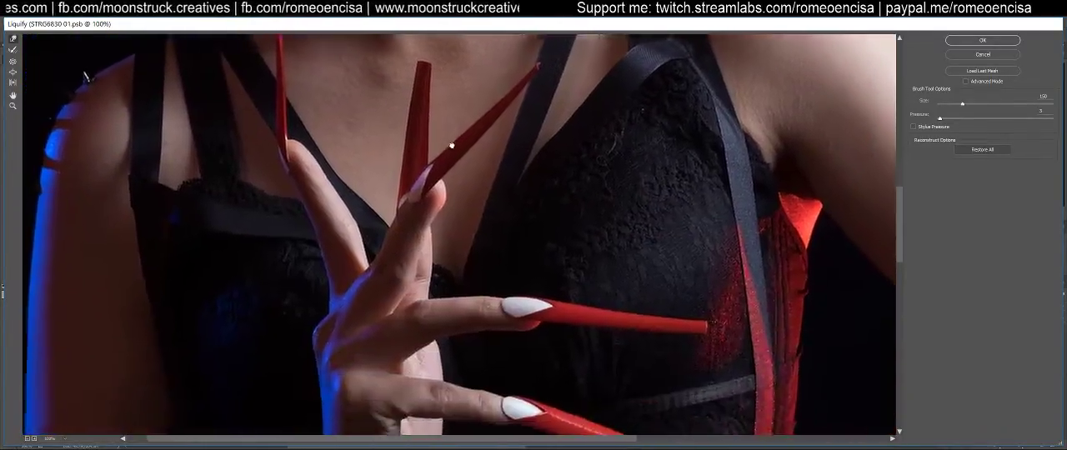
Choose the Bloat tool for reshaping the area around the lace hem and the red-lit side of the waist
{"action": "mouse_move", "coordinate": [365, 310]}
{"action": "left_mouse_down"}
{"action": "mouse_move", "coordinate": [409, 281]}
{"action": "mouse_move", "coordinate": [238, 162]}
{"action": "left_mouse_up"}
{"action": "mouse_move", "coordinate": [257, 347]}
{"action": "left_mouse_down"}
{"action": "mouse_move", "coordinate": [306, 261]}
{"action": "mouse_move", "coordinate": [388, 205]}
{"action": "mouse_move", "coordinate": [389, 159]}
{"action": "mouse_move", "coordinate": [524, 226]}
{"action": "mouse_move", "coordinate": [476, 252]}
{"action": "left_mouse_up"}
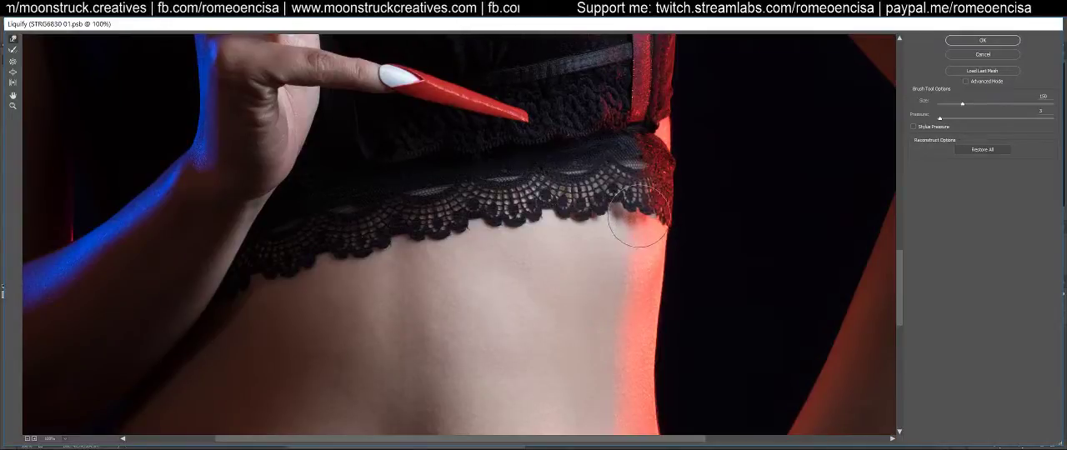
{"action": "left_click", "coordinate": [12, 74]}
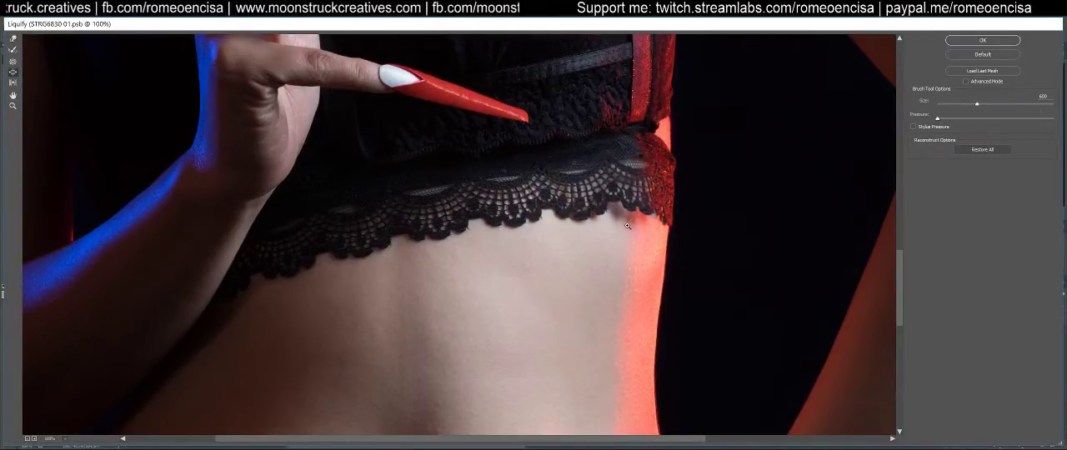
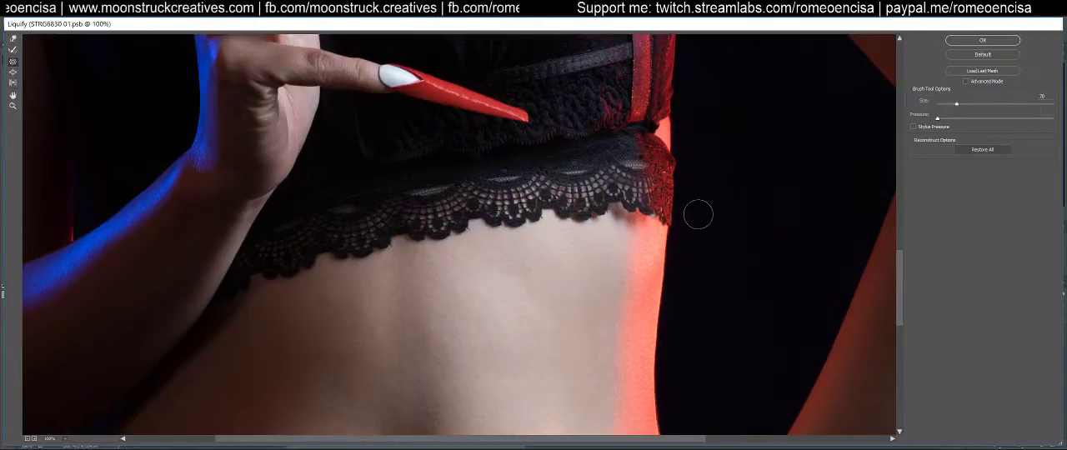
Apply the Liquify reshaping to the merged smart-object layer Layer 1
{"action": "left_click", "coordinate": [982, 41]}
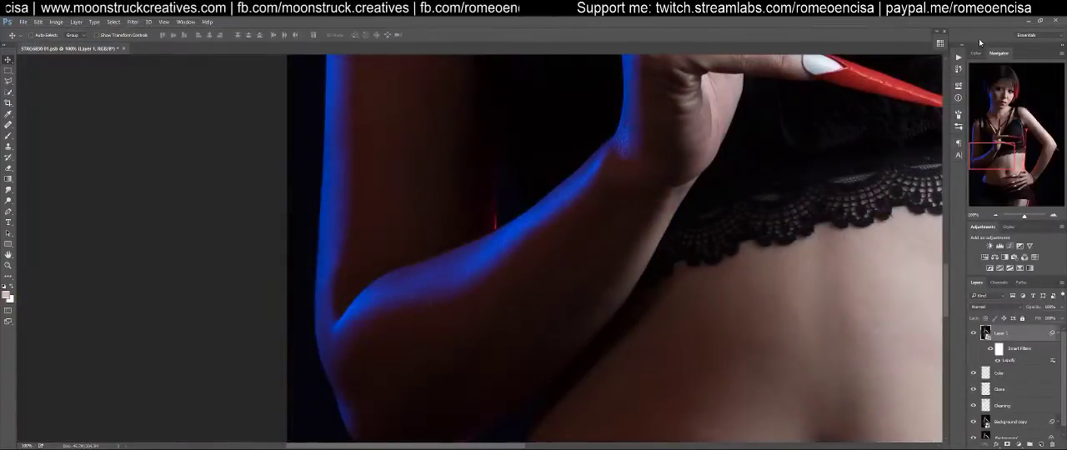
{"action": "key", "text": "ctrl+0"}
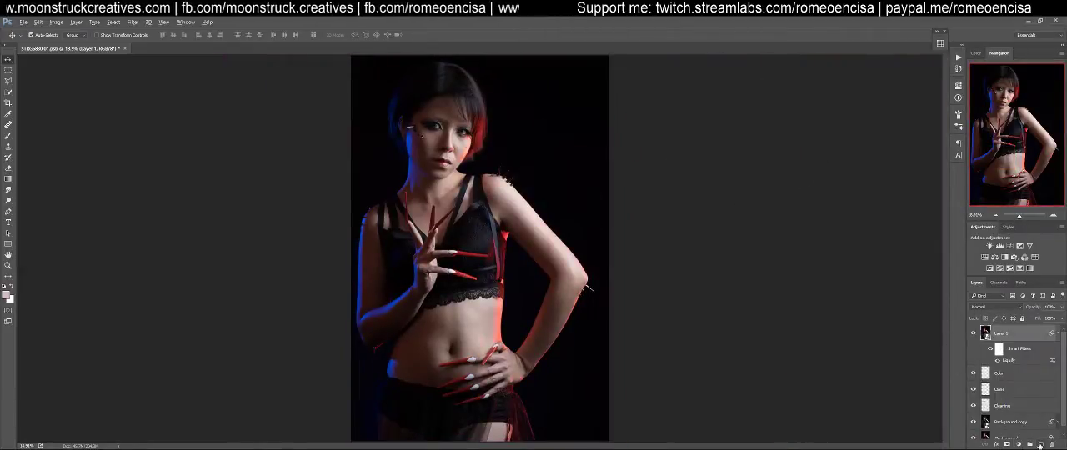
Stamp all visible layers into a new merged layer above Layer 1
{"action": "key", "text": "ctrl+shift+alt+e"}
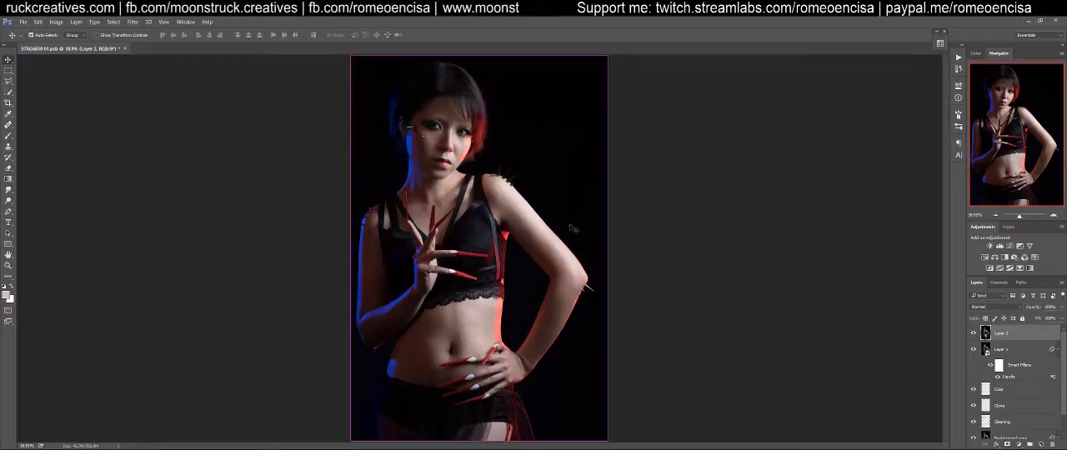
{"action": "left_click", "coordinate": [133, 22]}
{"action": "mouse_move", "coordinate": [193, 251]}
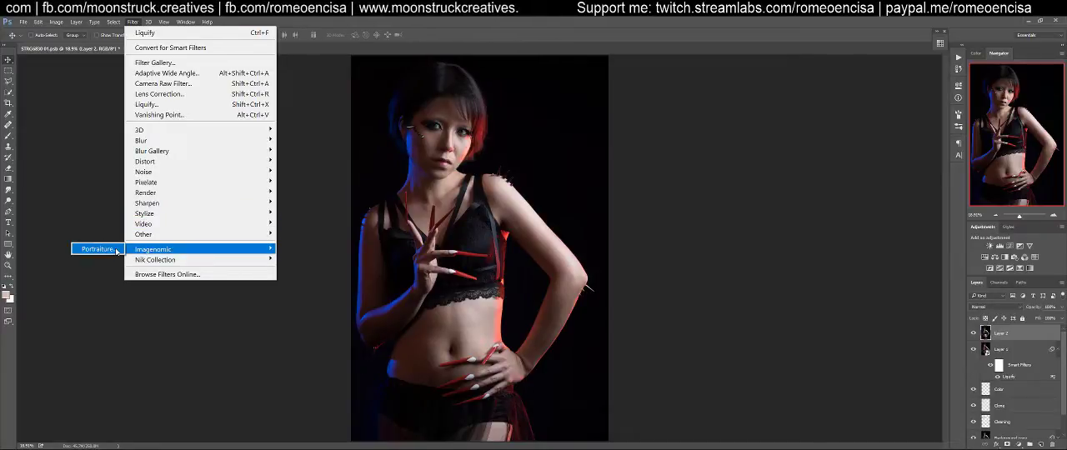
{"action": "left_click", "coordinate": [488, 35]}
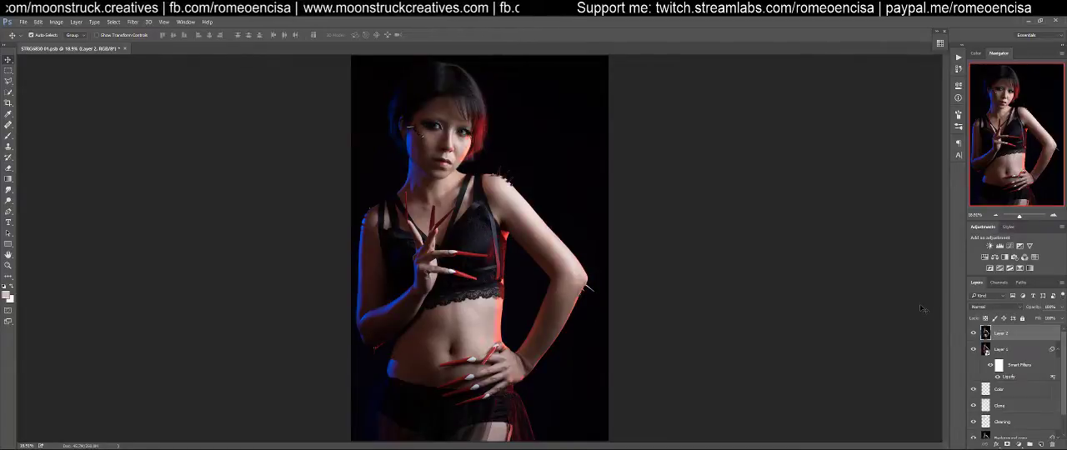
Try the Portraiture filter with the Smoothing: High preset on a duplicate of Layer 2, then discard the duplicate
{"action": "key", "text": "ctrl+j"}
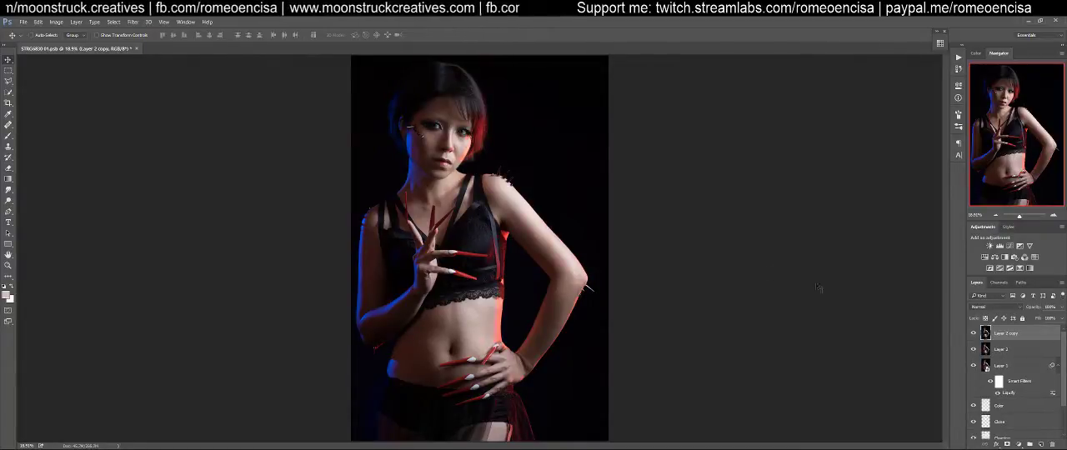
{"action": "left_click", "coordinate": [132, 22]}
{"action": "mouse_move", "coordinate": [159, 249]}
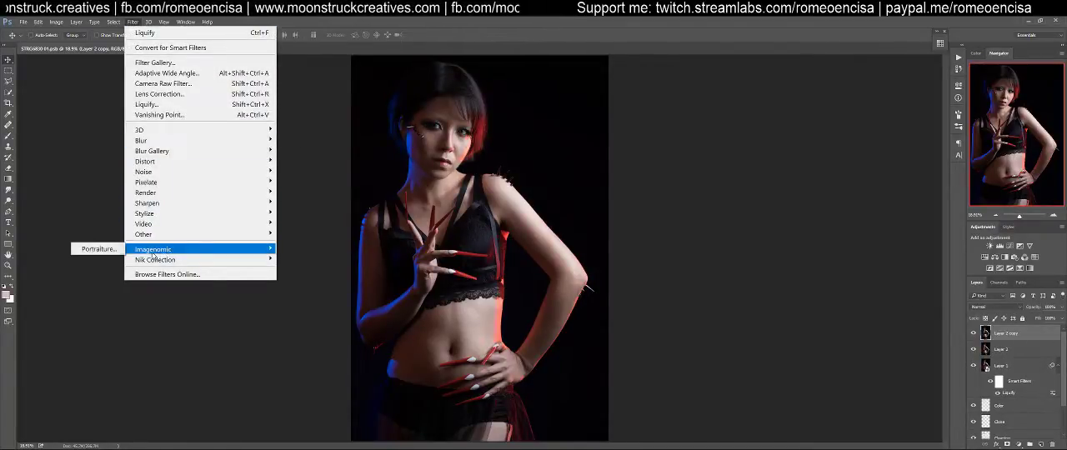
{"action": "left_click", "coordinate": [97, 250]}
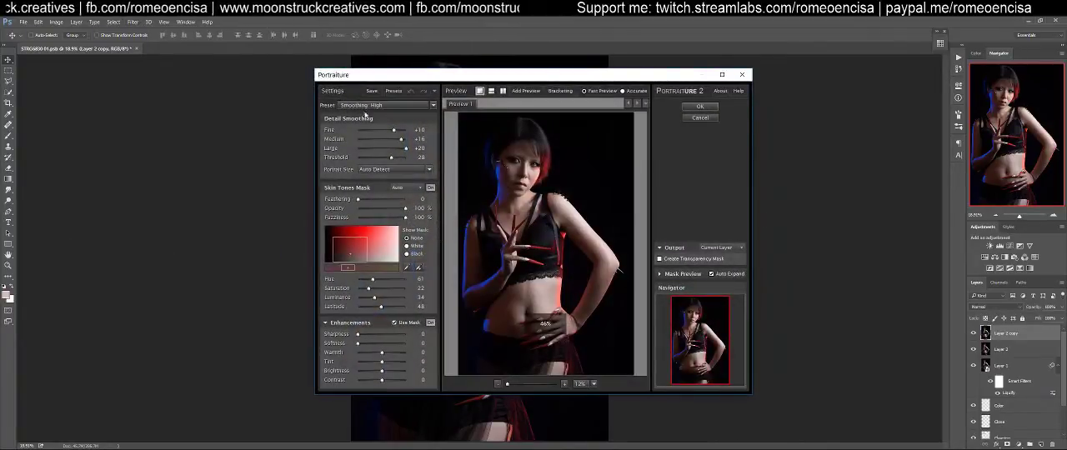
{"action": "left_click", "coordinate": [388, 106]}
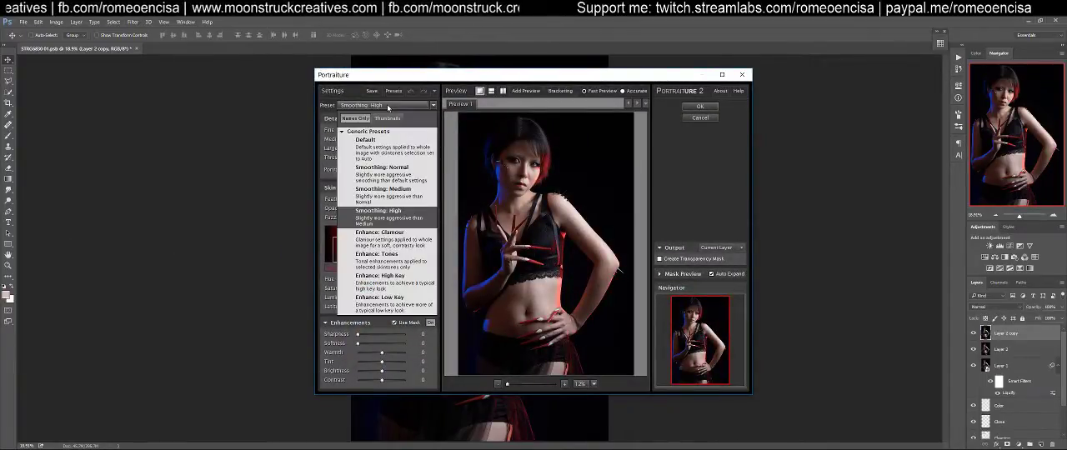
{"action": "left_click", "coordinate": [388, 106]}
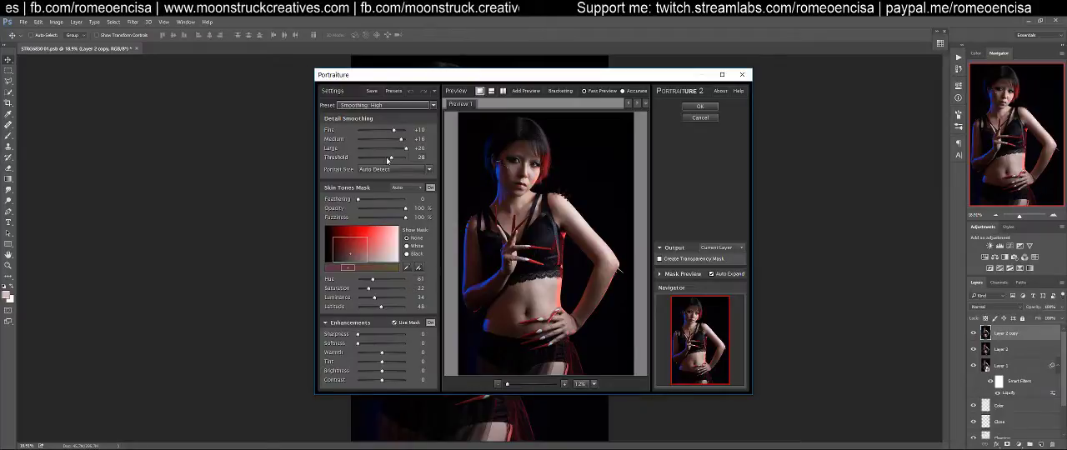
{"action": "left_click", "coordinate": [710, 118]}
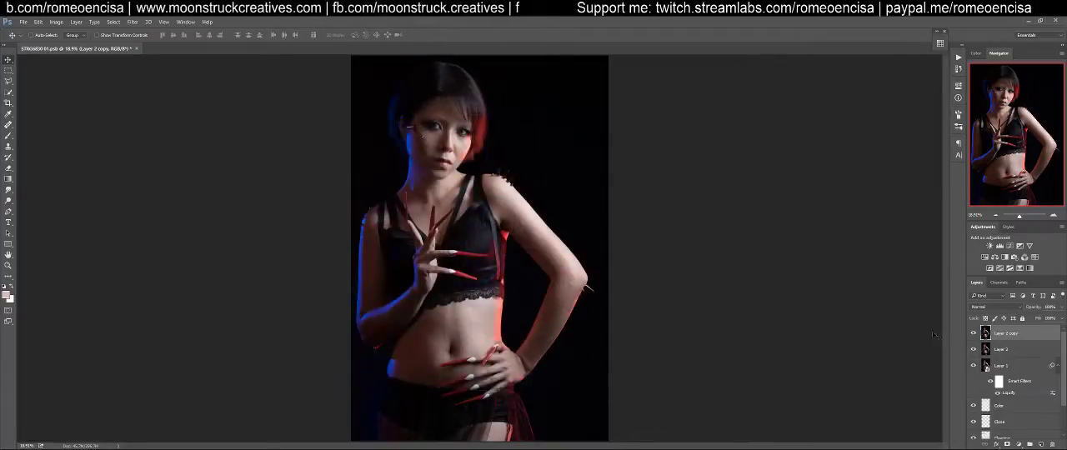
{"action": "left_click", "coordinate": [1052, 445]}
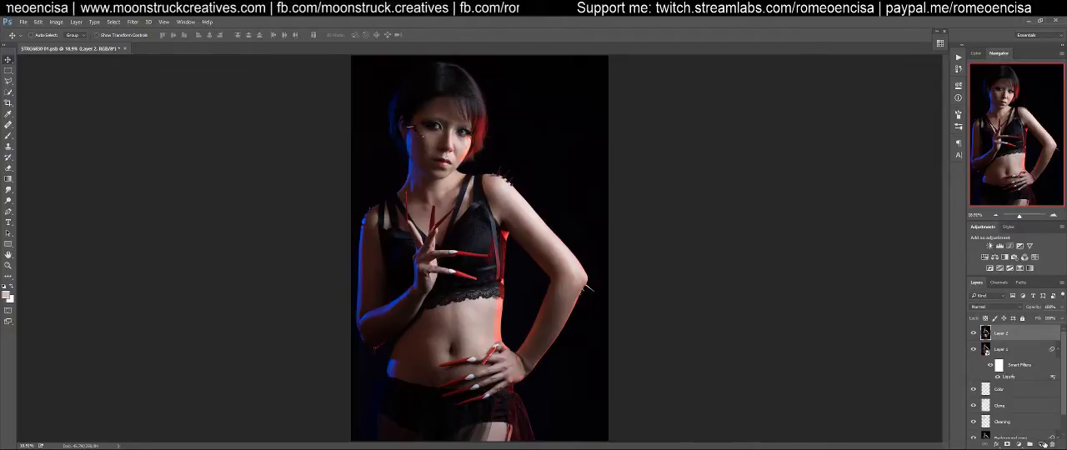
Duplicate Layer 2 again and compare the facial skin with the copy hidden and shown
{"action": "key", "text": "ctrl+j"}
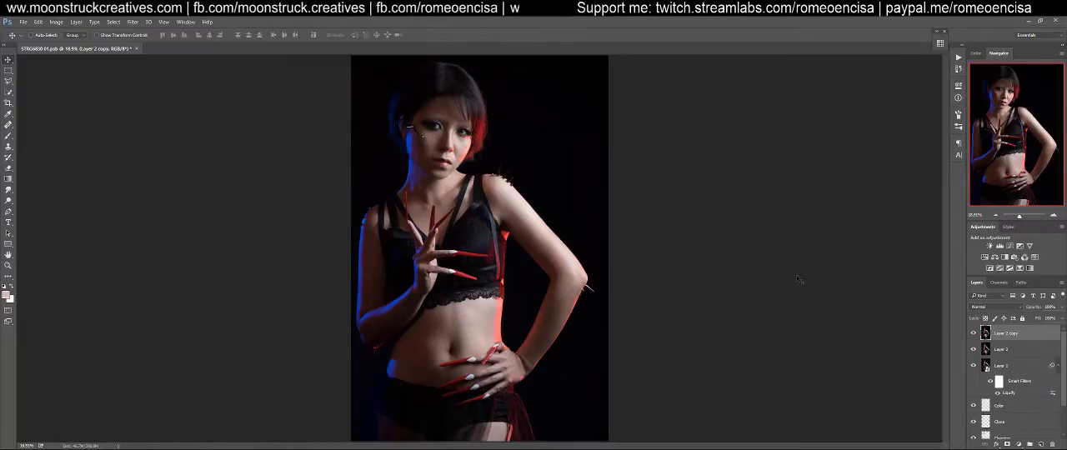
{"action": "left_click", "coordinate": [973, 336]}
{"action": "left_click", "coordinate": [974, 337]}
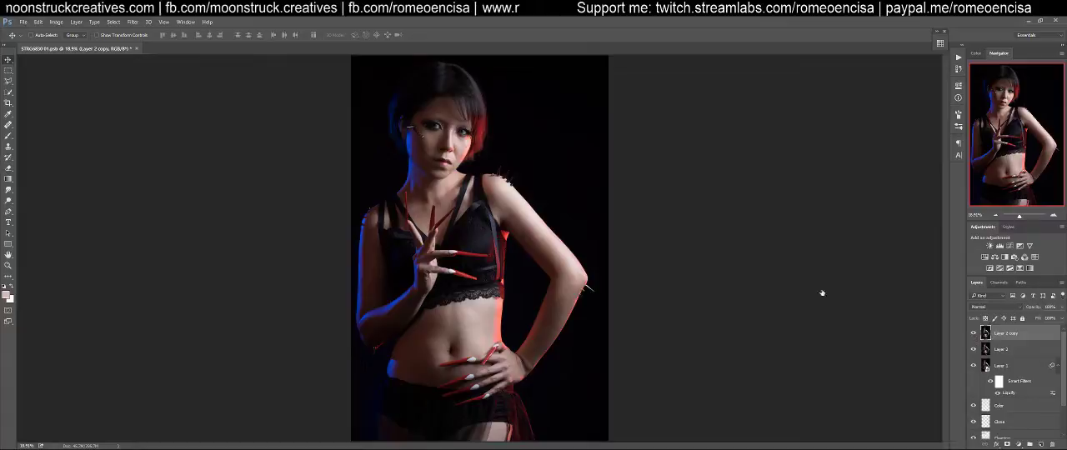
{"action": "key", "text": "ctrl+1"}
{"action": "left_click_drag", "start_coordinate": [500, 91], "coordinate": [587, 298]}
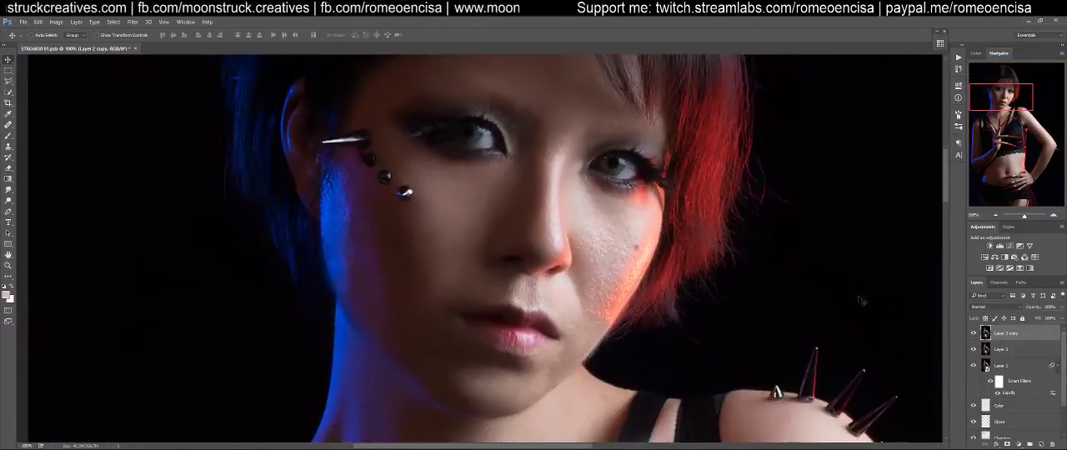
{"action": "left_click_drag", "start_coordinate": [672, 204], "coordinate": [662, 248]}
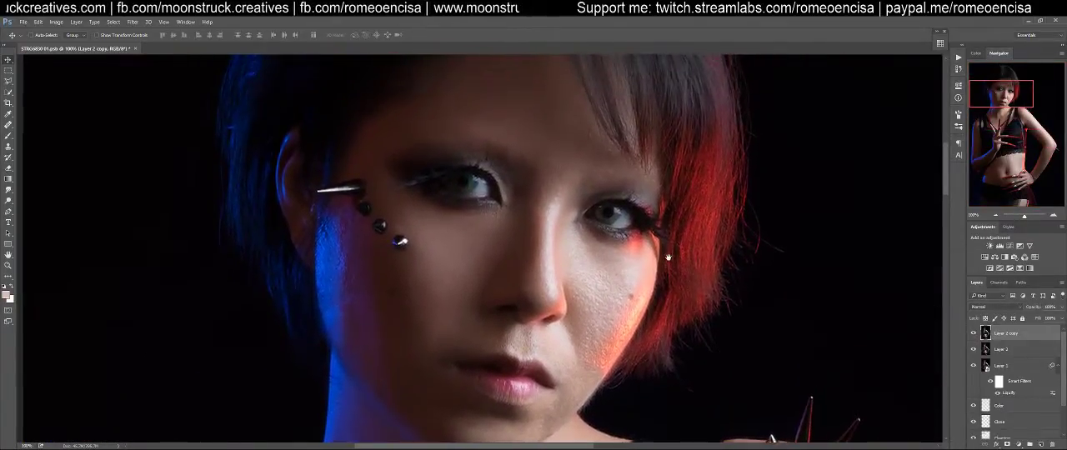
{"action": "left_click", "coordinate": [973, 335]}
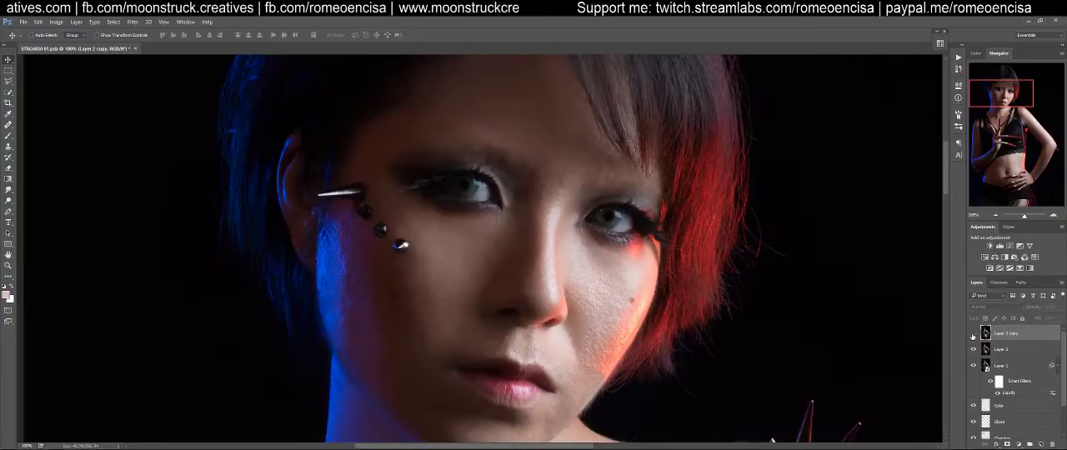
{"action": "left_click", "coordinate": [973, 334]}
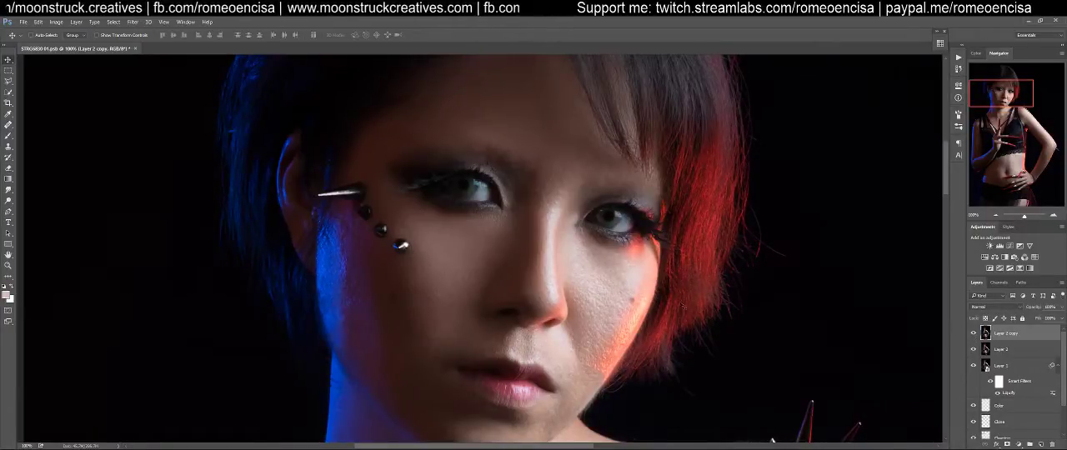
Compare the skin on the neck, chest and shoulders with Layer 2 copy hidden and shown
{"action": "left_click_drag", "start_coordinate": [672, 346], "coordinate": [693, 174]}
{"action": "left_click_drag", "start_coordinate": [734, 405], "coordinate": [743, 223]}
{"action": "left_click_drag", "start_coordinate": [798, 271], "coordinate": [503, 132]}
{"action": "left_click_drag", "start_coordinate": [717, 284], "coordinate": [838, 441]}
{"action": "left_click_drag", "start_coordinate": [605, 293], "coordinate": [794, 282]}
{"action": "left_click", "coordinate": [973, 333]}
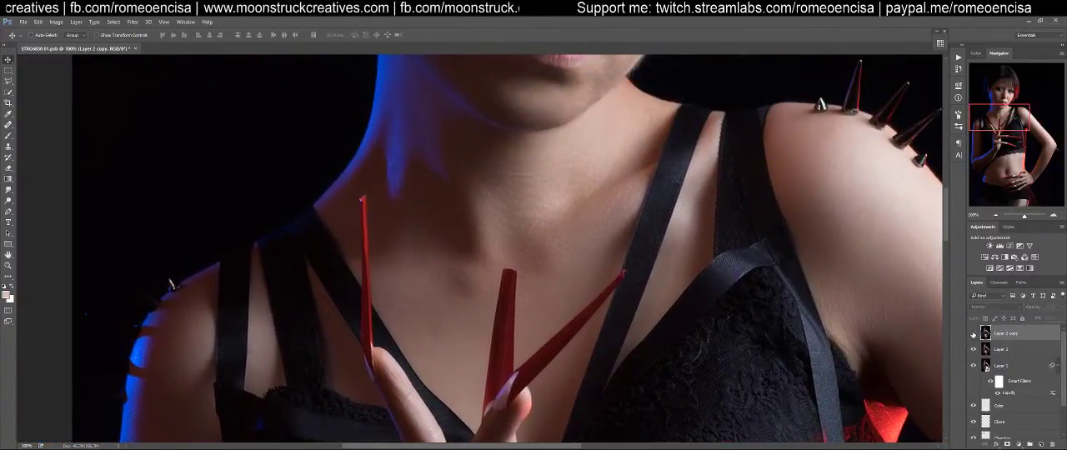
{"action": "left_click", "coordinate": [973, 334]}
{"action": "left_click", "coordinate": [973, 333]}
{"action": "left_click", "coordinate": [972, 333]}
Compare the cheeks, lips and jaw repeatedly with Layer 2 copy hidden and shown
{"action": "left_click_drag", "start_coordinate": [575, 177], "coordinate": [683, 229]}
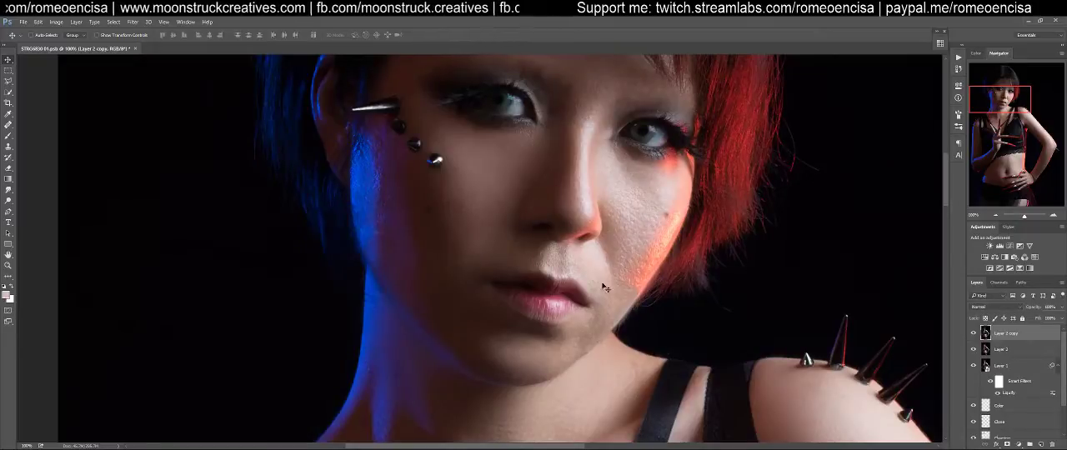
{"action": "left_click", "coordinate": [973, 334]}
{"action": "left_click", "coordinate": [973, 334]}
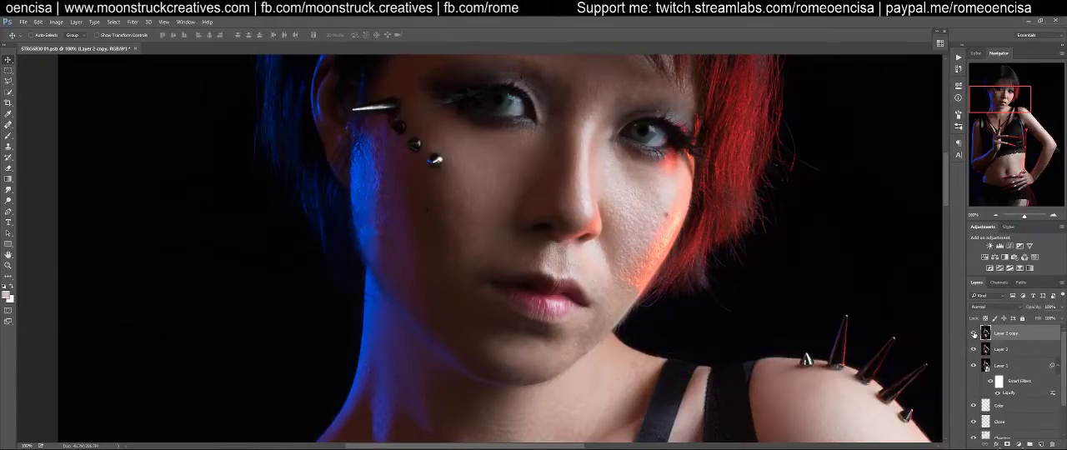
{"action": "left_click", "coordinate": [973, 333]}
{"action": "left_click", "coordinate": [972, 333]}
{"action": "left_click", "coordinate": [973, 333]}
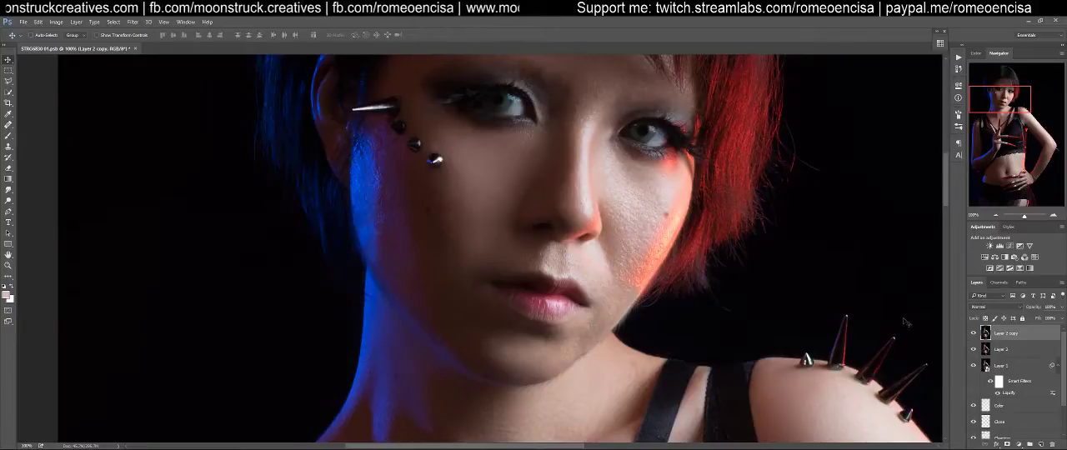
{"action": "left_click", "coordinate": [972, 333]}
Examine the skin from the forehead and forearm down to the abdomen and hand, and back up to the chest
{"action": "left_click_drag", "start_coordinate": [687, 218], "coordinate": [686, 343]}
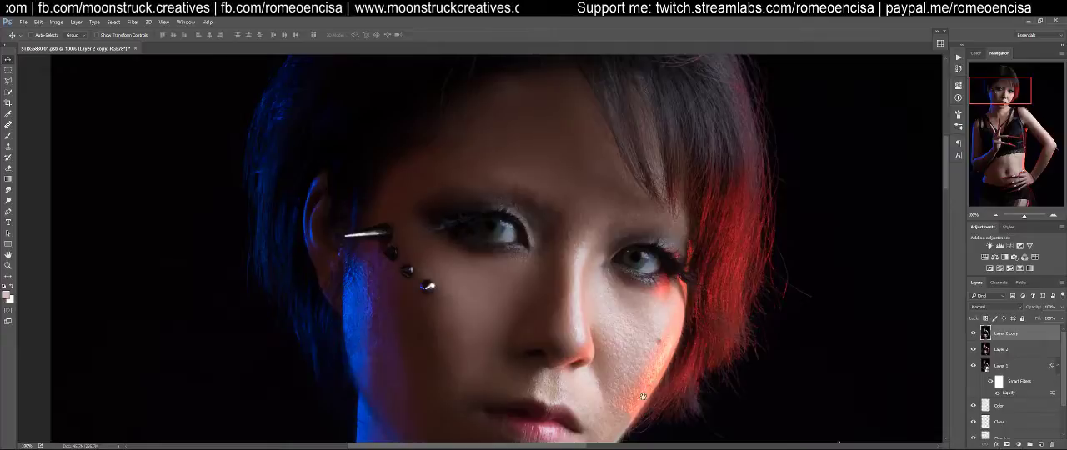
{"action": "left_click_drag", "start_coordinate": [643, 395], "coordinate": [595, 154]}
{"action": "left_click_drag", "start_coordinate": [485, 339], "coordinate": [740, 126]}
{"action": "left_click_drag", "start_coordinate": [366, 425], "coordinate": [614, 239]}
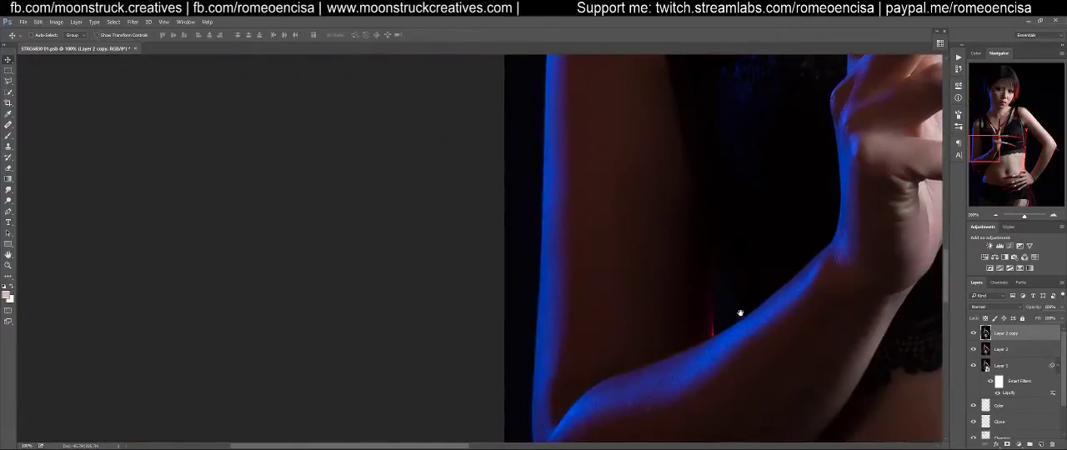
{"action": "left_click_drag", "start_coordinate": [733, 305], "coordinate": [566, 217]}
{"action": "left_click_drag", "start_coordinate": [542, 417], "coordinate": [431, 148]}
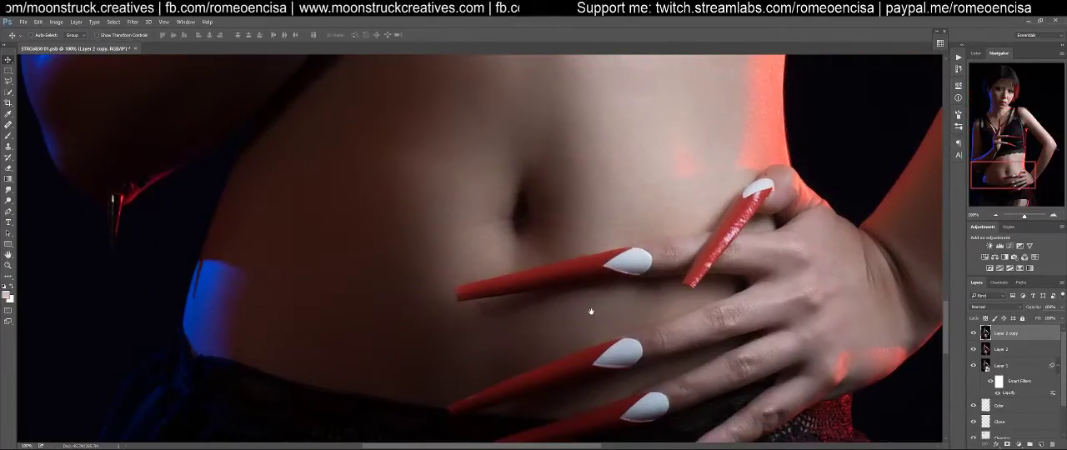
{"action": "key", "text": "ctrl+minus"}
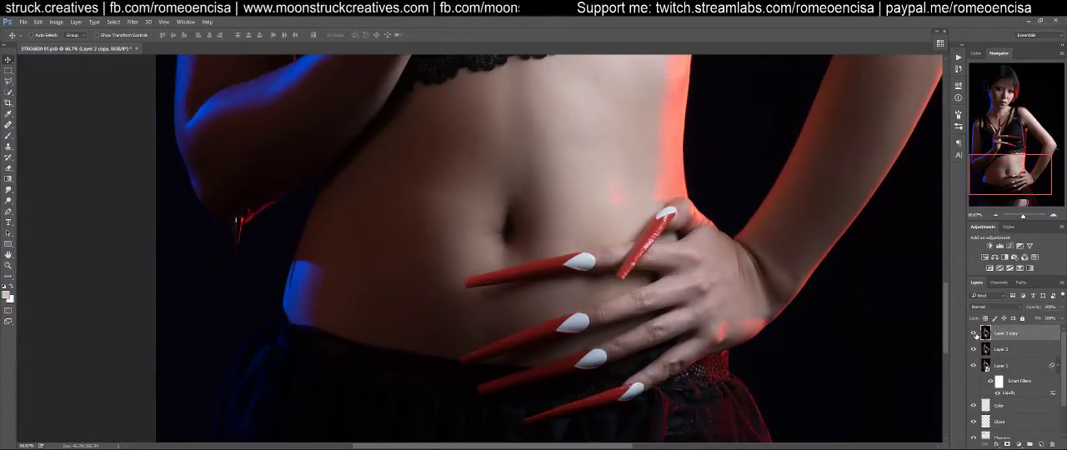
{"action": "left_click_drag", "start_coordinate": [703, 372], "coordinate": [680, 294]}
{"action": "left_click_drag", "start_coordinate": [720, 144], "coordinate": [636, 387]}
{"action": "left_click_drag", "start_coordinate": [653, 85], "coordinate": [683, 314]}
{"action": "left_click_drag", "start_coordinate": [586, 169], "coordinate": [714, 327]}
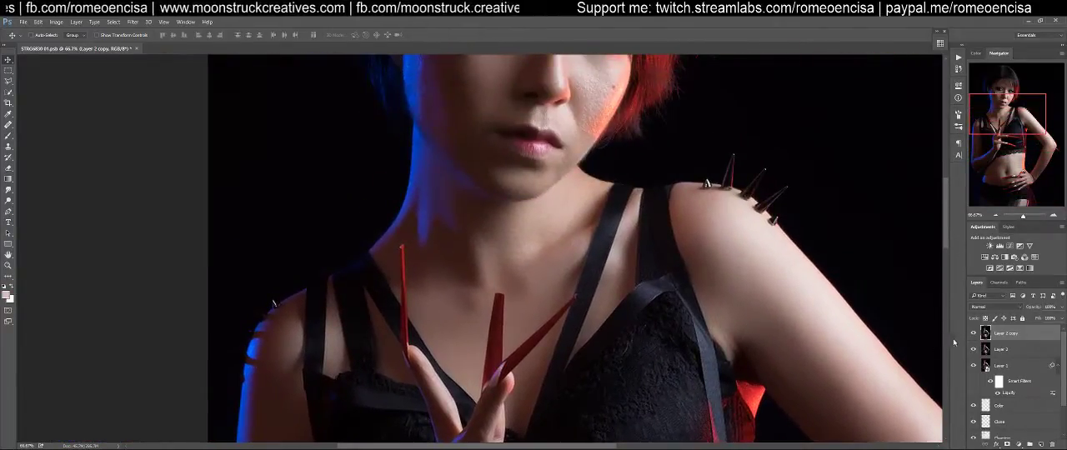
Inspect the blue-lit and red-lit cheeks at full size against the layer beneath Layer 2 copy
{"action": "left_click_drag", "start_coordinate": [834, 188], "coordinate": [873, 318]}
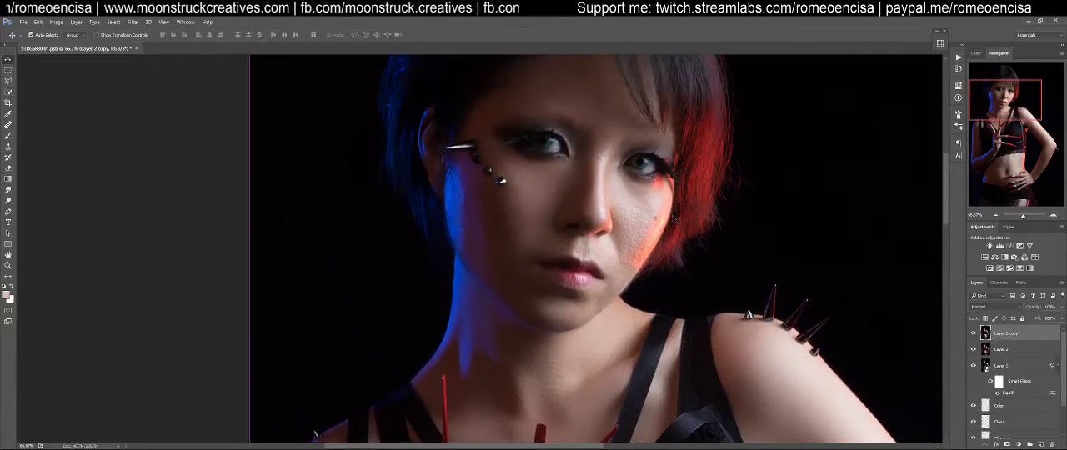
{"action": "key", "text": "ctrl+plus"}
{"action": "left_click_drag", "start_coordinate": [723, 220], "coordinate": [714, 243]}
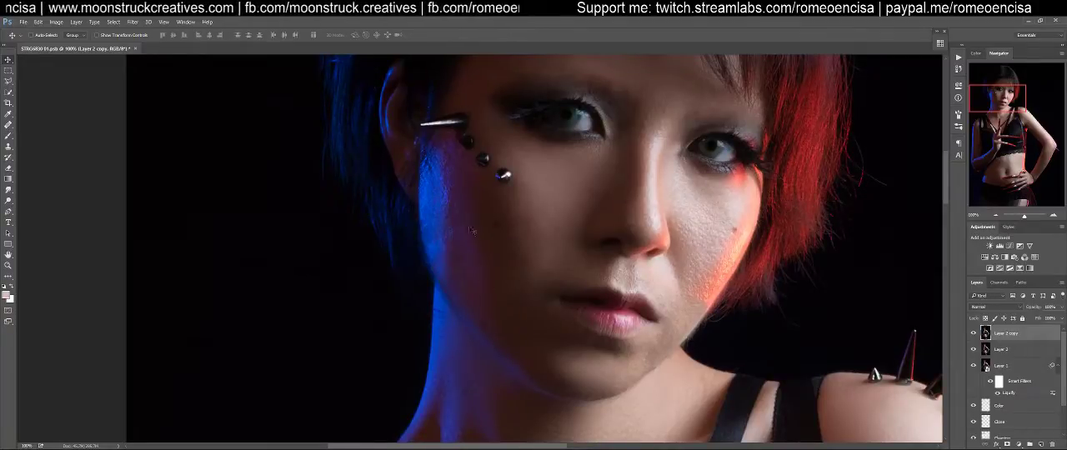
{"action": "left_click", "coordinate": [973, 333]}
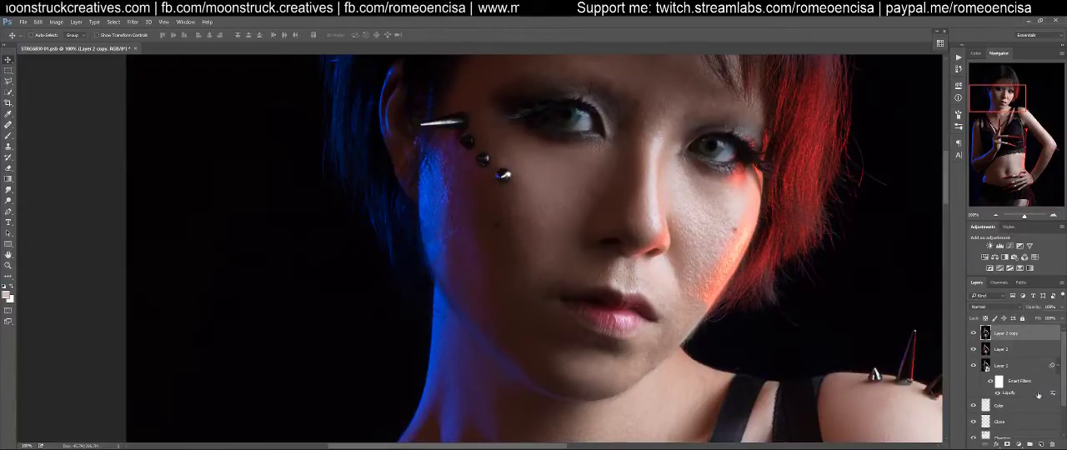
Delete Layer 2 copy and Layer 2, leaving Layer 1 at the top of the stack
{"action": "left_click", "coordinate": [1052, 446]}
{"action": "left_click", "coordinate": [1052, 446]}
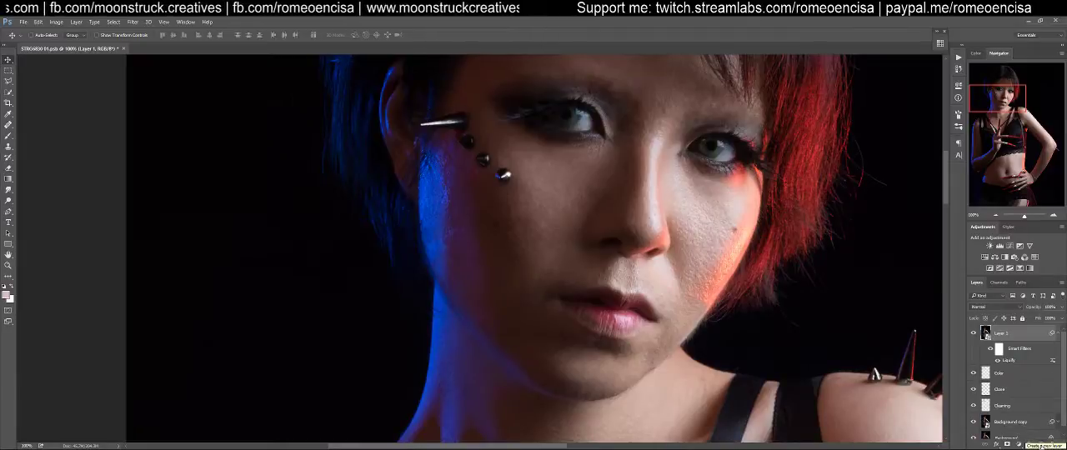
Create a new empty layer named "clean 2" above Layer 1
{"action": "key", "text": "j"}
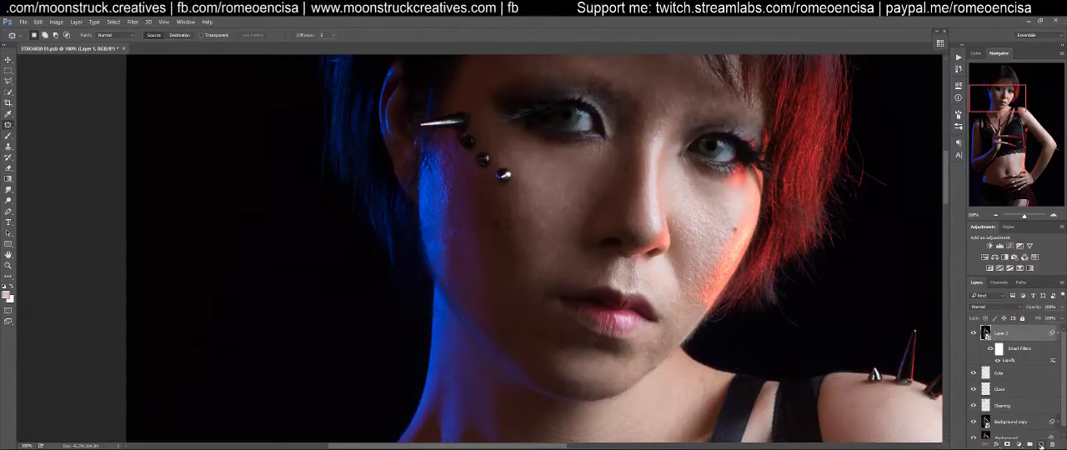
{"action": "left_click", "coordinate": [75, 21]}
{"action": "mouse_move", "coordinate": [84, 34]}
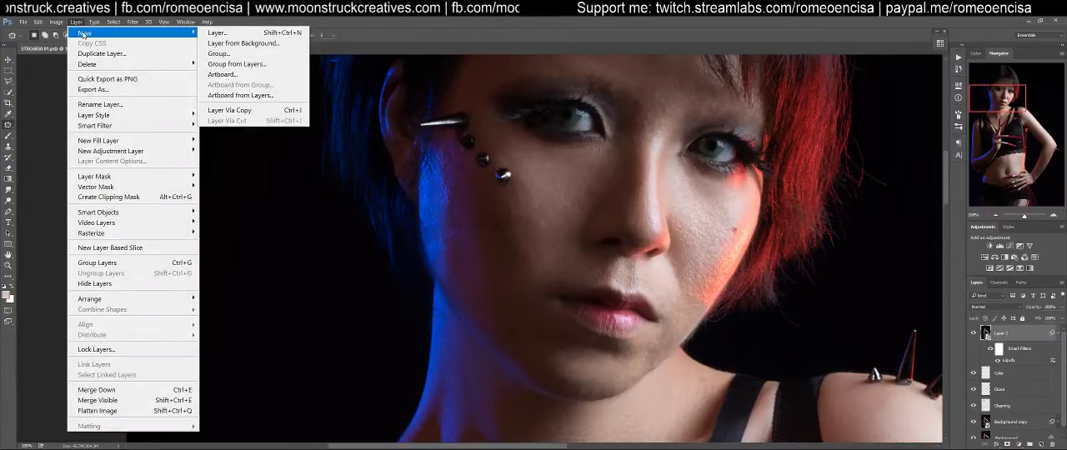
{"action": "left_click", "coordinate": [420, 34]}
{"action": "key", "text": "ctrl+shift+n"}
{"action": "type", "text": "clea"}
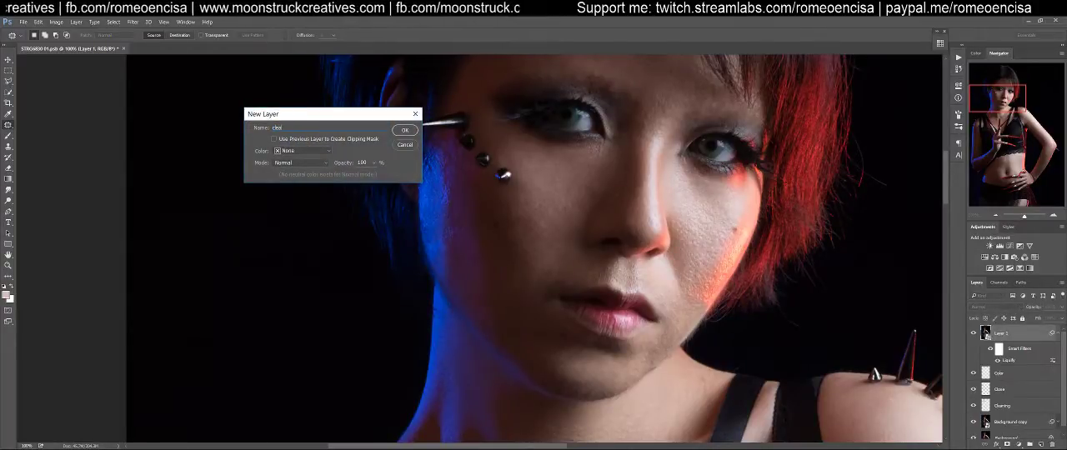
{"action": "type", "text": "n 2"}
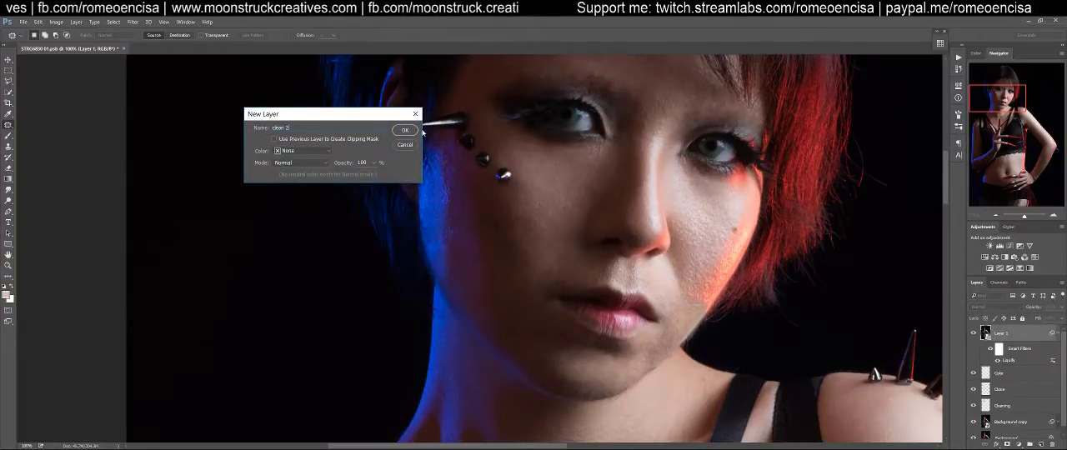
{"action": "left_click", "coordinate": [406, 131]}
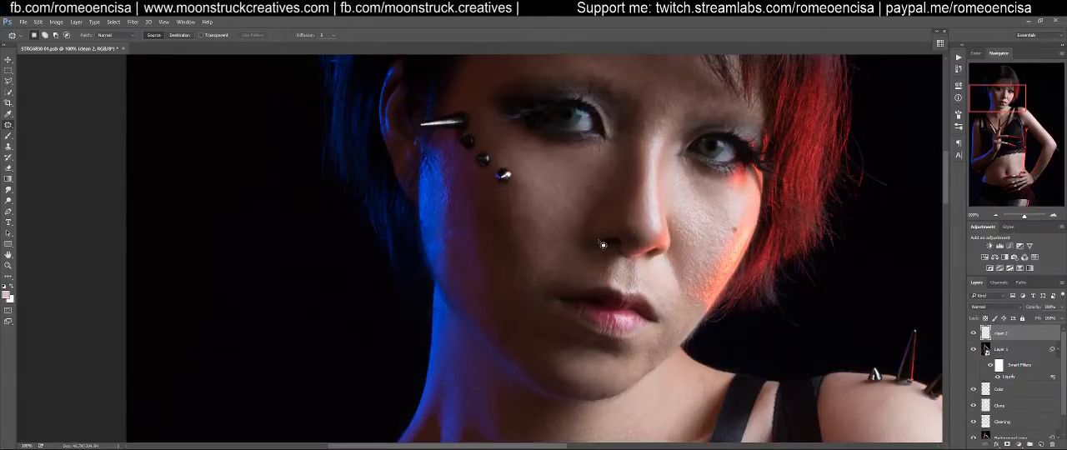
Switch to the Healing Brush and add another empty layer named "stamp"
{"action": "key", "text": "shift+j"}
{"action": "key", "text": "shift+j"}
{"action": "key", "text": "shift+j"}
{"action": "key", "text": "shift+j"}
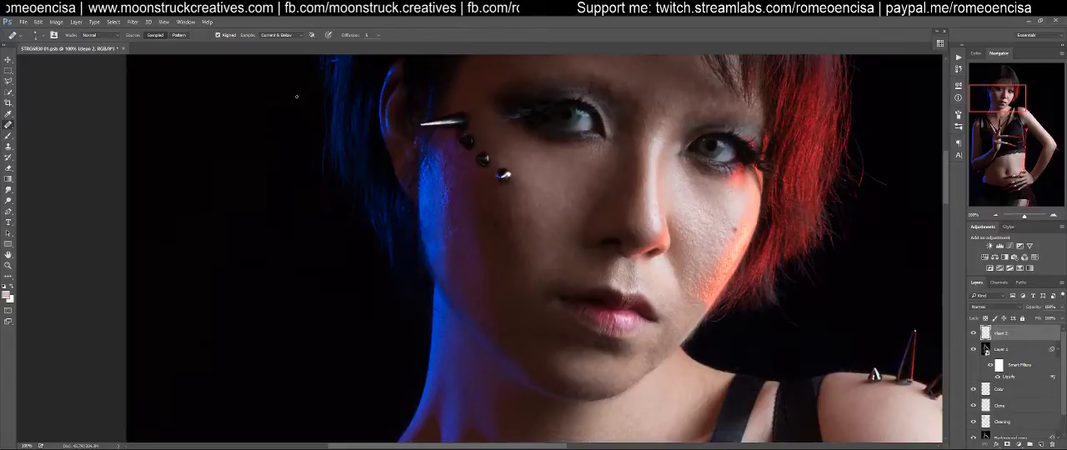
{"action": "key", "text": "ctrl+shift+n"}
{"action": "type", "text": "clstamp"}
{"action": "key", "text": "Return"}
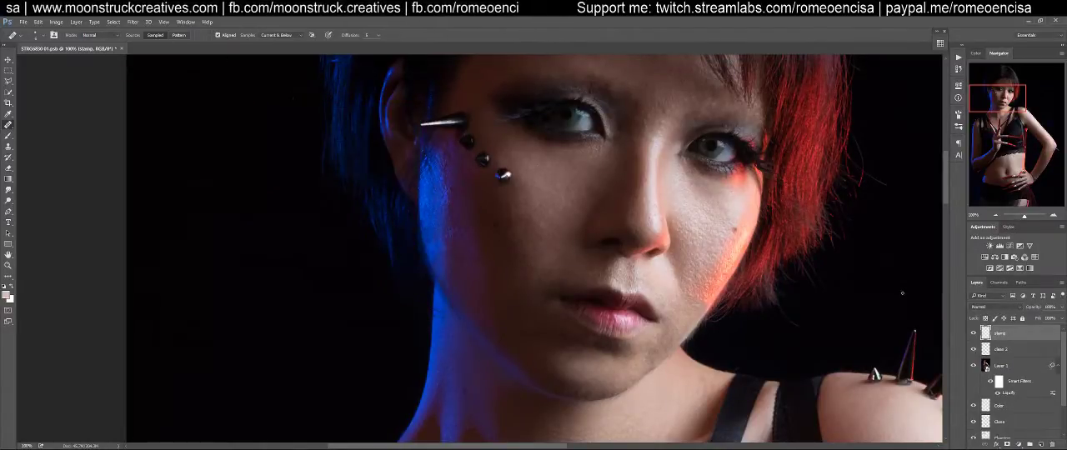
Move the stamp layer beneath clean 2 in the layer stack
{"action": "key", "text": "alt+bracketleft"}
{"action": "left_click_drag", "start_coordinate": [475, 227], "coordinate": [497, 226]}
{"action": "key", "text": "ctrl+minus"}
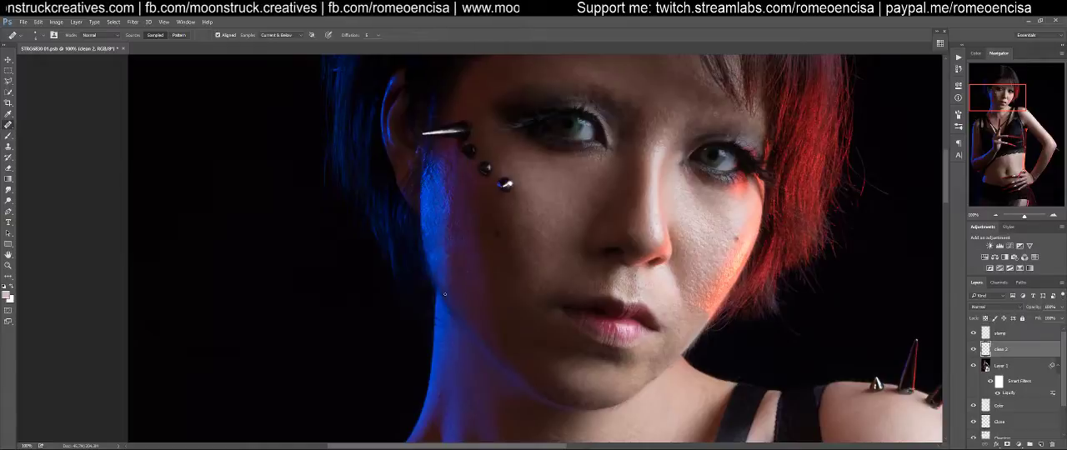
{"action": "key", "text": "alt+bracketright"}
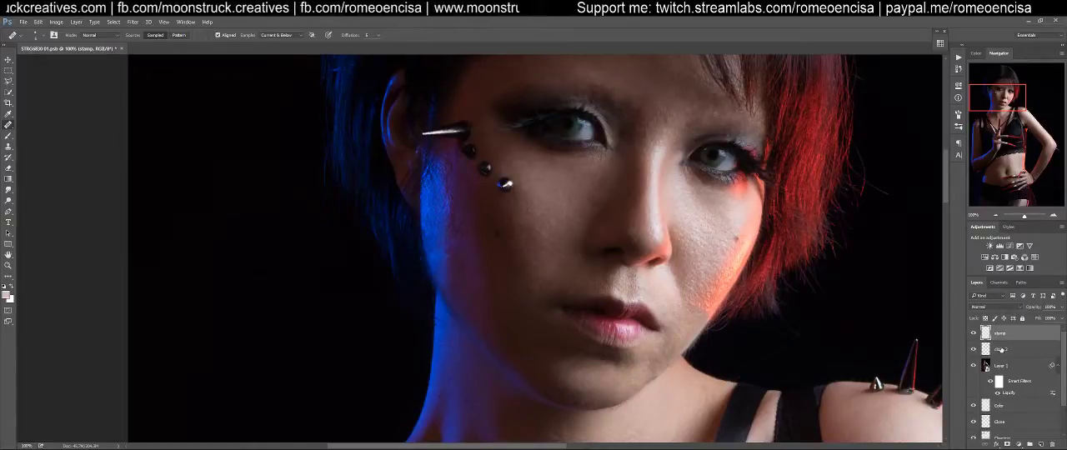
{"action": "left_click_drag", "start_coordinate": [1002, 332], "coordinate": [1000, 357]}
Clone smooth skin with the Clone Stamp along the edge of the blue-lit cheek down to the jaw on the stamp layer
{"action": "key", "text": "s"}
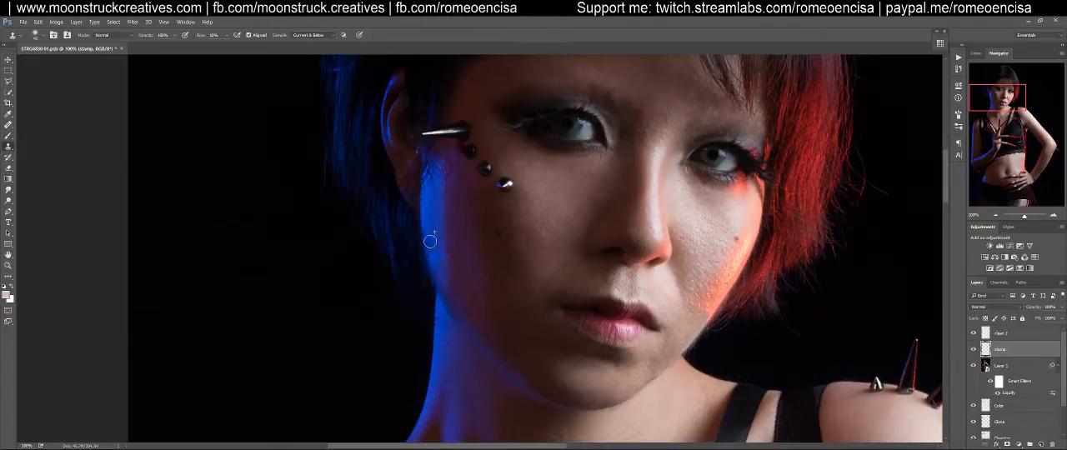
{"action": "left_click", "coordinate": [434, 206], "text": "alt"}
{"action": "left_click_drag", "start_coordinate": [438, 246], "coordinate": [440, 281]}
{"action": "left_click", "coordinate": [439, 241], "text": "alt"}
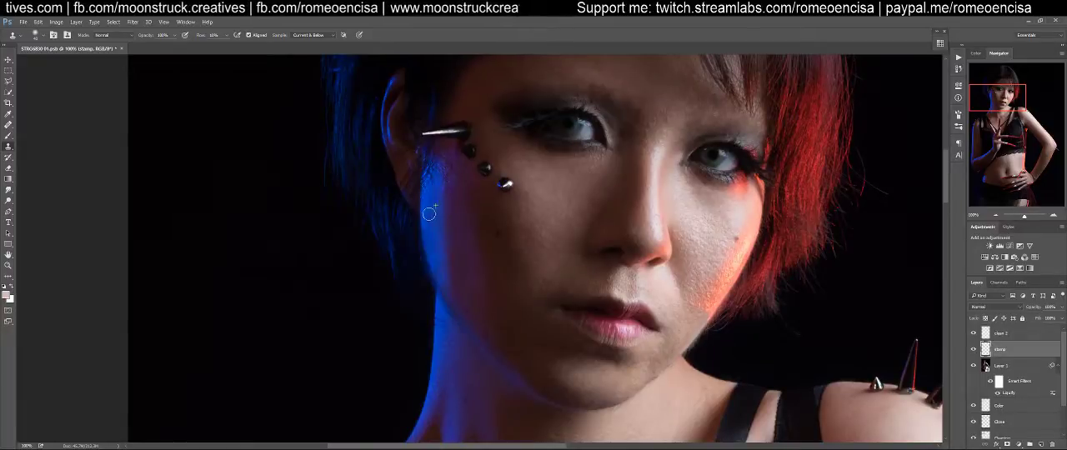
{"action": "mouse_move", "coordinate": [442, 279]}
{"action": "left_mouse_down"}
{"action": "mouse_move", "coordinate": [430, 244]}
{"action": "mouse_move", "coordinate": [457, 305]}
{"action": "mouse_move", "coordinate": [433, 227]}
{"action": "mouse_move", "coordinate": [465, 318]}
{"action": "mouse_move", "coordinate": [467, 293]}
{"action": "mouse_move", "coordinate": [443, 253]}
{"action": "mouse_move", "coordinate": [469, 314]}
{"action": "mouse_move", "coordinate": [440, 267]}
{"action": "mouse_move", "coordinate": [457, 307]}
{"action": "left_mouse_up"}
{"action": "left_click_drag", "start_coordinate": [447, 264], "coordinate": [459, 313]}
{"action": "left_click_drag", "start_coordinate": [448, 280], "coordinate": [462, 305]}
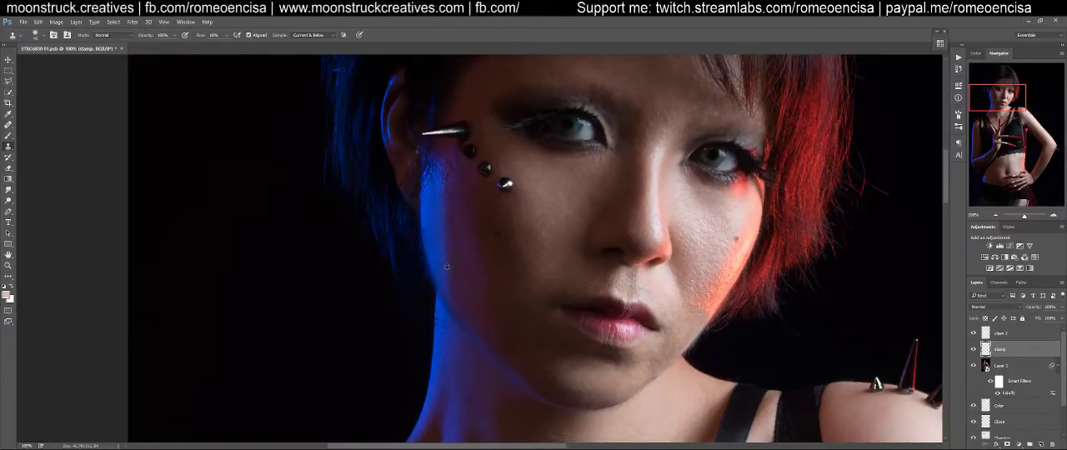
{"action": "left_click_drag", "start_coordinate": [444, 273], "coordinate": [466, 317]}
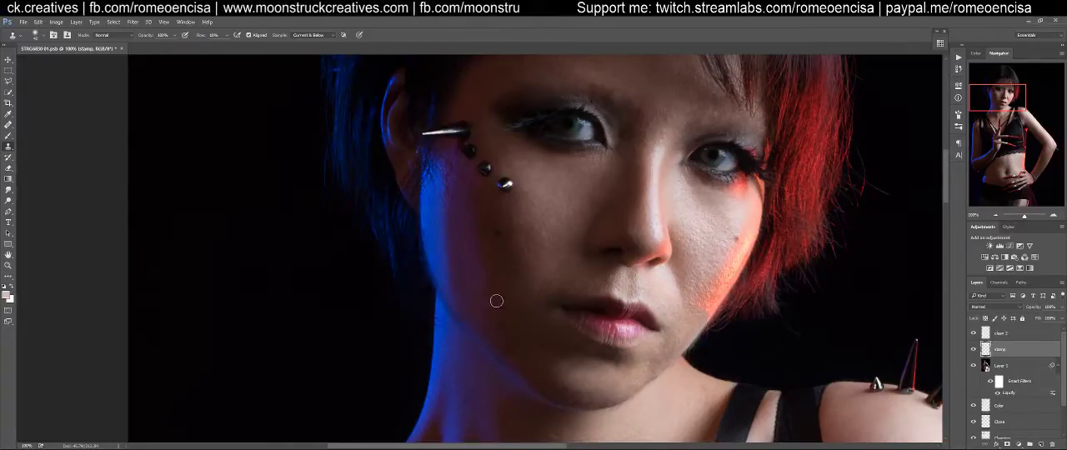
Clone over the rough texture on the upper blue-lit cheek, from below the spike down to mid-cheek
{"action": "left_click", "coordinate": [456, 190], "text": "alt"}
{"action": "mouse_move", "coordinate": [442, 179]}
{"action": "left_mouse_down"}
{"action": "mouse_move", "coordinate": [443, 181]}
{"action": "mouse_move", "coordinate": [442, 225]}
{"action": "mouse_move", "coordinate": [445, 176]}
{"action": "mouse_move", "coordinate": [442, 243]}
{"action": "mouse_move", "coordinate": [445, 181]}
{"action": "mouse_move", "coordinate": [446, 233]}
{"action": "left_mouse_up"}
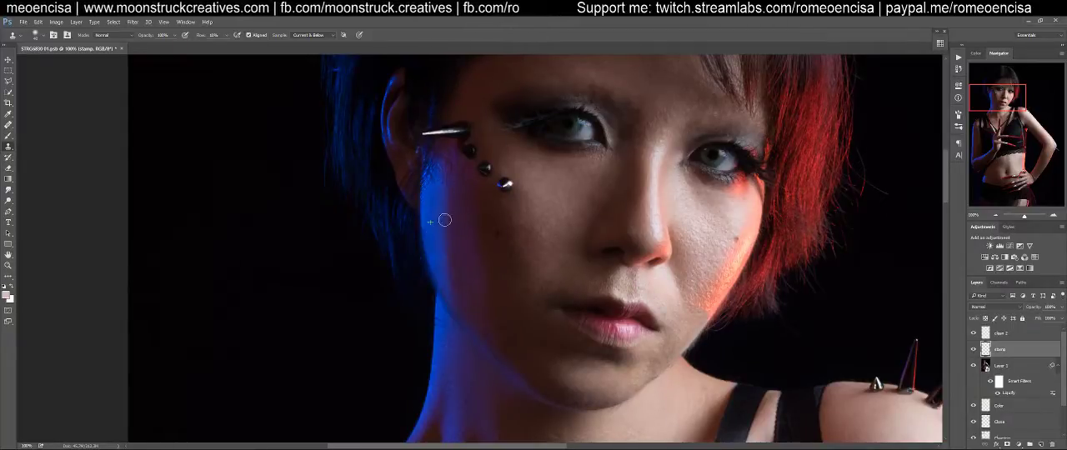
{"action": "left_click_drag", "start_coordinate": [447, 228], "coordinate": [452, 274]}
{"action": "left_click", "coordinate": [436, 213], "text": "alt"}
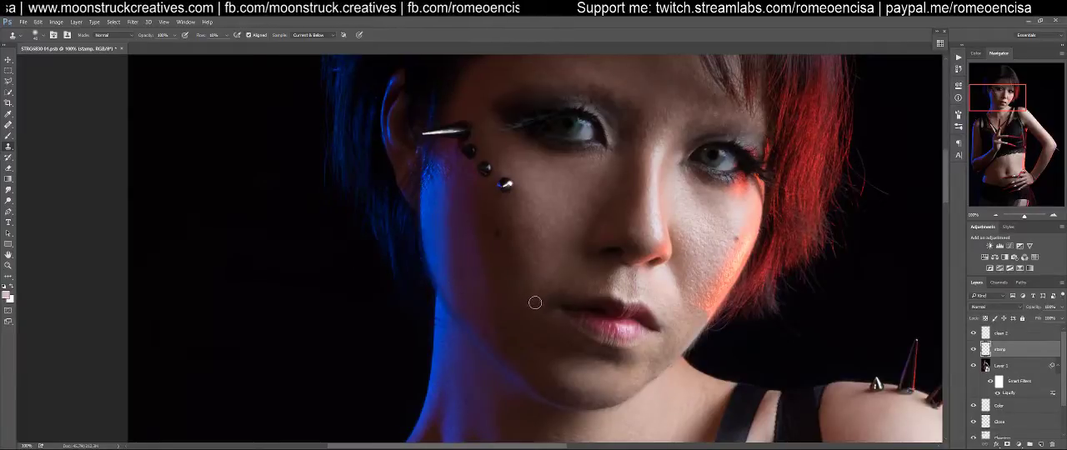
Even out the transition between blue light and shadow on the cheek with clone strokes up toward the face studs
{"action": "mouse_move", "coordinate": [512, 309]}
{"action": "left_mouse_down"}
{"action": "mouse_move", "coordinate": [491, 264]}
{"action": "mouse_move", "coordinate": [423, 268]}
{"action": "mouse_move", "coordinate": [434, 292]}
{"action": "mouse_move", "coordinate": [406, 311]}
{"action": "left_mouse_up"}
{"action": "left_click", "coordinate": [391, 248], "text": "alt"}
{"action": "left_click", "coordinate": [391, 279], "text": "alt"}
{"action": "left_click_drag", "start_coordinate": [392, 248], "coordinate": [391, 230]}
{"action": "left_click", "coordinate": [383, 222], "text": "alt"}
{"action": "left_click_drag", "start_coordinate": [384, 181], "coordinate": [390, 168]}
{"action": "mouse_move", "coordinate": [383, 140]}
{"action": "left_mouse_down"}
{"action": "mouse_move", "coordinate": [371, 140]}
{"action": "mouse_move", "coordinate": [371, 161]}
{"action": "mouse_move", "coordinate": [359, 144]}
{"action": "mouse_move", "coordinate": [373, 141]}
{"action": "mouse_move", "coordinate": [391, 171]}
{"action": "left_mouse_up"}
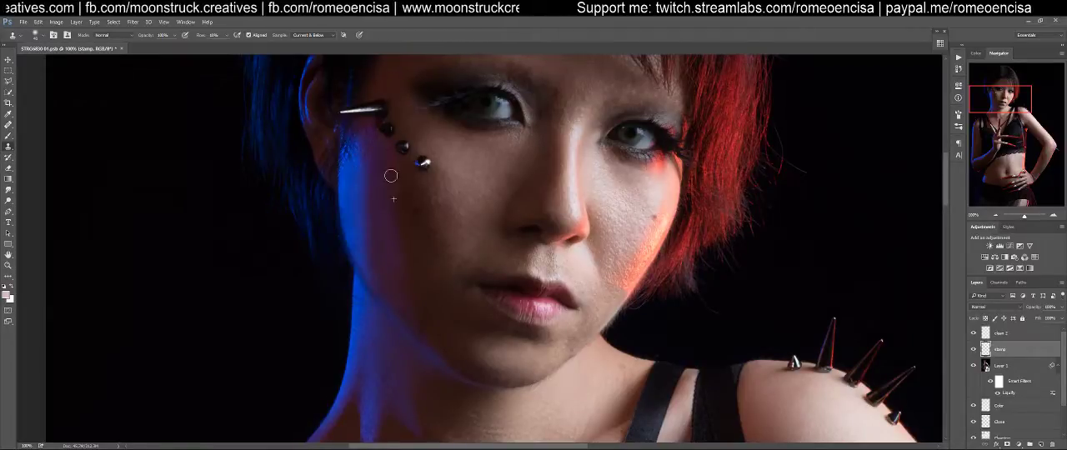
{"action": "left_click_drag", "start_coordinate": [366, 146], "coordinate": [369, 155]}
Smooth the pores on the cheek beneath the red-lit eye with short clone strokes toward the red highlight
{"action": "left_click_drag", "start_coordinate": [443, 290], "coordinate": [377, 274]}
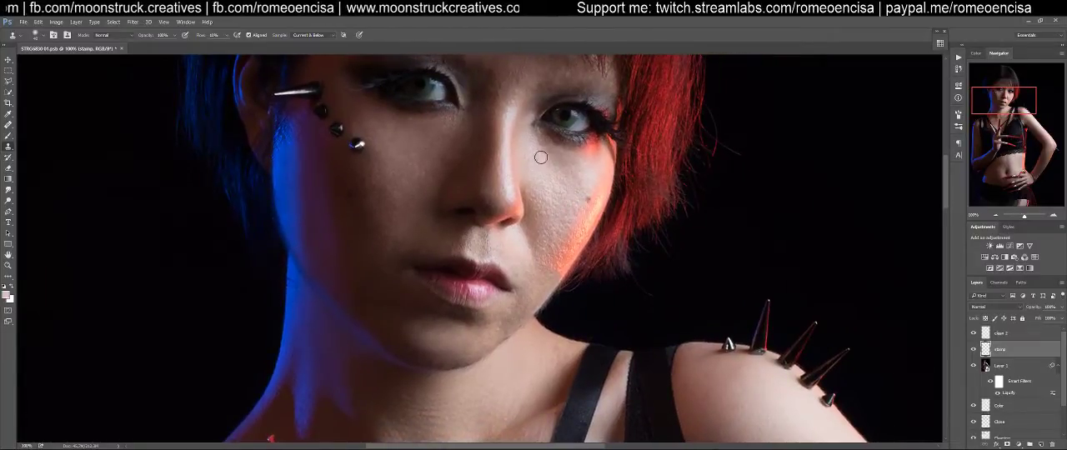
{"action": "mouse_move", "coordinate": [547, 173]}
{"action": "left_mouse_down"}
{"action": "mouse_move", "coordinate": [557, 191]}
{"action": "mouse_move", "coordinate": [555, 179]}
{"action": "mouse_move", "coordinate": [562, 184]}
{"action": "left_mouse_up"}
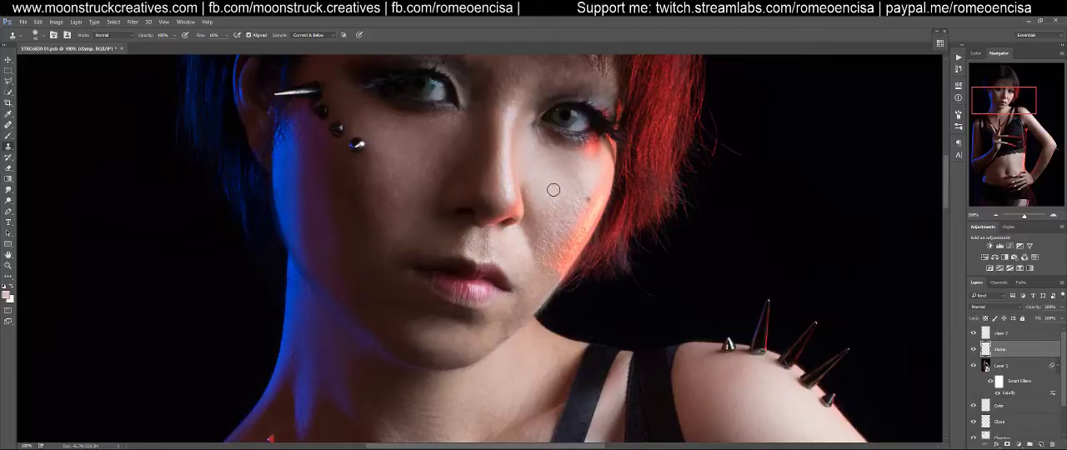
{"action": "mouse_move", "coordinate": [575, 187]}
{"action": "left_mouse_down"}
{"action": "mouse_move", "coordinate": [585, 173]}
{"action": "mouse_move", "coordinate": [579, 193]}
{"action": "mouse_move", "coordinate": [566, 187]}
{"action": "mouse_move", "coordinate": [566, 202]}
{"action": "mouse_move", "coordinate": [573, 189]}
{"action": "mouse_move", "coordinate": [557, 181]}
{"action": "mouse_move", "coordinate": [566, 212]}
{"action": "left_mouse_up"}
{"action": "left_click", "coordinate": [547, 170], "text": "alt"}
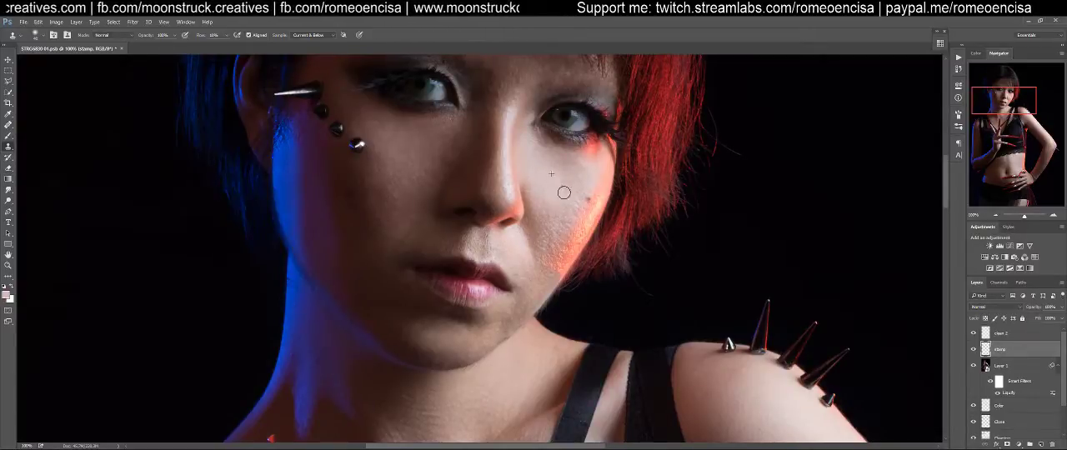
{"action": "left_click_drag", "start_coordinate": [564, 215], "coordinate": [566, 210]}
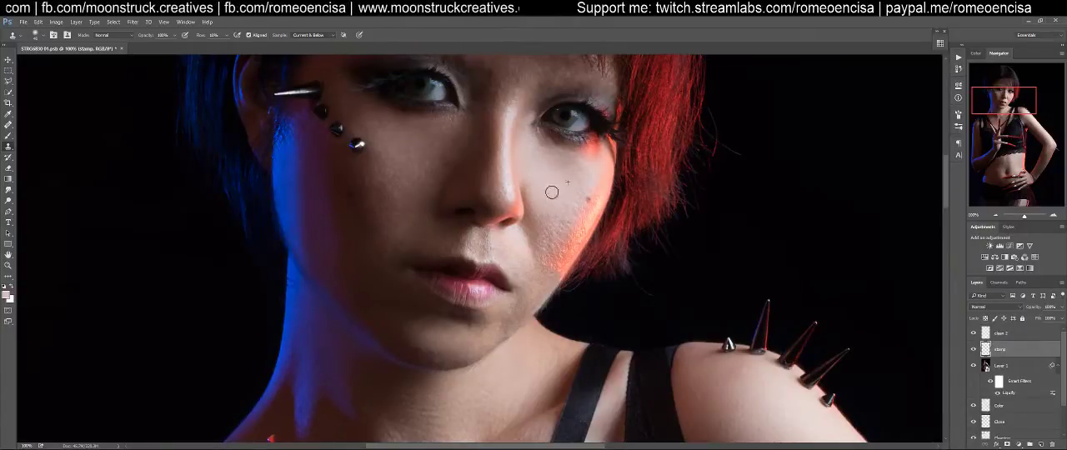
{"action": "mouse_move", "coordinate": [579, 194]}
{"action": "left_mouse_down"}
{"action": "mouse_move", "coordinate": [557, 228]}
{"action": "mouse_move", "coordinate": [546, 217]}
{"action": "mouse_move", "coordinate": [554, 240]}
{"action": "mouse_move", "coordinate": [526, 176]}
{"action": "mouse_move", "coordinate": [536, 241]}
{"action": "mouse_move", "coordinate": [551, 227]}
{"action": "mouse_move", "coordinate": [547, 215]}
{"action": "mouse_move", "coordinate": [559, 238]}
{"action": "mouse_move", "coordinate": [568, 214]}
{"action": "mouse_move", "coordinate": [561, 241]}
{"action": "mouse_move", "coordinate": [578, 195]}
{"action": "left_mouse_up"}
{"action": "left_click", "coordinate": [554, 191], "text": "alt"}
{"action": "left_click_drag", "start_coordinate": [567, 228], "coordinate": [566, 222]}
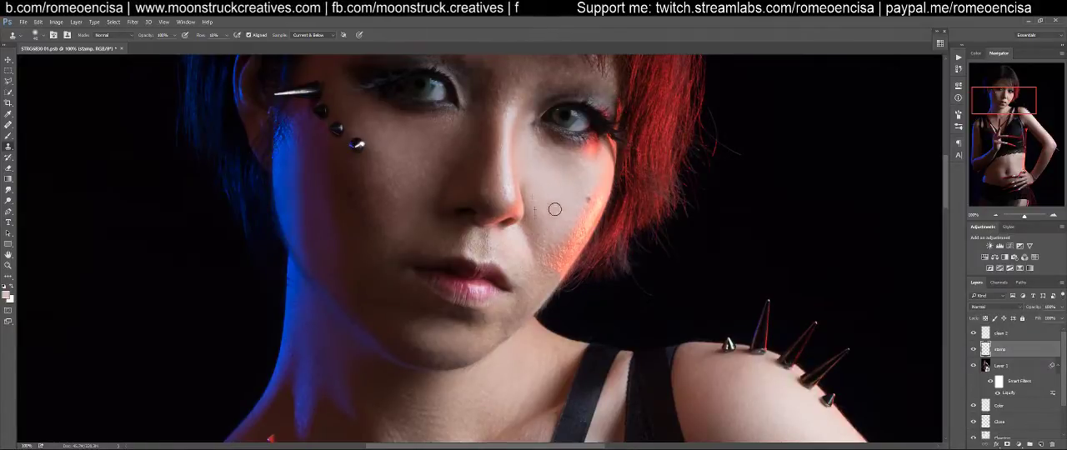
{"action": "mouse_move", "coordinate": [538, 200]}
{"action": "left_mouse_down"}
{"action": "mouse_move", "coordinate": [525, 186]}
{"action": "mouse_move", "coordinate": [524, 200]}
{"action": "left_mouse_up"}
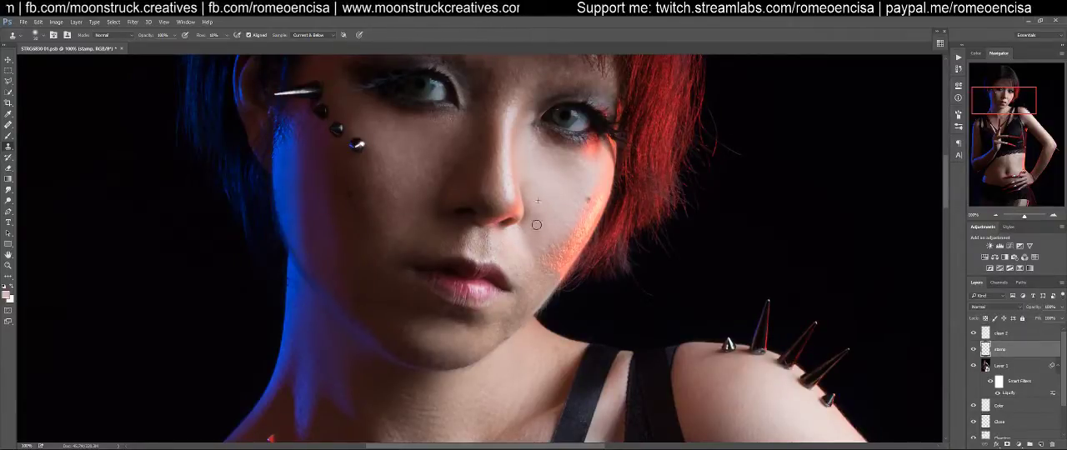
{"action": "left_click_drag", "start_coordinate": [564, 230], "coordinate": [551, 247]}
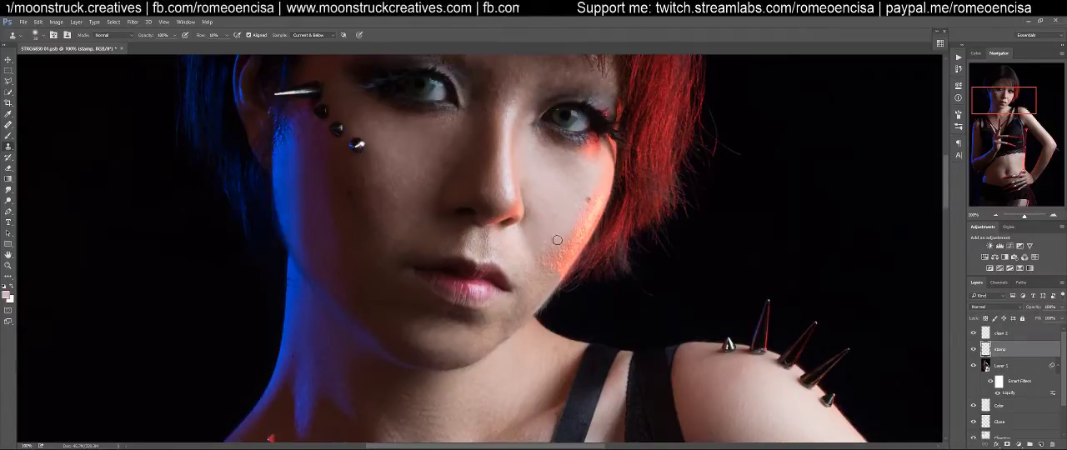
Clean the skin beside the nostril and along the nose crease using a smaller Clone Stamp brush
{"action": "key", "text": "ctrl+space"}
{"action": "left_click_drag", "start_coordinate": [551, 197], "coordinate": [586, 181]}
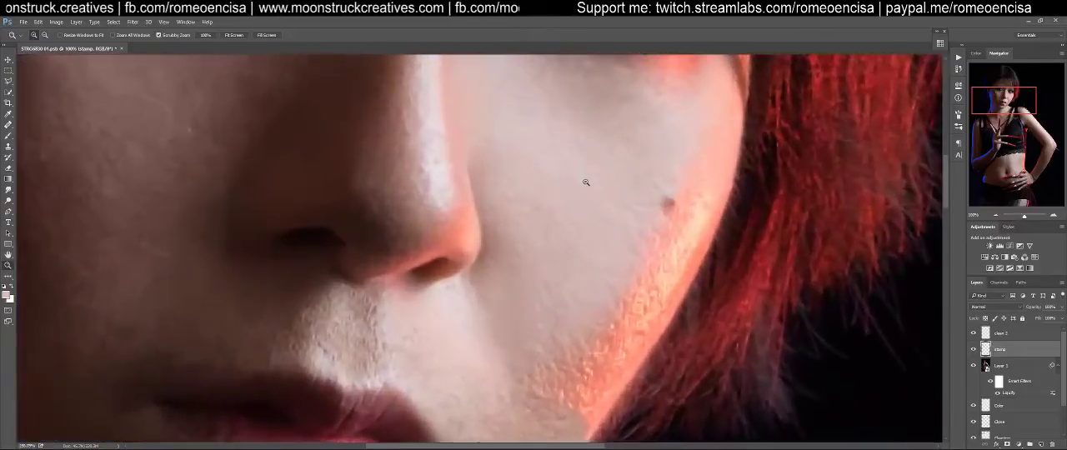
{"action": "key", "text": "bracketleft"}
{"action": "key", "text": "bracketleft"}
{"action": "key", "text": "bracketleft"}
{"action": "key", "text": "bracketleft"}
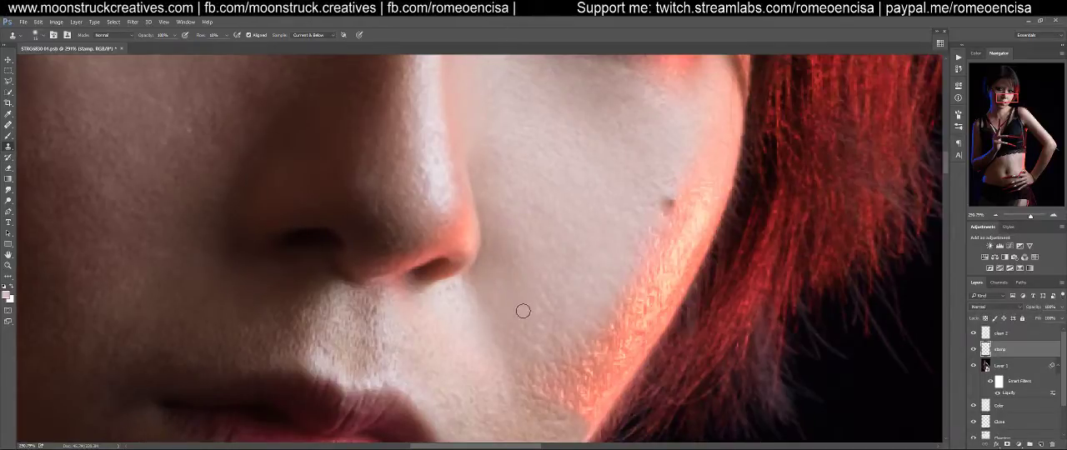
{"action": "mouse_move", "coordinate": [503, 291]}
{"action": "left_mouse_down"}
{"action": "mouse_move", "coordinate": [511, 288]}
{"action": "mouse_move", "coordinate": [493, 257]}
{"action": "mouse_move", "coordinate": [482, 282]}
{"action": "mouse_move", "coordinate": [488, 219]}
{"action": "mouse_move", "coordinate": [472, 171]}
{"action": "mouse_move", "coordinate": [472, 182]}
{"action": "left_mouse_up"}
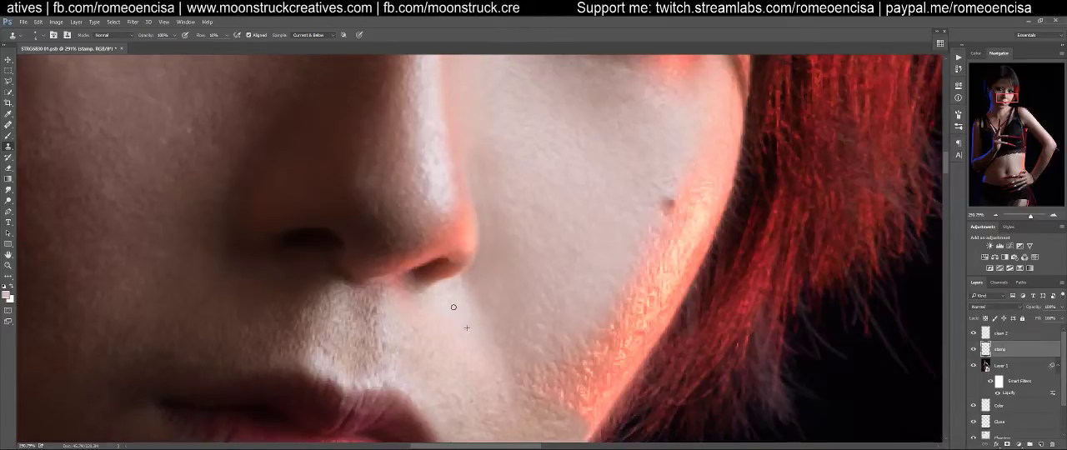
Smooth the skin between the nostril and the red-lit mouth corner with a larger Clone Stamp brush
{"action": "mouse_move", "coordinate": [533, 279]}
{"action": "left_mouse_down"}
{"action": "mouse_move", "coordinate": [584, 220]}
{"action": "mouse_move", "coordinate": [600, 158]}
{"action": "mouse_move", "coordinate": [587, 176]}
{"action": "left_mouse_up"}
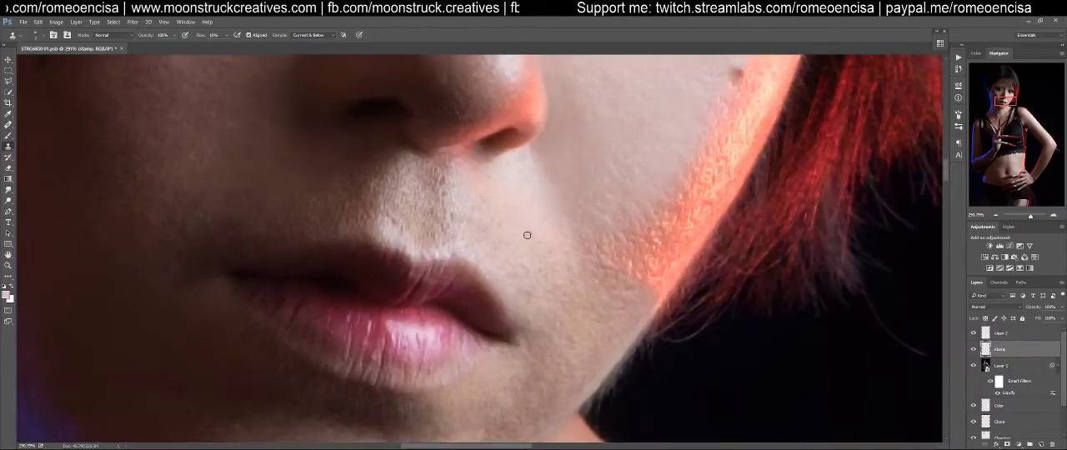
{"action": "key", "text": "bracketright"}
{"action": "key", "text": "bracketright"}
{"action": "key", "text": "bracketright"}
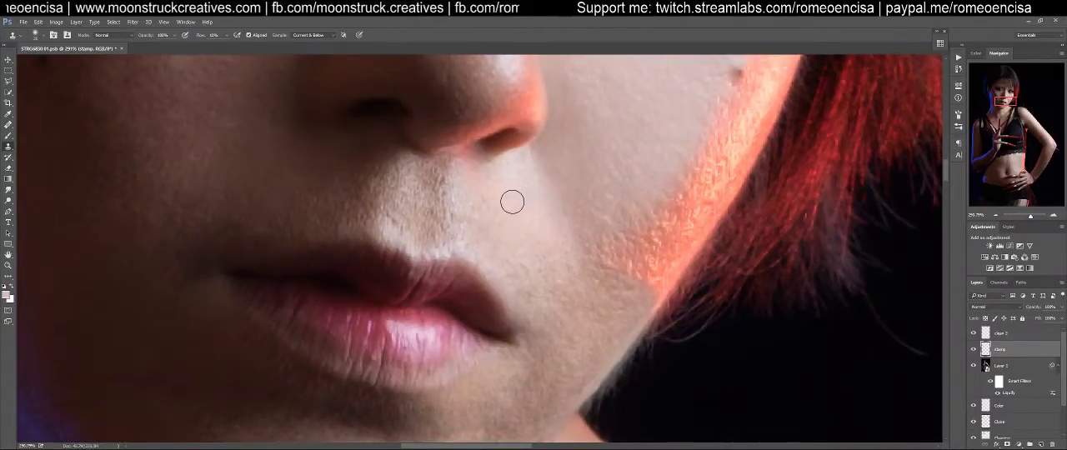
{"action": "left_click", "coordinate": [570, 168], "text": "alt"}
{"action": "mouse_move", "coordinate": [499, 189]}
{"action": "left_mouse_down"}
{"action": "mouse_move", "coordinate": [473, 177]}
{"action": "mouse_move", "coordinate": [515, 234]}
{"action": "mouse_move", "coordinate": [530, 221]}
{"action": "mouse_move", "coordinate": [529, 233]}
{"action": "mouse_move", "coordinate": [555, 255]}
{"action": "mouse_move", "coordinate": [557, 244]}
{"action": "left_mouse_up"}
{"action": "left_click", "coordinate": [582, 167], "text": "alt"}
{"action": "left_click", "coordinate": [547, 276], "text": "alt"}
{"action": "left_click", "coordinate": [532, 198], "text": "alt"}
{"action": "mouse_move", "coordinate": [523, 220]}
{"action": "left_mouse_down"}
{"action": "mouse_move", "coordinate": [517, 236]}
{"action": "mouse_move", "coordinate": [508, 222]}
{"action": "mouse_move", "coordinate": [546, 245]}
{"action": "left_mouse_up"}
{"action": "left_click", "coordinate": [528, 185], "text": "alt"}
{"action": "left_click_drag", "start_coordinate": [545, 210], "coordinate": [557, 260]}
{"action": "left_click", "coordinate": [526, 181], "text": "alt"}
Clone smooth skin over the philtrum and the area above the upper lip, undoing one unwanted stroke
{"action": "mouse_move", "coordinate": [507, 182]}
{"action": "left_mouse_down"}
{"action": "mouse_move", "coordinate": [478, 193]}
{"action": "mouse_move", "coordinate": [479, 176]}
{"action": "mouse_move", "coordinate": [470, 180]}
{"action": "mouse_move", "coordinate": [491, 182]}
{"action": "mouse_move", "coordinate": [482, 200]}
{"action": "mouse_move", "coordinate": [511, 236]}
{"action": "mouse_move", "coordinate": [479, 219]}
{"action": "mouse_move", "coordinate": [477, 240]}
{"action": "mouse_move", "coordinate": [463, 230]}
{"action": "mouse_move", "coordinate": [457, 246]}
{"action": "mouse_move", "coordinate": [431, 235]}
{"action": "mouse_move", "coordinate": [433, 175]}
{"action": "mouse_move", "coordinate": [434, 250]}
{"action": "mouse_move", "coordinate": [434, 169]}
{"action": "left_mouse_up"}
{"action": "left_click", "coordinate": [520, 175], "text": "alt"}
{"action": "left_click", "coordinate": [523, 178], "text": "alt"}
{"action": "left_click", "coordinate": [524, 221], "text": "alt"}
{"action": "key", "text": "ctrl+z"}
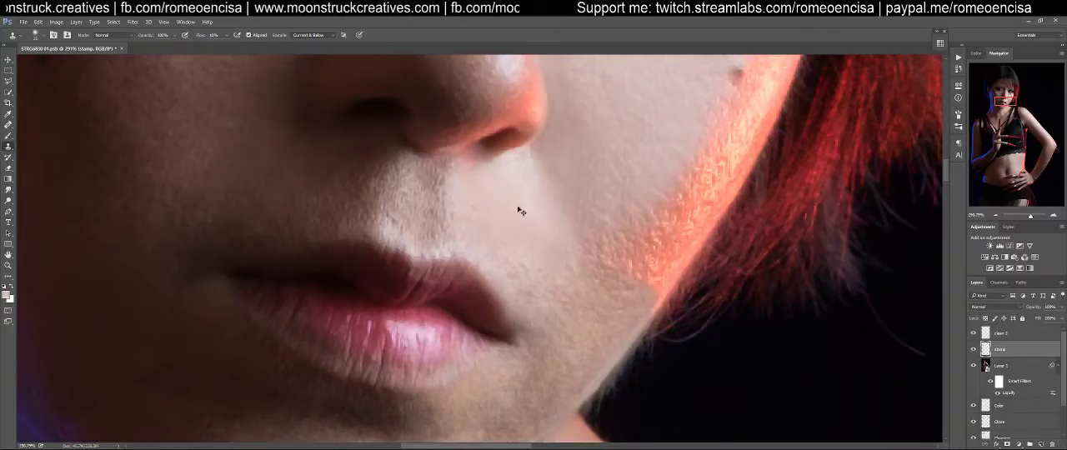
{"action": "left_click", "coordinate": [490, 190], "text": "alt"}
{"action": "mouse_move", "coordinate": [405, 175]}
{"action": "left_mouse_down"}
{"action": "mouse_move", "coordinate": [401, 221]}
{"action": "mouse_move", "coordinate": [405, 171]}
{"action": "left_mouse_up"}
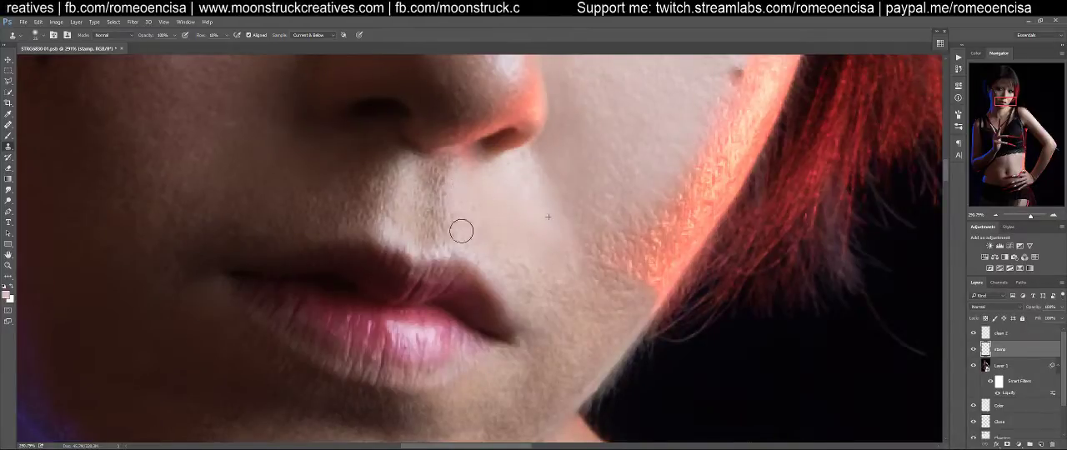
{"action": "left_click", "coordinate": [516, 205], "text": "alt"}
Clone out the rough texture around the red-lit mouth corner and the lower cheek toward the jaw
{"action": "mouse_move", "coordinate": [518, 267]}
{"action": "left_mouse_down"}
{"action": "mouse_move", "coordinate": [519, 293]}
{"action": "mouse_move", "coordinate": [519, 277]}
{"action": "mouse_move", "coordinate": [553, 302]}
{"action": "mouse_move", "coordinate": [572, 285]}
{"action": "mouse_move", "coordinate": [574, 263]}
{"action": "mouse_move", "coordinate": [551, 258]}
{"action": "mouse_move", "coordinate": [547, 279]}
{"action": "mouse_move", "coordinate": [603, 291]}
{"action": "mouse_move", "coordinate": [560, 291]}
{"action": "mouse_move", "coordinate": [626, 295]}
{"action": "mouse_move", "coordinate": [578, 311]}
{"action": "mouse_move", "coordinate": [536, 306]}
{"action": "mouse_move", "coordinate": [593, 325]}
{"action": "mouse_move", "coordinate": [581, 348]}
{"action": "mouse_move", "coordinate": [563, 347]}
{"action": "mouse_move", "coordinate": [566, 333]}
{"action": "mouse_move", "coordinate": [521, 344]}
{"action": "mouse_move", "coordinate": [545, 319]}
{"action": "mouse_move", "coordinate": [570, 359]}
{"action": "mouse_move", "coordinate": [581, 349]}
{"action": "mouse_move", "coordinate": [561, 313]}
{"action": "mouse_move", "coordinate": [538, 305]}
{"action": "mouse_move", "coordinate": [569, 367]}
{"action": "left_mouse_up"}
{"action": "left_click", "coordinate": [562, 303], "text": "alt"}
{"action": "left_click", "coordinate": [543, 278], "text": "alt"}
{"action": "left_click", "coordinate": [558, 276], "text": "alt"}
{"action": "mouse_move", "coordinate": [601, 310]}
{"action": "left_mouse_down"}
{"action": "mouse_move", "coordinate": [617, 334]}
{"action": "mouse_move", "coordinate": [578, 376]}
{"action": "mouse_move", "coordinate": [633, 304]}
{"action": "left_mouse_up"}
{"action": "left_click", "coordinate": [564, 279], "text": "alt"}
{"action": "mouse_move", "coordinate": [574, 323]}
{"action": "left_mouse_down"}
{"action": "mouse_move", "coordinate": [603, 294]}
{"action": "mouse_move", "coordinate": [580, 286]}
{"action": "mouse_move", "coordinate": [566, 319]}
{"action": "left_mouse_up"}
{"action": "left_click", "coordinate": [611, 306], "text": "alt"}
{"action": "mouse_move", "coordinate": [546, 363]}
{"action": "left_mouse_down"}
{"action": "mouse_move", "coordinate": [526, 371]}
{"action": "mouse_move", "coordinate": [532, 410]}
{"action": "left_mouse_up"}
{"action": "left_click_drag", "start_coordinate": [564, 339], "coordinate": [558, 273]}
Even out the skin below the mouth corner toward the chin with sampled clone strokes
{"action": "left_click", "coordinate": [581, 280], "text": "alt"}
{"action": "left_click_drag", "start_coordinate": [561, 317], "coordinate": [527, 356]}
{"action": "left_click", "coordinate": [578, 284], "text": "alt"}
{"action": "mouse_move", "coordinate": [565, 331]}
{"action": "left_mouse_down"}
{"action": "mouse_move", "coordinate": [525, 354]}
{"action": "mouse_move", "coordinate": [588, 305]}
{"action": "mouse_move", "coordinate": [508, 338]}
{"action": "mouse_move", "coordinate": [519, 327]}
{"action": "left_mouse_up"}
{"action": "left_click", "coordinate": [550, 303], "text": "alt"}
{"action": "mouse_move", "coordinate": [503, 368]}
{"action": "left_mouse_down"}
{"action": "mouse_move", "coordinate": [479, 381]}
{"action": "mouse_move", "coordinate": [511, 371]}
{"action": "mouse_move", "coordinate": [550, 337]}
{"action": "mouse_move", "coordinate": [510, 380]}
{"action": "mouse_move", "coordinate": [548, 352]}
{"action": "mouse_move", "coordinate": [567, 269]}
{"action": "mouse_move", "coordinate": [496, 336]}
{"action": "mouse_move", "coordinate": [461, 397]}
{"action": "mouse_move", "coordinate": [516, 381]}
{"action": "mouse_move", "coordinate": [534, 357]}
{"action": "mouse_move", "coordinate": [491, 352]}
{"action": "mouse_move", "coordinate": [512, 310]}
{"action": "mouse_move", "coordinate": [530, 302]}
{"action": "mouse_move", "coordinate": [514, 325]}
{"action": "mouse_move", "coordinate": [465, 340]}
{"action": "mouse_move", "coordinate": [475, 365]}
{"action": "mouse_move", "coordinate": [453, 366]}
{"action": "mouse_move", "coordinate": [562, 276]}
{"action": "left_mouse_up"}
{"action": "left_click", "coordinate": [569, 269], "text": "alt"}
{"action": "left_click", "coordinate": [574, 260], "text": "alt"}
{"action": "left_click", "coordinate": [520, 356], "text": "alt"}
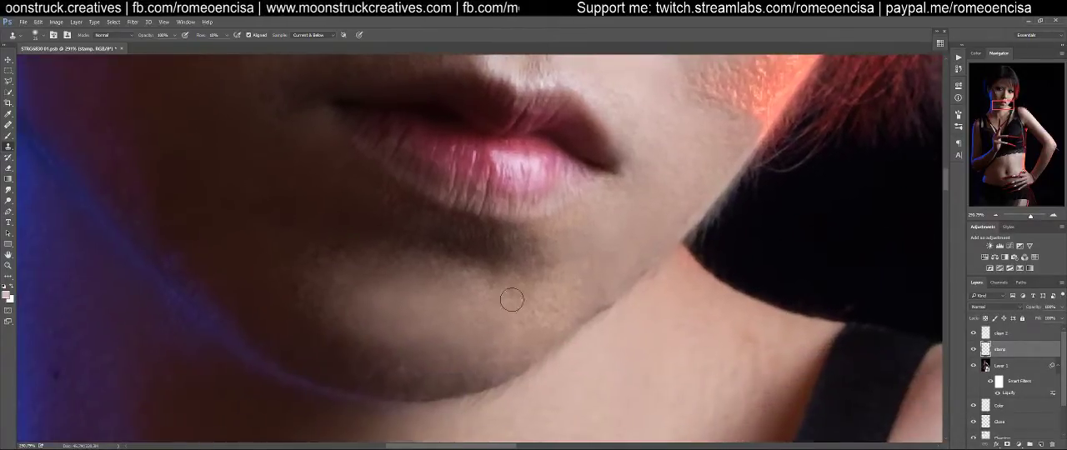
Blend the yellowish patch beneath the lower lip and along the chin's jaw edge with clone strokes
{"action": "left_click_drag", "start_coordinate": [631, 239], "coordinate": [584, 314]}
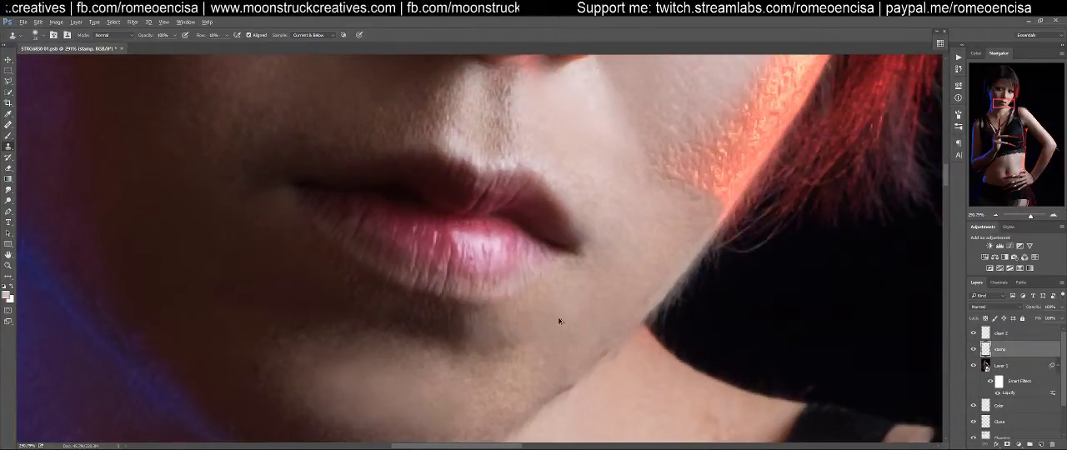
{"action": "left_click", "coordinate": [587, 303], "text": "alt"}
{"action": "mouse_move", "coordinate": [524, 342]}
{"action": "left_mouse_down"}
{"action": "mouse_move", "coordinate": [497, 372]}
{"action": "mouse_move", "coordinate": [505, 379]}
{"action": "mouse_move", "coordinate": [563, 333]}
{"action": "left_mouse_up"}
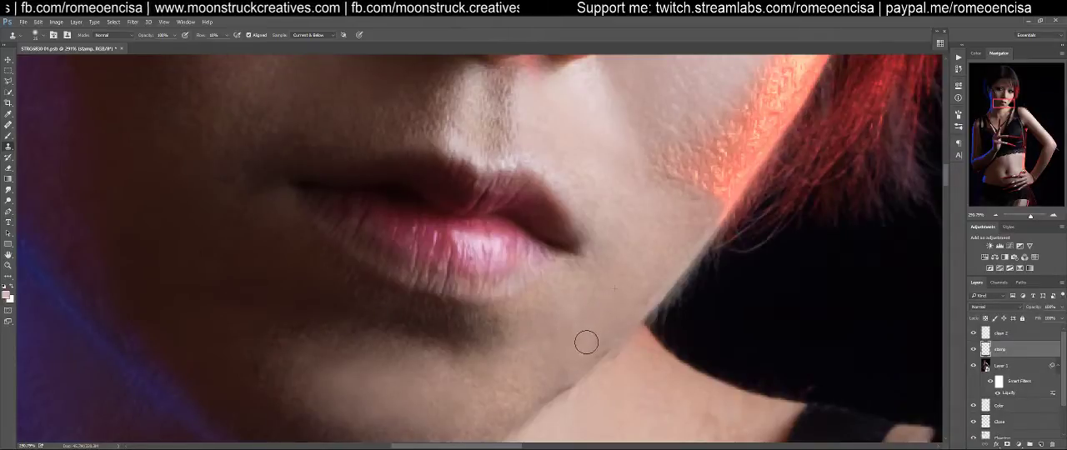
{"action": "left_click", "coordinate": [600, 325], "text": "alt"}
{"action": "mouse_move", "coordinate": [577, 345]}
{"action": "left_mouse_down"}
{"action": "mouse_move", "coordinate": [585, 337]}
{"action": "mouse_move", "coordinate": [578, 356]}
{"action": "mouse_move", "coordinate": [548, 341]}
{"action": "mouse_move", "coordinate": [497, 419]}
{"action": "mouse_move", "coordinate": [538, 343]}
{"action": "left_mouse_up"}
{"action": "left_click", "coordinate": [599, 318], "text": "alt"}
{"action": "left_click", "coordinate": [547, 342], "text": "alt"}
{"action": "left_click", "coordinate": [581, 322], "text": "alt"}
{"action": "left_click_drag", "start_coordinate": [500, 385], "coordinate": [502, 376]}
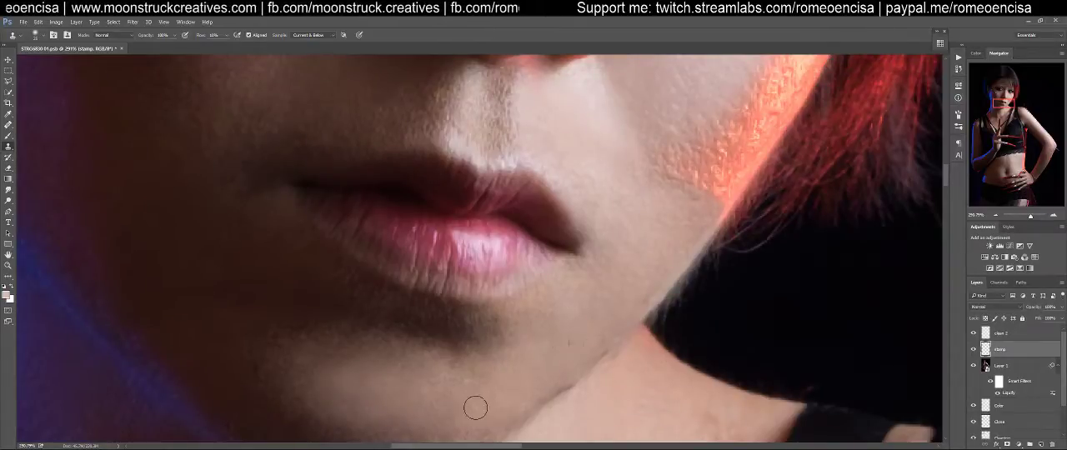
{"action": "left_click", "coordinate": [520, 379], "text": "alt"}
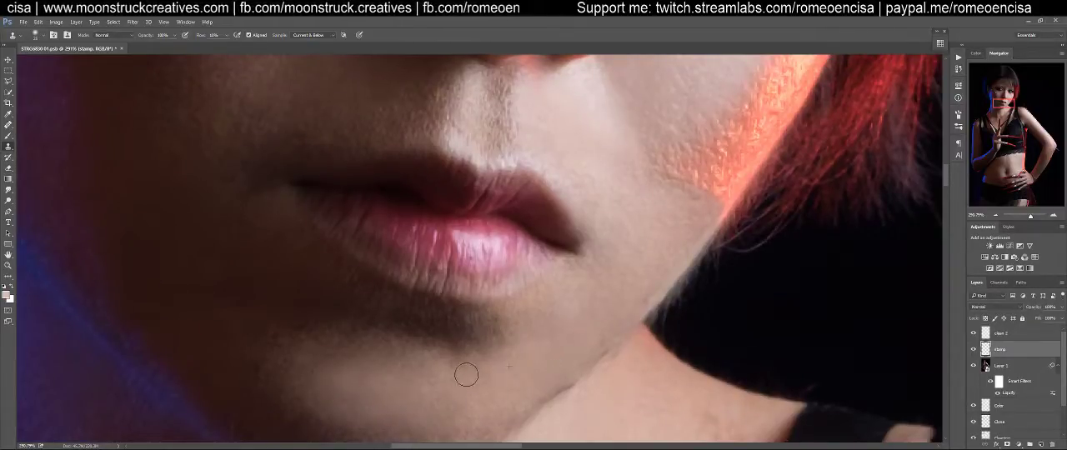
Clone smooth skin along the jaw side of the chin below the mouth corner
{"action": "left_click_drag", "start_coordinate": [462, 399], "coordinate": [463, 405]}
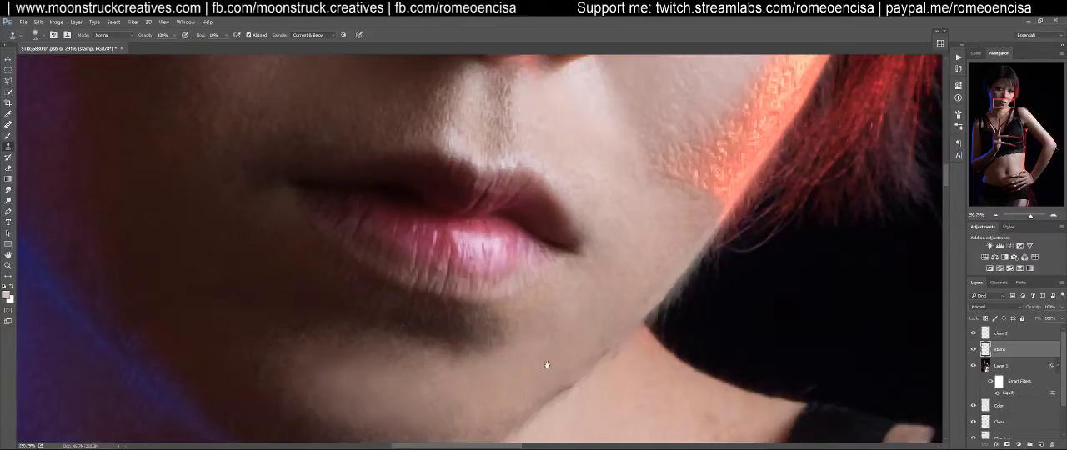
{"action": "left_click_drag", "start_coordinate": [548, 362], "coordinate": [622, 293]}
{"action": "left_click_drag", "start_coordinate": [607, 324], "coordinate": [528, 372]}
{"action": "left_click", "coordinate": [598, 320], "text": "alt"}
{"action": "mouse_move", "coordinate": [559, 336]}
{"action": "left_mouse_down"}
{"action": "mouse_move", "coordinate": [505, 370]}
{"action": "mouse_move", "coordinate": [603, 299]}
{"action": "mouse_move", "coordinate": [525, 353]}
{"action": "mouse_move", "coordinate": [543, 350]}
{"action": "mouse_move", "coordinate": [508, 341]}
{"action": "left_mouse_up"}
{"action": "left_click", "coordinate": [603, 299], "text": "alt"}
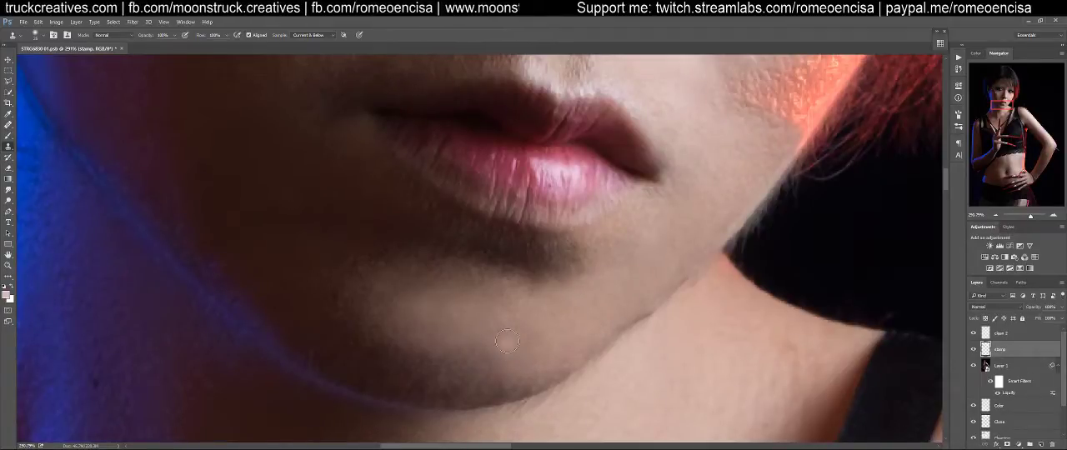
Even out the mottled skin across the middle and lower part of the chin with sampled clone strokes
{"action": "left_click", "coordinate": [579, 315], "text": "alt"}
{"action": "mouse_move", "coordinate": [502, 359]}
{"action": "left_mouse_down"}
{"action": "mouse_move", "coordinate": [491, 357]}
{"action": "mouse_move", "coordinate": [508, 352]}
{"action": "mouse_move", "coordinate": [494, 374]}
{"action": "mouse_move", "coordinate": [515, 390]}
{"action": "mouse_move", "coordinate": [447, 382]}
{"action": "mouse_move", "coordinate": [441, 361]}
{"action": "mouse_move", "coordinate": [360, 363]}
{"action": "left_mouse_up"}
{"action": "left_click", "coordinate": [549, 355], "text": "alt"}
{"action": "left_click", "coordinate": [570, 355], "text": "alt"}
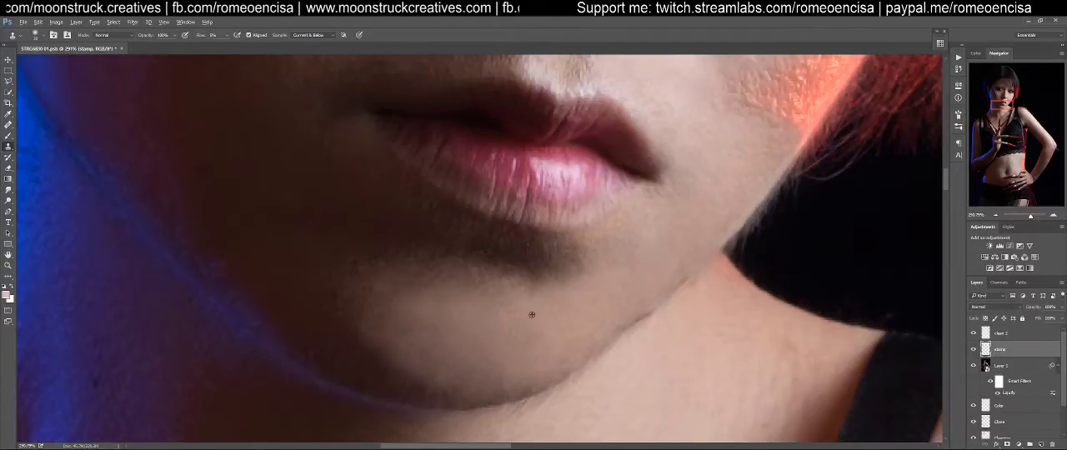
Soften the shadow transition beneath the lower lip and across the upper chin with clone strokes
{"action": "mouse_move", "coordinate": [555, 285]}
{"action": "left_mouse_down"}
{"action": "mouse_move", "coordinate": [567, 283]}
{"action": "mouse_move", "coordinate": [505, 279]}
{"action": "left_mouse_up"}
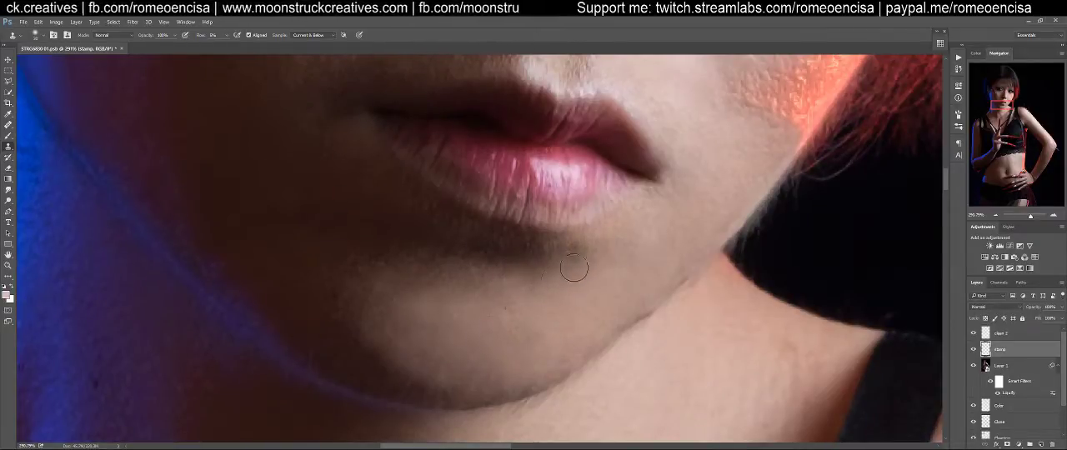
{"action": "mouse_move", "coordinate": [430, 278]}
{"action": "left_mouse_down"}
{"action": "mouse_move", "coordinate": [485, 299]}
{"action": "mouse_move", "coordinate": [491, 283]}
{"action": "mouse_move", "coordinate": [474, 283]}
{"action": "mouse_move", "coordinate": [512, 274]}
{"action": "mouse_move", "coordinate": [435, 252]}
{"action": "mouse_move", "coordinate": [395, 255]}
{"action": "mouse_move", "coordinate": [349, 294]}
{"action": "mouse_move", "coordinate": [384, 270]}
{"action": "mouse_move", "coordinate": [459, 261]}
{"action": "mouse_move", "coordinate": [442, 285]}
{"action": "mouse_move", "coordinate": [404, 275]}
{"action": "mouse_move", "coordinate": [395, 290]}
{"action": "mouse_move", "coordinate": [424, 292]}
{"action": "mouse_move", "coordinate": [435, 274]}
{"action": "mouse_move", "coordinate": [398, 267]}
{"action": "mouse_move", "coordinate": [373, 296]}
{"action": "mouse_move", "coordinate": [392, 306]}
{"action": "mouse_move", "coordinate": [351, 295]}
{"action": "mouse_move", "coordinate": [342, 311]}
{"action": "mouse_move", "coordinate": [376, 348]}
{"action": "mouse_move", "coordinate": [336, 304]}
{"action": "mouse_move", "coordinate": [338, 325]}
{"action": "mouse_move", "coordinate": [401, 339]}
{"action": "mouse_move", "coordinate": [368, 353]}
{"action": "mouse_move", "coordinate": [458, 341]}
{"action": "mouse_move", "coordinate": [418, 381]}
{"action": "mouse_move", "coordinate": [466, 379]}
{"action": "mouse_move", "coordinate": [380, 370]}
{"action": "mouse_move", "coordinate": [460, 386]}
{"action": "mouse_move", "coordinate": [384, 385]}
{"action": "mouse_move", "coordinate": [415, 398]}
{"action": "mouse_move", "coordinate": [513, 385]}
{"action": "mouse_move", "coordinate": [377, 383]}
{"action": "mouse_move", "coordinate": [368, 347]}
{"action": "mouse_move", "coordinate": [380, 324]}
{"action": "mouse_move", "coordinate": [378, 360]}
{"action": "mouse_move", "coordinate": [338, 351]}
{"action": "left_mouse_up"}
{"action": "left_click", "coordinate": [508, 315], "text": "alt"}
{"action": "left_click_drag", "start_coordinate": [584, 272], "coordinate": [556, 261]}
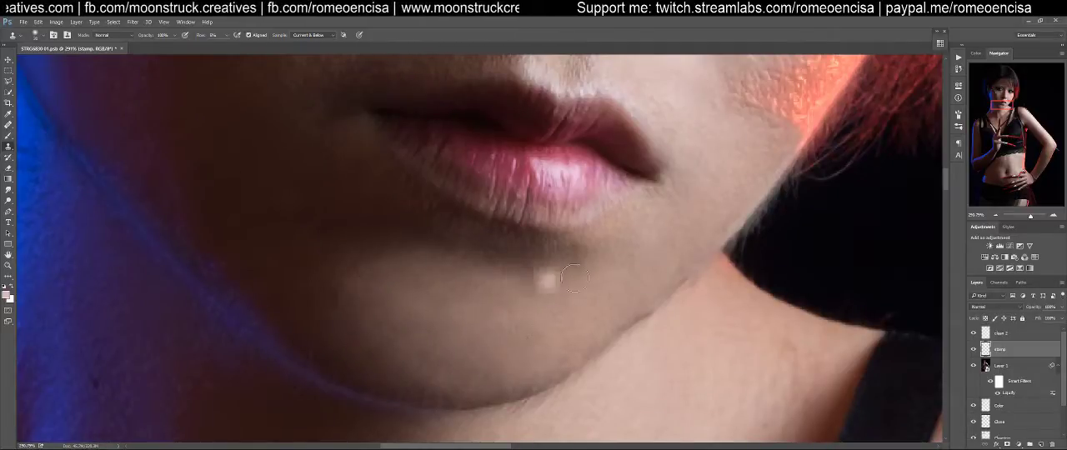
Clone smooth red-lit skin down the upper part of the cheek's outer edge beside the mole
{"action": "scroll", "coordinate": [584, 271], "scroll_direction": "down", "scroll_amount": 3}
{"action": "key", "text": "ctrl+0"}
{"action": "key", "text": "z"}
{"action": "left_click_drag", "start_coordinate": [457, 163], "coordinate": [526, 332]}
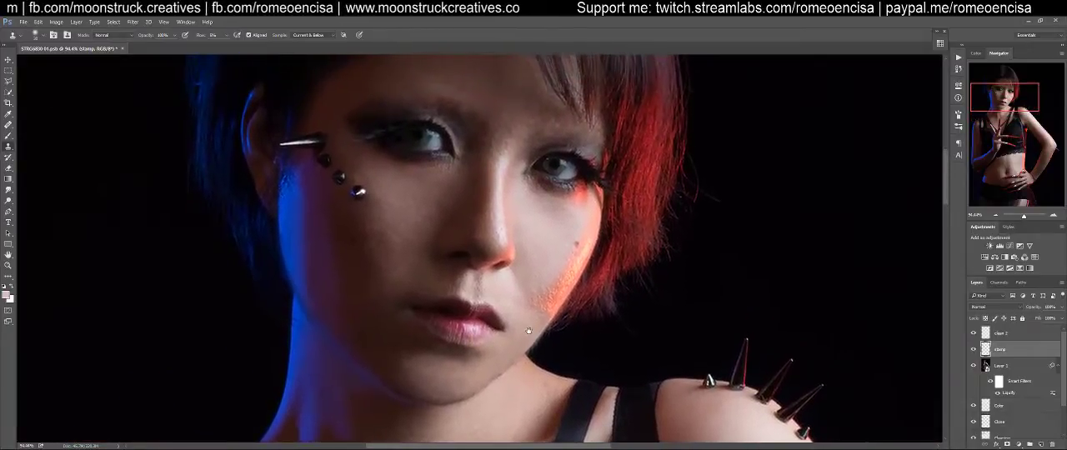
{"action": "key", "text": "z"}
{"action": "left_click_drag", "start_coordinate": [570, 276], "coordinate": [602, 271]}
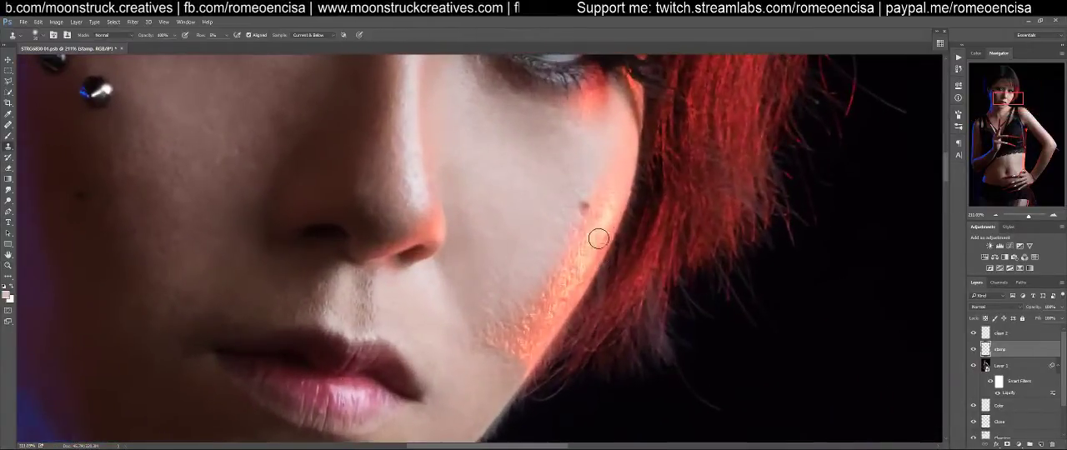
{"action": "left_click", "coordinate": [626, 167], "text": "alt"}
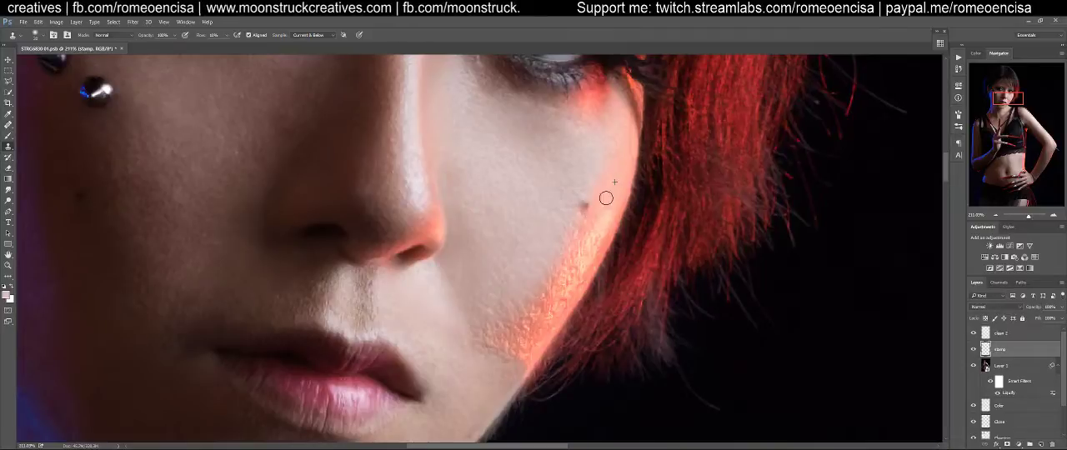
{"action": "left_click", "coordinate": [621, 188], "text": "alt"}
{"action": "left_click_drag", "start_coordinate": [621, 201], "coordinate": [602, 235]}
{"action": "left_click_drag", "start_coordinate": [612, 192], "coordinate": [579, 236]}
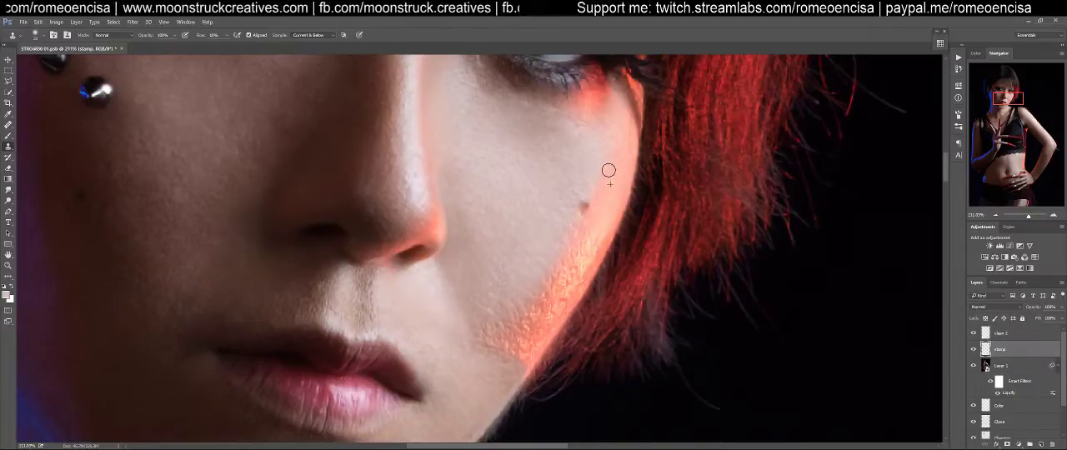
{"action": "left_click_drag", "start_coordinate": [601, 210], "coordinate": [568, 244]}
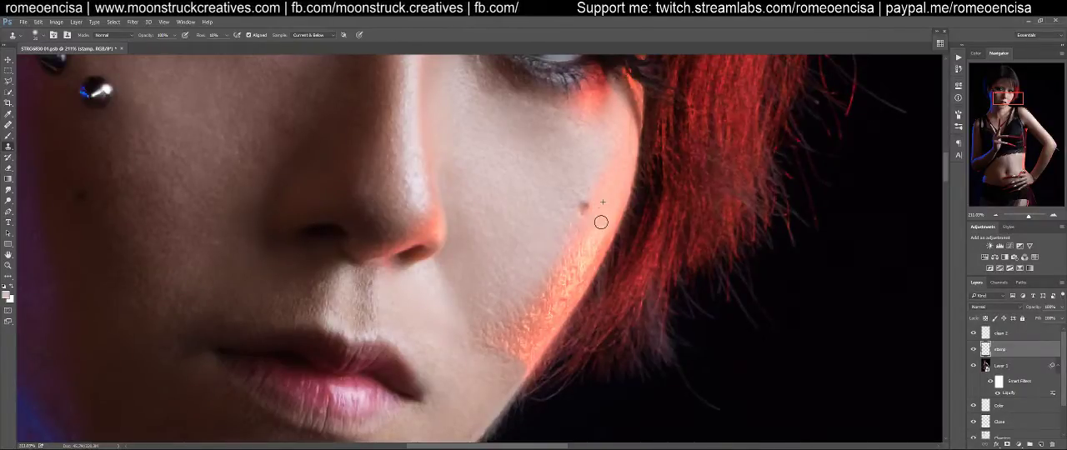
Clone over the rough highlight texture along the middle of the red-lit cheek edge
{"action": "mouse_move", "coordinate": [592, 242]}
{"action": "left_mouse_down"}
{"action": "mouse_move", "coordinate": [610, 210]}
{"action": "mouse_move", "coordinate": [571, 271]}
{"action": "mouse_move", "coordinate": [573, 260]}
{"action": "mouse_move", "coordinate": [590, 239]}
{"action": "mouse_move", "coordinate": [564, 292]}
{"action": "mouse_move", "coordinate": [587, 254]}
{"action": "mouse_move", "coordinate": [563, 292]}
{"action": "mouse_move", "coordinate": [580, 238]}
{"action": "mouse_move", "coordinate": [560, 308]}
{"action": "left_mouse_up"}
{"action": "left_click", "coordinate": [601, 227], "text": "alt"}
{"action": "left_click", "coordinate": [610, 210], "text": "alt"}
{"action": "left_click", "coordinate": [596, 245], "text": "alt"}
{"action": "mouse_move", "coordinate": [582, 276]}
{"action": "left_mouse_down"}
{"action": "mouse_move", "coordinate": [575, 292]}
{"action": "mouse_move", "coordinate": [603, 241]}
{"action": "mouse_move", "coordinate": [550, 306]}
{"action": "mouse_move", "coordinate": [581, 253]}
{"action": "mouse_move", "coordinate": [562, 269]}
{"action": "mouse_move", "coordinate": [544, 308]}
{"action": "left_mouse_up"}
{"action": "mouse_move", "coordinate": [556, 281]}
{"action": "left_mouse_down"}
{"action": "mouse_move", "coordinate": [527, 315]}
{"action": "mouse_move", "coordinate": [578, 235]}
{"action": "mouse_move", "coordinate": [554, 287]}
{"action": "left_mouse_up"}
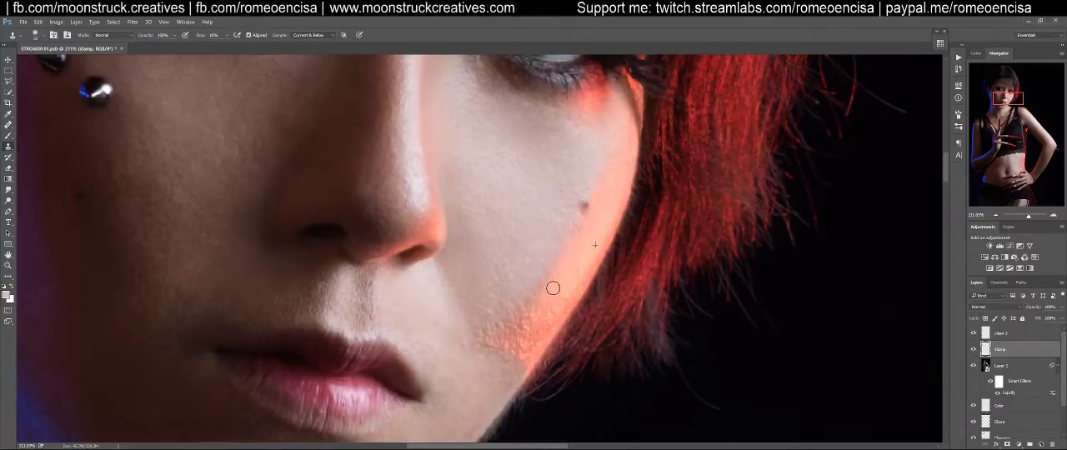
Clone over the rough texture at the lower end of the red-lit cheek strip toward the jaw
{"action": "left_click_drag", "start_coordinate": [525, 324], "coordinate": [530, 313]}
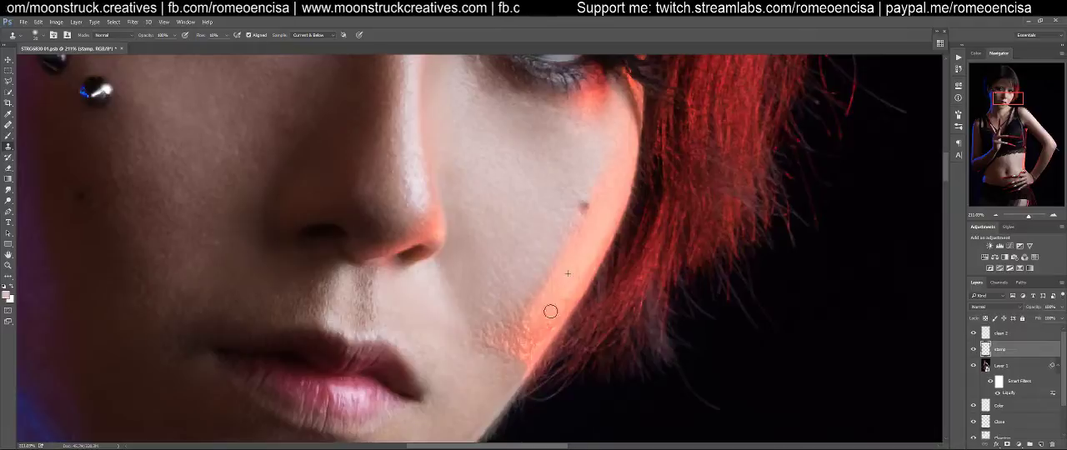
{"action": "left_click_drag", "start_coordinate": [575, 277], "coordinate": [551, 330]}
{"action": "left_click", "coordinate": [566, 289], "text": "alt"}
{"action": "left_click_drag", "start_coordinate": [572, 298], "coordinate": [522, 352]}
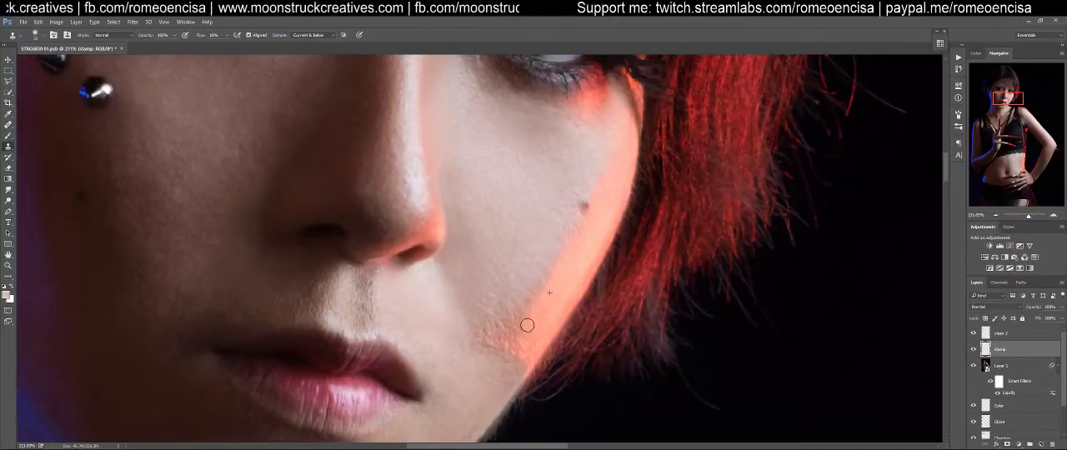
{"action": "mouse_move", "coordinate": [533, 348]}
{"action": "left_mouse_down"}
{"action": "mouse_move", "coordinate": [540, 338]}
{"action": "mouse_move", "coordinate": [535, 354]}
{"action": "mouse_move", "coordinate": [524, 350]}
{"action": "left_mouse_up"}
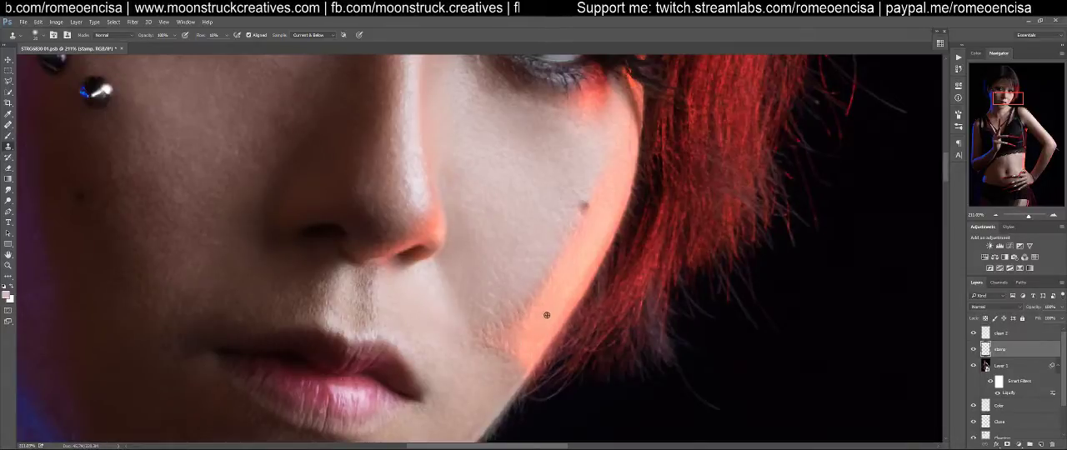
{"action": "left_click_drag", "start_coordinate": [532, 300], "coordinate": [559, 259]}
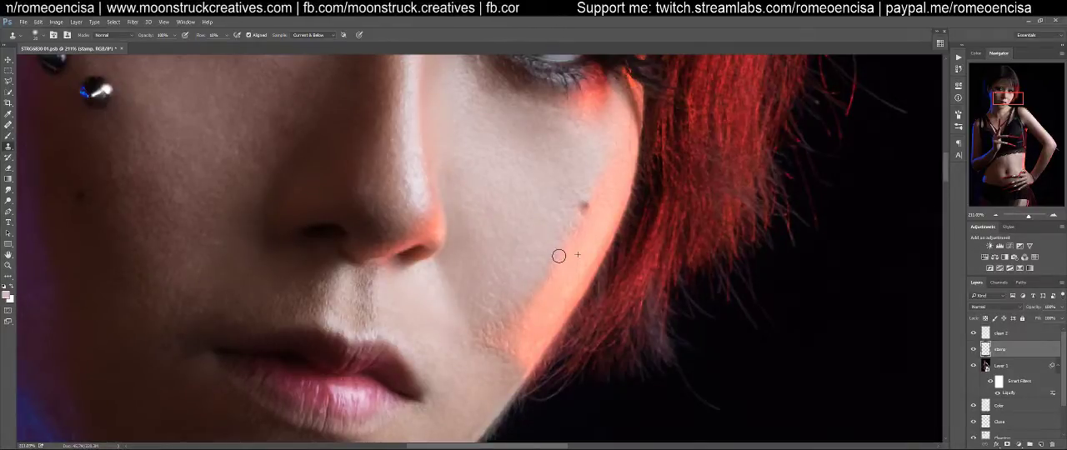
{"action": "mouse_move", "coordinate": [507, 329]}
{"action": "left_mouse_down"}
{"action": "mouse_move", "coordinate": [539, 298]}
{"action": "mouse_move", "coordinate": [522, 348]}
{"action": "mouse_move", "coordinate": [551, 303]}
{"action": "mouse_move", "coordinate": [521, 331]}
{"action": "mouse_move", "coordinate": [509, 327]}
{"action": "mouse_move", "coordinate": [544, 316]}
{"action": "mouse_move", "coordinate": [517, 316]}
{"action": "mouse_move", "coordinate": [487, 336]}
{"action": "mouse_move", "coordinate": [513, 341]}
{"action": "mouse_move", "coordinate": [530, 325]}
{"action": "mouse_move", "coordinate": [503, 344]}
{"action": "left_mouse_up"}
{"action": "left_click", "coordinate": [517, 333], "text": "alt"}
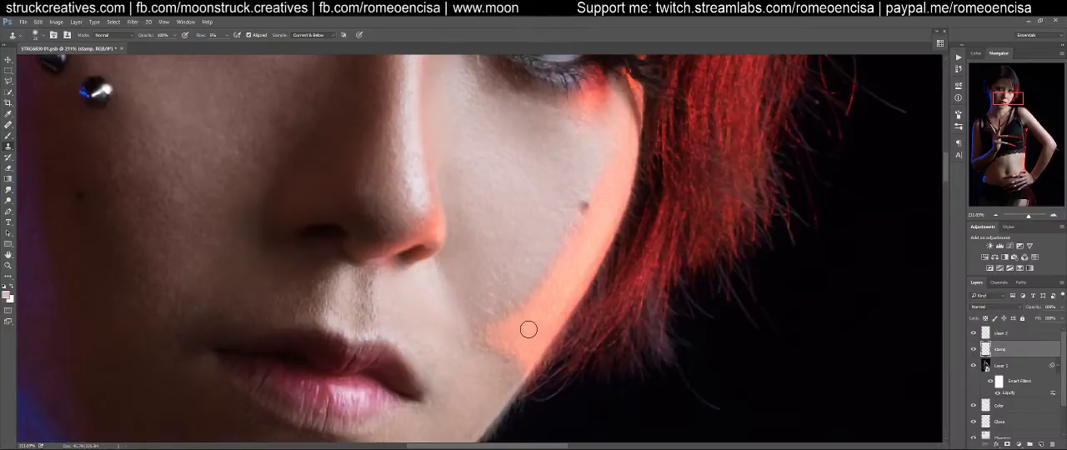
Blend the inner boundary between the red-lit strip and the neutral cheek skin with sampled clone strokes
{"action": "mouse_move", "coordinate": [510, 331]}
{"action": "left_mouse_down"}
{"action": "mouse_move", "coordinate": [460, 334]}
{"action": "mouse_move", "coordinate": [504, 330]}
{"action": "mouse_move", "coordinate": [535, 285]}
{"action": "mouse_move", "coordinate": [512, 313]}
{"action": "mouse_move", "coordinate": [540, 305]}
{"action": "mouse_move", "coordinate": [510, 320]}
{"action": "mouse_move", "coordinate": [523, 332]}
{"action": "mouse_move", "coordinate": [505, 328]}
{"action": "mouse_move", "coordinate": [536, 330]}
{"action": "mouse_move", "coordinate": [484, 327]}
{"action": "mouse_move", "coordinate": [535, 288]}
{"action": "mouse_move", "coordinate": [491, 324]}
{"action": "mouse_move", "coordinate": [532, 279]}
{"action": "left_mouse_up"}
{"action": "left_click", "coordinate": [535, 330], "text": "alt"}
{"action": "left_click", "coordinate": [561, 322], "text": "alt"}
{"action": "left_click", "coordinate": [534, 320], "text": "alt"}
{"action": "left_click_drag", "start_coordinate": [509, 313], "coordinate": [535, 281]}
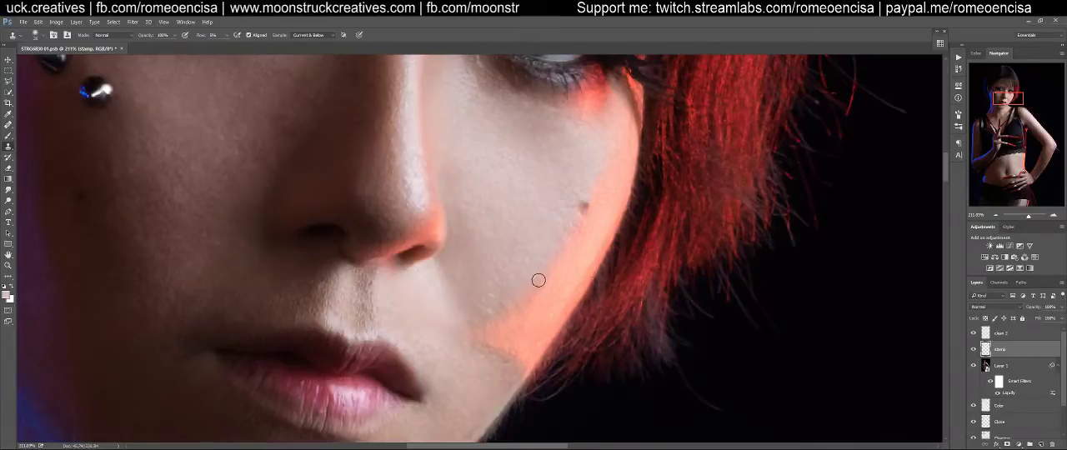
{"action": "key", "text": "]"}
{"action": "left_click", "coordinate": [525, 328], "text": "alt"}
{"action": "mouse_move", "coordinate": [500, 317]}
{"action": "left_mouse_down"}
{"action": "mouse_move", "coordinate": [572, 222]}
{"action": "mouse_move", "coordinate": [500, 318]}
{"action": "mouse_move", "coordinate": [524, 296]}
{"action": "left_mouse_up"}
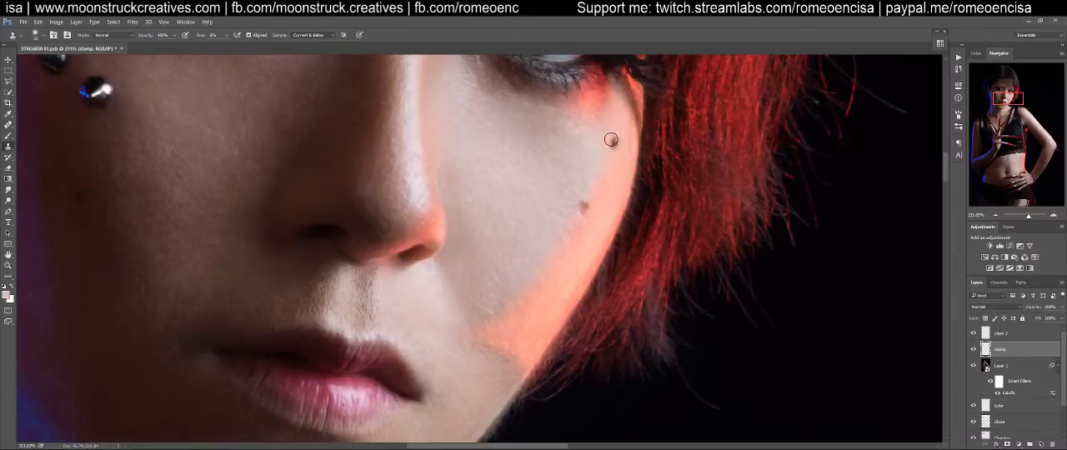
Compare the face with the stamp layer hidden and shown to judge the cloning
{"action": "left_click_drag", "start_coordinate": [611, 142], "coordinate": [613, 212]}
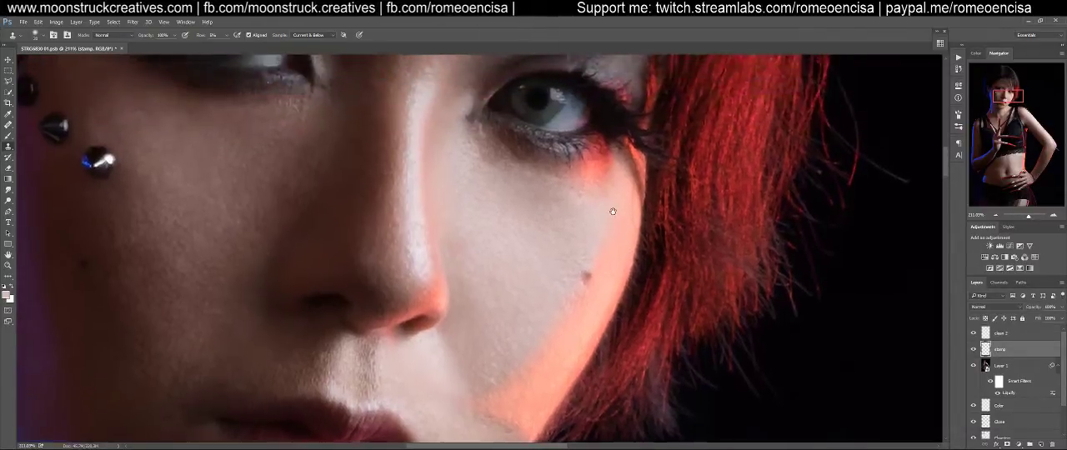
{"action": "scroll", "coordinate": [621, 188], "scroll_direction": "down", "scroll_amount": 1}
{"action": "scroll", "coordinate": [629, 169], "scroll_direction": "down", "scroll_amount": 4}
{"action": "key", "text": "ctrl+0"}
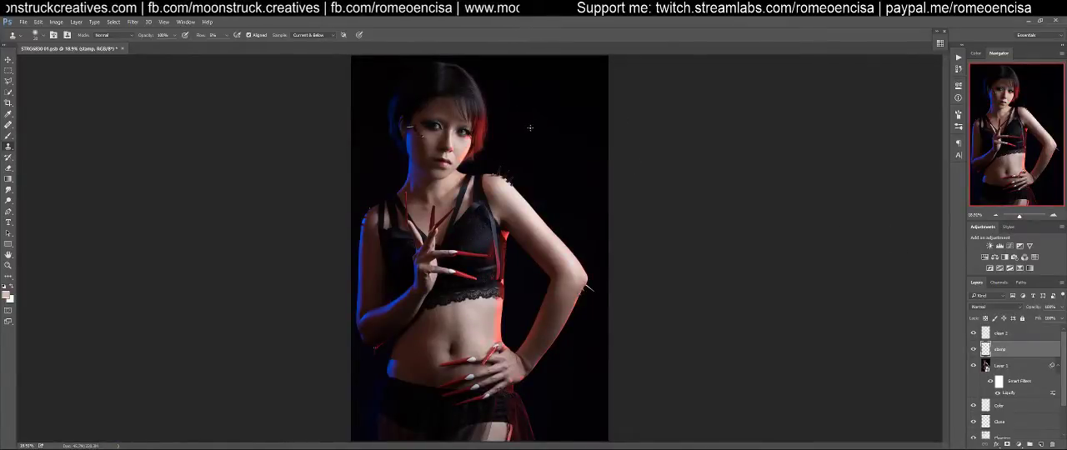
{"action": "left_click_drag", "start_coordinate": [469, 155], "coordinate": [548, 264]}
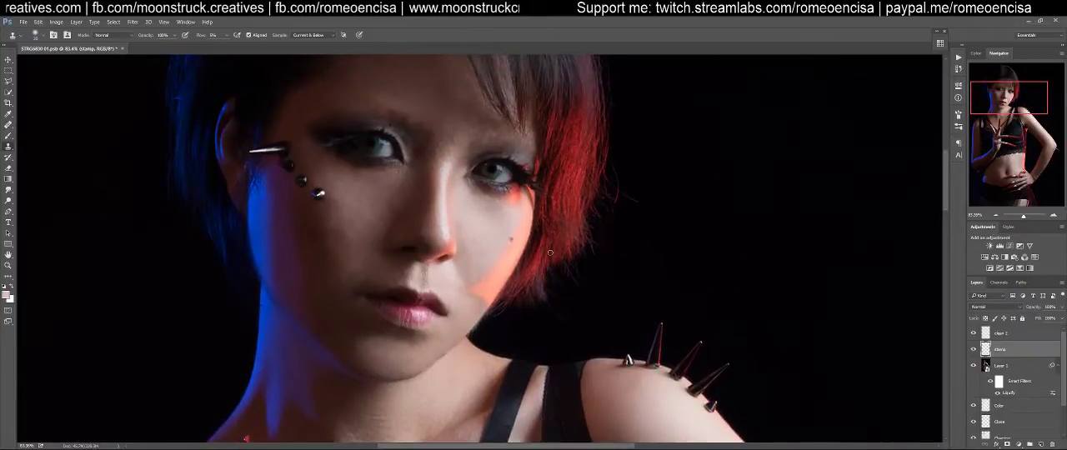
{"action": "left_click", "coordinate": [974, 350]}
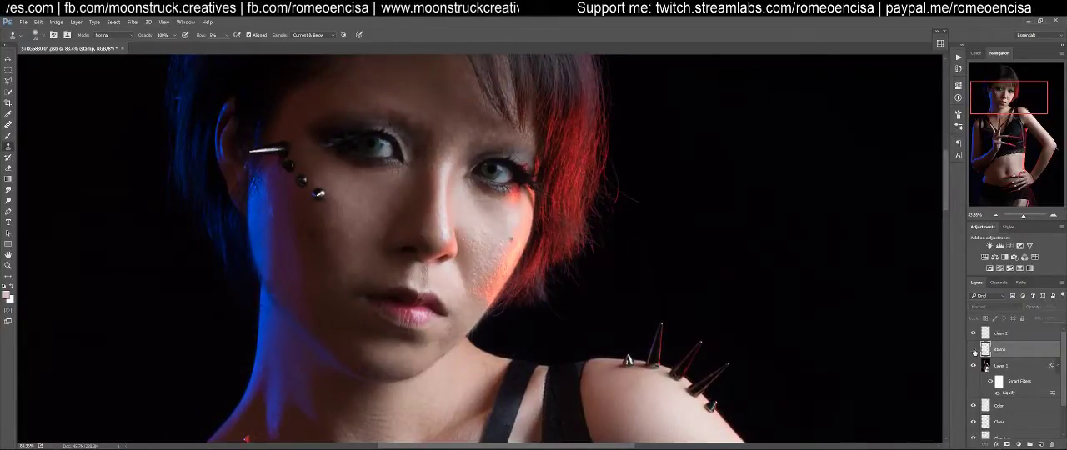
{"action": "left_click", "coordinate": [973, 350]}
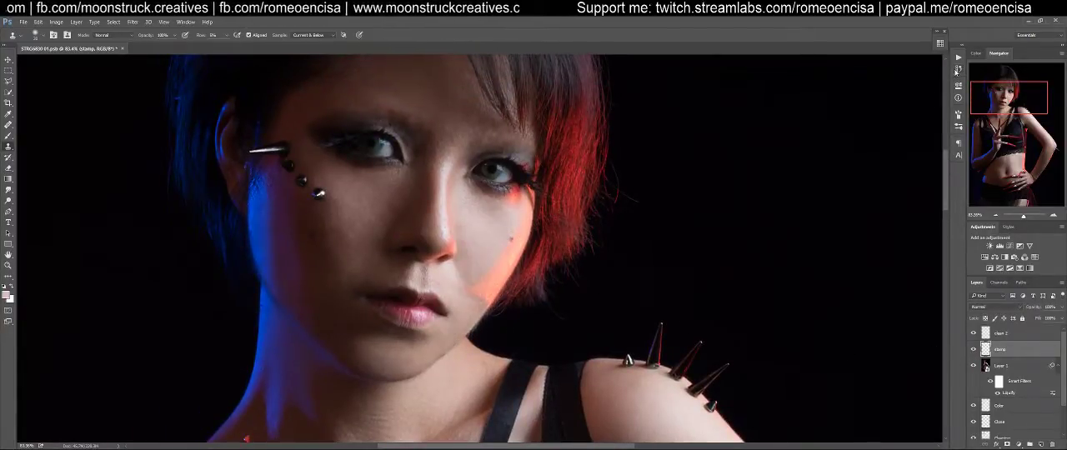
Step back through the document history to the early Clone Stamp states
{"action": "left_click", "coordinate": [958, 86]}
{"action": "left_click", "coordinate": [959, 71]}
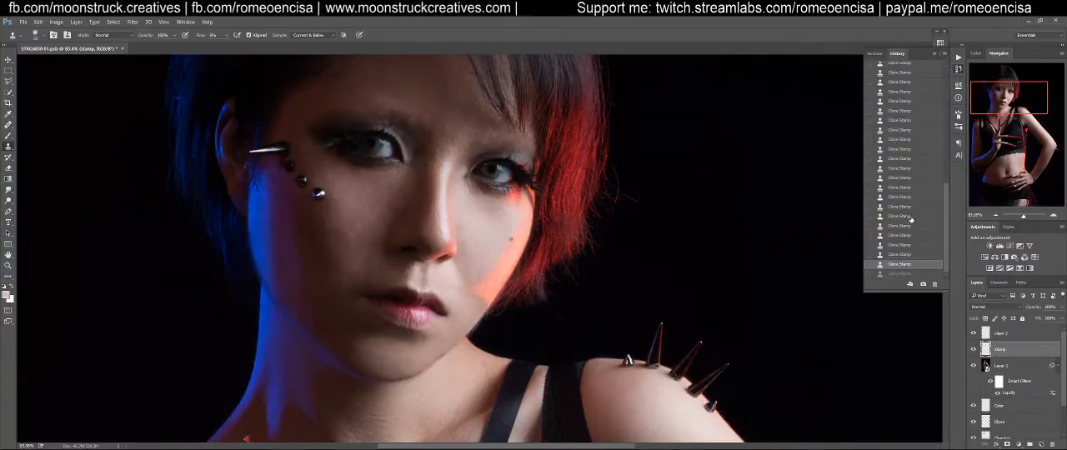
{"action": "left_click", "coordinate": [907, 209]}
{"action": "left_click", "coordinate": [904, 170]}
{"action": "scroll", "coordinate": [904, 170], "scroll_direction": "up", "scroll_amount": 3}
{"action": "left_click", "coordinate": [903, 172]}
{"action": "left_click", "coordinate": [902, 126]}
{"action": "scroll", "coordinate": [902, 155], "scroll_direction": "up", "scroll_amount": 3}
{"action": "left_click", "coordinate": [904, 129]}
{"action": "scroll", "coordinate": [907, 173], "scroll_direction": "up", "scroll_amount": 4}
{"action": "scroll", "coordinate": [907, 175], "scroll_direction": "up", "scroll_amount": 4}
{"action": "left_click", "coordinate": [908, 104]}
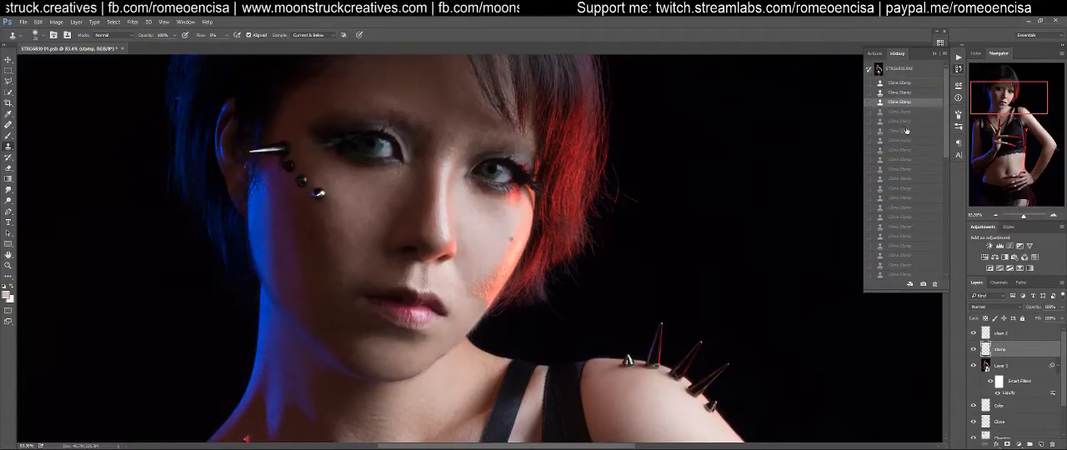
Go through the early Clone Stamp states one by one and revert to one preceding the red-lit cheek edge smoothing
{"action": "left_click", "coordinate": [904, 84]}
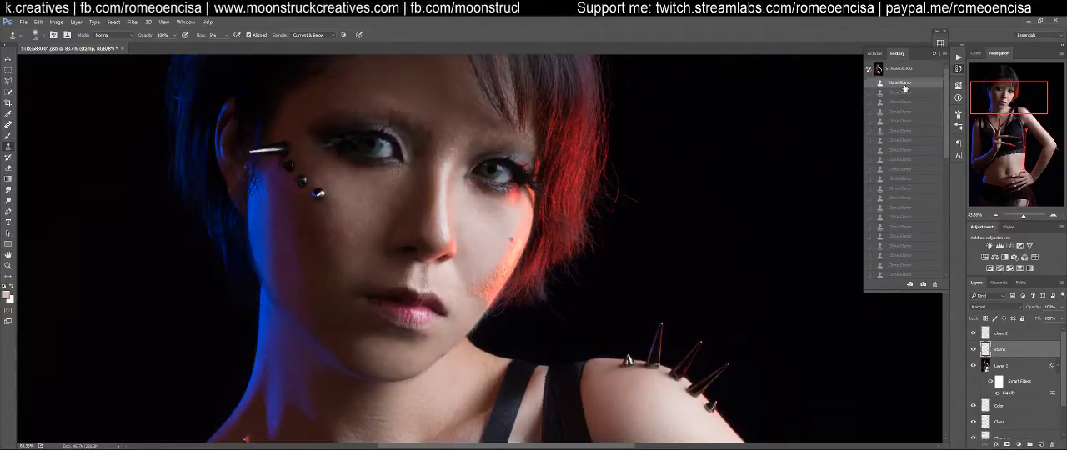
{"action": "left_click", "coordinate": [901, 93]}
{"action": "left_click", "coordinate": [902, 102]}
{"action": "left_click", "coordinate": [901, 111]}
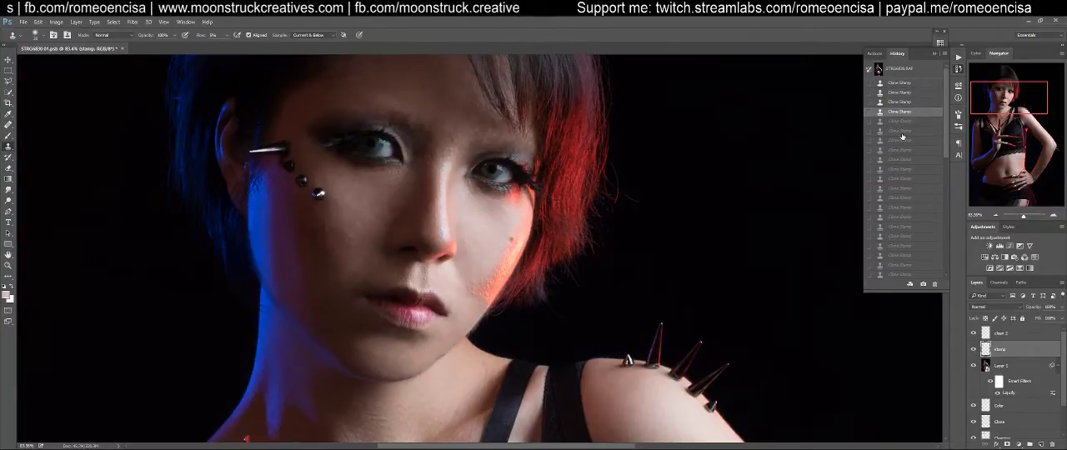
{"action": "left_click", "coordinate": [902, 136]}
{"action": "left_click", "coordinate": [905, 159]}
{"action": "left_click", "coordinate": [906, 172]}
{"action": "left_click", "coordinate": [906, 192]}
{"action": "left_click", "coordinate": [905, 209]}
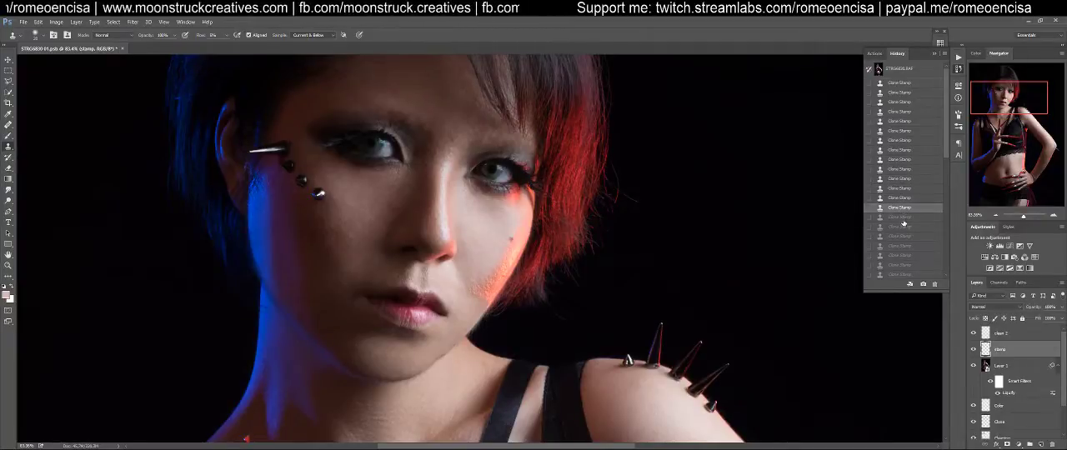
{"action": "left_click", "coordinate": [904, 219]}
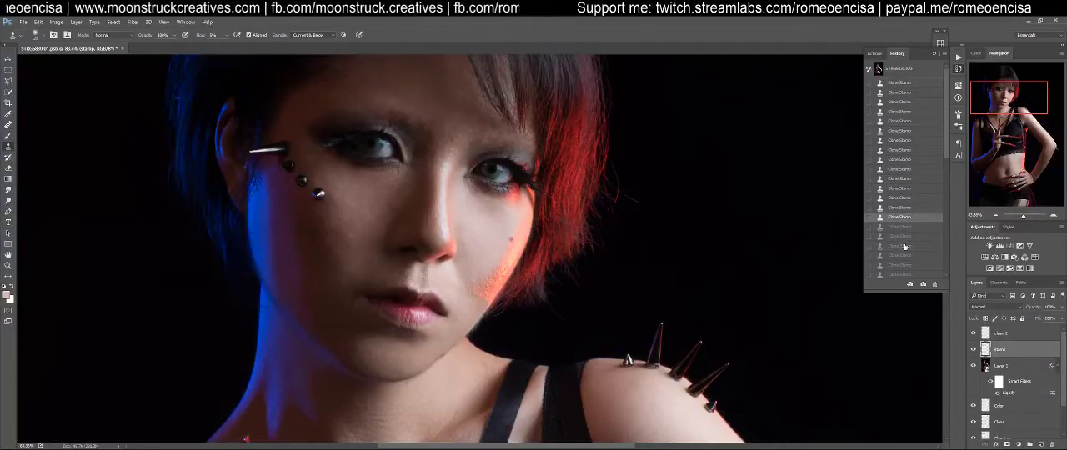
Smooth the rough texture down the red-lit cheek strip with the Healing Brush on the clean 2 layer
{"action": "left_click", "coordinate": [1005, 357]}
{"action": "key", "text": "z"}
{"action": "left_click_drag", "start_coordinate": [491, 282], "coordinate": [532, 270]}
{"action": "key", "text": "s"}
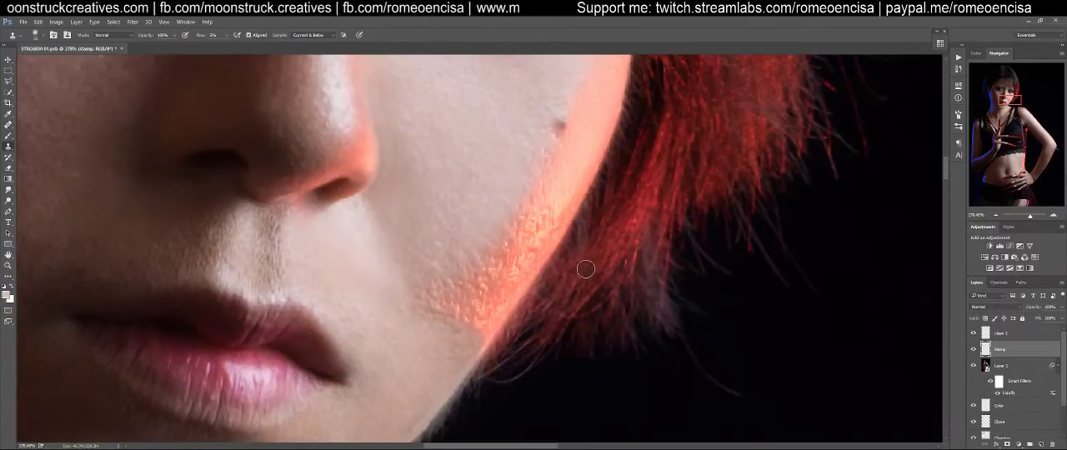
{"action": "left_click", "coordinate": [1009, 335]}
{"action": "key", "text": "j"}
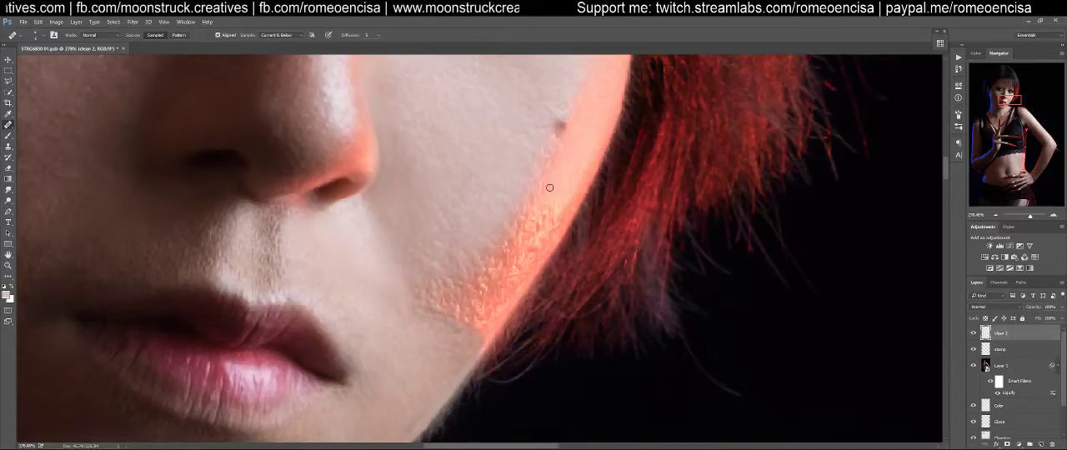
{"action": "left_click_drag", "start_coordinate": [548, 182], "coordinate": [542, 203]}
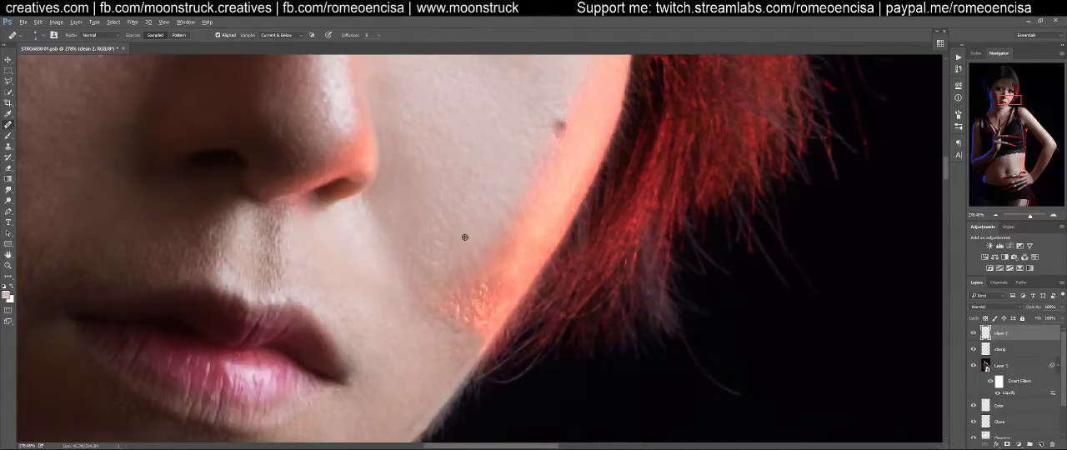
Heal the remaining rough, shiny patch at the lower end of the red-lit cheek strip near the jaw
{"action": "mouse_move", "coordinate": [461, 291]}
{"action": "left_mouse_down"}
{"action": "mouse_move", "coordinate": [450, 298]}
{"action": "mouse_move", "coordinate": [456, 325]}
{"action": "left_mouse_up"}
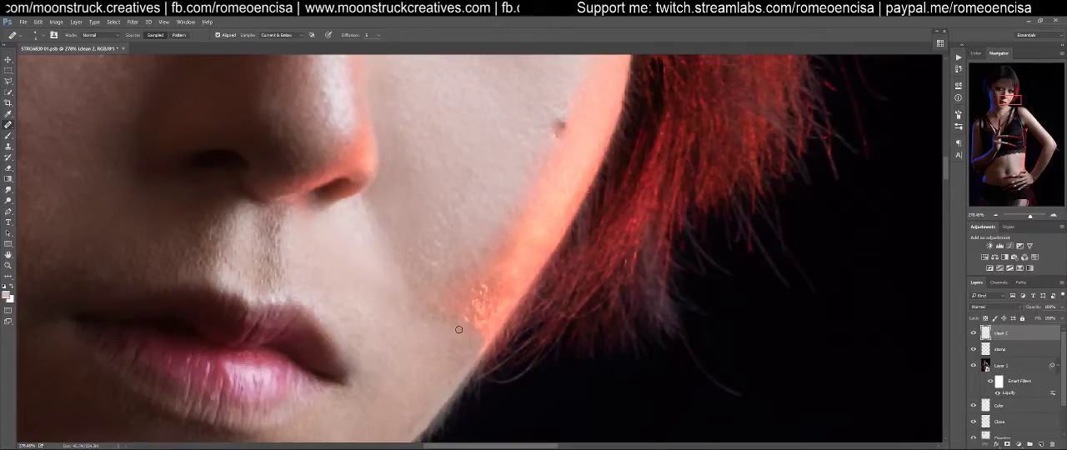
{"action": "mouse_move", "coordinate": [426, 316]}
{"action": "left_mouse_down"}
{"action": "mouse_move", "coordinate": [474, 313]}
{"action": "mouse_move", "coordinate": [476, 322]}
{"action": "left_mouse_up"}
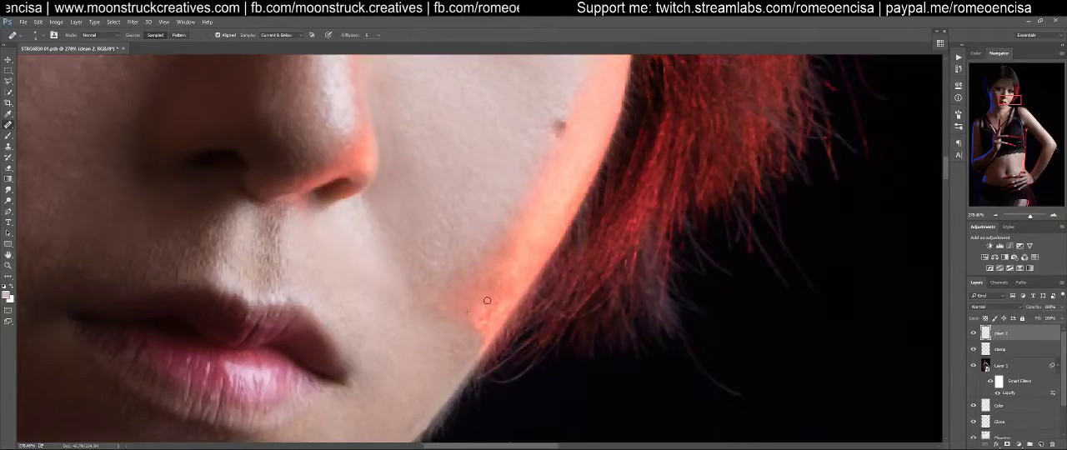
{"action": "mouse_move", "coordinate": [486, 302]}
{"action": "left_mouse_down"}
{"action": "mouse_move", "coordinate": [471, 315]}
{"action": "mouse_move", "coordinate": [498, 302]}
{"action": "mouse_move", "coordinate": [480, 344]}
{"action": "left_mouse_up"}
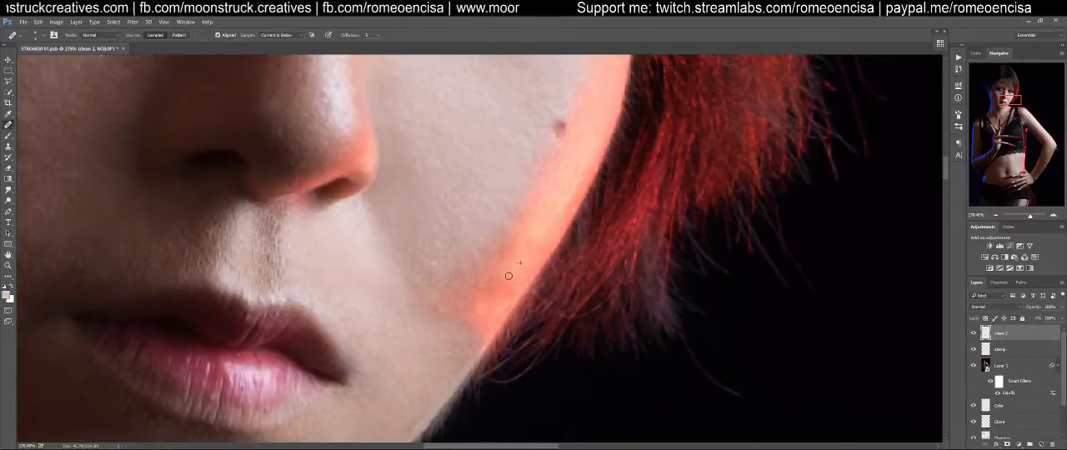
Heal the uneven transition along the inner edge of the red-lit cheek strip just above the jaw
{"action": "mouse_move", "coordinate": [512, 250]}
{"action": "left_mouse_down"}
{"action": "mouse_move", "coordinate": [490, 277]}
{"action": "mouse_move", "coordinate": [493, 303]}
{"action": "mouse_move", "coordinate": [477, 293]}
{"action": "left_mouse_up"}
{"action": "left_click", "coordinate": [527, 259], "text": "alt"}
{"action": "left_click", "coordinate": [488, 314], "text": "alt"}
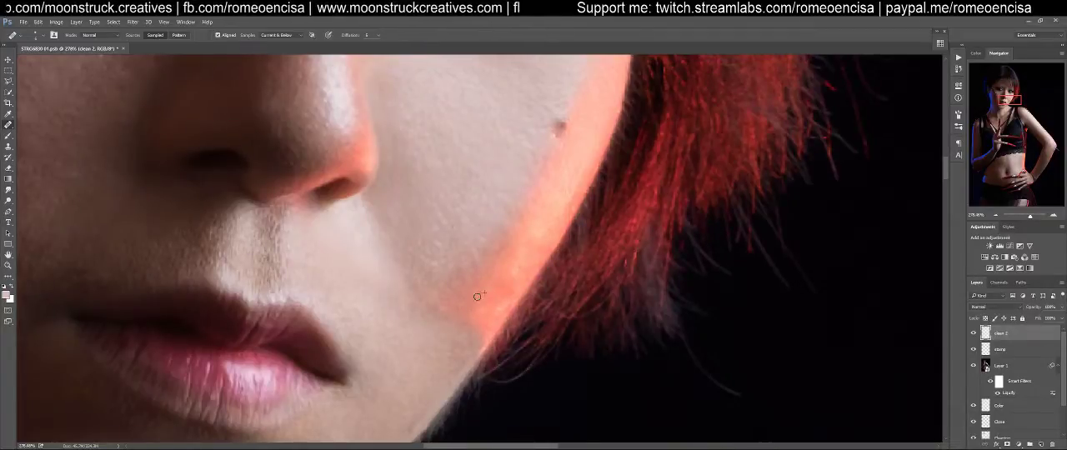
On the stamp layer, set the Clone Stamp flow to 10% and smooth the rough jawline edge beneath the chin
{"action": "key", "text": "ctrl+0"}
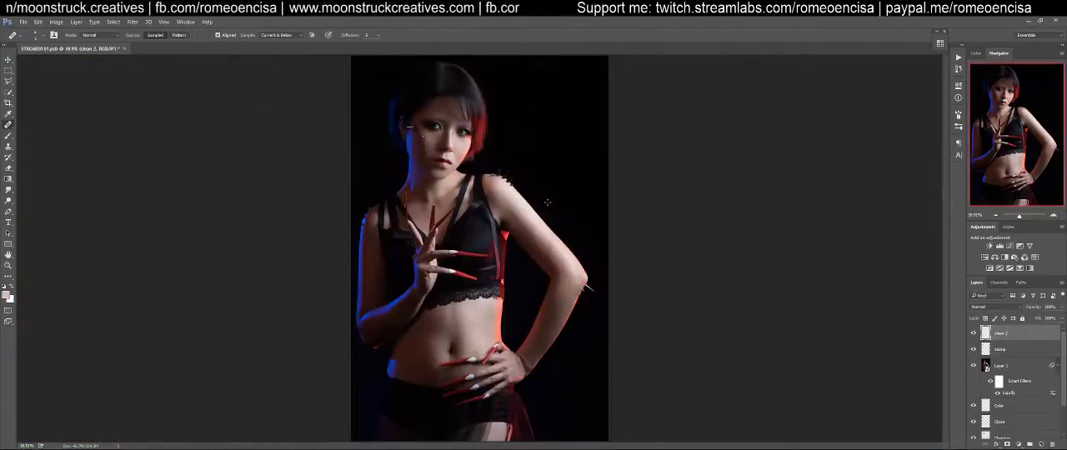
{"action": "left_click_drag", "start_coordinate": [482, 151], "coordinate": [518, 141]}
{"action": "left_click_drag", "start_coordinate": [517, 141], "coordinate": [560, 235]}
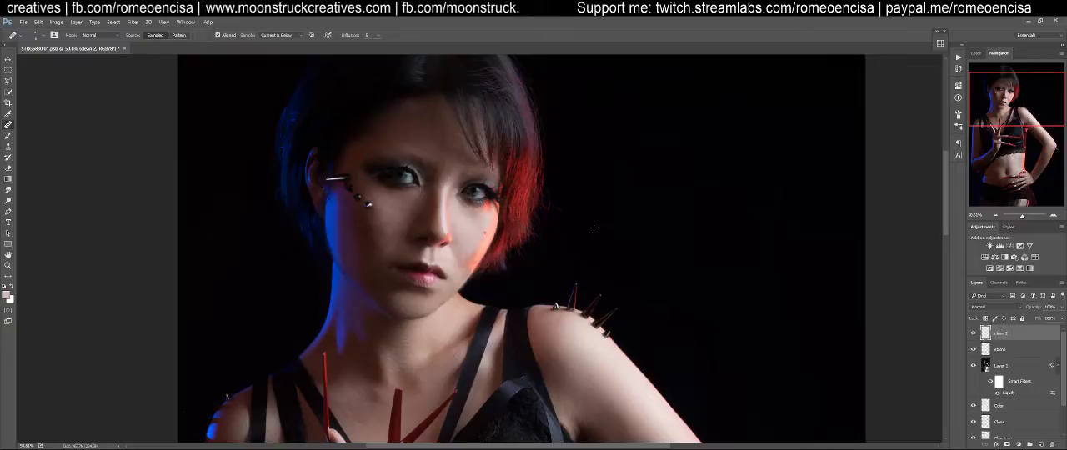
{"action": "mouse_move", "coordinate": [438, 256]}
{"action": "left_mouse_down"}
{"action": "mouse_move", "coordinate": [478, 255]}
{"action": "mouse_move", "coordinate": [629, 139]}
{"action": "mouse_move", "coordinate": [665, 94]}
{"action": "left_mouse_up"}
{"action": "key", "text": "j"}
{"action": "left_click", "coordinate": [1005, 345]}
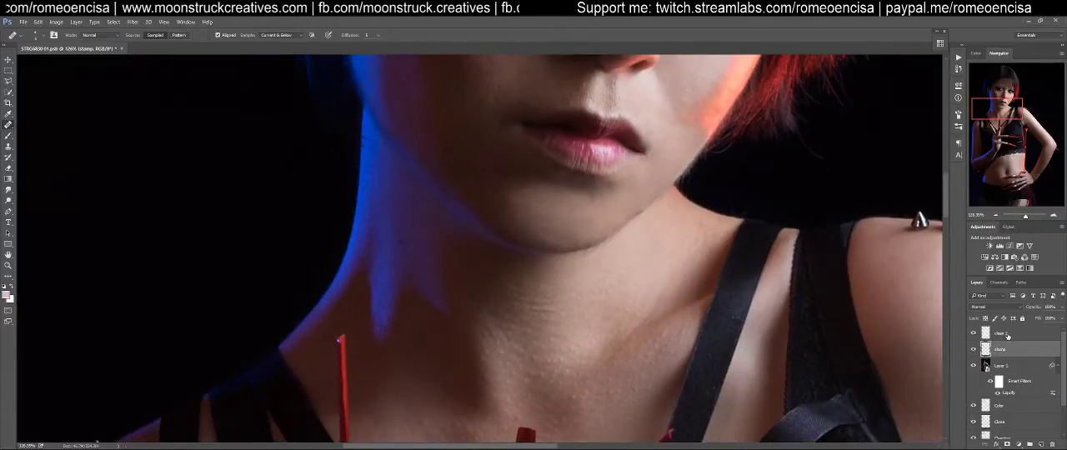
{"action": "key", "text": "s"}
{"action": "mouse_move", "coordinate": [656, 198]}
{"action": "left_mouse_down"}
{"action": "mouse_move", "coordinate": [604, 261]}
{"action": "mouse_move", "coordinate": [631, 254]}
{"action": "left_mouse_up"}
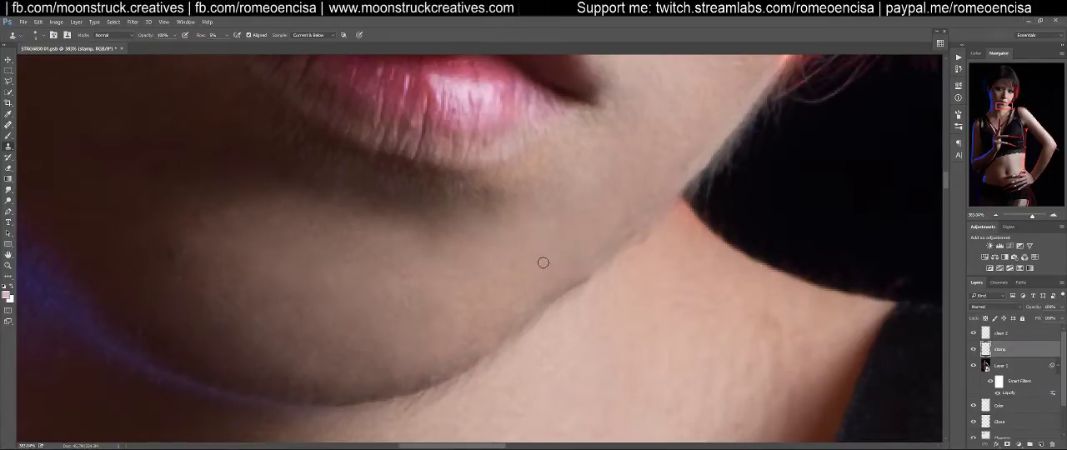
{"action": "key", "text": "shift+1"}
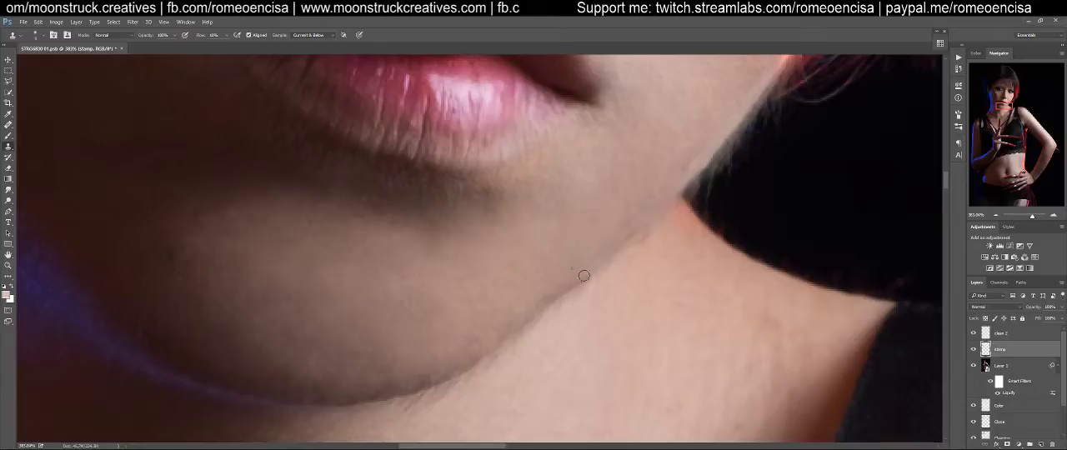
{"action": "mouse_move", "coordinate": [590, 274]}
{"action": "left_mouse_down"}
{"action": "mouse_move", "coordinate": [473, 362]}
{"action": "mouse_move", "coordinate": [399, 390]}
{"action": "left_mouse_up"}
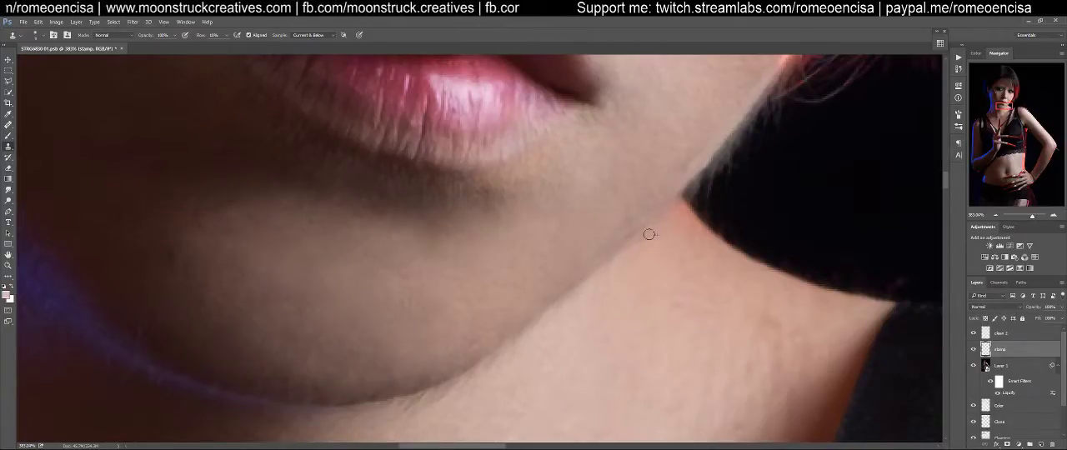
Clone clean skin over the remaining uneven spots on the jawline where it meets the neck
{"action": "left_click", "coordinate": [611, 232], "text": "alt"}
{"action": "left_click", "coordinate": [565, 252], "text": "alt"}
{"action": "left_click_drag", "start_coordinate": [614, 240], "coordinate": [605, 246]}
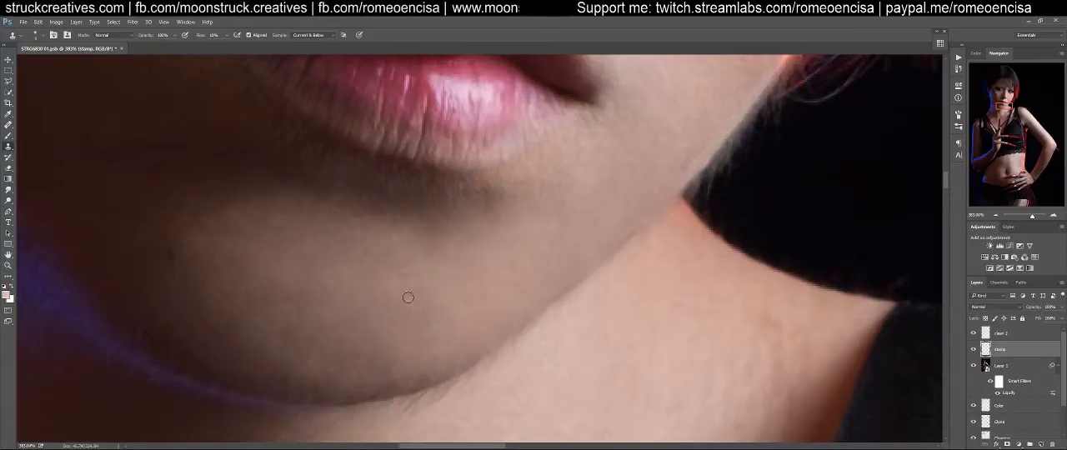
Merge all visible layers into a new layer above clean 2 and duplicate that merged layer
{"action": "left_click_drag", "start_coordinate": [477, 255], "coordinate": [576, 283]}
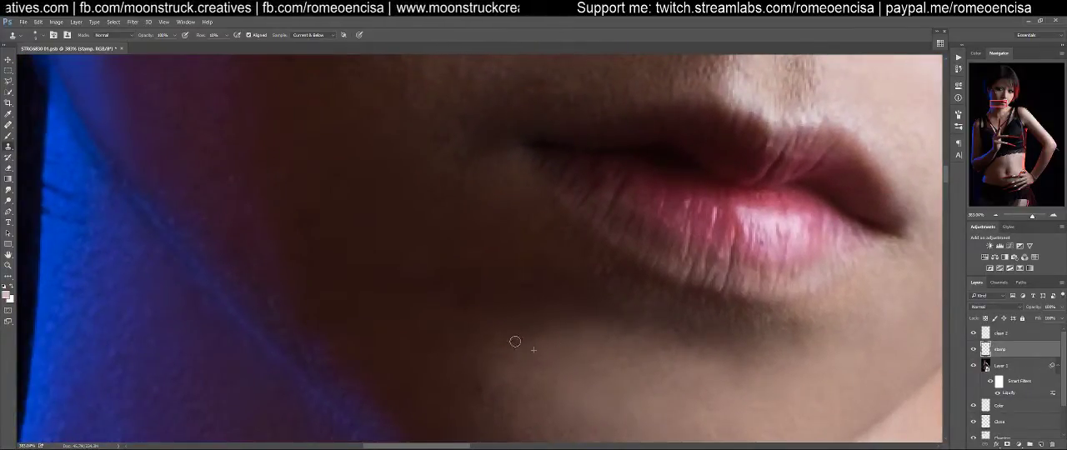
{"action": "left_click_drag", "start_coordinate": [576, 289], "coordinate": [588, 336]}
{"action": "left_click_drag", "start_coordinate": [515, 150], "coordinate": [562, 269]}
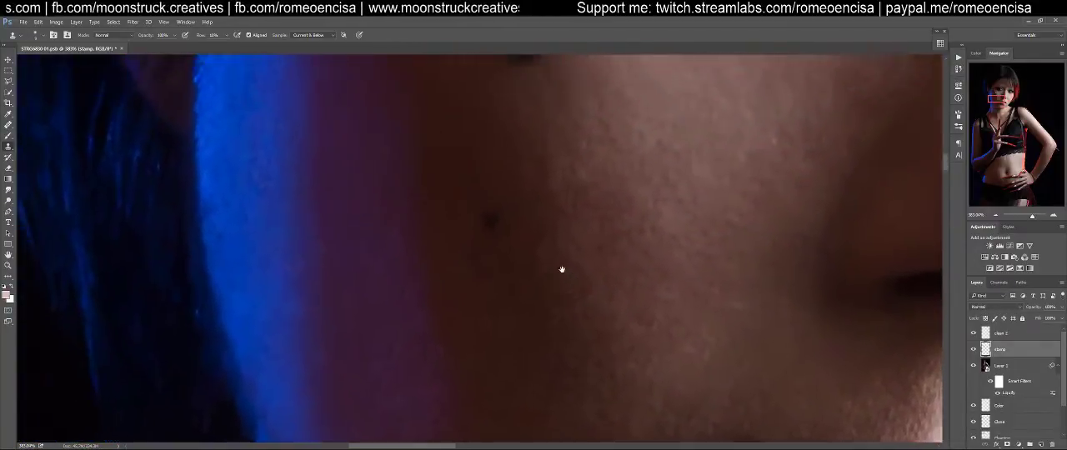
{"action": "key", "text": "ctrl+minus"}
{"action": "key", "text": "ctrl+minus"}
{"action": "key", "text": "ctrl+minus"}
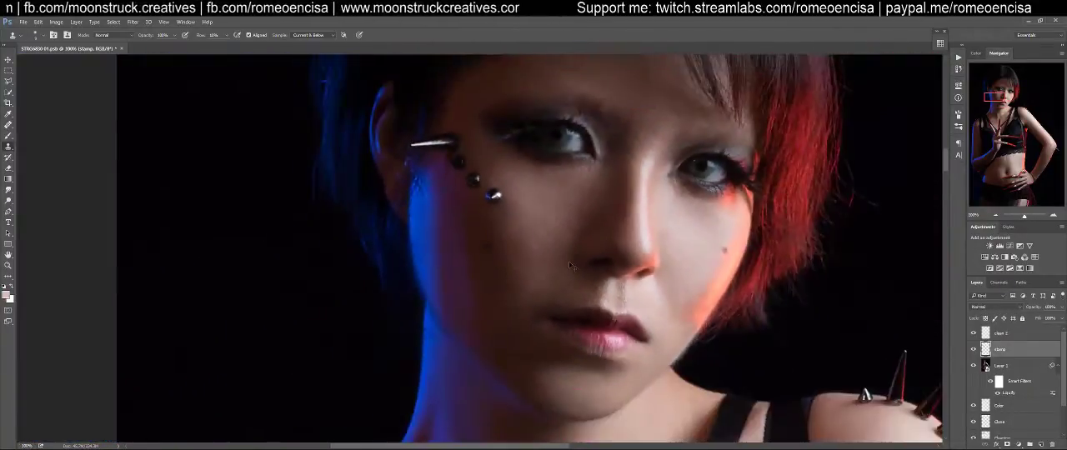
{"action": "left_click", "coordinate": [1020, 335]}
{"action": "key", "text": "ctrl+shift+alt+e"}
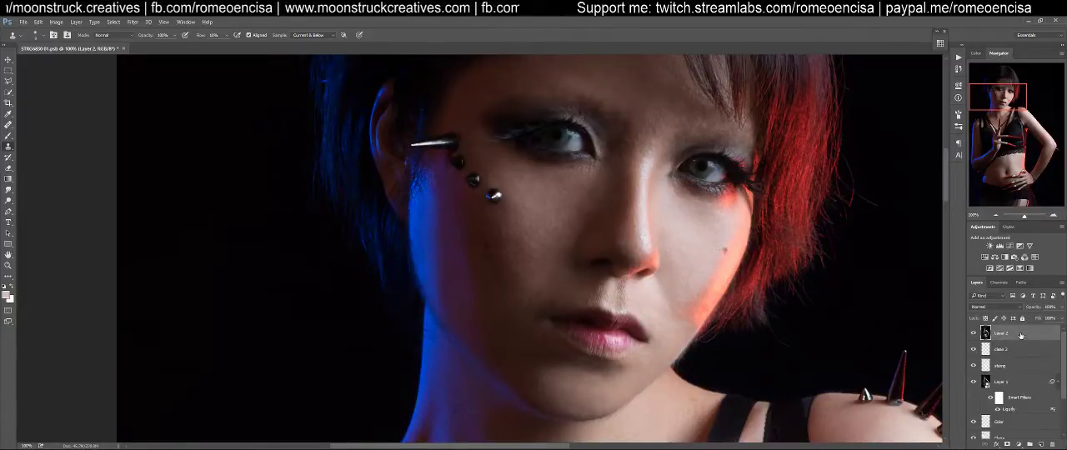
{"action": "key", "text": "ctrl+j"}
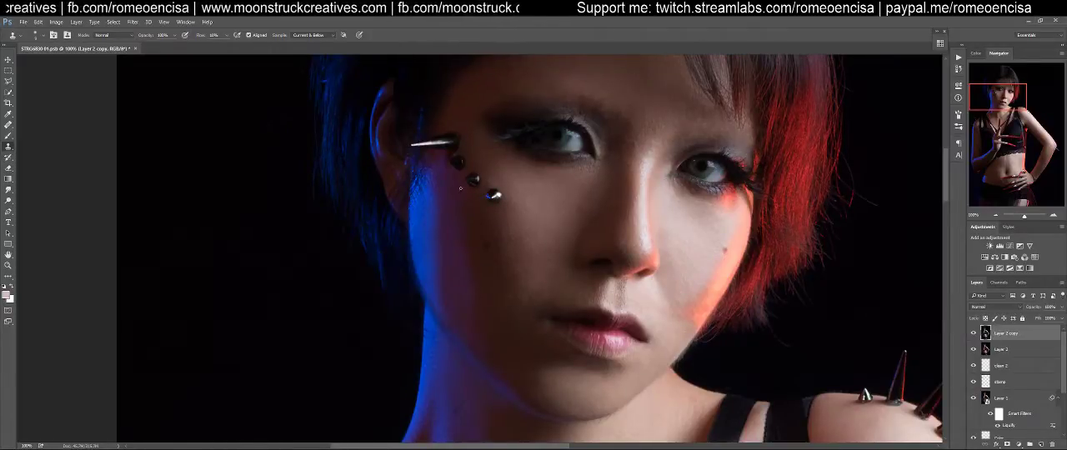
Compare the face with the Layer 2 copy hidden and shown
{"action": "scroll", "coordinate": [623, 188], "scroll_direction": "up", "scroll_amount": 1}
{"action": "scroll", "coordinate": [642, 250], "scroll_direction": "down", "scroll_amount": 2}
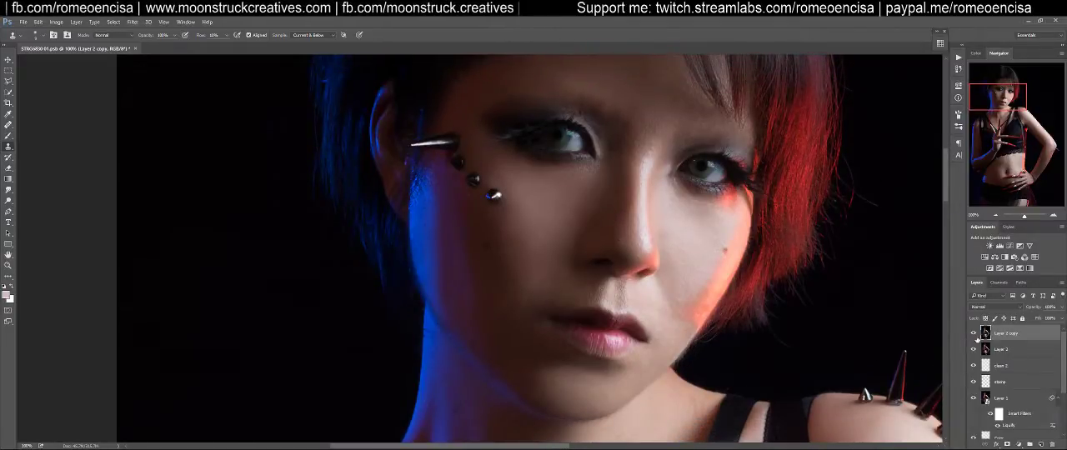
{"action": "left_click", "coordinate": [973, 334]}
{"action": "left_click", "coordinate": [973, 333]}
{"action": "left_click", "coordinate": [974, 334]}
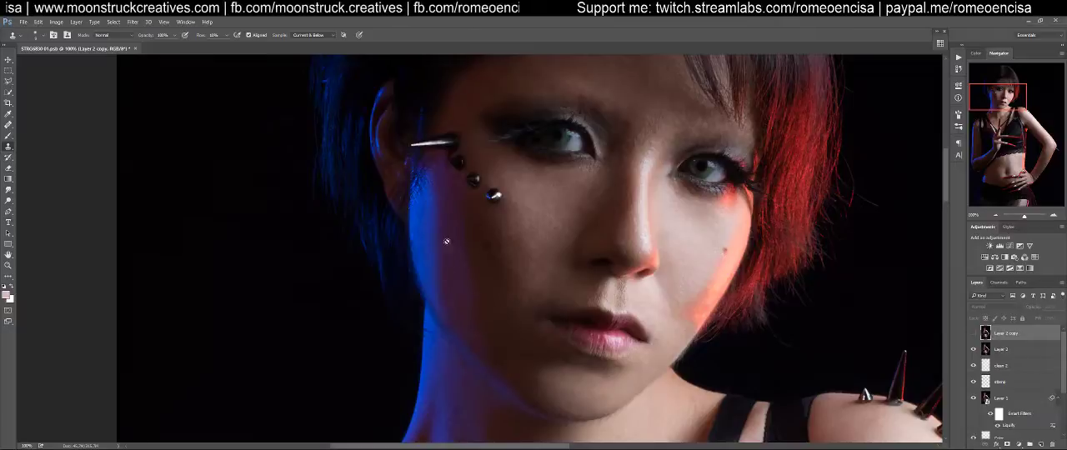
{"action": "left_click", "coordinate": [973, 333]}
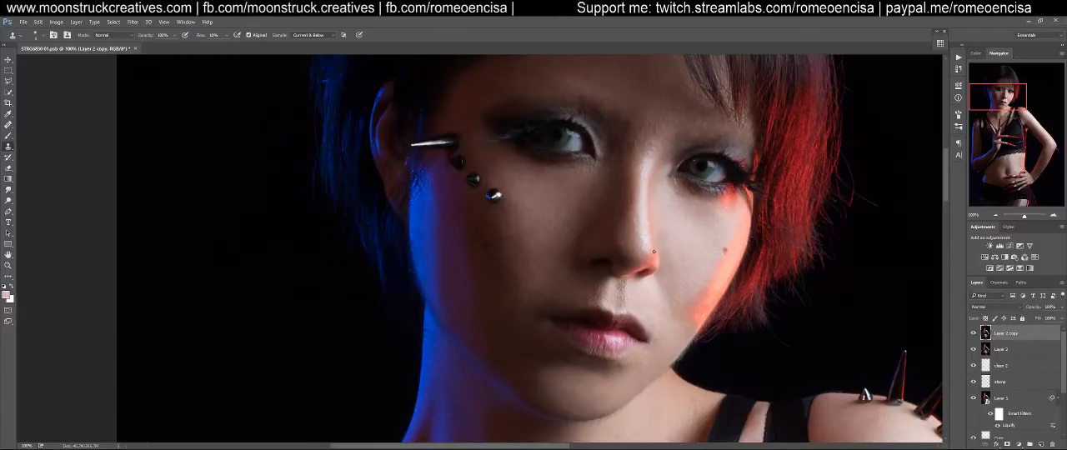
Examine the retouched portrait at several magnifications, from the face and shoulder up close to the full figure
{"action": "scroll", "coordinate": [612, 177], "scroll_direction": "up", "scroll_amount": 3}
{"action": "scroll", "coordinate": [618, 250], "scroll_direction": "down", "scroll_amount": 4}
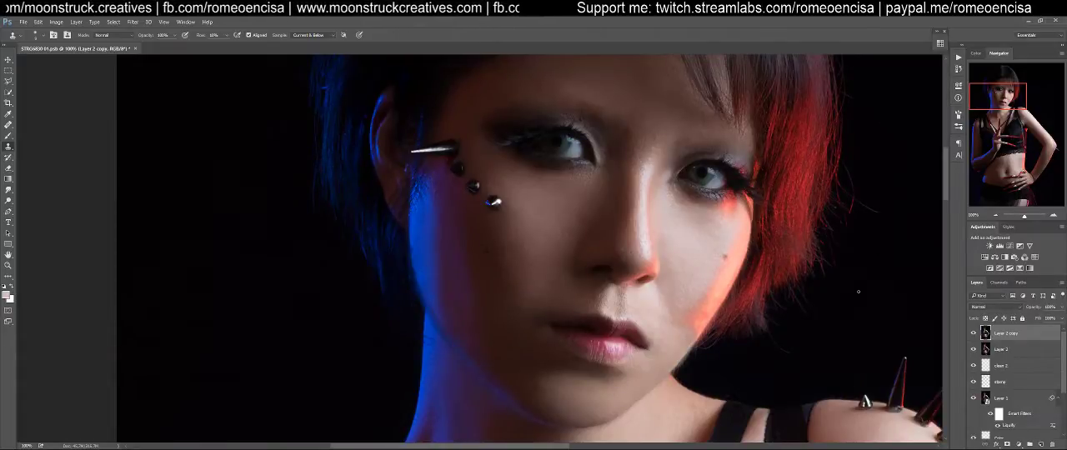
{"action": "scroll", "coordinate": [757, 320], "scroll_direction": "down", "scroll_amount": 5}
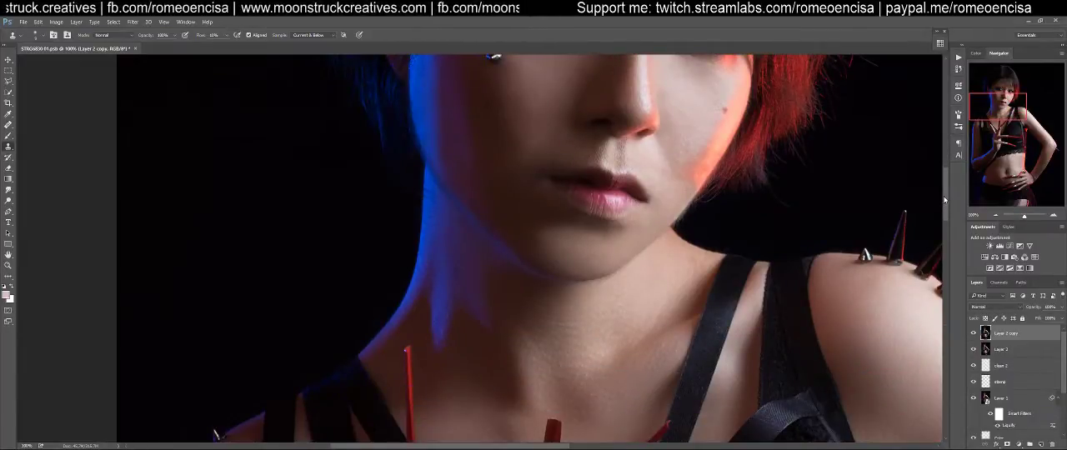
{"action": "scroll", "coordinate": [943, 196], "scroll_direction": "up", "scroll_amount": 9}
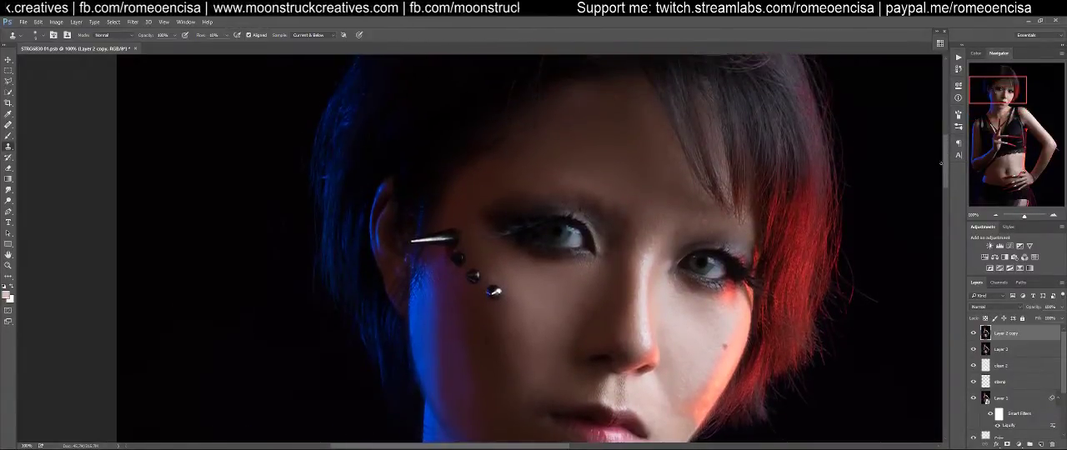
{"action": "key", "text": "ctrl+0"}
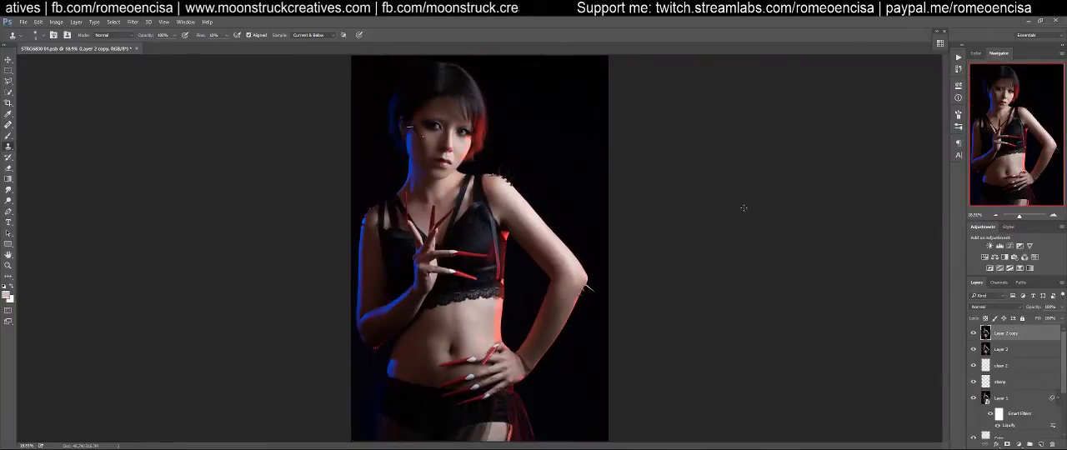
{"action": "key", "text": "ctrl+plus"}
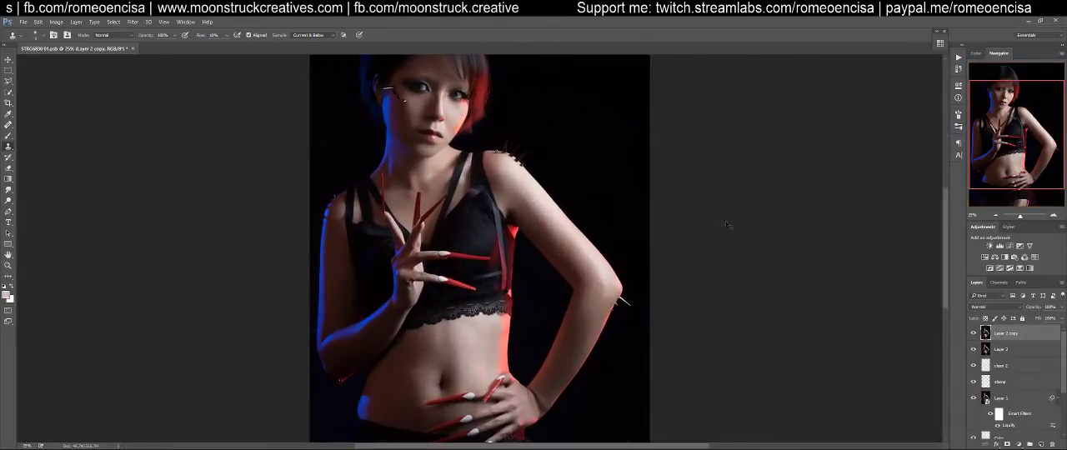
{"action": "key", "text": "ctrl+minus"}
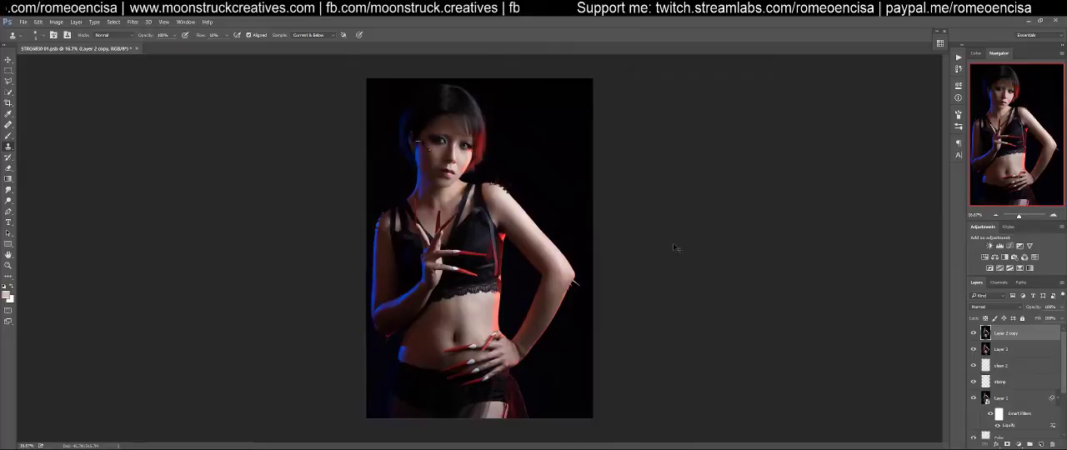
{"action": "key", "text": "ctrl+minus"}
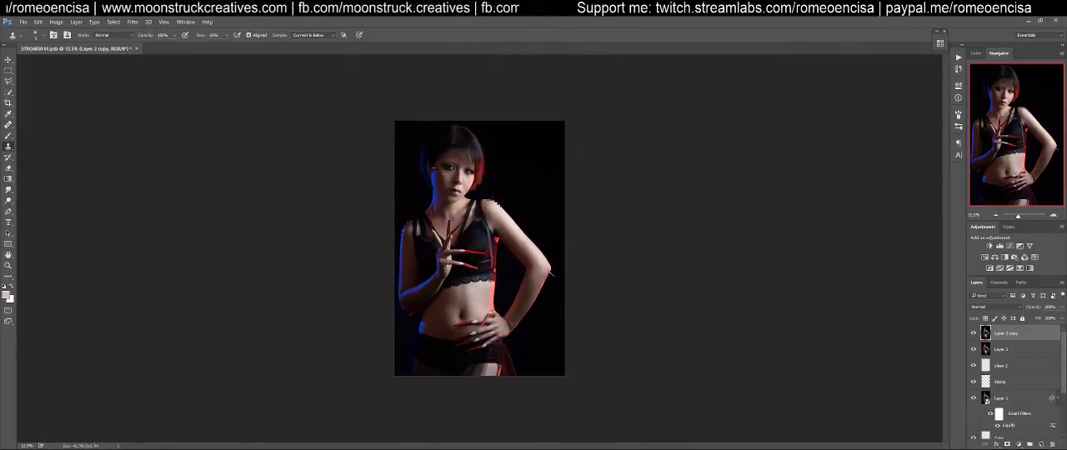
{"action": "key", "text": "ctrl+plus"}
{"action": "key", "text": "ctrl+plus"}
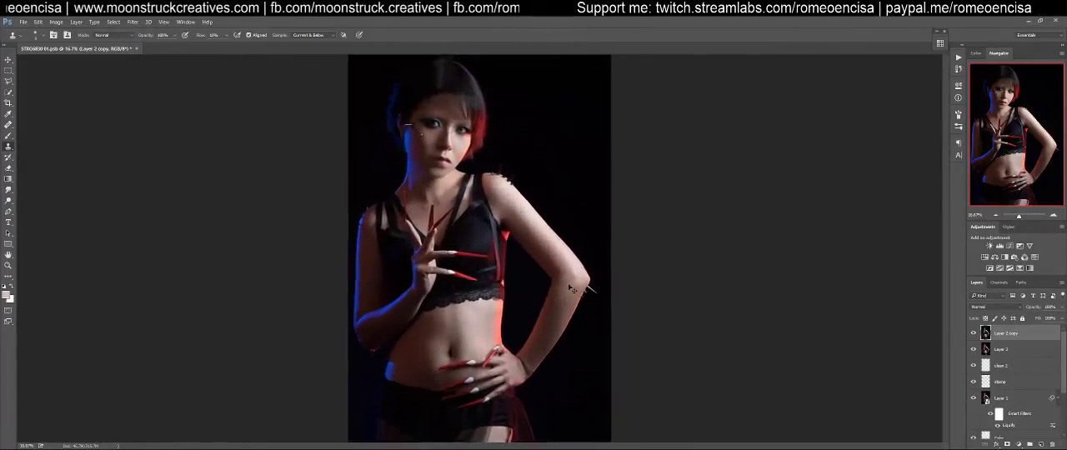
{"action": "key", "text": "ctrl+plus"}
{"action": "key", "text": "ctrl+plus"}
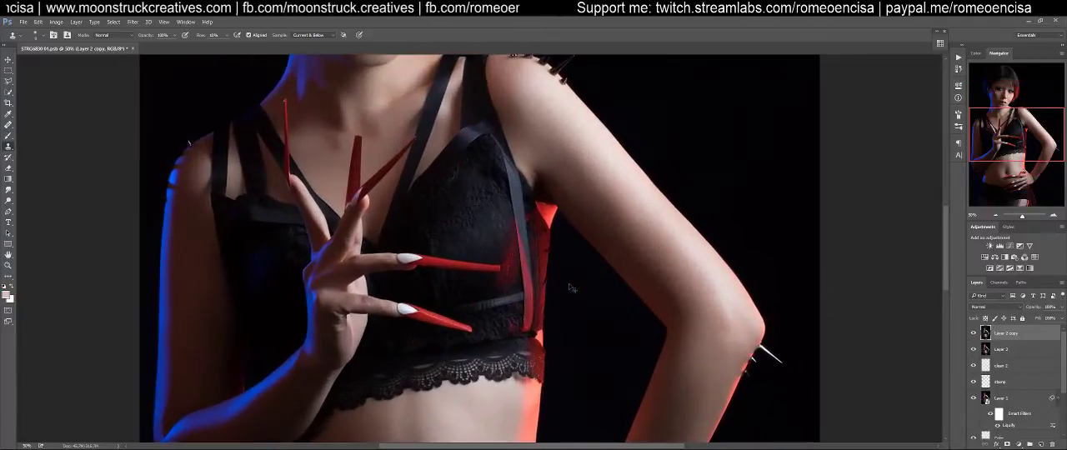
{"action": "scroll", "coordinate": [515, 185], "scroll_direction": "up", "scroll_amount": 3}
{"action": "key", "text": "ctrl+plus"}
{"action": "key", "text": "ctrl+plus"}
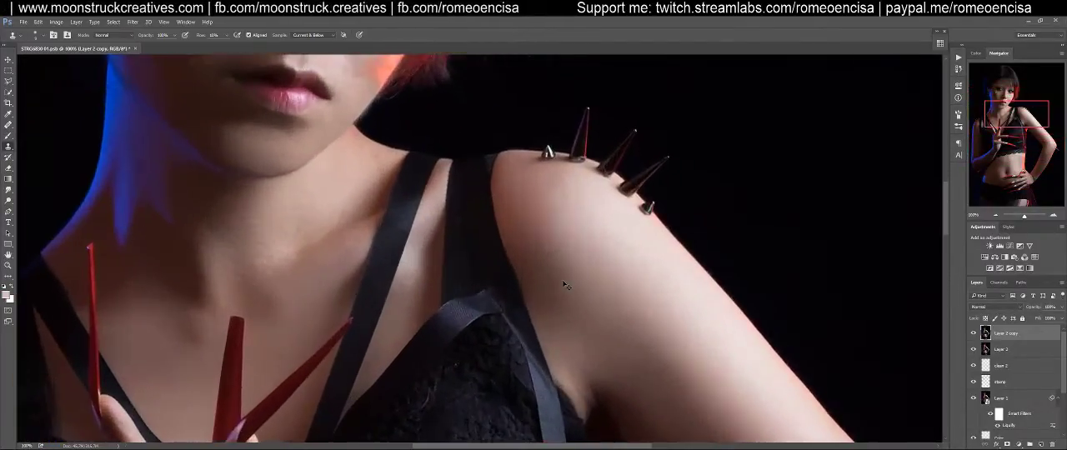
{"action": "key", "text": "ctrl+0"}
{"action": "key", "text": "ctrl+plus"}
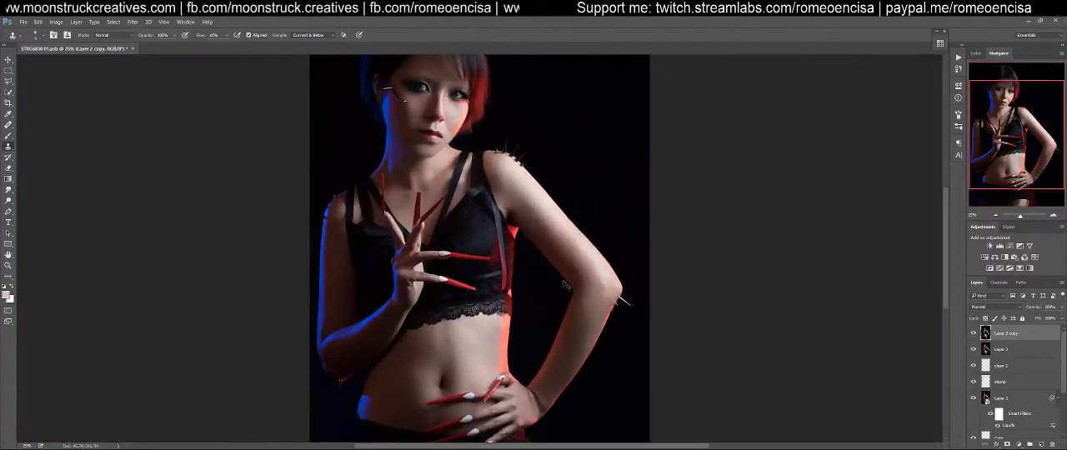
{"action": "key", "text": "ctrl+0"}
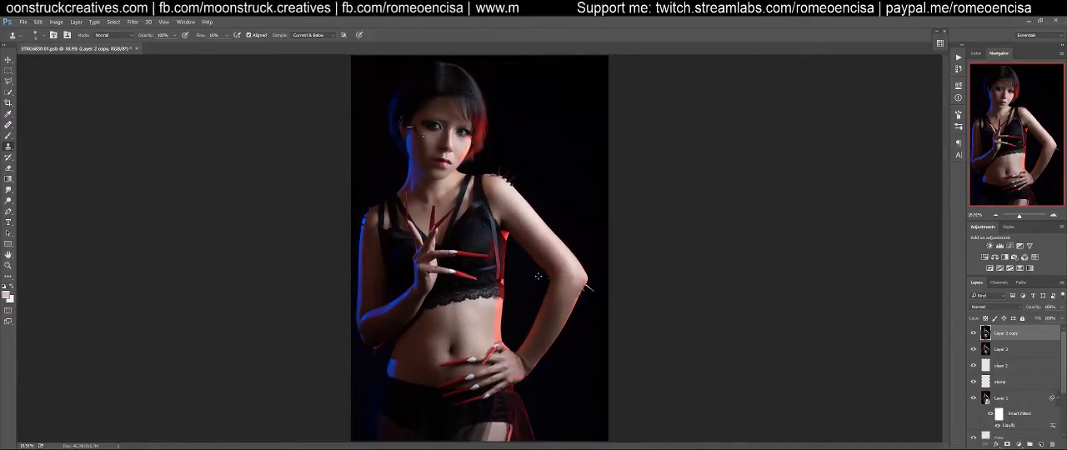
Examine the upper body, then the face and hair at 100% magnification, to check the skin retouching
{"action": "key", "text": "ctrl+plus"}
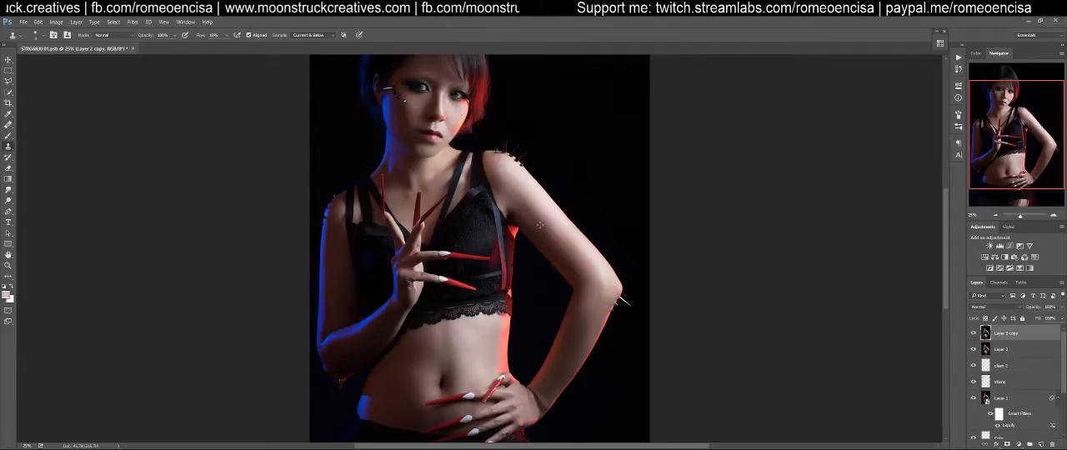
{"action": "scroll", "coordinate": [540, 225], "scroll_direction": "up", "scroll_amount": 1}
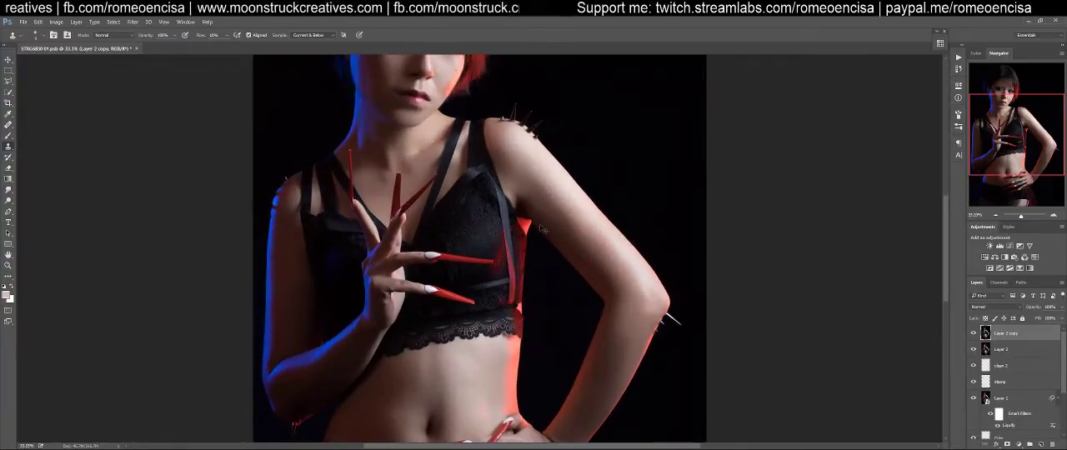
{"action": "scroll", "coordinate": [540, 225], "scroll_direction": "up", "scroll_amount": 4}
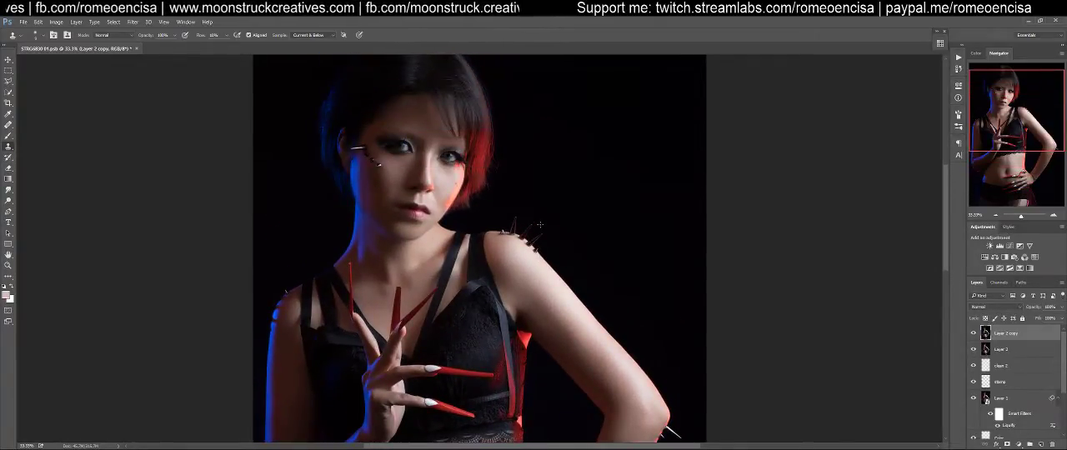
{"action": "scroll", "coordinate": [540, 225], "scroll_direction": "up", "scroll_amount": 1}
{"action": "scroll", "coordinate": [542, 228], "scroll_direction": "down", "scroll_amount": 1}
{"action": "scroll", "coordinate": [542, 228], "scroll_direction": "up", "scroll_amount": 1}
{"action": "scroll", "coordinate": [542, 227], "scroll_direction": "down", "scroll_amount": 1}
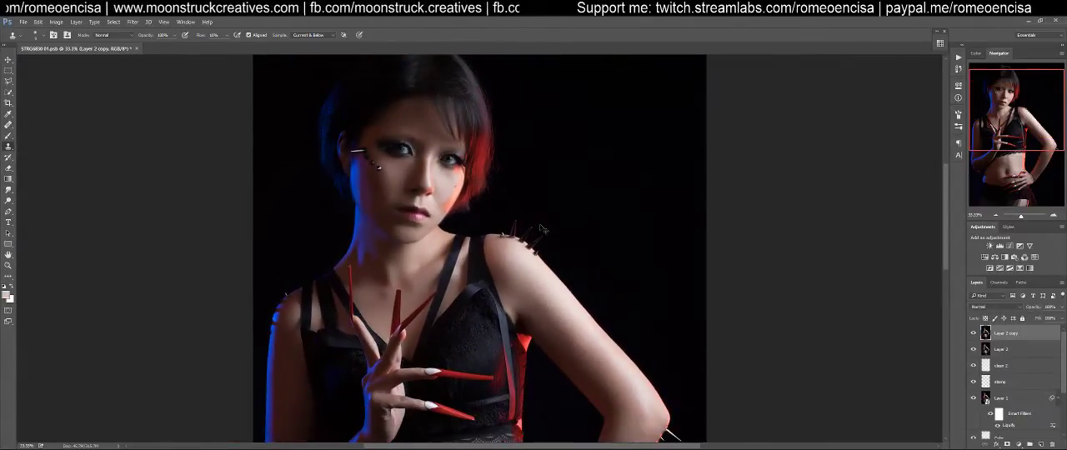
{"action": "scroll", "coordinate": [542, 228], "scroll_direction": "up", "scroll_amount": 2}
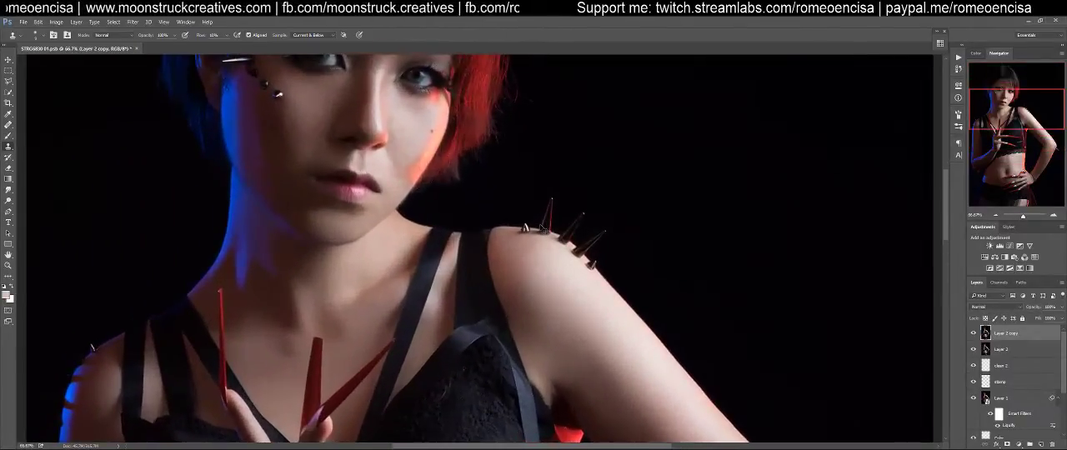
{"action": "scroll", "coordinate": [542, 227], "scroll_direction": "up", "scroll_amount": 1}
{"action": "left_click_drag", "start_coordinate": [481, 222], "coordinate": [644, 338]}
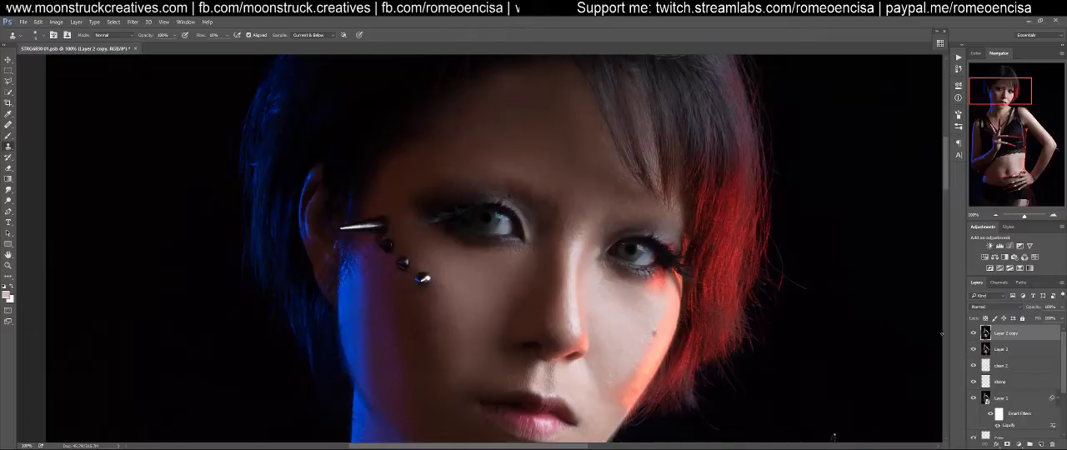
{"action": "scroll", "coordinate": [790, 305], "scroll_direction": "up", "scroll_amount": 3}
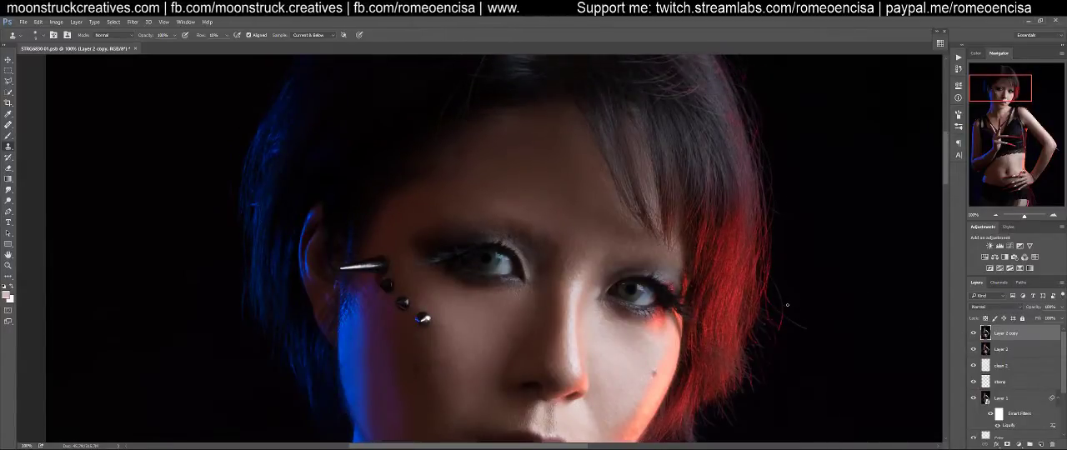
Examine the retouched face, hair and neck, from the full figure to a close-up of the face and shoulder
{"action": "scroll", "coordinate": [786, 308], "scroll_direction": "down", "scroll_amount": 3}
{"action": "scroll", "coordinate": [789, 306], "scroll_direction": "up", "scroll_amount": 5}
{"action": "scroll", "coordinate": [793, 301], "scroll_direction": "down", "scroll_amount": 3}
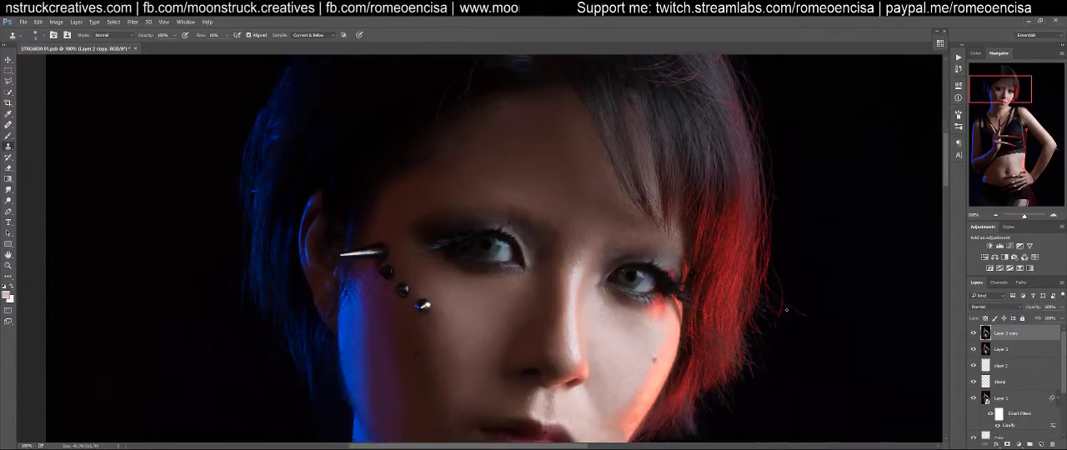
{"action": "key", "text": "ctrl+0"}
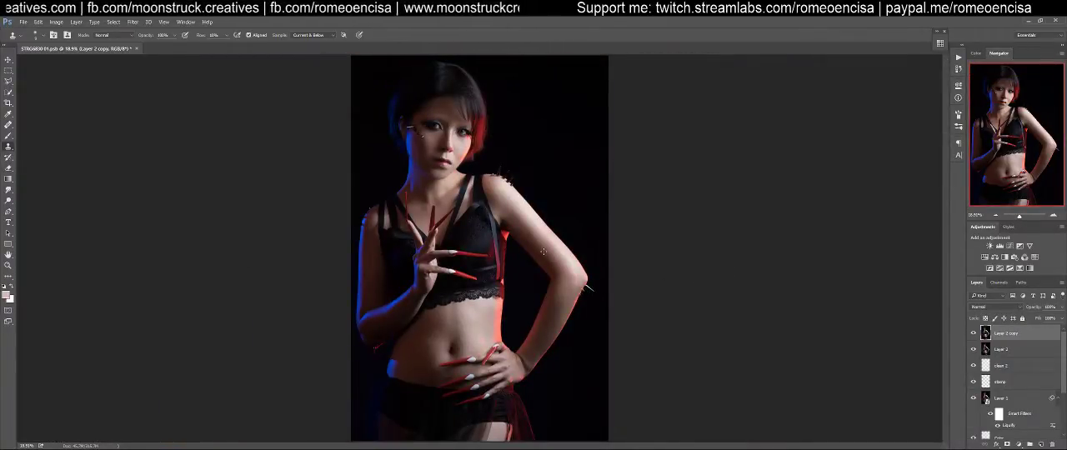
{"action": "left_click_drag", "start_coordinate": [468, 178], "coordinate": [524, 171]}
{"action": "left_click_drag", "start_coordinate": [445, 87], "coordinate": [530, 324]}
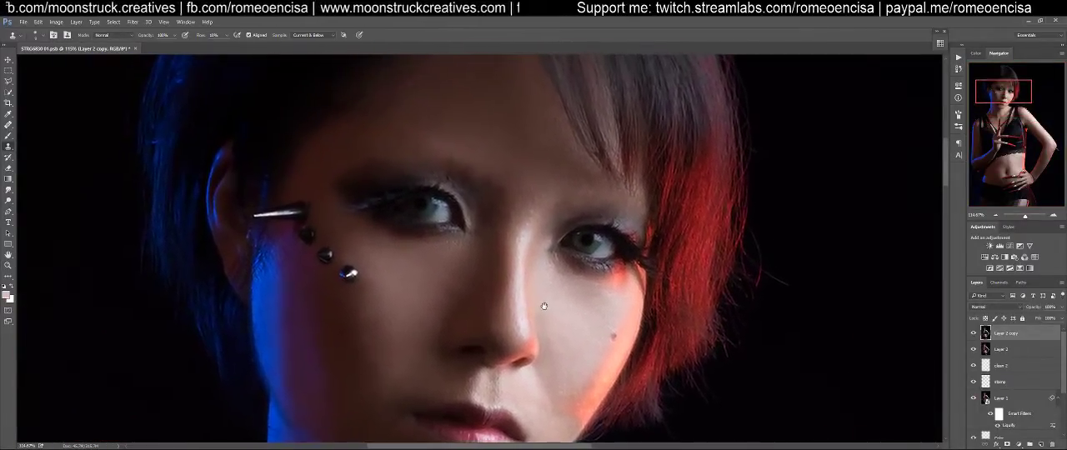
{"action": "left_click", "coordinate": [973, 333]}
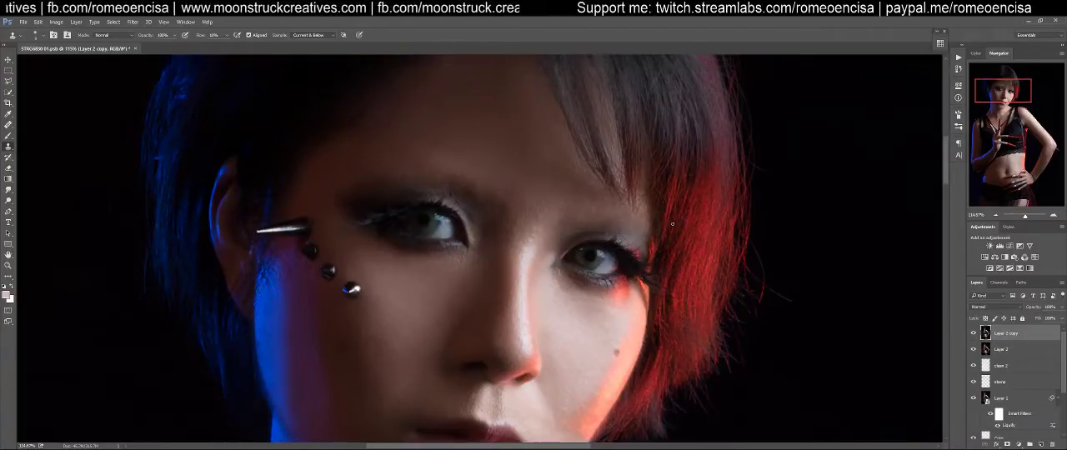
{"action": "scroll", "coordinate": [667, 226], "scroll_direction": "down", "scroll_amount": 5}
{"action": "scroll", "coordinate": [661, 231], "scroll_direction": "down", "scroll_amount": 6}
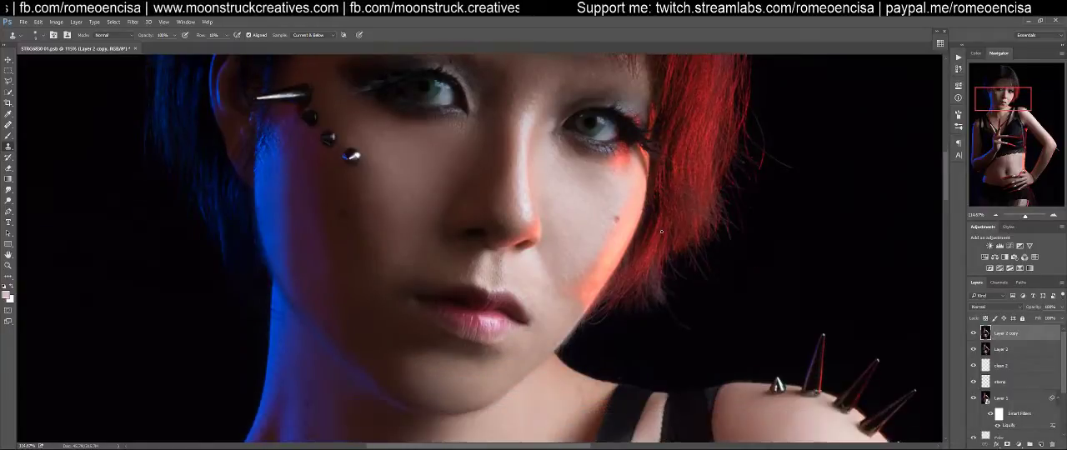
{"action": "scroll", "coordinate": [661, 231], "scroll_direction": "down", "scroll_amount": 1}
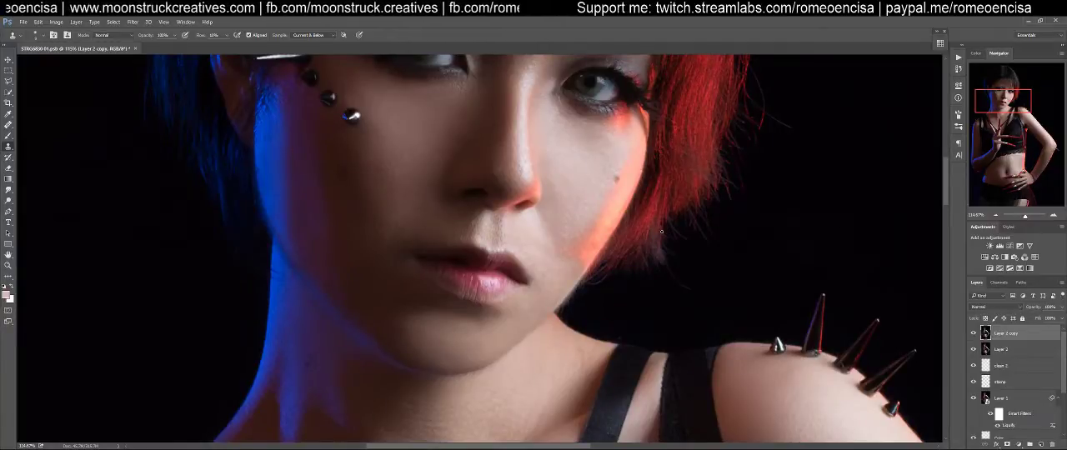
{"action": "scroll", "coordinate": [663, 231], "scroll_direction": "down", "scroll_amount": 14}
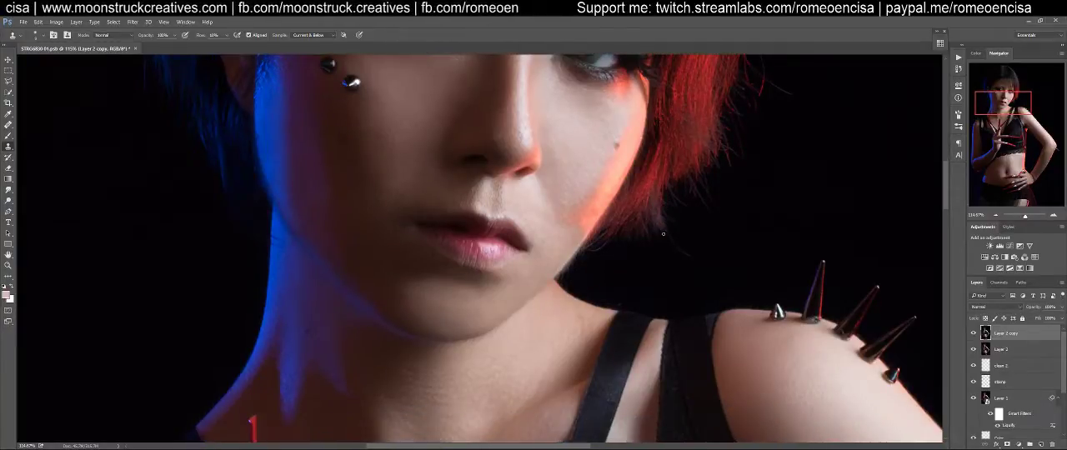
{"action": "scroll", "coordinate": [670, 241], "scroll_direction": "up", "scroll_amount": 7}
{"action": "scroll", "coordinate": [670, 241], "scroll_direction": "up", "scroll_amount": 2}
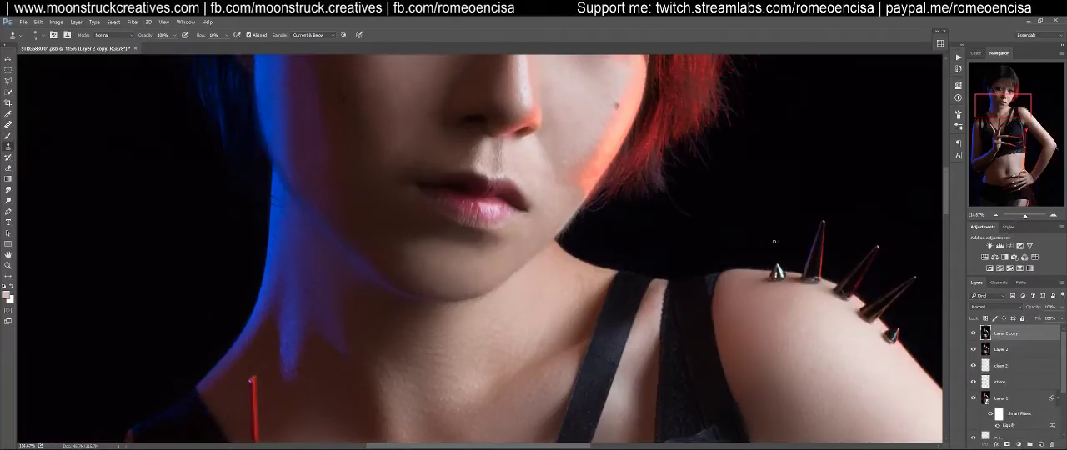
Examine the body at close range, from the shoulders and chest across the hands and abdomen to the skirt
{"action": "left_click_drag", "start_coordinate": [405, 329], "coordinate": [743, 123]}
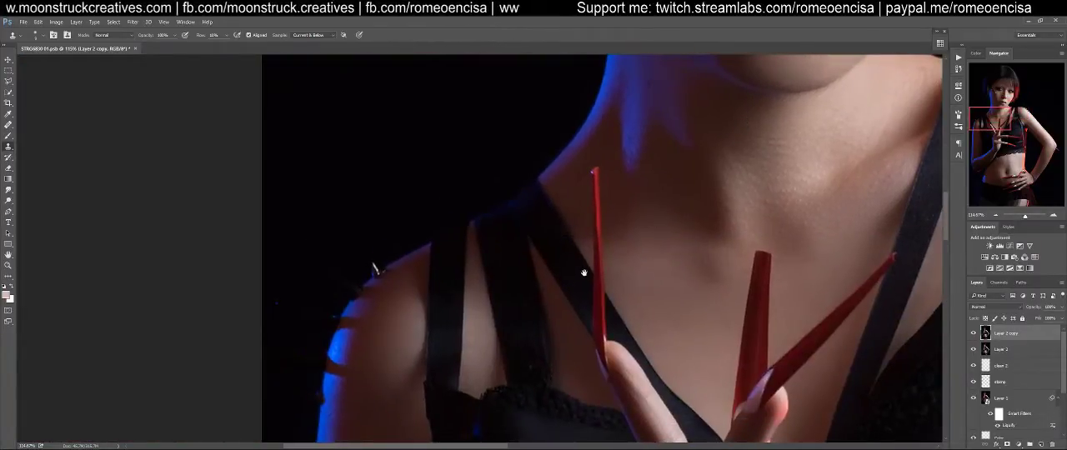
{"action": "left_click_drag", "start_coordinate": [577, 331], "coordinate": [391, 75]}
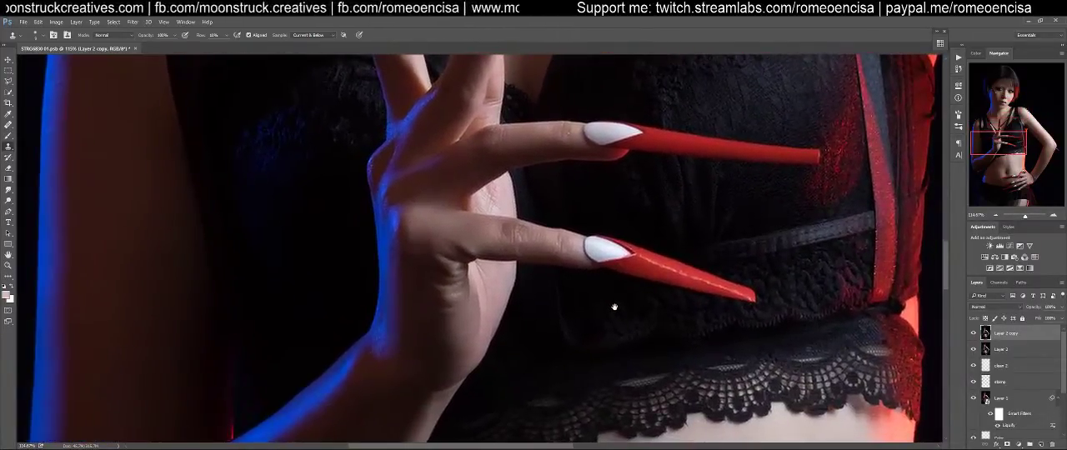
{"action": "left_click_drag", "start_coordinate": [614, 306], "coordinate": [614, 376]}
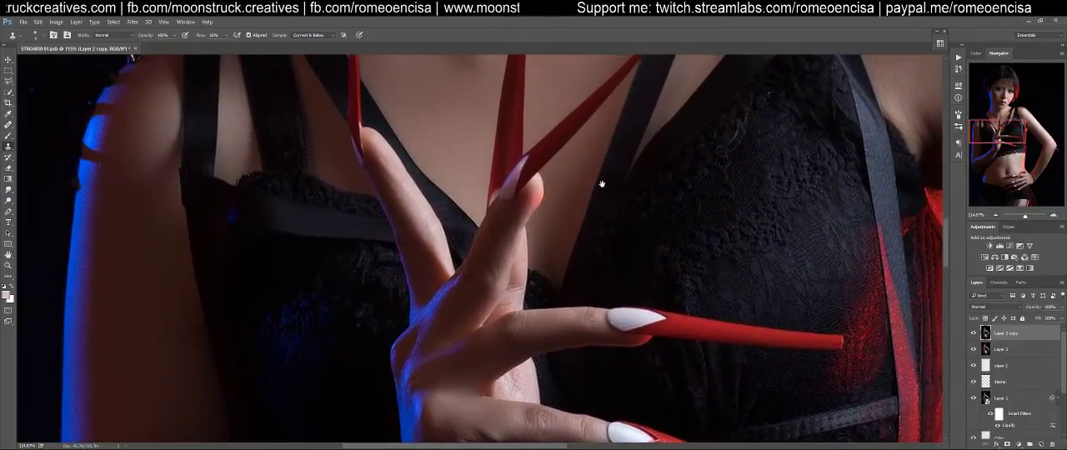
{"action": "left_click_drag", "start_coordinate": [602, 183], "coordinate": [288, 252]}
{"action": "left_click_drag", "start_coordinate": [555, 334], "coordinate": [567, 226]}
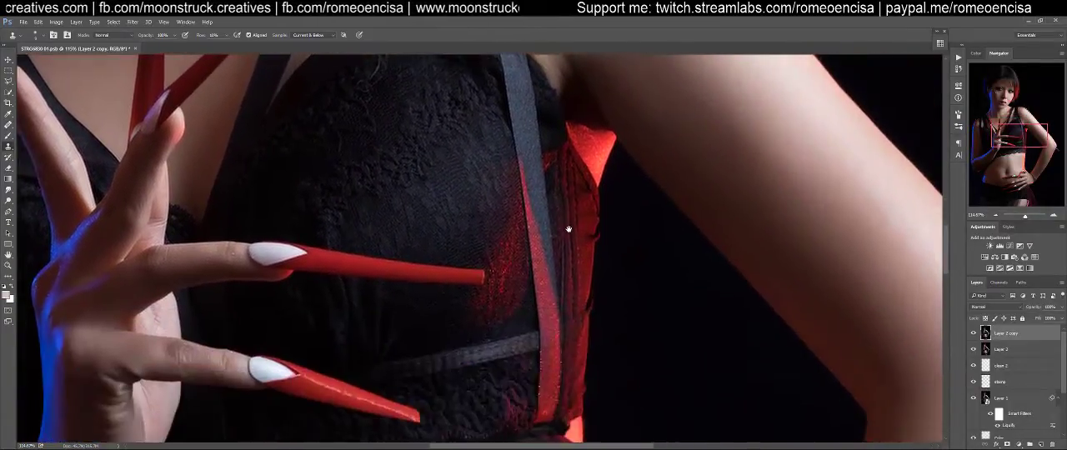
{"action": "left_click_drag", "start_coordinate": [540, 396], "coordinate": [576, 171]}
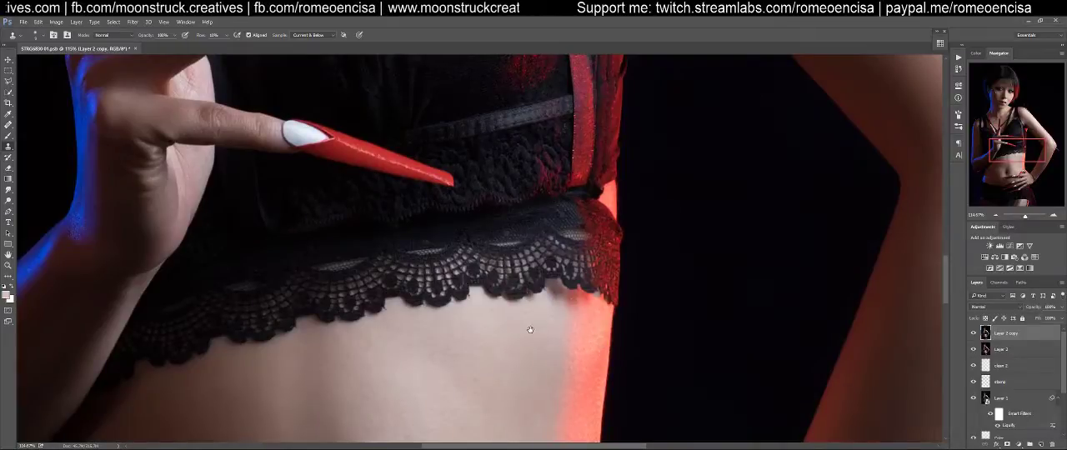
{"action": "left_click_drag", "start_coordinate": [603, 355], "coordinate": [900, 289]}
{"action": "left_click_drag", "start_coordinate": [741, 319], "coordinate": [559, 132]}
{"action": "left_click_drag", "start_coordinate": [669, 353], "coordinate": [636, 240]}
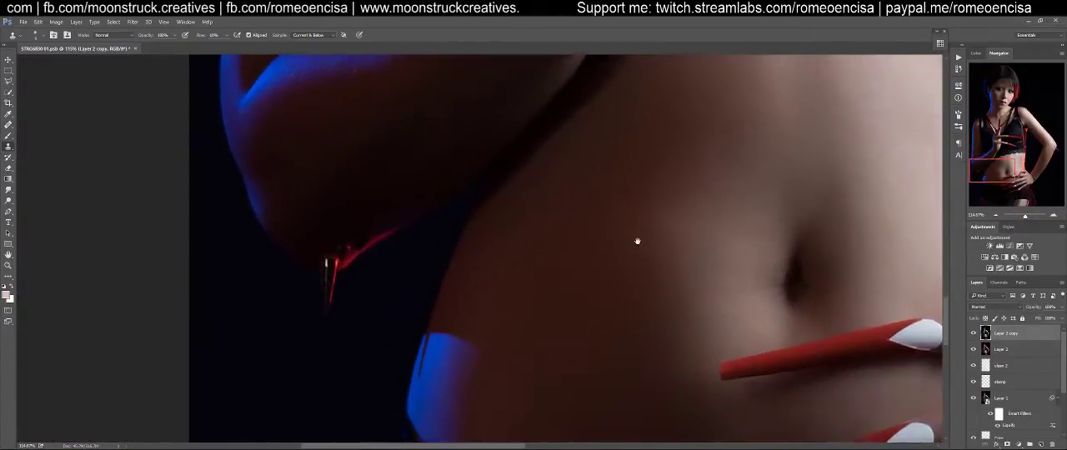
{"action": "left_click_drag", "start_coordinate": [741, 304], "coordinate": [453, 195]}
{"action": "left_click_drag", "start_coordinate": [673, 229], "coordinate": [296, 209]}
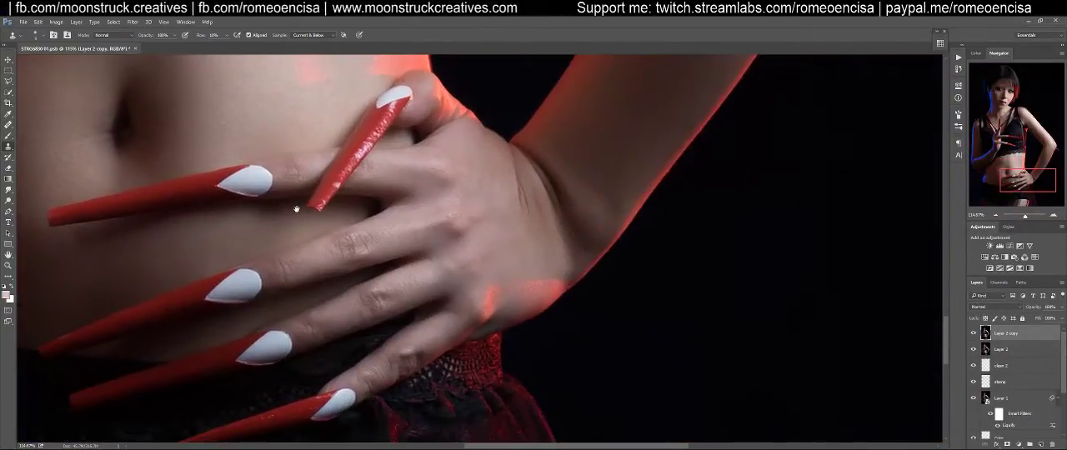
{"action": "left_click_drag", "start_coordinate": [422, 362], "coordinate": [658, 116]}
{"action": "left_click_drag", "start_coordinate": [442, 382], "coordinate": [412, 336]}
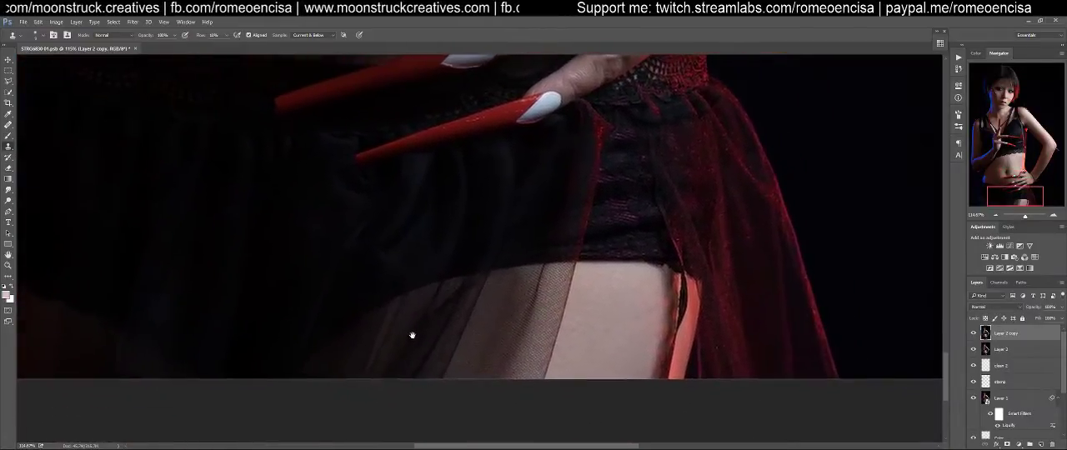
Examine the abdomen, elbow and shoulder at close range, ending at the face and hair
{"action": "left_click_drag", "start_coordinate": [714, 237], "coordinate": [638, 294]}
{"action": "left_click_drag", "start_coordinate": [679, 144], "coordinate": [906, 217]}
{"action": "left_click_drag", "start_coordinate": [619, 193], "coordinate": [367, 381]}
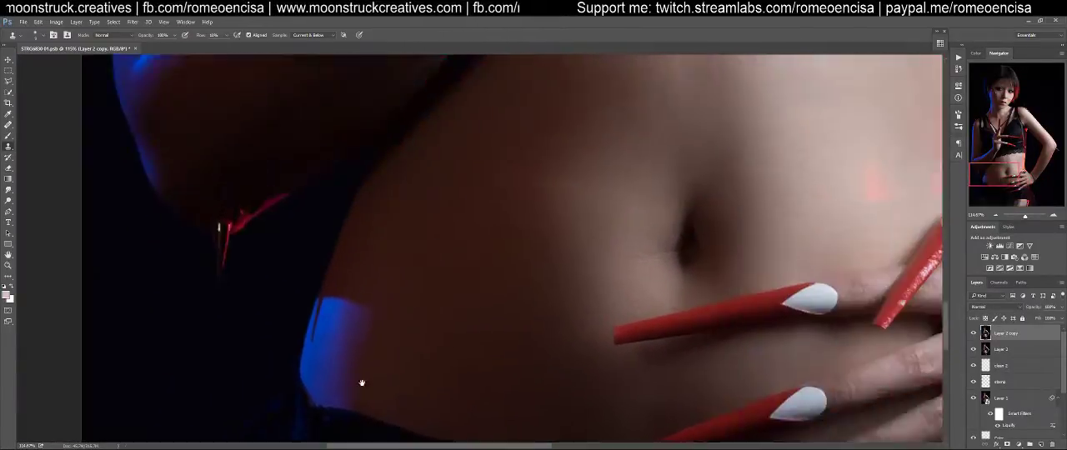
{"action": "left_click_drag", "start_coordinate": [538, 173], "coordinate": [288, 174]}
{"action": "left_click_drag", "start_coordinate": [693, 126], "coordinate": [398, 276]}
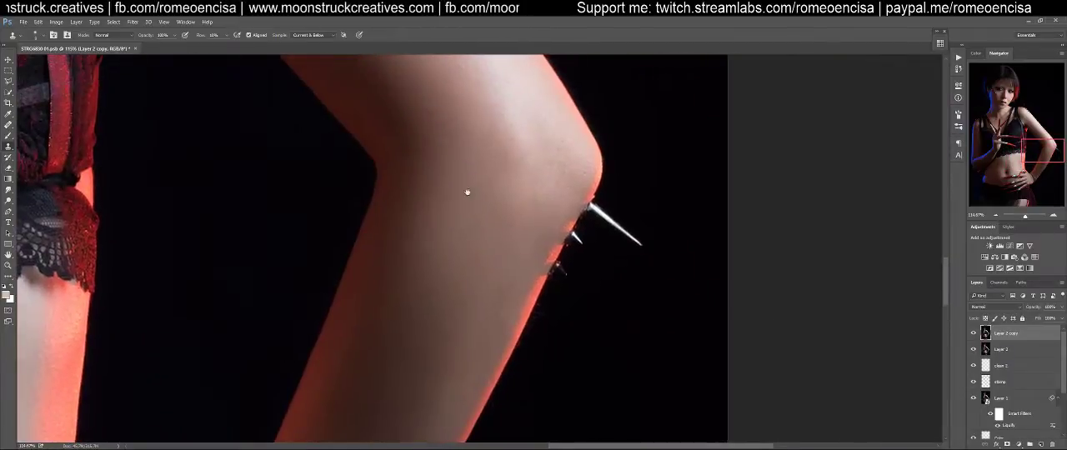
{"action": "left_click_drag", "start_coordinate": [458, 169], "coordinate": [656, 439]}
{"action": "left_click_drag", "start_coordinate": [457, 190], "coordinate": [748, 370]}
{"action": "left_click_drag", "start_coordinate": [514, 207], "coordinate": [726, 381]}
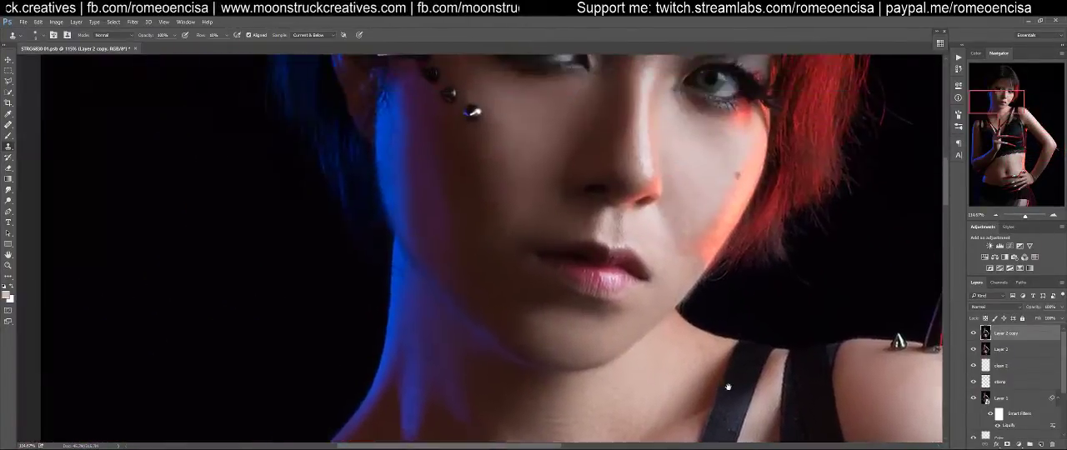
{"action": "left_click_drag", "start_coordinate": [710, 304], "coordinate": [613, 391]}
{"action": "left_click_drag", "start_coordinate": [629, 255], "coordinate": [690, 345]}
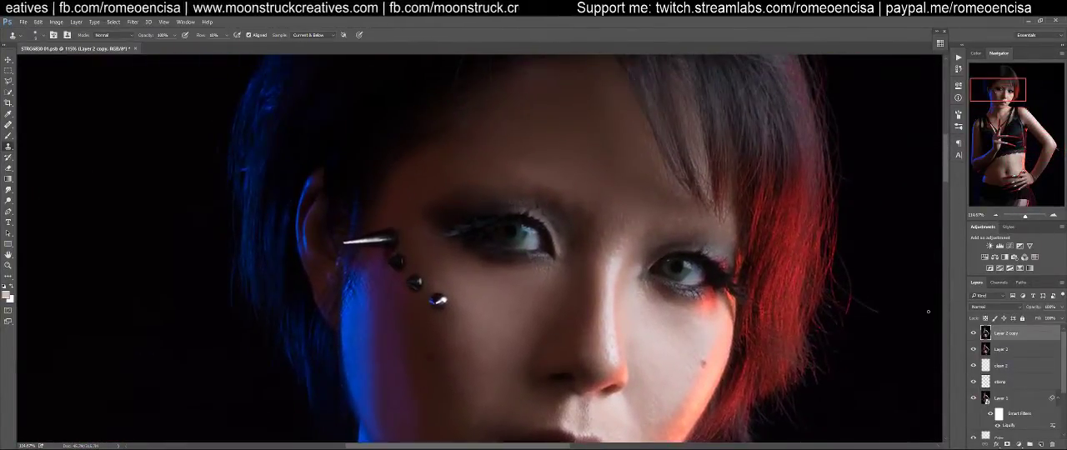
{"action": "left_click_drag", "start_coordinate": [657, 316], "coordinate": [644, 250]}
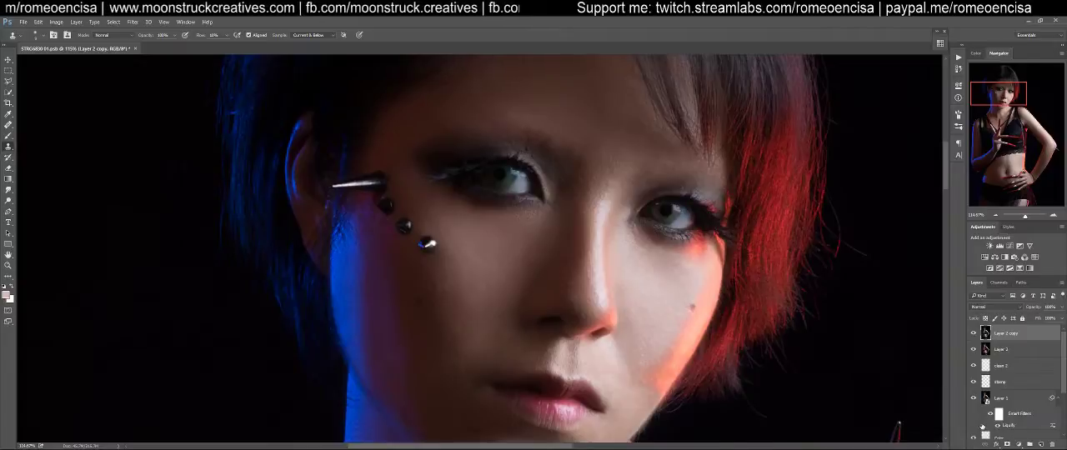
Create two new empty layers named clean 3 and stamp 3 above the Layer 2 copy
{"action": "key", "text": "ctrl+shift+n"}
{"action": "type", "text": "de"}
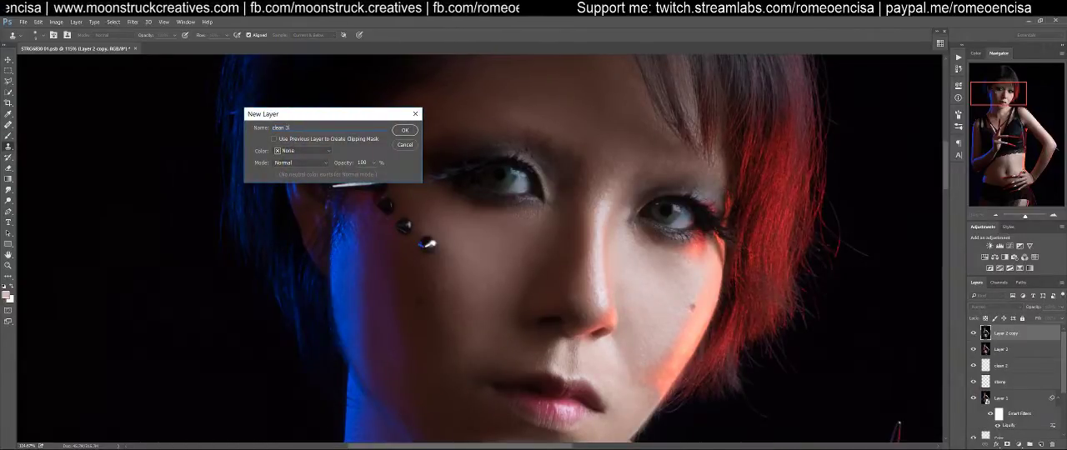
{"action": "key", "text": "Return"}
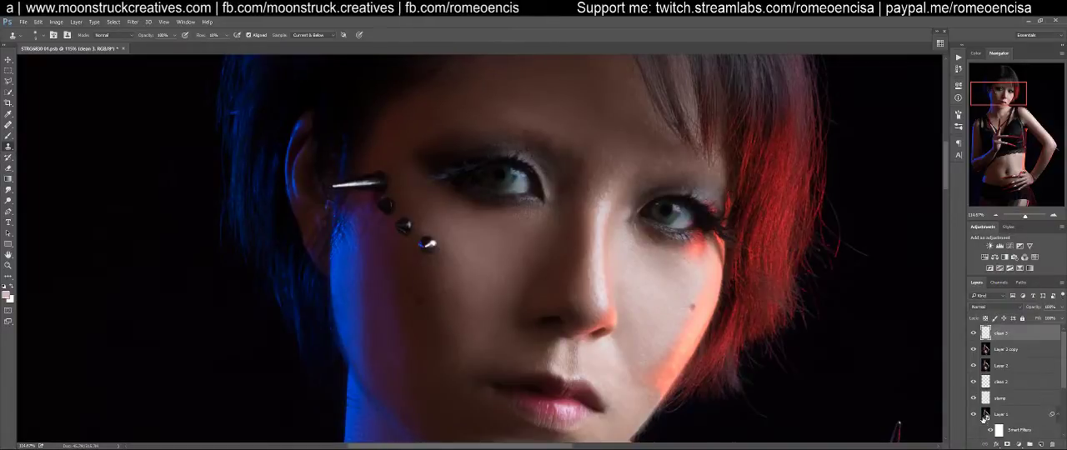
{"action": "key", "text": "ctrl+shift+n"}
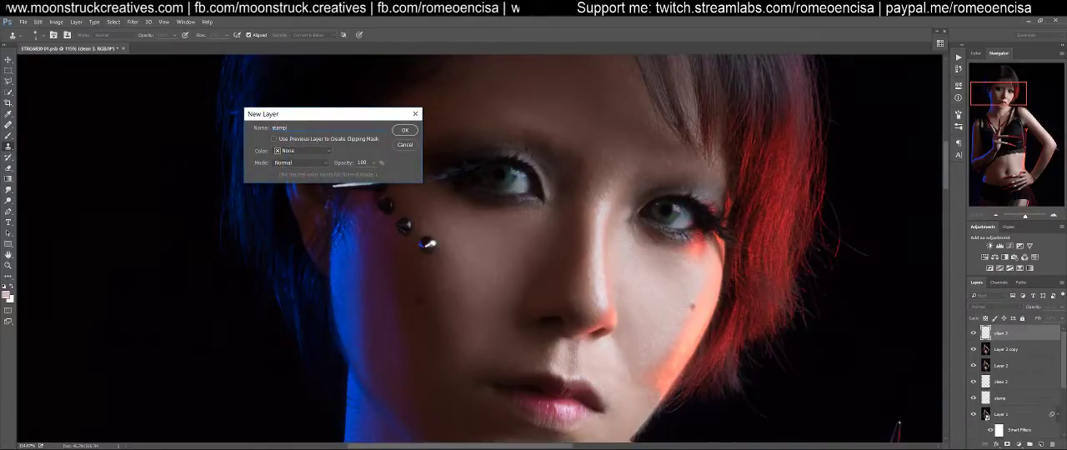
{"action": "key", "text": "Return"}
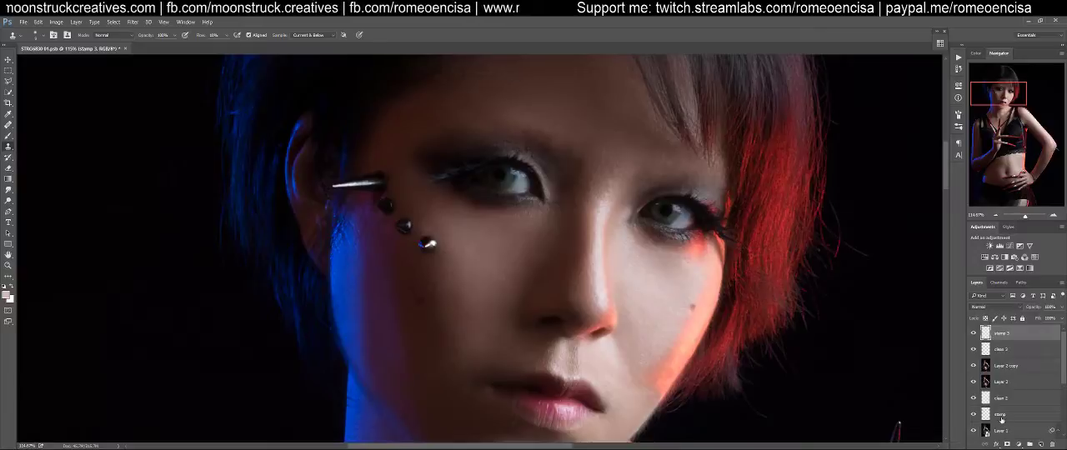
Rename the stamp layer beneath clean 2 as stamp 2
{"action": "left_click", "coordinate": [1004, 415]}
{"action": "double_click", "coordinate": [1000, 414]}
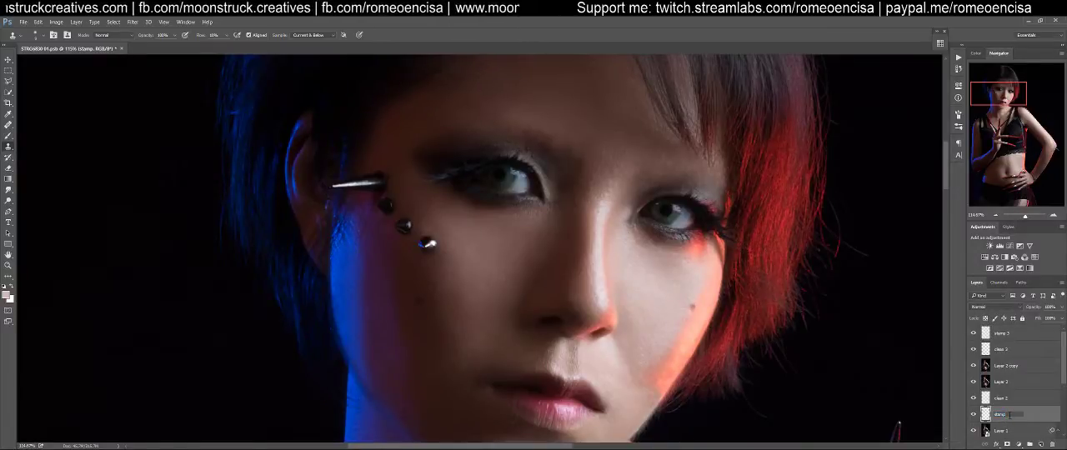
{"action": "key", "text": "Return"}
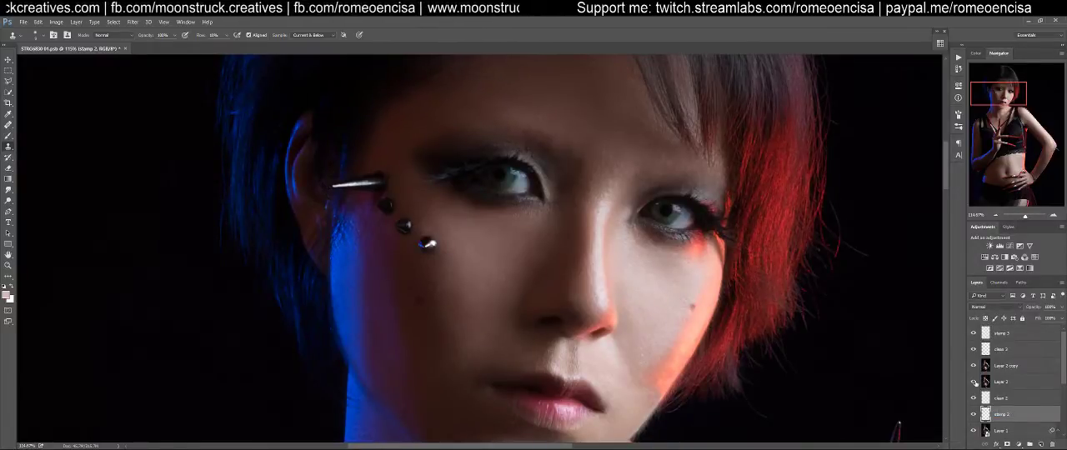
{"action": "left_click", "coordinate": [996, 354]}
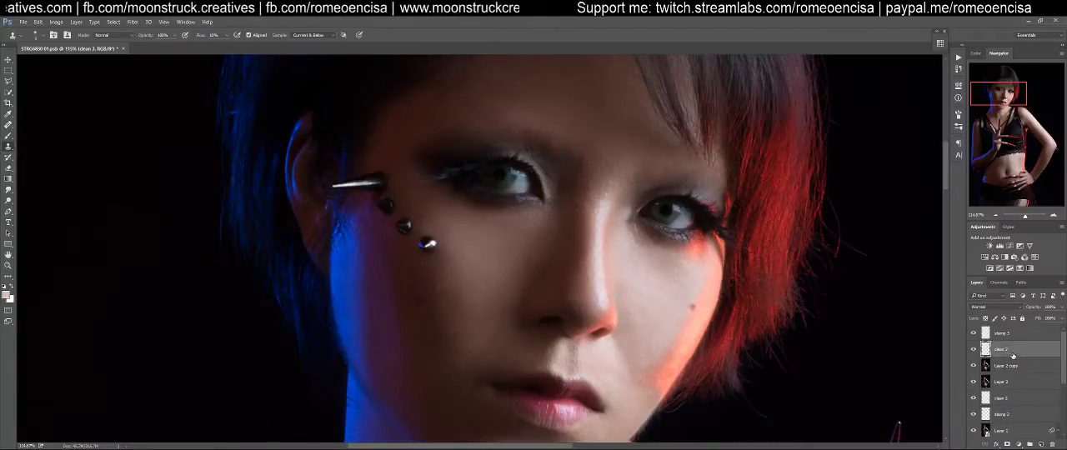
{"action": "left_click", "coordinate": [1004, 380]}
{"action": "scroll", "coordinate": [1027, 388], "scroll_direction": "down", "scroll_amount": 5}
{"action": "scroll", "coordinate": [1029, 383], "scroll_direction": "up", "scroll_amount": 5}
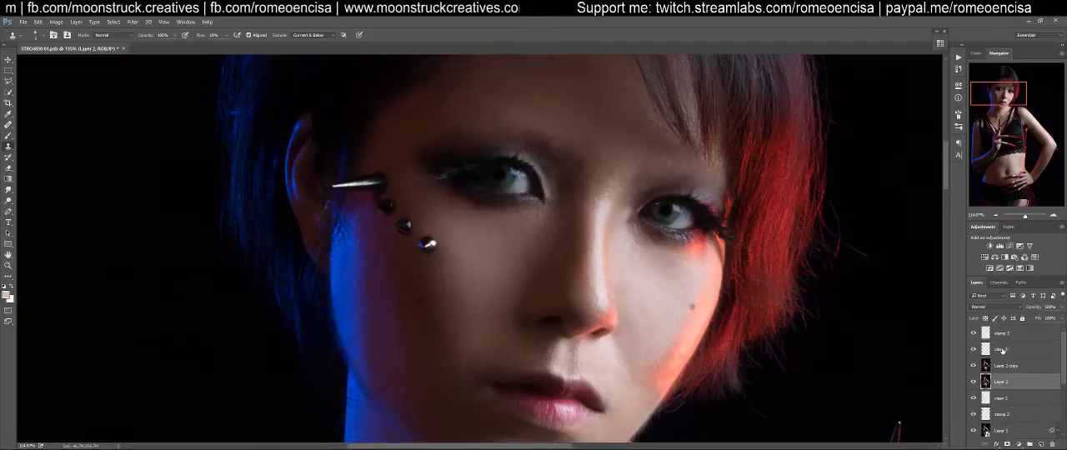
{"action": "left_click", "coordinate": [1004, 350]}
{"action": "left_click", "coordinate": [1002, 337]}
{"action": "scroll", "coordinate": [706, 214], "scroll_direction": "down", "scroll_amount": 2}
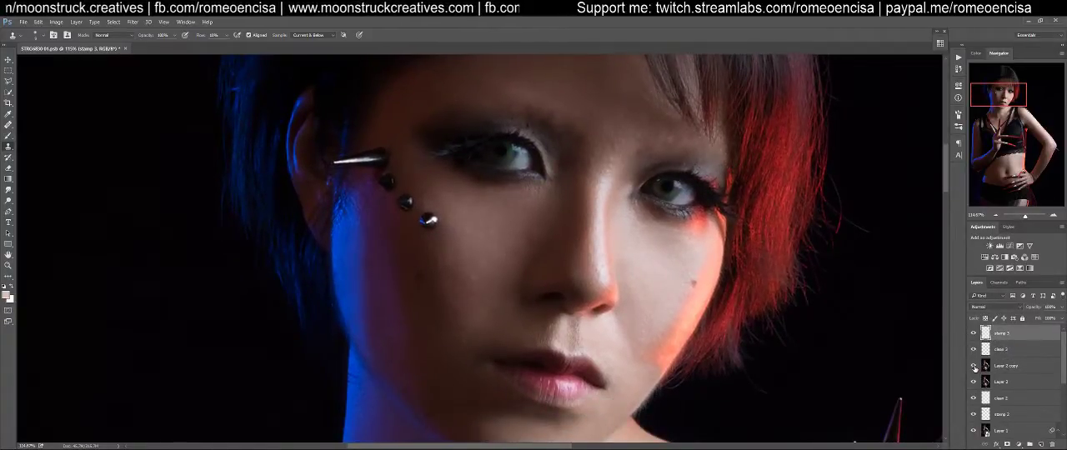
Add a white layer mask to the Layer 2 copy and switch to the Brush tool
{"action": "left_click", "coordinate": [989, 370]}
{"action": "left_click", "coordinate": [1006, 444]}
{"action": "left_click_drag", "start_coordinate": [691, 353], "coordinate": [682, 277]}
{"action": "key", "text": "b"}
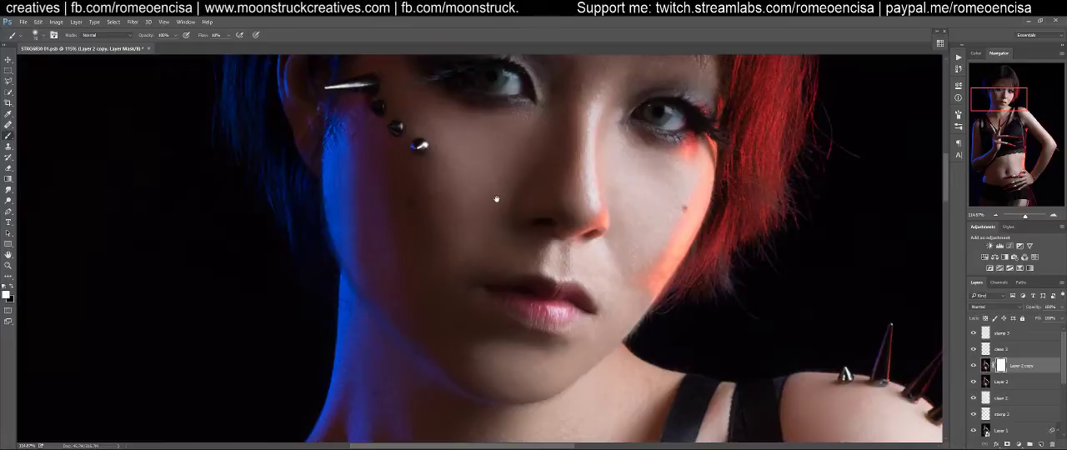
Compare the neck, chest and shoulder skin with the Layer 2 copy hidden and shown
{"action": "left_click_drag", "start_coordinate": [553, 344], "coordinate": [534, 136]}
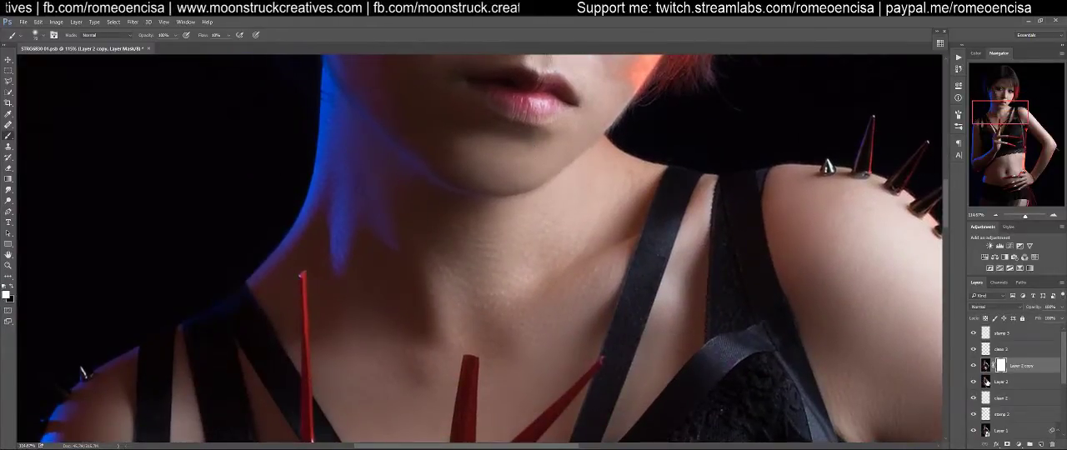
{"action": "left_click", "coordinate": [973, 366]}
{"action": "left_click", "coordinate": [974, 366]}
{"action": "left_click", "coordinate": [974, 366]}
{"action": "left_click", "coordinate": [973, 367]}
{"action": "left_click", "coordinate": [974, 367]}
{"action": "left_click", "coordinate": [973, 367]}
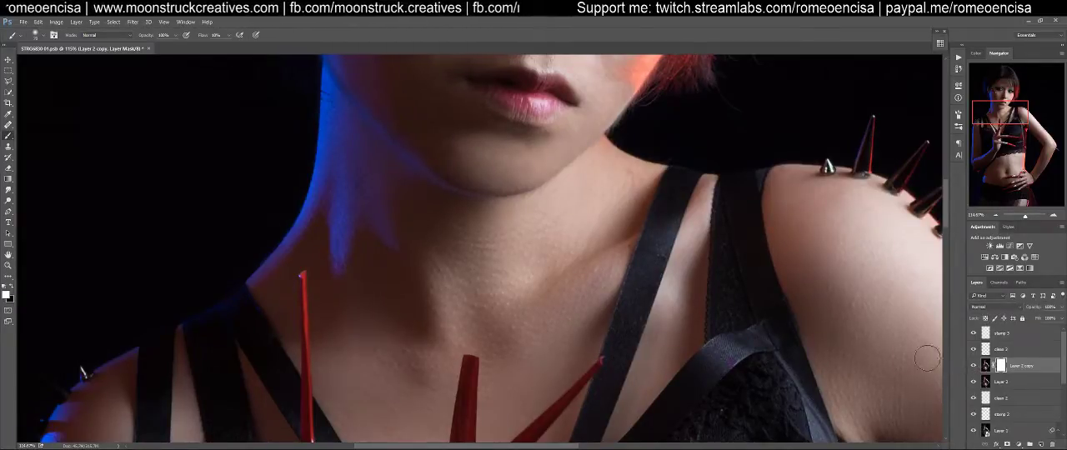
Make black the foreground colour for the layer mask and check the brush tip settings
{"action": "key", "text": "x"}
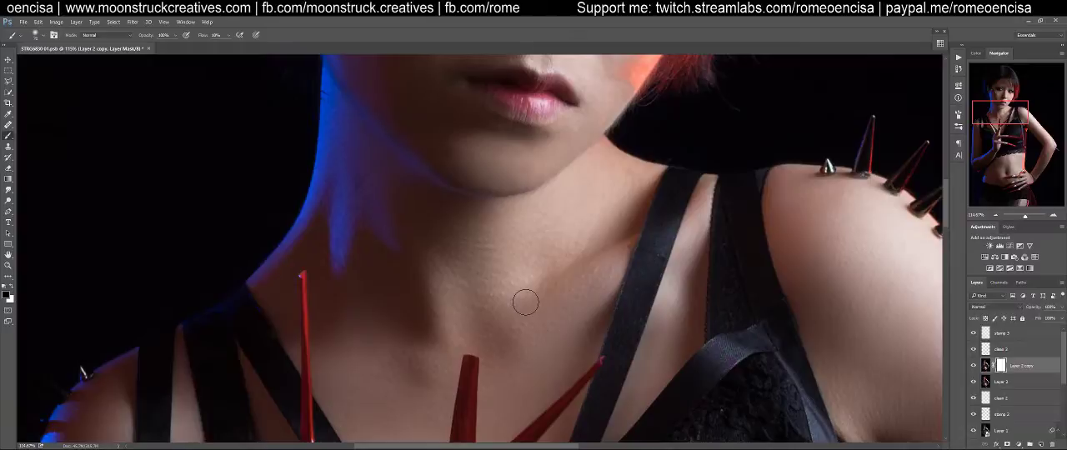
{"action": "left_click", "coordinate": [958, 116]}
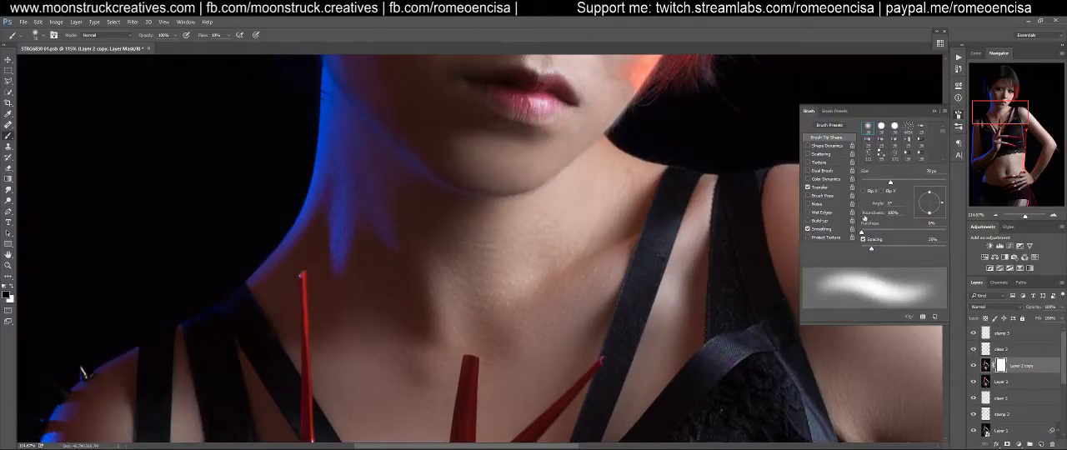
{"action": "left_click", "coordinate": [957, 117]}
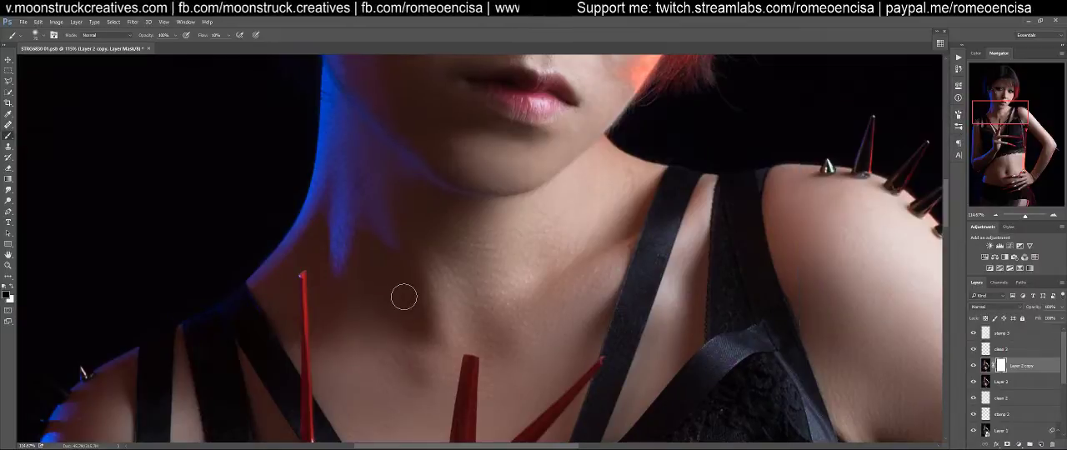
Check the skin smoothing with Layer 2 copy toggled, and paint its mask black over the hair, neck and chest
{"action": "scroll", "coordinate": [463, 257], "scroll_direction": "down", "scroll_amount": 3}
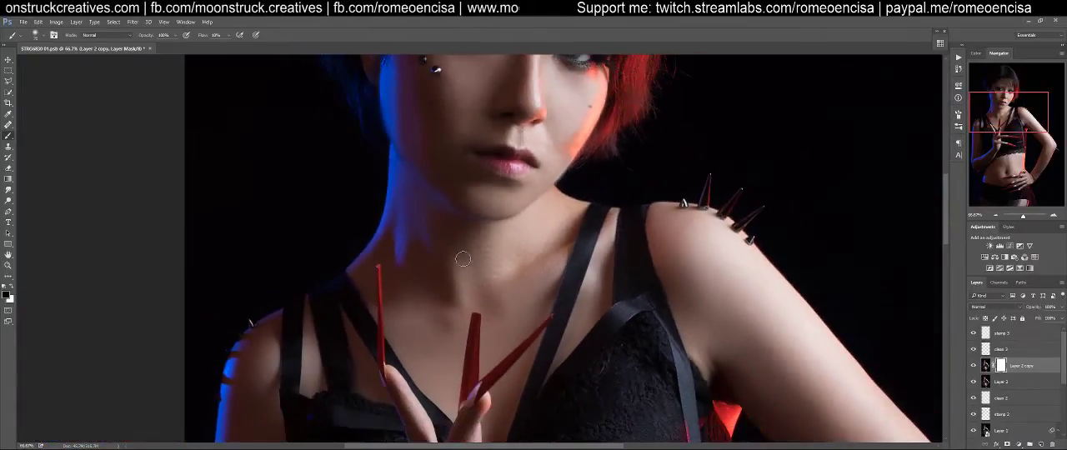
{"action": "scroll", "coordinate": [465, 264], "scroll_direction": "down", "scroll_amount": 1}
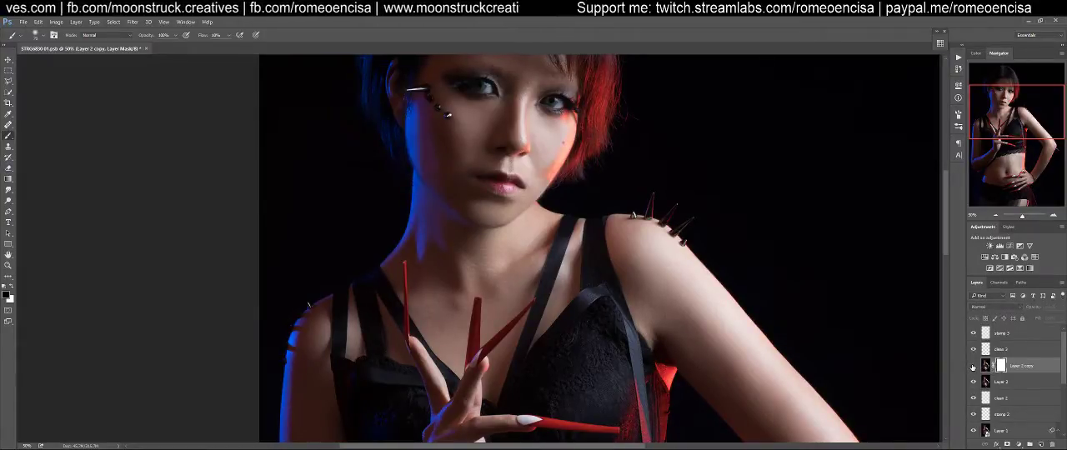
{"action": "scroll", "coordinate": [745, 291], "scroll_direction": "up", "scroll_amount": 5}
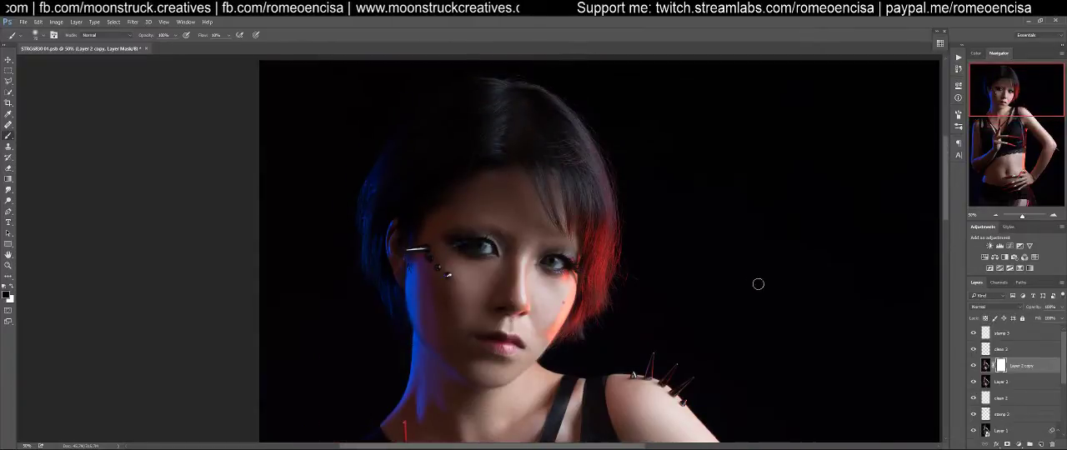
{"action": "left_click", "coordinate": [973, 367]}
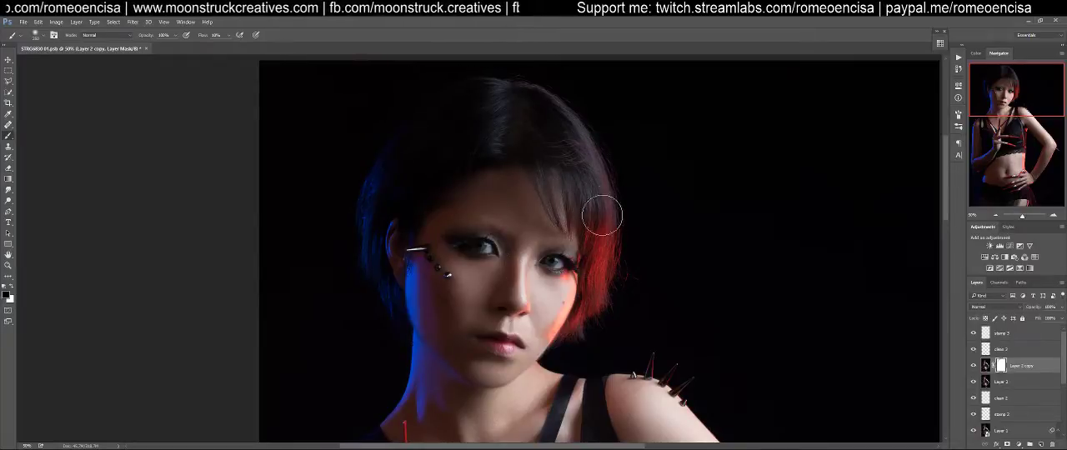
{"action": "left_click_drag", "start_coordinate": [640, 355], "coordinate": [673, 147]}
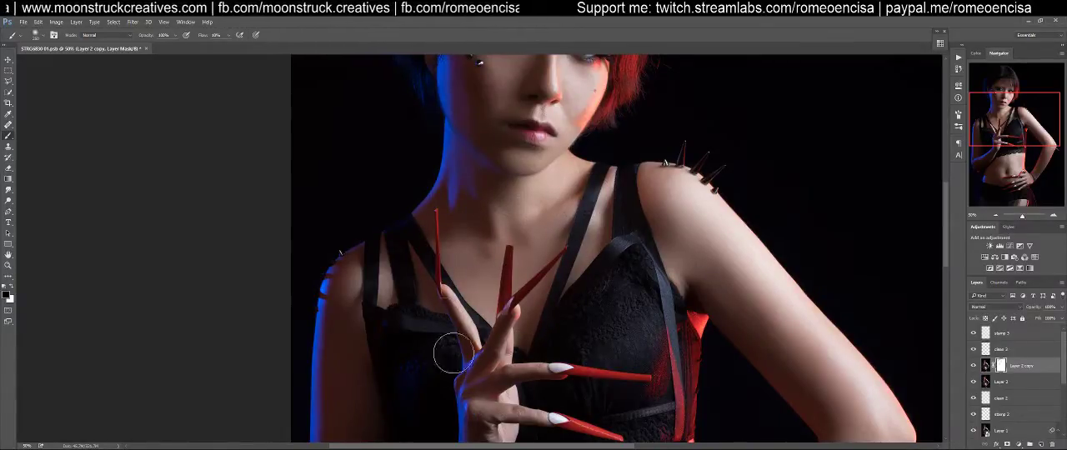
{"action": "left_click_drag", "start_coordinate": [509, 379], "coordinate": [541, 238]}
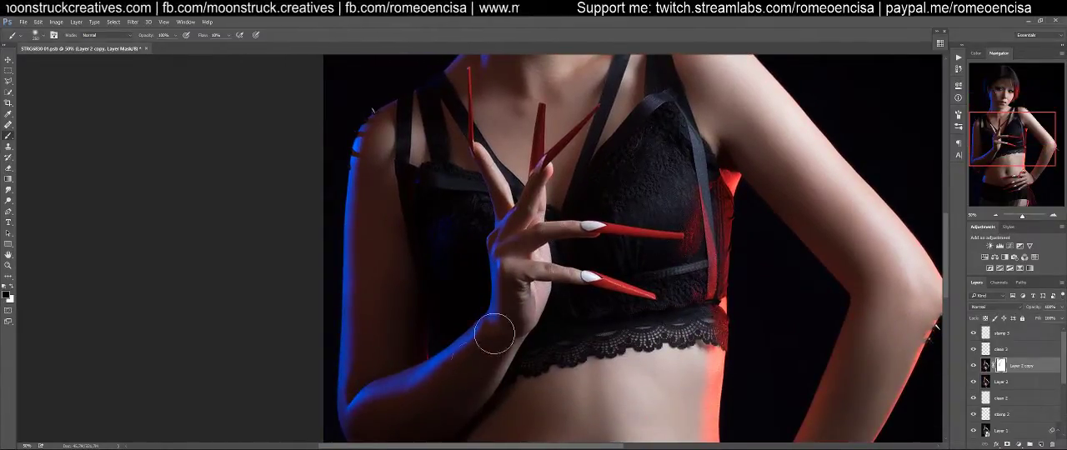
Enlarge the brush and paint the Layer 2 copy mask black over the raised forearm, midriff and the arm resting on the hip
{"action": "key", "text": "bracketright"}
{"action": "key", "text": "bracketright"}
{"action": "key", "text": "bracketright"}
{"action": "left_click_drag", "start_coordinate": [386, 385], "coordinate": [511, 178]}
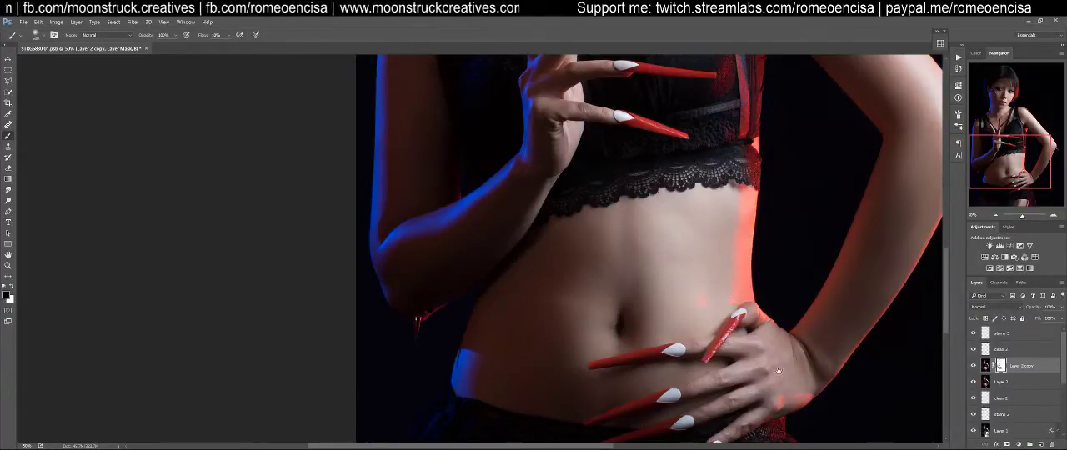
{"action": "left_click_drag", "start_coordinate": [798, 352], "coordinate": [748, 285]}
{"action": "mouse_move", "coordinate": [790, 260]}
{"action": "left_mouse_down"}
{"action": "mouse_move", "coordinate": [707, 322]}
{"action": "mouse_move", "coordinate": [619, 433]}
{"action": "left_mouse_up"}
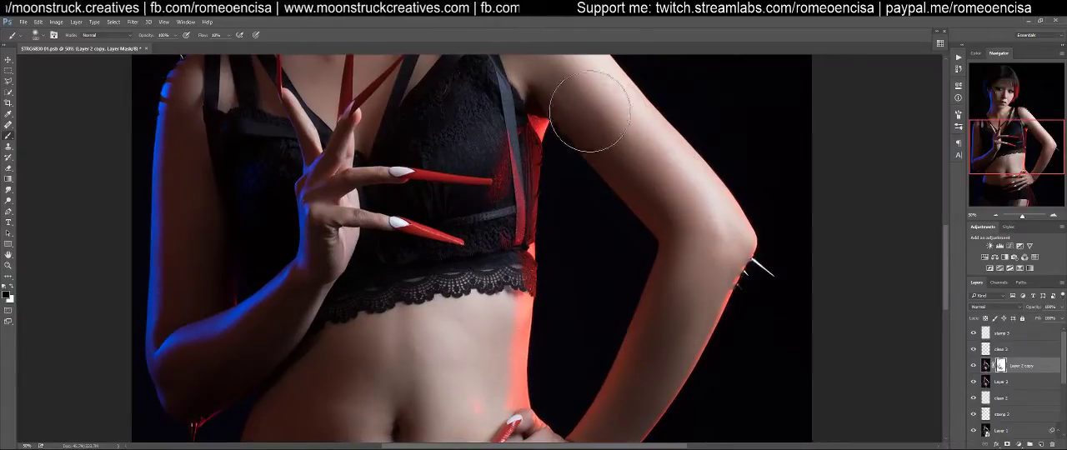
Paint black on the Layer 2 copy mask over the shoulder, upper arm, skirt and lace top to bring back their texture
{"action": "left_click_drag", "start_coordinate": [583, 88], "coordinate": [625, 225]}
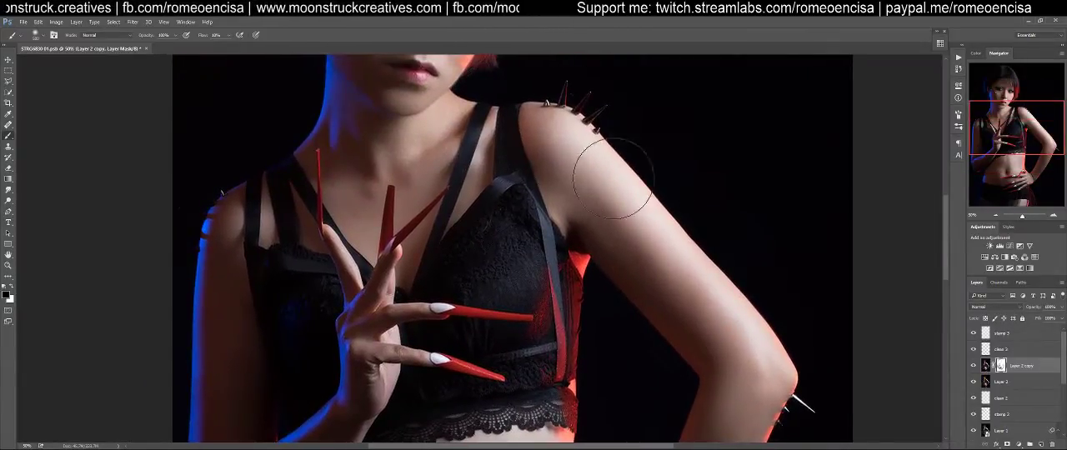
{"action": "left_click_drag", "start_coordinate": [718, 394], "coordinate": [625, 243]}
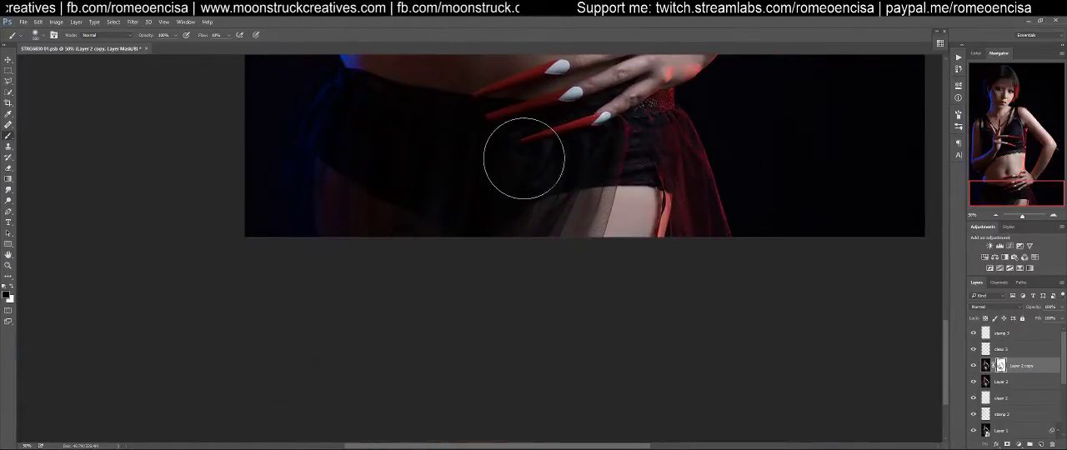
{"action": "mouse_move", "coordinate": [399, 171]}
{"action": "left_mouse_down"}
{"action": "mouse_move", "coordinate": [471, 445]}
{"action": "mouse_move", "coordinate": [482, 449]}
{"action": "left_mouse_up"}
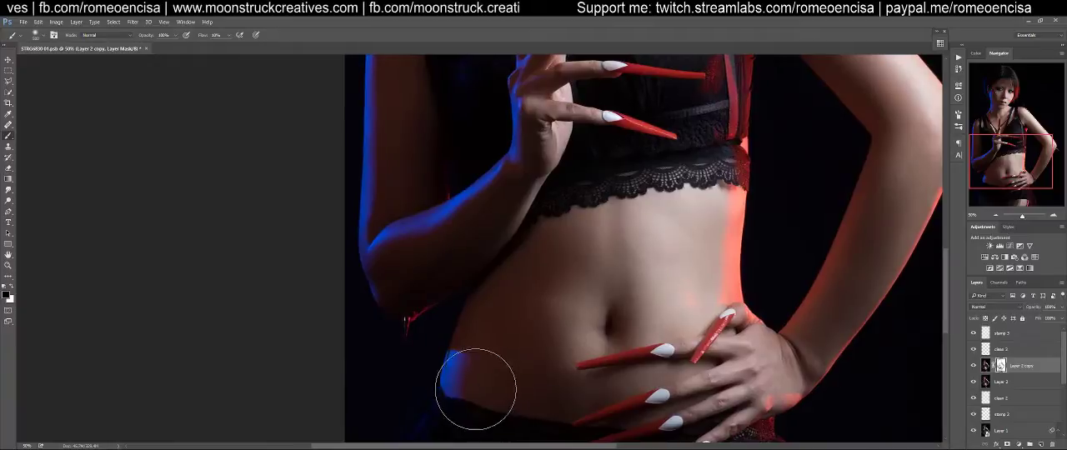
{"action": "left_click_drag", "start_coordinate": [667, 156], "coordinate": [602, 297]}
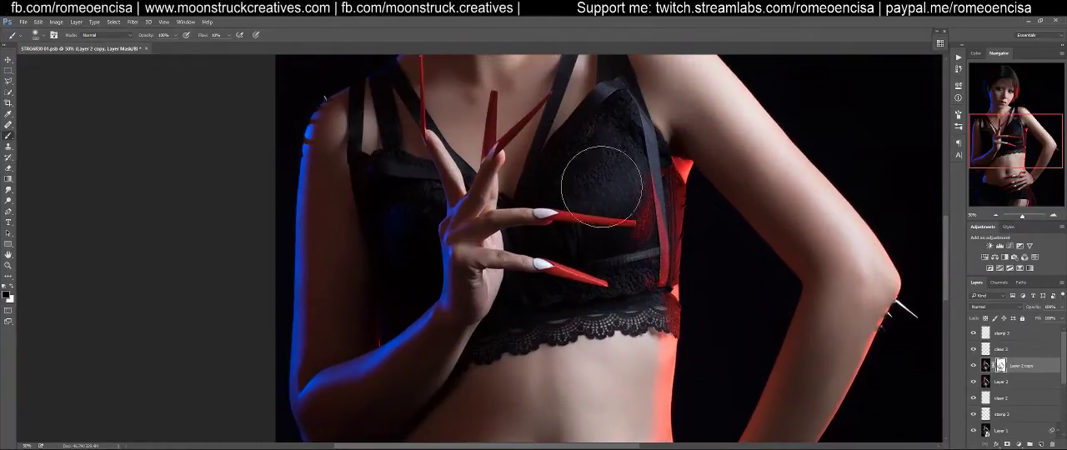
{"action": "left_click_drag", "start_coordinate": [438, 246], "coordinate": [503, 408]}
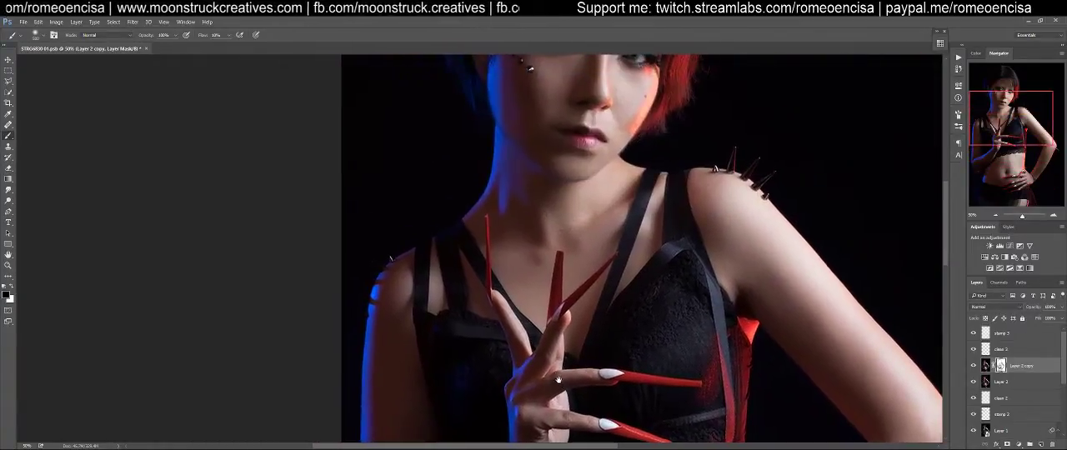
{"action": "left_click_drag", "start_coordinate": [524, 228], "coordinate": [534, 378]}
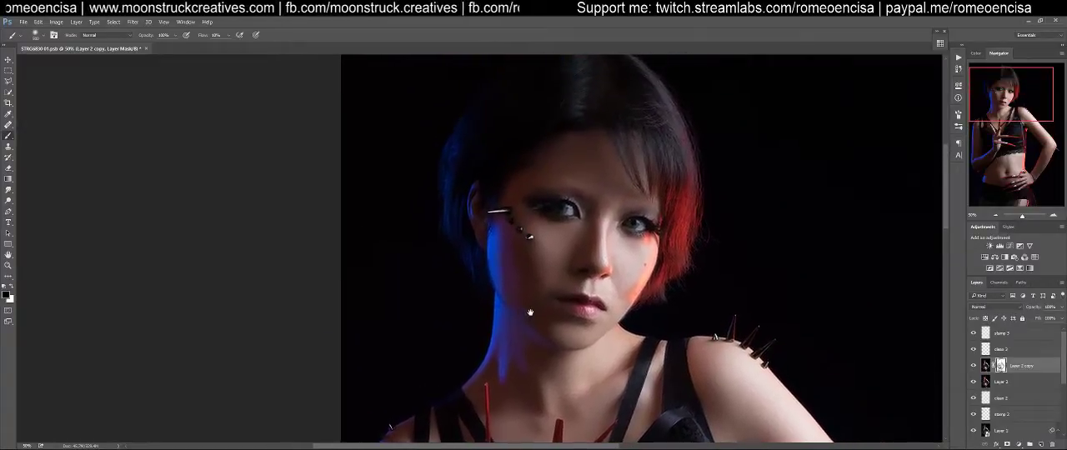
Reduce the brush size and paint the Layer 2 copy mask black over both eyes and the nostrils
{"action": "key", "text": "z"}
{"action": "left_click_drag", "start_coordinate": [650, 177], "coordinate": [672, 214]}
{"action": "key", "text": "b"}
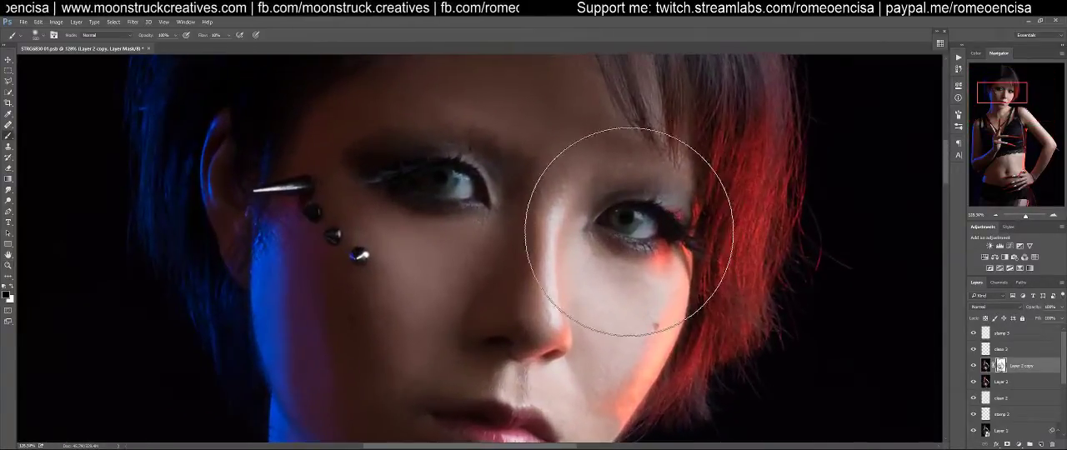
{"action": "key", "text": "["}
{"action": "key", "text": "["}
{"action": "key", "text": "["}
{"action": "key", "text": "["}
{"action": "key", "text": "["}
{"action": "key", "text": "["}
{"action": "key", "text": "["}
{"action": "key", "text": "["}
{"action": "key", "text": "["}
{"action": "key", "text": "["}
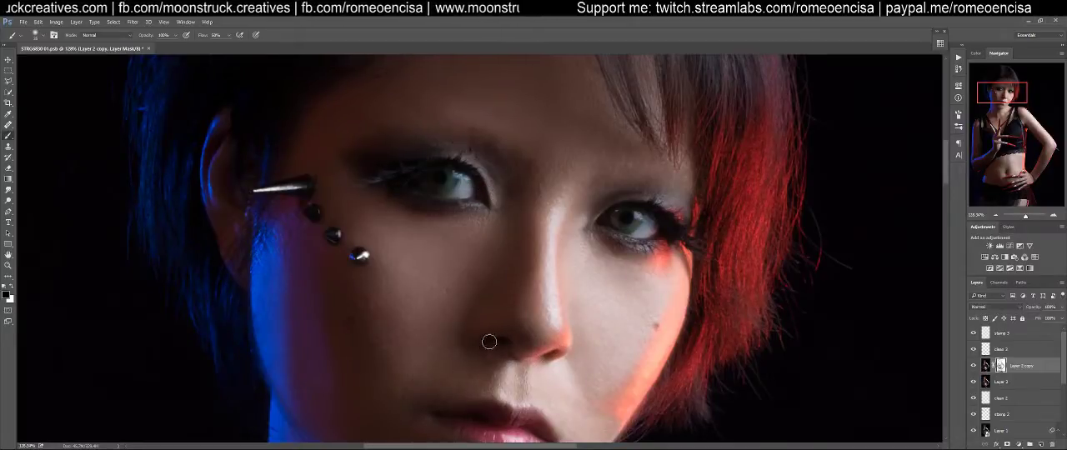
{"action": "left_click_drag", "start_coordinate": [537, 332], "coordinate": [563, 219]}
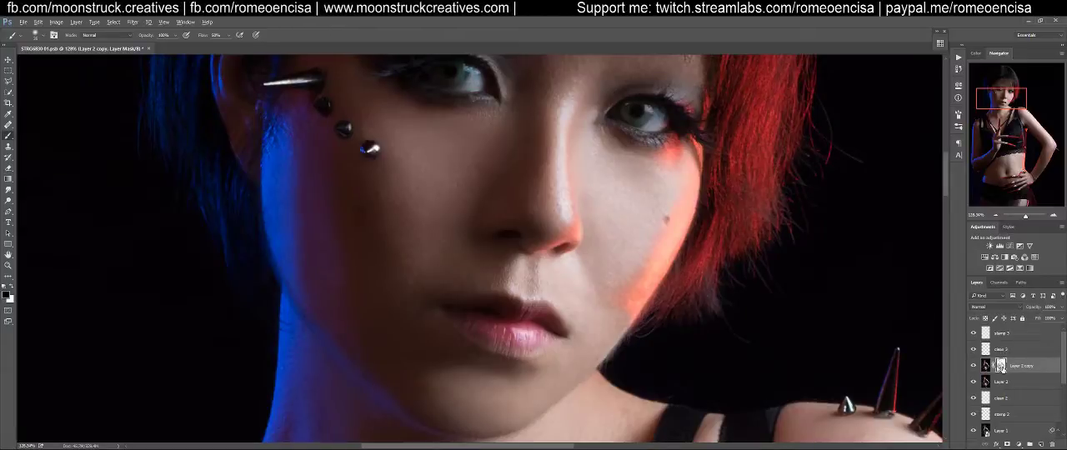
Display the Layer 2 copy mask on its own at full-image size to inspect the painted areas, and return to the photo
{"action": "left_click", "coordinate": [1001, 365], "text": "alt"}
{"action": "left_click_drag", "start_coordinate": [726, 233], "coordinate": [725, 263]}
{"action": "key", "text": "ctrl+0"}
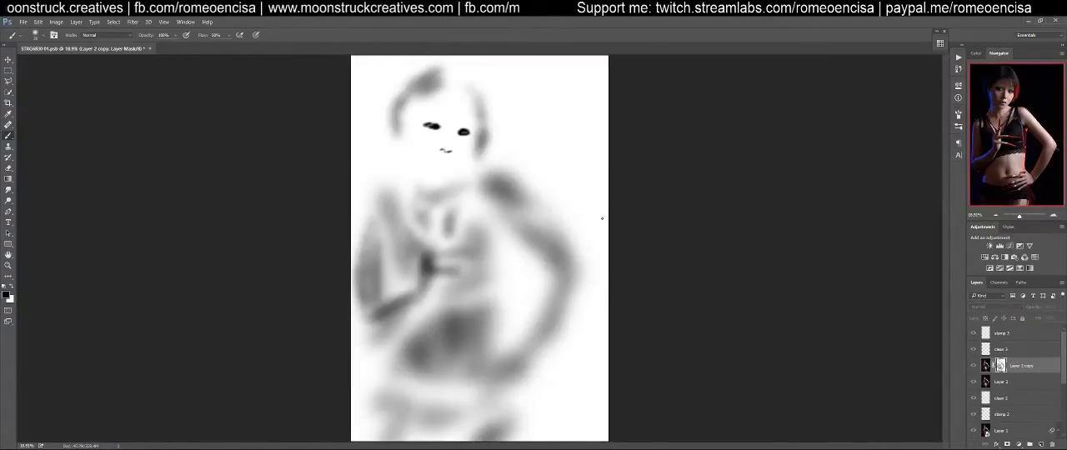
{"action": "left_click", "coordinate": [1002, 366], "text": "alt"}
Paint the Layer 2 copy mask black over the fine facial details, including the jaw edge and the cheek studs
{"action": "left_click_drag", "start_coordinate": [463, 144], "coordinate": [714, 259]}
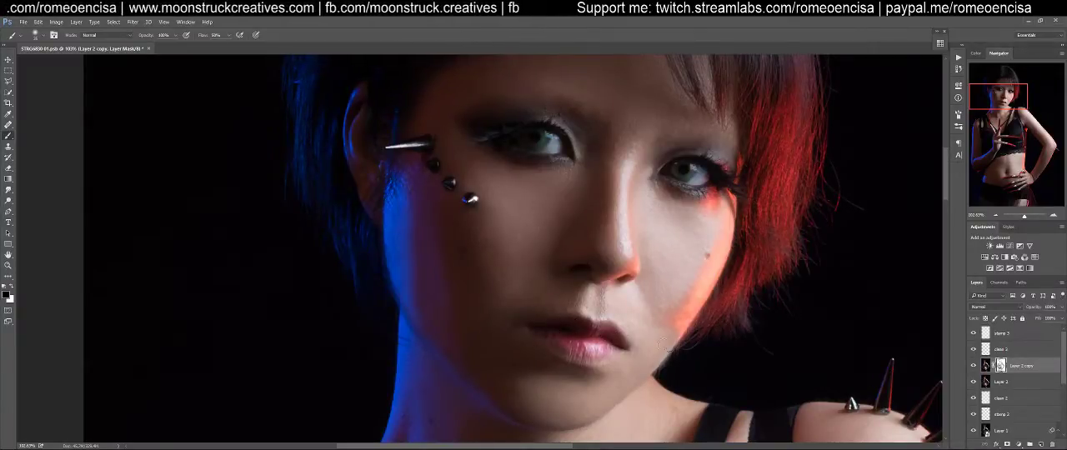
{"action": "left_click_drag", "start_coordinate": [640, 396], "coordinate": [669, 369]}
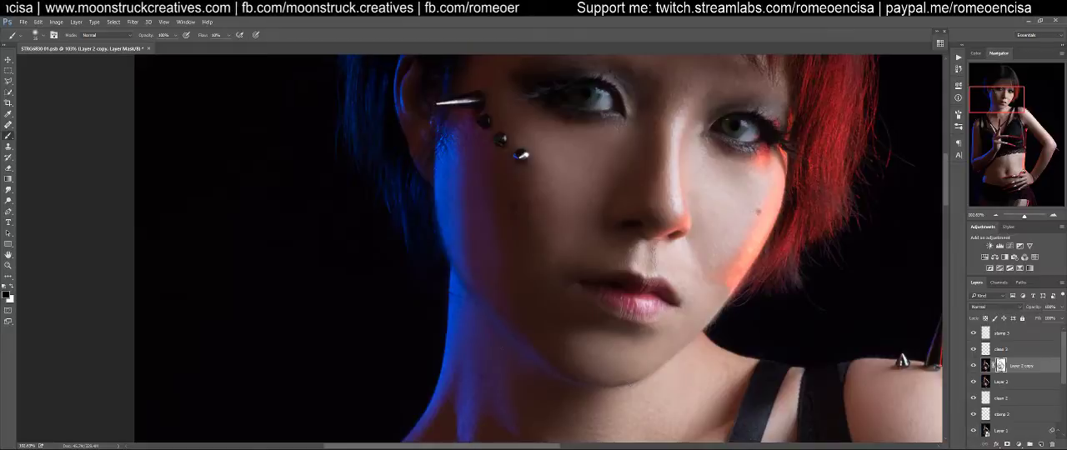
{"action": "left_click_drag", "start_coordinate": [470, 224], "coordinate": [476, 395]}
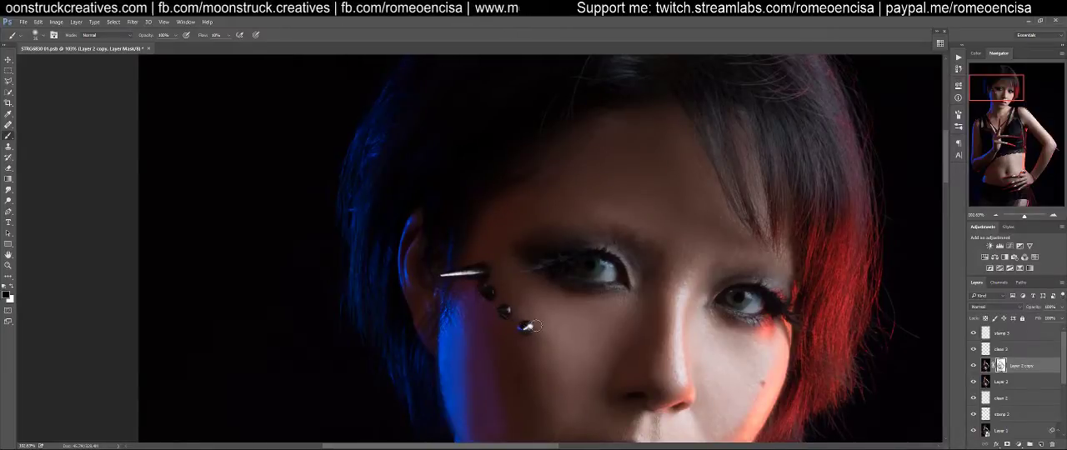
{"action": "left_click_drag", "start_coordinate": [621, 365], "coordinate": [325, 149]}
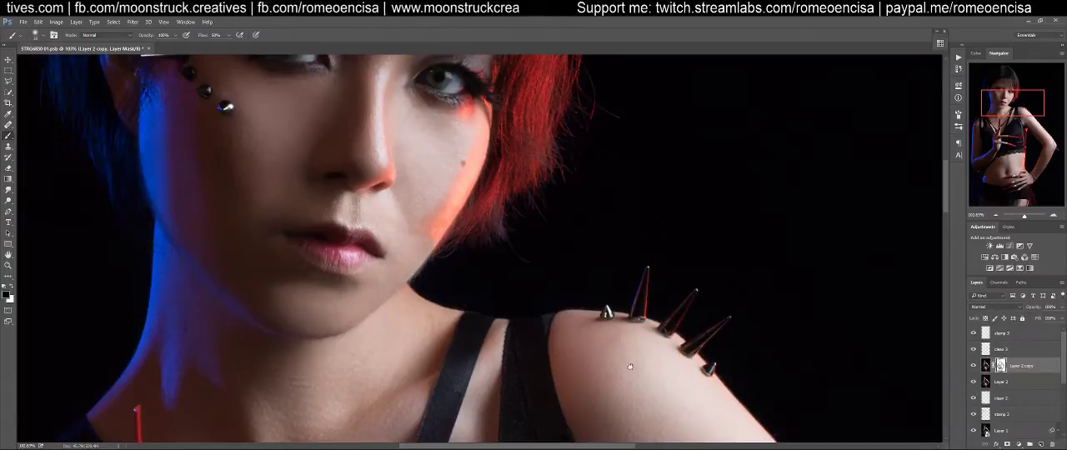
Paint black on the Layer 2 copy mask over the spikes and edges of both shoulders, using a larger brush where needed
{"action": "left_click_drag", "start_coordinate": [660, 361], "coordinate": [941, 75]}
{"action": "left_click_drag", "start_coordinate": [626, 247], "coordinate": [867, 178]}
{"action": "left_click_drag", "start_coordinate": [502, 209], "coordinate": [516, 280]}
{"action": "key", "text": "bracketright"}
{"action": "key", "text": "bracketright"}
{"action": "key", "text": "bracketright"}
{"action": "key", "text": "bracketright"}
{"action": "key", "text": "bracketright"}
{"action": "key", "text": "bracketright"}
{"action": "key", "text": "bracketright"}
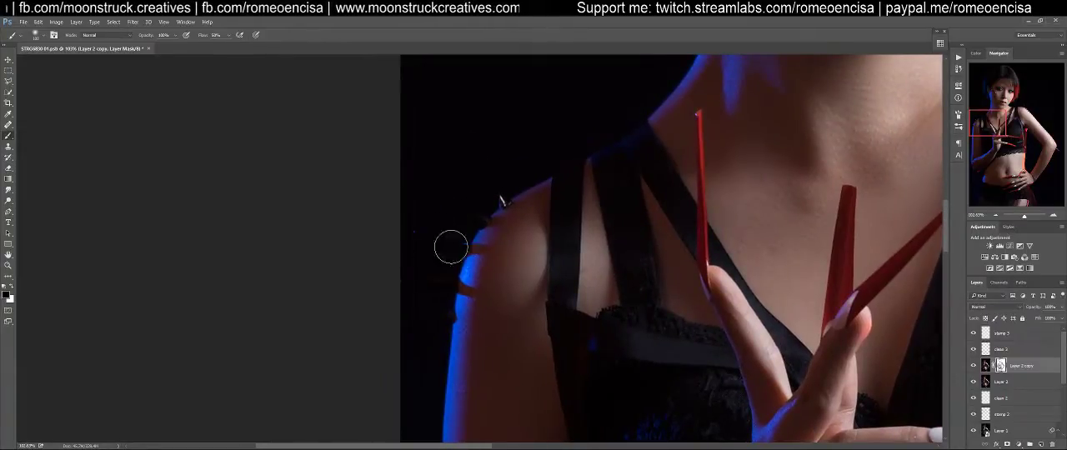
{"action": "left_click_drag", "start_coordinate": [691, 309], "coordinate": [532, 131]}
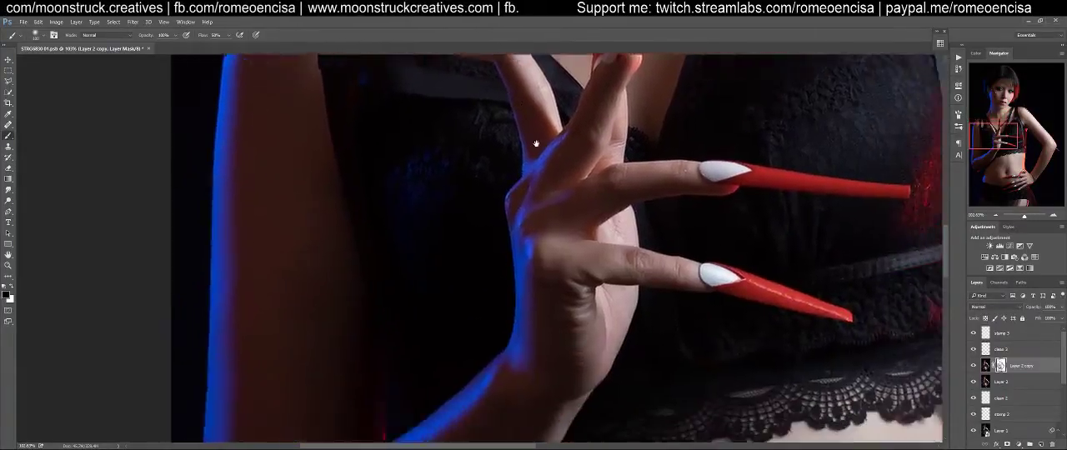
Mask Layer 2 copy with a smaller black brush around the raised hand and the spikes at both elbows
{"action": "left_click_drag", "start_coordinate": [726, 372], "coordinate": [609, 219]}
{"action": "left_click_drag", "start_coordinate": [433, 352], "coordinate": [669, 173]}
{"action": "key", "text": "bracketleft"}
{"action": "key", "text": "bracketleft"}
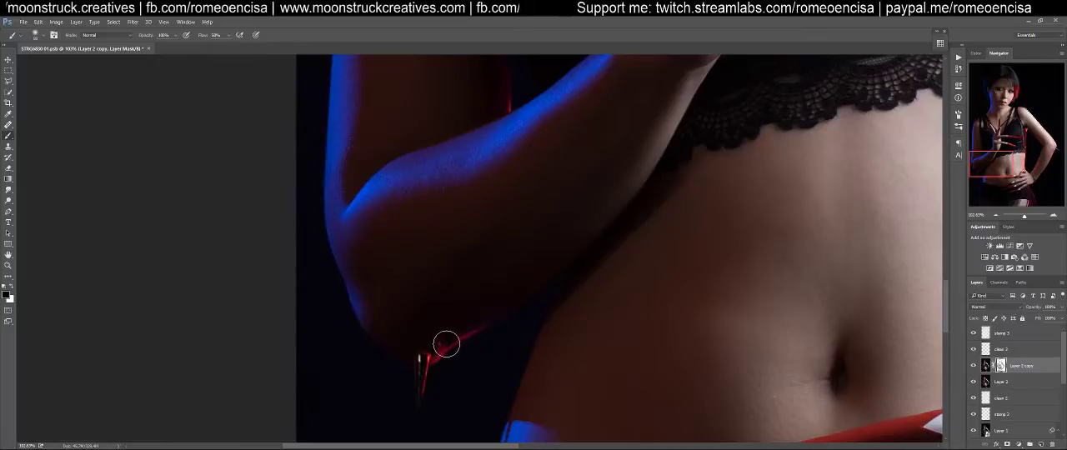
{"action": "left_click_drag", "start_coordinate": [686, 262], "coordinate": [241, 317]}
{"action": "left_click_drag", "start_coordinate": [561, 367], "coordinate": [498, 147]}
{"action": "left_click_drag", "start_coordinate": [619, 217], "coordinate": [534, 250]}
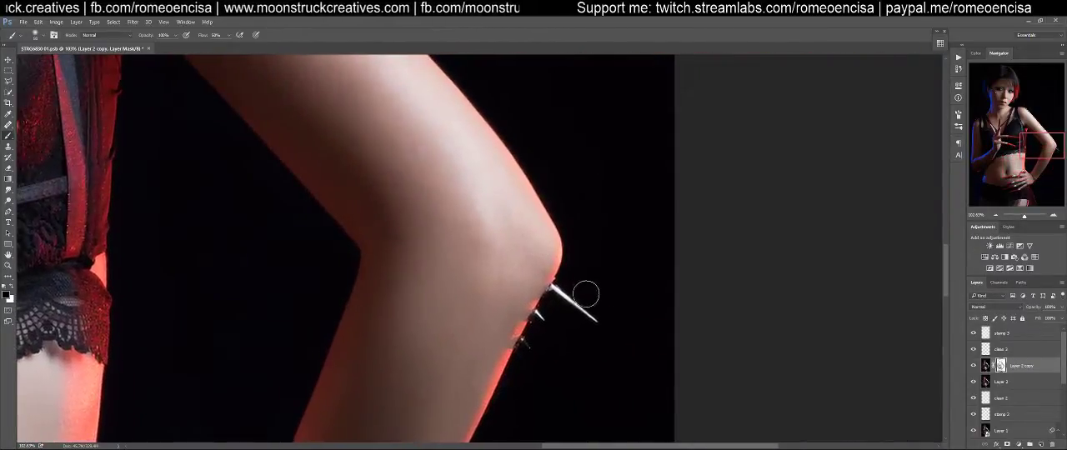
{"action": "mouse_move", "coordinate": [472, 234]}
{"action": "left_mouse_down"}
{"action": "mouse_move", "coordinate": [606, 308]}
{"action": "mouse_move", "coordinate": [656, 441]}
{"action": "left_mouse_up"}
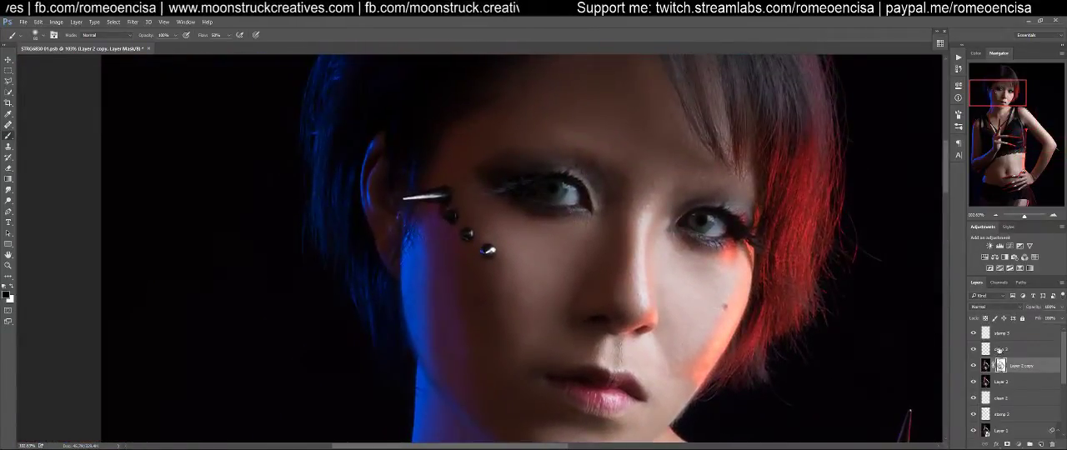
Heal the remaining skin blemishes on the cheeks and forehead with the Healing Brush on the clean 3 layer
{"action": "left_click", "coordinate": [1001, 350]}
{"action": "key", "text": "j"}
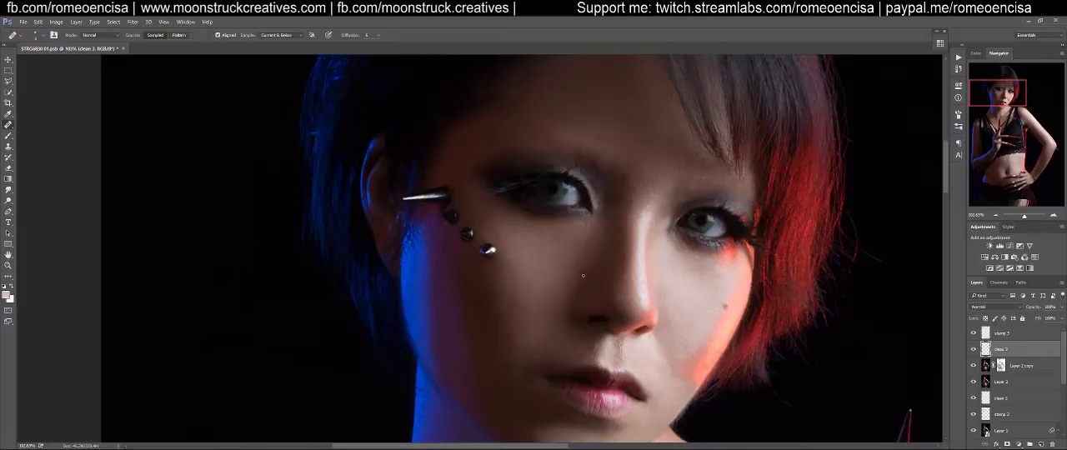
{"action": "mouse_move", "coordinate": [550, 275]}
{"action": "left_mouse_down"}
{"action": "mouse_move", "coordinate": [562, 300]}
{"action": "mouse_move", "coordinate": [475, 268]}
{"action": "mouse_move", "coordinate": [492, 249]}
{"action": "mouse_move", "coordinate": [465, 241]}
{"action": "mouse_move", "coordinate": [491, 231]}
{"action": "left_mouse_up"}
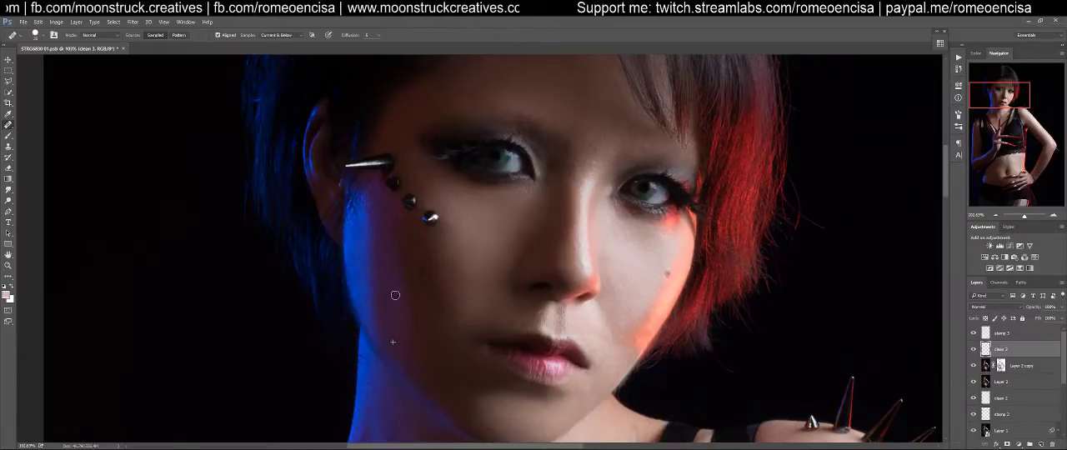
{"action": "left_click_drag", "start_coordinate": [497, 240], "coordinate": [423, 329]}
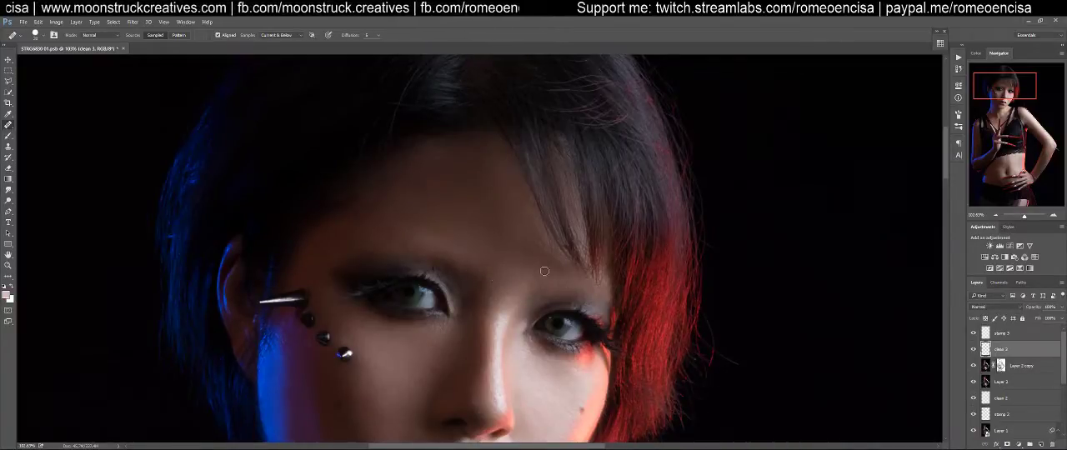
{"action": "left_click_drag", "start_coordinate": [595, 368], "coordinate": [571, 114]}
{"action": "left_click_drag", "start_coordinate": [717, 399], "coordinate": [709, 291]}
{"action": "left_click_drag", "start_coordinate": [753, 75], "coordinate": [820, 362]}
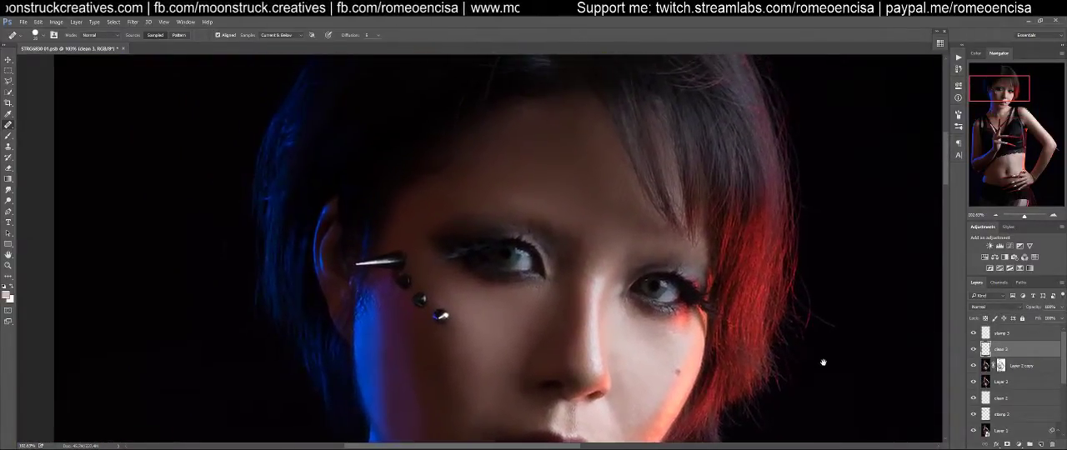
Clone skin over the stray hairs at the inner end of the blue-side eyebrow on the stamp 3 layer with the Clone Stamp tool
{"action": "left_click", "coordinate": [1005, 333]}
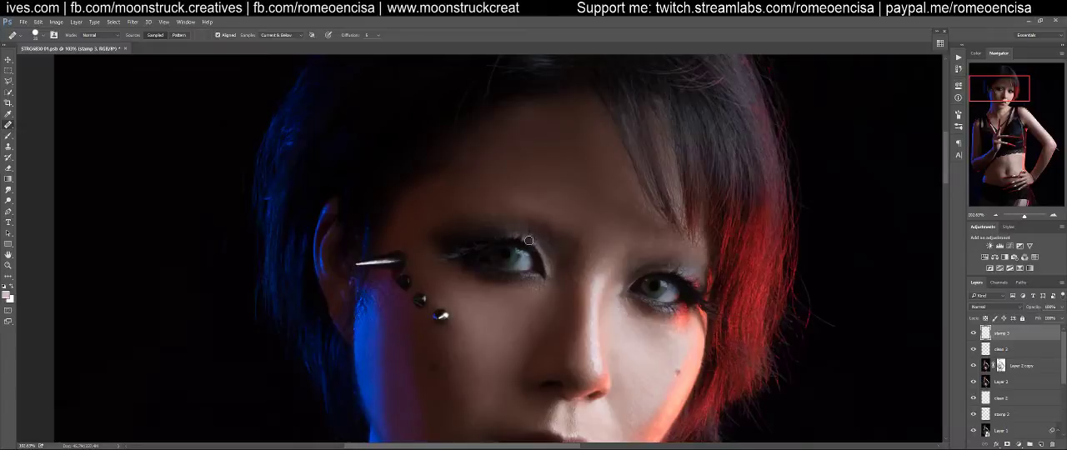
{"action": "key", "text": "s"}
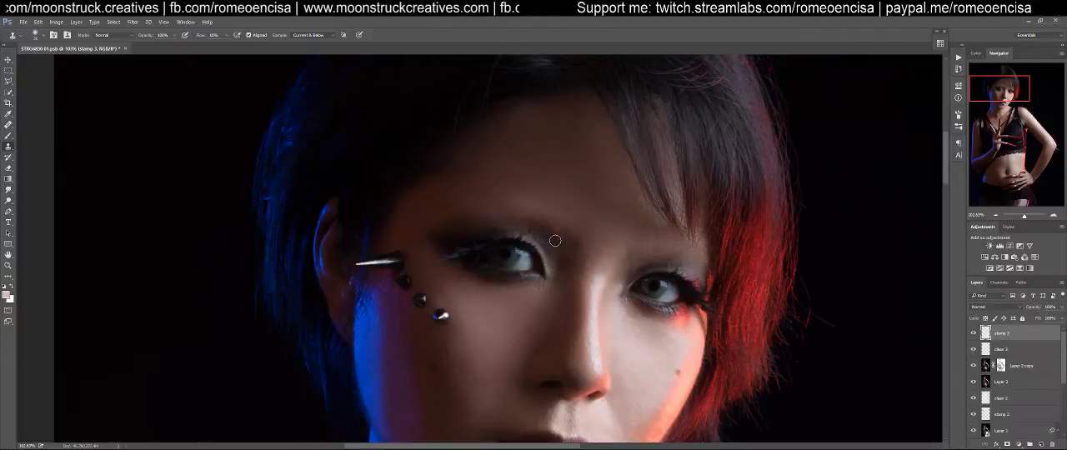
{"action": "key", "text": "z"}
{"action": "left_click_drag", "start_coordinate": [556, 236], "coordinate": [579, 232]}
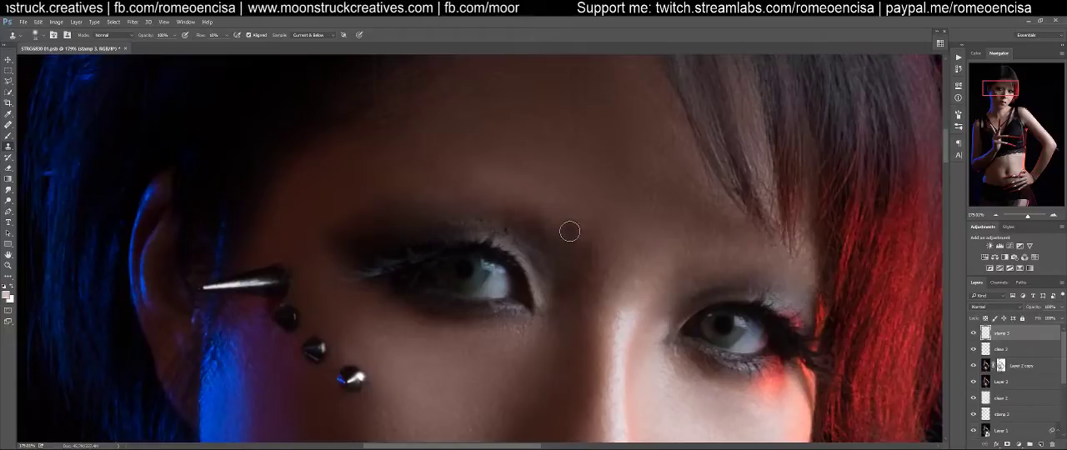
{"action": "left_click", "coordinate": [579, 232]}
{"action": "key", "text": "s"}
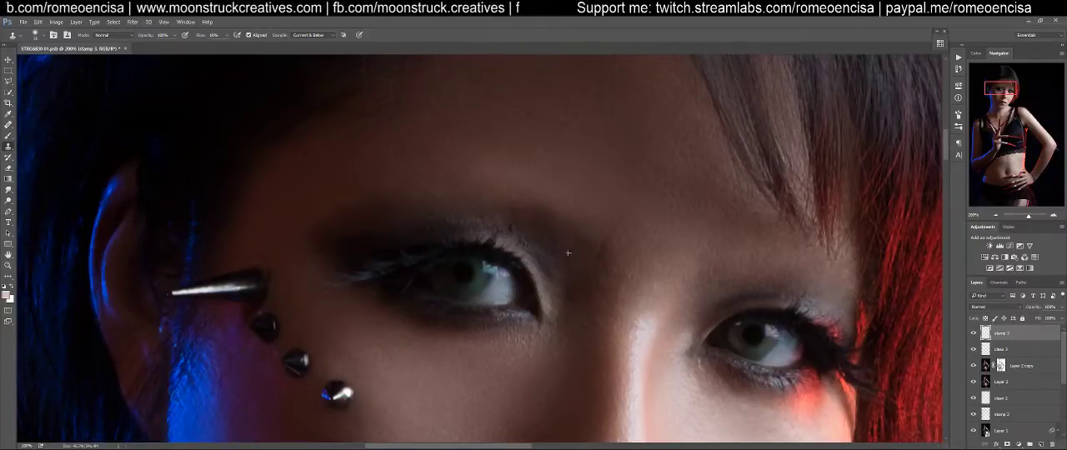
{"action": "left_click", "coordinate": [560, 244], "text": "alt"}
{"action": "mouse_move", "coordinate": [534, 232]}
{"action": "left_mouse_down"}
{"action": "mouse_move", "coordinate": [499, 218]}
{"action": "mouse_move", "coordinate": [515, 227]}
{"action": "mouse_move", "coordinate": [523, 207]}
{"action": "mouse_move", "coordinate": [491, 191]}
{"action": "left_mouse_up"}
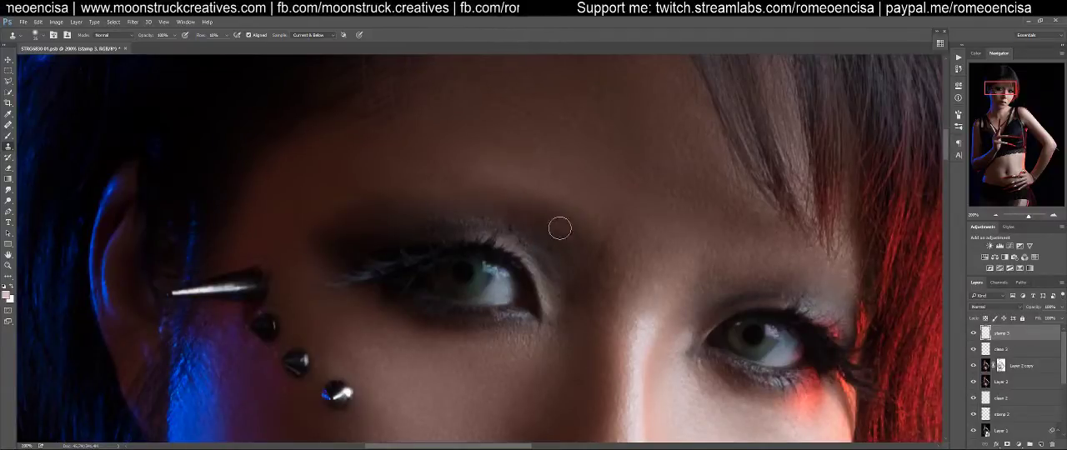
Smooth the inner corner of the blue-side brow and its shadow toward the nose bridge with the Clone Stamp
{"action": "left_click_drag", "start_coordinate": [548, 216], "coordinate": [496, 193]}
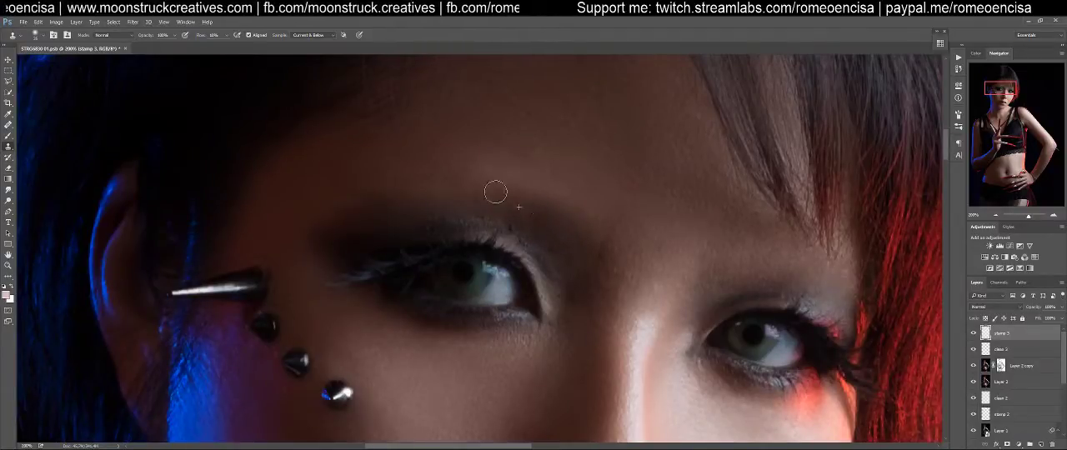
{"action": "mouse_move", "coordinate": [598, 255]}
{"action": "left_mouse_down"}
{"action": "mouse_move", "coordinate": [581, 288]}
{"action": "mouse_move", "coordinate": [591, 249]}
{"action": "mouse_move", "coordinate": [606, 269]}
{"action": "mouse_move", "coordinate": [597, 305]}
{"action": "mouse_move", "coordinate": [608, 265]}
{"action": "mouse_move", "coordinate": [575, 207]}
{"action": "left_mouse_up"}
{"action": "left_click", "coordinate": [581, 269], "text": "alt"}
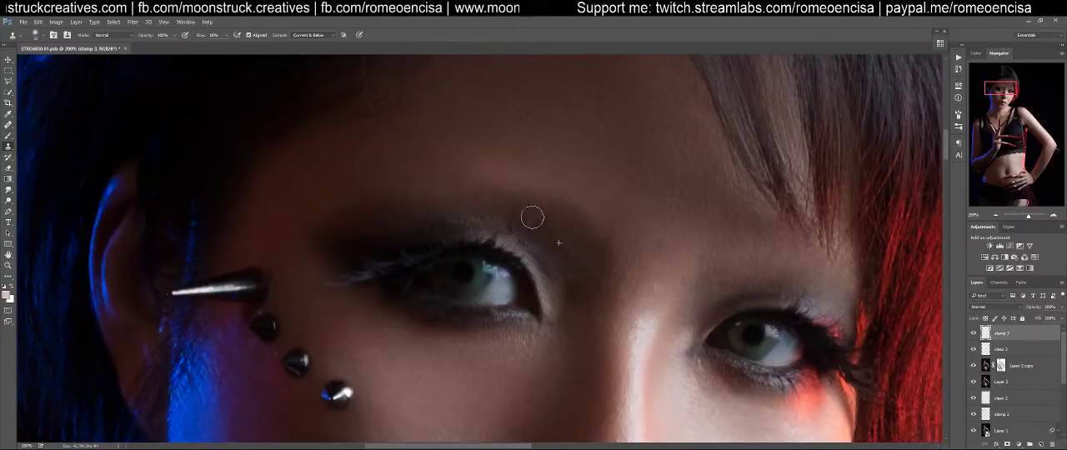
{"action": "left_click", "coordinate": [562, 249], "text": "alt"}
{"action": "left_click", "coordinate": [551, 237], "text": "alt"}
{"action": "left_click_drag", "start_coordinate": [502, 203], "coordinate": [501, 201]}
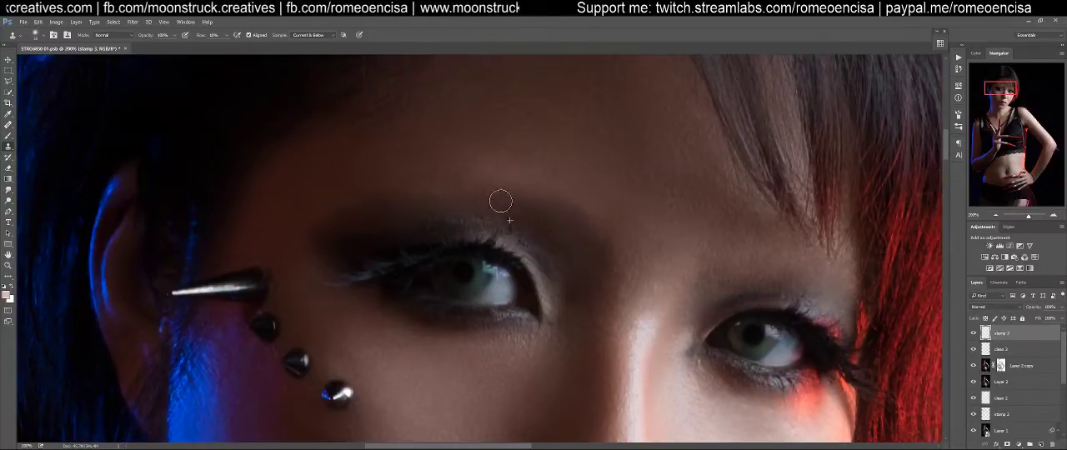
Clone the dark brow tone outward to extend the outer tip of the blue-side eyebrow toward the temple
{"action": "left_click", "coordinate": [361, 235], "text": "alt"}
{"action": "mouse_move", "coordinate": [326, 234]}
{"action": "left_mouse_down"}
{"action": "mouse_move", "coordinate": [265, 216]}
{"action": "mouse_move", "coordinate": [294, 224]}
{"action": "left_mouse_up"}
{"action": "left_click", "coordinate": [336, 248], "text": "alt"}
{"action": "left_click", "coordinate": [345, 234], "text": "alt"}
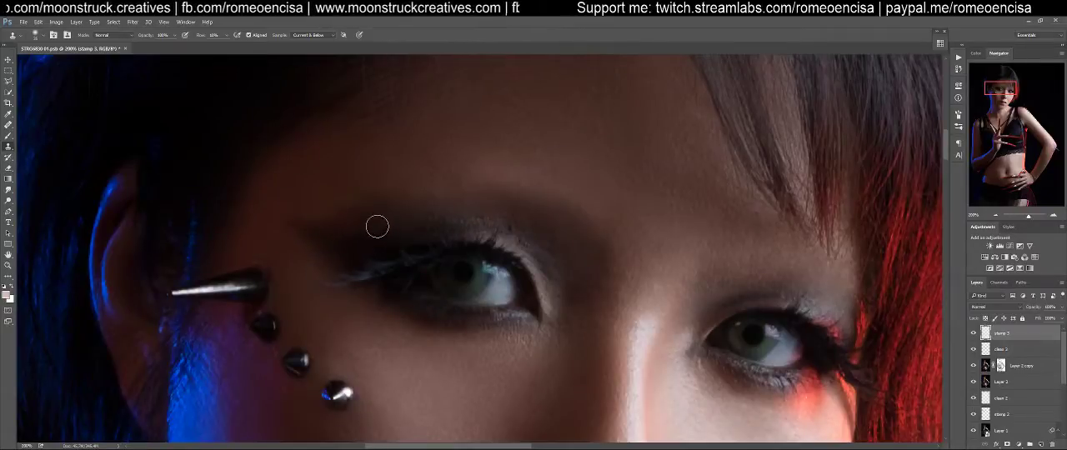
Even out the dark eye shadow between the blue-side brow tail and the outer lashes by repeated clone stamping
{"action": "mouse_move", "coordinate": [393, 228]}
{"action": "left_mouse_down"}
{"action": "mouse_move", "coordinate": [532, 188]}
{"action": "mouse_move", "coordinate": [542, 233]}
{"action": "left_mouse_up"}
{"action": "left_click", "coordinate": [511, 263], "text": "alt"}
{"action": "left_click_drag", "start_coordinate": [473, 253], "coordinate": [465, 248]}
{"action": "left_click", "coordinate": [511, 264], "text": "alt"}
{"action": "mouse_move", "coordinate": [546, 242]}
{"action": "left_mouse_down"}
{"action": "mouse_move", "coordinate": [476, 233]}
{"action": "mouse_move", "coordinate": [520, 248]}
{"action": "mouse_move", "coordinate": [531, 238]}
{"action": "mouse_move", "coordinate": [493, 238]}
{"action": "left_mouse_up"}
{"action": "left_click", "coordinate": [517, 259], "text": "alt"}
{"action": "left_click", "coordinate": [511, 267], "text": "alt"}
{"action": "left_click", "coordinate": [507, 262], "text": "alt"}
{"action": "left_click", "coordinate": [494, 252], "text": "alt"}
{"action": "left_click_drag", "start_coordinate": [524, 238], "coordinate": [488, 239]}
{"action": "left_click", "coordinate": [553, 246], "text": "alt"}
{"action": "left_click", "coordinate": [584, 228], "text": "alt"}
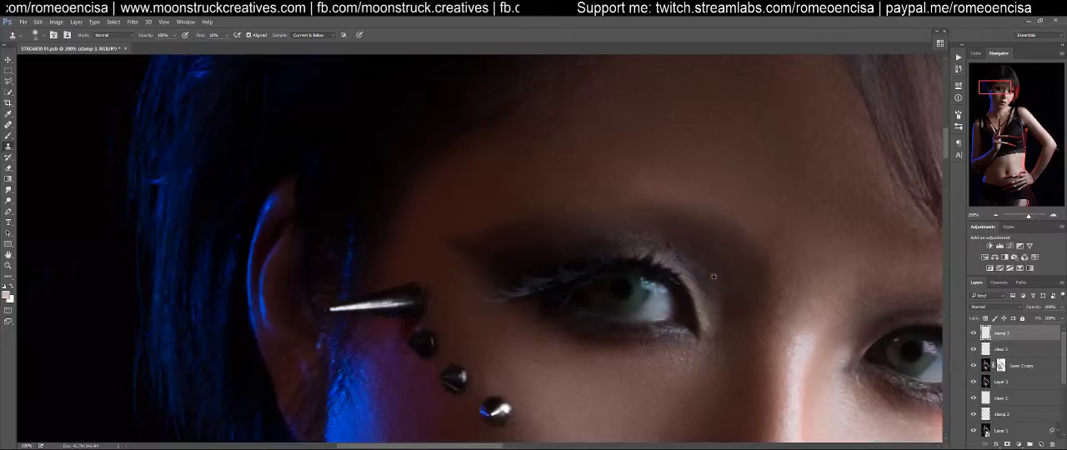
Clean up the upper edge of the blue-side eyebrow along its full length with Clone Stamp strokes
{"action": "mouse_move", "coordinate": [554, 222]}
{"action": "left_mouse_down"}
{"action": "mouse_move", "coordinate": [558, 210]}
{"action": "mouse_move", "coordinate": [639, 206]}
{"action": "left_mouse_up"}
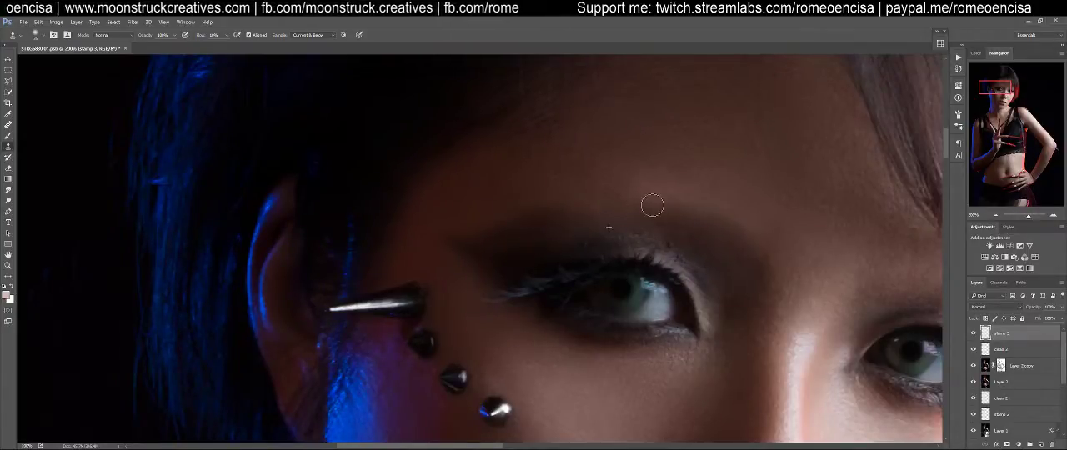
{"action": "left_click", "coordinate": [664, 227], "text": "alt"}
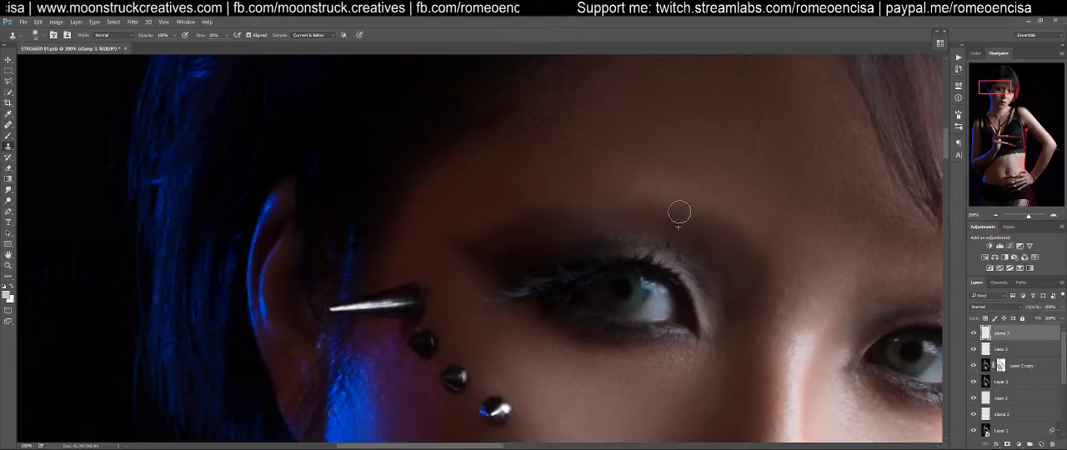
{"action": "mouse_move", "coordinate": [625, 208]}
{"action": "left_mouse_down"}
{"action": "mouse_move", "coordinate": [511, 220]}
{"action": "mouse_move", "coordinate": [529, 222]}
{"action": "mouse_move", "coordinate": [481, 217]}
{"action": "left_mouse_up"}
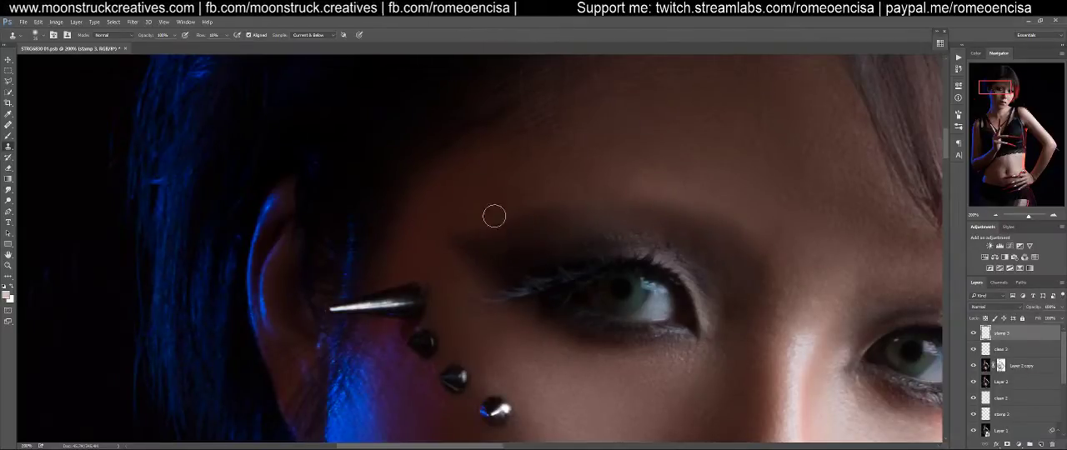
{"action": "left_click_drag", "start_coordinate": [714, 251], "coordinate": [610, 233]}
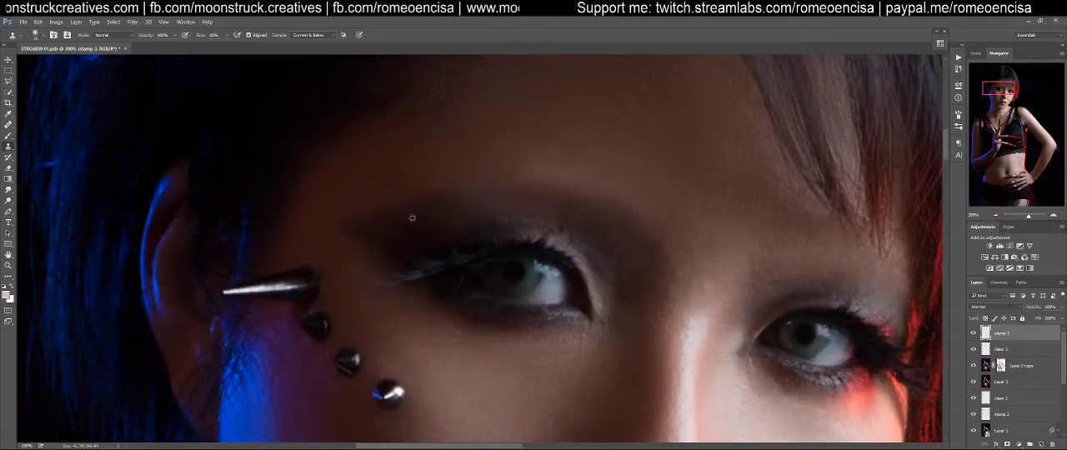
{"action": "mouse_move", "coordinate": [519, 199]}
{"action": "left_mouse_down"}
{"action": "mouse_move", "coordinate": [472, 195]}
{"action": "mouse_move", "coordinate": [431, 213]}
{"action": "left_mouse_up"}
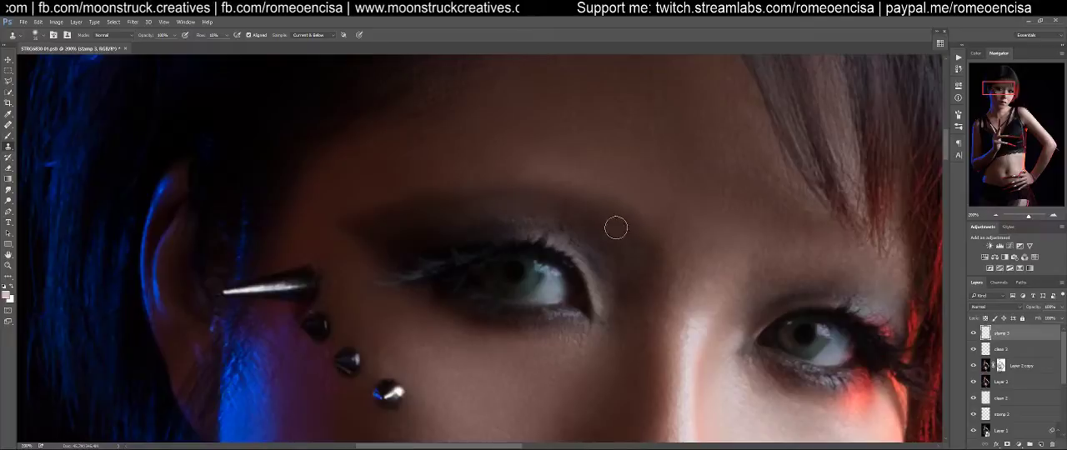
Smooth the uneven skin tones on the forehead above the blue-side eyebrow by clone stamping on stamp 3
{"action": "left_click_drag", "start_coordinate": [615, 239], "coordinate": [391, 226]}
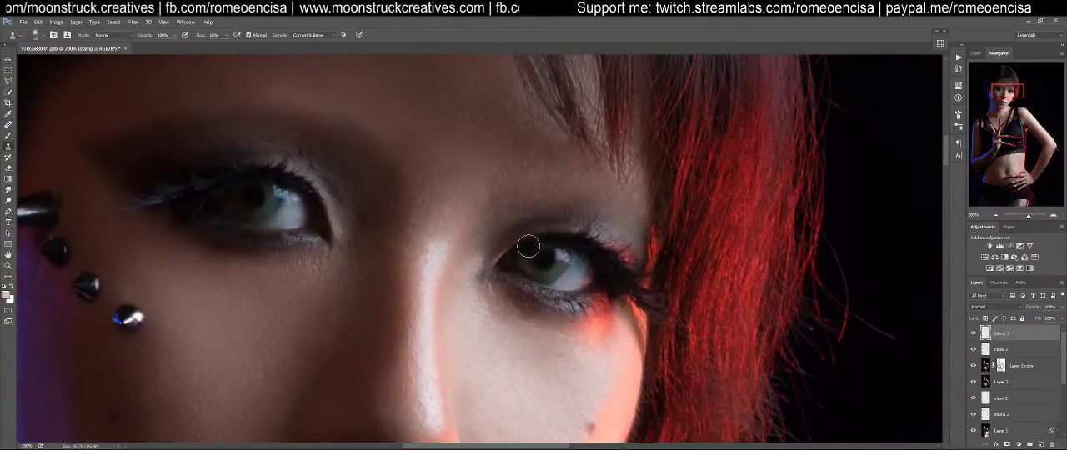
{"action": "left_click_drag", "start_coordinate": [311, 265], "coordinate": [506, 325]}
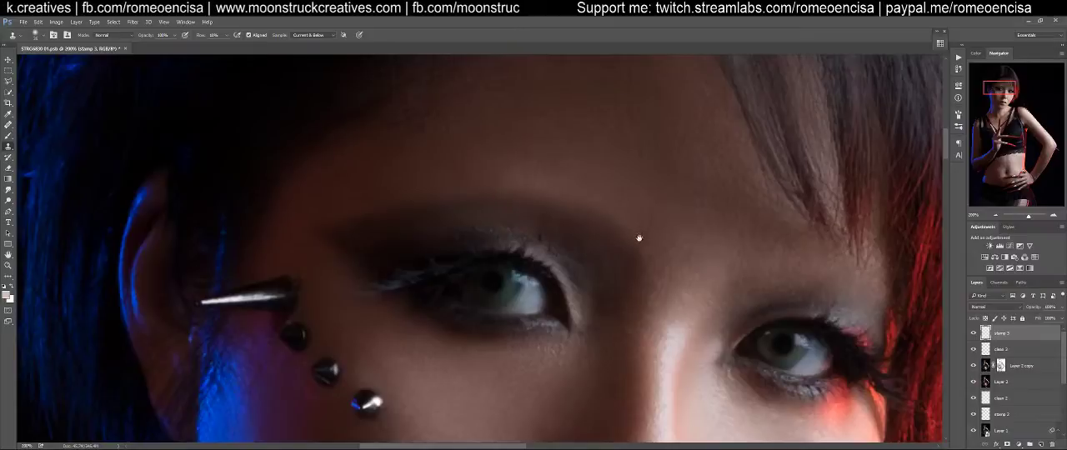
{"action": "left_click_drag", "start_coordinate": [648, 238], "coordinate": [480, 231]}
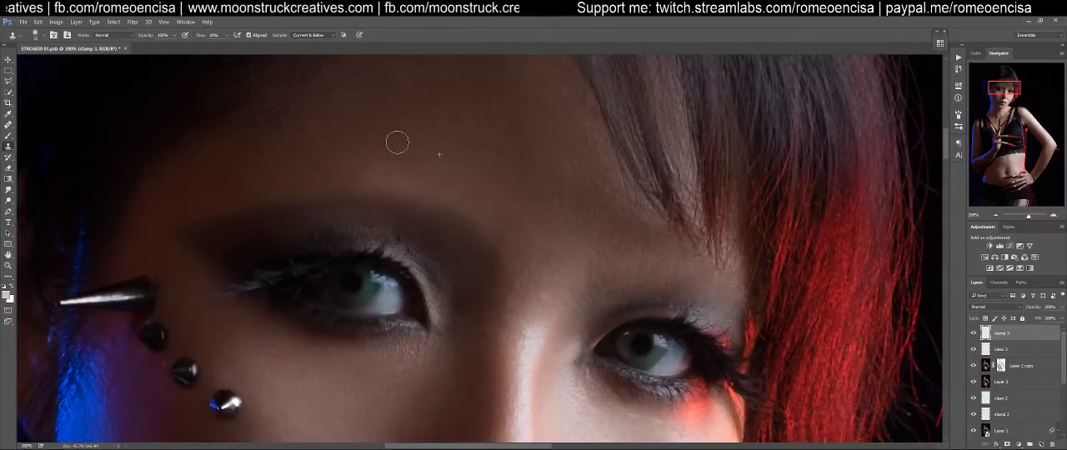
{"action": "mouse_move", "coordinate": [399, 121]}
{"action": "left_mouse_down"}
{"action": "mouse_move", "coordinate": [410, 90]}
{"action": "mouse_move", "coordinate": [400, 120]}
{"action": "mouse_move", "coordinate": [423, 119]}
{"action": "mouse_move", "coordinate": [380, 134]}
{"action": "mouse_move", "coordinate": [428, 121]}
{"action": "mouse_move", "coordinate": [230, 167]}
{"action": "mouse_move", "coordinate": [257, 172]}
{"action": "mouse_move", "coordinate": [263, 144]}
{"action": "mouse_move", "coordinate": [245, 146]}
{"action": "mouse_move", "coordinate": [240, 167]}
{"action": "mouse_move", "coordinate": [306, 168]}
{"action": "mouse_move", "coordinate": [273, 180]}
{"action": "mouse_move", "coordinate": [344, 164]}
{"action": "mouse_move", "coordinate": [464, 119]}
{"action": "left_mouse_up"}
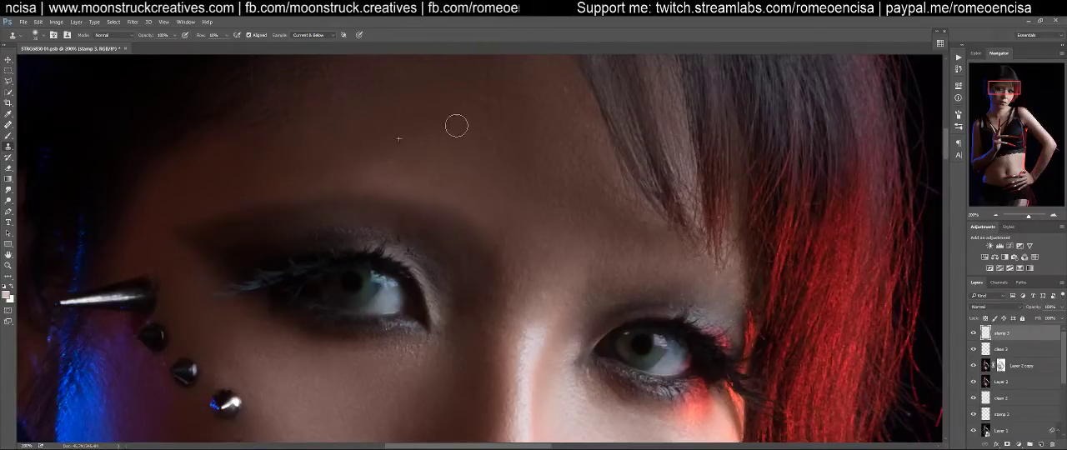
{"action": "left_click", "coordinate": [434, 113], "text": "alt"}
{"action": "mouse_move", "coordinate": [374, 138]}
{"action": "left_mouse_down"}
{"action": "mouse_move", "coordinate": [444, 151]}
{"action": "mouse_move", "coordinate": [425, 130]}
{"action": "mouse_move", "coordinate": [379, 132]}
{"action": "mouse_move", "coordinate": [412, 129]}
{"action": "mouse_move", "coordinate": [409, 115]}
{"action": "mouse_move", "coordinate": [367, 140]}
{"action": "mouse_move", "coordinate": [419, 138]}
{"action": "mouse_move", "coordinate": [446, 100]}
{"action": "mouse_move", "coordinate": [414, 135]}
{"action": "left_mouse_up"}
{"action": "left_click", "coordinate": [464, 159], "text": "alt"}
{"action": "left_click", "coordinate": [351, 176], "text": "alt"}
{"action": "left_click_drag", "start_coordinate": [349, 151], "coordinate": [362, 155]}
{"action": "left_click", "coordinate": [483, 170], "text": "alt"}
{"action": "left_click_drag", "start_coordinate": [450, 144], "coordinate": [419, 165]}
Clone-stamp the skin between the eyebrows and around the inner part of the red-side brow
{"action": "left_click_drag", "start_coordinate": [597, 261], "coordinate": [439, 227]}
{"action": "left_click_drag", "start_coordinate": [566, 272], "coordinate": [562, 247]}
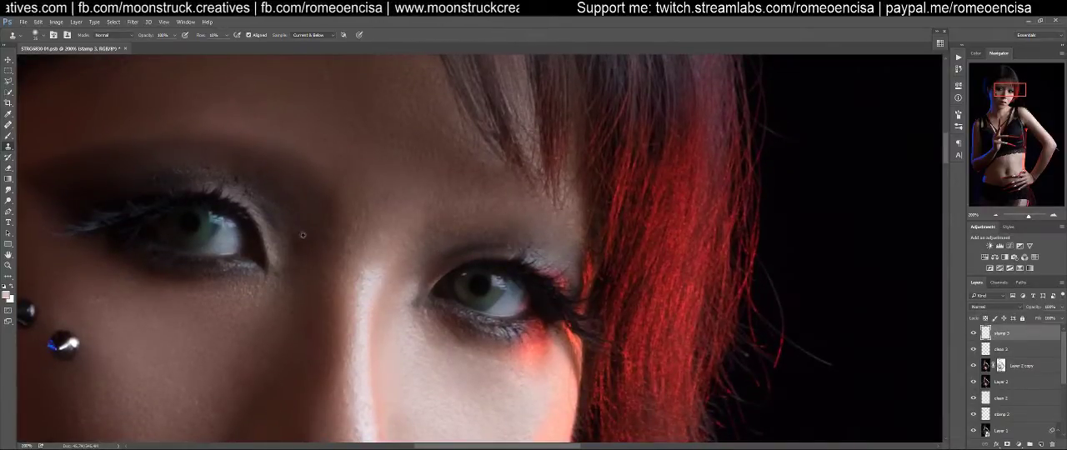
{"action": "left_click", "coordinate": [300, 209], "text": "alt"}
{"action": "mouse_move", "coordinate": [434, 239]}
{"action": "left_mouse_down"}
{"action": "mouse_move", "coordinate": [453, 238]}
{"action": "mouse_move", "coordinate": [429, 225]}
{"action": "mouse_move", "coordinate": [431, 235]}
{"action": "mouse_move", "coordinate": [445, 223]}
{"action": "mouse_move", "coordinate": [434, 257]}
{"action": "mouse_move", "coordinate": [441, 231]}
{"action": "mouse_move", "coordinate": [439, 244]}
{"action": "mouse_move", "coordinate": [450, 229]}
{"action": "mouse_move", "coordinate": [511, 218]}
{"action": "left_mouse_up"}
{"action": "left_click", "coordinate": [445, 248], "text": "alt"}
{"action": "left_click", "coordinate": [441, 256], "text": "alt"}
{"action": "left_click_drag", "start_coordinate": [439, 230], "coordinate": [449, 220]}
{"action": "left_click_drag", "start_coordinate": [531, 234], "coordinate": [645, 218]}
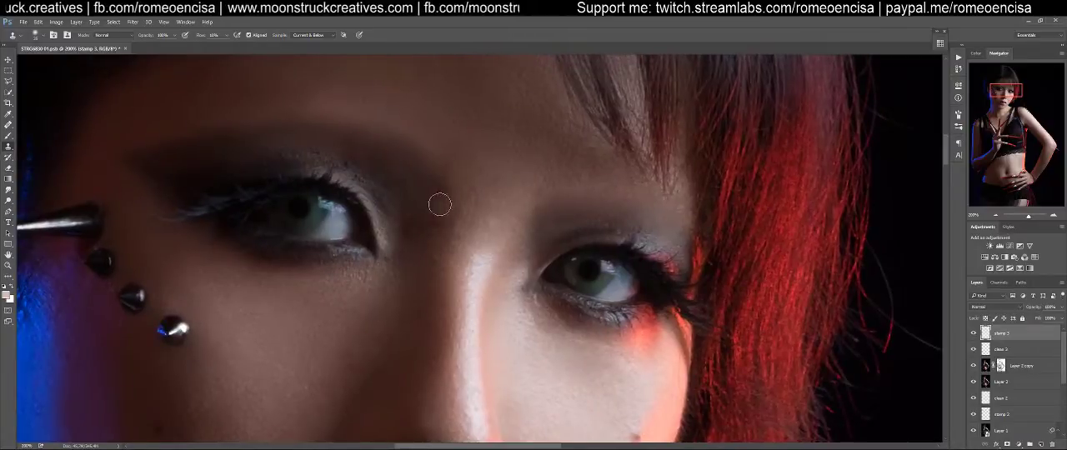
Check the whole portrait, then refine the inner end of the red-side eyebrow with the Clone Stamp at 100% view
{"action": "key", "text": "ctrl+0"}
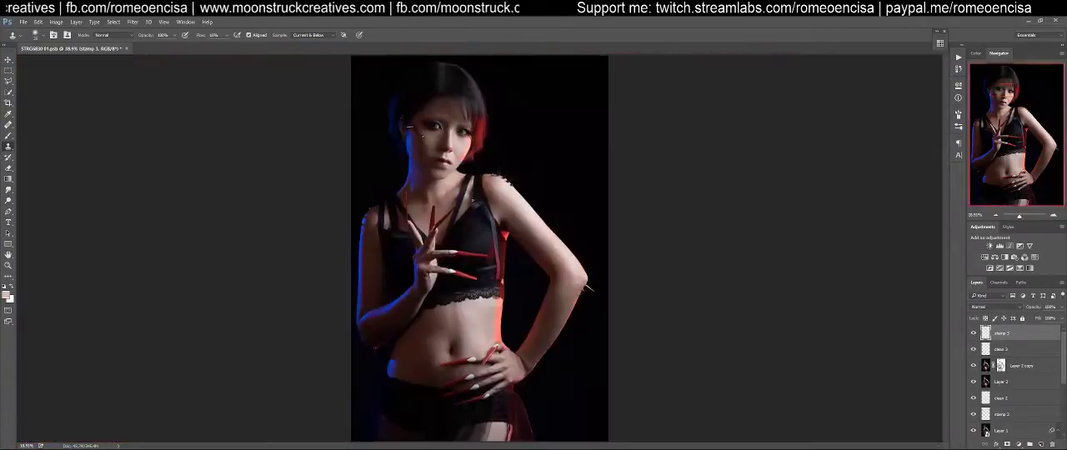
{"action": "mouse_move", "coordinate": [477, 125]}
{"action": "left_mouse_down"}
{"action": "mouse_move", "coordinate": [564, 127]}
{"action": "mouse_move", "coordinate": [487, 141]}
{"action": "mouse_move", "coordinate": [525, 226]}
{"action": "left_mouse_up"}
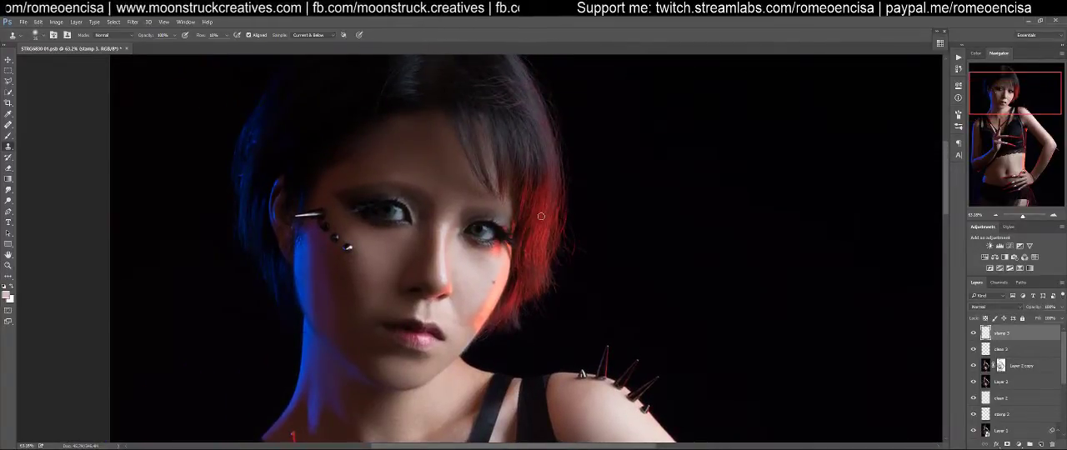
{"action": "key", "text": "ctrl+1"}
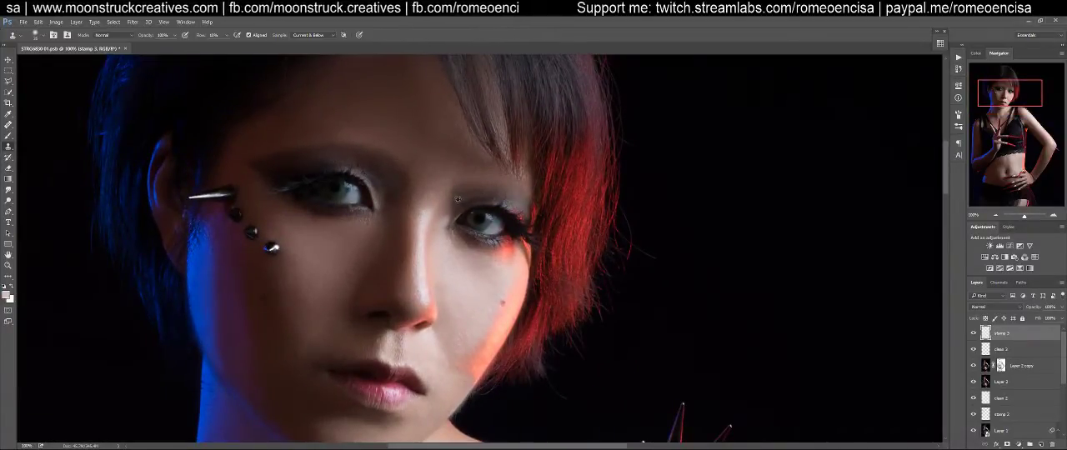
{"action": "left_click", "coordinate": [376, 162], "text": "alt"}
{"action": "left_click_drag", "start_coordinate": [474, 191], "coordinate": [457, 201]}
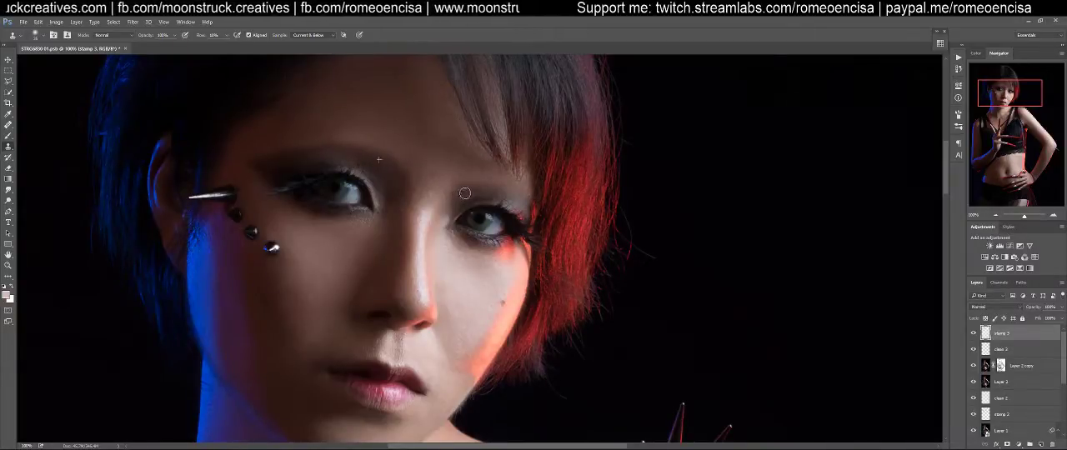
{"action": "left_click_drag", "start_coordinate": [466, 191], "coordinate": [459, 200]}
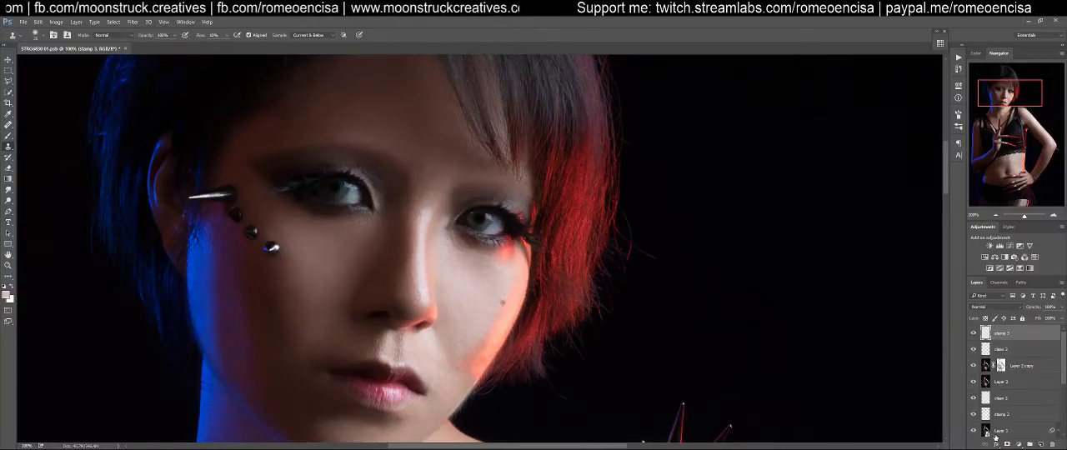
Create a new layer named make-up above stamp 3 and set up the Brush tool with a low flow
{"action": "key", "text": "ctrl+shift+n"}
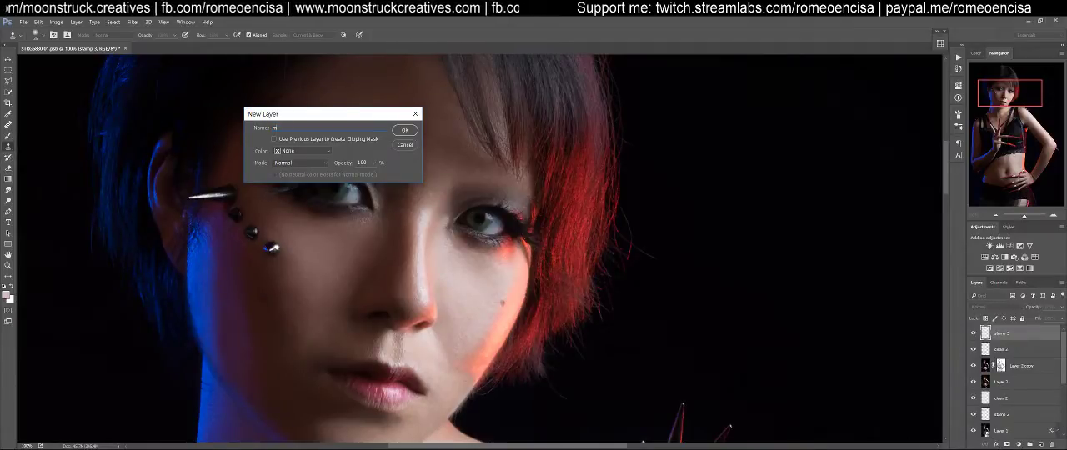
{"action": "type", "text": "make-up"}
{"action": "key", "text": "Return"}
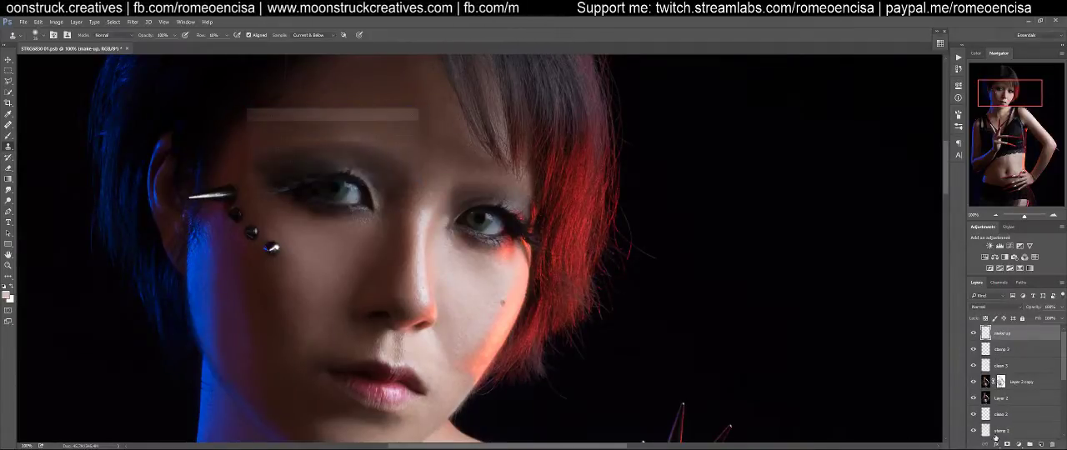
{"action": "key", "text": "b"}
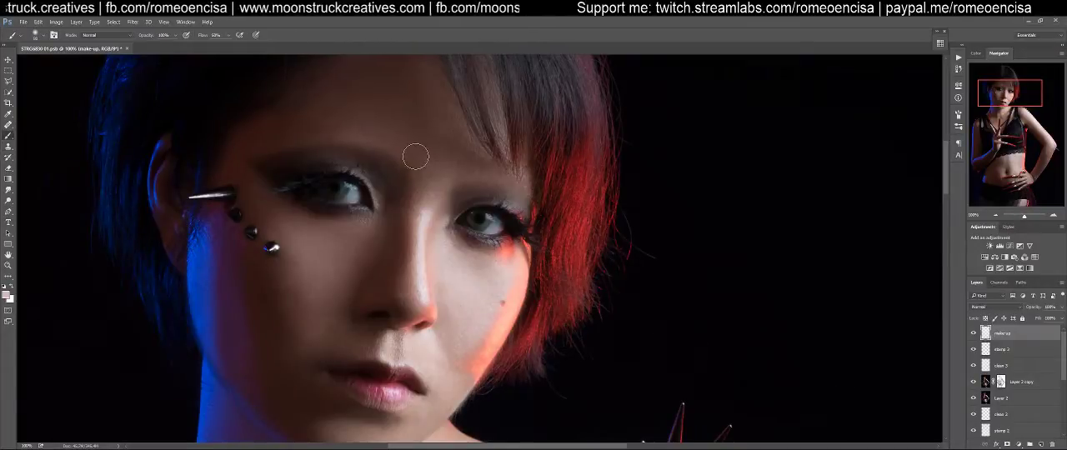
{"action": "key", "text": "shift+1"}
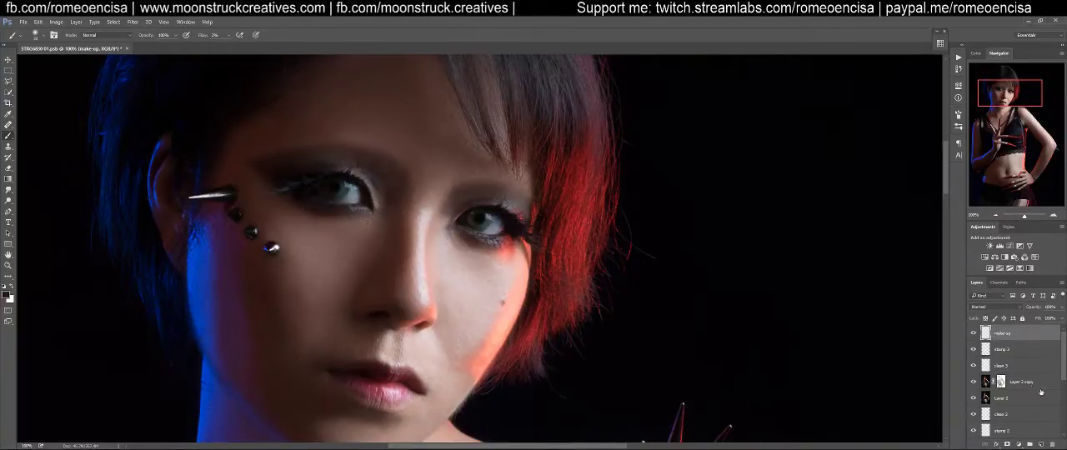
Run the Dodge and Burn actions to add both masked adjustment layers above the make-up layer
{"action": "left_click", "coordinate": [956, 59]}
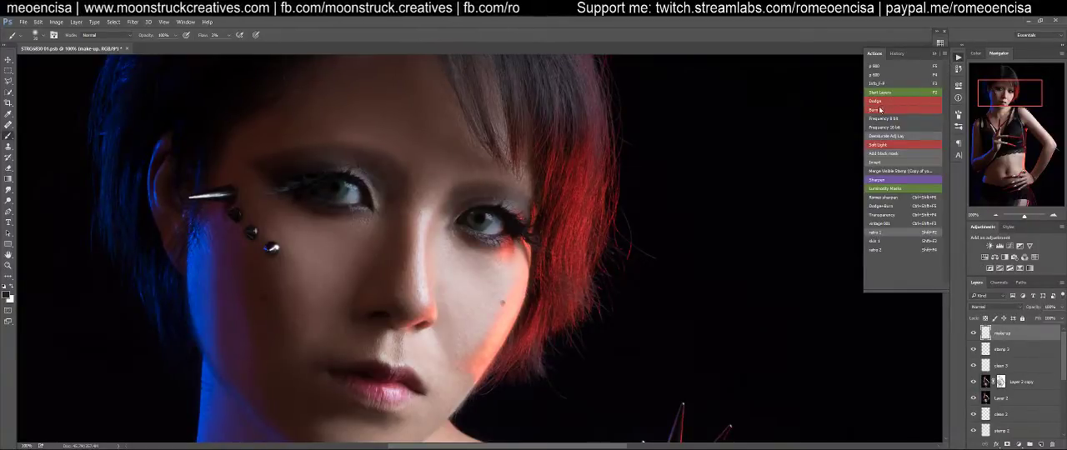
{"action": "left_click", "coordinate": [884, 102]}
{"action": "left_click", "coordinate": [884, 109]}
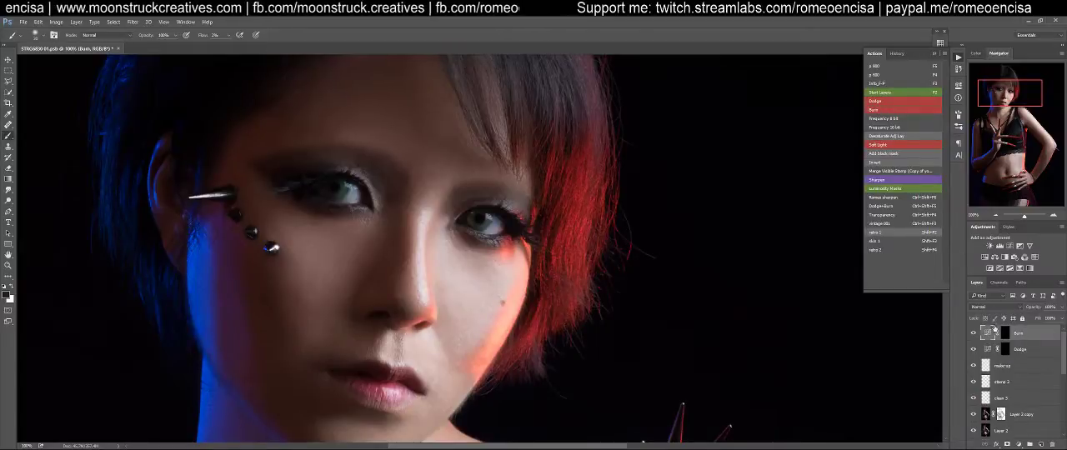
Target the Dodge layer's mask and make white the foreground colour for painting with the Brush tool
{"action": "left_click", "coordinate": [1005, 350]}
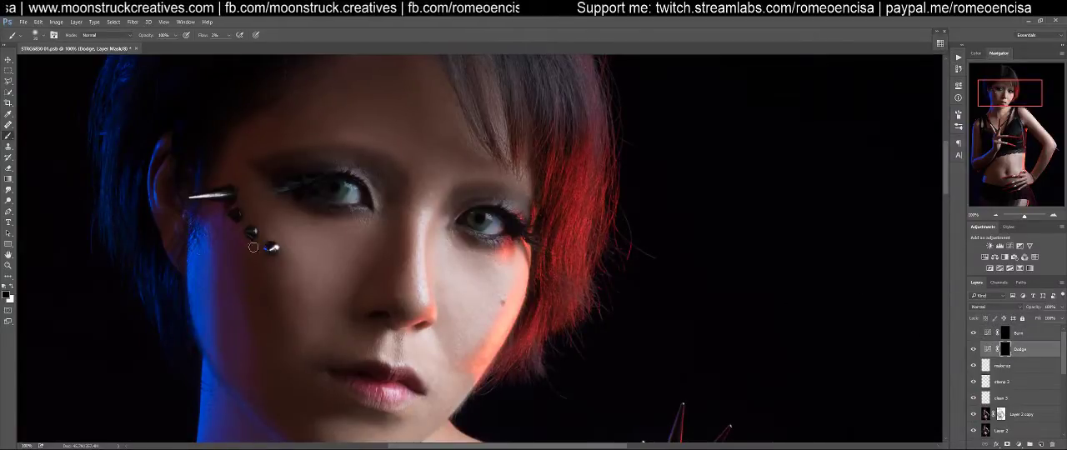
{"action": "key", "text": "x"}
{"action": "key", "text": "x"}
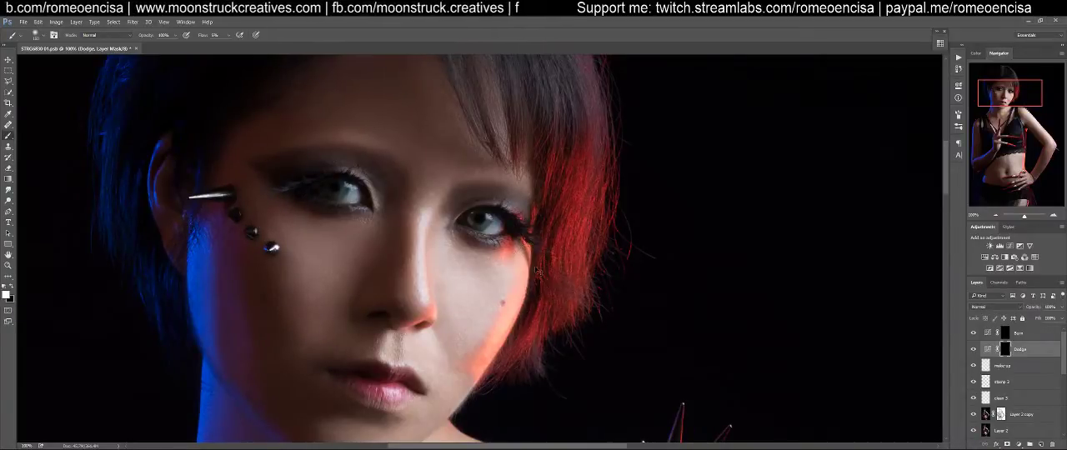
View the whole portrait, zoom in on the upper body and compare the image with the Dodge layer hidden and shown
{"action": "key", "text": "ctrl+0"}
{"action": "key", "text": "z"}
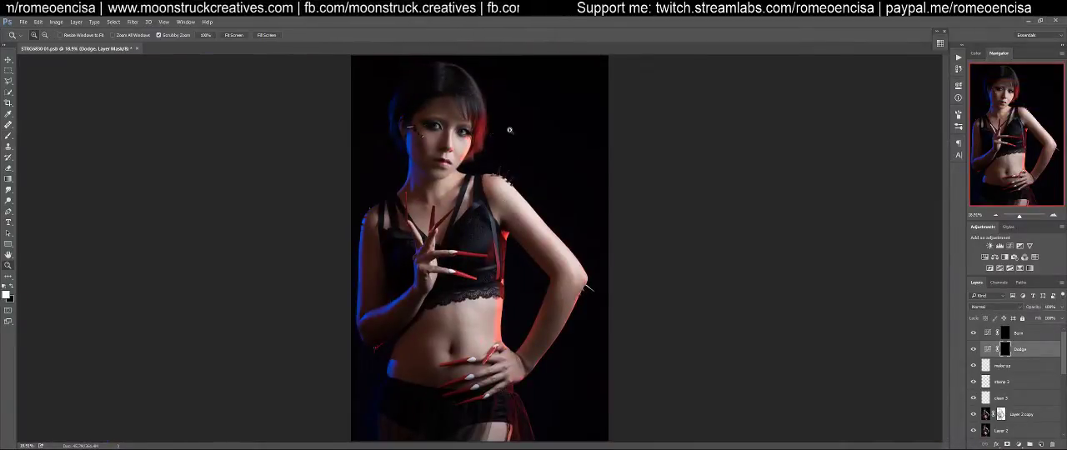
{"action": "left_click", "coordinate": [505, 131]}
{"action": "key", "text": "b"}
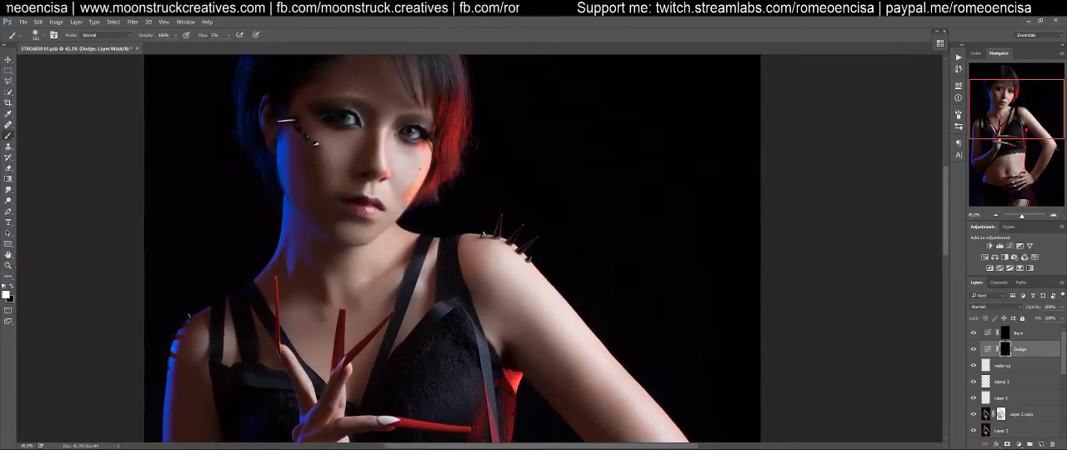
{"action": "left_click", "coordinate": [972, 350]}
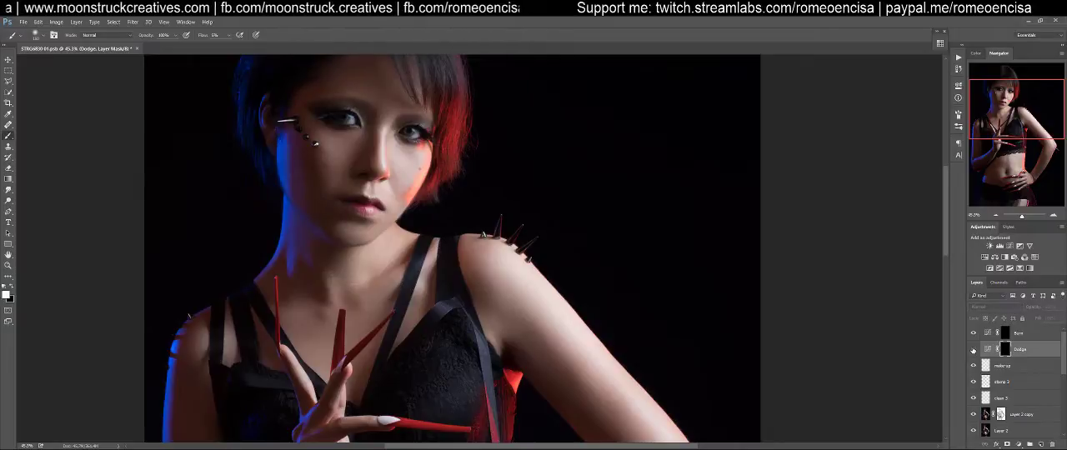
{"action": "left_click", "coordinate": [973, 350]}
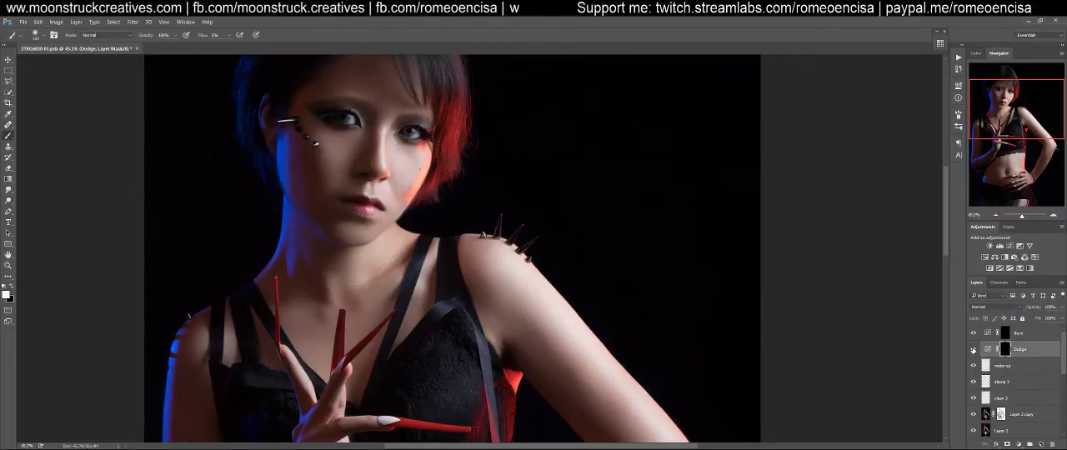
{"action": "left_click", "coordinate": [973, 350]}
{"action": "left_click", "coordinate": [972, 350]}
{"action": "left_click", "coordinate": [973, 350]}
{"action": "left_click", "coordinate": [973, 350]}
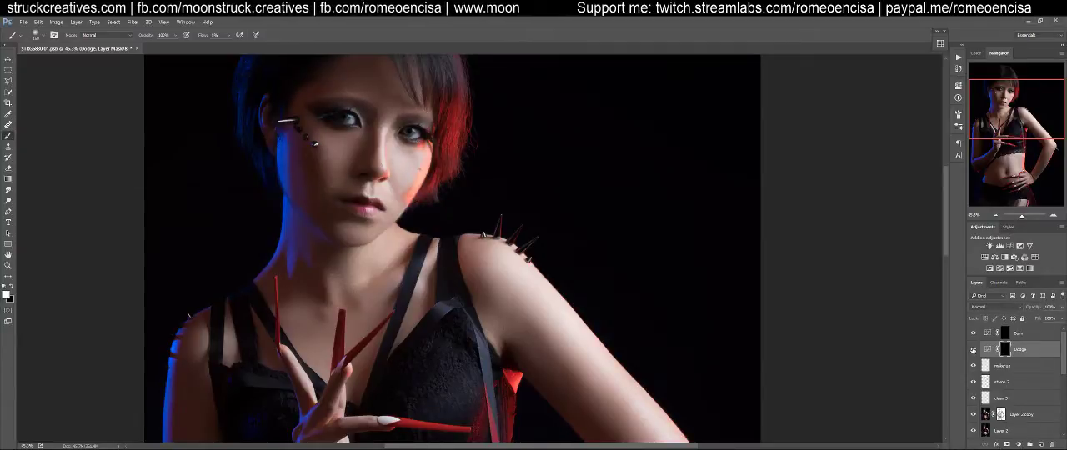
Reduce the brush size for dodging the forehead above the eyebrows on the Dodge mask
{"action": "scroll", "coordinate": [603, 231], "scroll_direction": "up", "scroll_amount": 2}
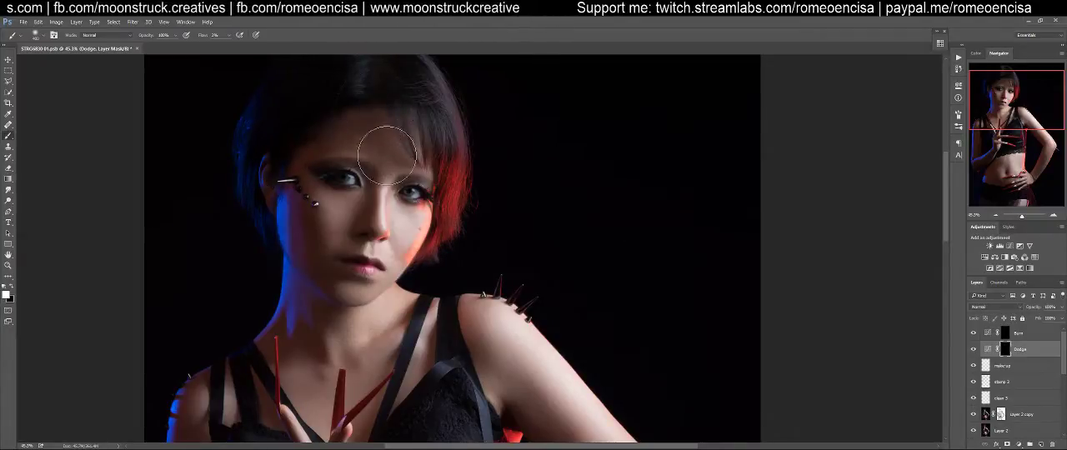
{"action": "key", "text": "bracketleft"}
{"action": "key", "text": "bracketleft"}
{"action": "key", "text": "bracketleft"}
{"action": "key", "text": "bracketleft"}
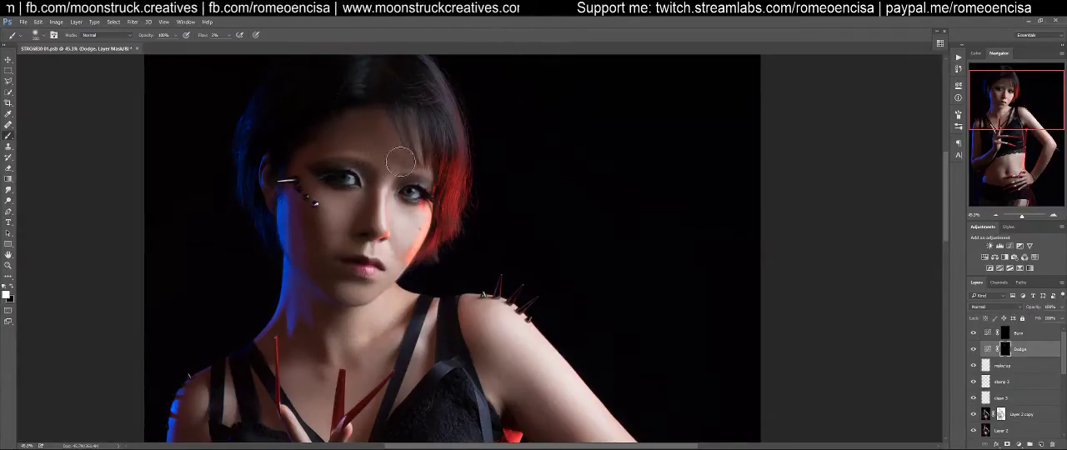
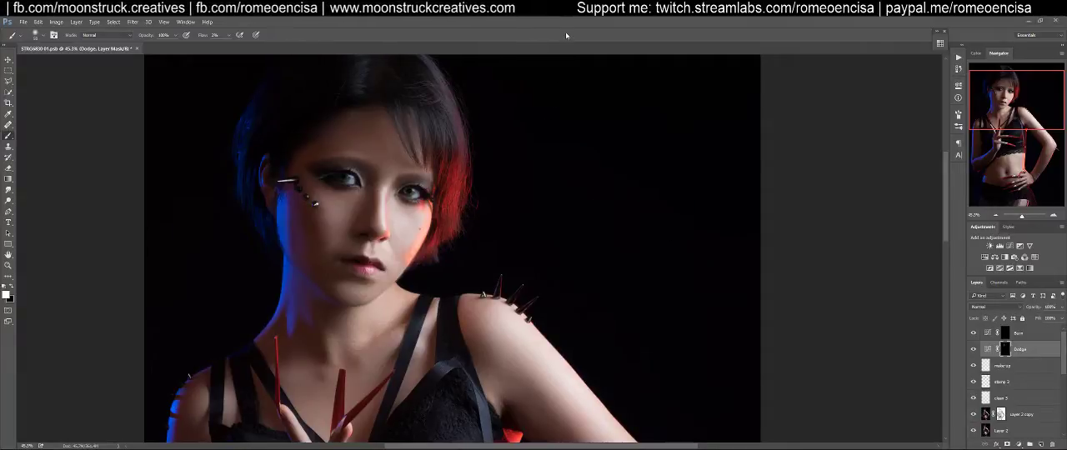
Compare the portrait's face and shoulders with the Dodge layer hidden and shown
{"action": "left_click_drag", "start_coordinate": [487, 212], "coordinate": [610, 219]}
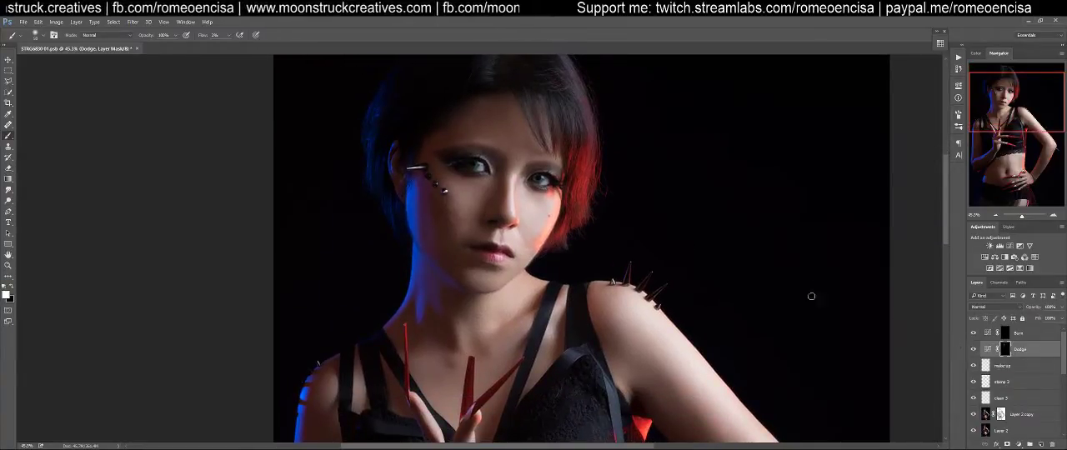
{"action": "left_click", "coordinate": [974, 349]}
{"action": "left_click", "coordinate": [973, 350]}
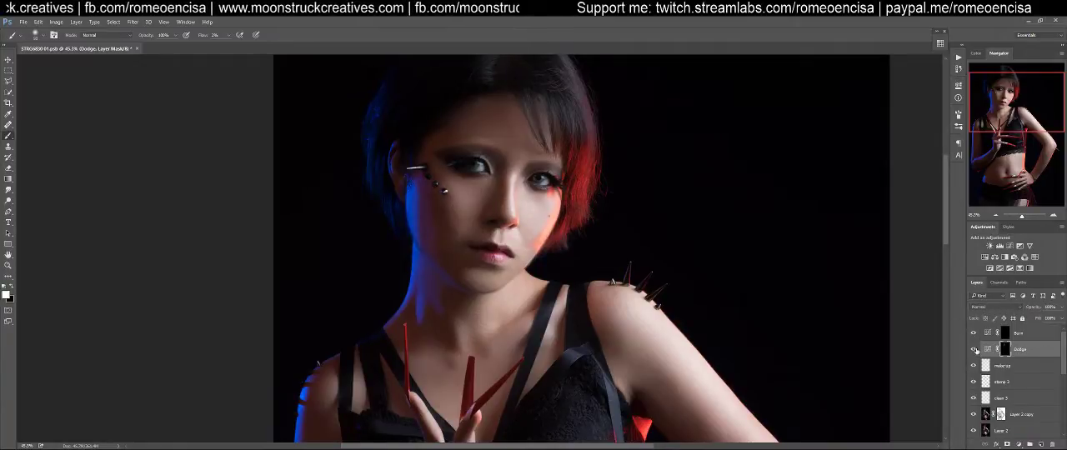
Dodge the highlights on the upper chest and the bent arm down to the elbow on the Dodge mask
{"action": "left_click", "coordinate": [997, 350]}
{"action": "left_click_drag", "start_coordinate": [548, 295], "coordinate": [567, 230]}
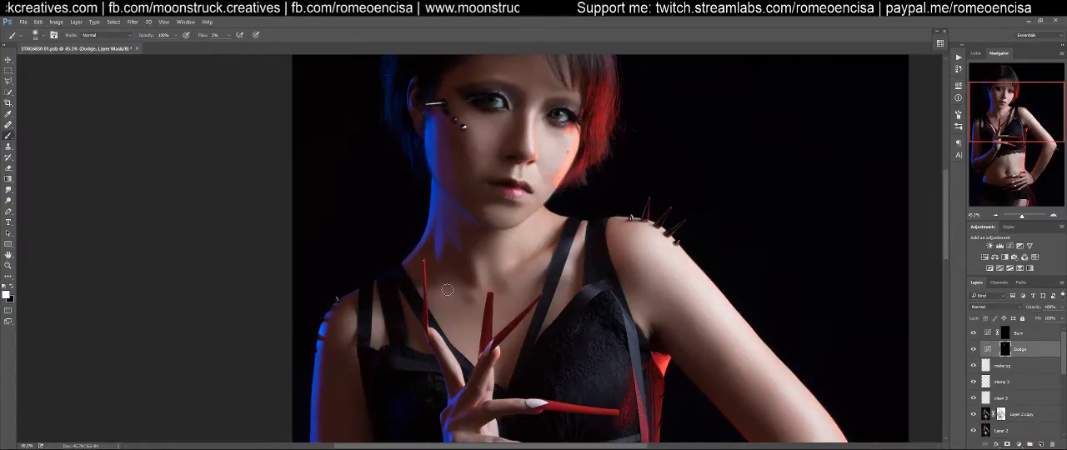
{"action": "left_click_drag", "start_coordinate": [678, 341], "coordinate": [492, 232]}
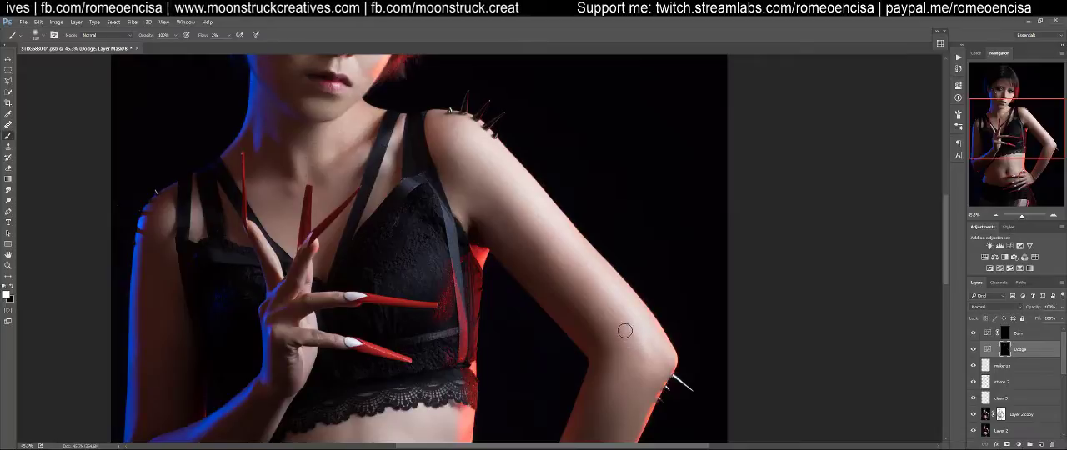
{"action": "left_click_drag", "start_coordinate": [625, 375], "coordinate": [658, 291]}
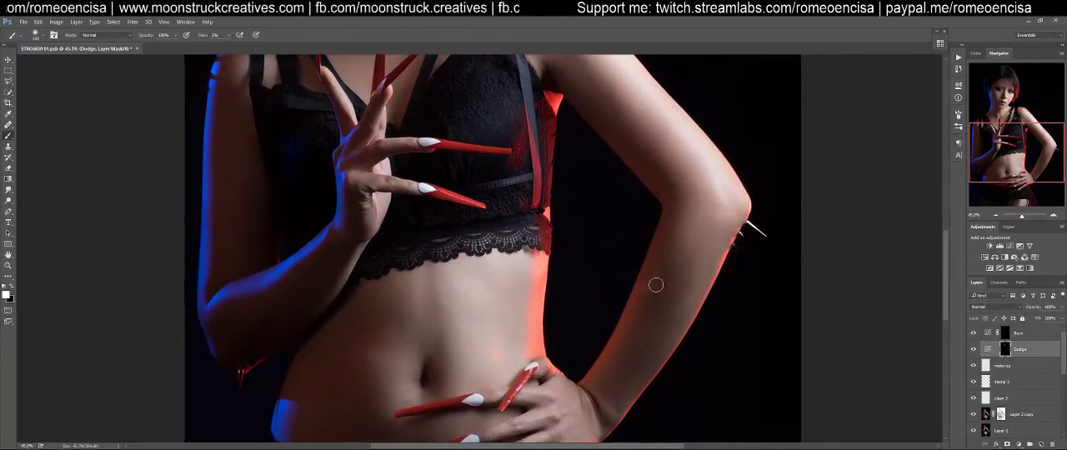
Enlarge the brush and dodge the forearm below the elbow and the raised hand's wrist area on the Dodge mask
{"action": "key", "text": "bracketright"}
{"action": "key", "text": "bracketright"}
{"action": "key", "text": "bracketright"}
{"action": "key", "text": "bracketright"}
{"action": "key", "text": "bracketright"}
{"action": "key", "text": "bracketright"}
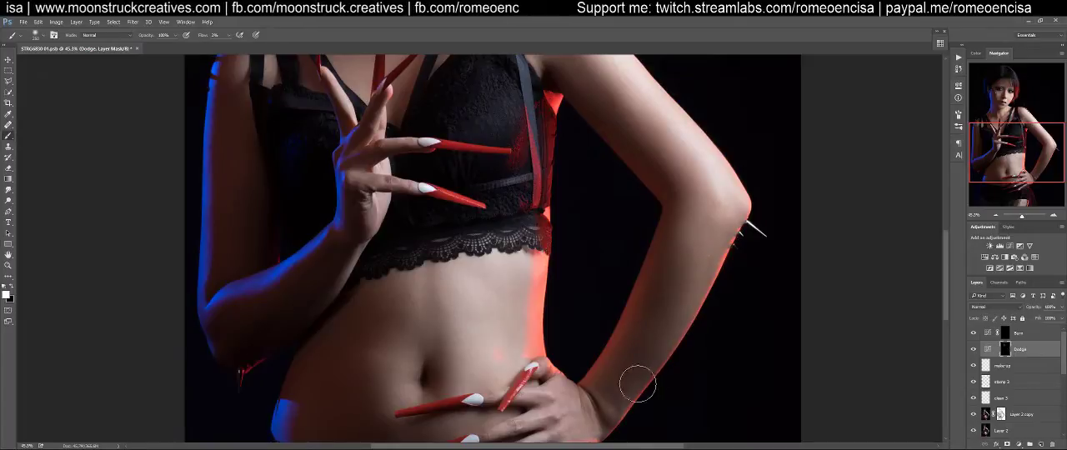
{"action": "mouse_move", "coordinate": [670, 320]}
{"action": "left_mouse_down"}
{"action": "mouse_move", "coordinate": [701, 230]}
{"action": "mouse_move", "coordinate": [727, 197]}
{"action": "mouse_move", "coordinate": [694, 258]}
{"action": "left_mouse_up"}
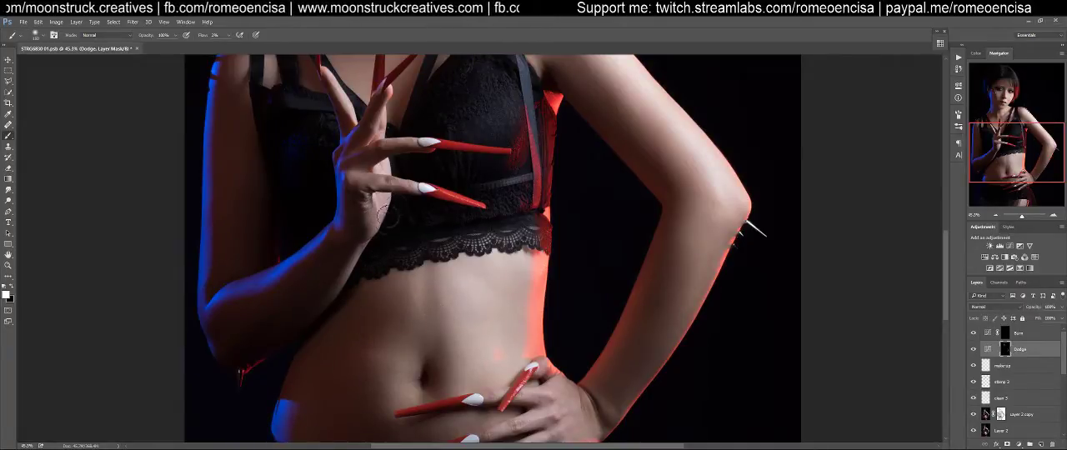
{"action": "left_click_drag", "start_coordinate": [494, 223], "coordinate": [474, 367]}
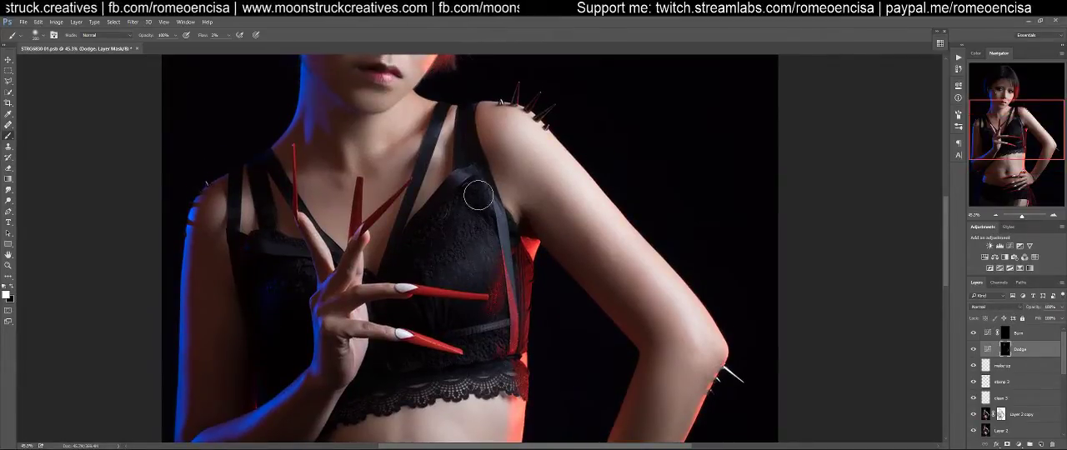
{"action": "left_click_drag", "start_coordinate": [437, 219], "coordinate": [462, 356]}
{"action": "left_click_drag", "start_coordinate": [508, 257], "coordinate": [525, 369]}
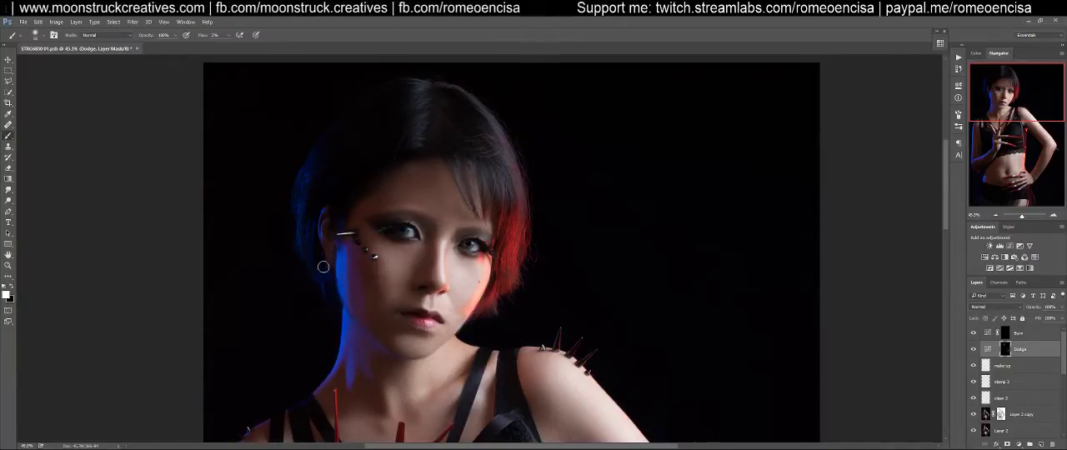
Target the Burn layer's mask, set the brush flow to 10% and darken the lower lash lines with a small brush
{"action": "left_click", "coordinate": [1005, 334]}
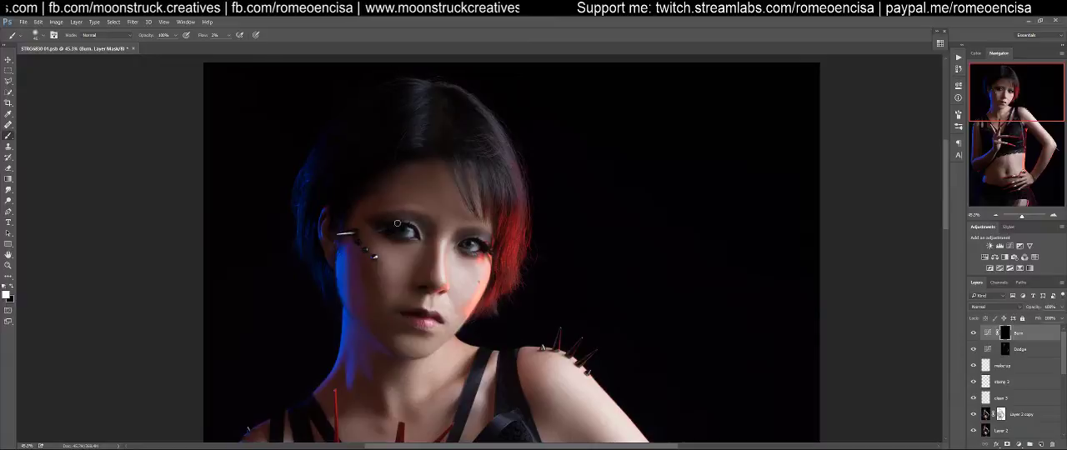
{"action": "key", "text": "z"}
{"action": "left_click_drag", "start_coordinate": [417, 227], "coordinate": [479, 220]}
{"action": "key", "text": "b"}
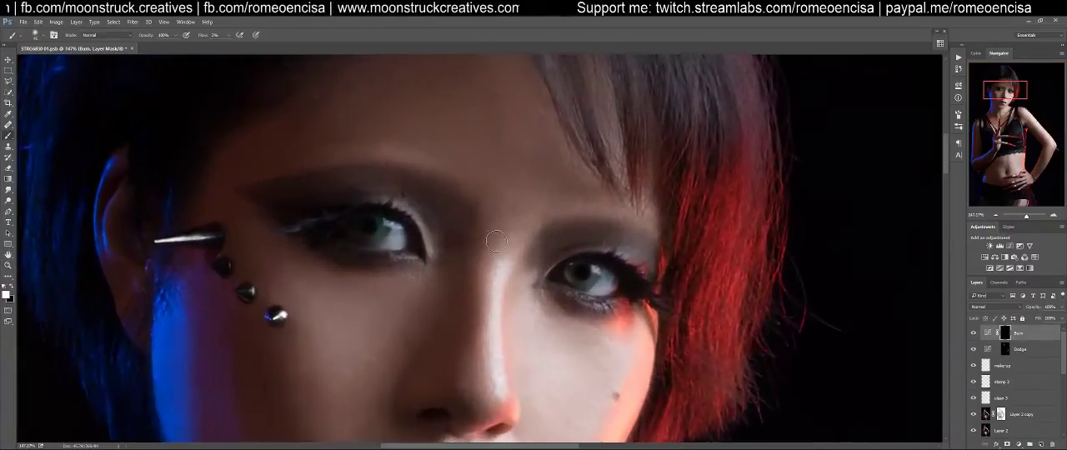
{"action": "key", "text": "shift+1"}
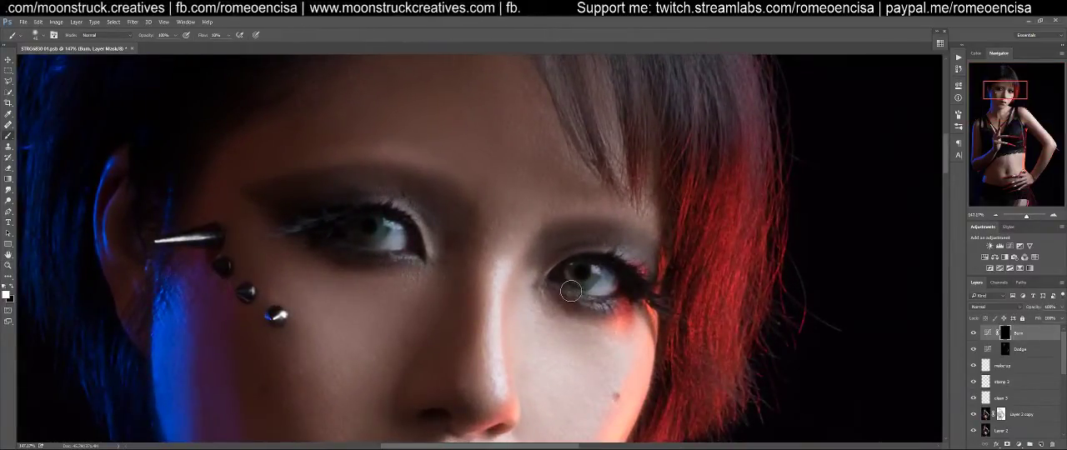
{"action": "key", "text": "bracketleft"}
{"action": "key", "text": "bracketleft"}
{"action": "key", "text": "bracketleft"}
{"action": "key", "text": "bracketleft"}
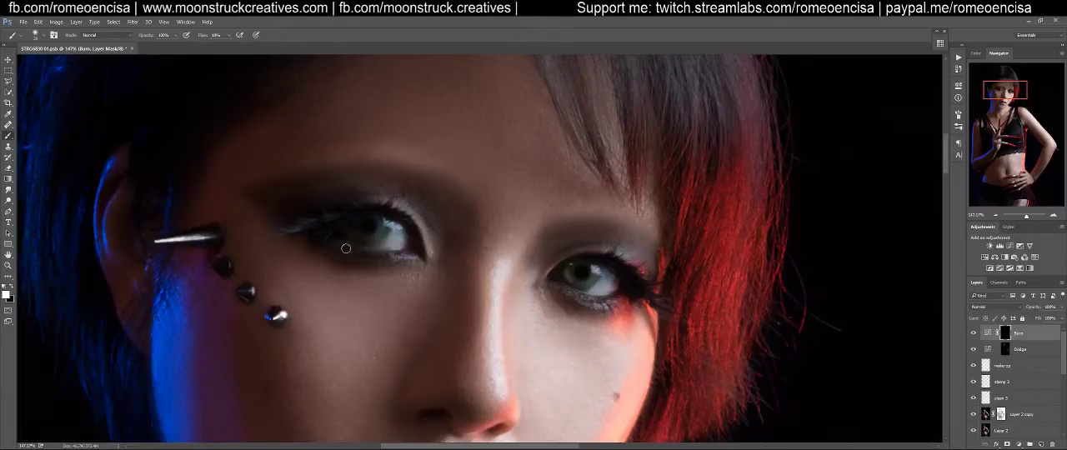
Burn the upper eyelids and outer eye corners on the Burn mask, adjusting the brush size to the eye area
{"action": "key", "text": "bracketright"}
{"action": "key", "text": "bracketright"}
{"action": "mouse_move", "coordinate": [392, 200]}
{"action": "left_mouse_down"}
{"action": "mouse_move", "coordinate": [424, 216]}
{"action": "mouse_move", "coordinate": [379, 198]}
{"action": "mouse_move", "coordinate": [410, 204]}
{"action": "mouse_move", "coordinate": [333, 196]}
{"action": "mouse_move", "coordinate": [380, 195]}
{"action": "mouse_move", "coordinate": [270, 206]}
{"action": "left_mouse_up"}
{"action": "key", "text": "bracketleft"}
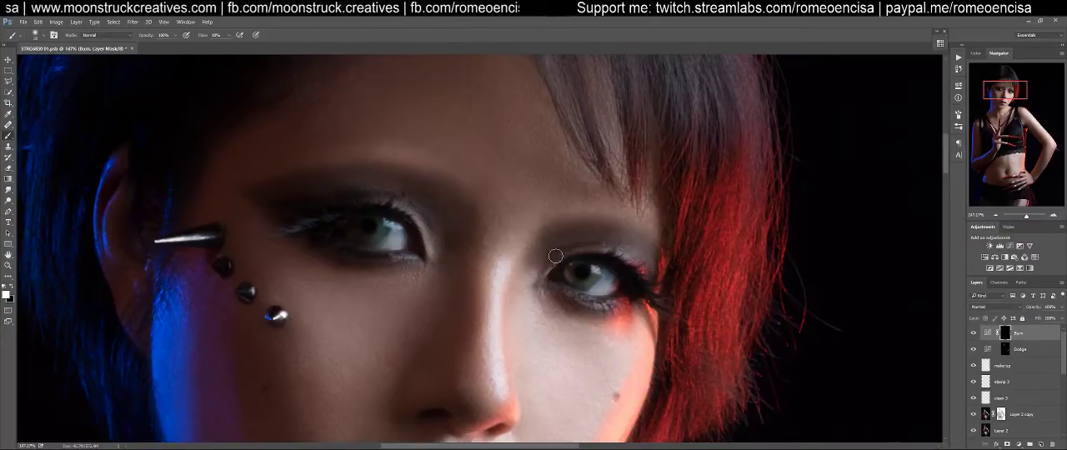
{"action": "key", "text": "space"}
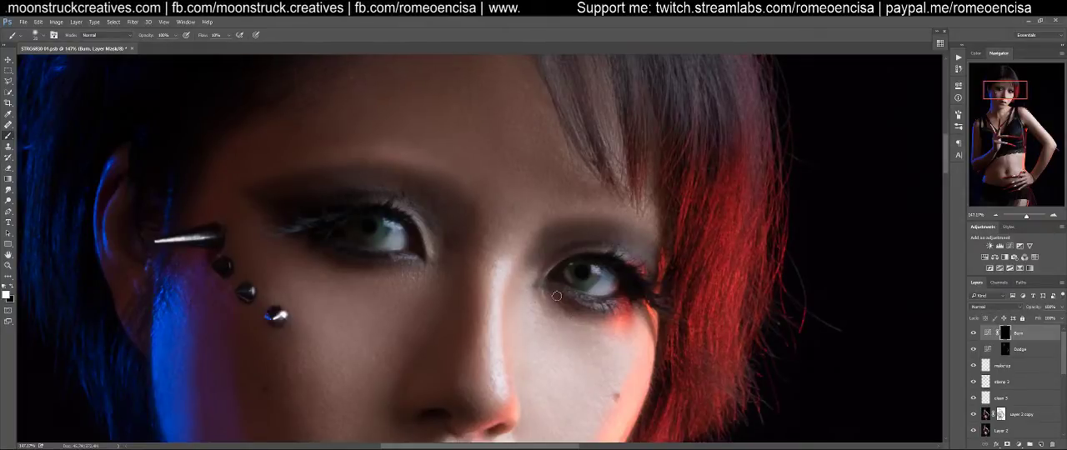
Refine the nostrils and lips by painting shadows on the Burn mask and highlights on the Dodge mask
{"action": "left_click_drag", "start_coordinate": [458, 299], "coordinate": [541, 105]}
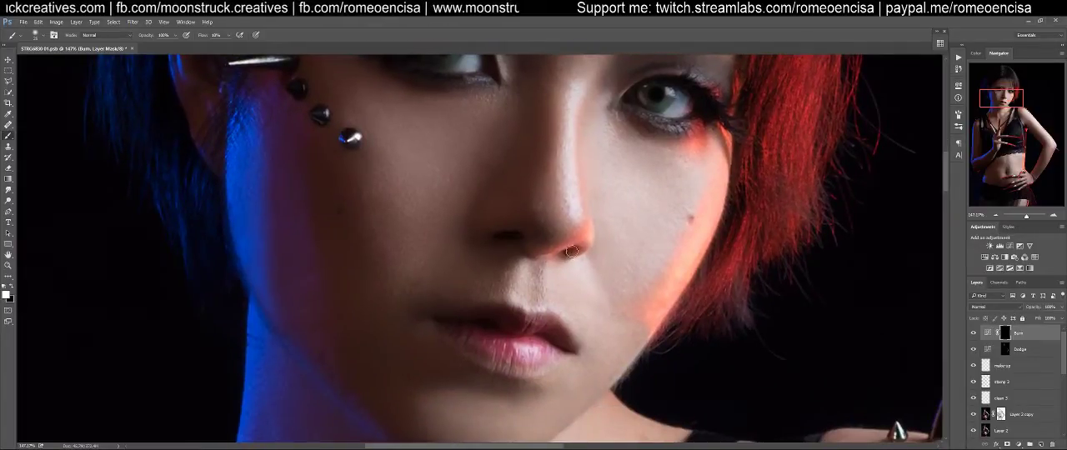
{"action": "left_click", "coordinate": [1006, 350]}
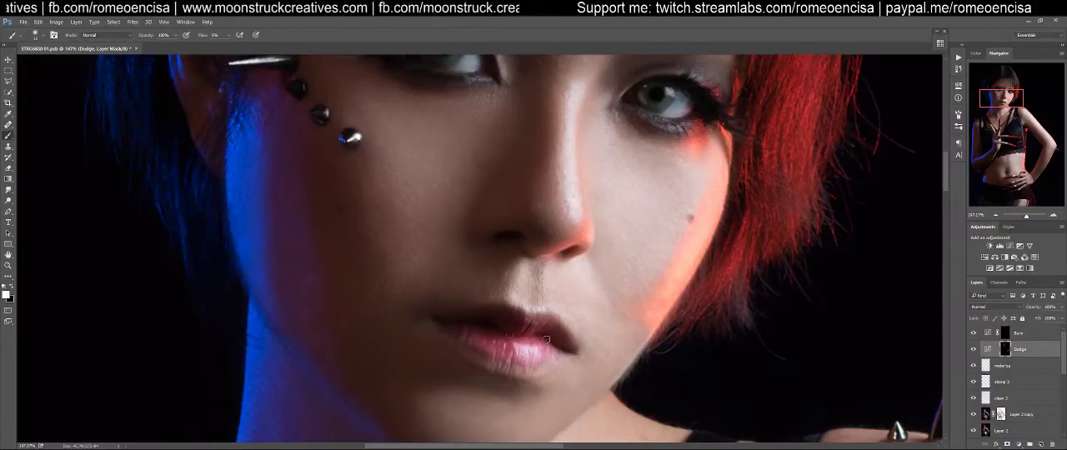
{"action": "left_click", "coordinate": [1008, 334]}
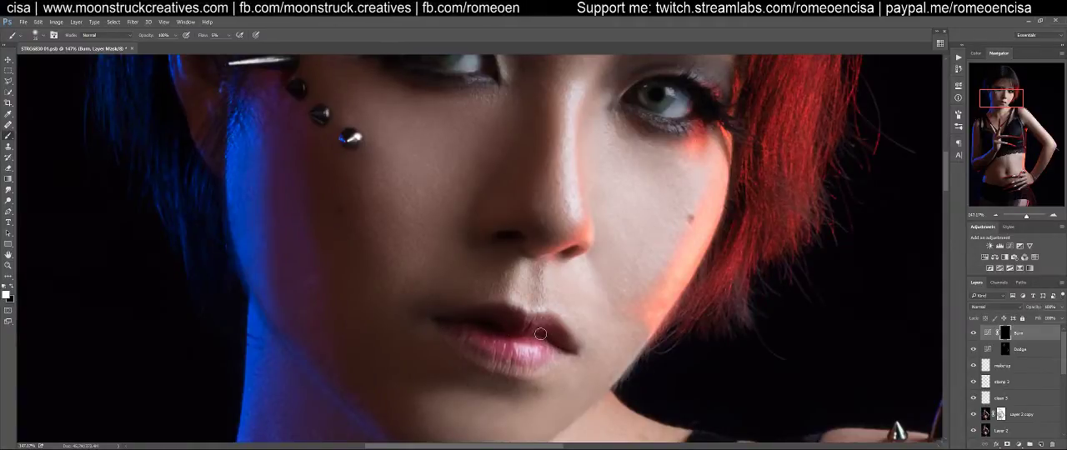
Examine the burned and dodged portrait as a whole and at 100% on the face and shoulders
{"action": "key", "text": "ctrl+0"}
{"action": "key", "text": "ctrl+plus"}
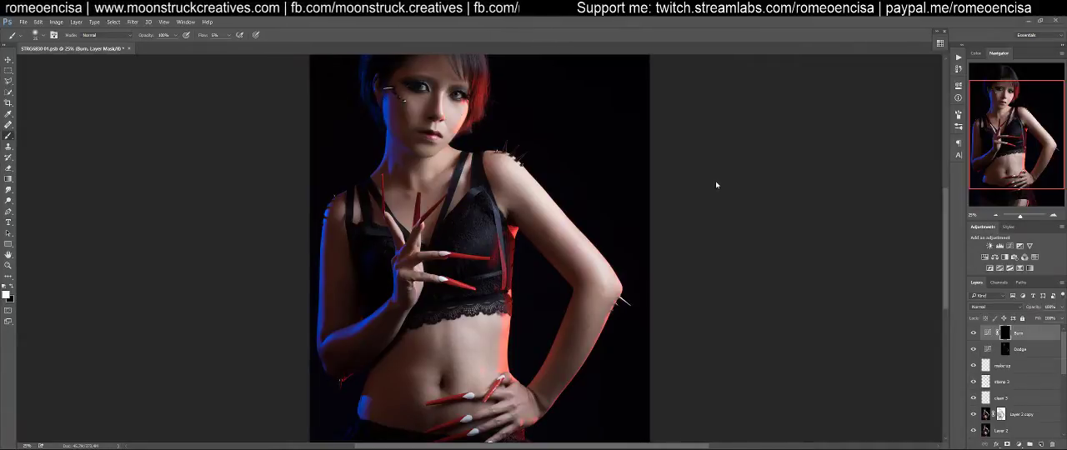
{"action": "scroll", "coordinate": [656, 206], "scroll_direction": "up", "scroll_amount": 2}
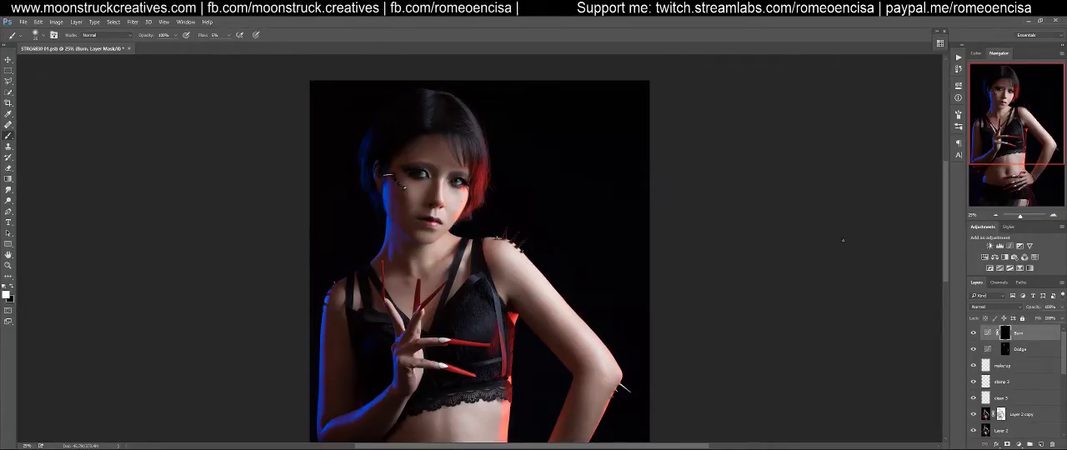
{"action": "left_click_drag", "start_coordinate": [943, 231], "coordinate": [944, 229]}
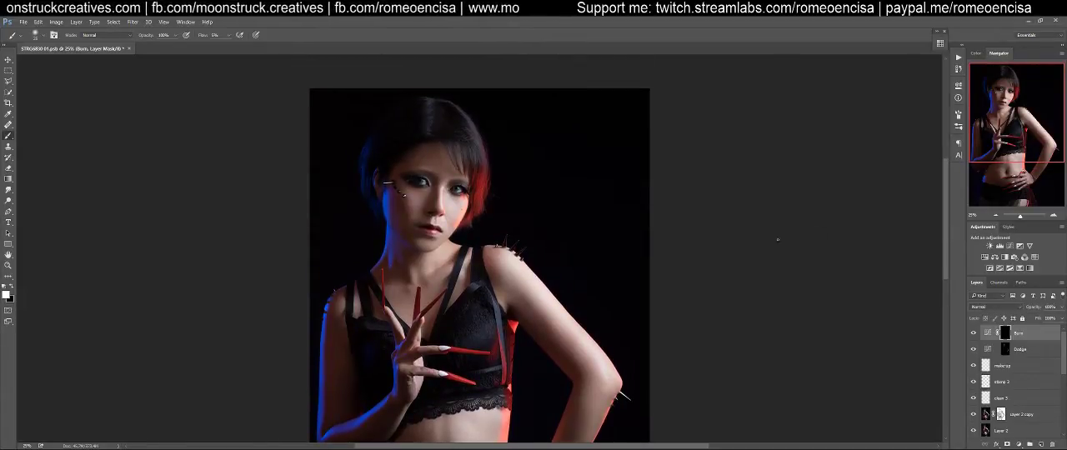
{"action": "key", "text": "ctrl+1"}
{"action": "left_click_drag", "start_coordinate": [519, 150], "coordinate": [750, 385]}
{"action": "left_click_drag", "start_coordinate": [687, 305], "coordinate": [700, 224]}
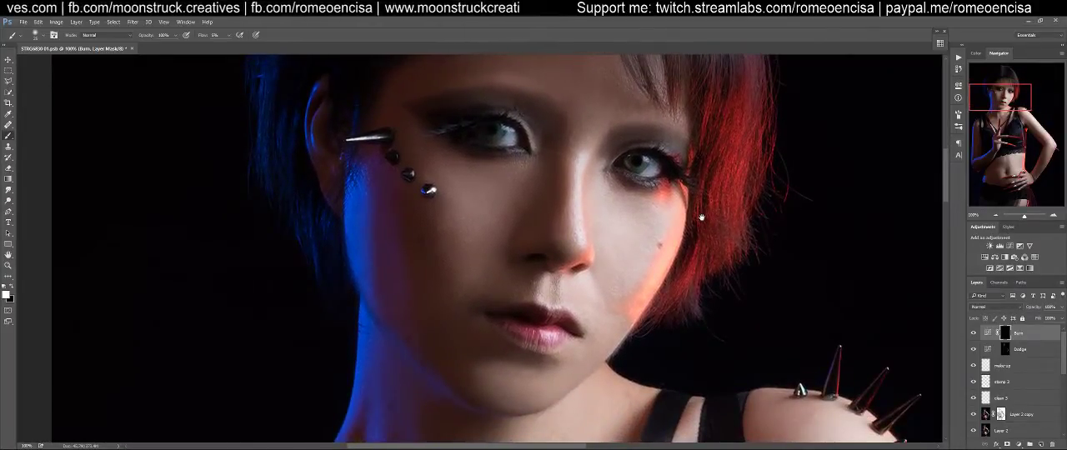
{"action": "left_click_drag", "start_coordinate": [708, 181], "coordinate": [665, 415]}
{"action": "left_click_drag", "start_coordinate": [657, 255], "coordinate": [682, 83]}
{"action": "key", "text": "ctrl+0"}
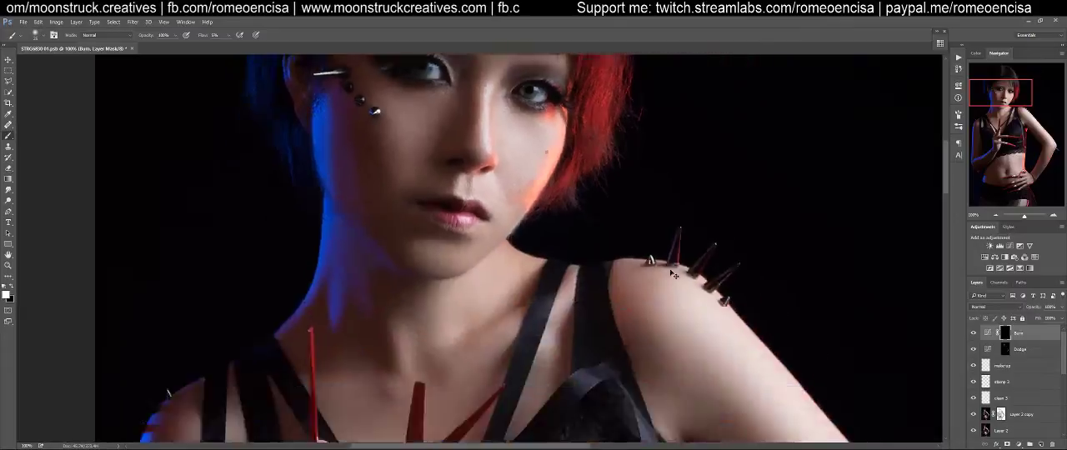
Enlarge the brush and burn the shadowed inner edge of the bent arm on the Burn mask
{"action": "key", "text": "z"}
{"action": "left_click_drag", "start_coordinate": [560, 291], "coordinate": [585, 288]}
{"action": "key", "text": "b"}
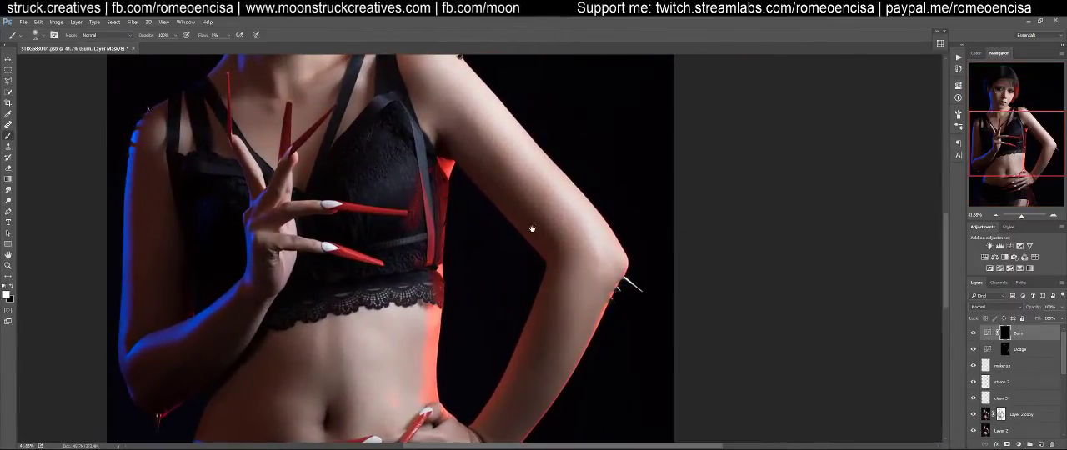
{"action": "left_click_drag", "start_coordinate": [534, 231], "coordinate": [579, 289]}
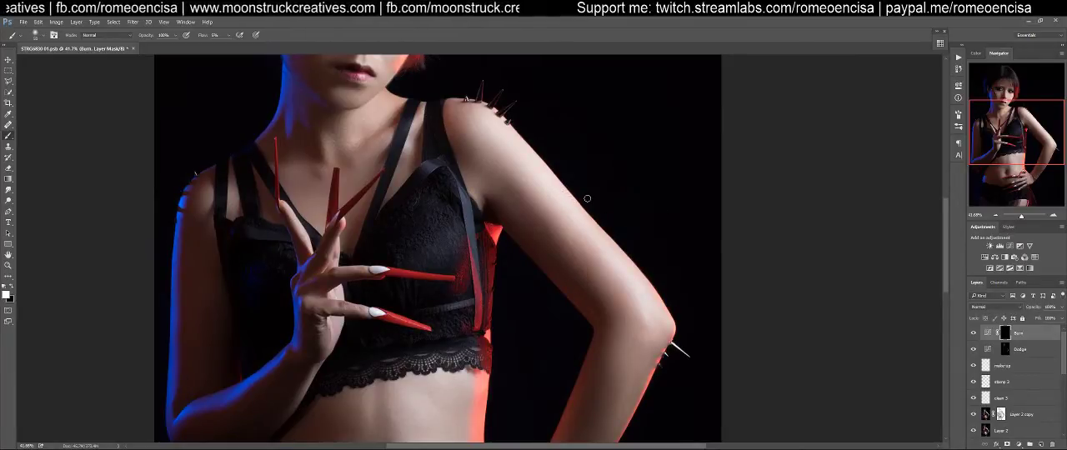
{"action": "key", "text": "bracketright"}
{"action": "key", "text": "bracketright"}
{"action": "key", "text": "bracketright"}
{"action": "key", "text": "bracketright"}
{"action": "key", "text": "bracketright"}
{"action": "key", "text": "bracketright"}
{"action": "key", "text": "bracketright"}
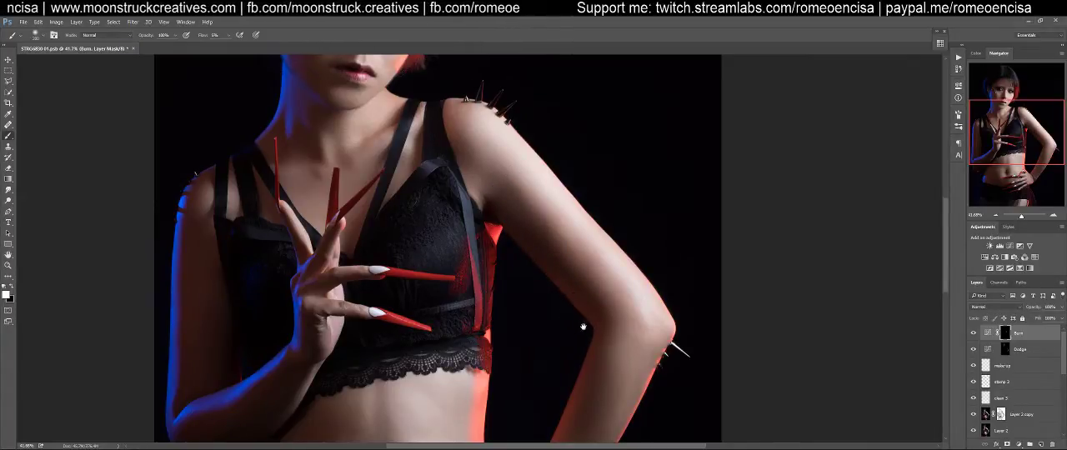
{"action": "left_click_drag", "start_coordinate": [589, 323], "coordinate": [617, 209]}
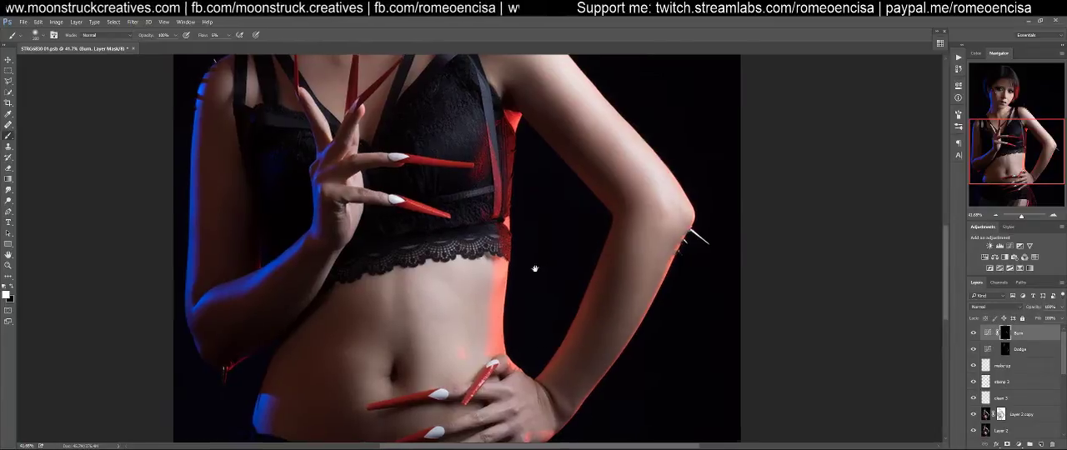
Burn the shadows around the waist and navel on the Burn mask, varying the brush size for broad and narrow areas
{"action": "left_click_drag", "start_coordinate": [528, 272], "coordinate": [688, 227]}
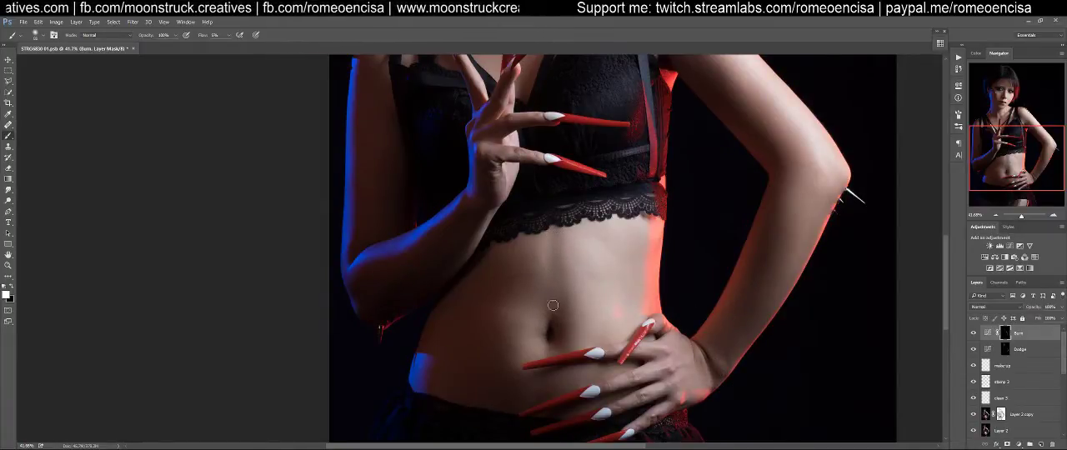
{"action": "key", "text": "bracketright"}
{"action": "key", "text": "bracketright"}
{"action": "key", "text": "bracketright"}
{"action": "key", "text": "bracketright"}
{"action": "mouse_move", "coordinate": [497, 385]}
{"action": "left_mouse_down"}
{"action": "mouse_move", "coordinate": [491, 286]}
{"action": "mouse_move", "coordinate": [485, 303]}
{"action": "mouse_move", "coordinate": [522, 387]}
{"action": "mouse_move", "coordinate": [481, 359]}
{"action": "mouse_move", "coordinate": [471, 385]}
{"action": "mouse_move", "coordinate": [548, 399]}
{"action": "left_mouse_up"}
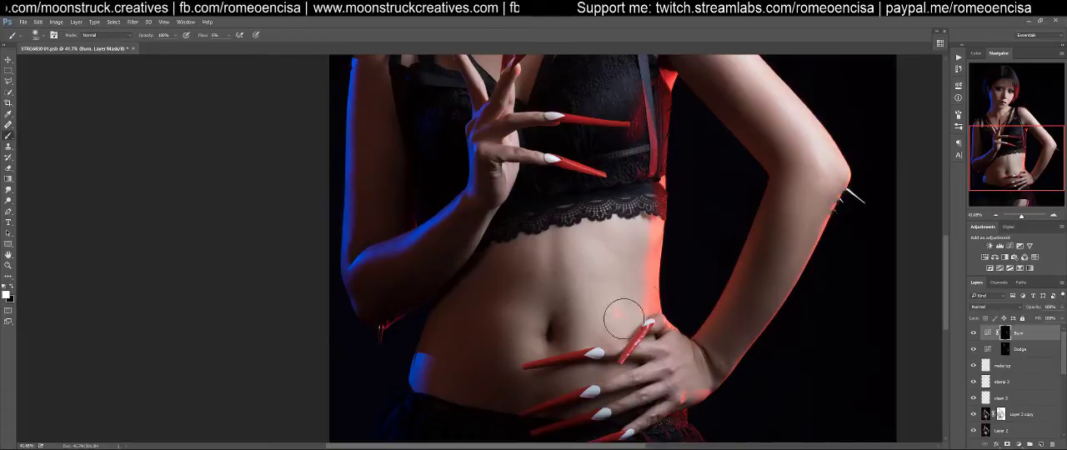
{"action": "key", "text": "bracketleft"}
{"action": "key", "text": "bracketleft"}
{"action": "key", "text": "bracketleft"}
{"action": "key", "text": "bracketleft"}
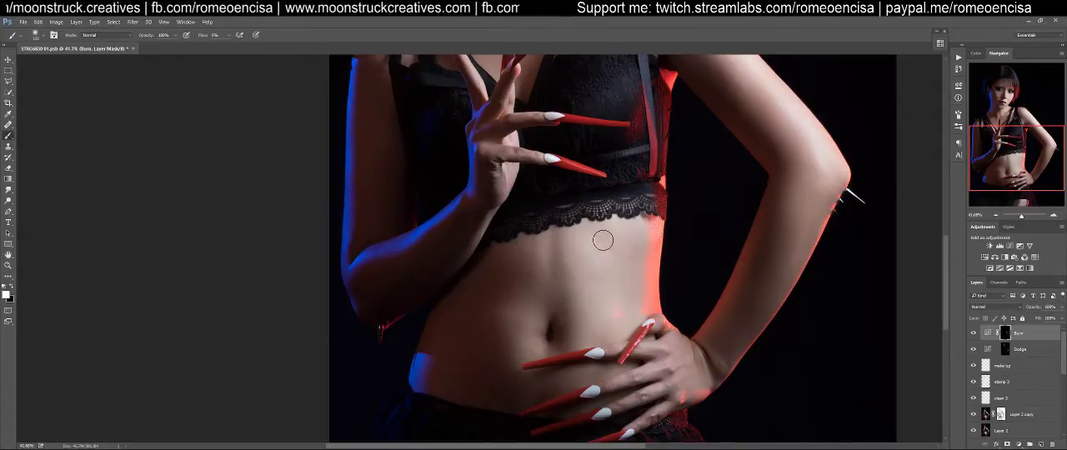
Burn the shadows beside the nose and on the cheek with a smaller brush on the Burn mask
{"action": "left_click_drag", "start_coordinate": [423, 226], "coordinate": [430, 348]}
{"action": "left_click_drag", "start_coordinate": [486, 197], "coordinate": [468, 376]}
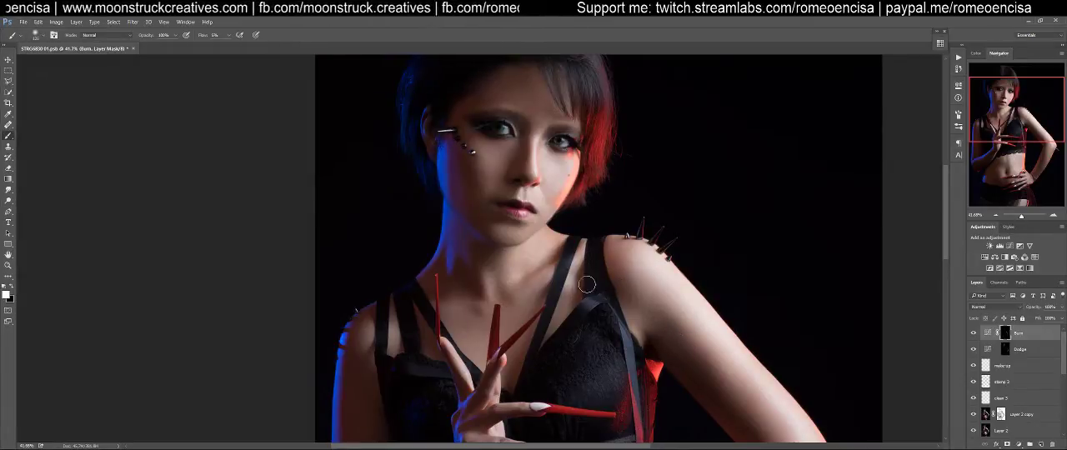
{"action": "left_click_drag", "start_coordinate": [502, 232], "coordinate": [521, 336]}
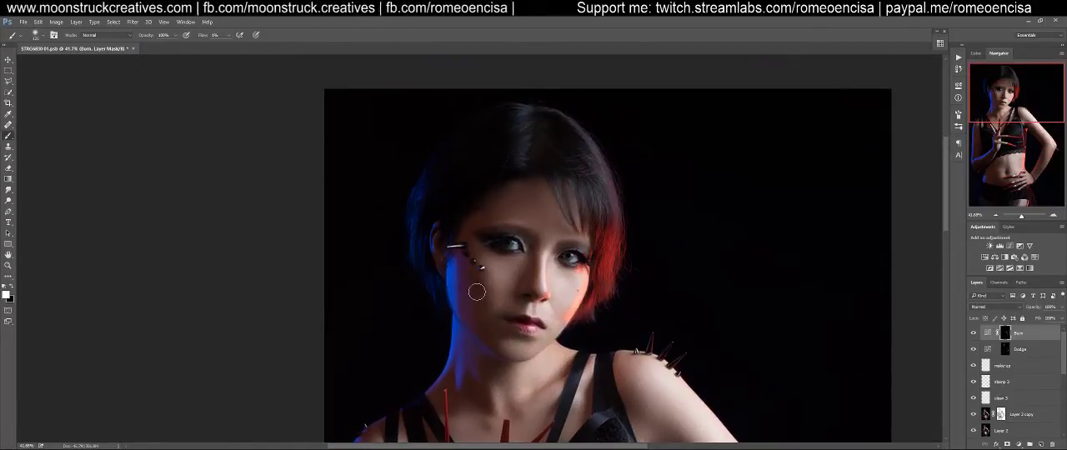
{"action": "left_click_drag", "start_coordinate": [521, 279], "coordinate": [555, 268]}
{"action": "key", "text": "bracketleft"}
{"action": "key", "text": "bracketleft"}
{"action": "key", "text": "bracketleft"}
{"action": "key", "text": "bracketleft"}
{"action": "key", "text": "bracketleft"}
{"action": "key", "text": "bracketleft"}
{"action": "key", "text": "bracketleft"}
{"action": "key", "text": "bracketleft"}
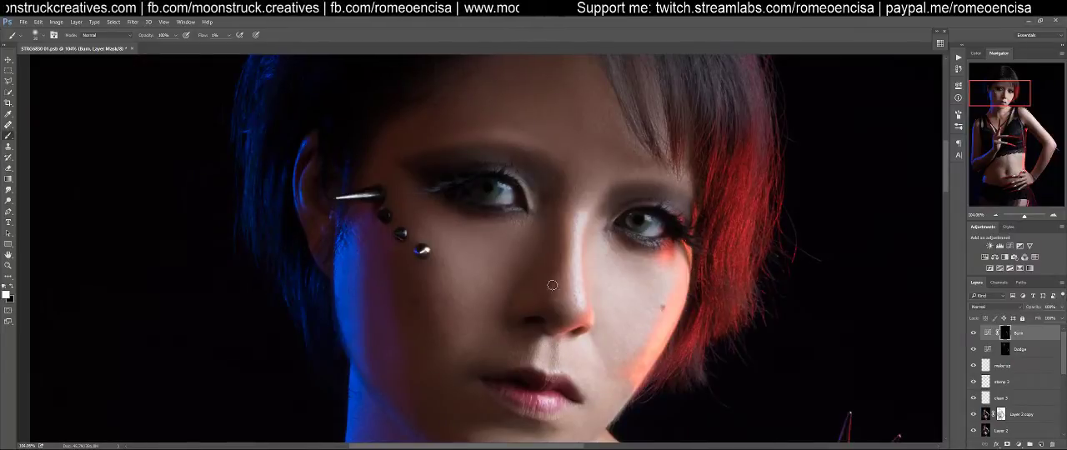
{"action": "key", "text": "bracketright"}
{"action": "key", "text": "bracketright"}
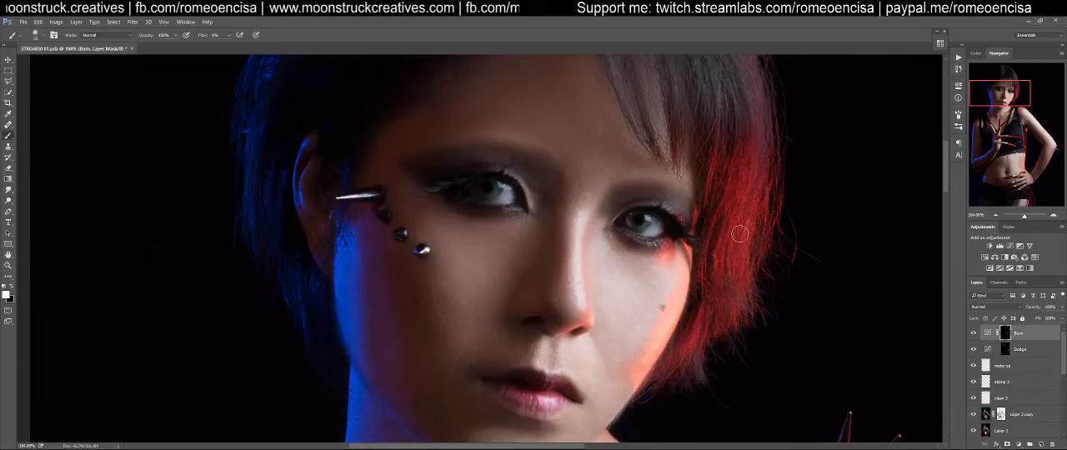
{"action": "key", "text": "ctrl+0"}
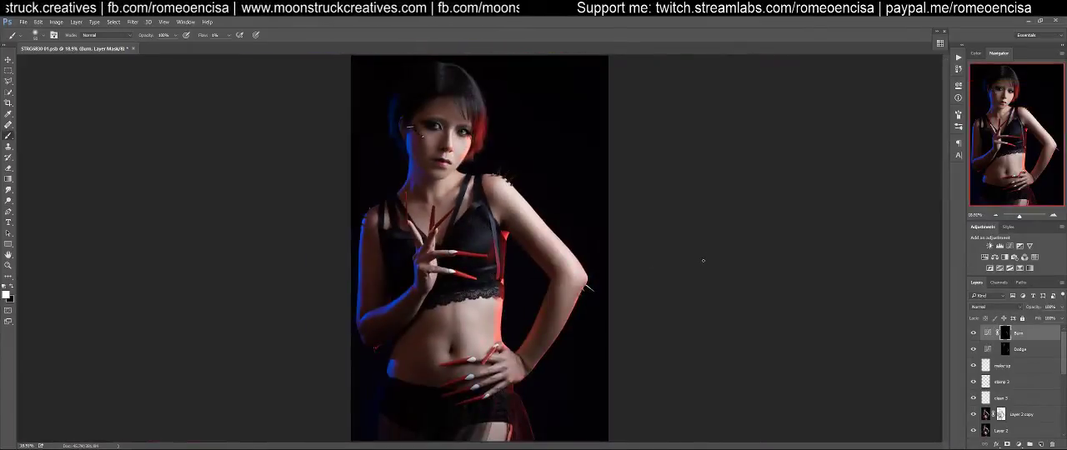
Burn the shadows along the jawline, chin and neck on the Burn mask with a larger brush
{"action": "scroll", "coordinate": [460, 165], "scroll_direction": "up", "scroll_amount": 4}
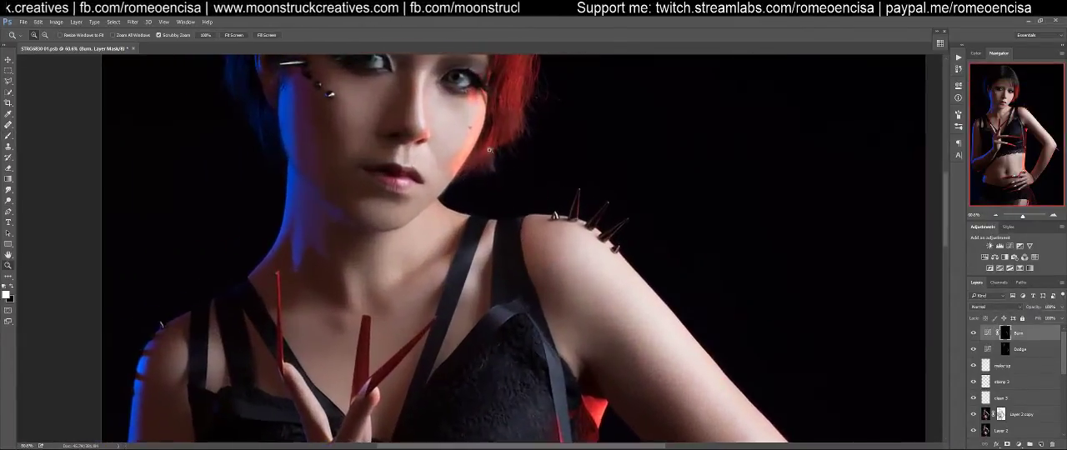
{"action": "key", "text": "bracketright"}
{"action": "key", "text": "bracketright"}
{"action": "key", "text": "bracketright"}
{"action": "key", "text": "bracketright"}
{"action": "key", "text": "bracketright"}
{"action": "key", "text": "bracketright"}
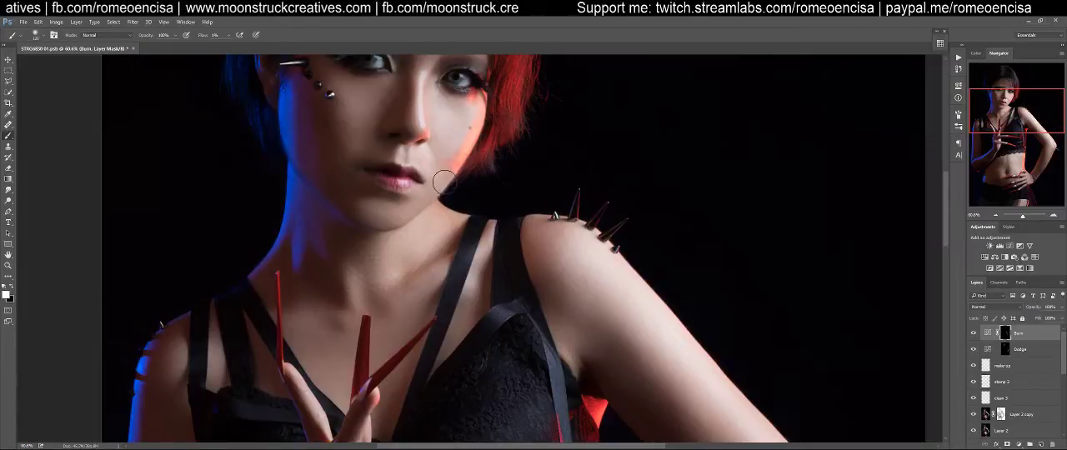
{"action": "mouse_move", "coordinate": [440, 190]}
{"action": "left_mouse_down"}
{"action": "mouse_move", "coordinate": [417, 214]}
{"action": "mouse_move", "coordinate": [453, 172]}
{"action": "mouse_move", "coordinate": [390, 225]}
{"action": "mouse_move", "coordinate": [455, 176]}
{"action": "mouse_move", "coordinate": [383, 222]}
{"action": "mouse_move", "coordinate": [362, 221]}
{"action": "mouse_move", "coordinate": [390, 223]}
{"action": "mouse_move", "coordinate": [349, 201]}
{"action": "mouse_move", "coordinate": [376, 217]}
{"action": "mouse_move", "coordinate": [354, 191]}
{"action": "mouse_move", "coordinate": [388, 205]}
{"action": "left_mouse_up"}
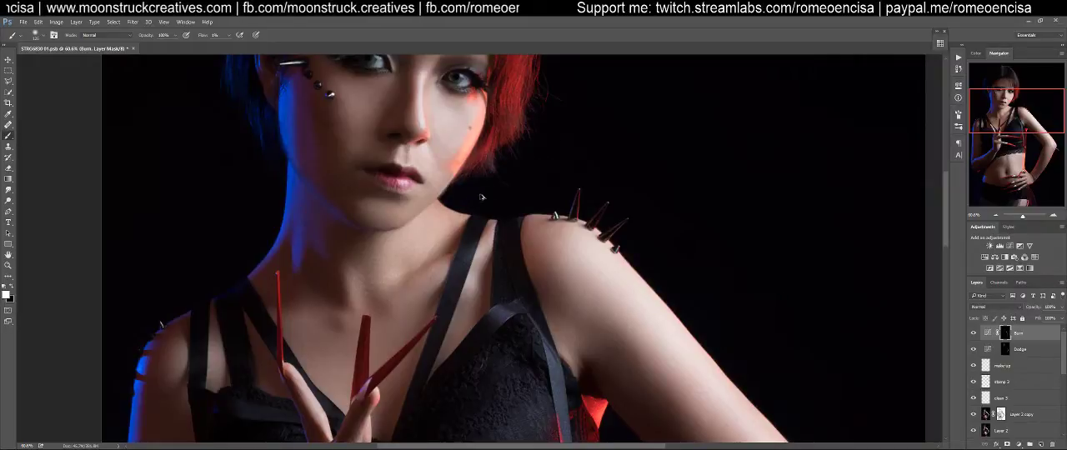
{"action": "mouse_move", "coordinate": [446, 226]}
{"action": "left_mouse_down"}
{"action": "mouse_move", "coordinate": [456, 212]}
{"action": "mouse_move", "coordinate": [463, 231]}
{"action": "left_mouse_up"}
{"action": "mouse_move", "coordinate": [287, 246]}
{"action": "left_mouse_down"}
{"action": "mouse_move", "coordinate": [300, 203]}
{"action": "mouse_move", "coordinate": [305, 271]}
{"action": "mouse_move", "coordinate": [328, 288]}
{"action": "left_mouse_up"}
{"action": "left_click_drag", "start_coordinate": [319, 231], "coordinate": [426, 366]}
{"action": "left_click_drag", "start_coordinate": [415, 284], "coordinate": [422, 335]}
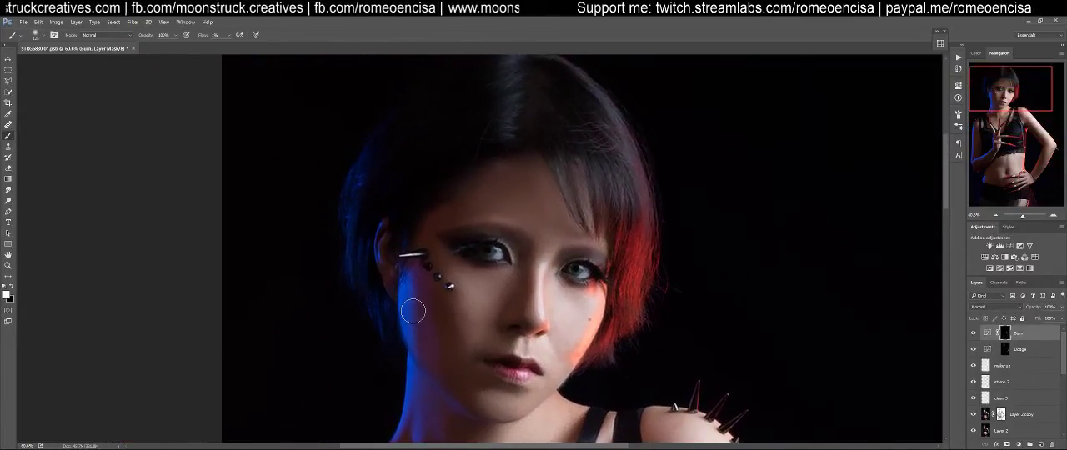
{"action": "key", "text": "ctrl+0"}
{"action": "key", "text": "ctrl+minus"}
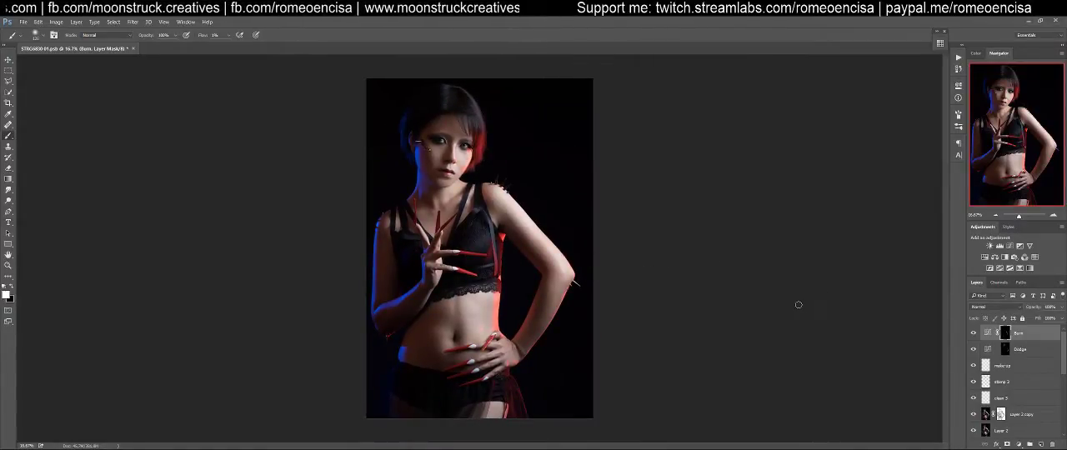
Switch to File Explorer, open the Light Textures folder in its own window and minimize the photo shoot folder
{"action": "scroll", "coordinate": [1000, 350], "scroll_direction": "down", "scroll_amount": 5}
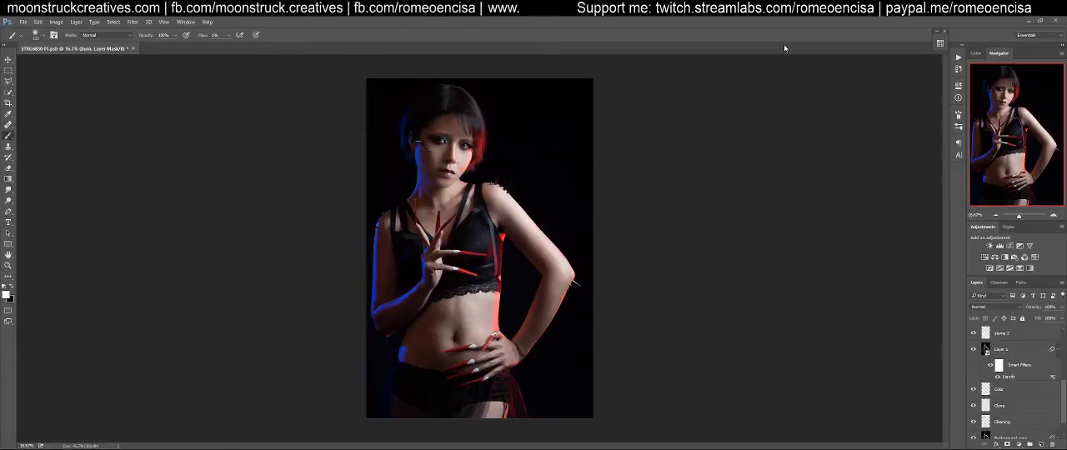
{"action": "scroll", "coordinate": [1016, 347], "scroll_direction": "up", "scroll_amount": 5}
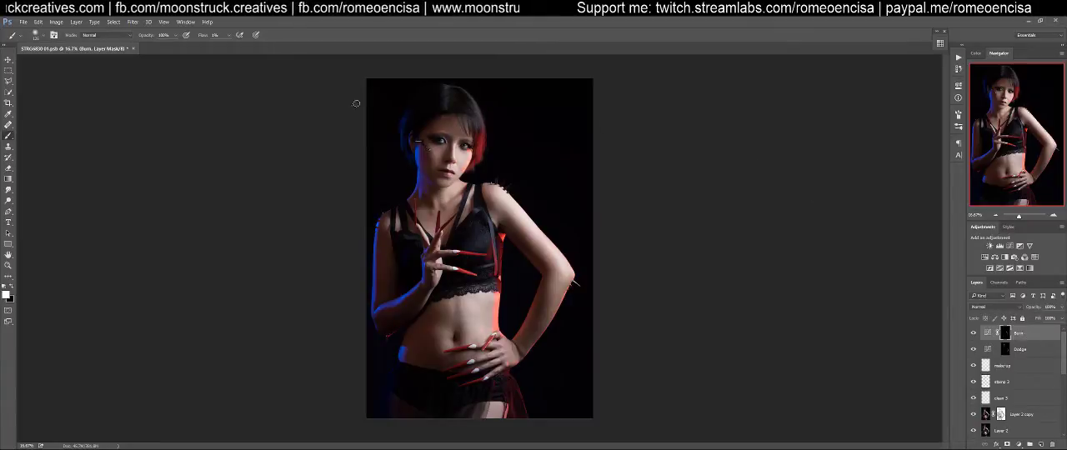
{"action": "key", "text": "v"}
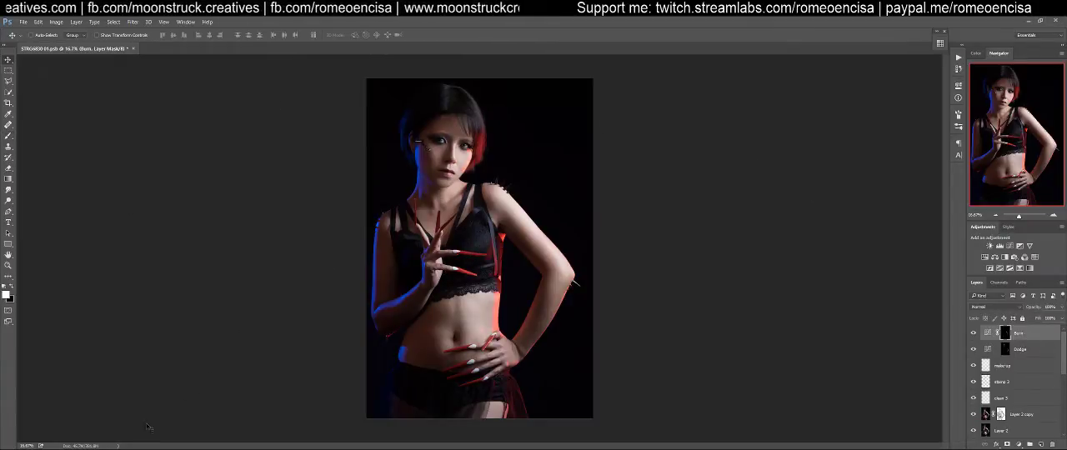
{"action": "mouse_move", "coordinate": [72, 449]}
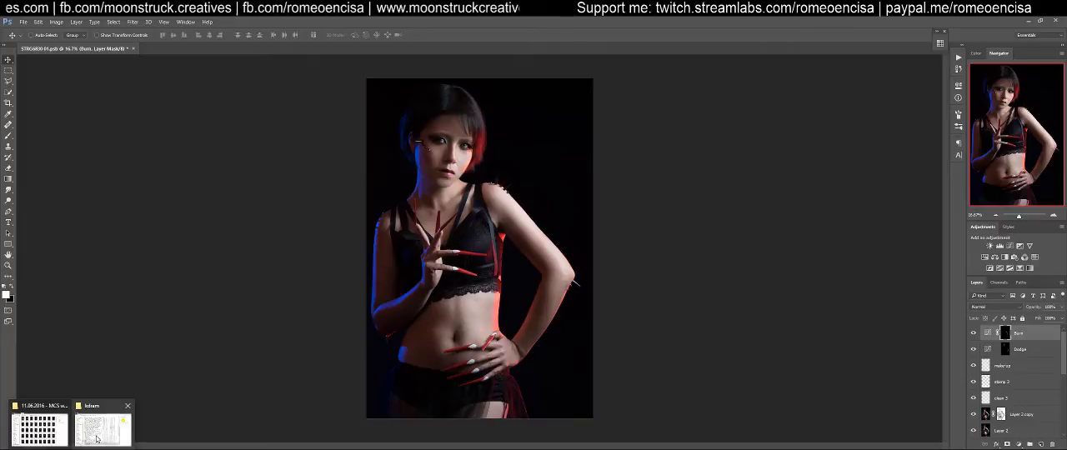
{"action": "left_click", "coordinate": [39, 429]}
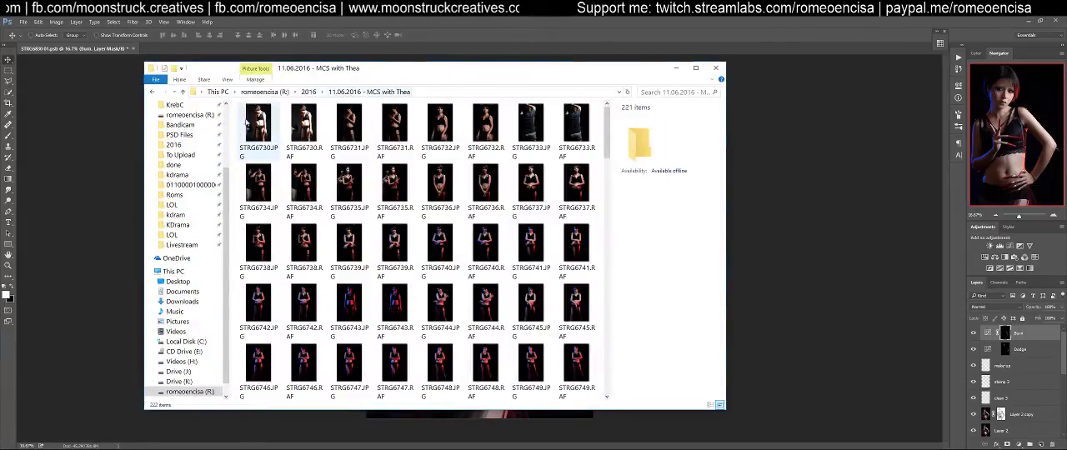
{"action": "scroll", "coordinate": [228, 131], "scroll_direction": "up", "scroll_amount": 3}
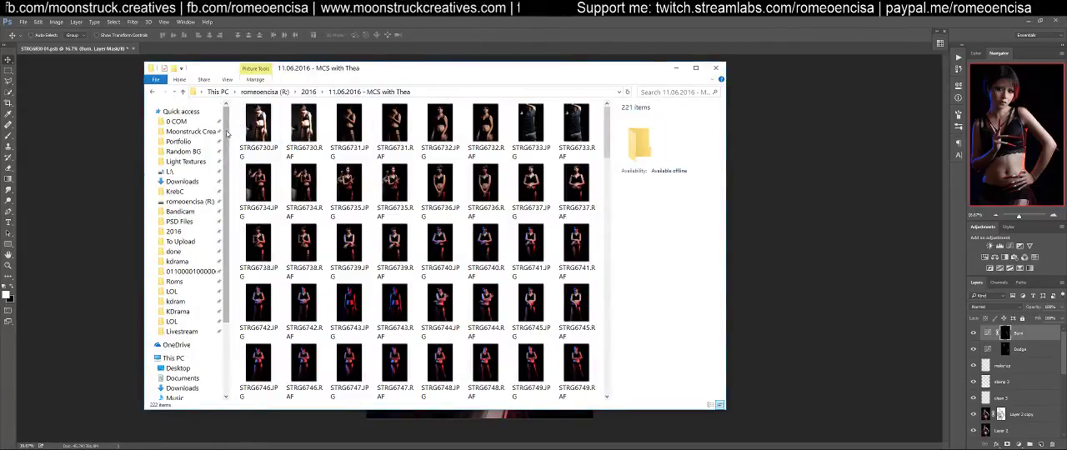
{"action": "right_click", "coordinate": [191, 161]}
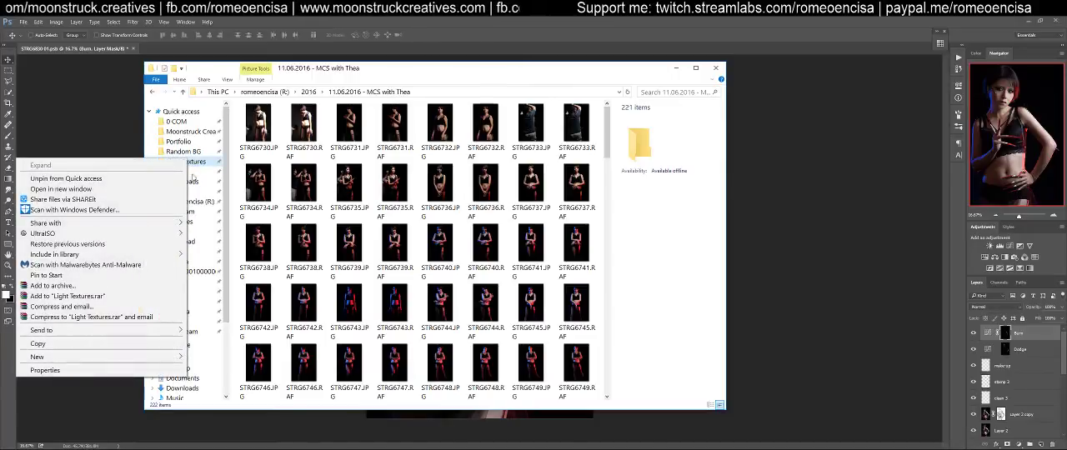
{"action": "left_click", "coordinate": [133, 192]}
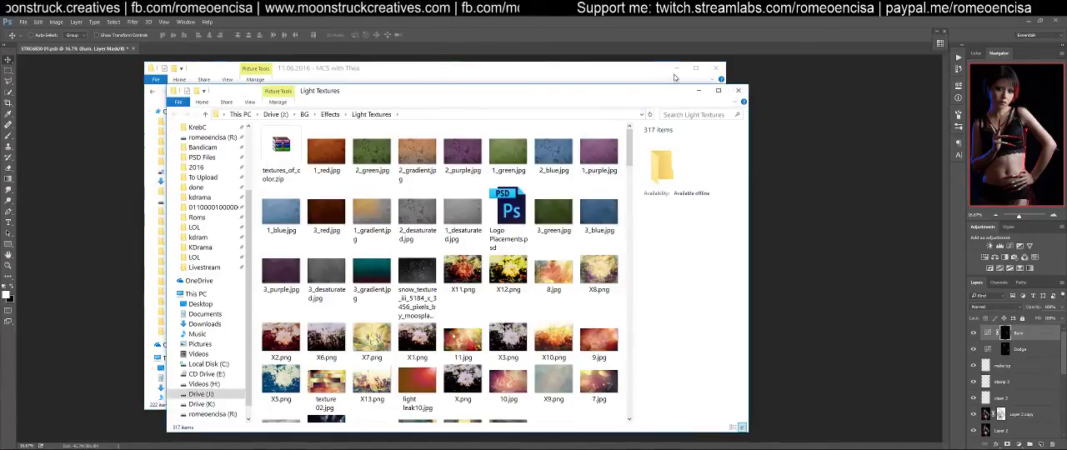
{"action": "left_click", "coordinate": [676, 69]}
{"action": "left_click_drag", "start_coordinate": [650, 86], "coordinate": [588, 66]}
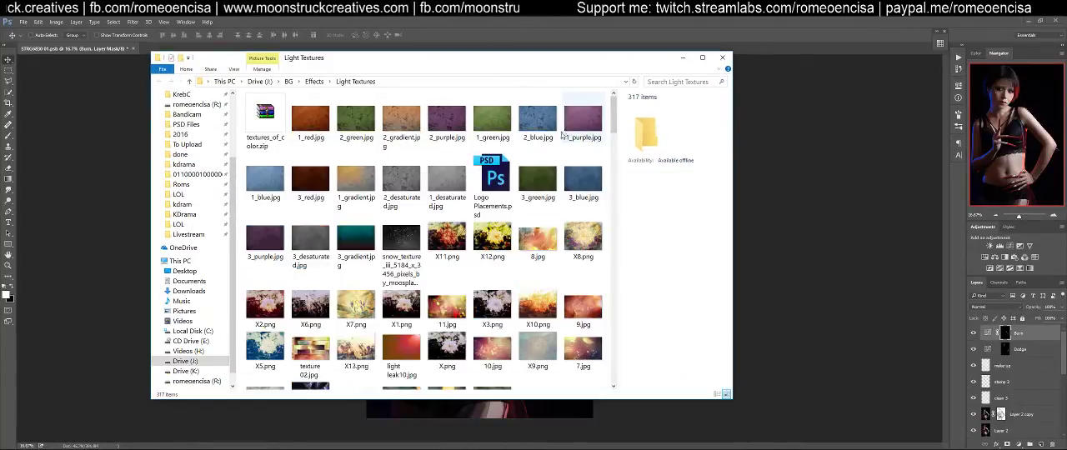
Browse the thumbnails in the Light Textures folder for a usable light effect and return to Photoshop
{"action": "left_click", "coordinate": [617, 196]}
{"action": "left_click_drag", "start_coordinate": [615, 163], "coordinate": [616, 127]}
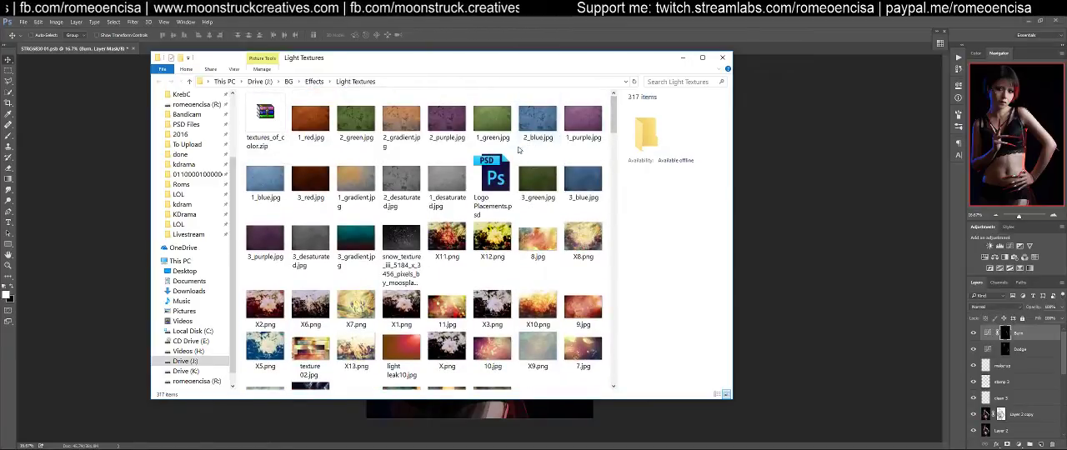
{"action": "scroll", "coordinate": [542, 213], "scroll_direction": "down", "scroll_amount": 5}
{"action": "scroll", "coordinate": [553, 213], "scroll_direction": "up", "scroll_amount": 5}
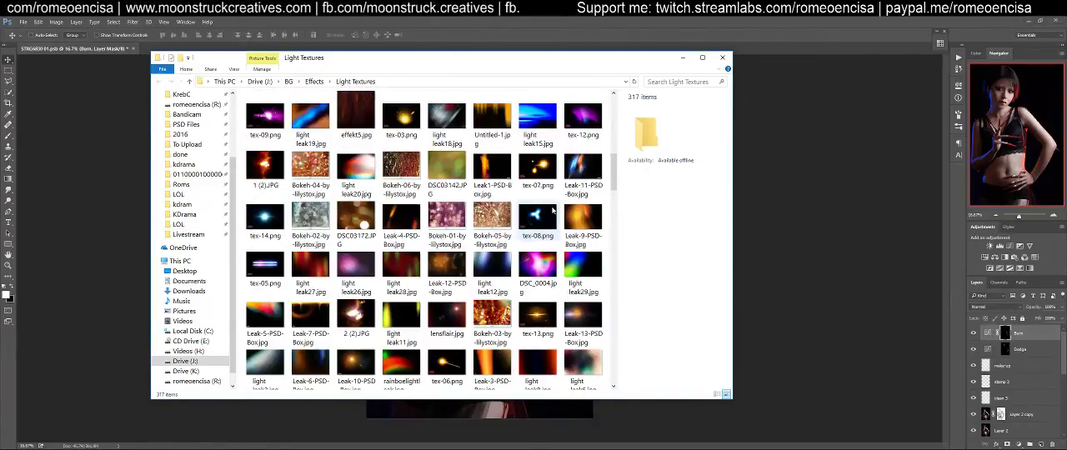
{"action": "left_click", "coordinate": [955, 255]}
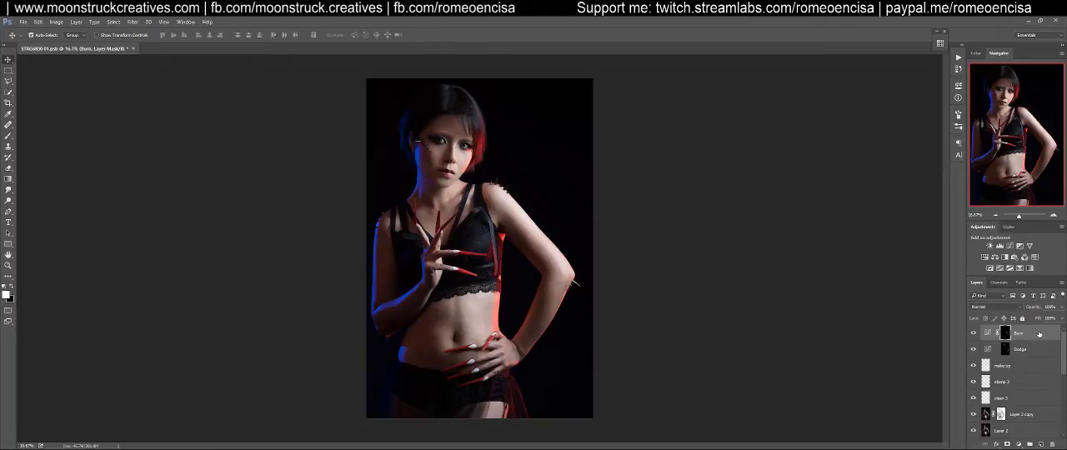
Stamp all visible layers into a new smart object layer above Burn and open it in Color Efex Pro 4
{"action": "key", "text": "ctrl+alt+shift+e"}
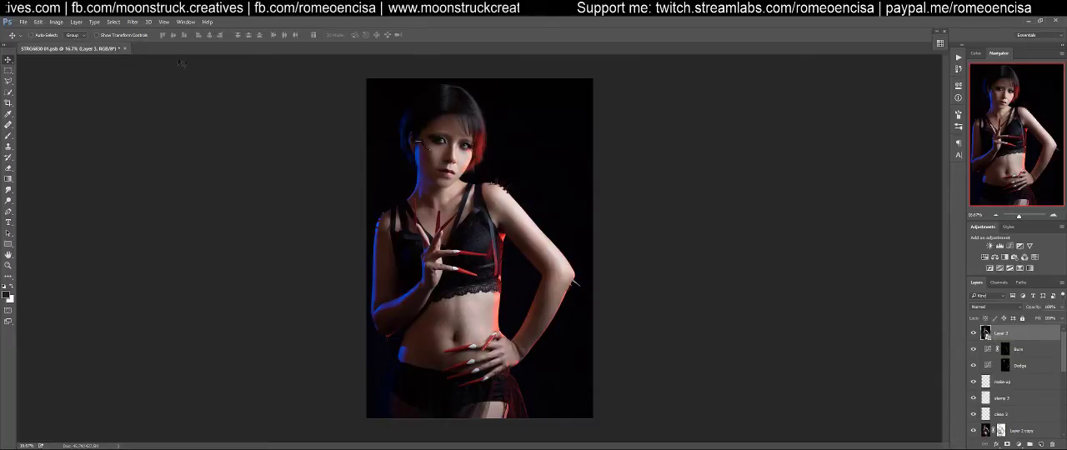
{"action": "left_click", "coordinate": [134, 22]}
{"action": "mouse_move", "coordinate": [171, 260]}
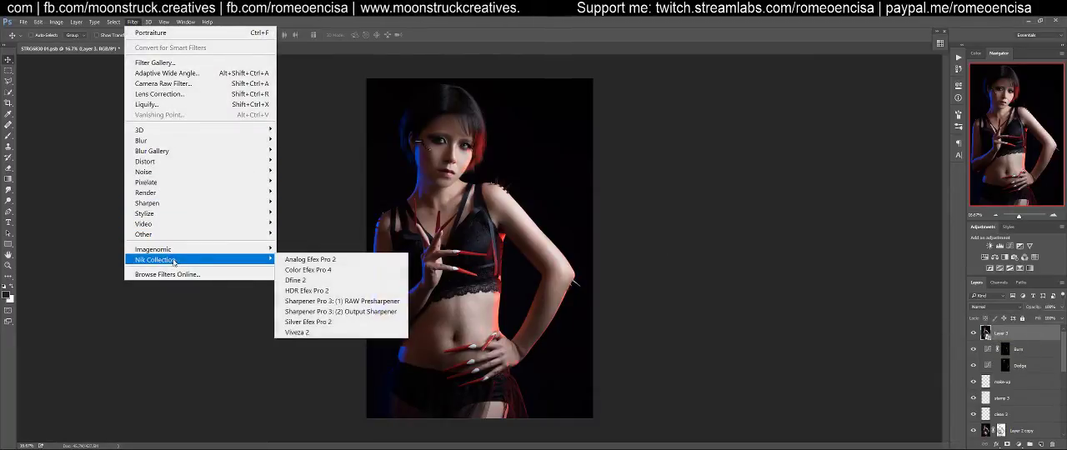
{"action": "left_click", "coordinate": [294, 272]}
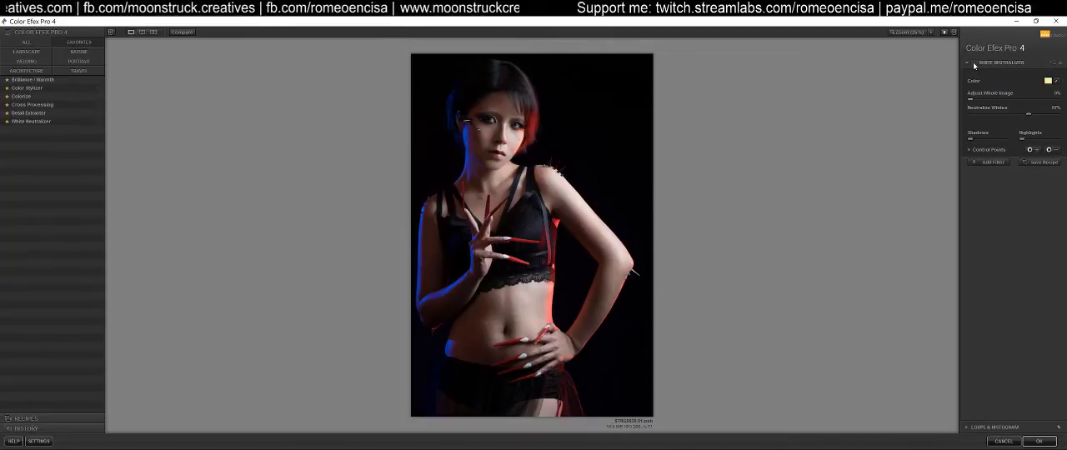
Compare the White Neutralizer preview with the original at 25% zoom and try the Brilliance / Warmth filter
{"action": "left_click", "coordinate": [916, 31]}
{"action": "left_click_drag", "start_coordinate": [932, 86], "coordinate": [934, 80]}
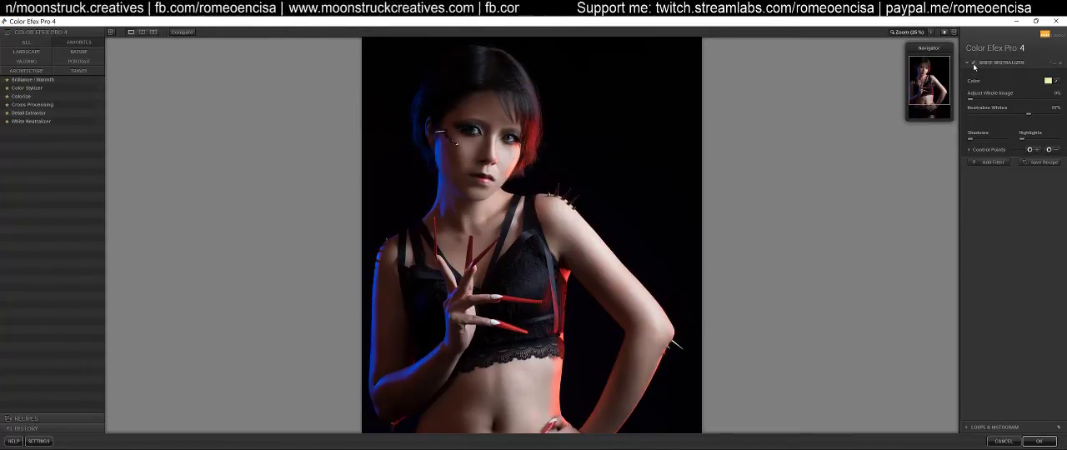
{"action": "left_click", "coordinate": [182, 33]}
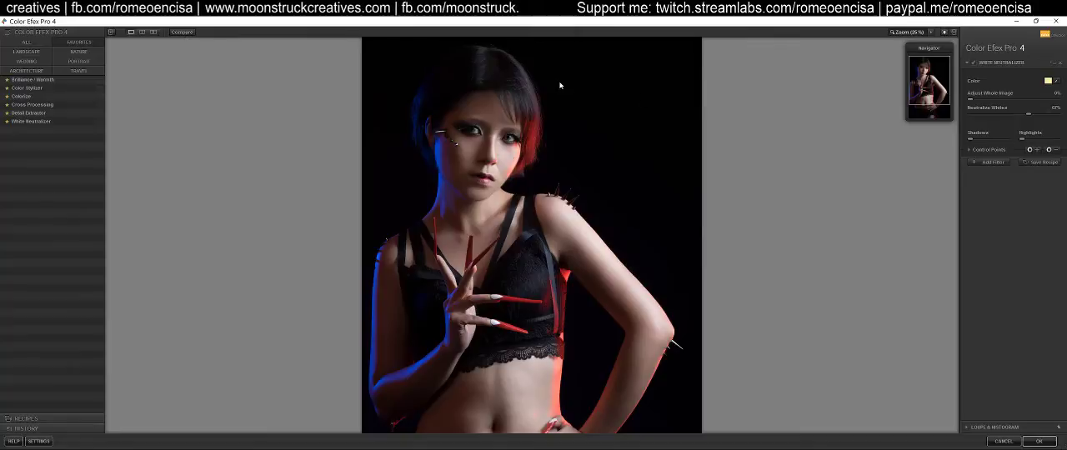
{"action": "left_click", "coordinate": [41, 79]}
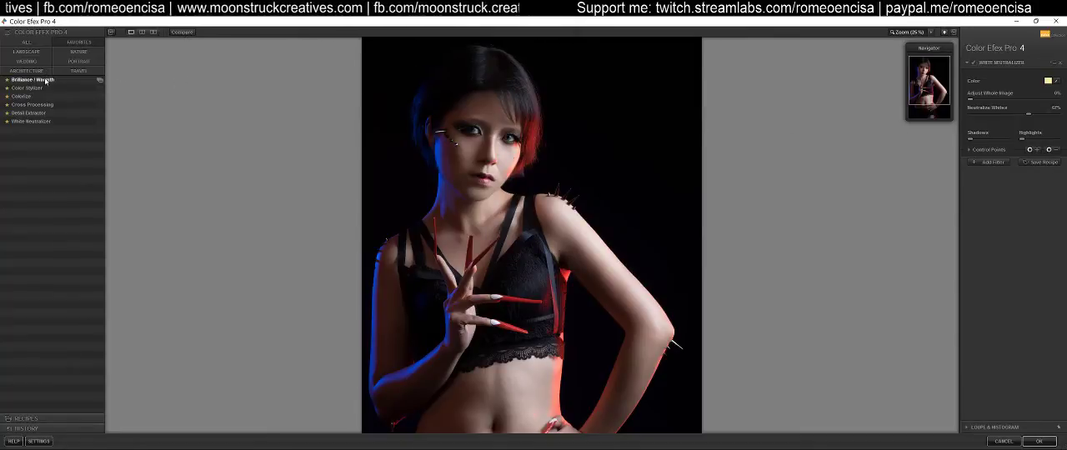
{"action": "left_click_drag", "start_coordinate": [1015, 86], "coordinate": [1023, 87]}
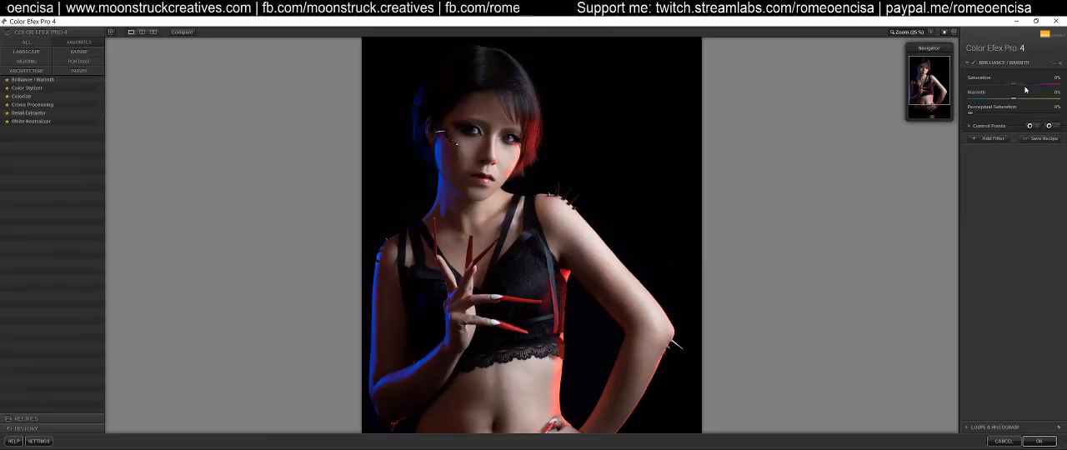
Try the Cross Processing filter on the whole portrait with the Y06 method
{"action": "left_click", "coordinate": [31, 104]}
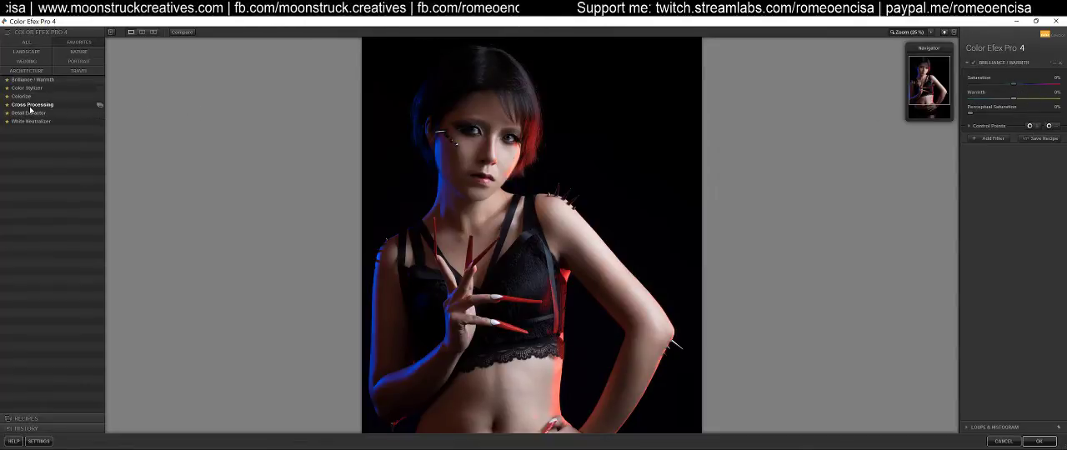
{"action": "left_click", "coordinate": [919, 37]}
{"action": "left_click", "coordinate": [1025, 83]}
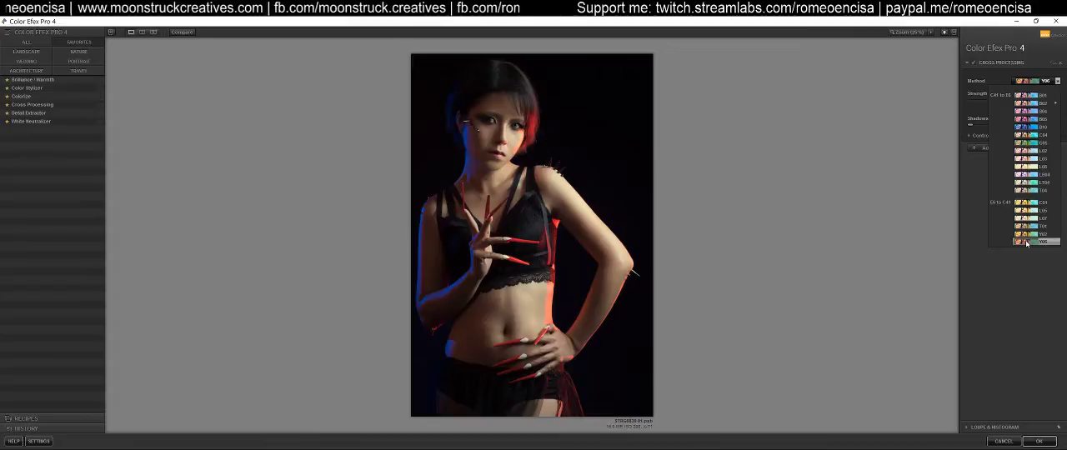
{"action": "left_click", "coordinate": [965, 90]}
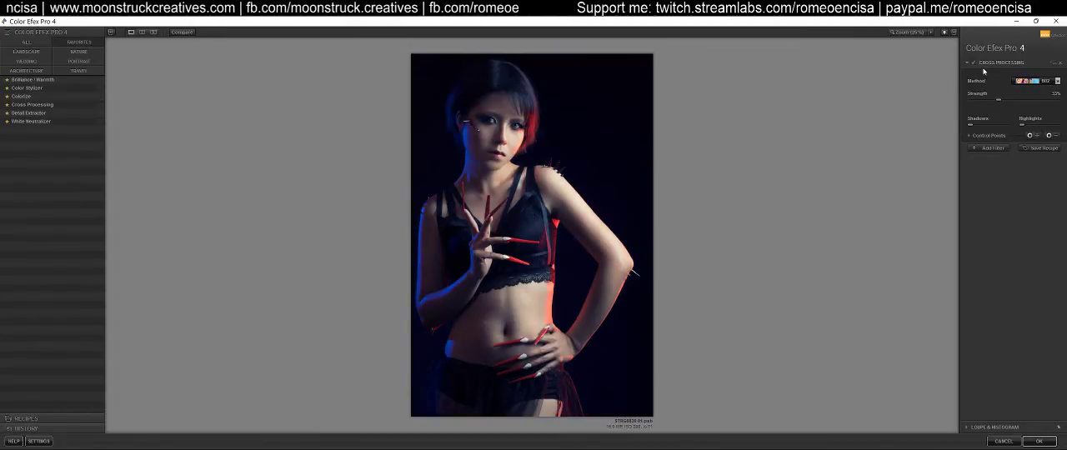
{"action": "left_click", "coordinate": [1046, 81]}
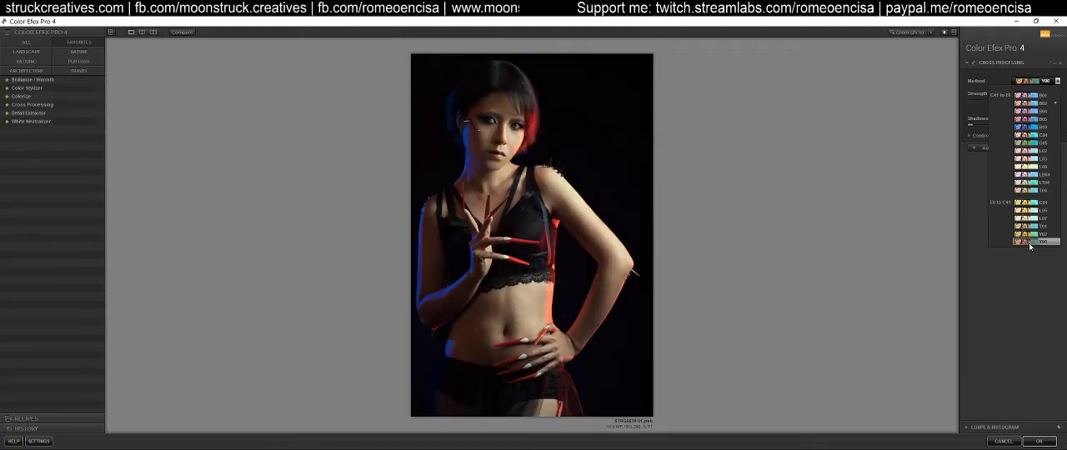
{"action": "left_click", "coordinate": [1030, 244]}
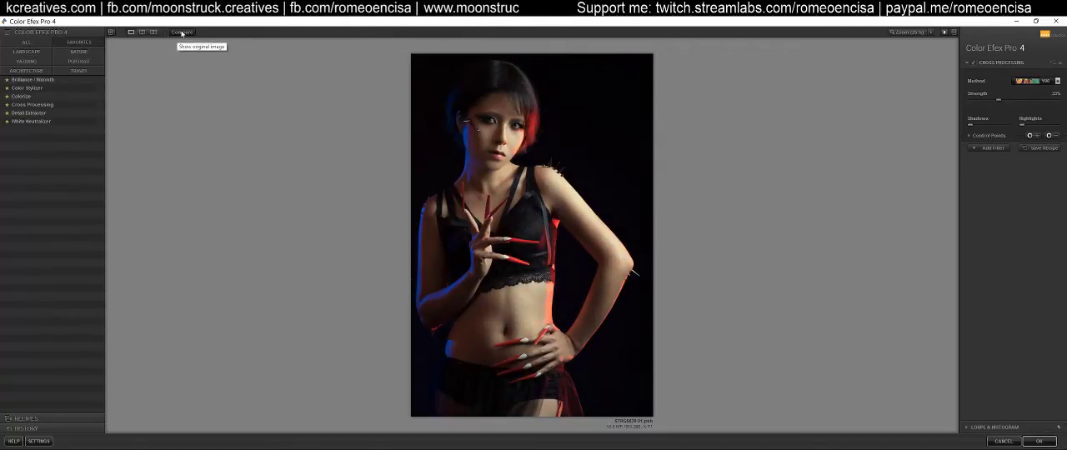
Compare the cross-processed portrait with the original in side-by-side and stacked views, and leave Color Efex Pro without applying it
{"action": "left_click", "coordinate": [153, 32]}
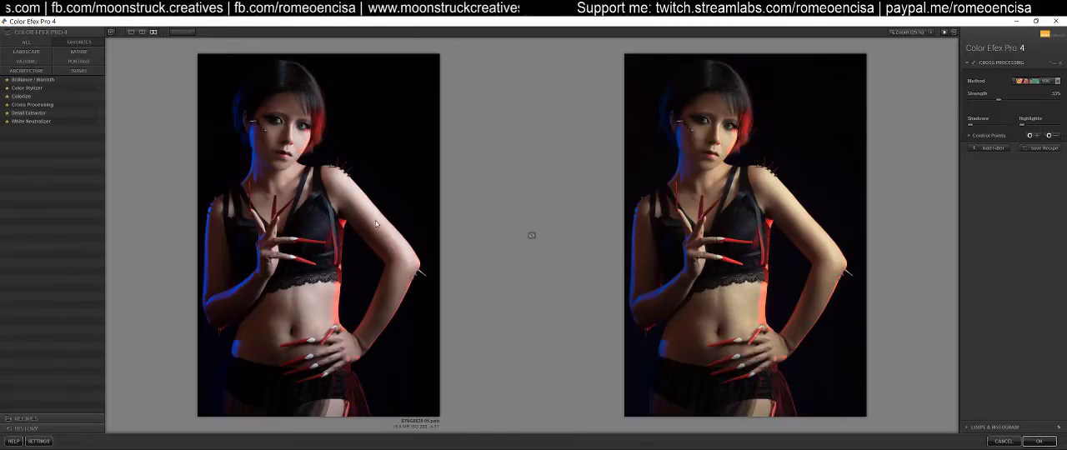
{"action": "left_click", "coordinate": [532, 236]}
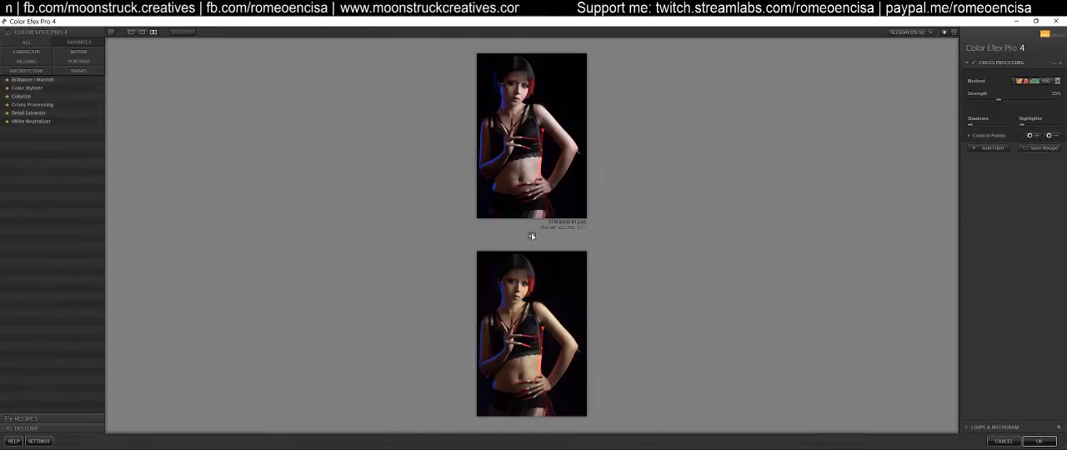
{"action": "left_click", "coordinate": [532, 236]}
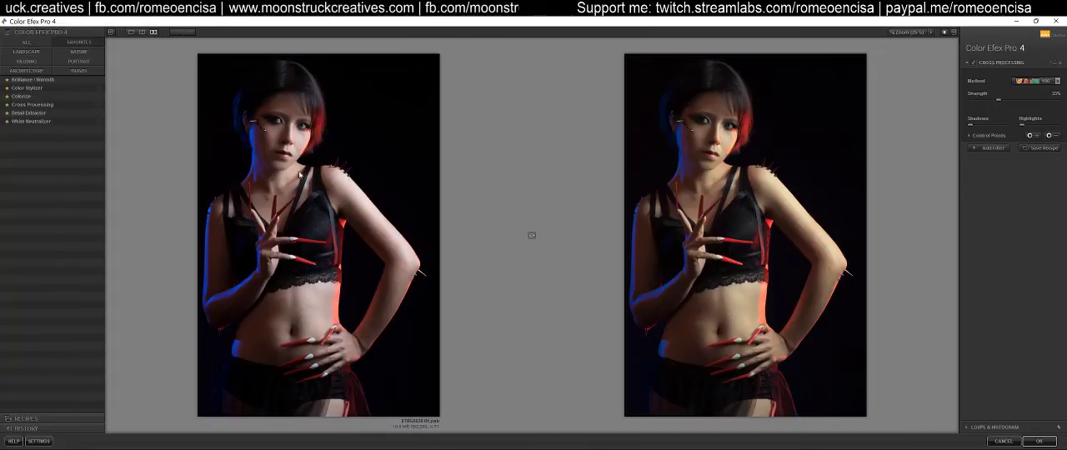
{"action": "left_click", "coordinate": [131, 31]}
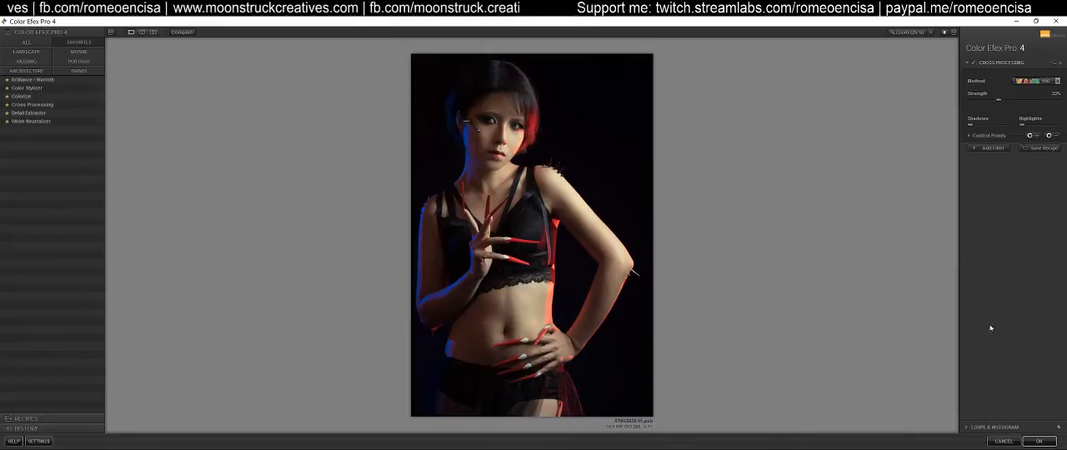
{"action": "left_click", "coordinate": [1003, 441]}
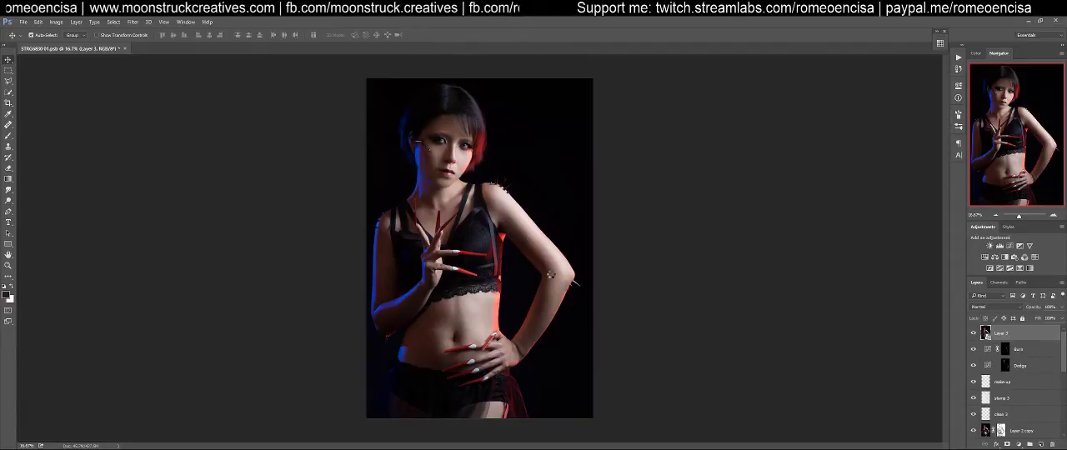
Open the stamped smart object layer above Burn in the Camera Raw Filter
{"action": "key", "text": "ctrl+shift+a"}
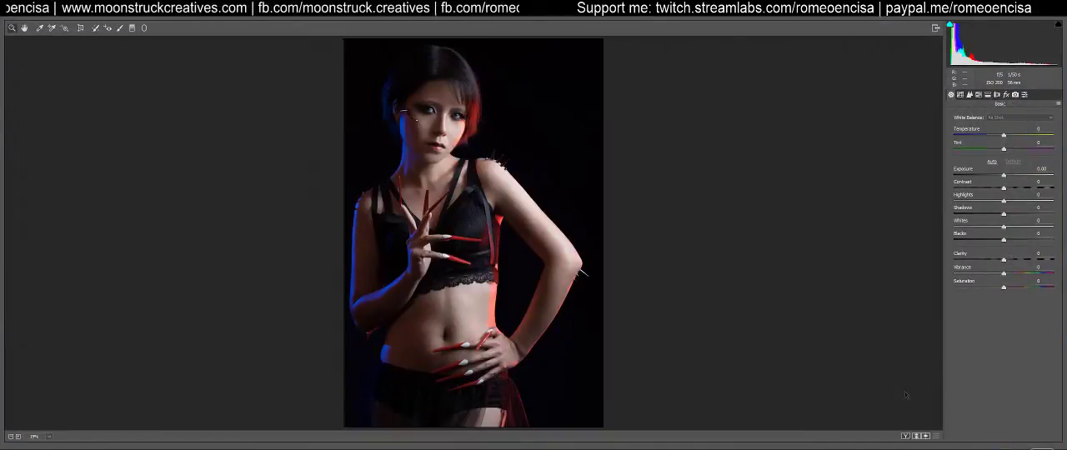
{"action": "key", "text": "Escape"}
{"action": "left_click", "coordinate": [163, 22]}
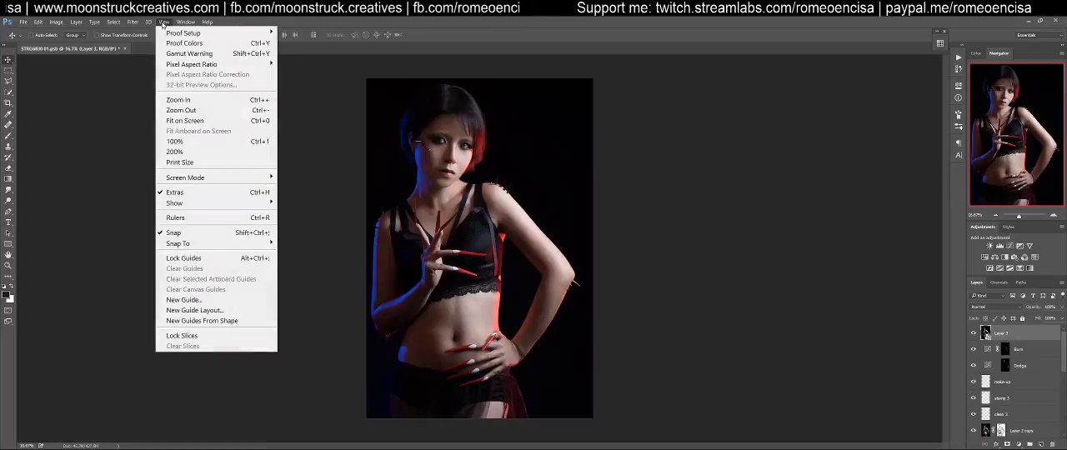
{"action": "mouse_move", "coordinate": [136, 24]}
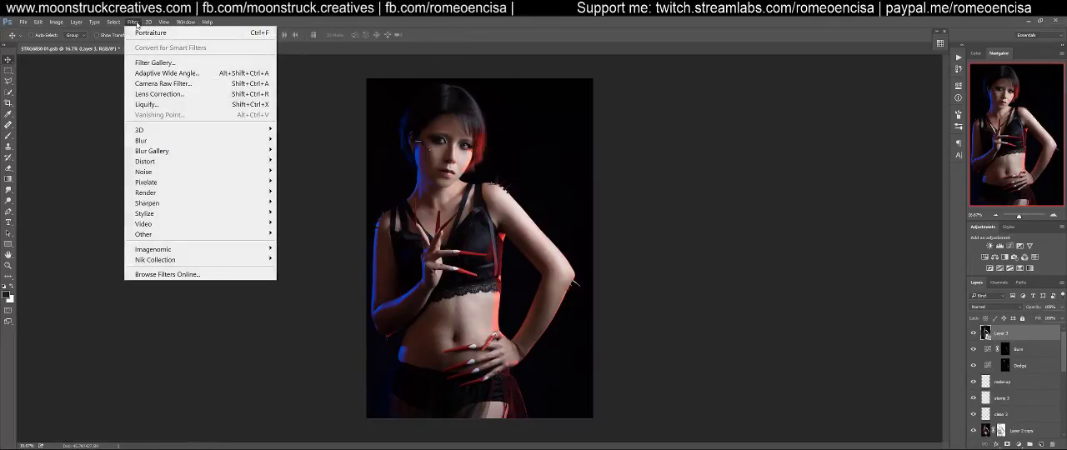
{"action": "left_click", "coordinate": [162, 84]}
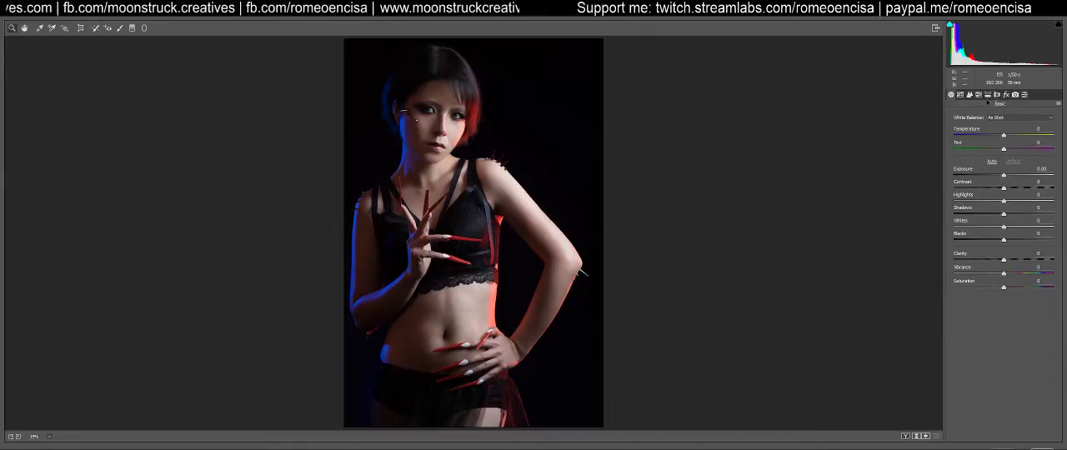
Try raising the midtones on the RGB point tone curve with the shadows anchored, and return the curve to Linear
{"action": "left_click", "coordinate": [960, 94]}
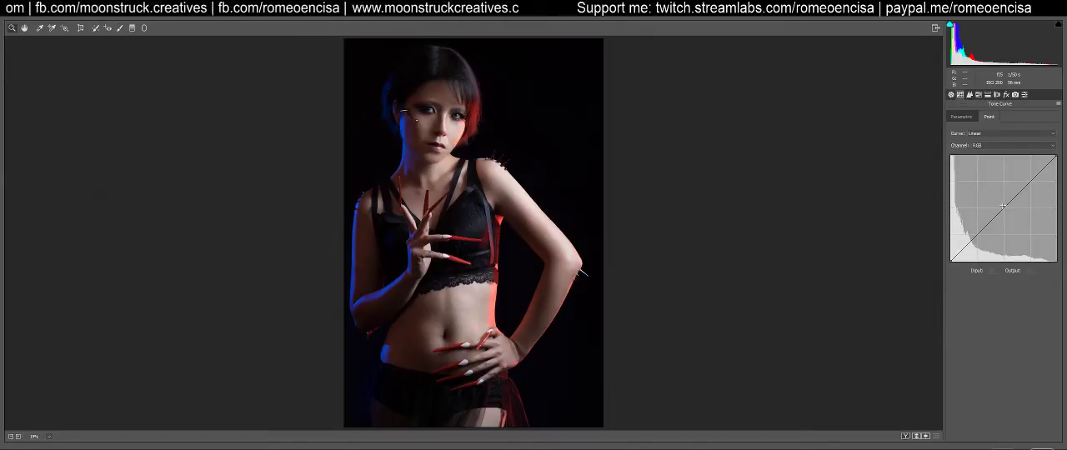
{"action": "mouse_move", "coordinate": [1005, 207]}
{"action": "left_mouse_down"}
{"action": "mouse_move", "coordinate": [1001, 194]}
{"action": "mouse_move", "coordinate": [1003, 204]}
{"action": "left_mouse_up"}
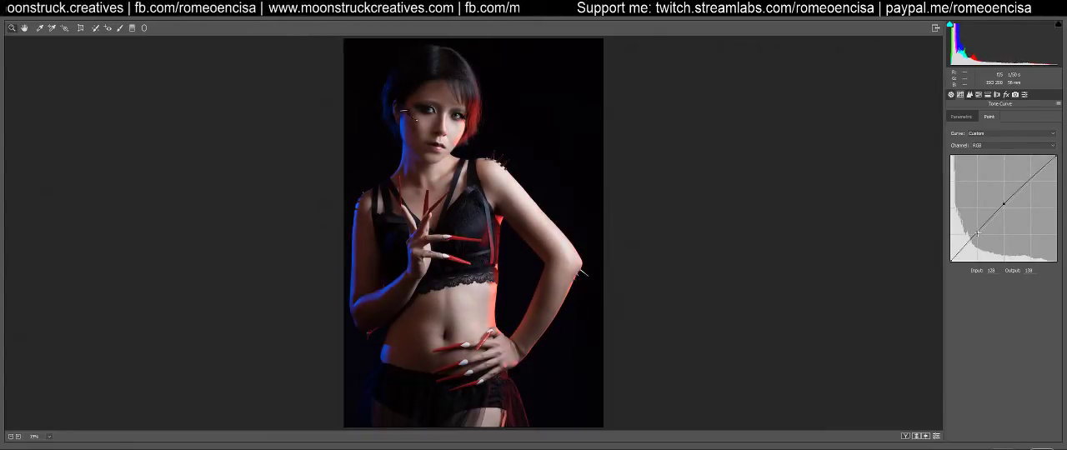
{"action": "left_click", "coordinate": [977, 231]}
{"action": "mouse_move", "coordinate": [951, 260]}
{"action": "left_mouse_down"}
{"action": "mouse_move", "coordinate": [947, 251]}
{"action": "mouse_move", "coordinate": [946, 263]}
{"action": "left_mouse_up"}
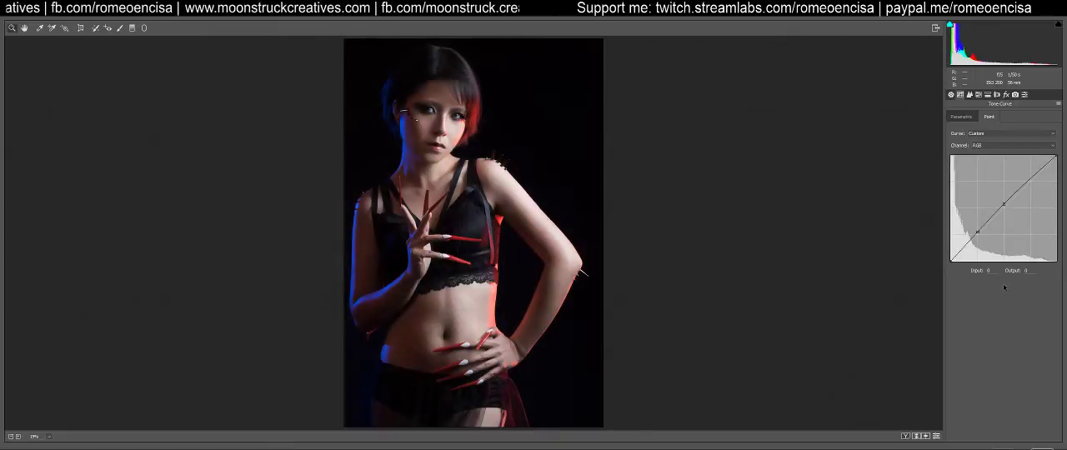
{"action": "left_click", "coordinate": [988, 135]}
{"action": "left_click", "coordinate": [982, 140]}
Try a slightly higher overall exposure in the Basic settings and reset it to the default
{"action": "left_click", "coordinate": [951, 96]}
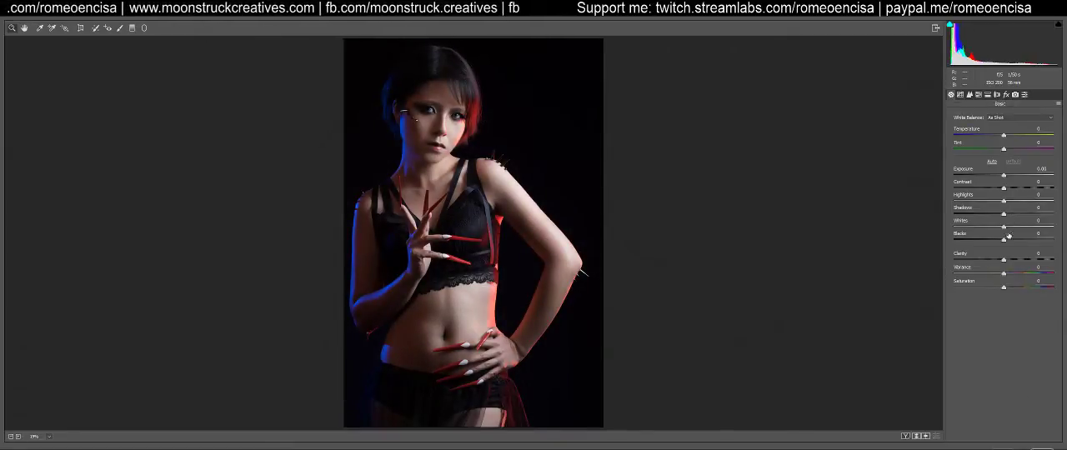
{"action": "left_click_drag", "start_coordinate": [1003, 176], "coordinate": [1006, 181]}
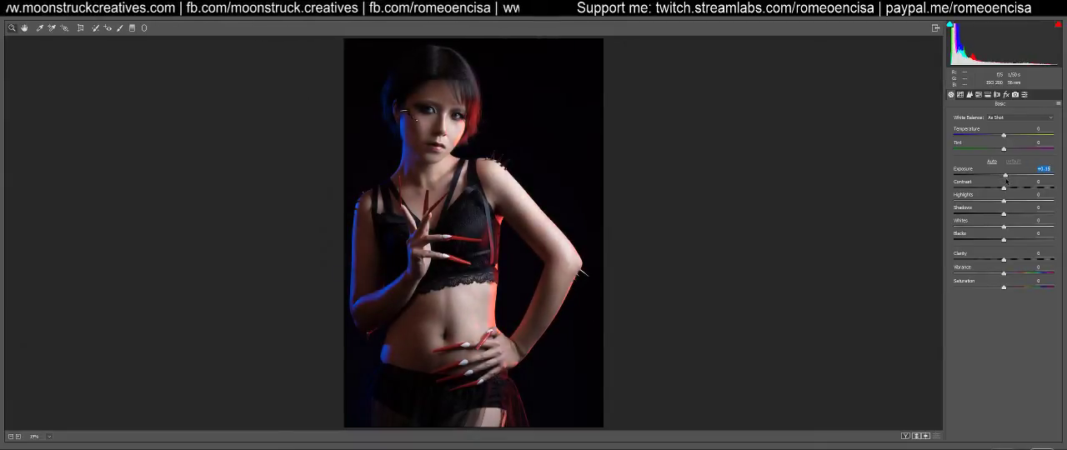
{"action": "left_click", "coordinate": [1013, 161]}
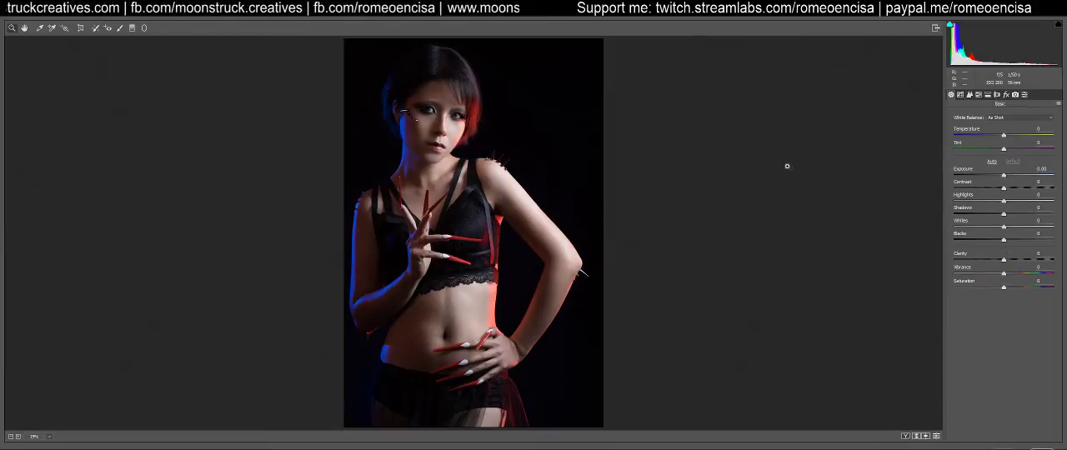
Paint a -2.00 exposure adjustment over the background and figure with the Adjustment Brush at size 66, feather 100 and flow 100
{"action": "key", "text": "k"}
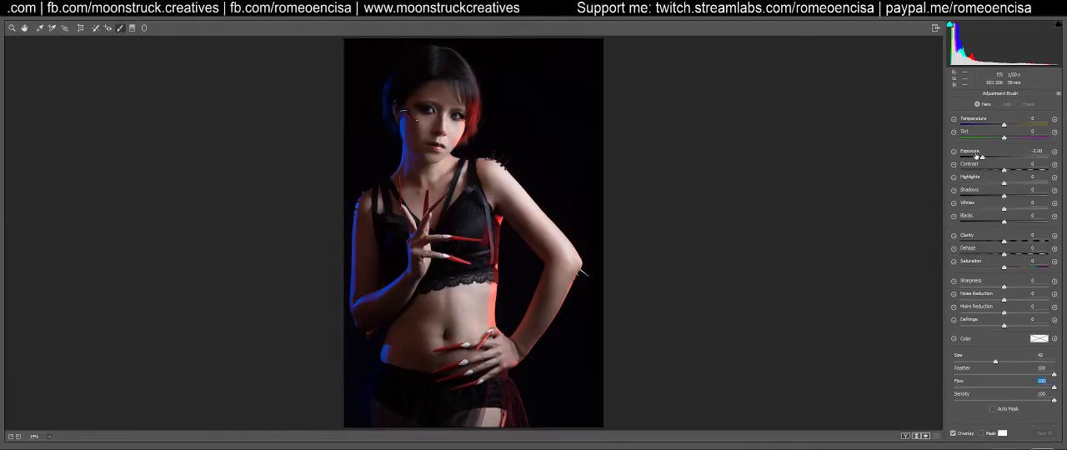
{"action": "key", "text": "]"}
{"action": "key", "text": "]"}
{"action": "key", "text": "]"}
{"action": "key", "text": "]"}
{"action": "key", "text": "]"}
{"action": "key", "text": "]"}
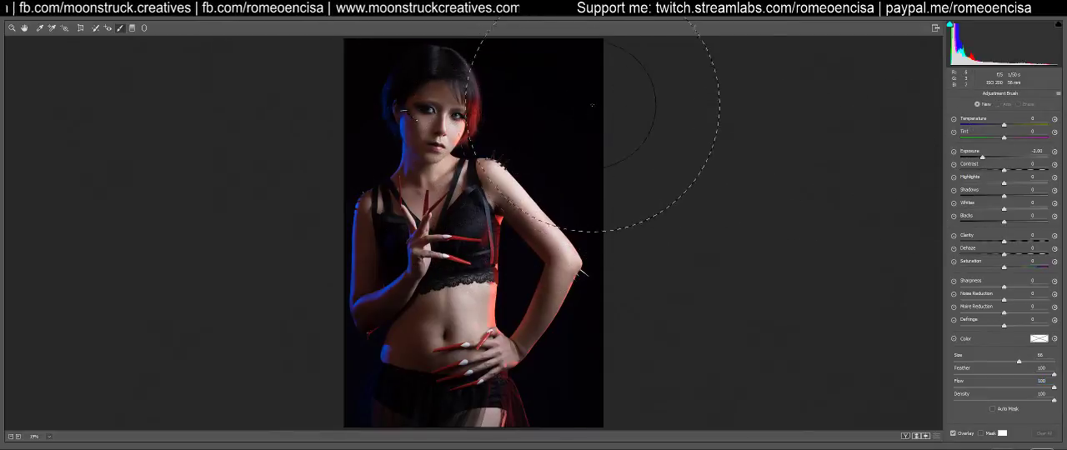
{"action": "left_click_drag", "start_coordinate": [588, 106], "coordinate": [581, 232]}
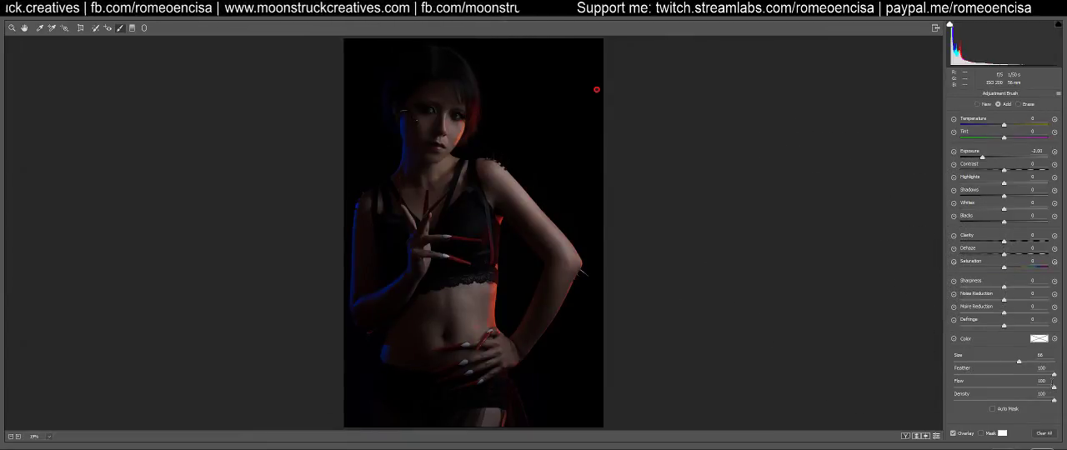
Erase the painted darkening from the face, hair, neck and bent arm with a size 36 brush at flow 10
{"action": "left_click", "coordinate": [1019, 104]}
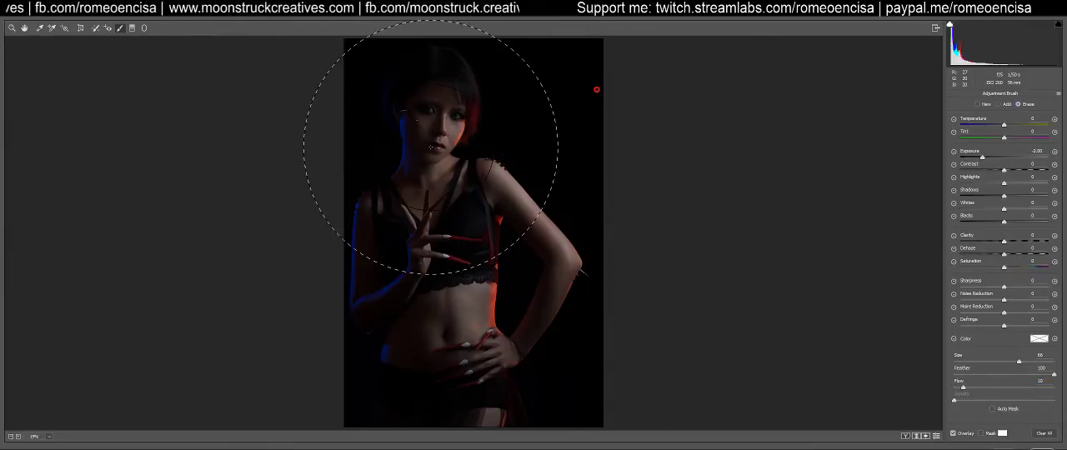
{"action": "key", "text": "bracketleft"}
{"action": "key", "text": "bracketleft"}
{"action": "key", "text": "bracketleft"}
{"action": "key", "text": "bracketleft"}
{"action": "key", "text": "bracketleft"}
{"action": "key", "text": "bracketleft"}
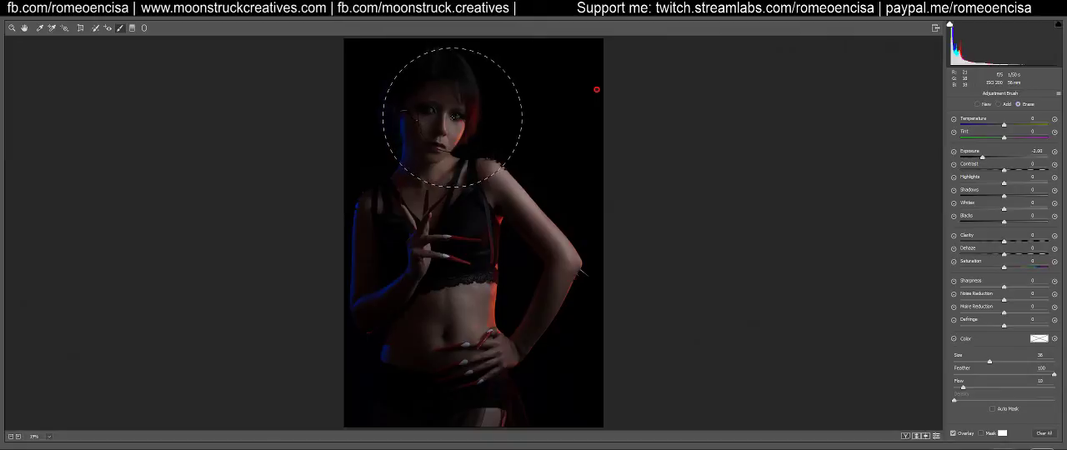
{"action": "left_click_drag", "start_coordinate": [453, 121], "coordinate": [453, 59]}
{"action": "left_click_drag", "start_coordinate": [449, 130], "coordinate": [472, 161]}
{"action": "mouse_move", "coordinate": [540, 190]}
{"action": "left_mouse_down"}
{"action": "mouse_move", "coordinate": [570, 218]}
{"action": "mouse_move", "coordinate": [561, 213]}
{"action": "mouse_move", "coordinate": [577, 250]}
{"action": "left_mouse_up"}
{"action": "mouse_move", "coordinate": [481, 131]}
{"action": "left_mouse_down"}
{"action": "mouse_move", "coordinate": [447, 113]}
{"action": "mouse_move", "coordinate": [454, 90]}
{"action": "mouse_move", "coordinate": [453, 120]}
{"action": "mouse_move", "coordinate": [467, 122]}
{"action": "mouse_move", "coordinate": [453, 93]}
{"action": "left_mouse_up"}
Erase the darkening from the shoulder, chest, hand on the hip and thigh with a size 16 brush
{"action": "key", "text": "["}
{"action": "key", "text": "["}
{"action": "key", "text": "["}
{"action": "key", "text": "["}
{"action": "key", "text": "["}
{"action": "key", "text": "["}
{"action": "key", "text": "["}
{"action": "key", "text": "["}
{"action": "key", "text": "["}
{"action": "key", "text": "["}
{"action": "key", "text": "["}
{"action": "key", "text": "["}
{"action": "key", "text": "["}
{"action": "key", "text": "["}
{"action": "key", "text": "["}
{"action": "key", "text": "["}
{"action": "key", "text": "["}
{"action": "key", "text": "["}
{"action": "key", "text": "["}
{"action": "key", "text": "["}
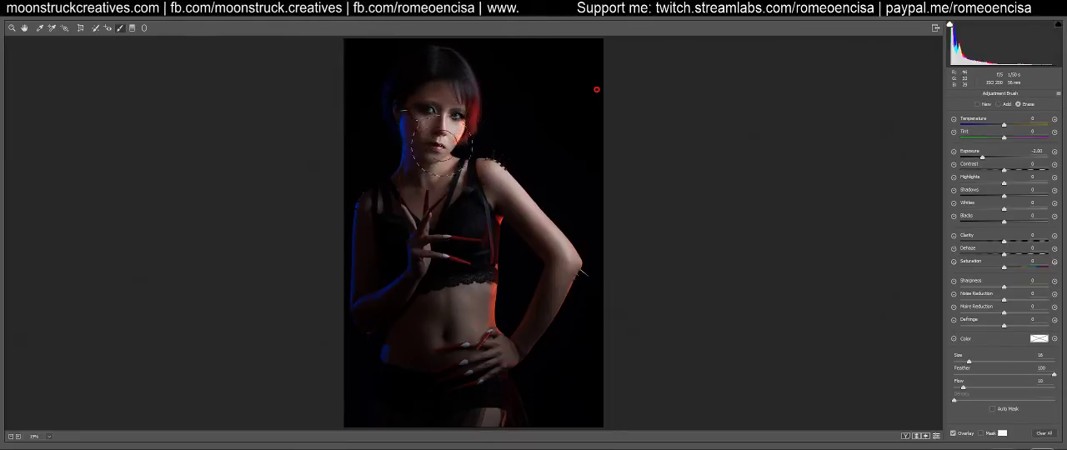
{"action": "mouse_move", "coordinate": [494, 170]}
{"action": "left_mouse_down"}
{"action": "mouse_move", "coordinate": [437, 221]}
{"action": "mouse_move", "coordinate": [446, 233]}
{"action": "left_mouse_up"}
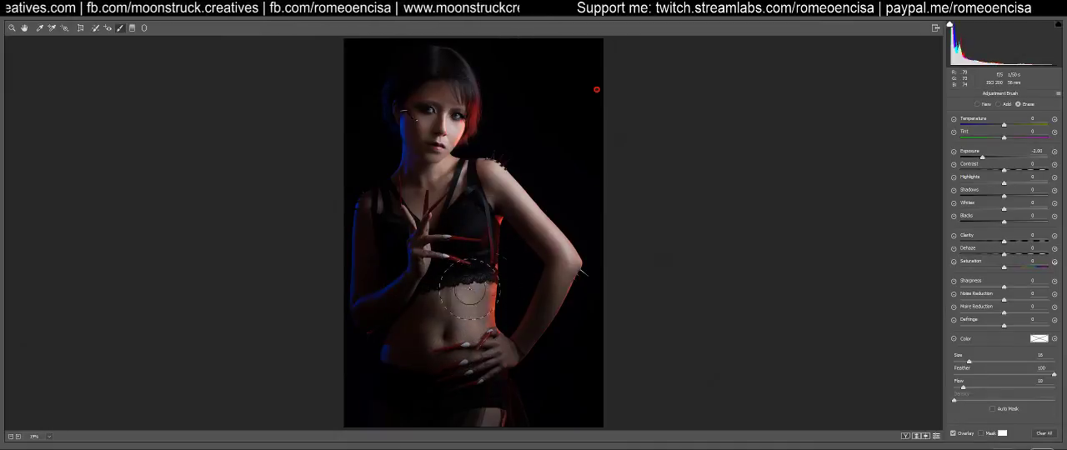
{"action": "mouse_move", "coordinate": [491, 344]}
{"action": "left_mouse_down"}
{"action": "mouse_move", "coordinate": [482, 370]}
{"action": "mouse_move", "coordinate": [492, 337]}
{"action": "mouse_move", "coordinate": [490, 410]}
{"action": "left_mouse_up"}
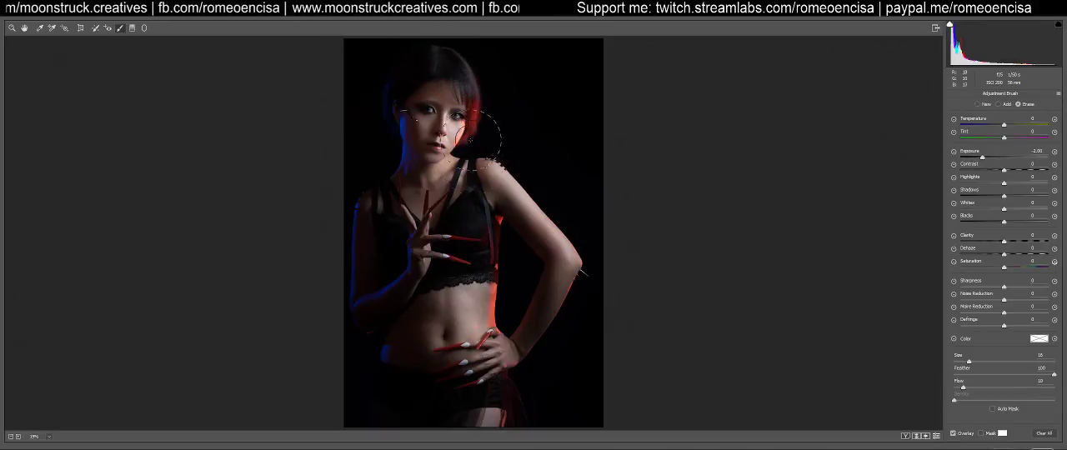
Refine the erased areas around the eye, blue-lit hair, neck and bent arm with a small, low-flow brush
{"action": "key", "text": "bracketleft"}
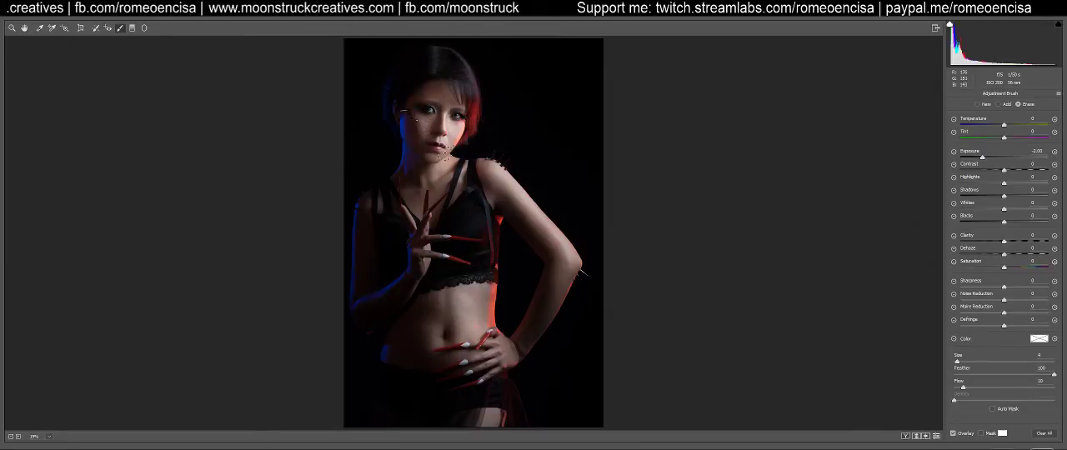
{"action": "key", "text": "bracketright"}
{"action": "mouse_move", "coordinate": [417, 101]}
{"action": "left_mouse_down"}
{"action": "mouse_move", "coordinate": [407, 146]}
{"action": "mouse_move", "coordinate": [440, 108]}
{"action": "mouse_move", "coordinate": [434, 193]}
{"action": "mouse_move", "coordinate": [445, 134]}
{"action": "mouse_move", "coordinate": [399, 119]}
{"action": "left_mouse_up"}
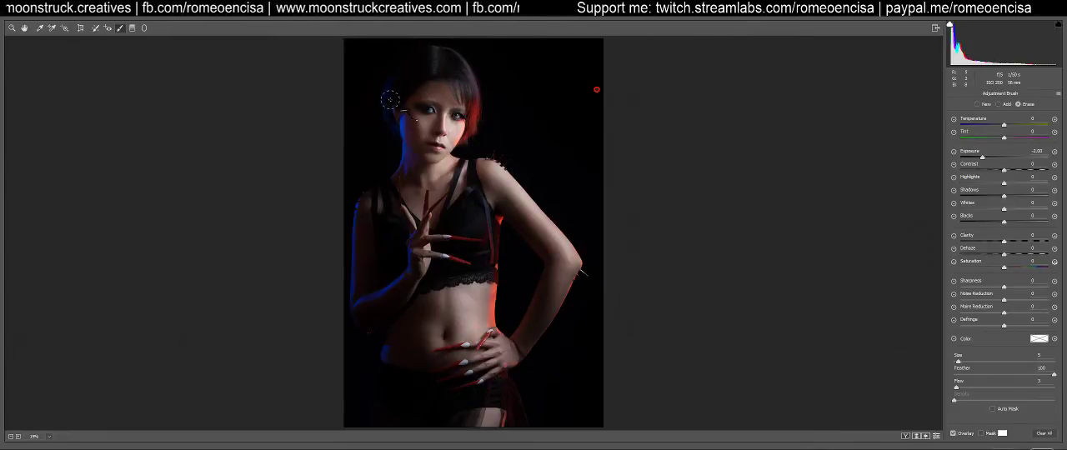
{"action": "mouse_move", "coordinate": [430, 175]}
{"action": "left_mouse_down"}
{"action": "mouse_move", "coordinate": [452, 169]}
{"action": "mouse_move", "coordinate": [443, 182]}
{"action": "left_mouse_up"}
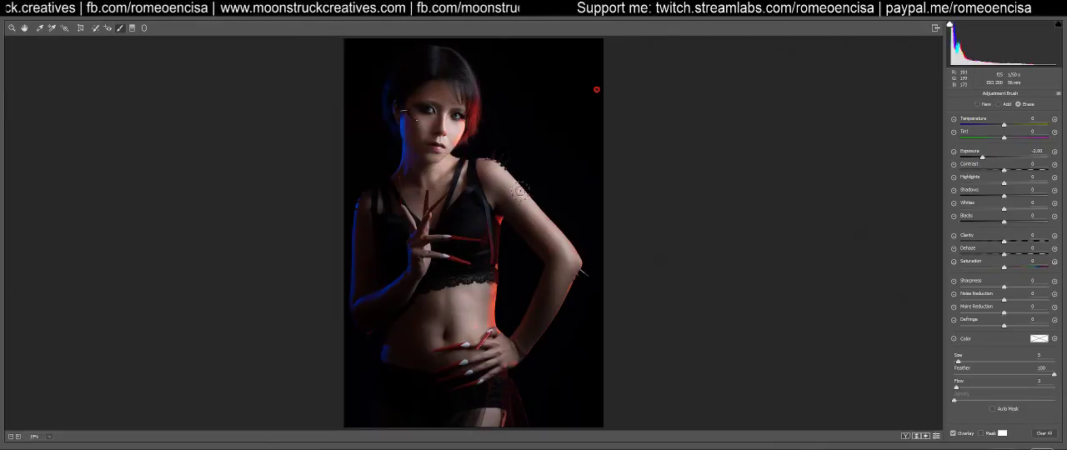
{"action": "mouse_move", "coordinate": [546, 221]}
{"action": "left_mouse_down"}
{"action": "mouse_move", "coordinate": [573, 286]}
{"action": "mouse_move", "coordinate": [569, 245]}
{"action": "mouse_move", "coordinate": [539, 346]}
{"action": "left_mouse_up"}
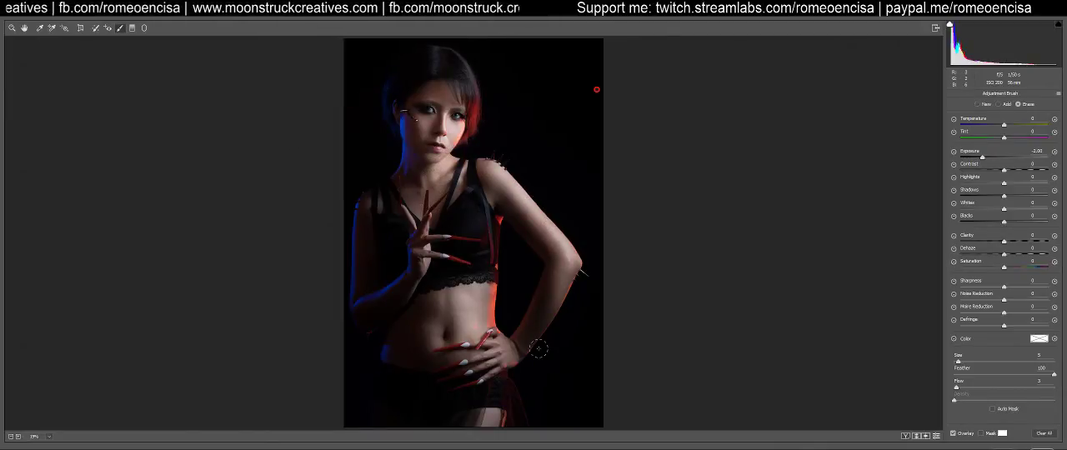
Compare the portrait repeatedly with and without the Adjustment Brush darkening
{"action": "left_click", "coordinate": [935, 437]}
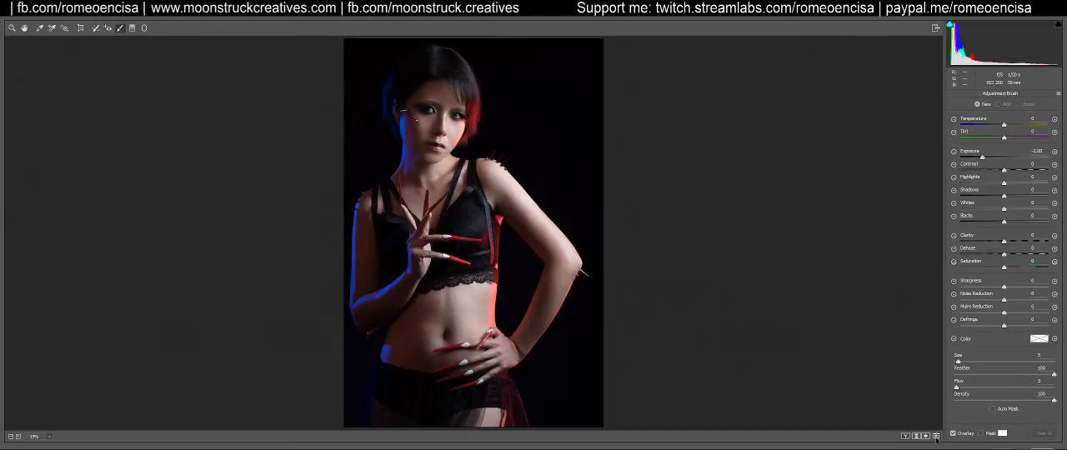
{"action": "left_click", "coordinate": [935, 437]}
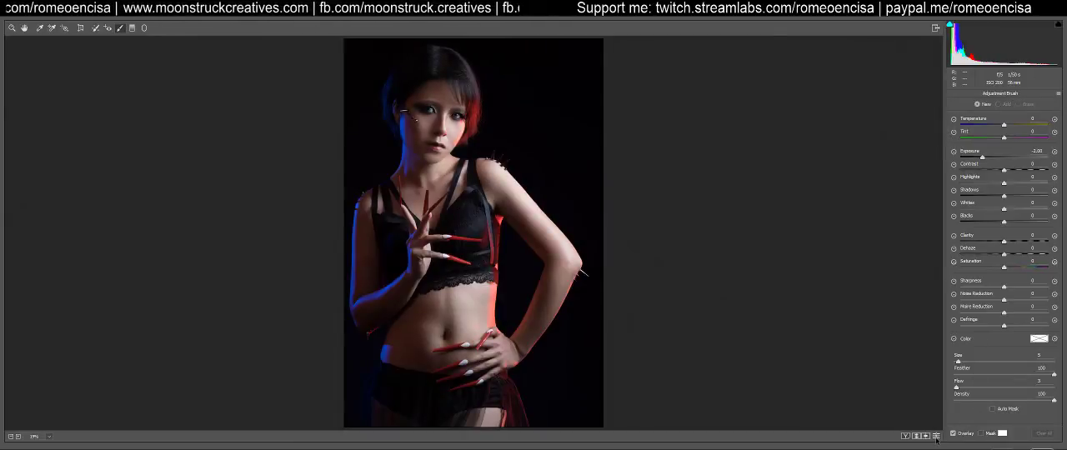
{"action": "left_click", "coordinate": [935, 438]}
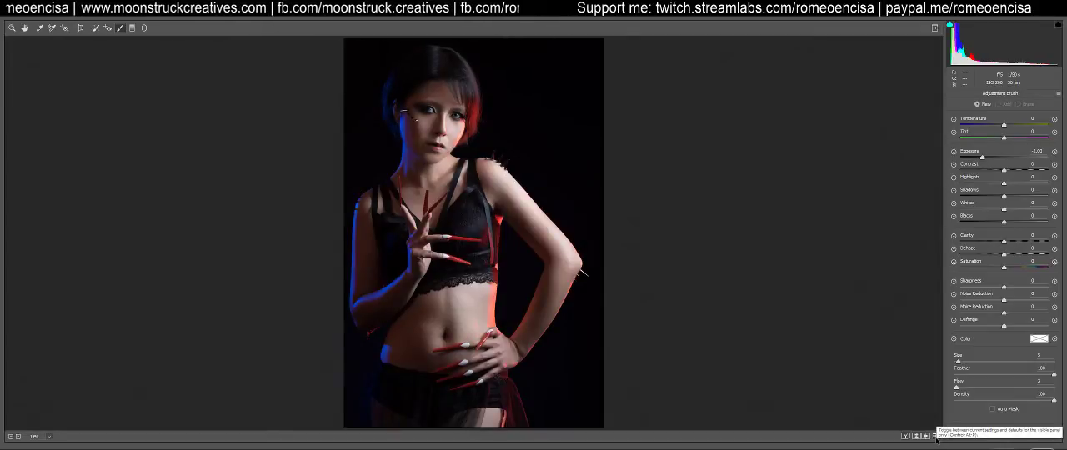
{"action": "left_click", "coordinate": [935, 438]}
{"action": "left_click", "coordinate": [936, 437]}
{"action": "left_click", "coordinate": [935, 438]}
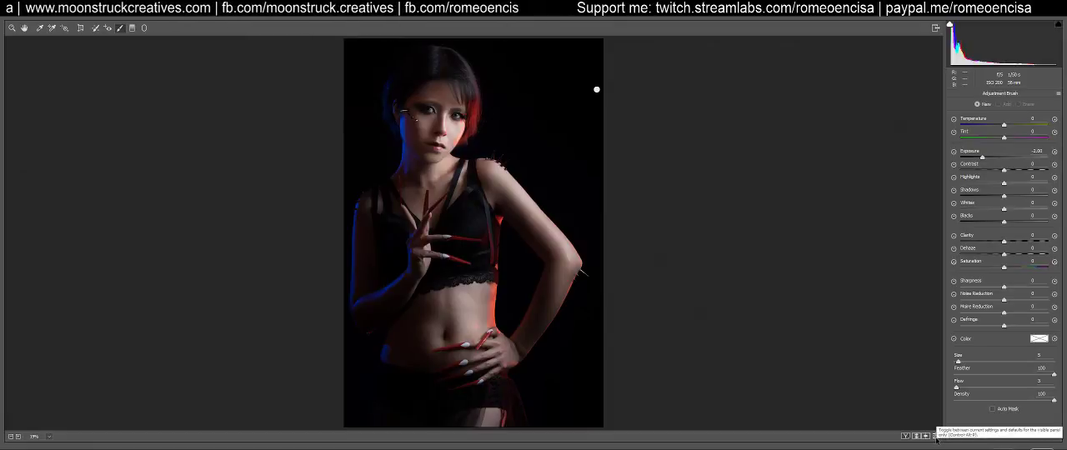
{"action": "left_click", "coordinate": [935, 438]}
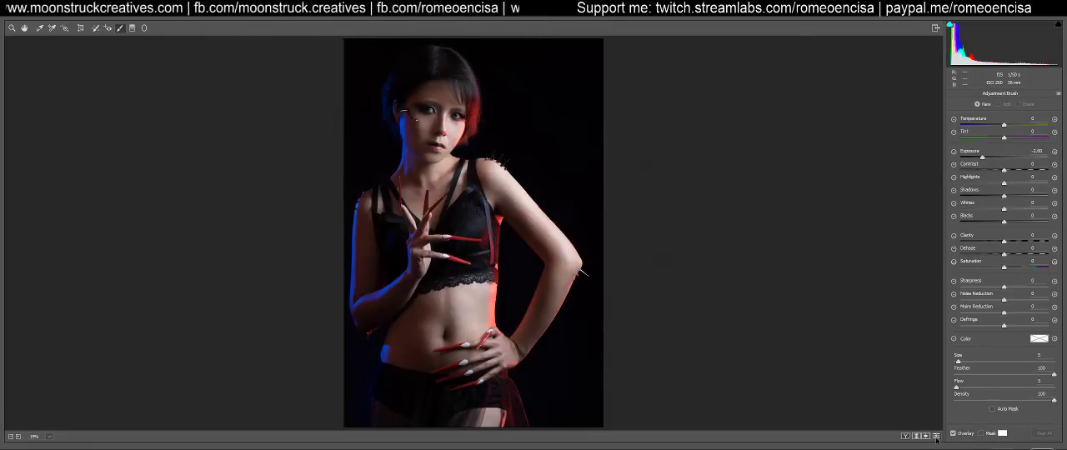
{"action": "left_click", "coordinate": [935, 438]}
{"action": "left_click", "coordinate": [935, 438]}
{"action": "left_click", "coordinate": [935, 437]}
{"action": "left_click", "coordinate": [936, 437]}
{"action": "left_click", "coordinate": [935, 437]}
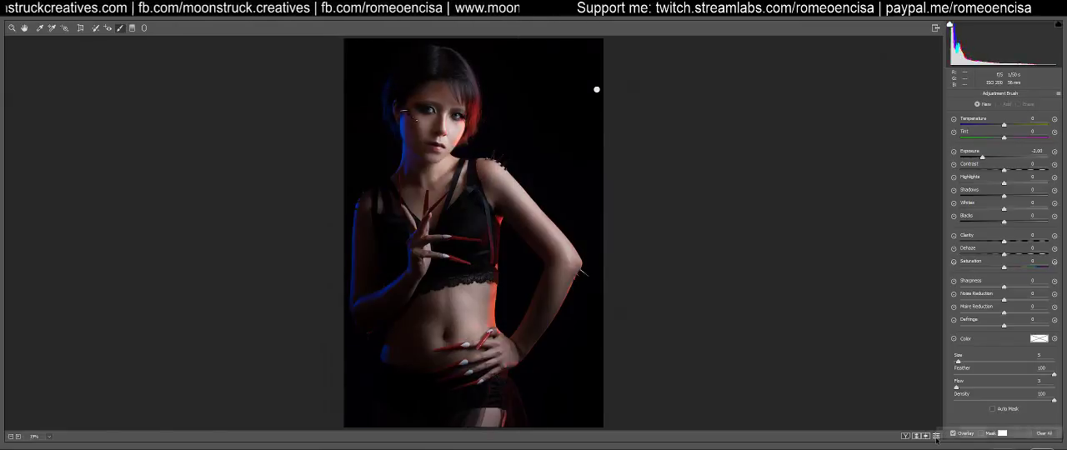
{"action": "left_click", "coordinate": [935, 438]}
{"action": "left_click", "coordinate": [935, 438]}
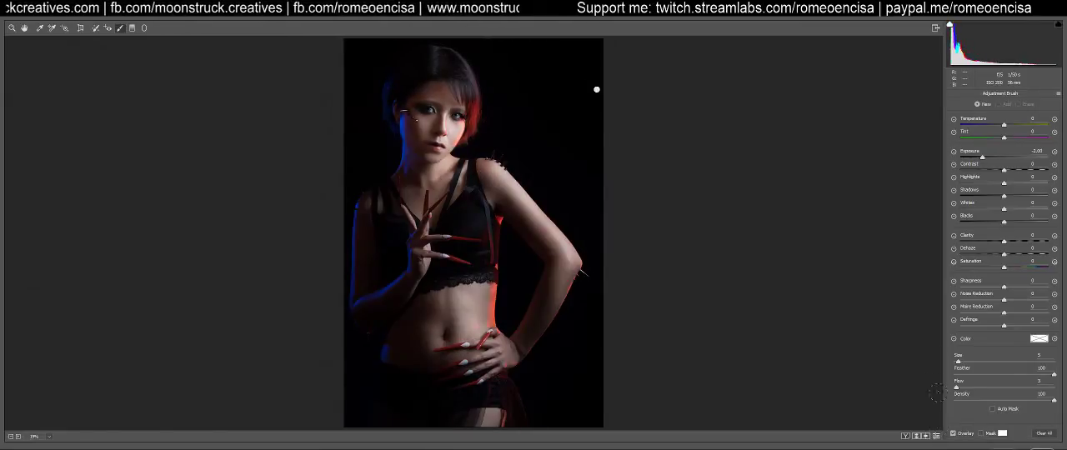
Reselect the darkening adjustment and erase it from the blue-lit forearm, the shorts and the lower abdomen with a larger brush
{"action": "left_click", "coordinate": [596, 89]}
{"action": "left_click", "coordinate": [1019, 104]}
{"action": "key", "text": "bracketright"}
{"action": "key", "text": "bracketright"}
{"action": "key", "text": "bracketright"}
{"action": "key", "text": "bracketright"}
{"action": "key", "text": "bracketright"}
{"action": "mouse_move", "coordinate": [383, 294]}
{"action": "left_mouse_down"}
{"action": "mouse_move", "coordinate": [380, 250]}
{"action": "mouse_move", "coordinate": [392, 358]}
{"action": "mouse_move", "coordinate": [415, 397]}
{"action": "left_mouse_up"}
{"action": "mouse_move", "coordinate": [402, 361]}
{"action": "left_mouse_down"}
{"action": "mouse_move", "coordinate": [443, 397]}
{"action": "mouse_move", "coordinate": [404, 353]}
{"action": "mouse_move", "coordinate": [405, 394]}
{"action": "mouse_move", "coordinate": [472, 327]}
{"action": "left_mouse_up"}
Erase more darkening along the blue-lit arm up to the neck and around the hip and shorts with a size 20 brush
{"action": "key", "text": "bracketleft"}
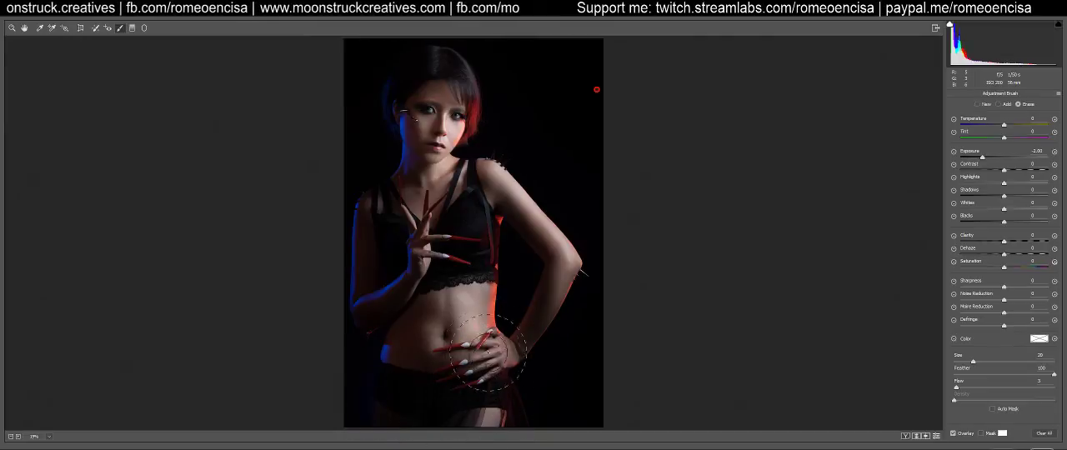
{"action": "mouse_move", "coordinate": [369, 297]}
{"action": "left_mouse_down"}
{"action": "mouse_move", "coordinate": [394, 185]}
{"action": "mouse_move", "coordinate": [366, 245]}
{"action": "mouse_move", "coordinate": [401, 168]}
{"action": "left_mouse_up"}
{"action": "mouse_move", "coordinate": [390, 350]}
{"action": "left_mouse_down"}
{"action": "mouse_move", "coordinate": [399, 368]}
{"action": "mouse_move", "coordinate": [423, 372]}
{"action": "mouse_move", "coordinate": [382, 370]}
{"action": "left_mouse_up"}
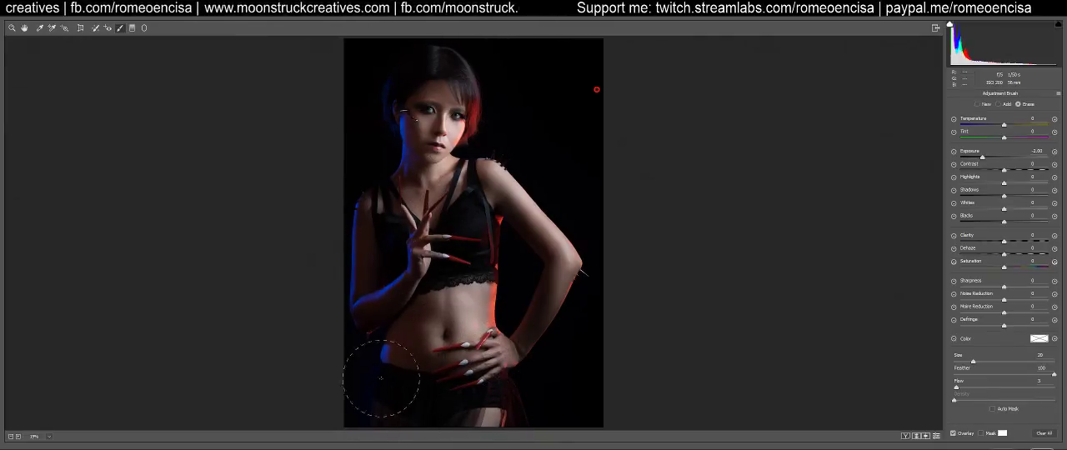
{"action": "left_click_drag", "start_coordinate": [379, 398], "coordinate": [391, 402]}
{"action": "mouse_move", "coordinate": [400, 403]}
{"action": "left_mouse_down"}
{"action": "mouse_move", "coordinate": [473, 412]}
{"action": "mouse_move", "coordinate": [417, 412]}
{"action": "left_mouse_up"}
Compare the refined brush darkening with the default settings several times and leave the adjustment switched off
{"action": "left_click", "coordinate": [937, 437]}
{"action": "left_click", "coordinate": [937, 437]}
{"action": "left_click", "coordinate": [937, 436]}
{"action": "left_click", "coordinate": [937, 437]}
{"action": "left_click", "coordinate": [937, 437]}
{"action": "left_click", "coordinate": [937, 437]}
{"action": "left_click", "coordinate": [937, 436]}
{"action": "left_click", "coordinate": [937, 437]}
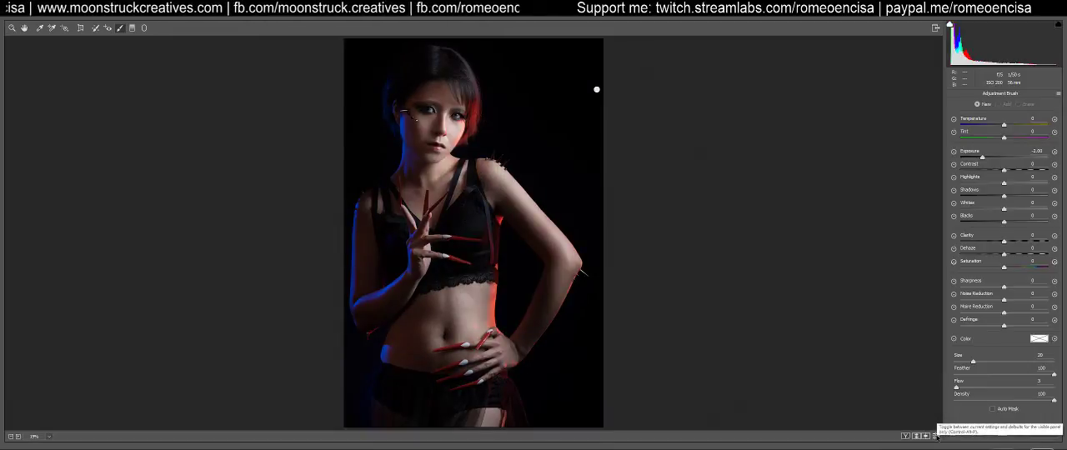
{"action": "left_click", "coordinate": [937, 436]}
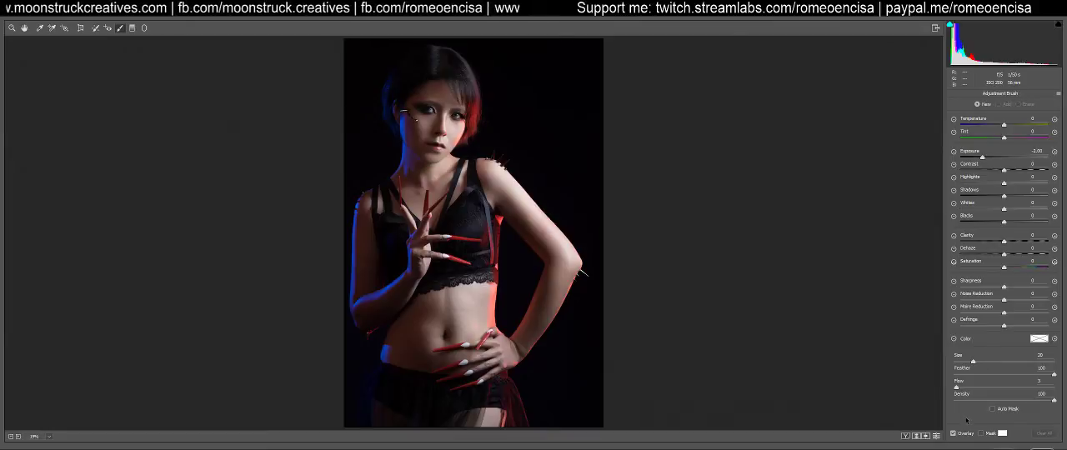
Try Split Toning at hue 215 and saturation 15 in highlights and shadows, then return the shadow saturation to 0
{"action": "key", "text": "z"}
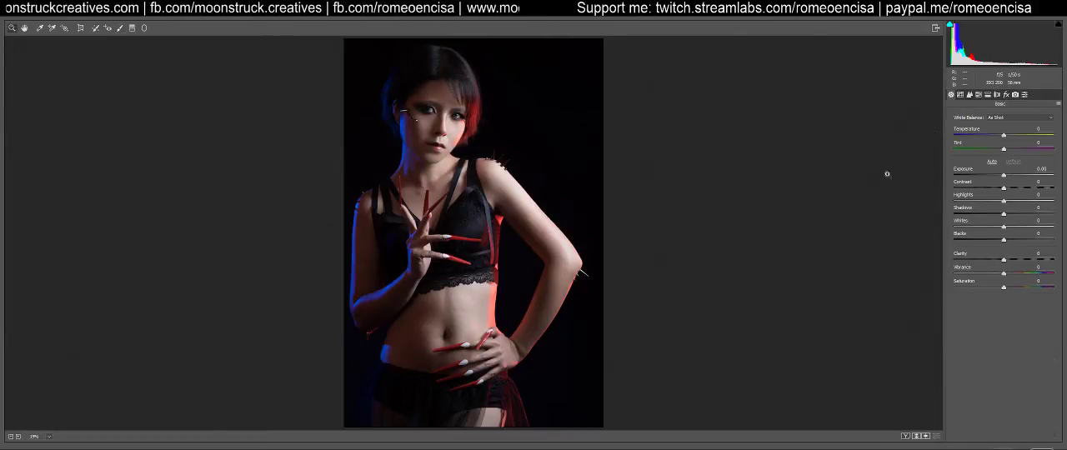
{"action": "left_click", "coordinate": [988, 94]}
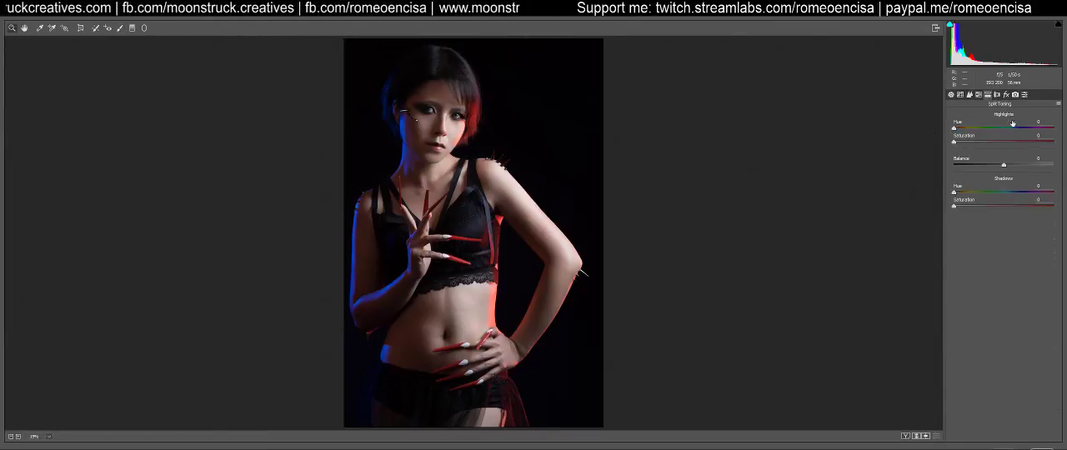
{"action": "type", "text": "215"}
{"action": "key", "text": "Tab"}
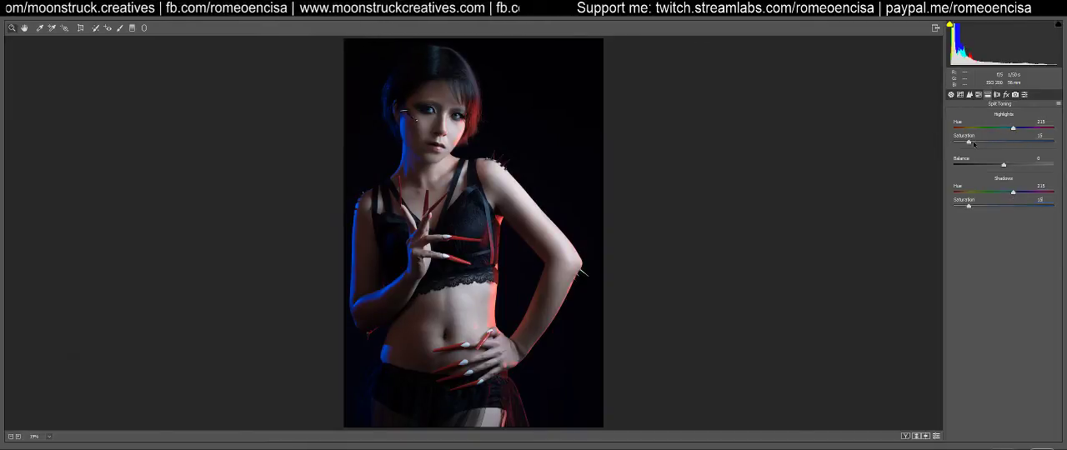
{"action": "mouse_move", "coordinate": [968, 142]}
{"action": "left_mouse_down"}
{"action": "mouse_move", "coordinate": [945, 142]}
{"action": "mouse_move", "coordinate": [969, 143]}
{"action": "left_mouse_up"}
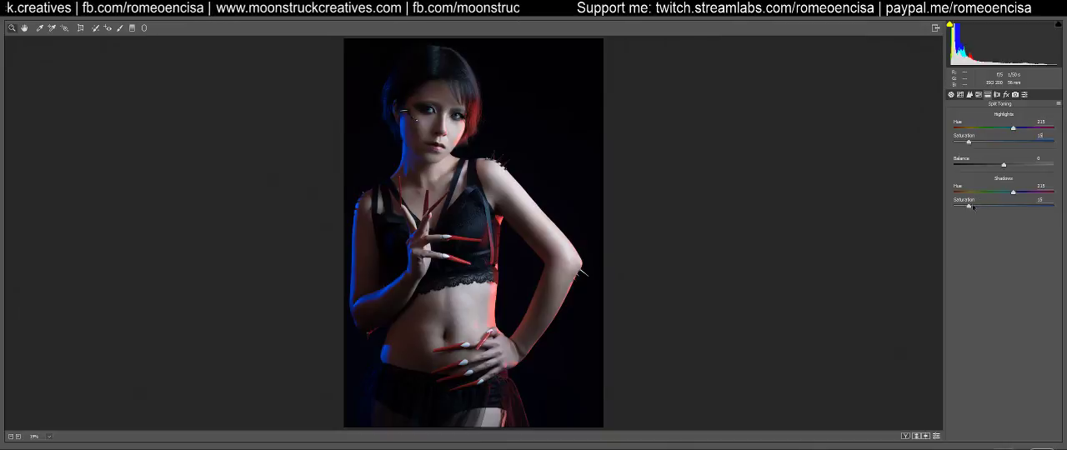
{"action": "left_click_drag", "start_coordinate": [970, 207], "coordinate": [924, 200]}
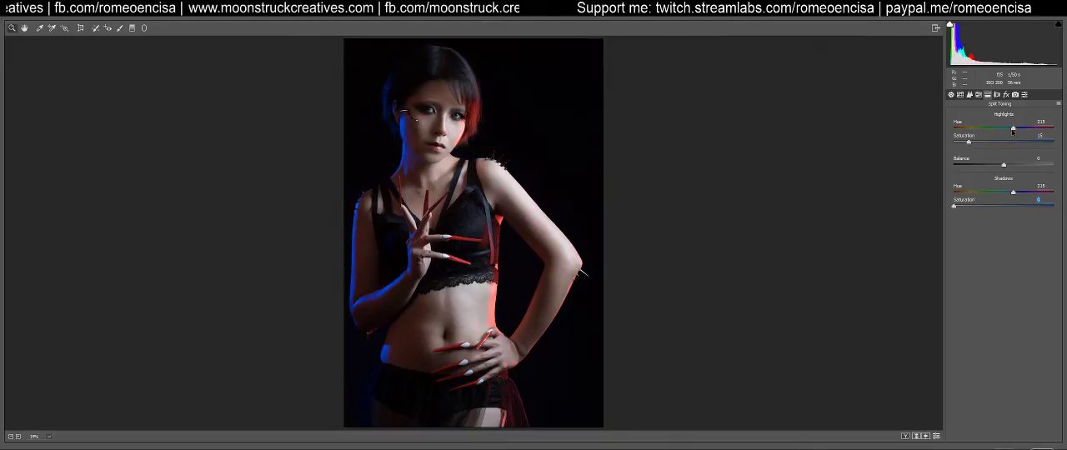
Reset the highlight tint's saturation to 0 and try a shadow tint at hue 185, returning its saturation to 0
{"action": "mouse_move", "coordinate": [970, 144]}
{"action": "left_mouse_down"}
{"action": "mouse_move", "coordinate": [950, 144]}
{"action": "mouse_move", "coordinate": [1000, 144]}
{"action": "mouse_move", "coordinate": [918, 140]}
{"action": "mouse_move", "coordinate": [966, 144]}
{"action": "left_mouse_up"}
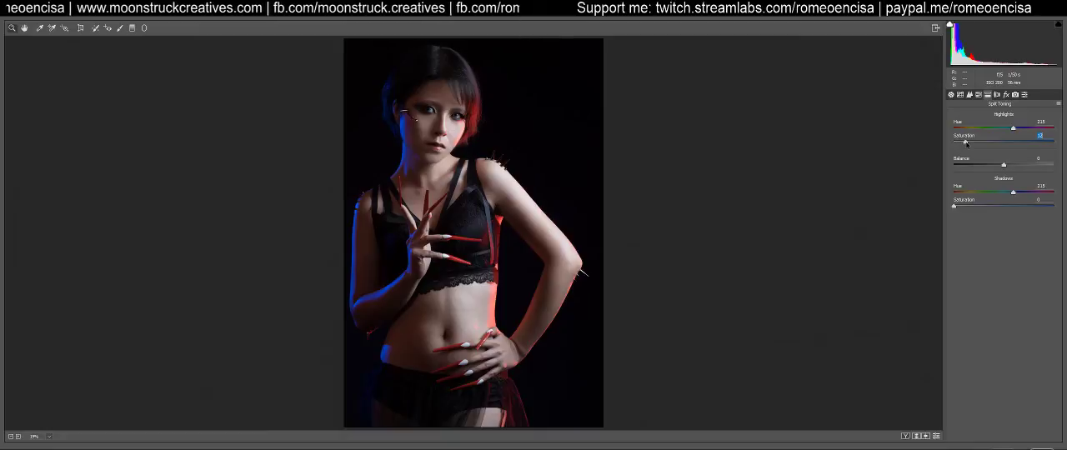
{"action": "left_click_drag", "start_coordinate": [968, 143], "coordinate": [954, 143]}
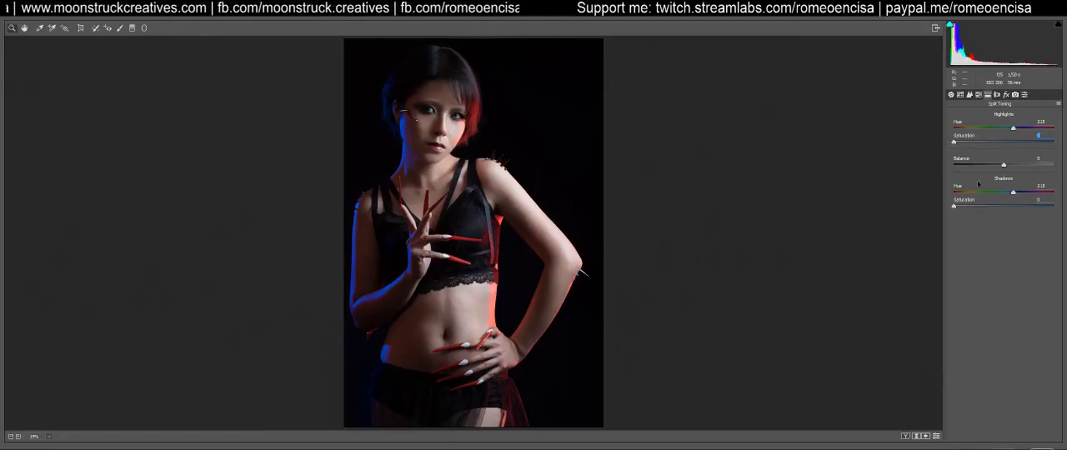
{"action": "left_click_drag", "start_coordinate": [954, 208], "coordinate": [1005, 193]}
{"action": "double_click", "coordinate": [969, 207]}
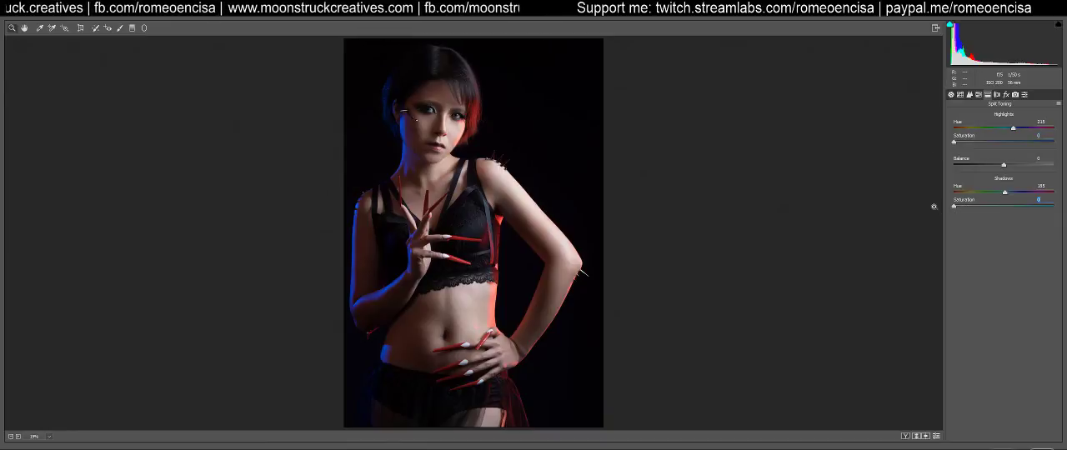
Try a negative Dehaze amount on the portrait and reset it to 0
{"action": "left_click", "coordinate": [998, 96]}
{"action": "left_click", "coordinate": [1006, 96]}
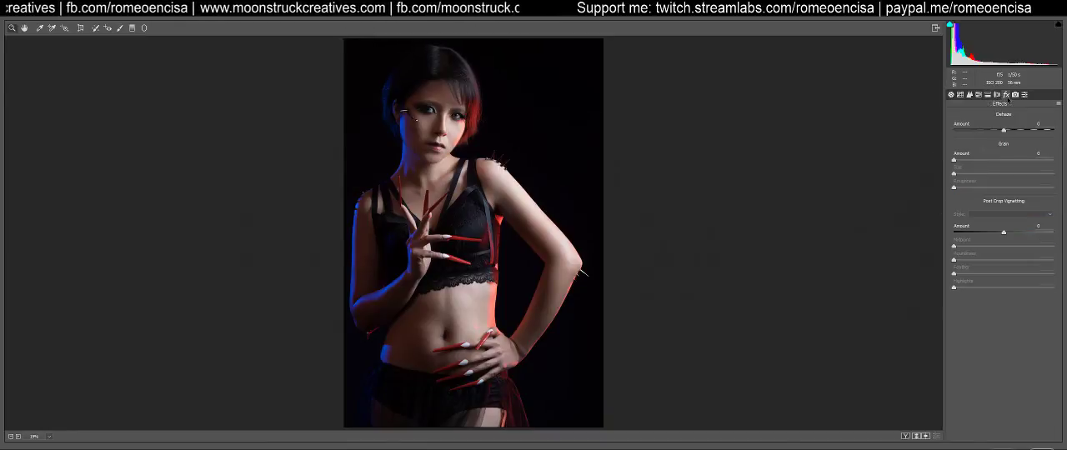
{"action": "left_click_drag", "start_coordinate": [1003, 132], "coordinate": [994, 134]}
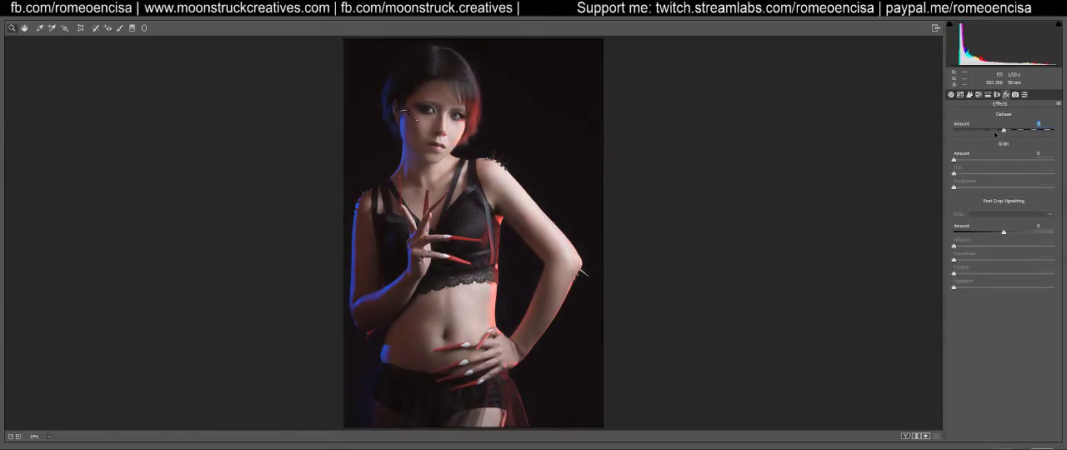
{"action": "double_click", "coordinate": [994, 131]}
Set the portrait's Vibrance to +20 and Saturation to +5 in the basic adjustments
{"action": "left_click", "coordinate": [958, 97]}
{"action": "left_click", "coordinate": [950, 97]}
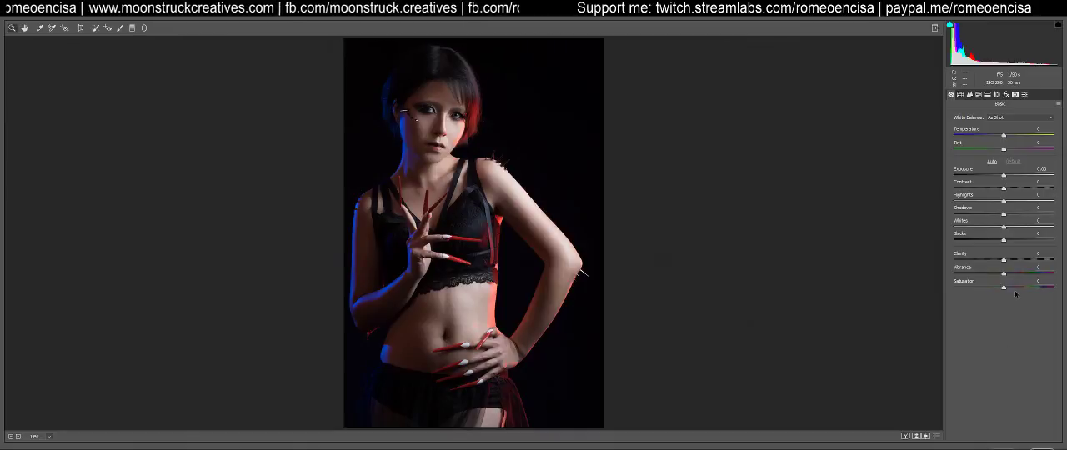
{"action": "type", "text": "20"}
{"action": "type", "text": "5"}
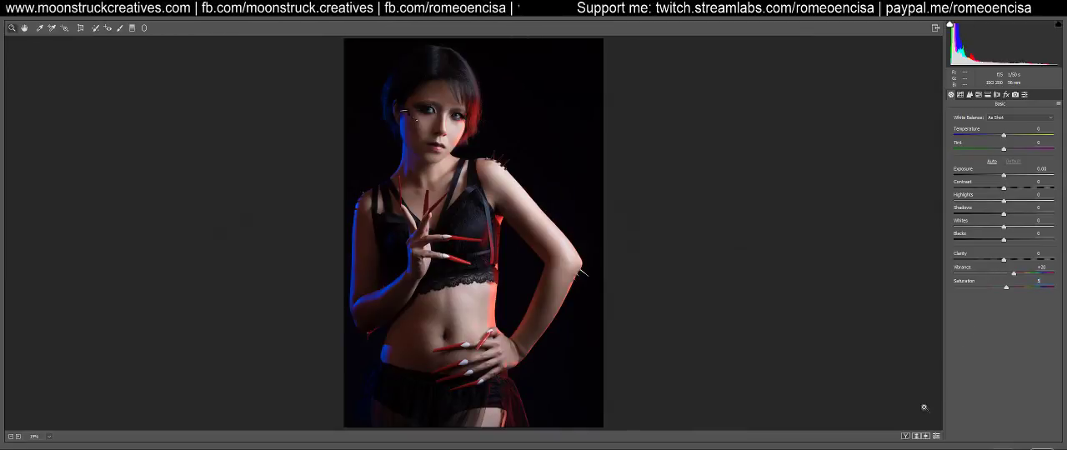
Compare the current grading with the default settings on the full figure and on the face at 50% zoom
{"action": "left_click", "coordinate": [938, 436]}
{"action": "left_click", "coordinate": [938, 437]}
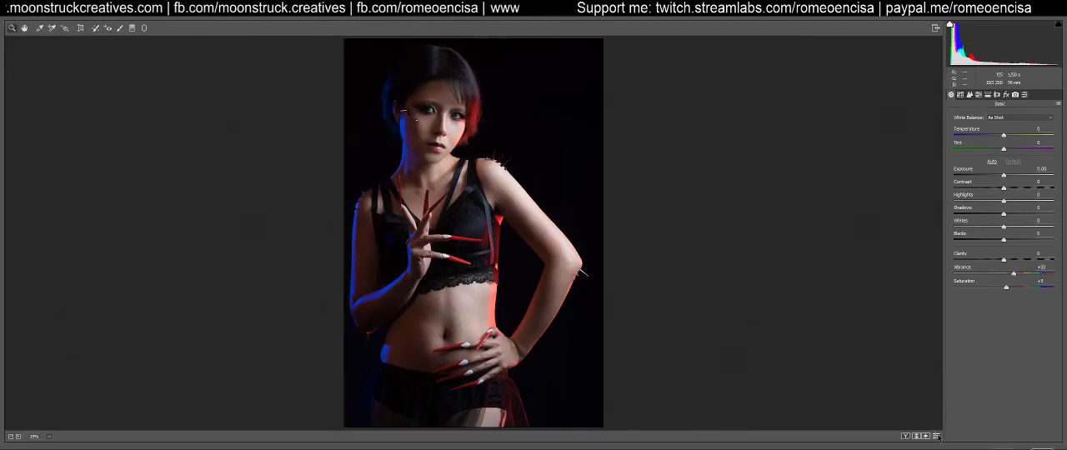
{"action": "left_click", "coordinate": [937, 436]}
{"action": "left_click", "coordinate": [938, 437]}
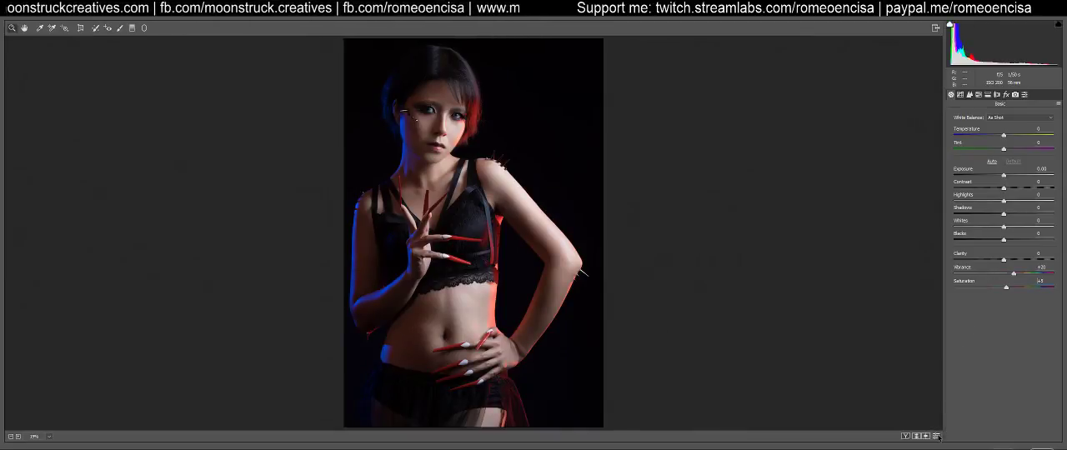
{"action": "left_click", "coordinate": [48, 436]}
{"action": "left_click", "coordinate": [61, 327]}
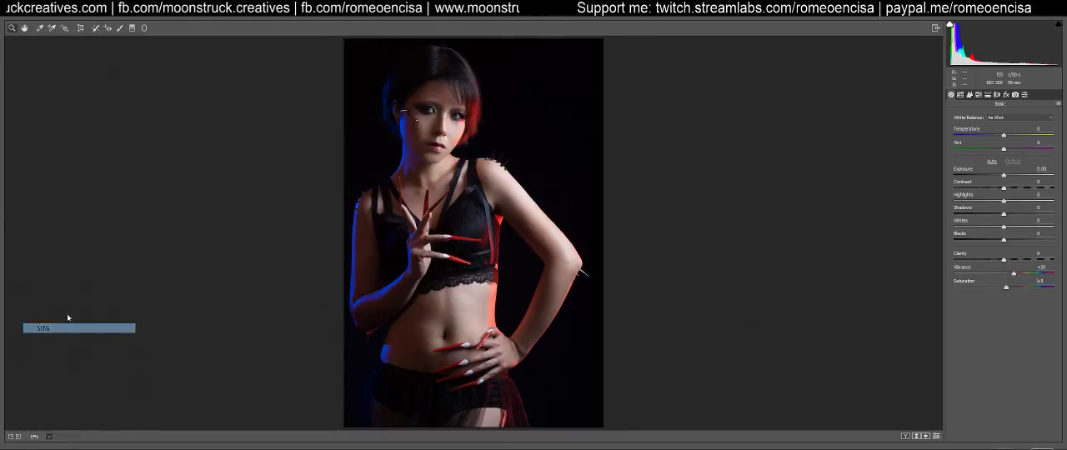
{"action": "left_click_drag", "start_coordinate": [348, 105], "coordinate": [425, 305]}
{"action": "left_click", "coordinate": [936, 436]}
{"action": "left_click", "coordinate": [937, 436]}
{"action": "left_click", "coordinate": [936, 436]}
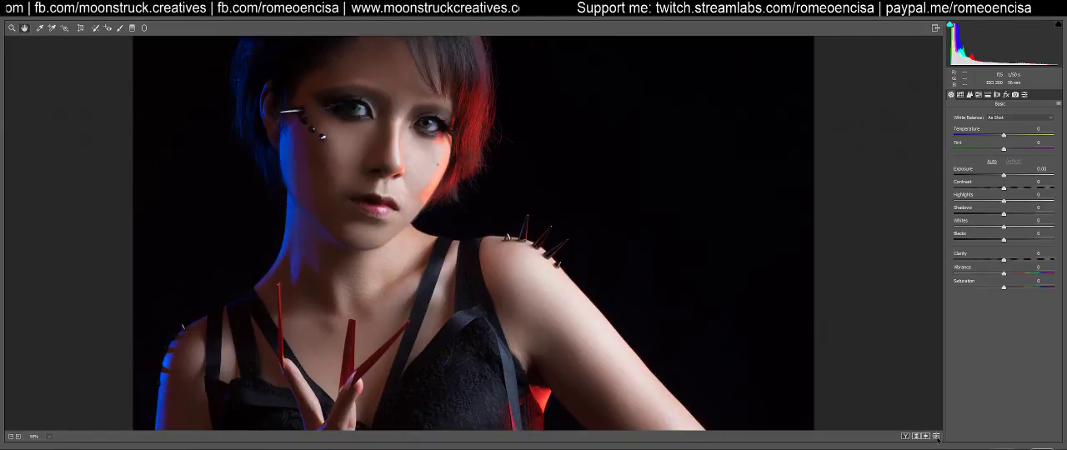
{"action": "left_click", "coordinate": [936, 436]}
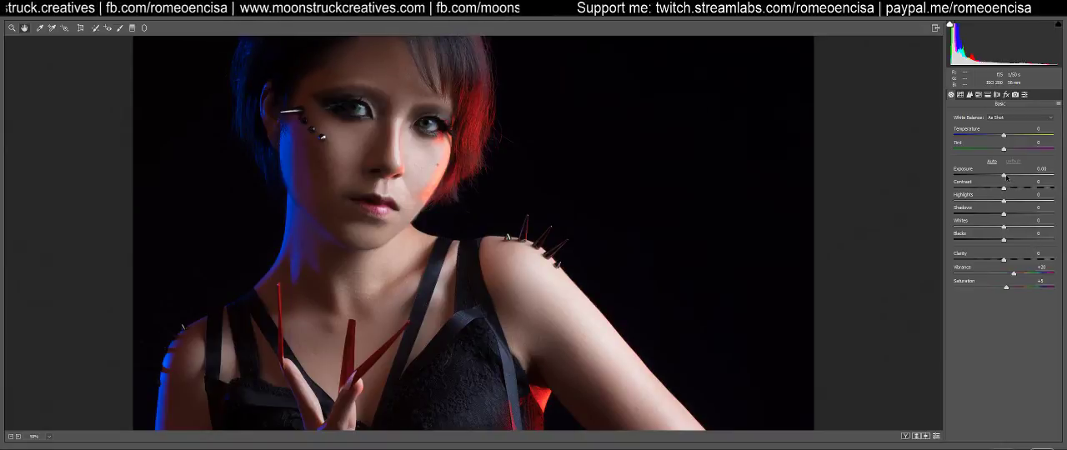
Try lowering the Exposure to -0.15 and test the Highlights adjustment on the full portrait
{"action": "key", "text": "Up"}
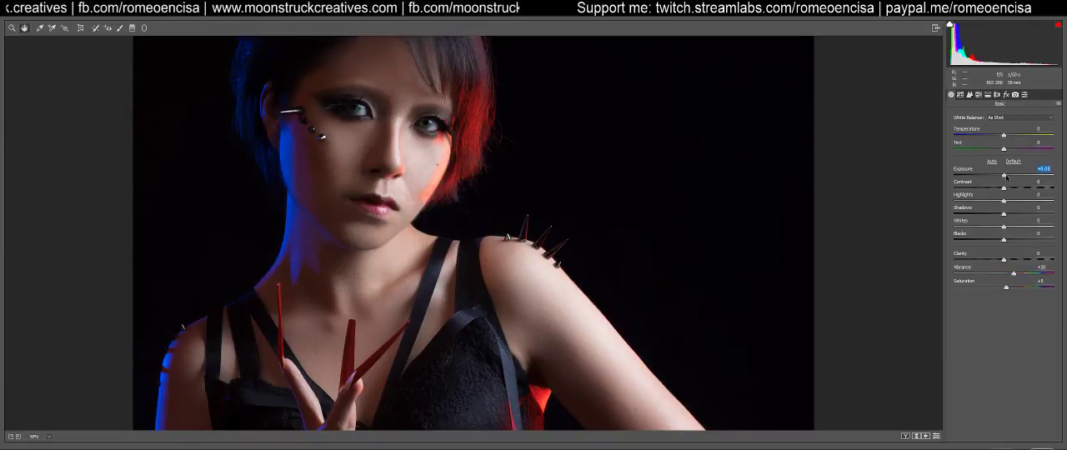
{"action": "key", "text": "Down"}
{"action": "key", "text": "Down"}
{"action": "key", "text": "Down"}
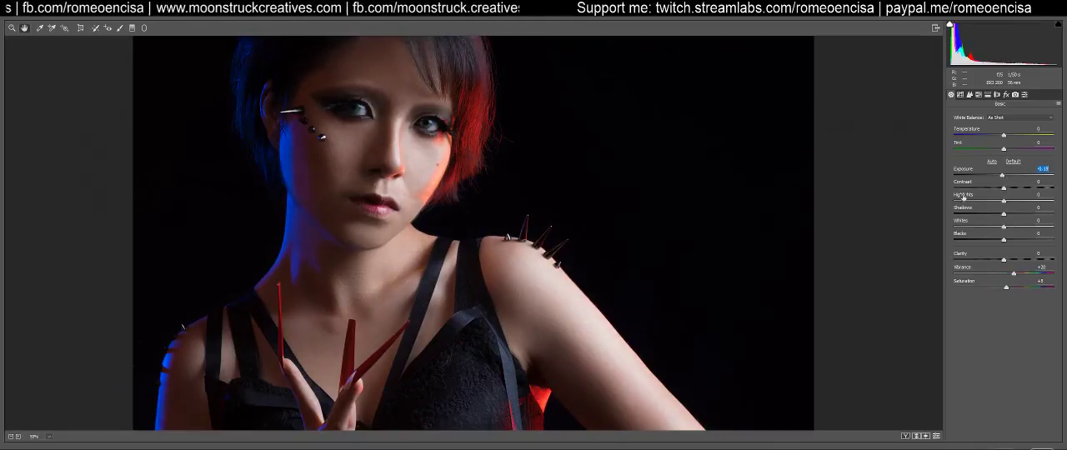
{"action": "left_click", "coordinate": [48, 436]}
{"action": "left_click", "coordinate": [67, 428]}
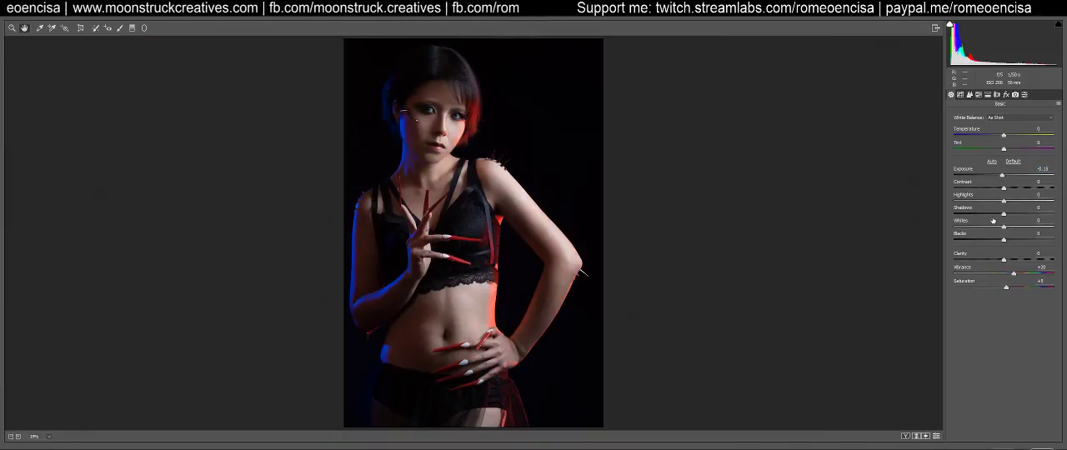
{"action": "mouse_move", "coordinate": [1004, 201]}
{"action": "left_mouse_down"}
{"action": "mouse_move", "coordinate": [981, 203]}
{"action": "mouse_move", "coordinate": [1003, 200]}
{"action": "left_mouse_up"}
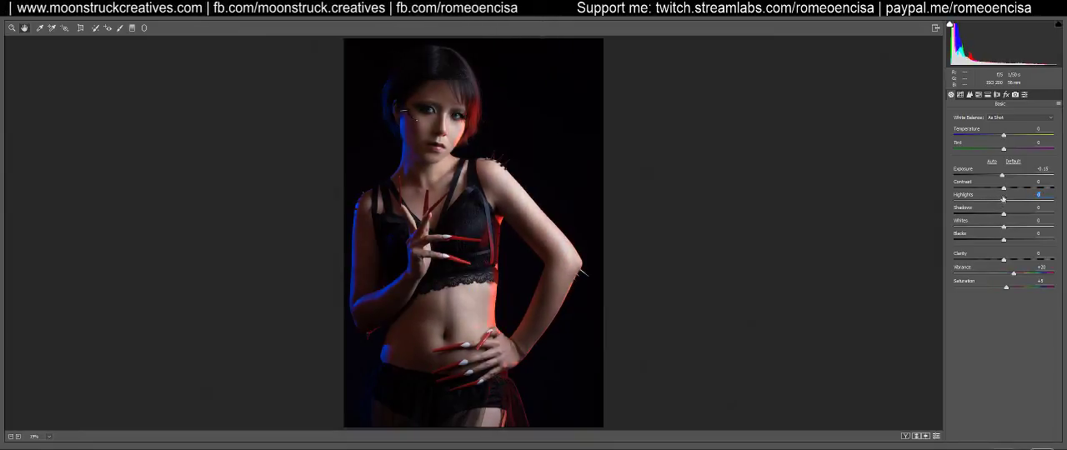
Set Exposure to +0.05 and Clarity to +5, leave Contrast and Blacks at 0, and apply the Camera Raw filter
{"action": "left_click_drag", "start_coordinate": [1002, 177], "coordinate": [1005, 177]}
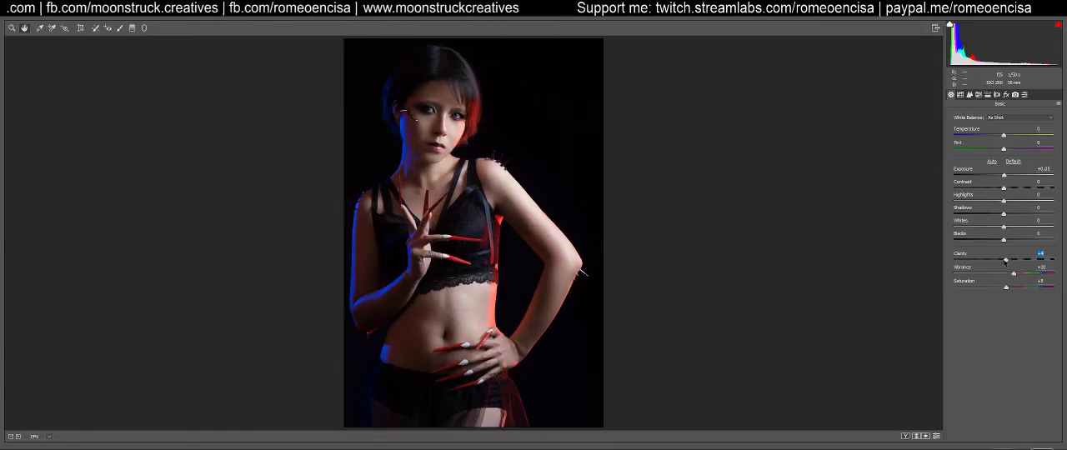
{"action": "mouse_move", "coordinate": [1004, 188]}
{"action": "left_mouse_down"}
{"action": "mouse_move", "coordinate": [980, 190]}
{"action": "mouse_move", "coordinate": [1008, 190]}
{"action": "left_mouse_up"}
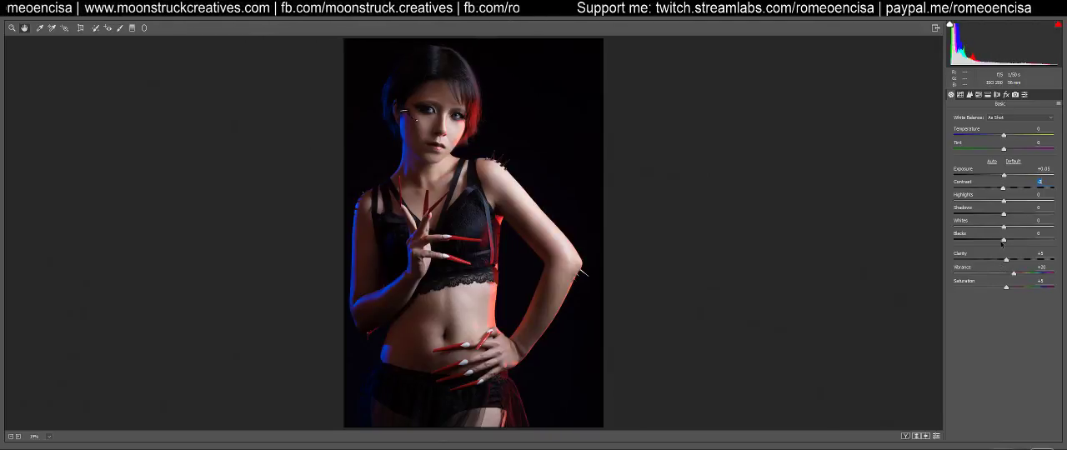
{"action": "left_click_drag", "start_coordinate": [1001, 243], "coordinate": [1004, 191]}
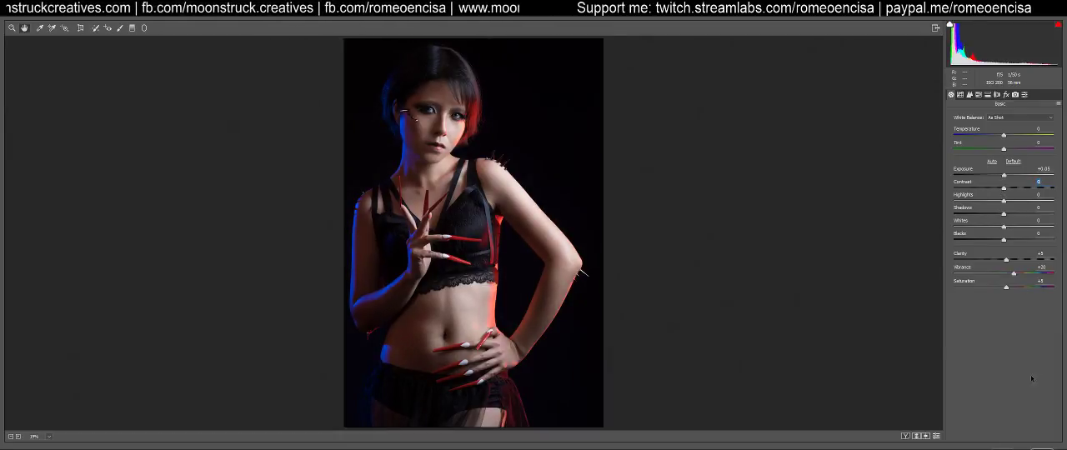
{"action": "key", "text": "Return"}
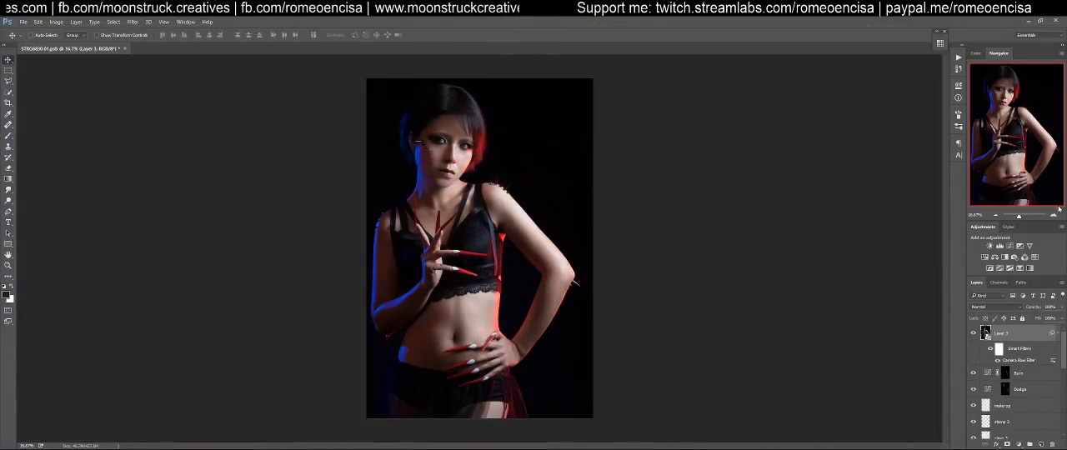
Compare the portrait with and without the graded smart-filter layer
{"action": "left_click", "coordinate": [973, 333]}
{"action": "left_click", "coordinate": [974, 334]}
{"action": "left_click", "coordinate": [973, 334]}
{"action": "left_click", "coordinate": [974, 333]}
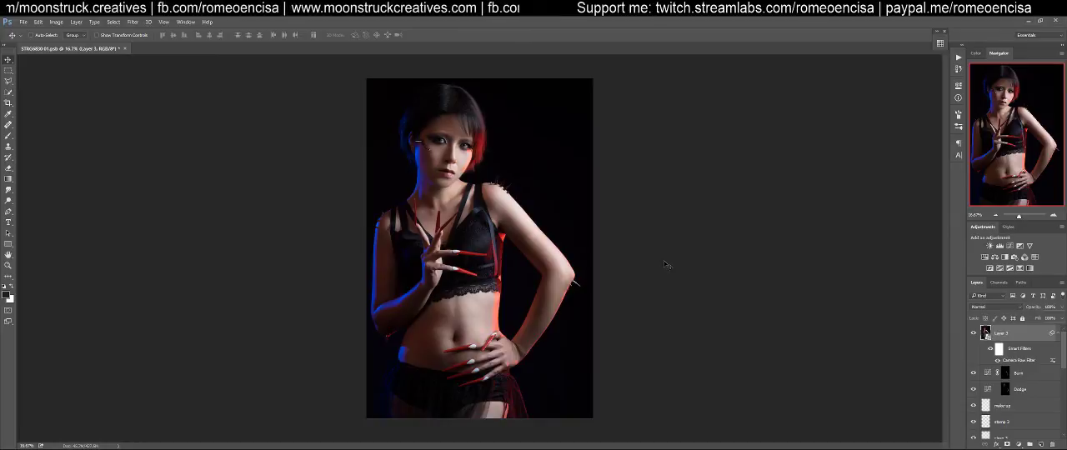
Add an empty layer above the graded portrait layer for close-up retouching of the face
{"action": "key", "text": "ctrl+1"}
{"action": "left_click_drag", "start_coordinate": [468, 121], "coordinate": [572, 430]}
{"action": "left_click_drag", "start_coordinate": [475, 79], "coordinate": [554, 365]}
{"action": "key", "text": "z"}
{"action": "left_click", "coordinate": [500, 357]}
{"action": "key", "text": "v"}
{"action": "left_click", "coordinate": [1041, 445]}
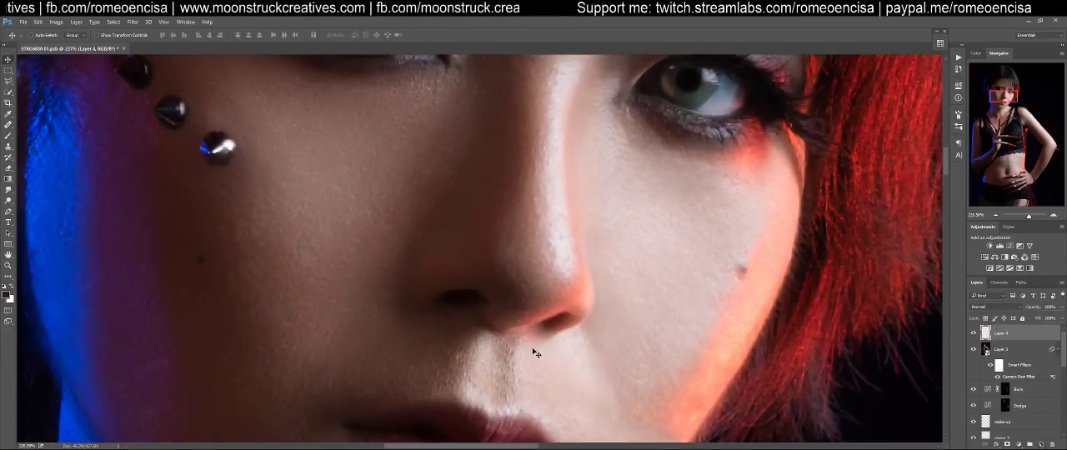
Heal the small skin flaw above the upper lip with the Healing Brush on the new layer
{"action": "key", "text": "j"}
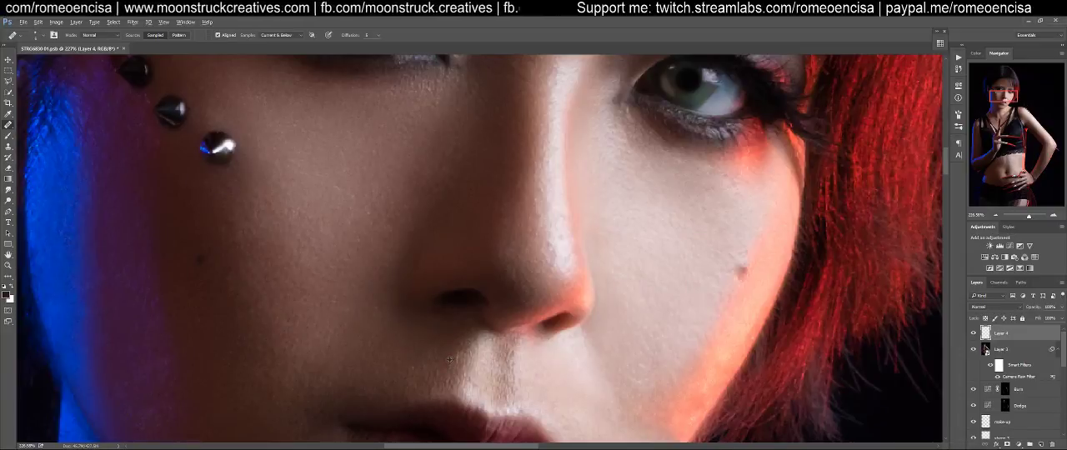
{"action": "left_click", "coordinate": [448, 360], "text": "alt"}
{"action": "left_click", "coordinate": [457, 352]}
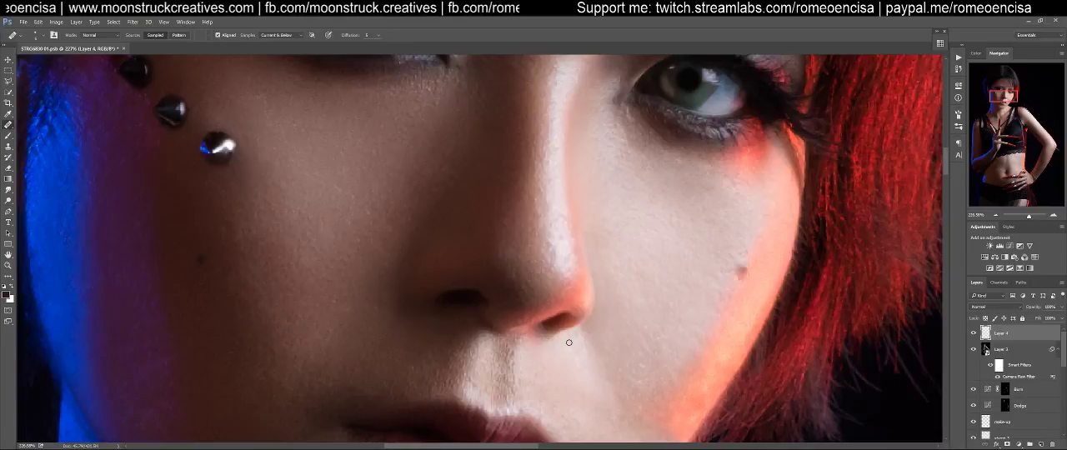
Heal the rough, shiny skin texture along the bridge and tip of the nose with the Healing Brush
{"action": "left_click_drag", "start_coordinate": [564, 344], "coordinate": [504, 398]}
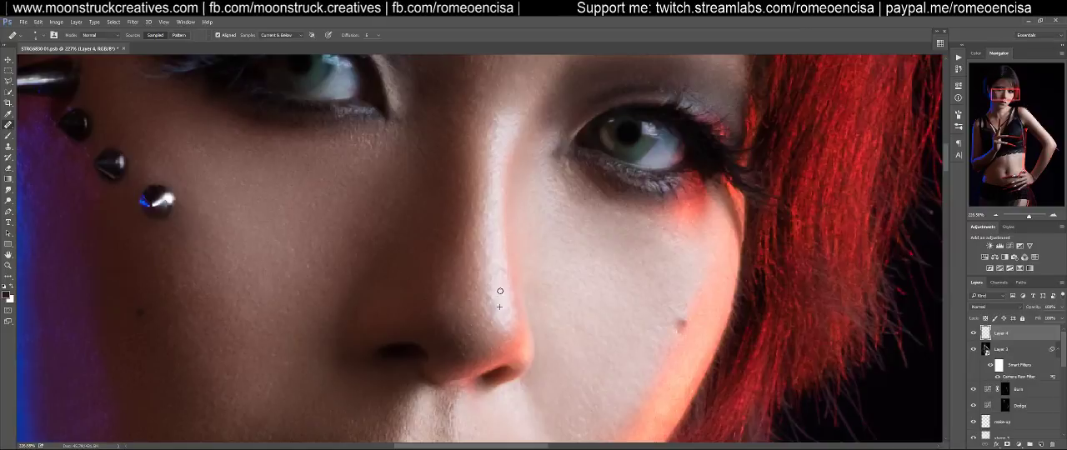
{"action": "left_click", "coordinate": [495, 253], "text": "alt"}
{"action": "left_click", "coordinate": [499, 299], "text": "alt"}
{"action": "mouse_move", "coordinate": [488, 298]}
{"action": "left_mouse_down"}
{"action": "mouse_move", "coordinate": [509, 330]}
{"action": "mouse_move", "coordinate": [509, 320]}
{"action": "left_mouse_up"}
{"action": "left_click", "coordinate": [500, 291], "text": "alt"}
{"action": "left_click", "coordinate": [501, 308], "text": "alt"}
{"action": "left_click", "coordinate": [505, 299], "text": "alt"}
{"action": "left_click", "coordinate": [511, 319]}
{"action": "left_click", "coordinate": [503, 314], "text": "alt"}
{"action": "scroll", "coordinate": [498, 310], "scroll_direction": "up", "scroll_amount": 2}
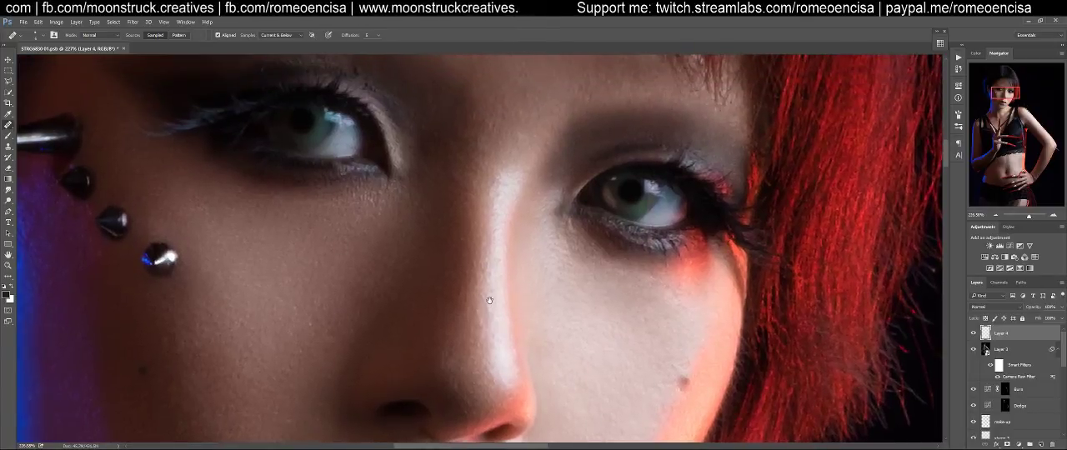
{"action": "mouse_move", "coordinate": [491, 276]}
{"action": "left_mouse_down"}
{"action": "mouse_move", "coordinate": [492, 313]}
{"action": "mouse_move", "coordinate": [500, 250]}
{"action": "left_mouse_up"}
Heal the small flaws around the red-lit nostril and the side of the nose tip
{"action": "left_click_drag", "start_coordinate": [500, 328], "coordinate": [500, 262]}
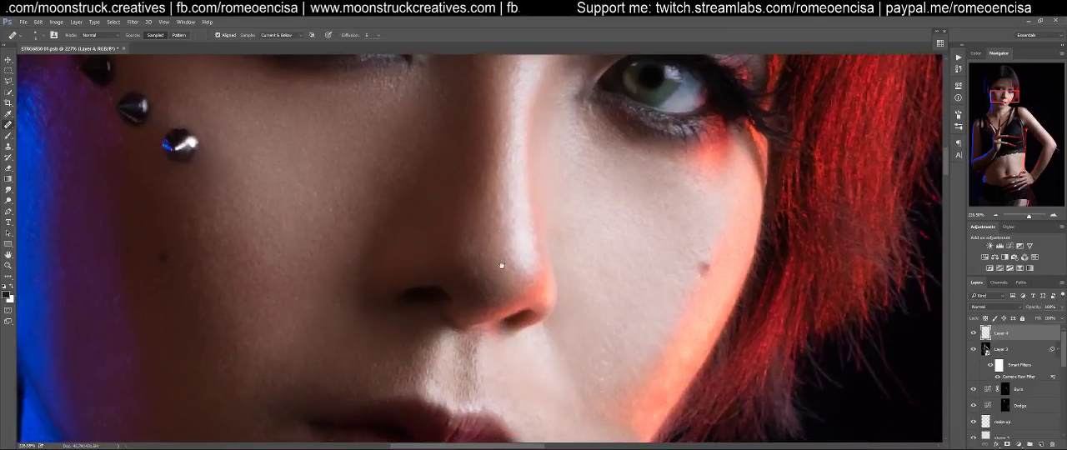
{"action": "left_click", "coordinate": [529, 298], "text": "alt"}
{"action": "mouse_move", "coordinate": [551, 290]}
{"action": "left_mouse_down"}
{"action": "mouse_move", "coordinate": [548, 306]}
{"action": "mouse_move", "coordinate": [548, 233]}
{"action": "left_mouse_up"}
{"action": "left_click", "coordinate": [531, 287], "text": "alt"}
{"action": "left_click", "coordinate": [544, 296], "text": "alt"}
Heal remaining skin flaws around the lips and chin and return to the full portrait view
{"action": "mouse_move", "coordinate": [534, 313]}
{"action": "left_mouse_down"}
{"action": "mouse_move", "coordinate": [569, 284]}
{"action": "mouse_move", "coordinate": [561, 254]}
{"action": "left_mouse_up"}
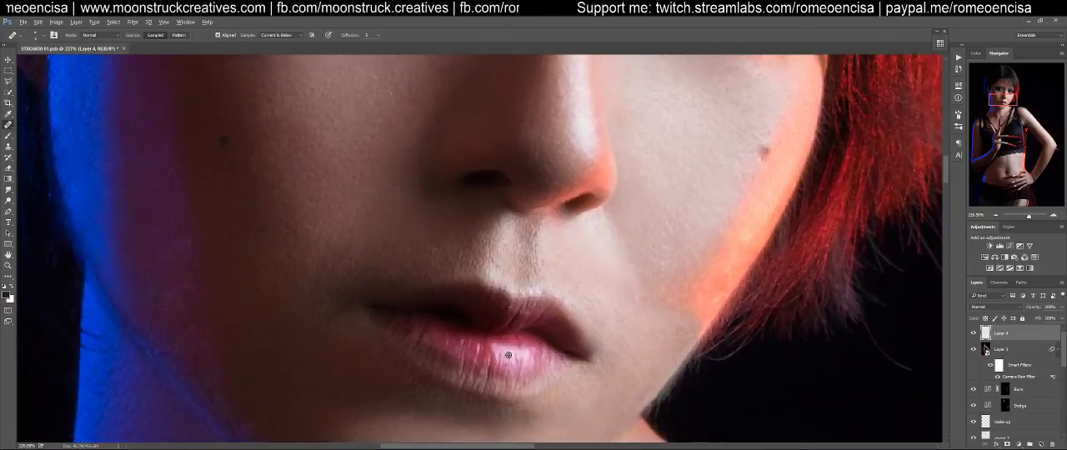
{"action": "left_click_drag", "start_coordinate": [546, 361], "coordinate": [574, 225]}
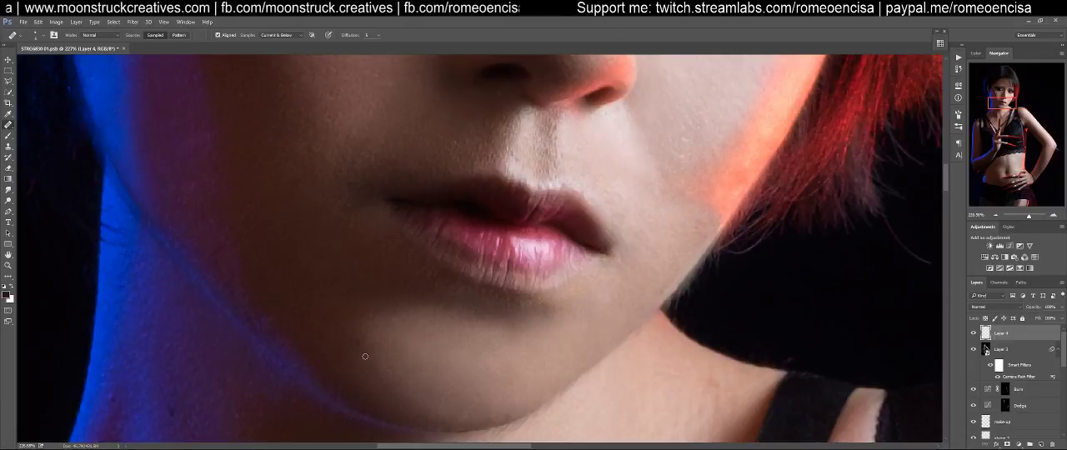
{"action": "mouse_move", "coordinate": [359, 341]}
{"action": "left_mouse_down"}
{"action": "mouse_move", "coordinate": [406, 301]}
{"action": "mouse_move", "coordinate": [407, 279]}
{"action": "mouse_move", "coordinate": [367, 349]}
{"action": "left_mouse_up"}
{"action": "left_click", "coordinate": [407, 280]}
{"action": "left_click_drag", "start_coordinate": [398, 311], "coordinate": [458, 383]}
{"action": "left_click_drag", "start_coordinate": [454, 312], "coordinate": [258, 148]}
{"action": "left_click_drag", "start_coordinate": [440, 359], "coordinate": [431, 317]}
{"action": "key", "text": "ctrl+0"}
{"action": "key", "text": "ctrl+minus"}
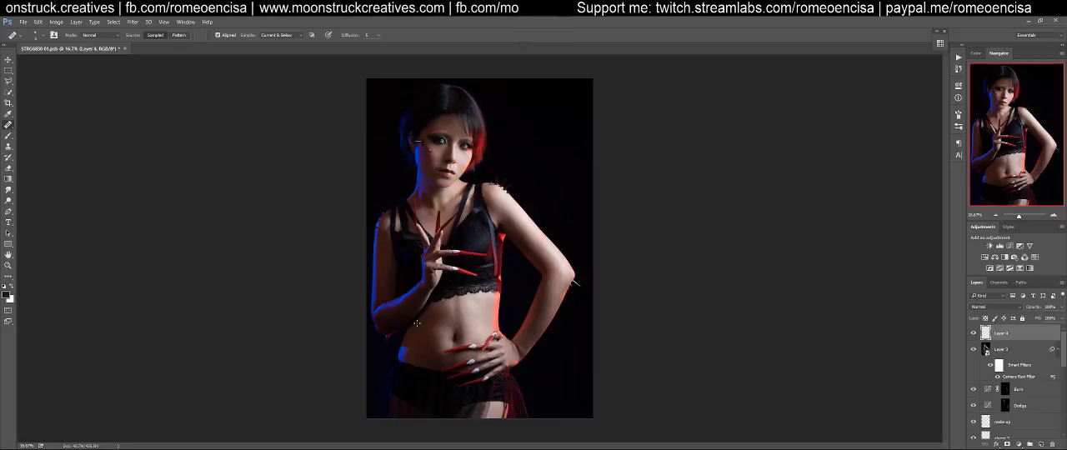
Put the healing tool away by switching to the Move tool and save the retouched portrait document
{"action": "key", "text": "v"}
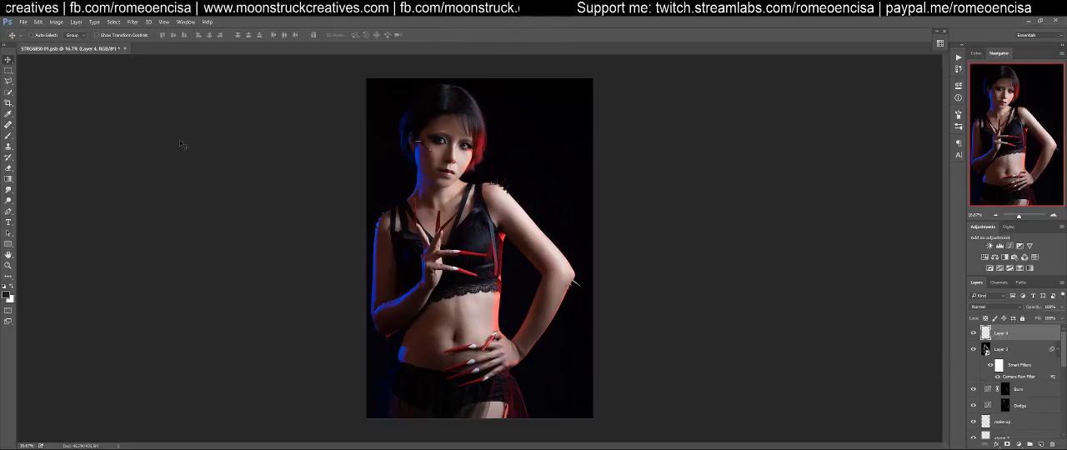
{"action": "key", "text": "ctrl+s"}
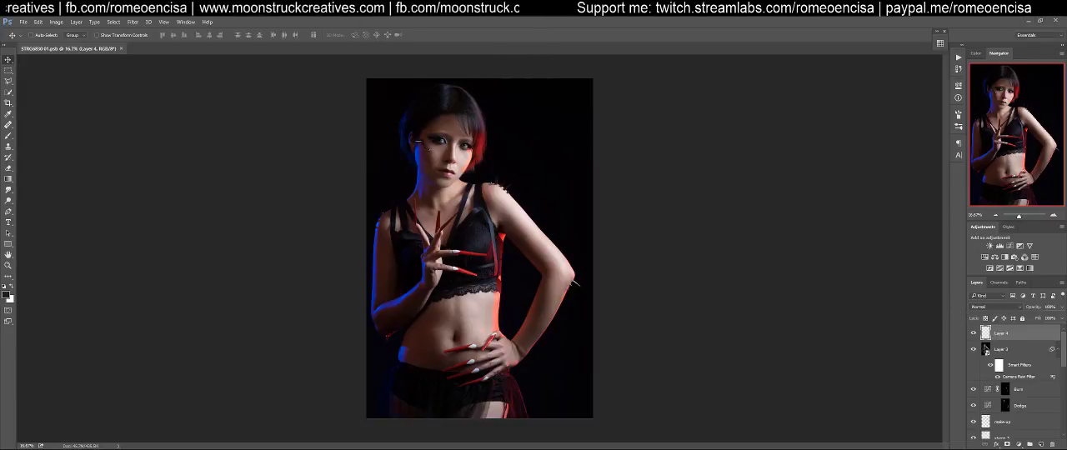
Show the portrait in full-screen mode without the interface, enlarged on the face and upper body
{"action": "key", "text": "f"}
{"action": "key", "text": "f"}
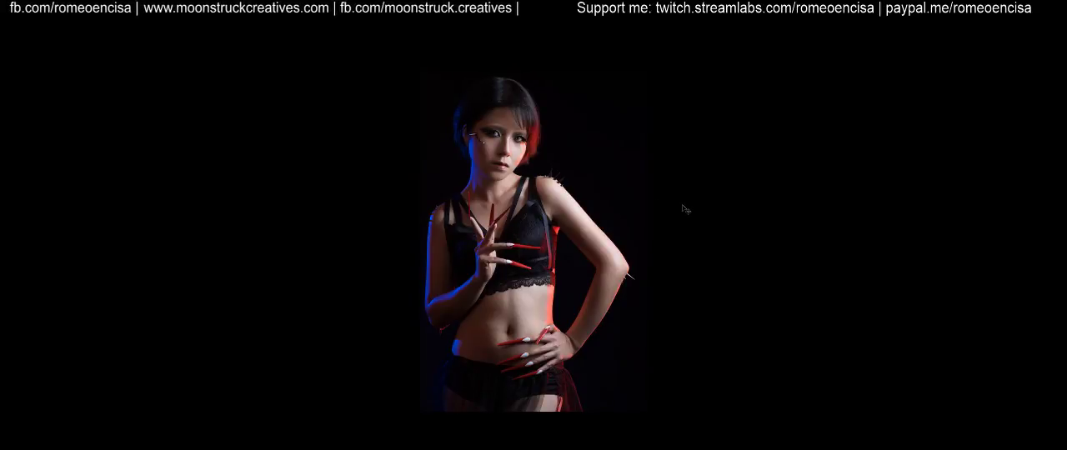
{"action": "key", "text": "ctrl+plus"}
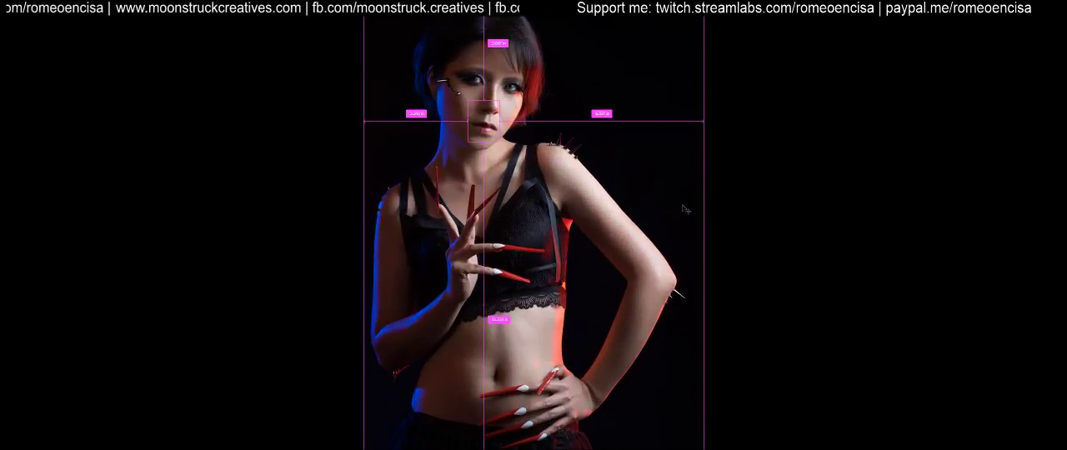
{"action": "key", "text": "ctrl+plus"}
{"action": "scroll", "coordinate": [701, 217], "scroll_direction": "up", "scroll_amount": 5}
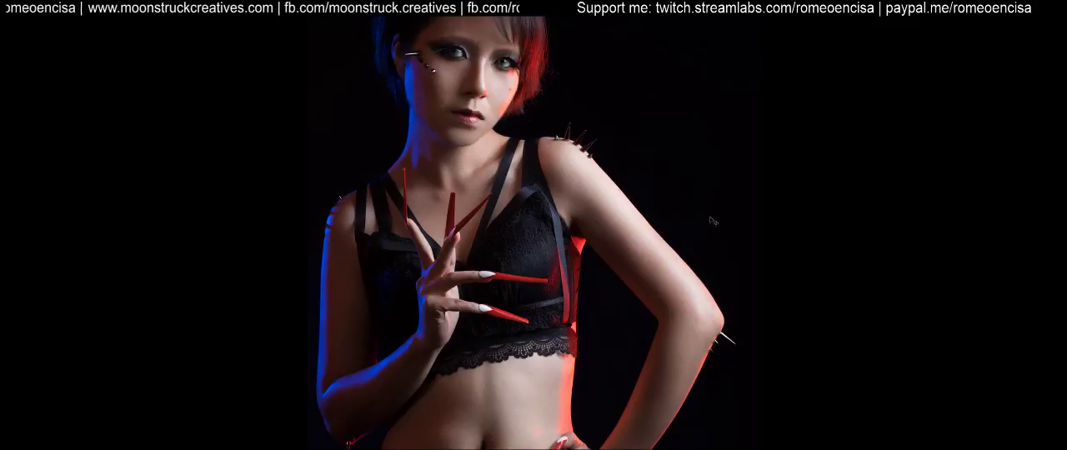
{"action": "scroll", "coordinate": [723, 224], "scroll_direction": "down", "scroll_amount": 1}
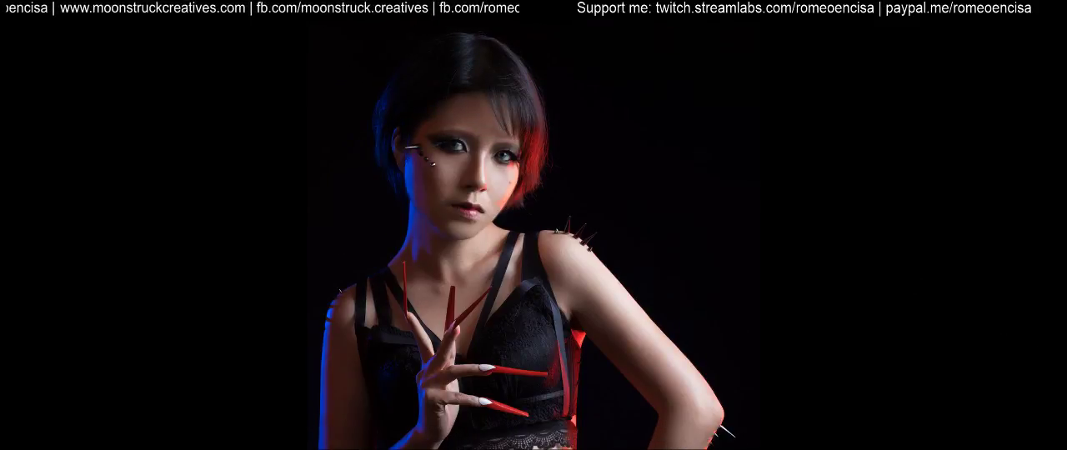
Compare the retouched face and upper body with the original by repeatedly isolating the Background layer and restoring all layers
{"action": "mouse_move", "coordinate": [1065, 340]}
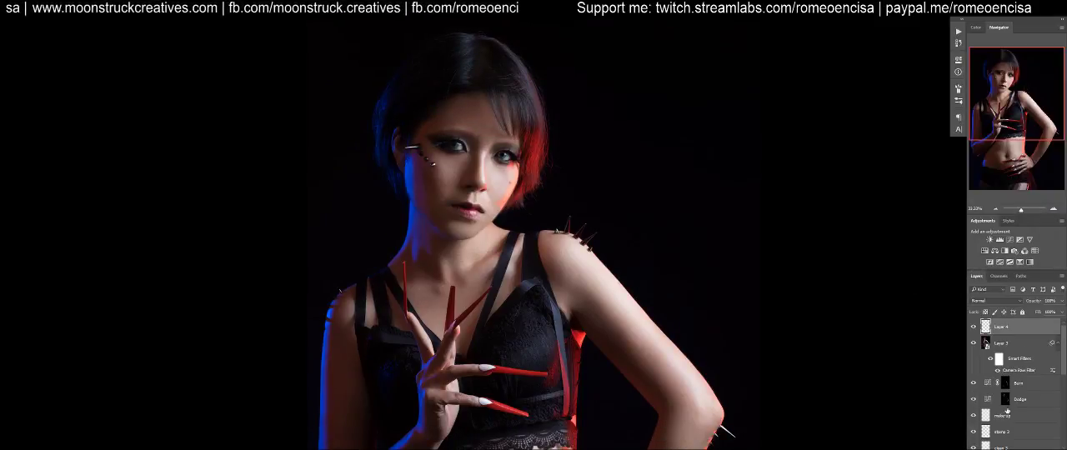
{"action": "scroll", "coordinate": [1062, 397], "scroll_direction": "down", "scroll_amount": 3}
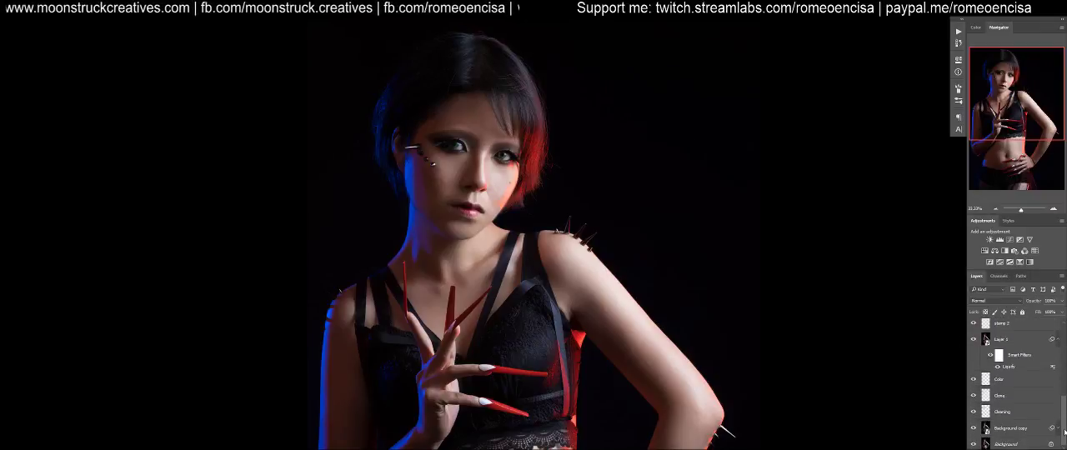
{"action": "left_click", "coordinate": [973, 444], "text": "alt"}
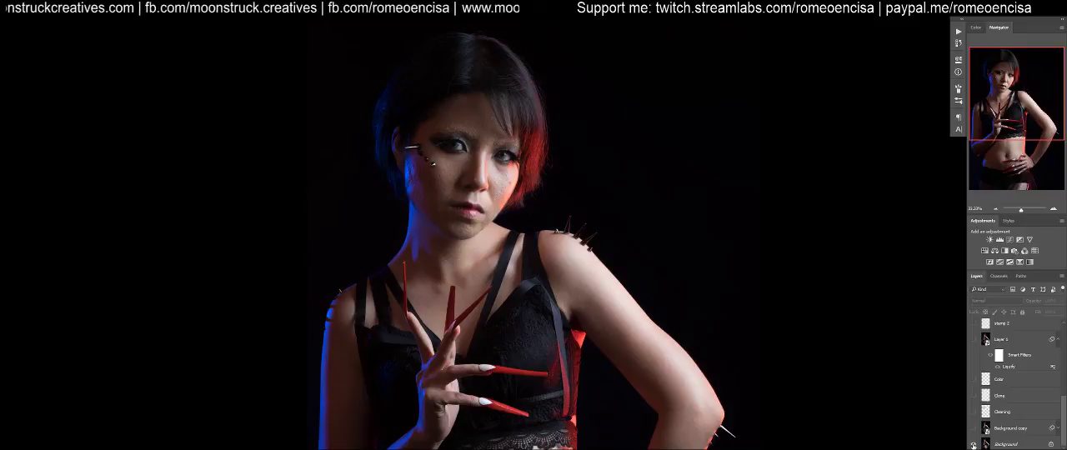
{"action": "left_click", "coordinate": [972, 444], "text": "alt"}
{"action": "left_click", "coordinate": [973, 444], "text": "alt"}
{"action": "left_click", "coordinate": [973, 444], "text": "alt"}
{"action": "left_click", "coordinate": [972, 444], "text": "alt"}
{"action": "left_click", "coordinate": [973, 445], "text": "alt"}
{"action": "left_click", "coordinate": [973, 444], "text": "alt"}
{"action": "left_click", "coordinate": [973, 445], "text": "alt"}
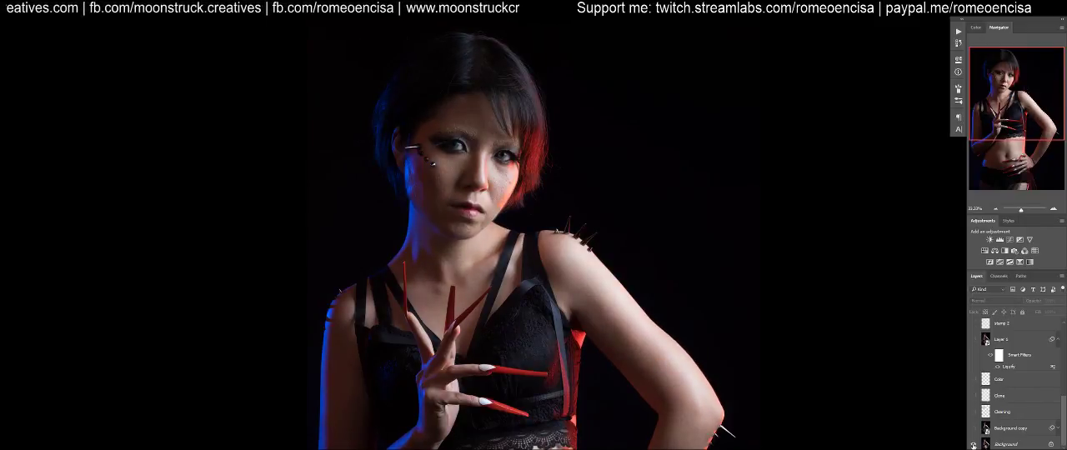
{"action": "left_click", "coordinate": [973, 444], "text": "alt"}
{"action": "key", "text": "Tab"}
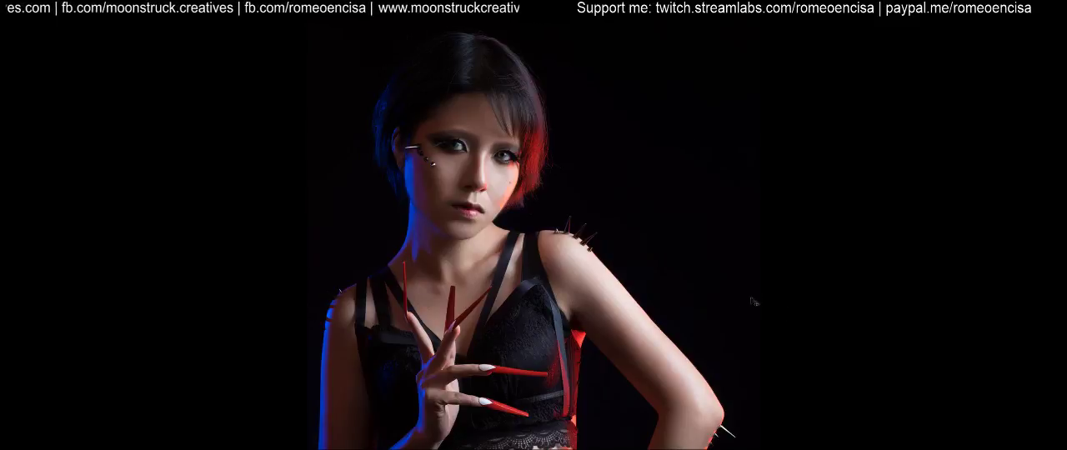
Compare the whole figure before and after retouching by isolating the Background layer, ending with all layers shown and the panels hidden
{"action": "key", "text": "ctrl+minus"}
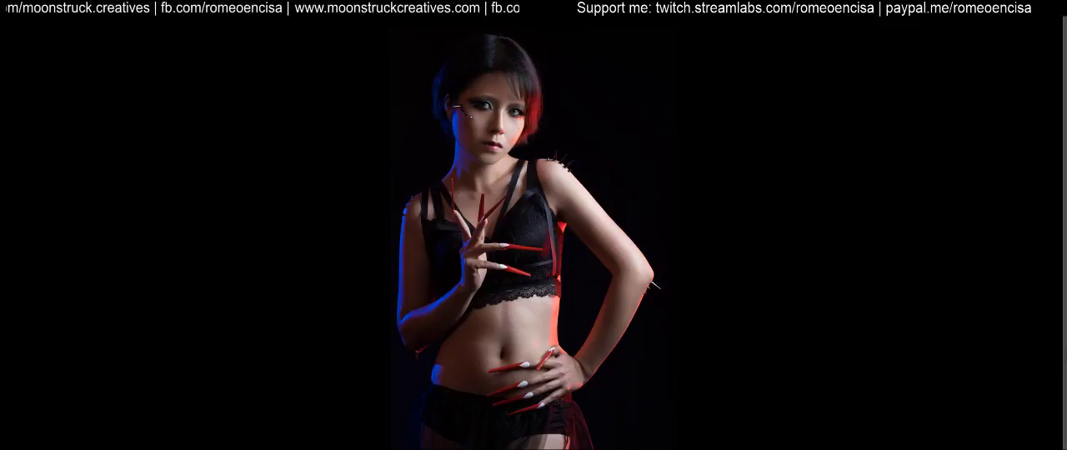
{"action": "mouse_move", "coordinate": [1059, 363]}
{"action": "left_click", "coordinate": [973, 444], "text": "alt"}
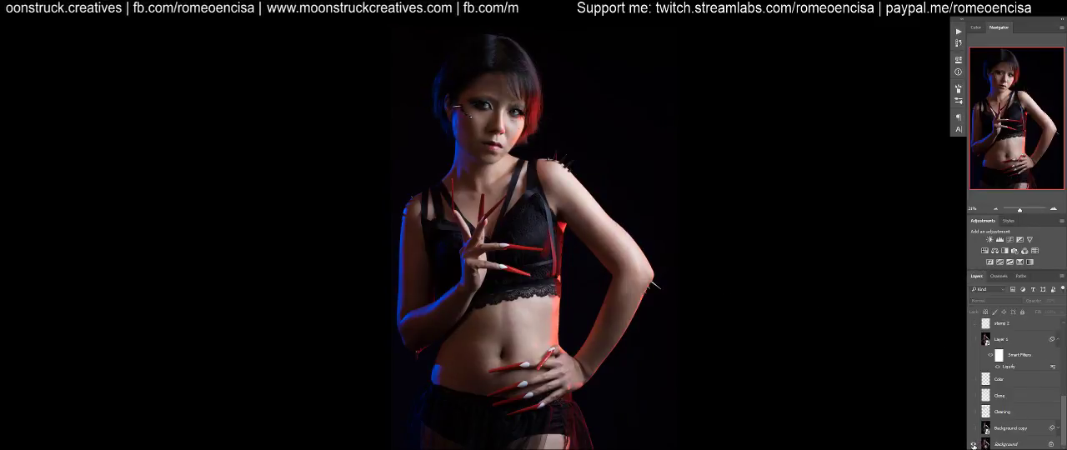
{"action": "left_click", "coordinate": [973, 445], "text": "alt"}
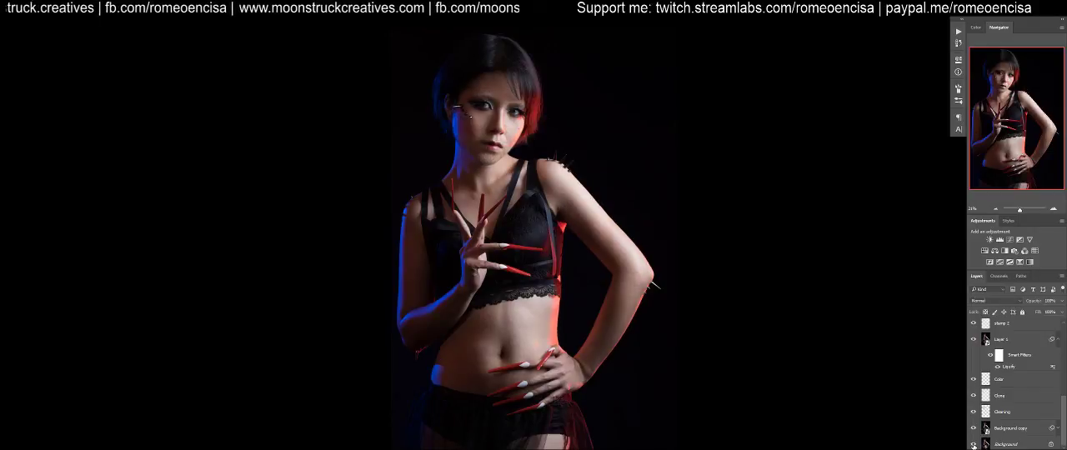
{"action": "left_click", "coordinate": [973, 445], "text": "alt"}
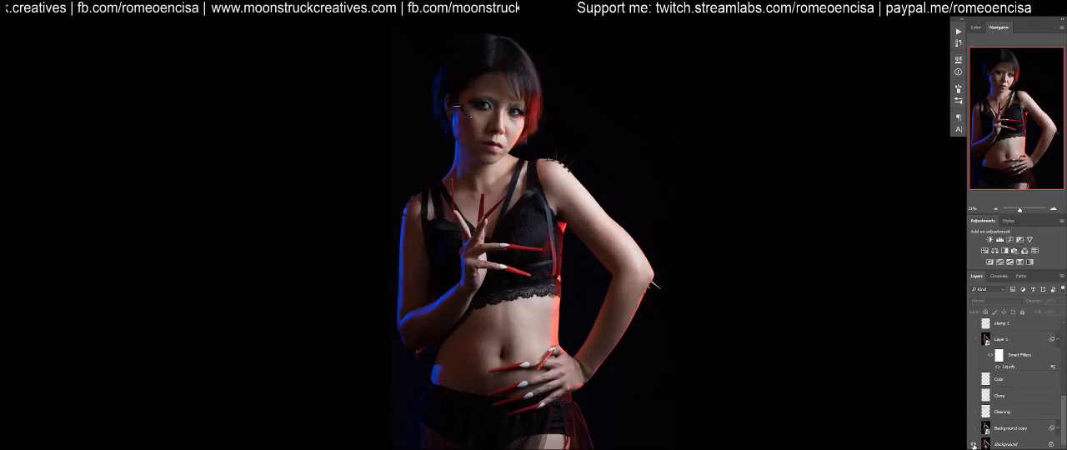
{"action": "left_click", "coordinate": [973, 444], "text": "alt"}
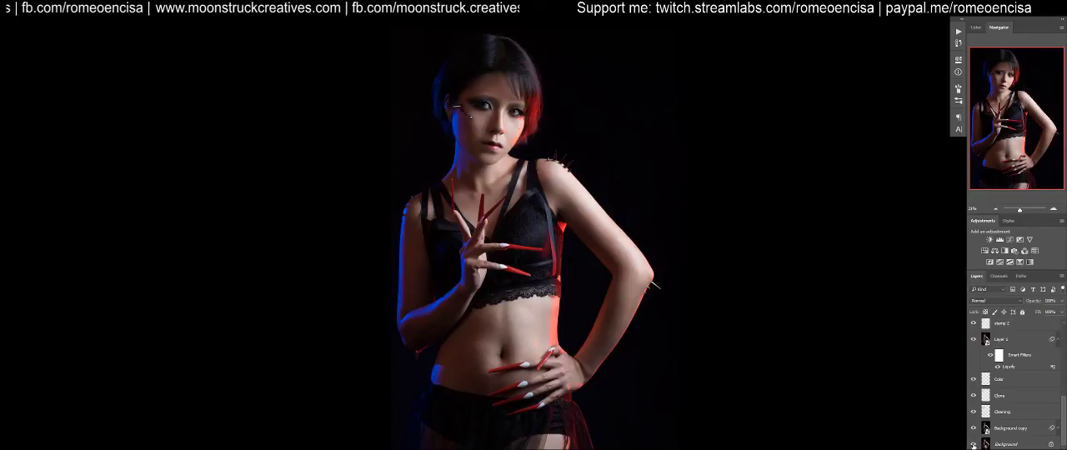
{"action": "key", "text": "Tab"}
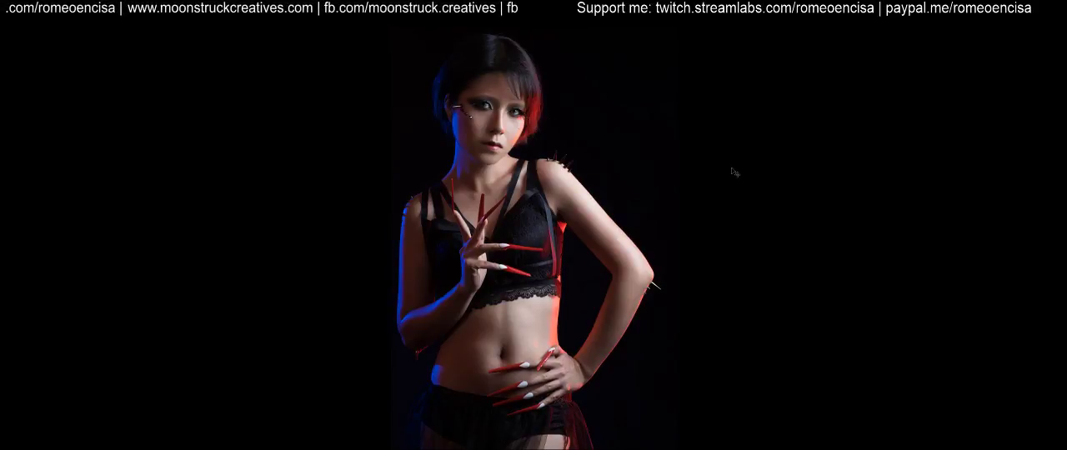